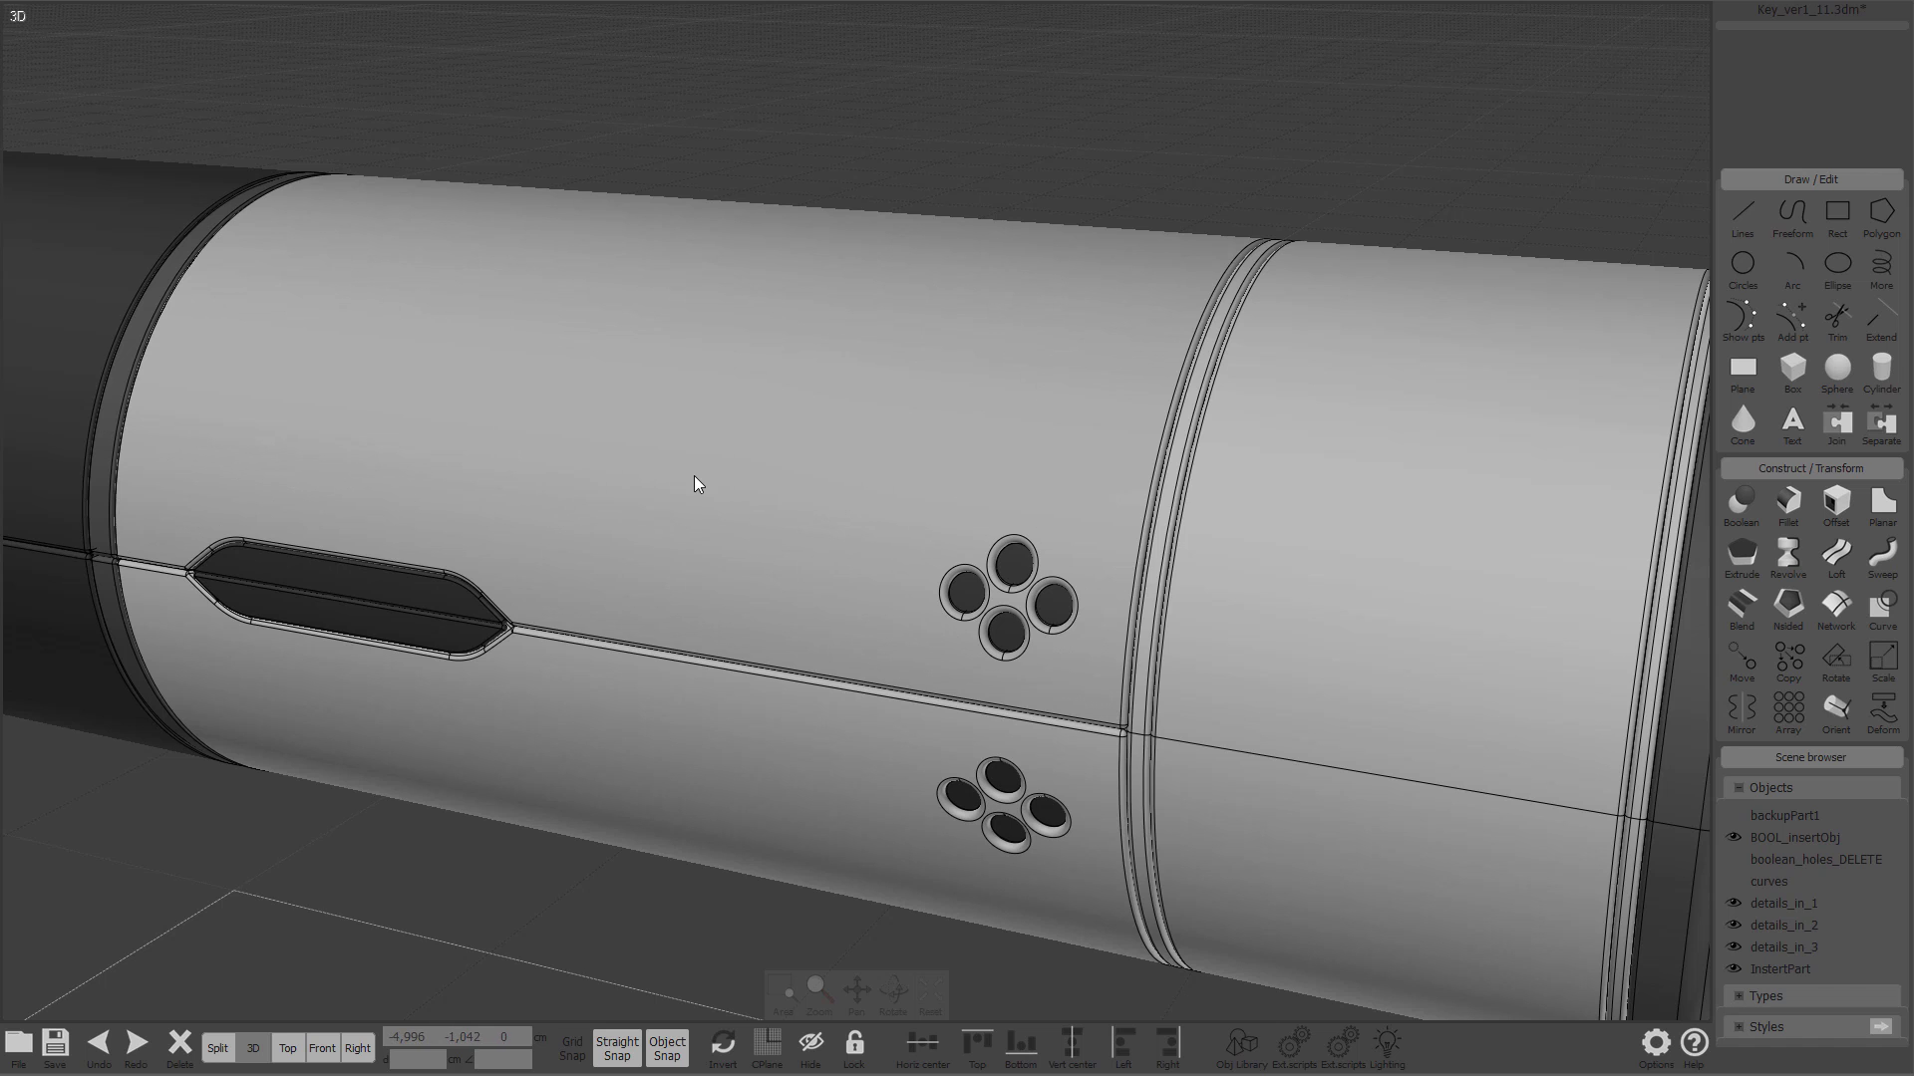
Step: Copy the upper insert shell with the slots and four-hole groups to the empty space beside the hilt
scroll(695, 476, "down", 3)
left_click(728, 459)
right_click_drag(848, 759, 788, 737)
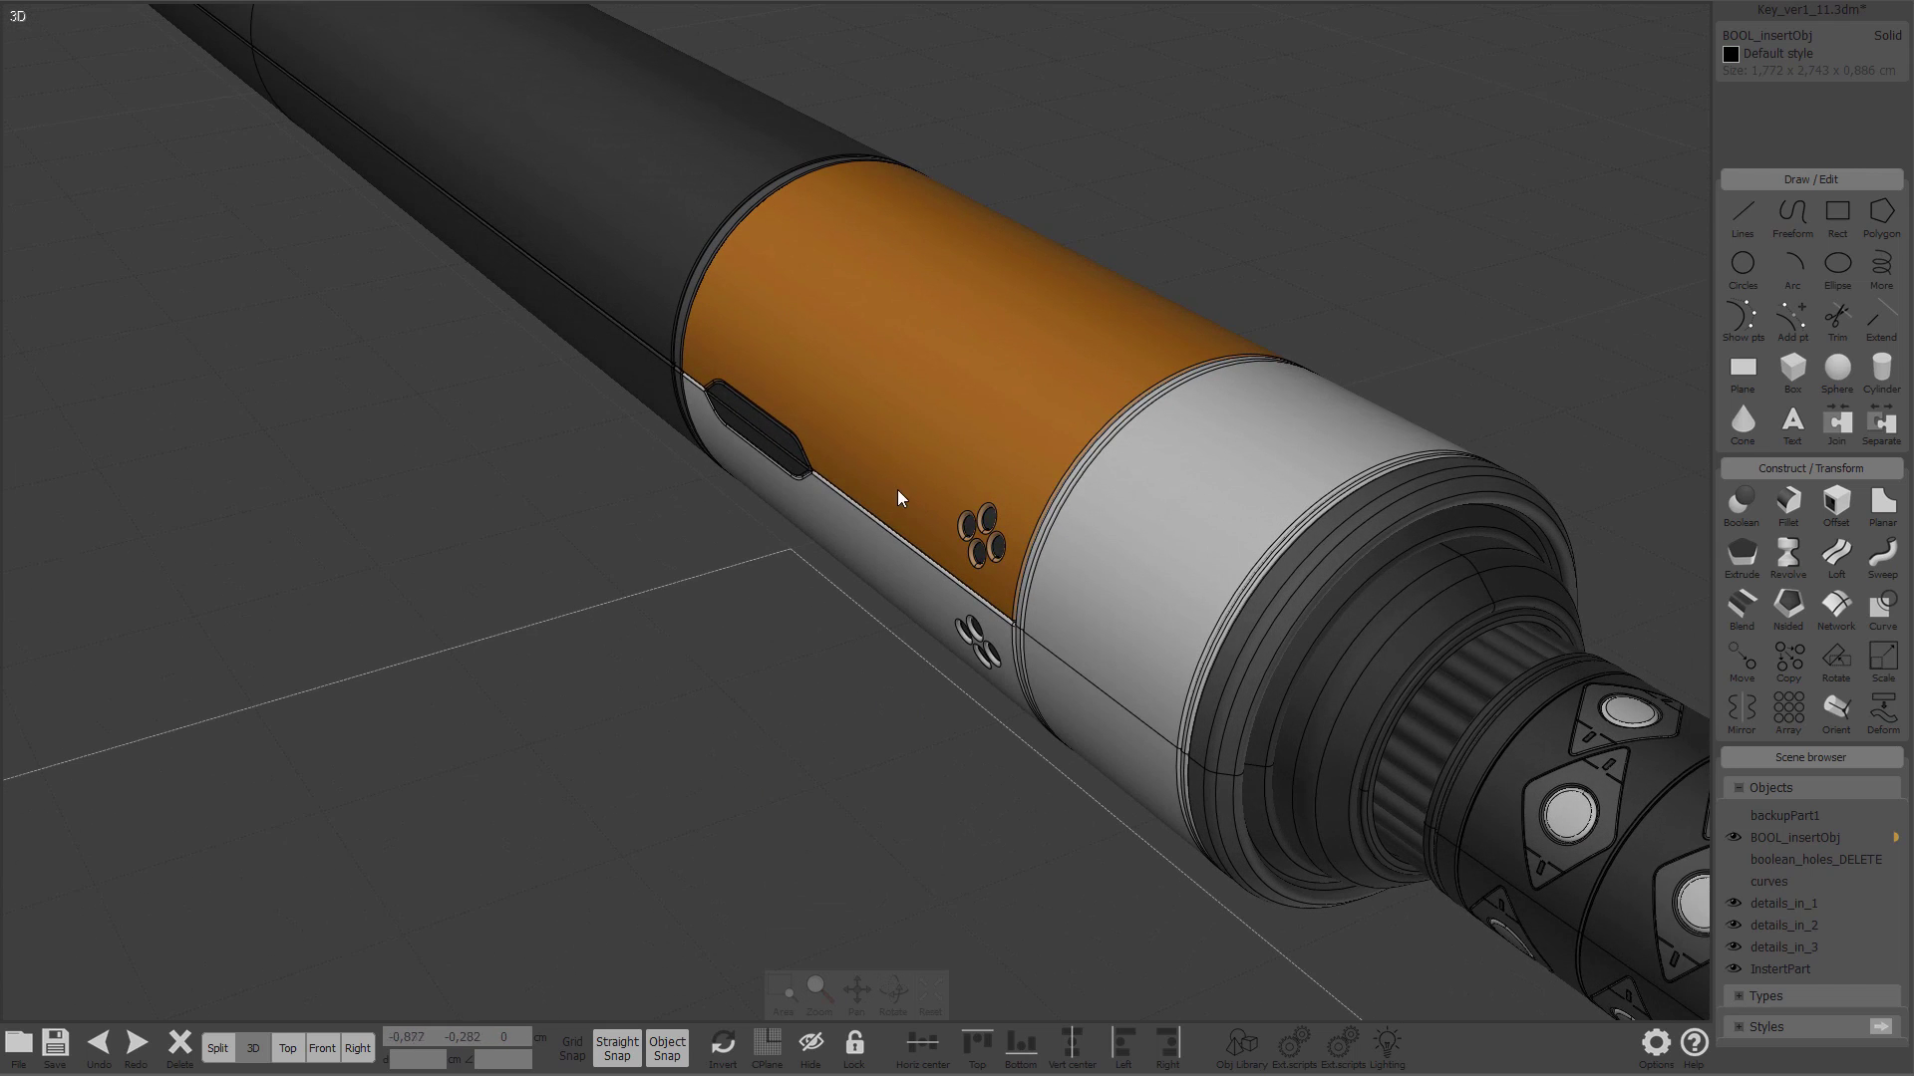
right_click_drag(918, 500, 978, 411)
right_click_drag(727, 525, 729, 642)
scroll(766, 781, "down", 2)
right_click(727, 642)
left_click(617, 704)
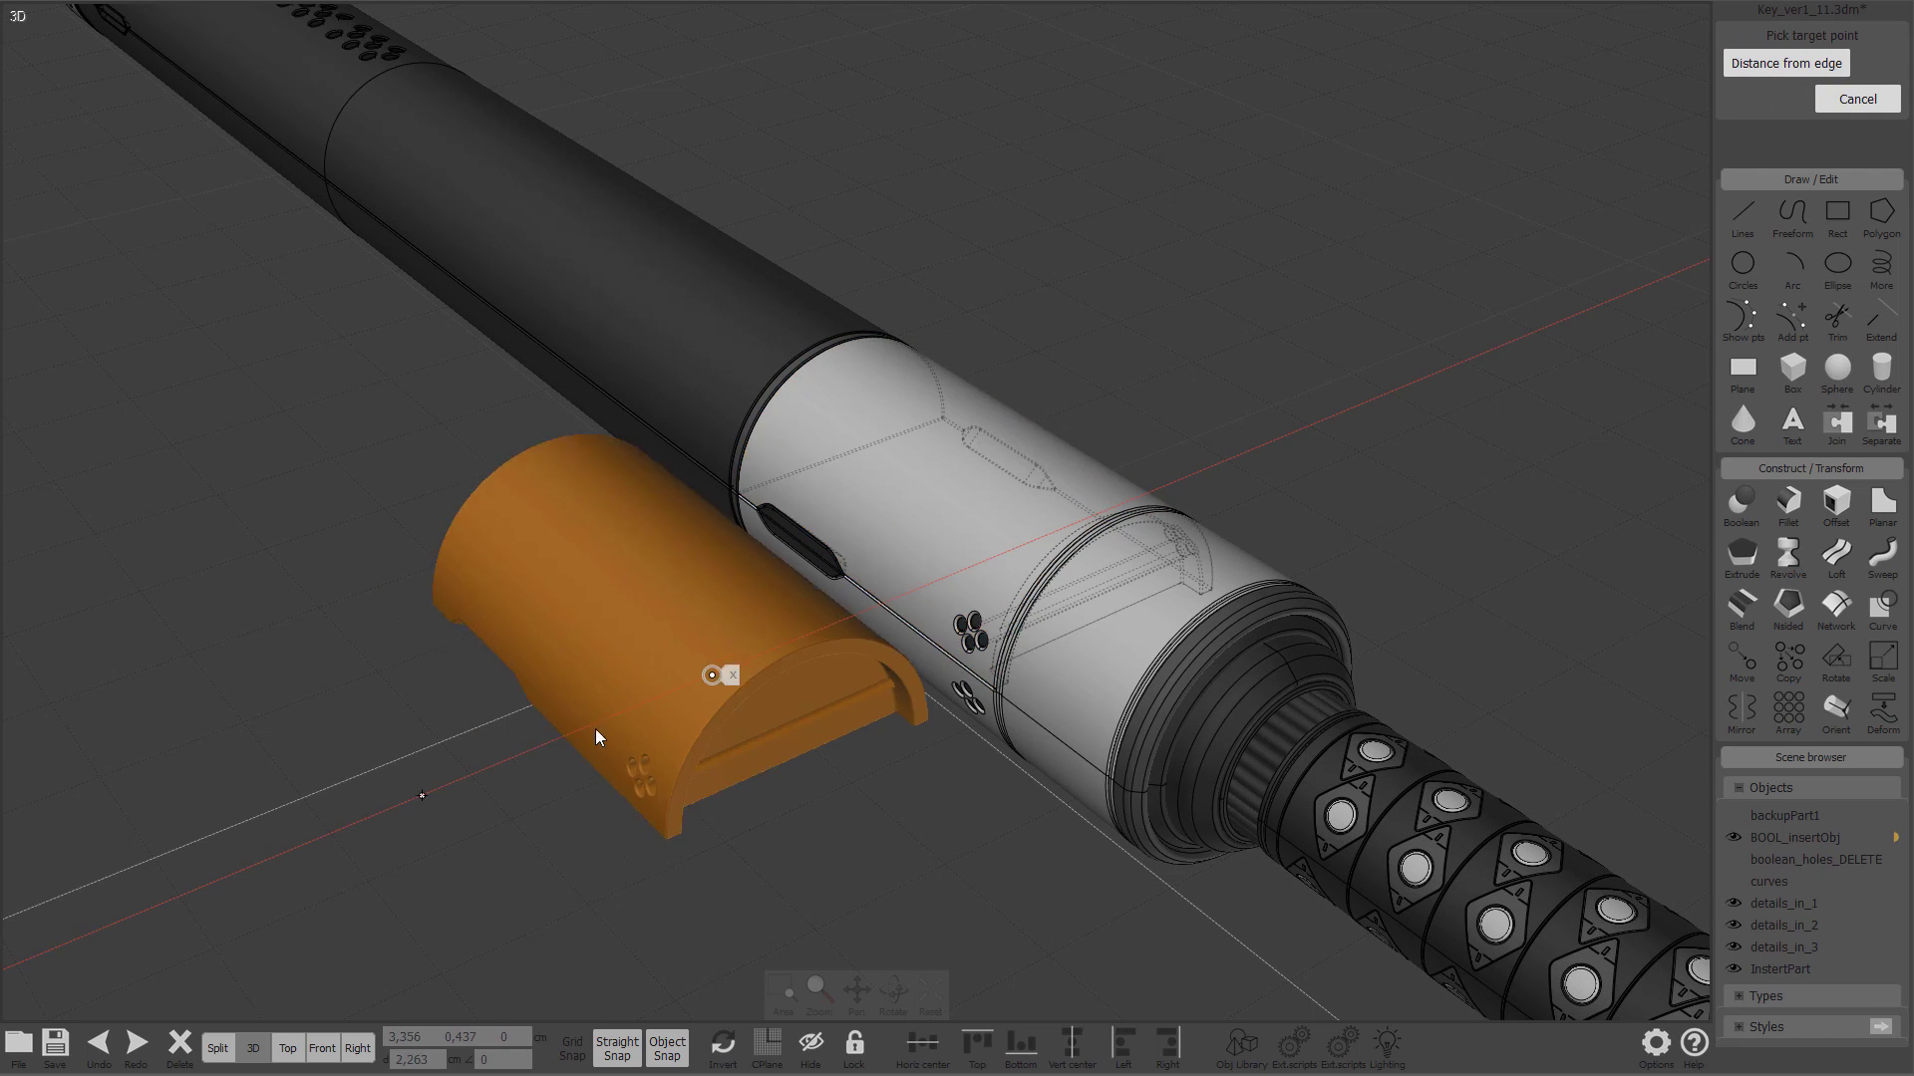
left_click(343, 804)
right_click_drag(675, 689, 803, 494)
left_click(793, 762)
Step: Select every hilt object except the copied shell, name the selection _hide and hide it
scroll(804, 494, "up", 5)
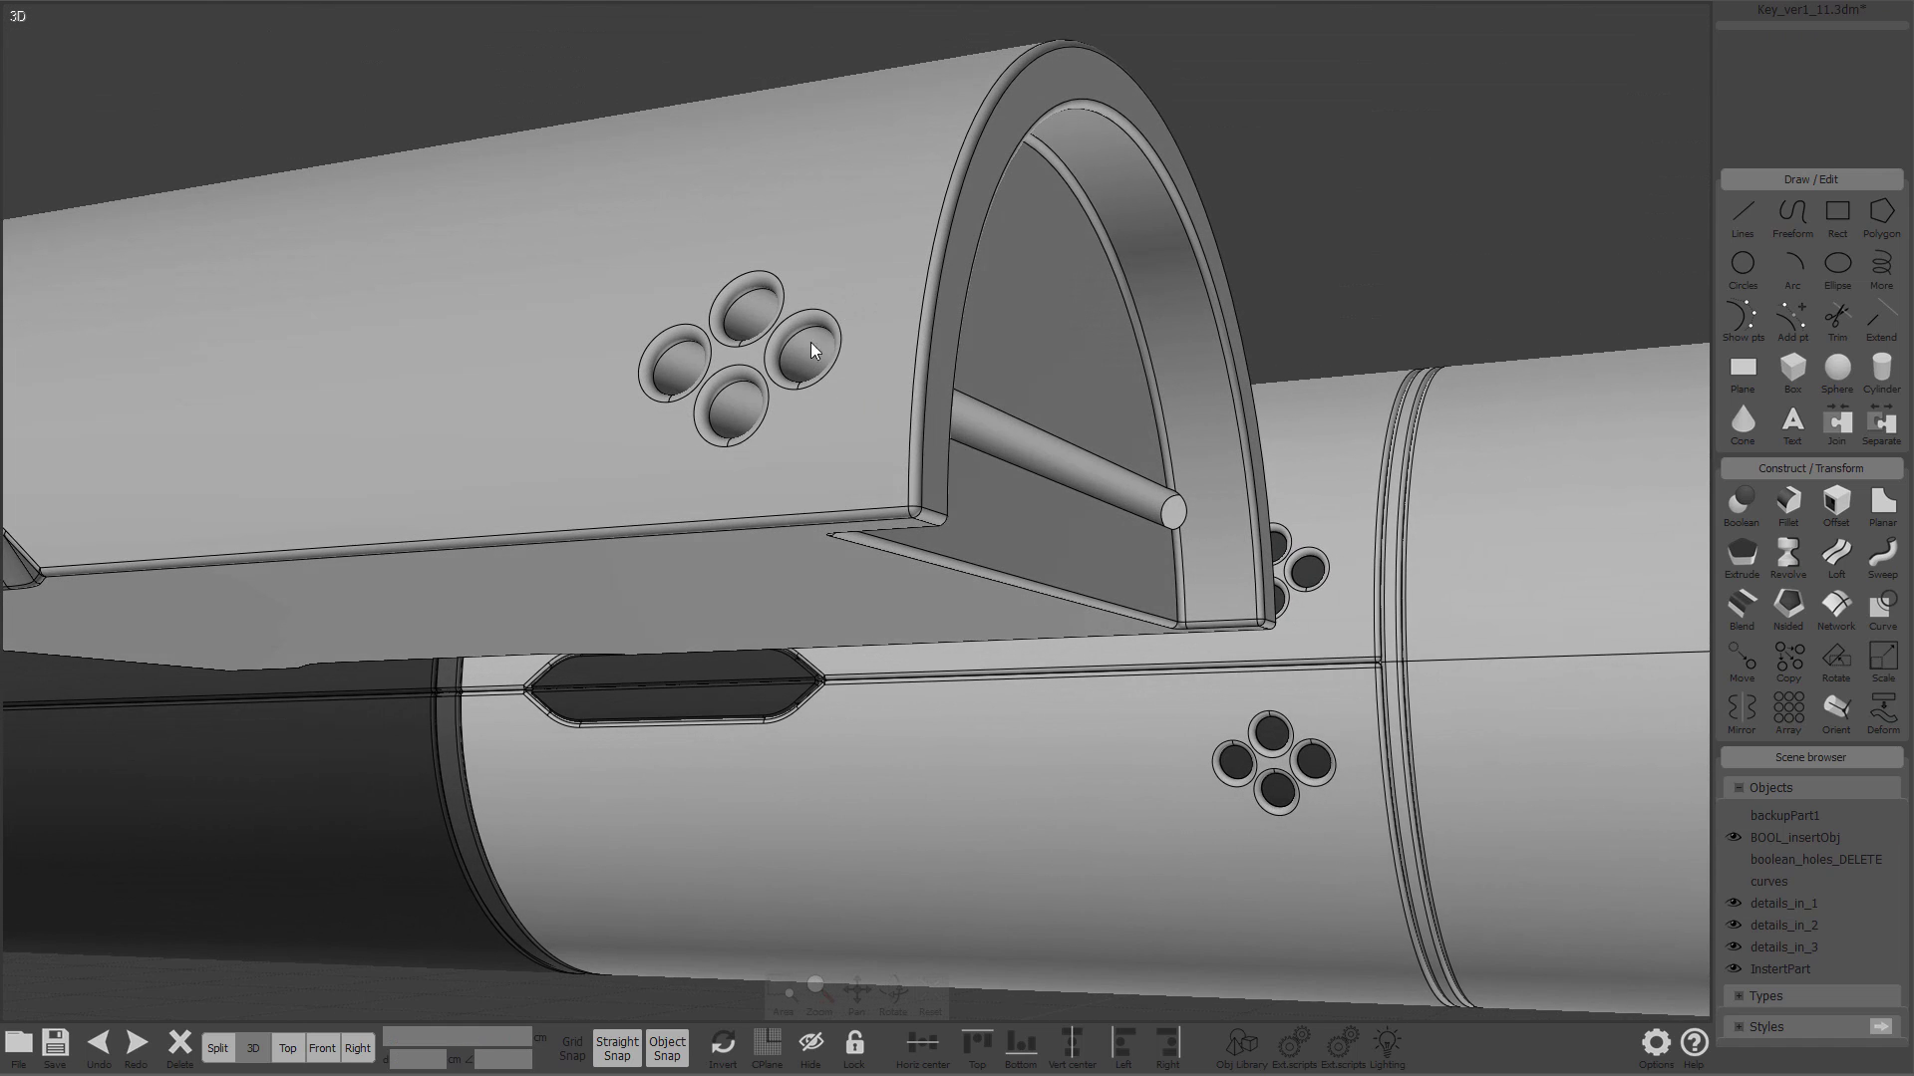
mouse_move(734, 349)
right_mouse_down()
mouse_move(714, 351)
mouse_move(731, 350)
right_mouse_up()
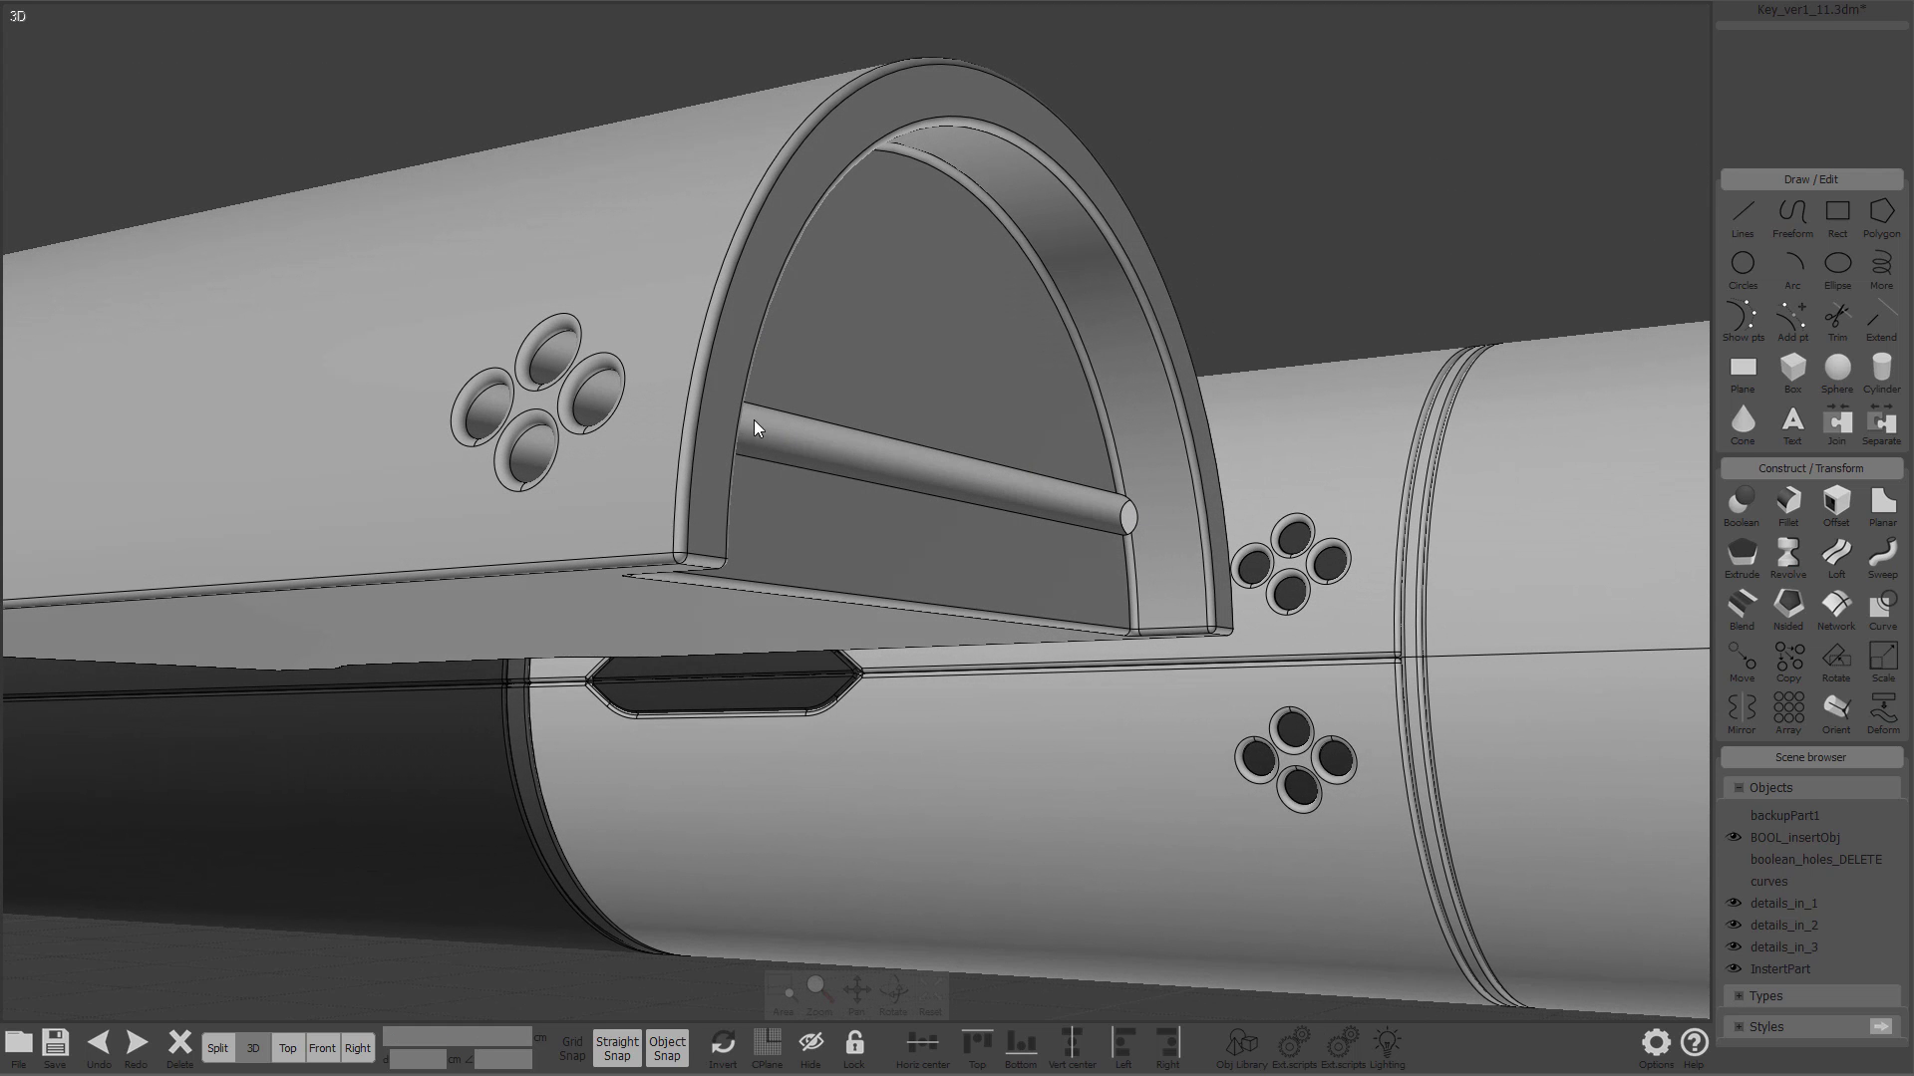
mouse_move(1127, 498)
right_mouse_down()
mouse_move(1165, 490)
mouse_move(1174, 466)
mouse_move(1148, 526)
right_mouse_up()
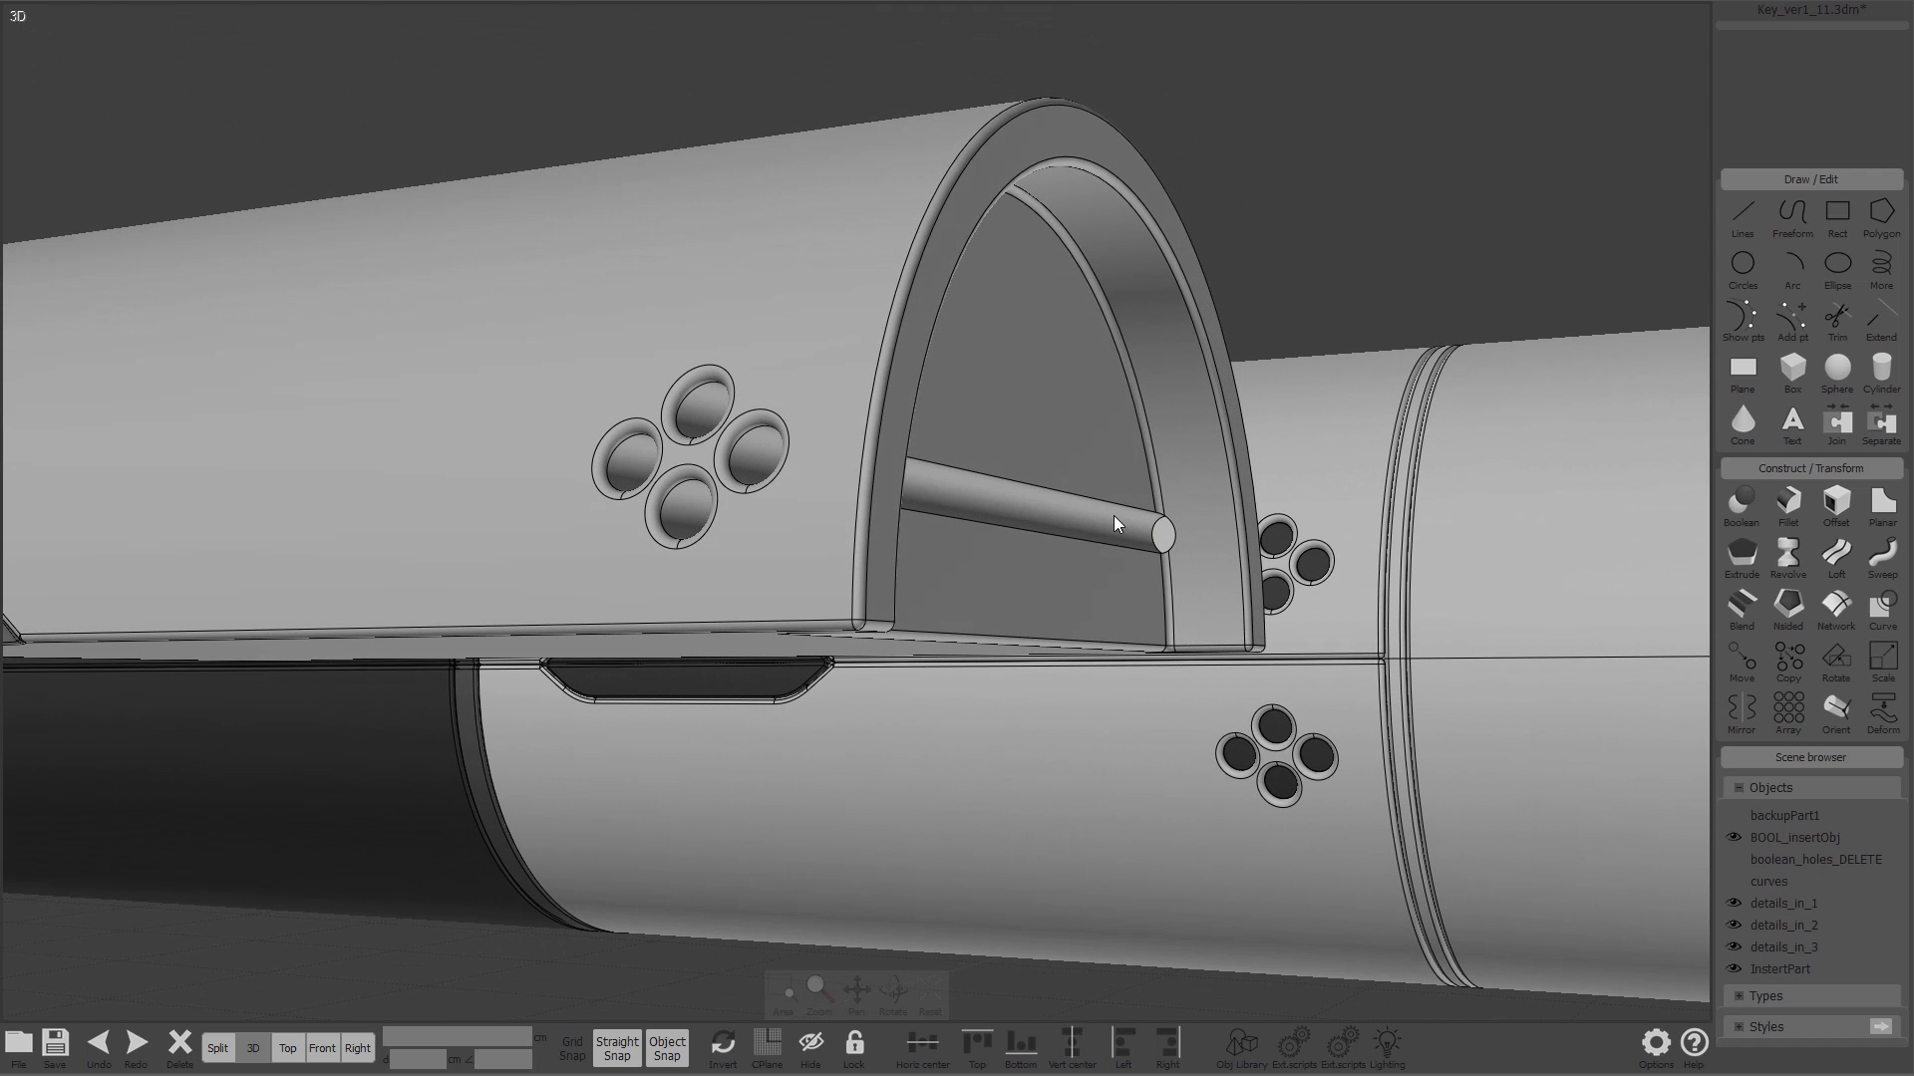
right_click_drag(1122, 526, 973, 498)
scroll(928, 399, "up", 4)
left_click_drag(912, 388, 1185, 1071)
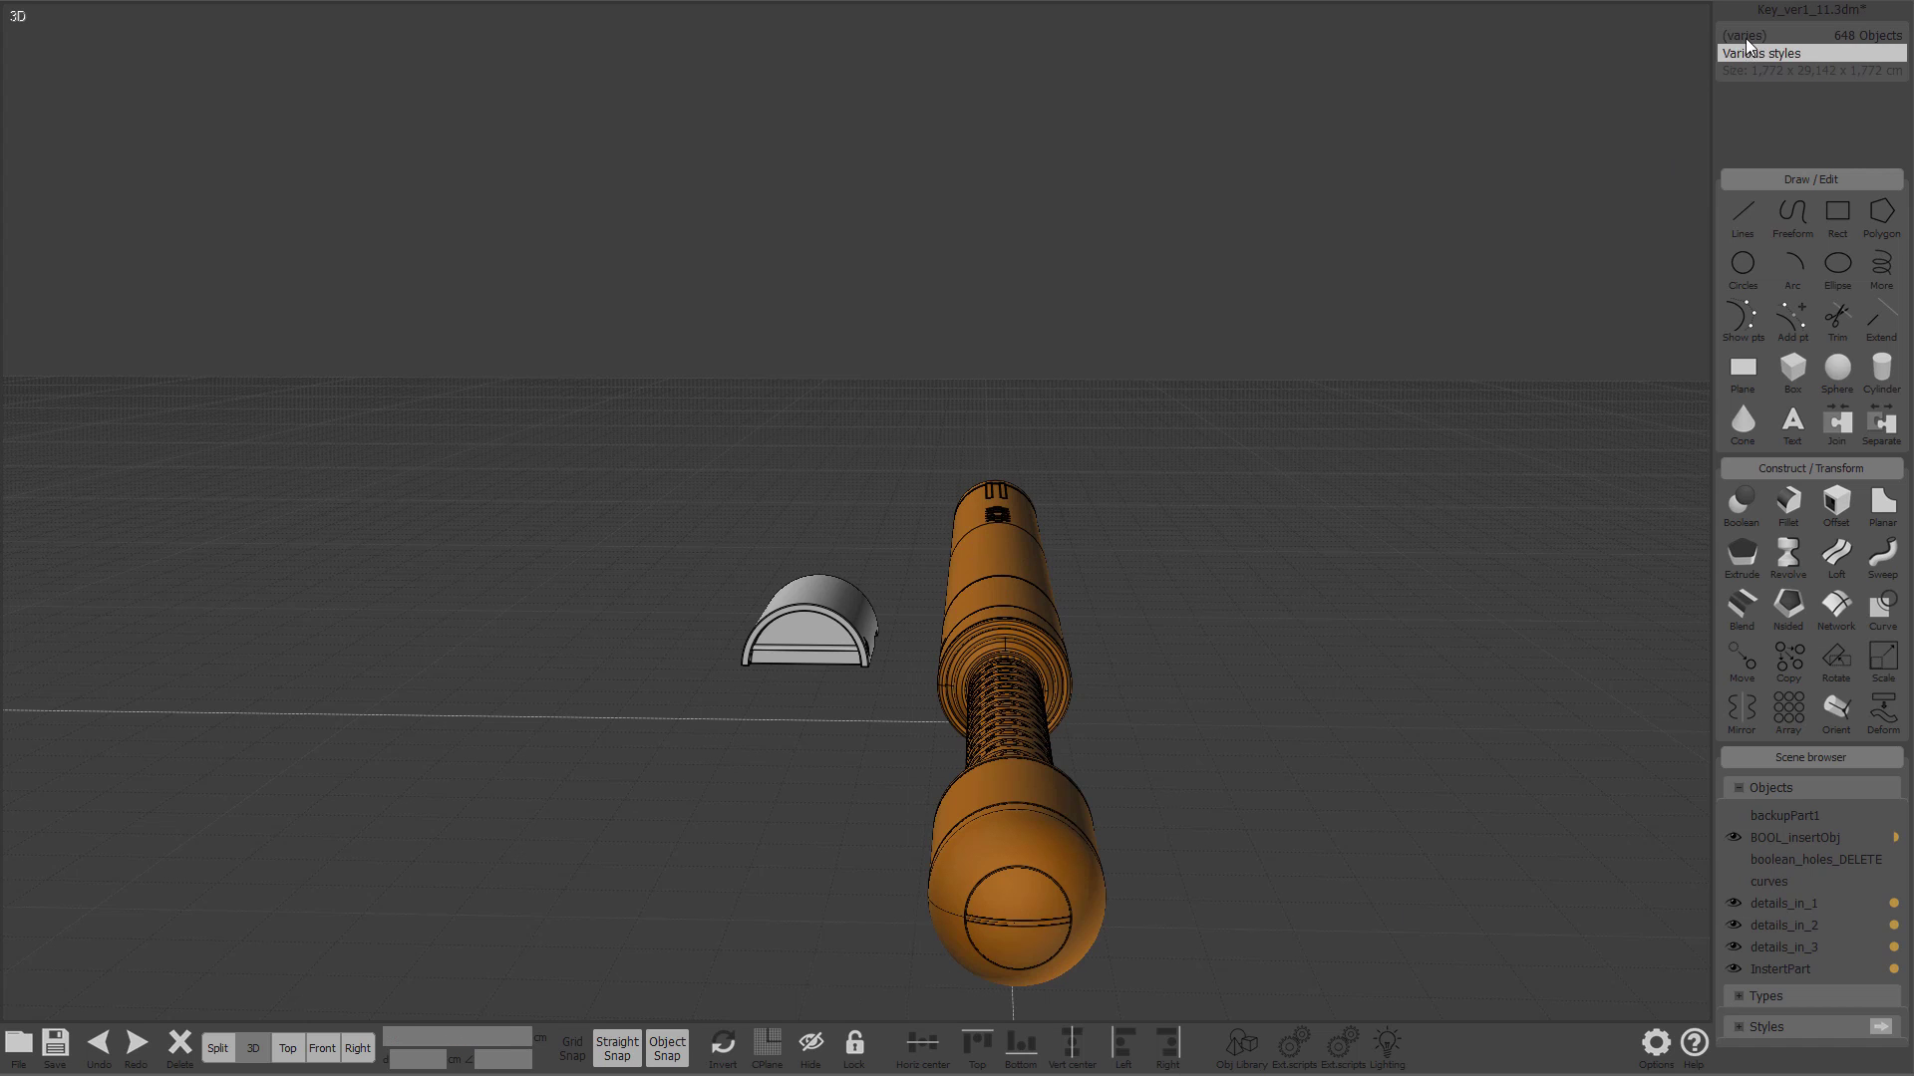
left_click(1745, 37)
type("_hide")
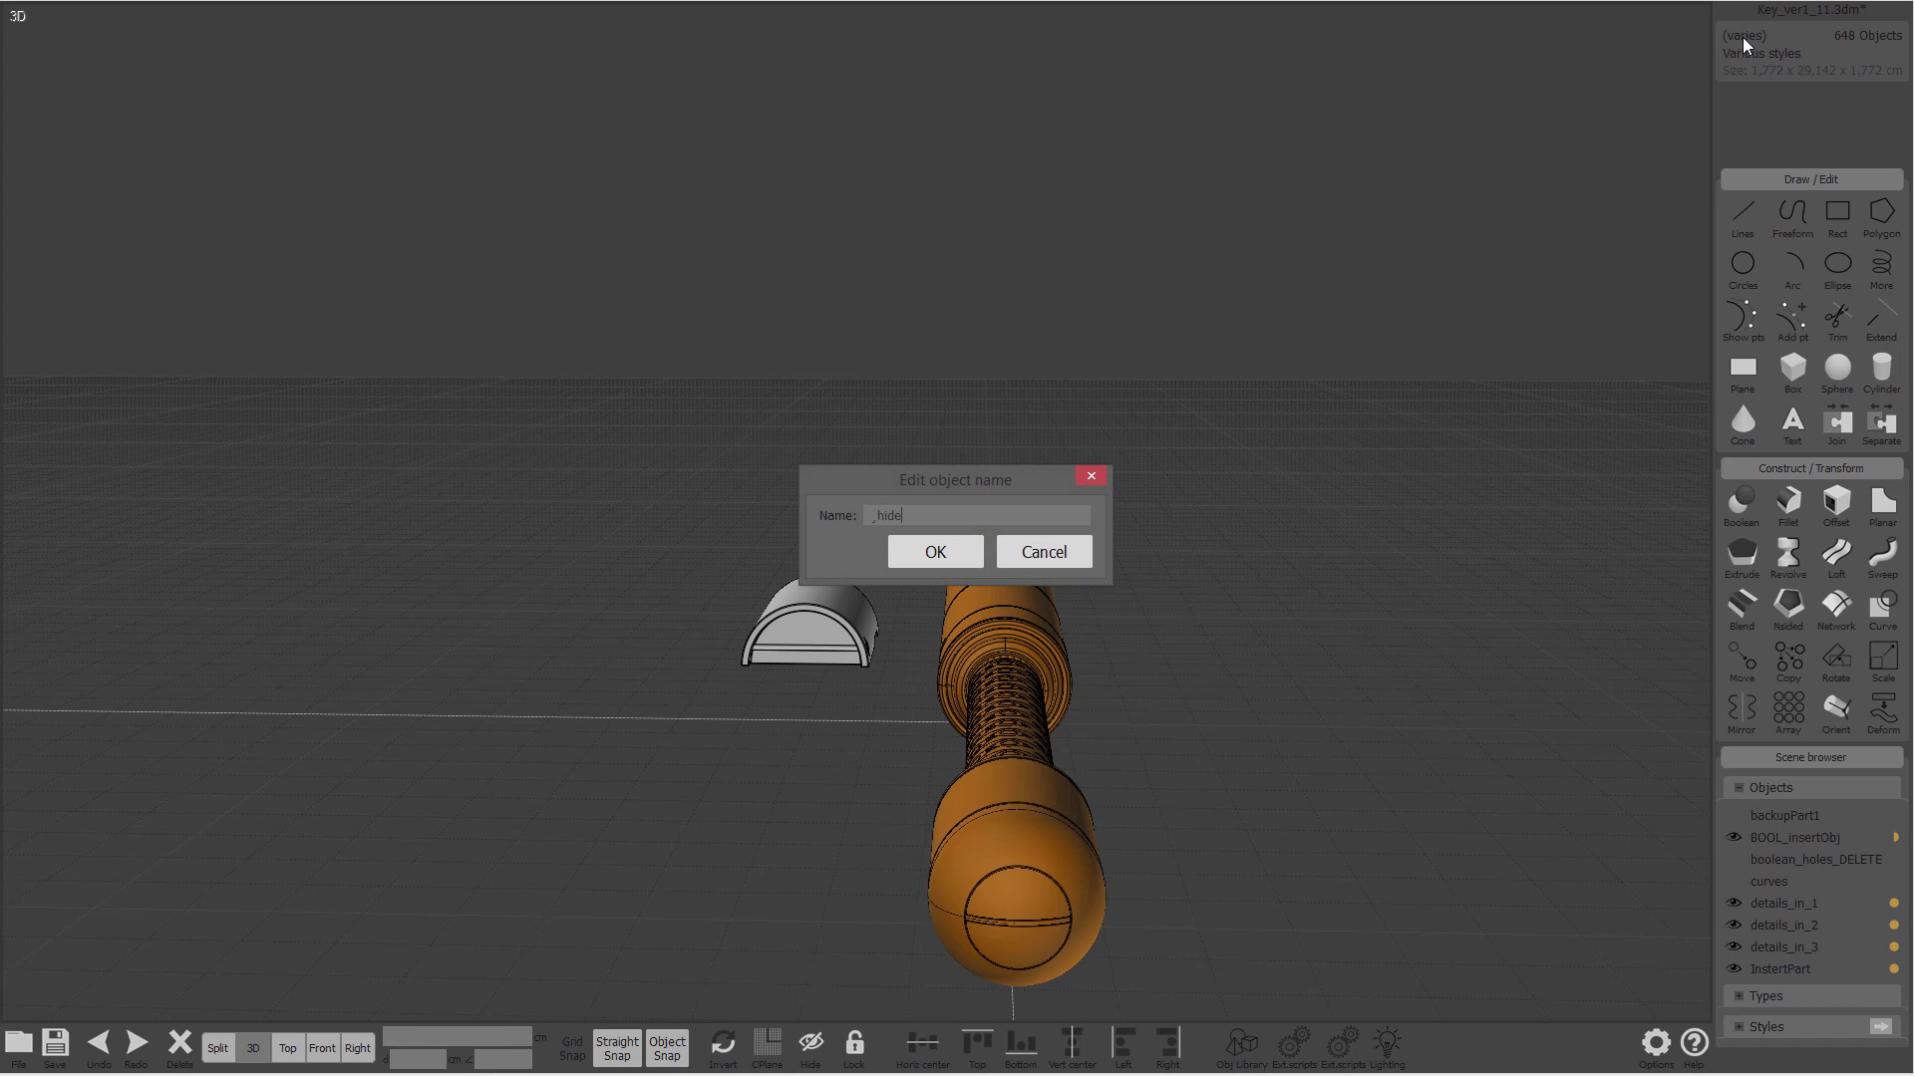
key("Return")
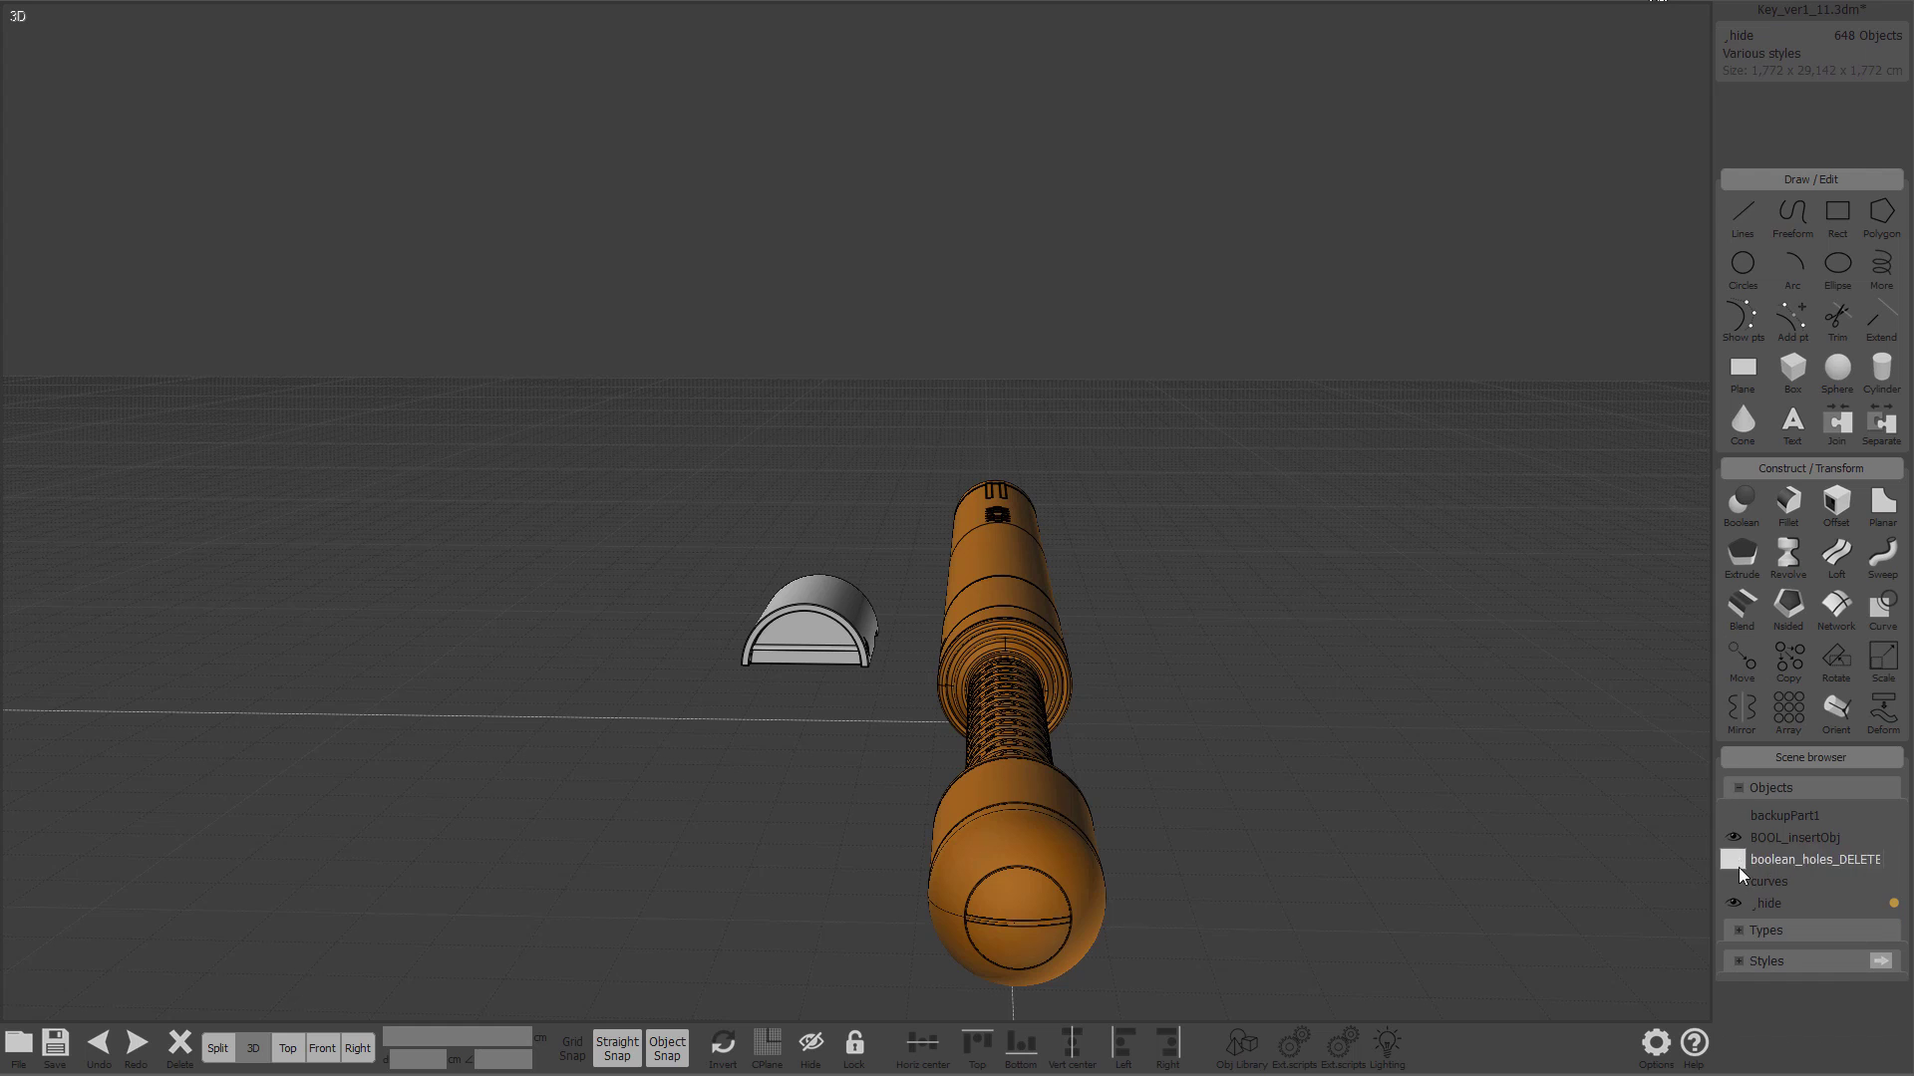
left_click(1735, 904)
Step: Align the copied shell's vertical centre to the y axis in the Top view
right_click_drag(1028, 358, 647, 663)
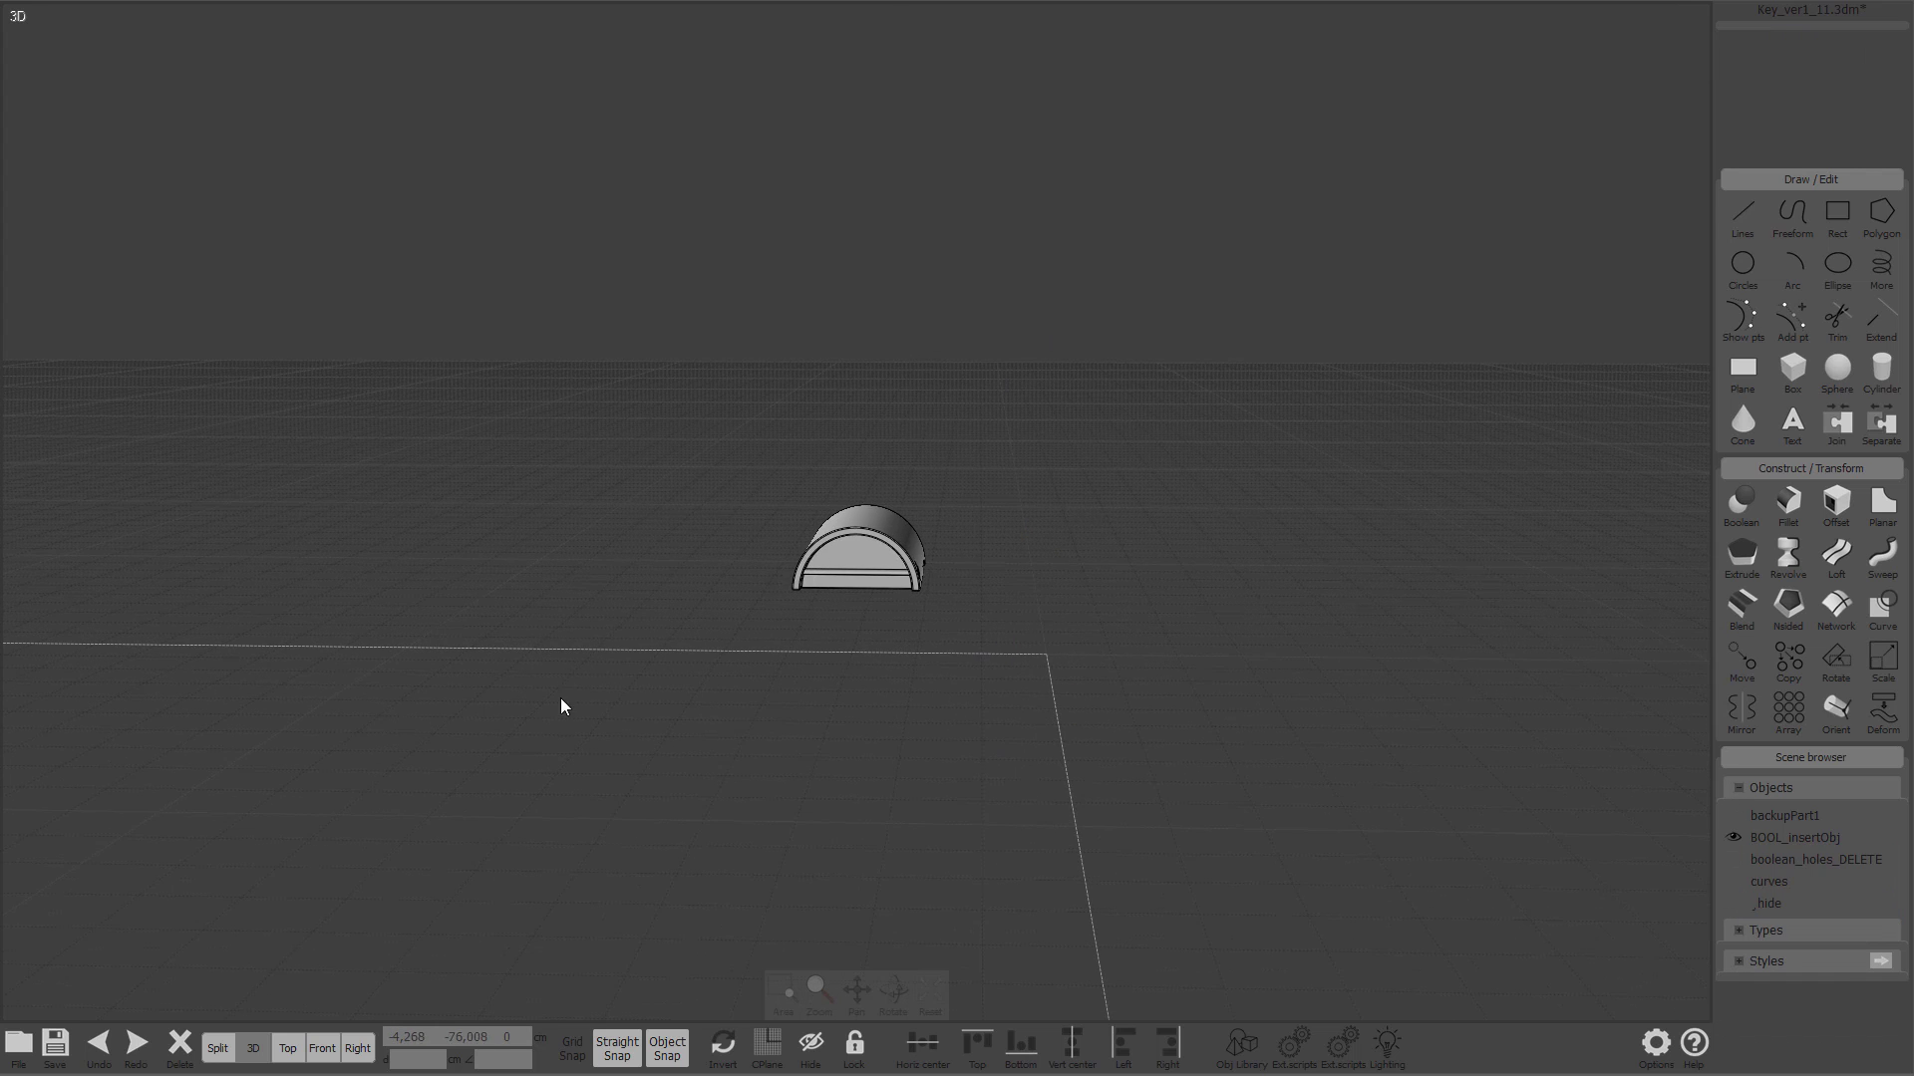
left_click(810, 546)
key("F5")
key("F6")
right_click_drag(697, 274, 794, 516)
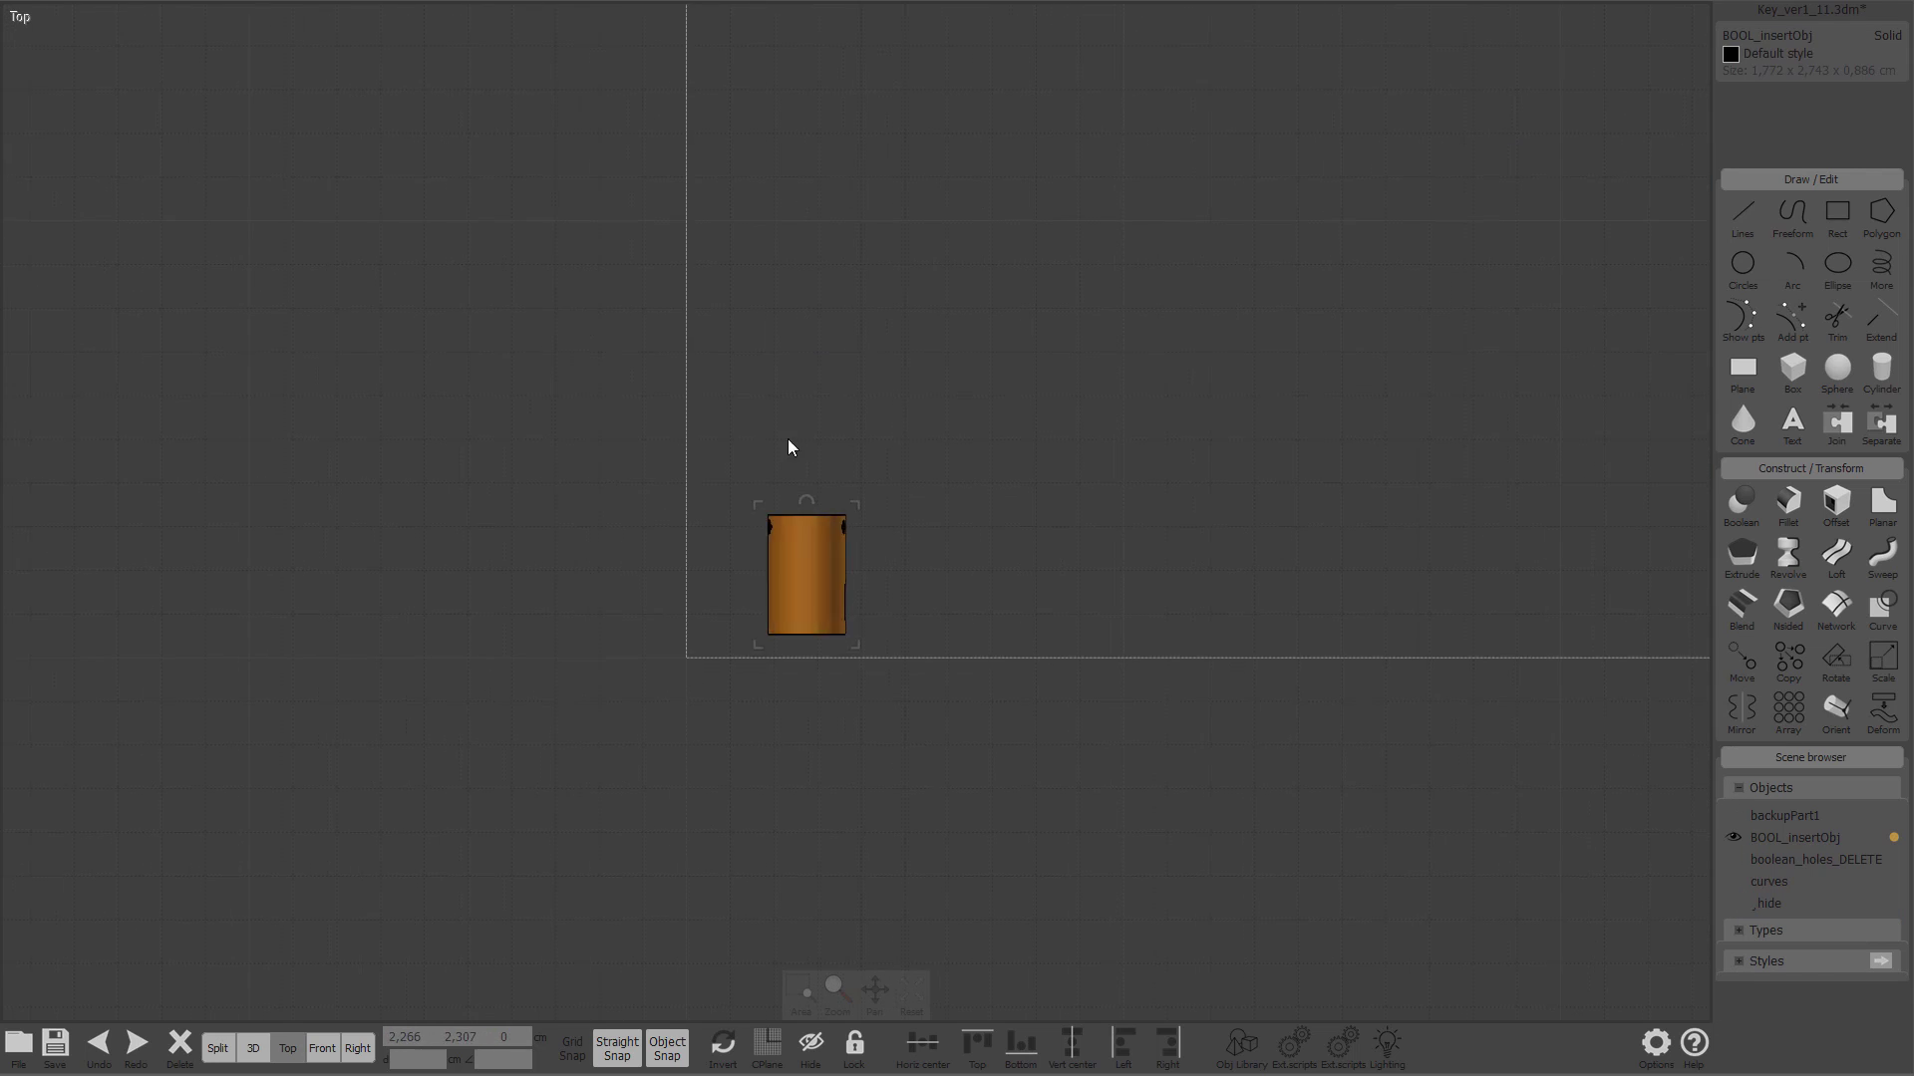
scroll(847, 498, "up", 5)
left_click(1071, 1044)
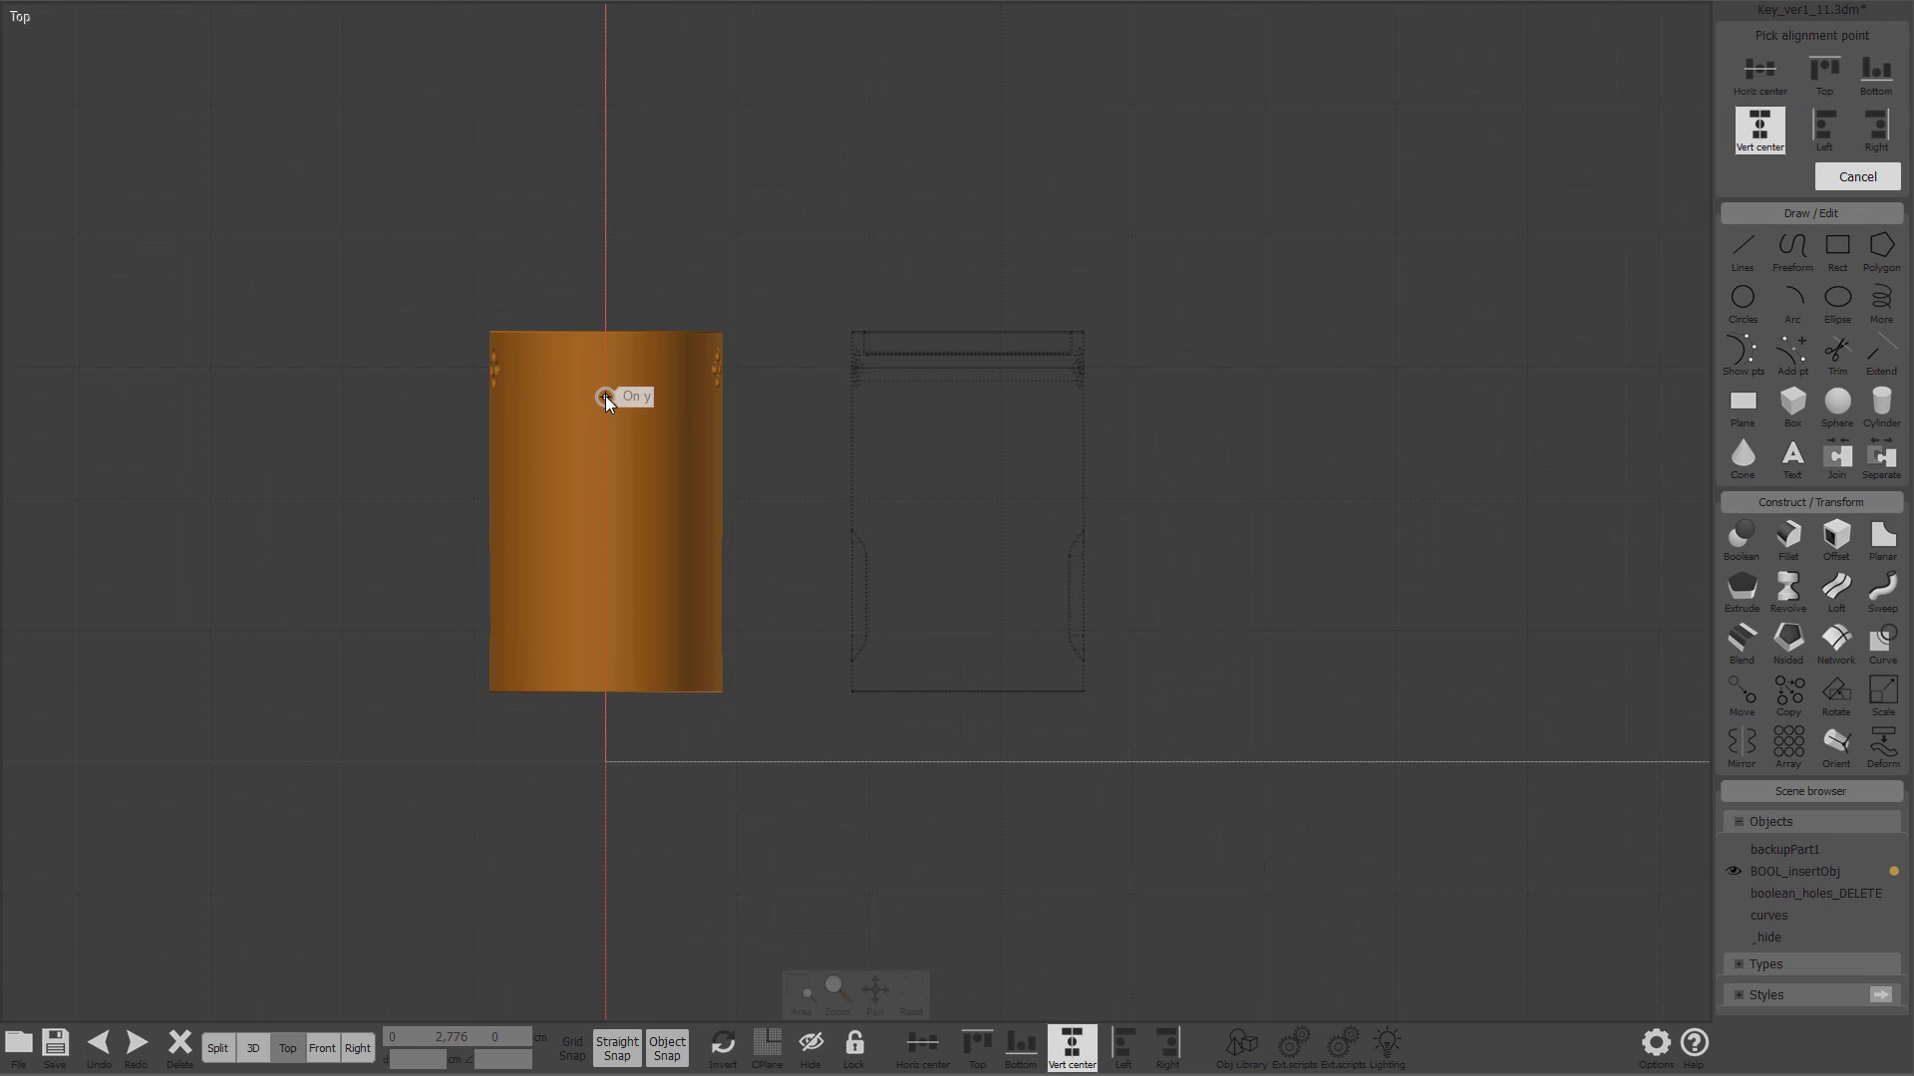
left_click(608, 400)
Step: Place a second copy of the shell away from the axes in the Top view
scroll(607, 399, "down", 4)
right_click_drag(887, 399, 1131, 340)
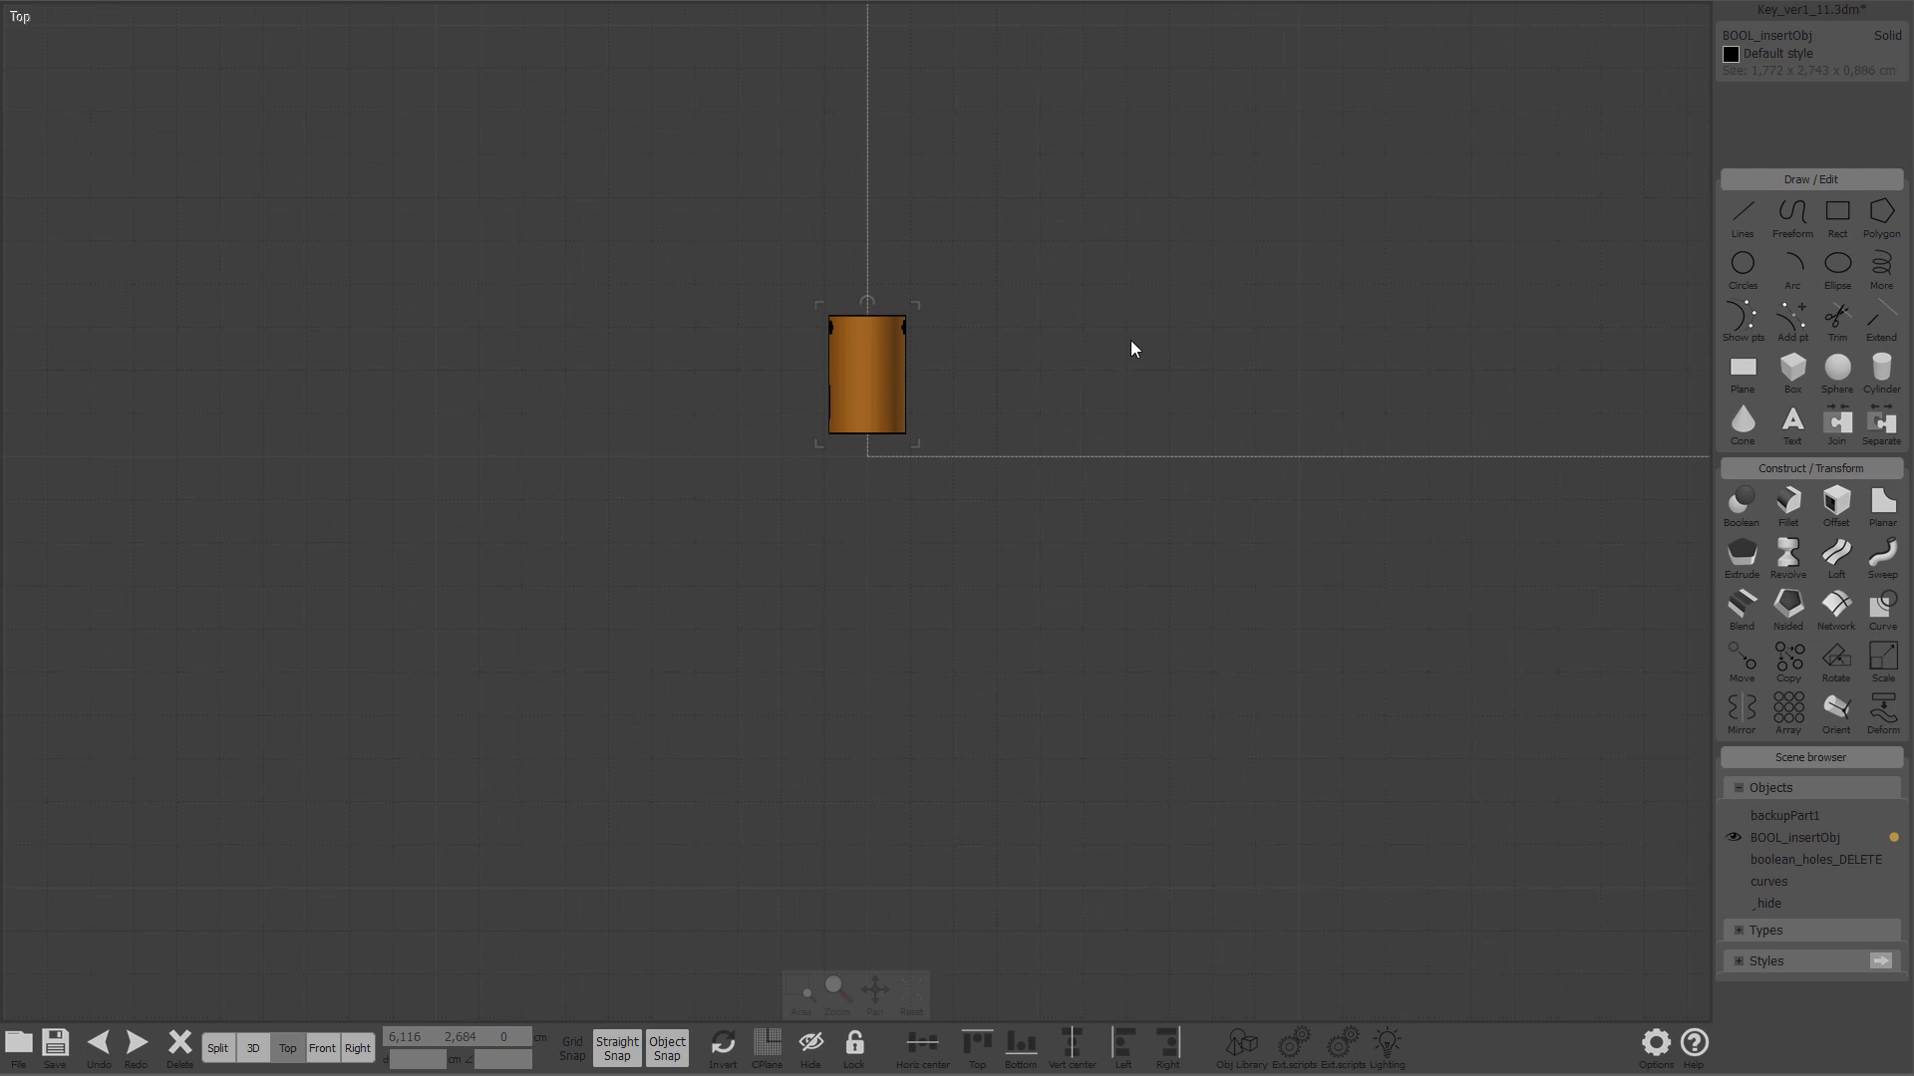
left_click_drag(826, 360, 1304, 658, "ctrl")
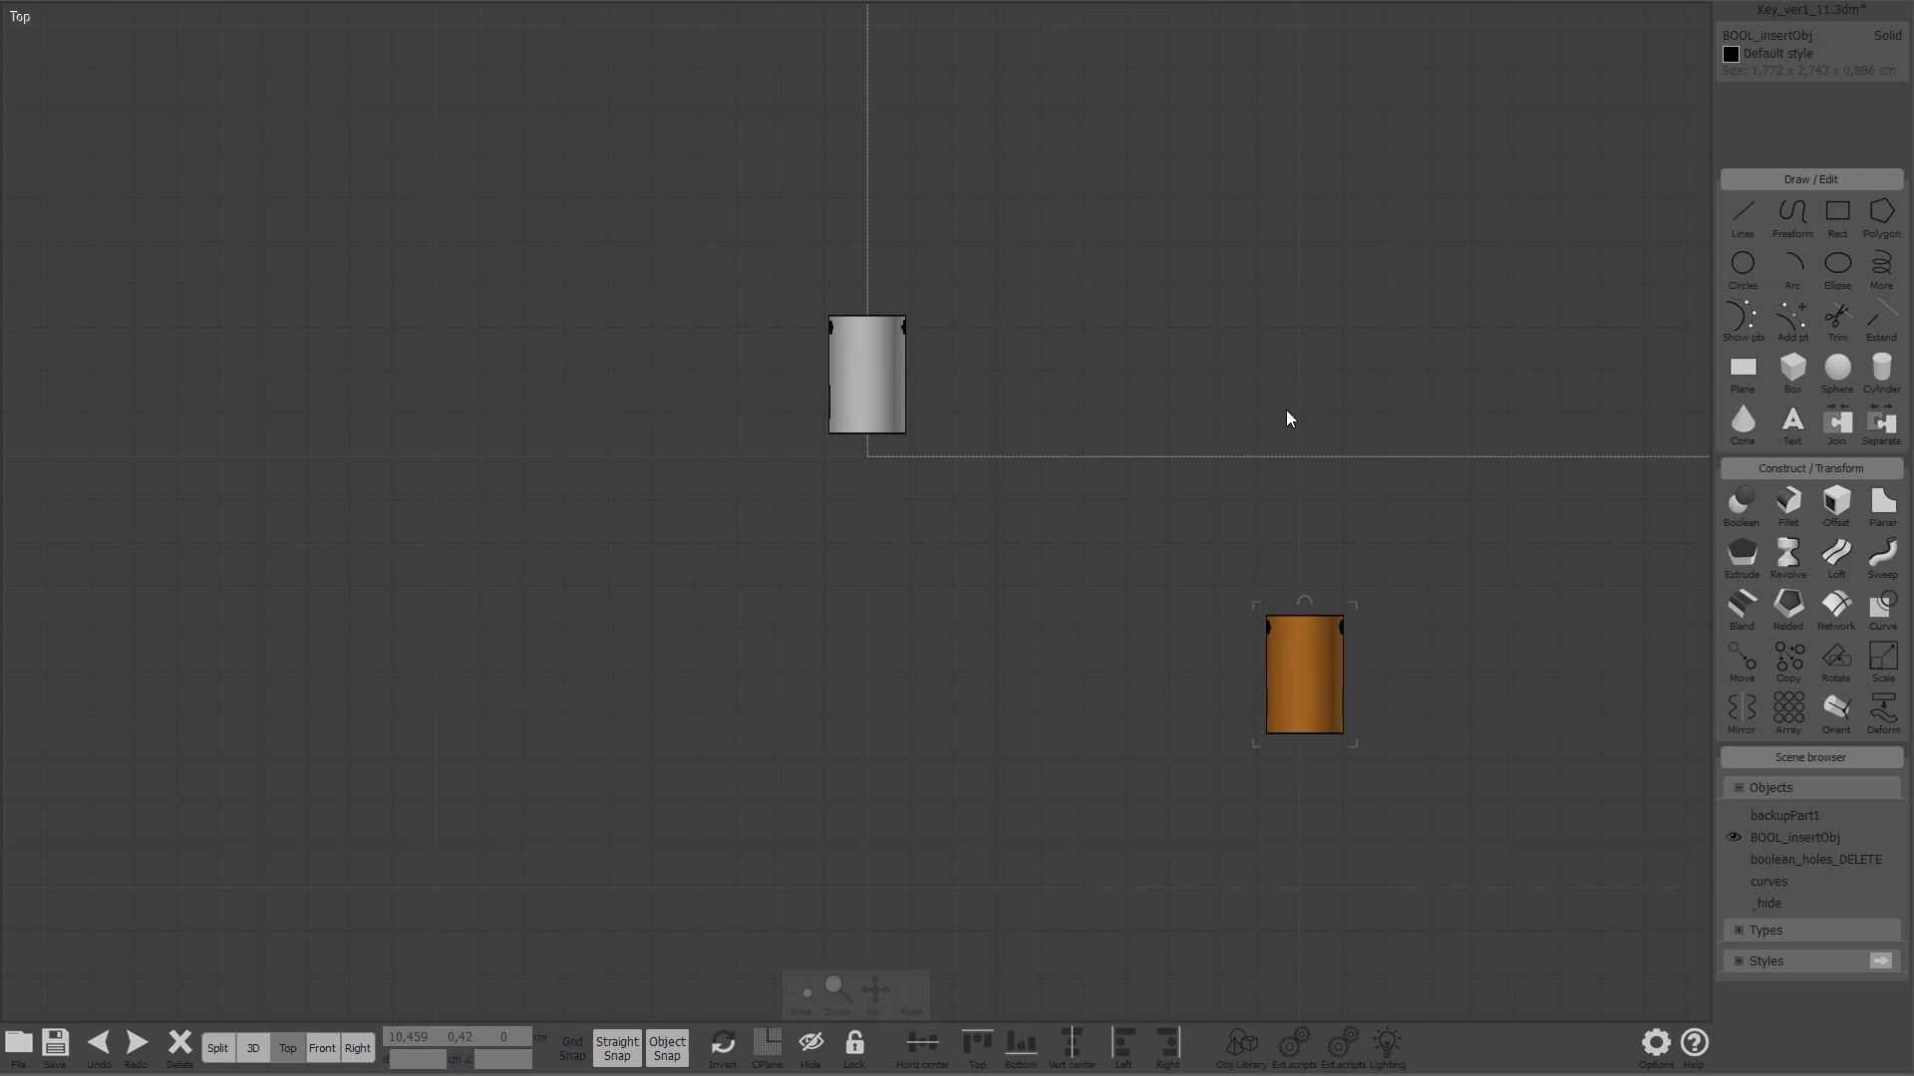
key("F2")
left_click(1207, 347)
Step: Examine the centred shell's underside, side slots, hole groups, recessed end and cross rod
right_click_drag(1314, 361, 1201, 562)
scroll(1245, 362, "up", 4)
right_click_drag(1244, 363, 1109, 371)
scroll(1219, 450, "down", 2)
scroll(1256, 329, "up", 3)
scroll(1297, 483, "down", 3)
scroll(1117, 330, "up", 4)
right_click_drag(1119, 300, 1123, 271)
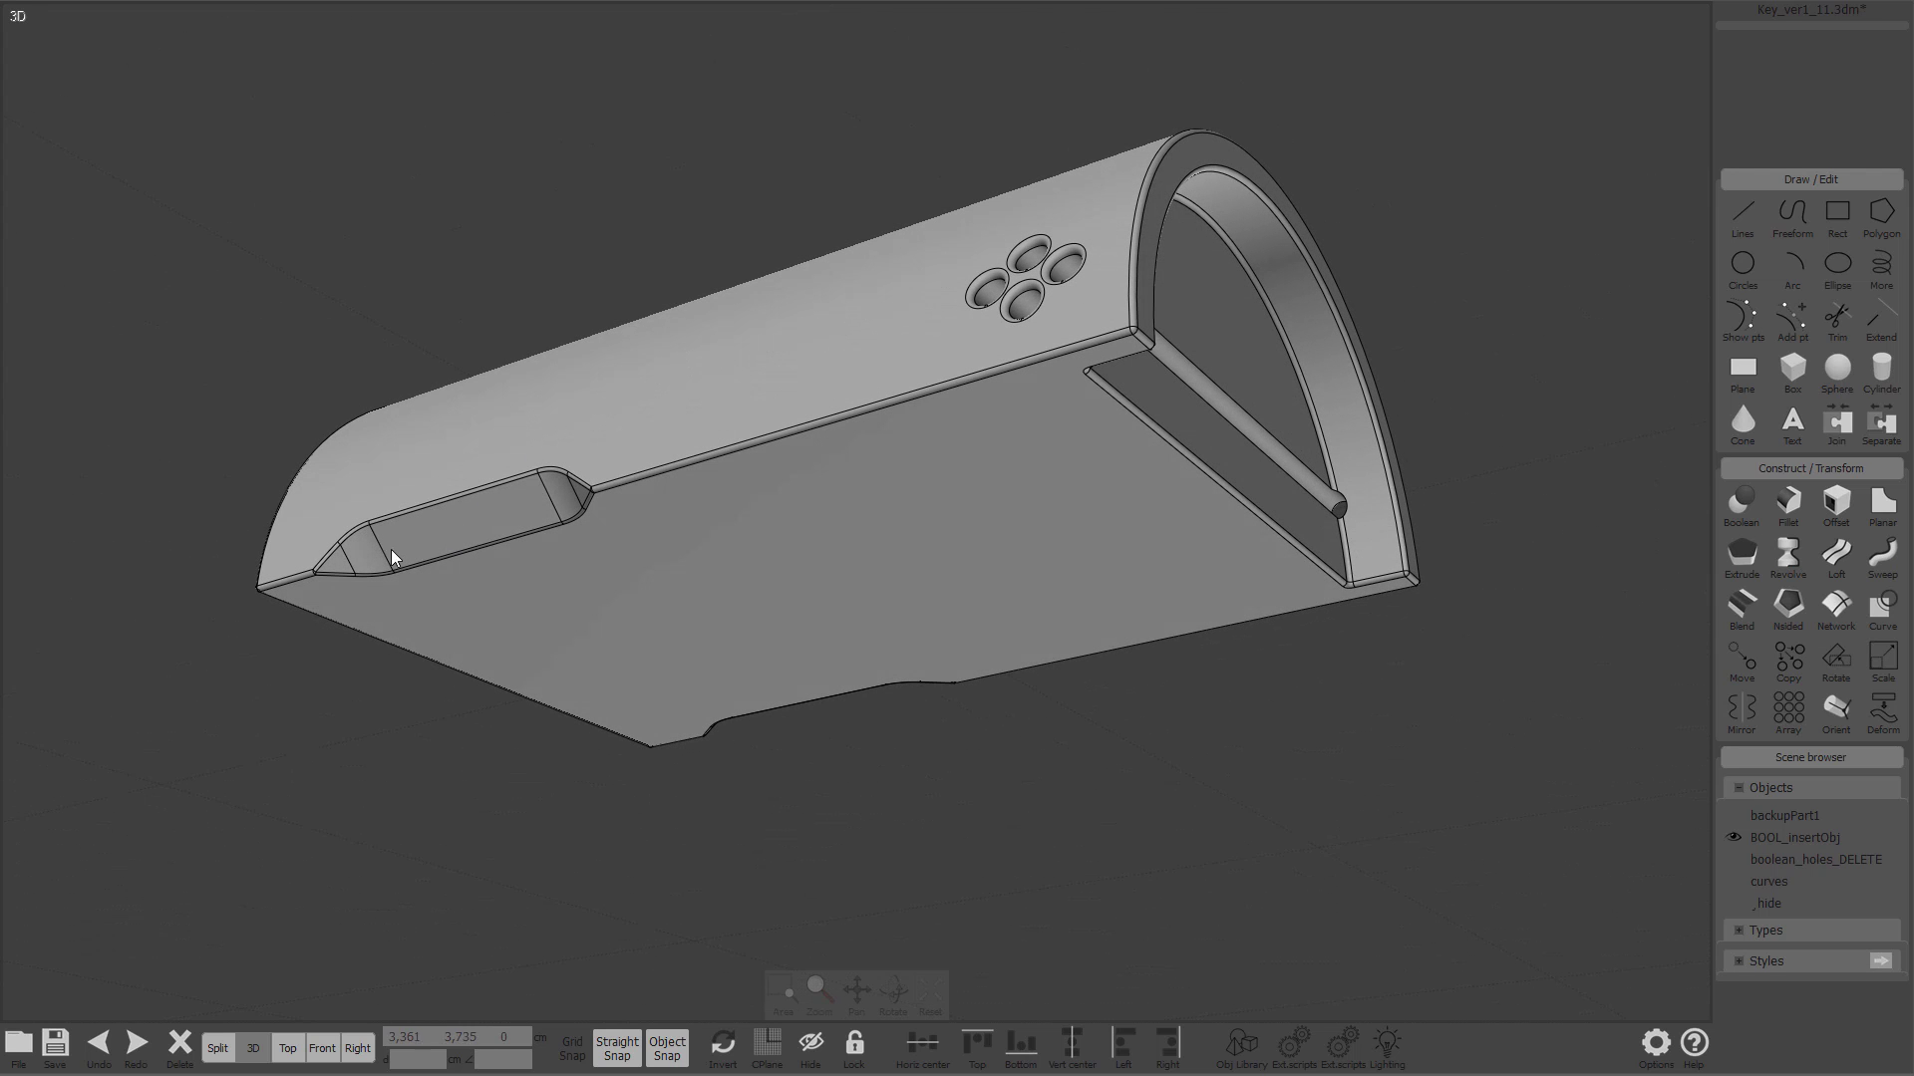
right_click_drag(1176, 326, 750, 292)
scroll(1158, 534, "down", 3)
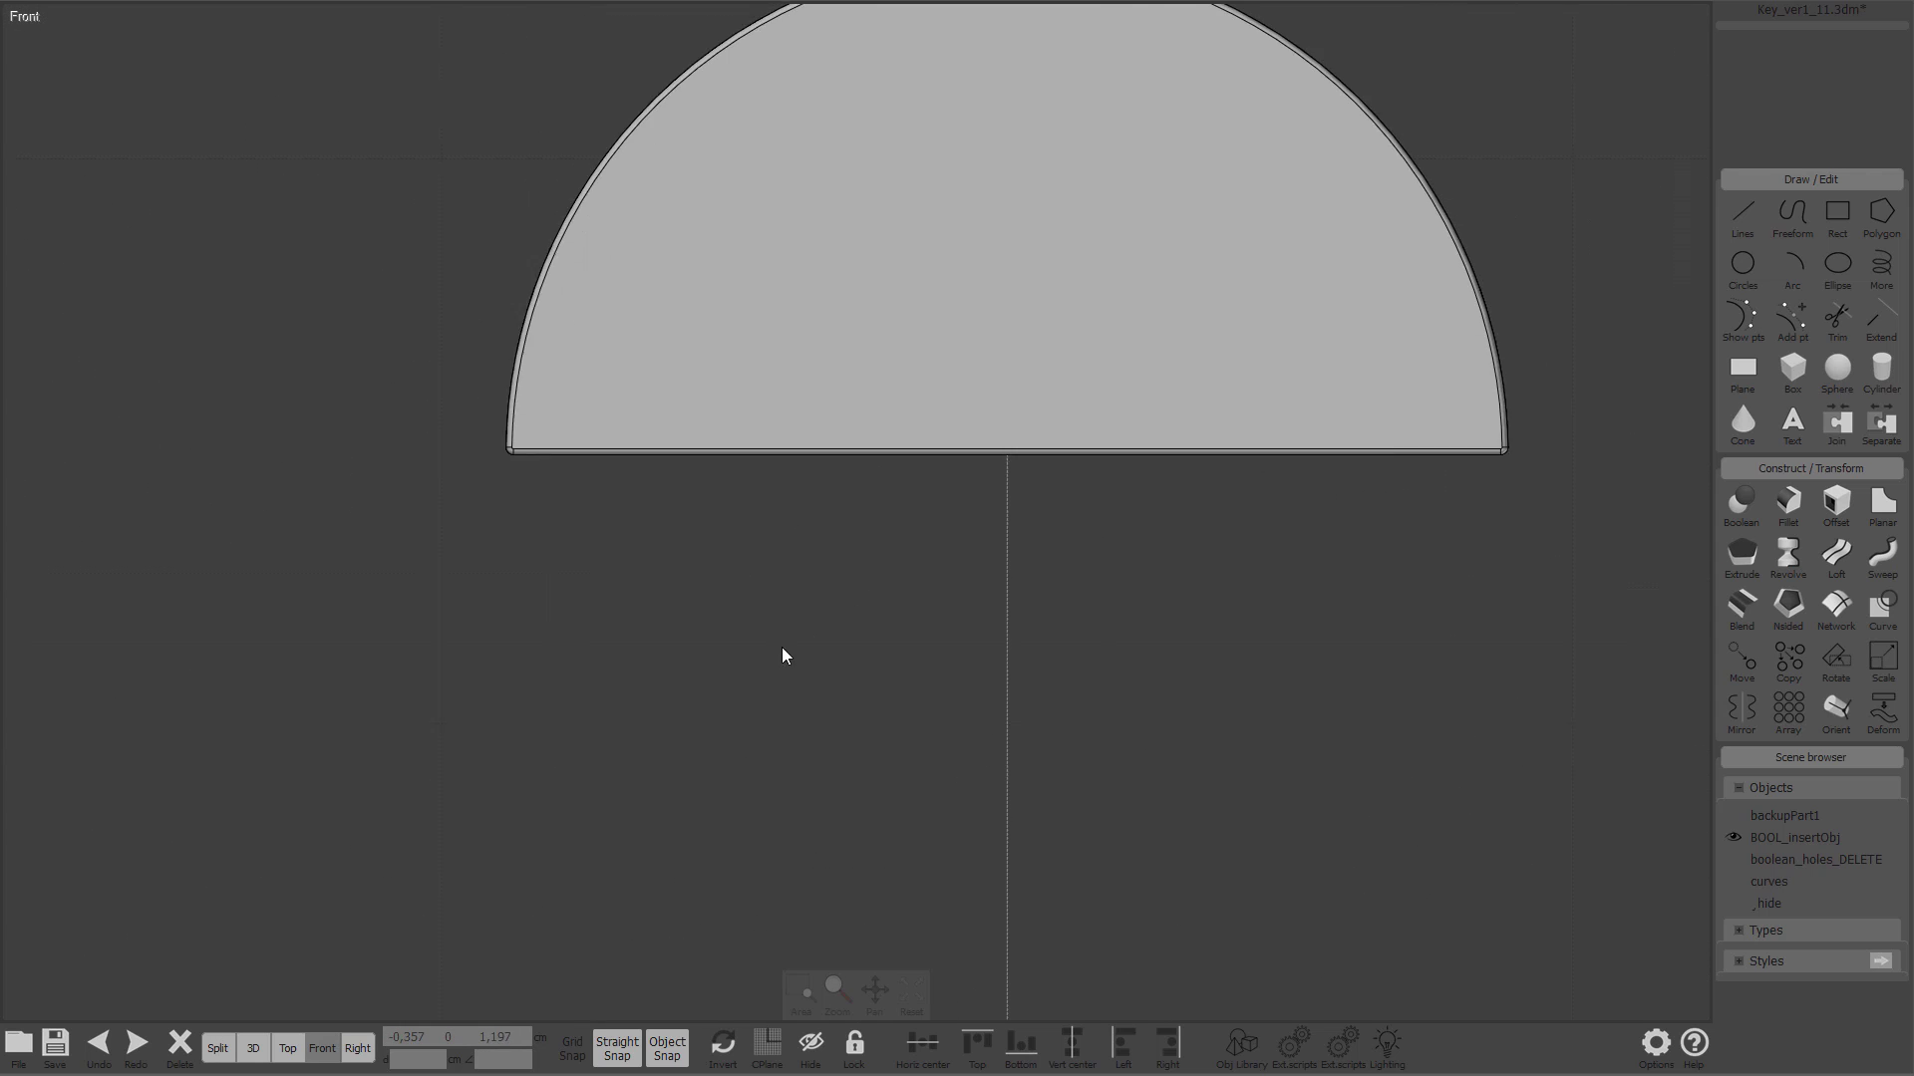
Step: Draw a circle in the Back view from the midpoint of the shell's base to the top of its outer arc
key("c")
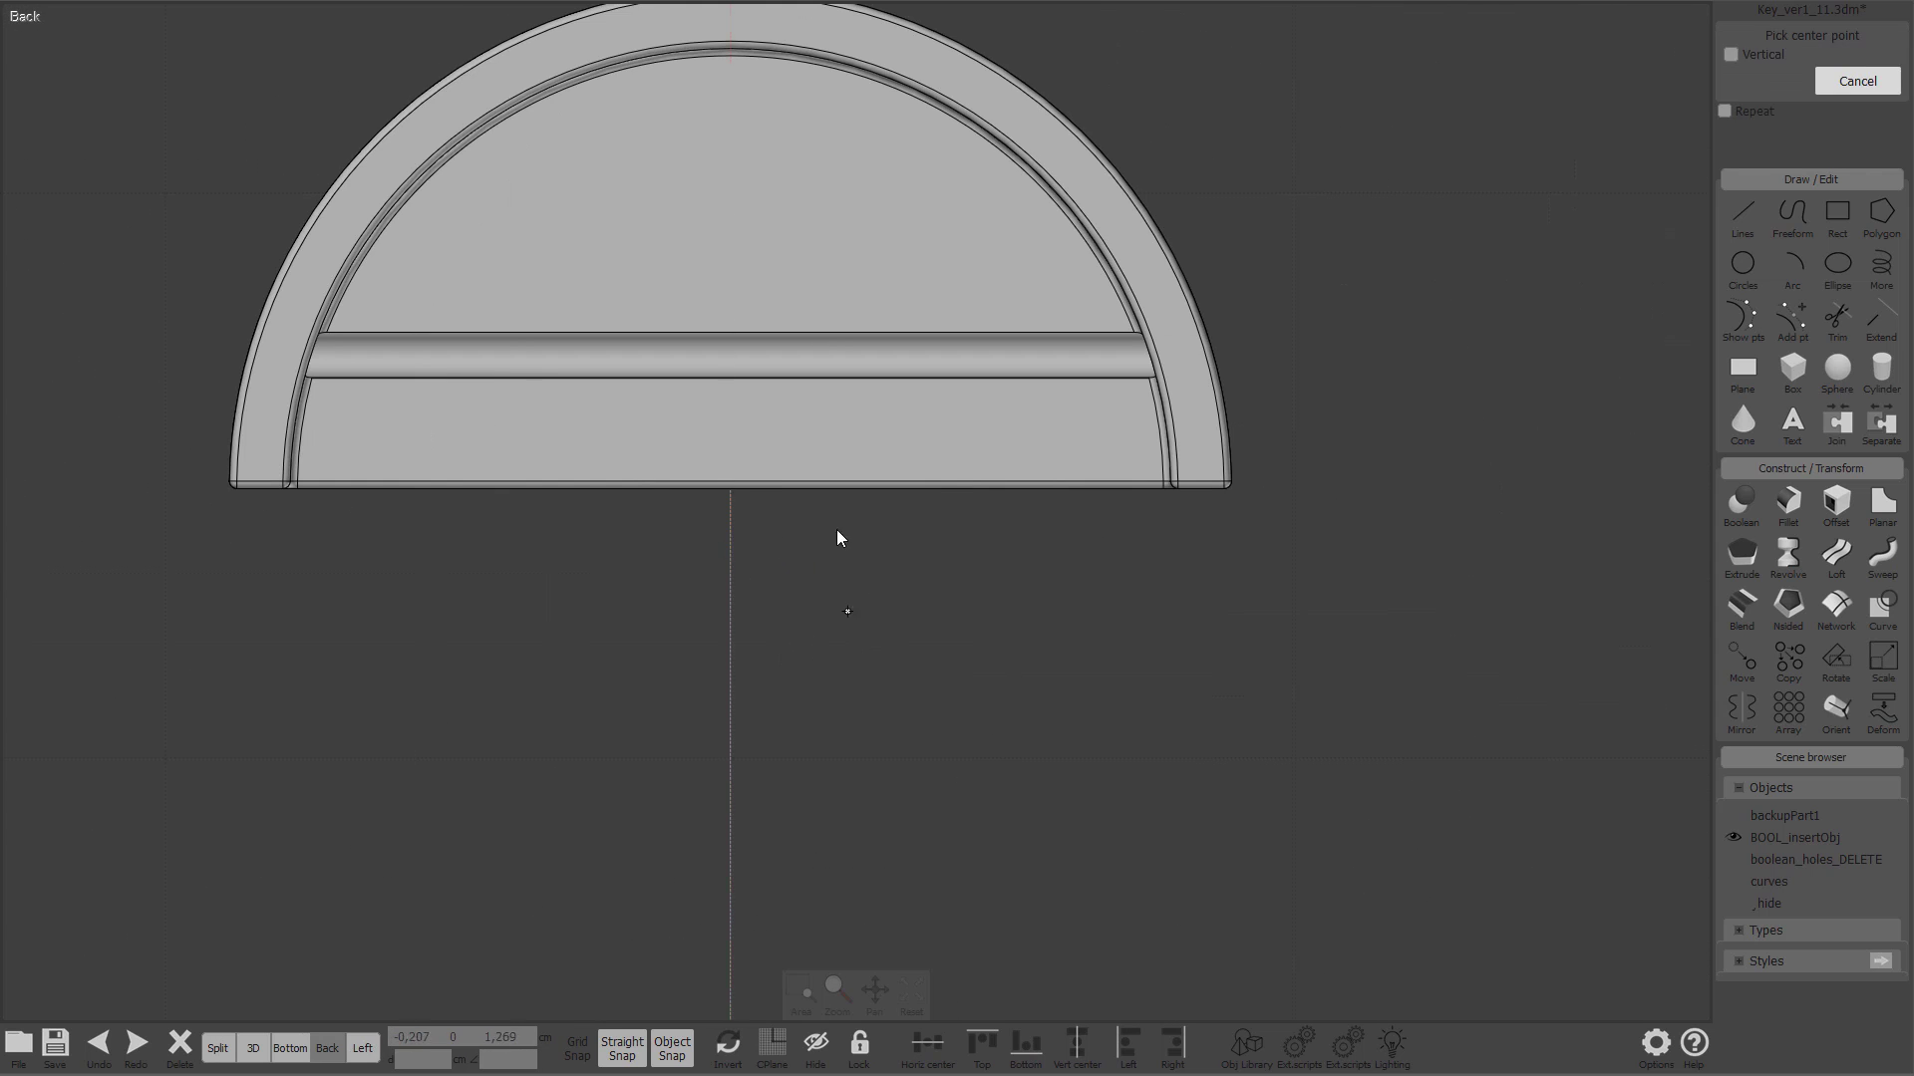
scroll(833, 534, "up", 2)
scroll(833, 545, "down", 2)
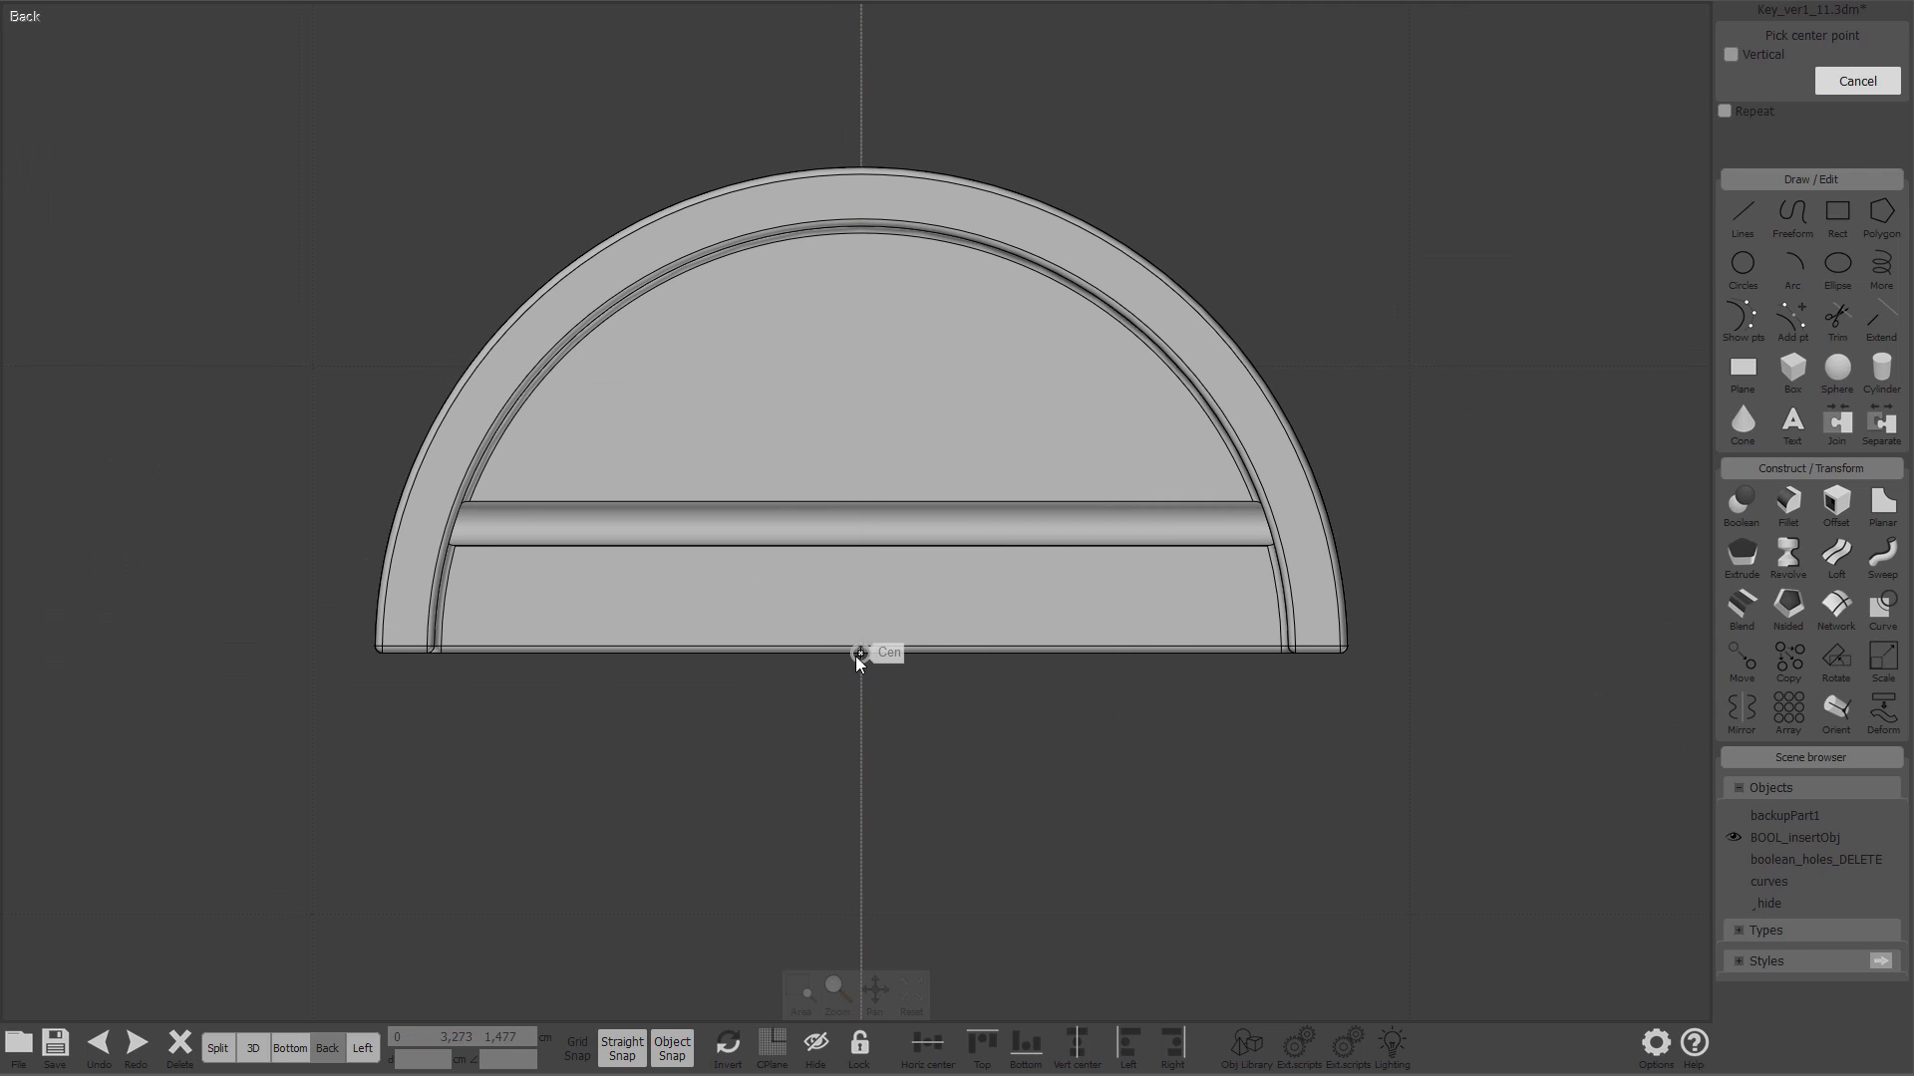
left_click(860, 653)
left_click(862, 167)
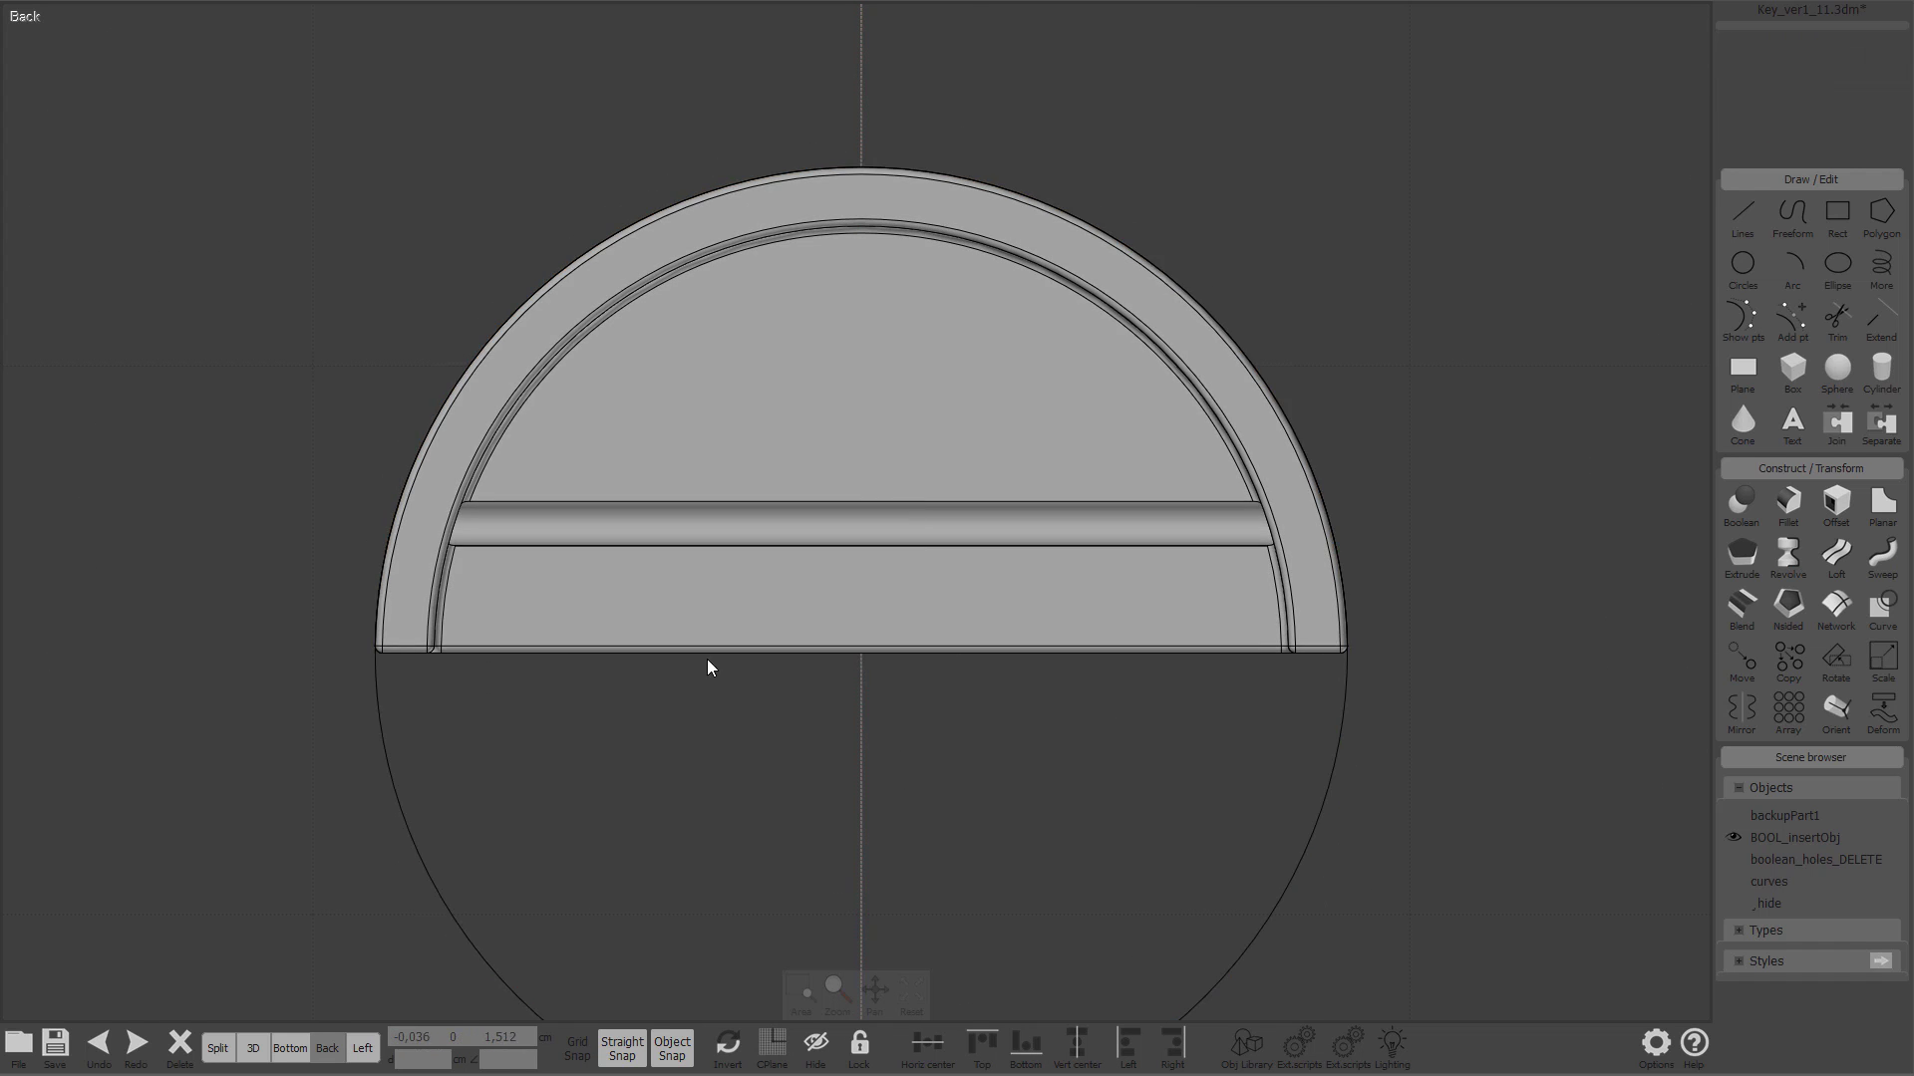
Step: Draw a horizontal line along the shell's base that extends past both sides of the circle
scroll(711, 449, "up", 5)
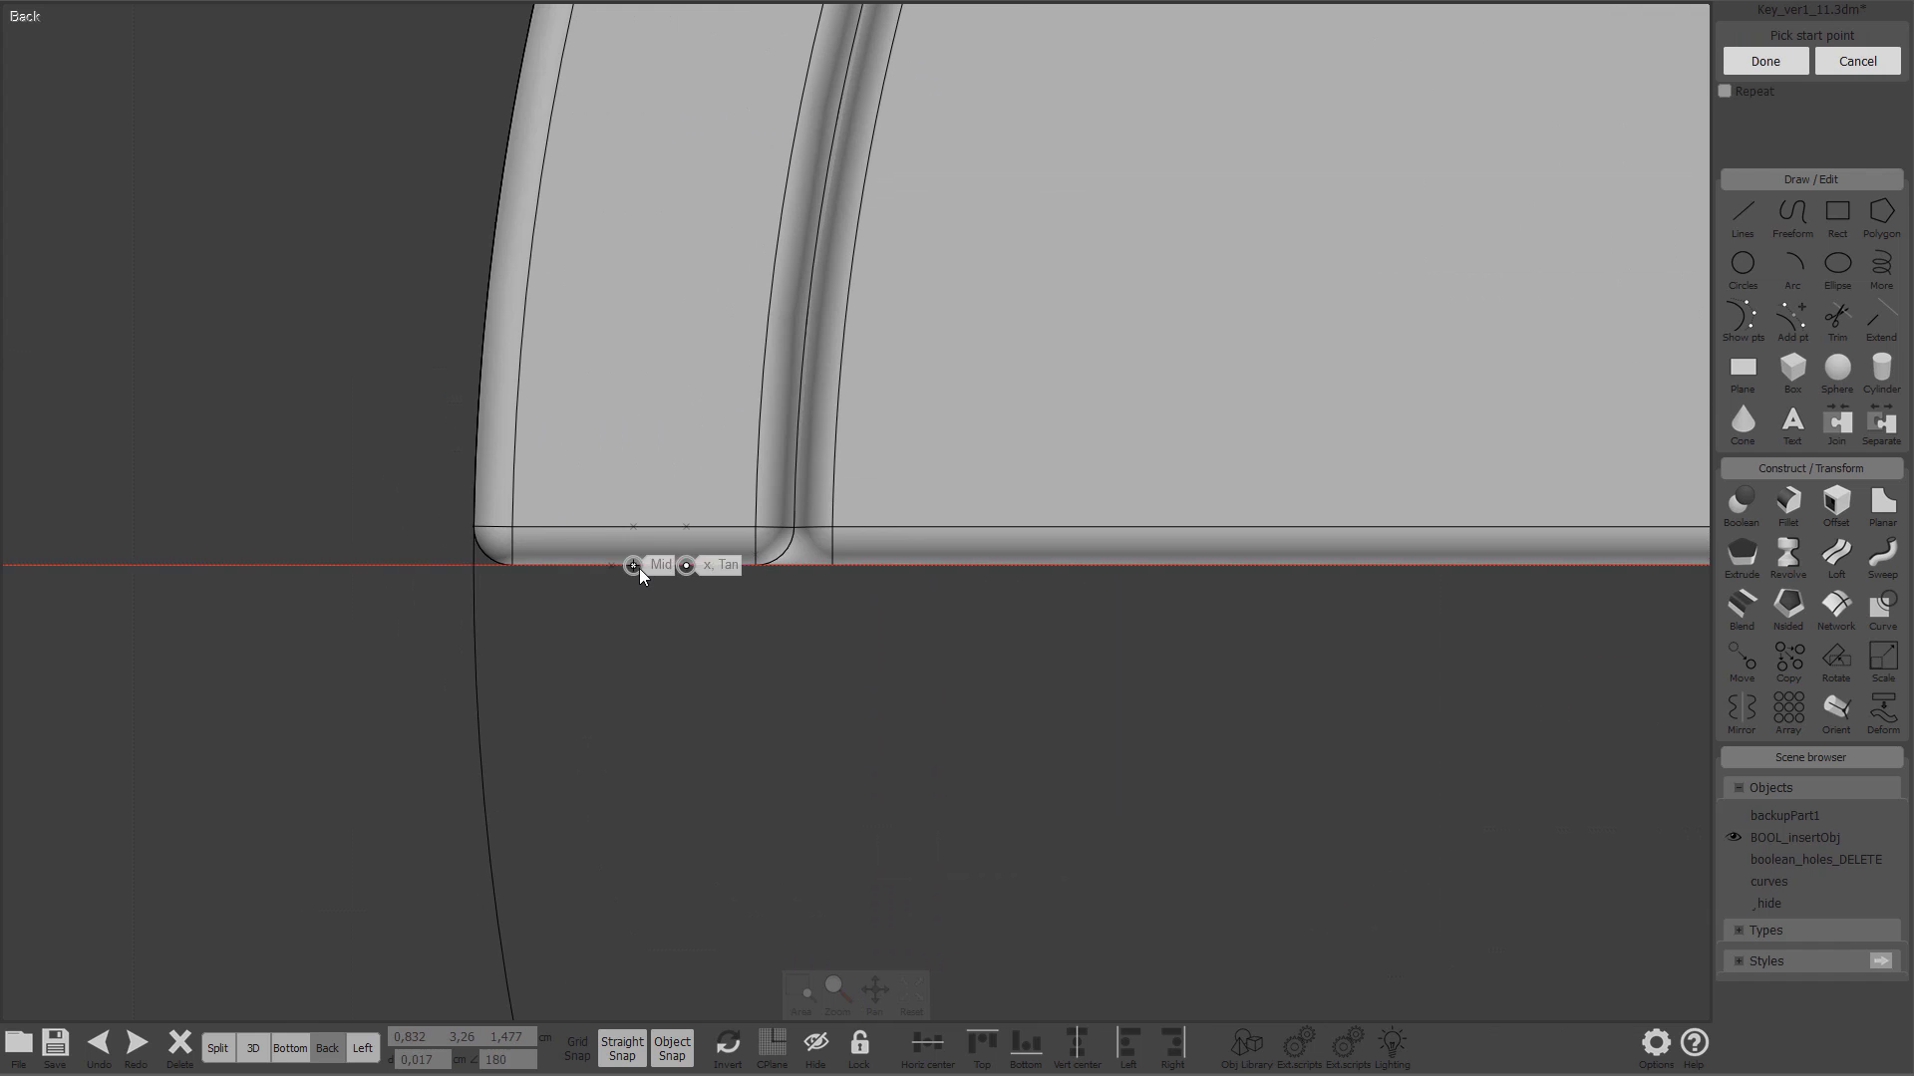
scroll(639, 569, "down", 7)
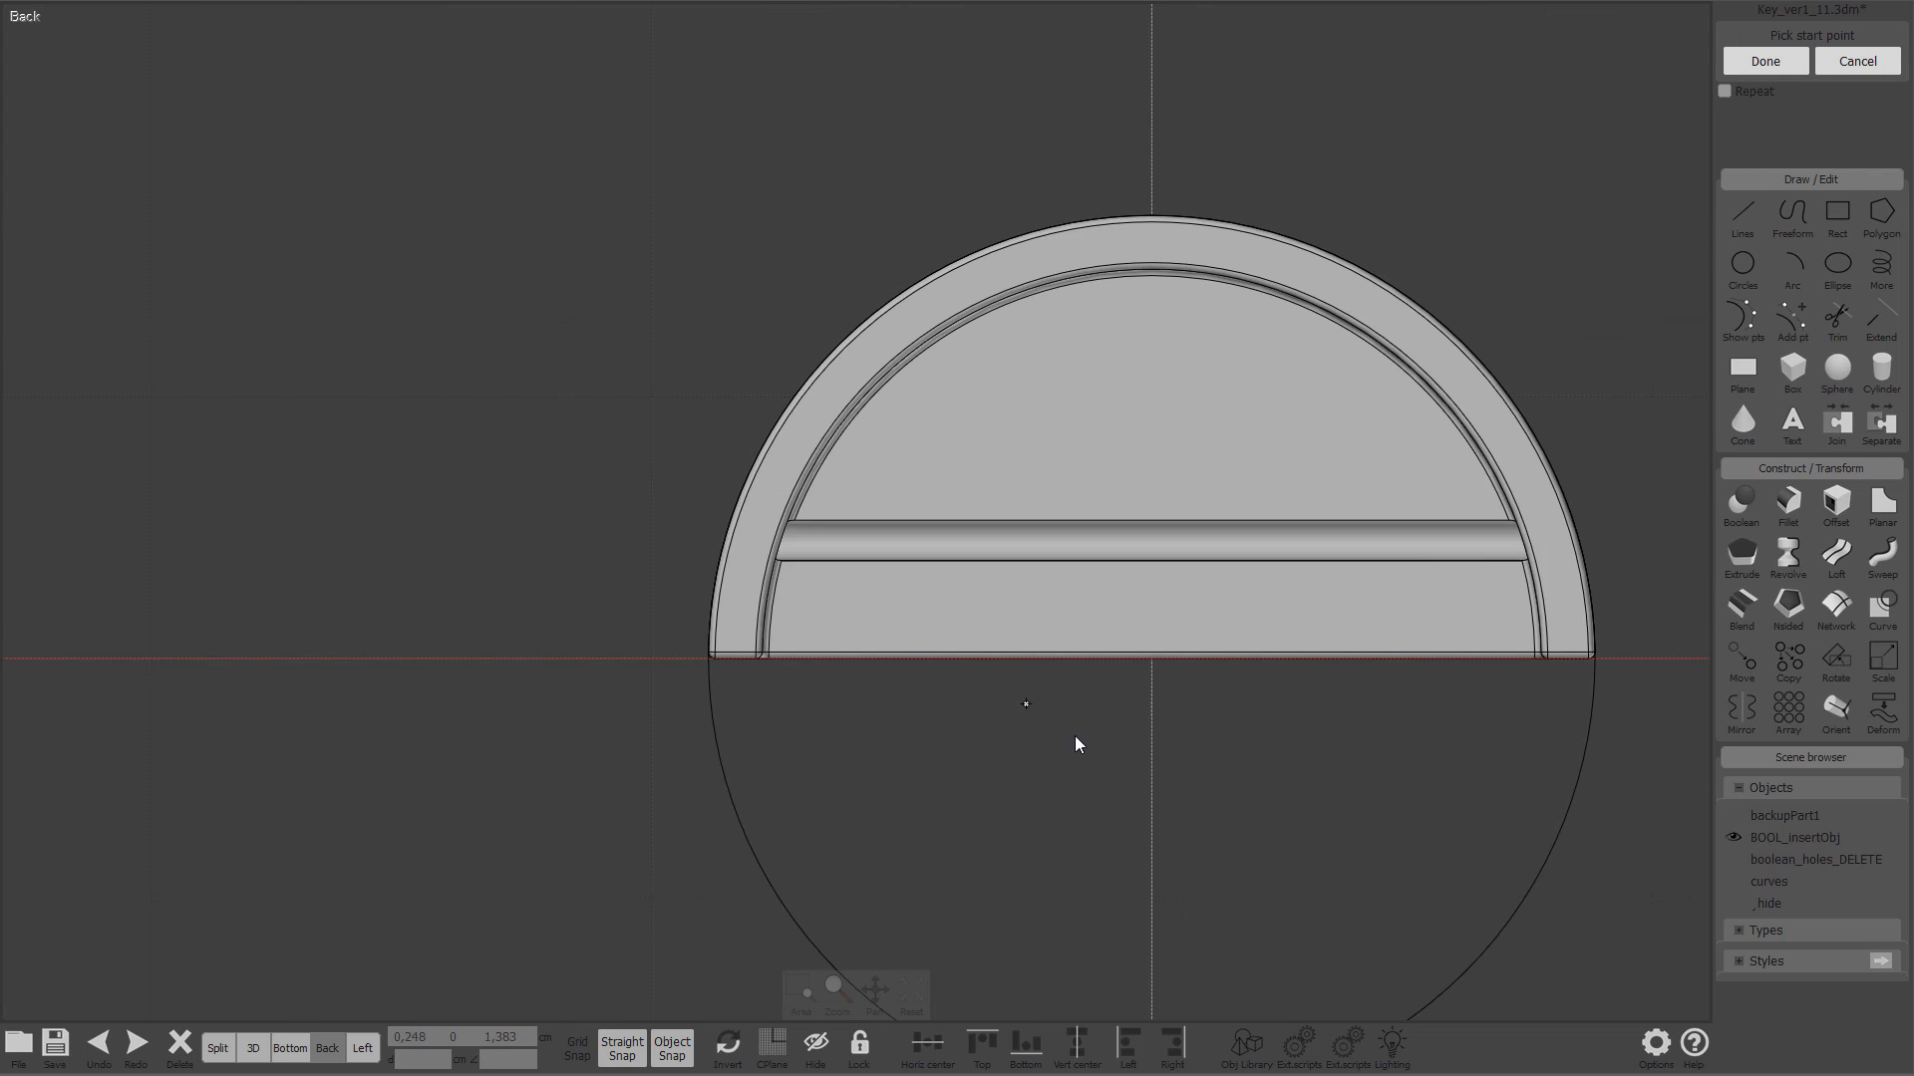
right_click_drag(1054, 736, 750, 651)
left_click(319, 572)
left_click(1401, 574)
Step: Select the circle and the line and move them clear of the shell's open end
key("Home")
key("Home")
right_click_drag(1359, 372, 1243, 599)
left_click(1313, 623)
left_click_drag(1242, 599, 1149, 602)
scroll(1150, 603, "up", 2)
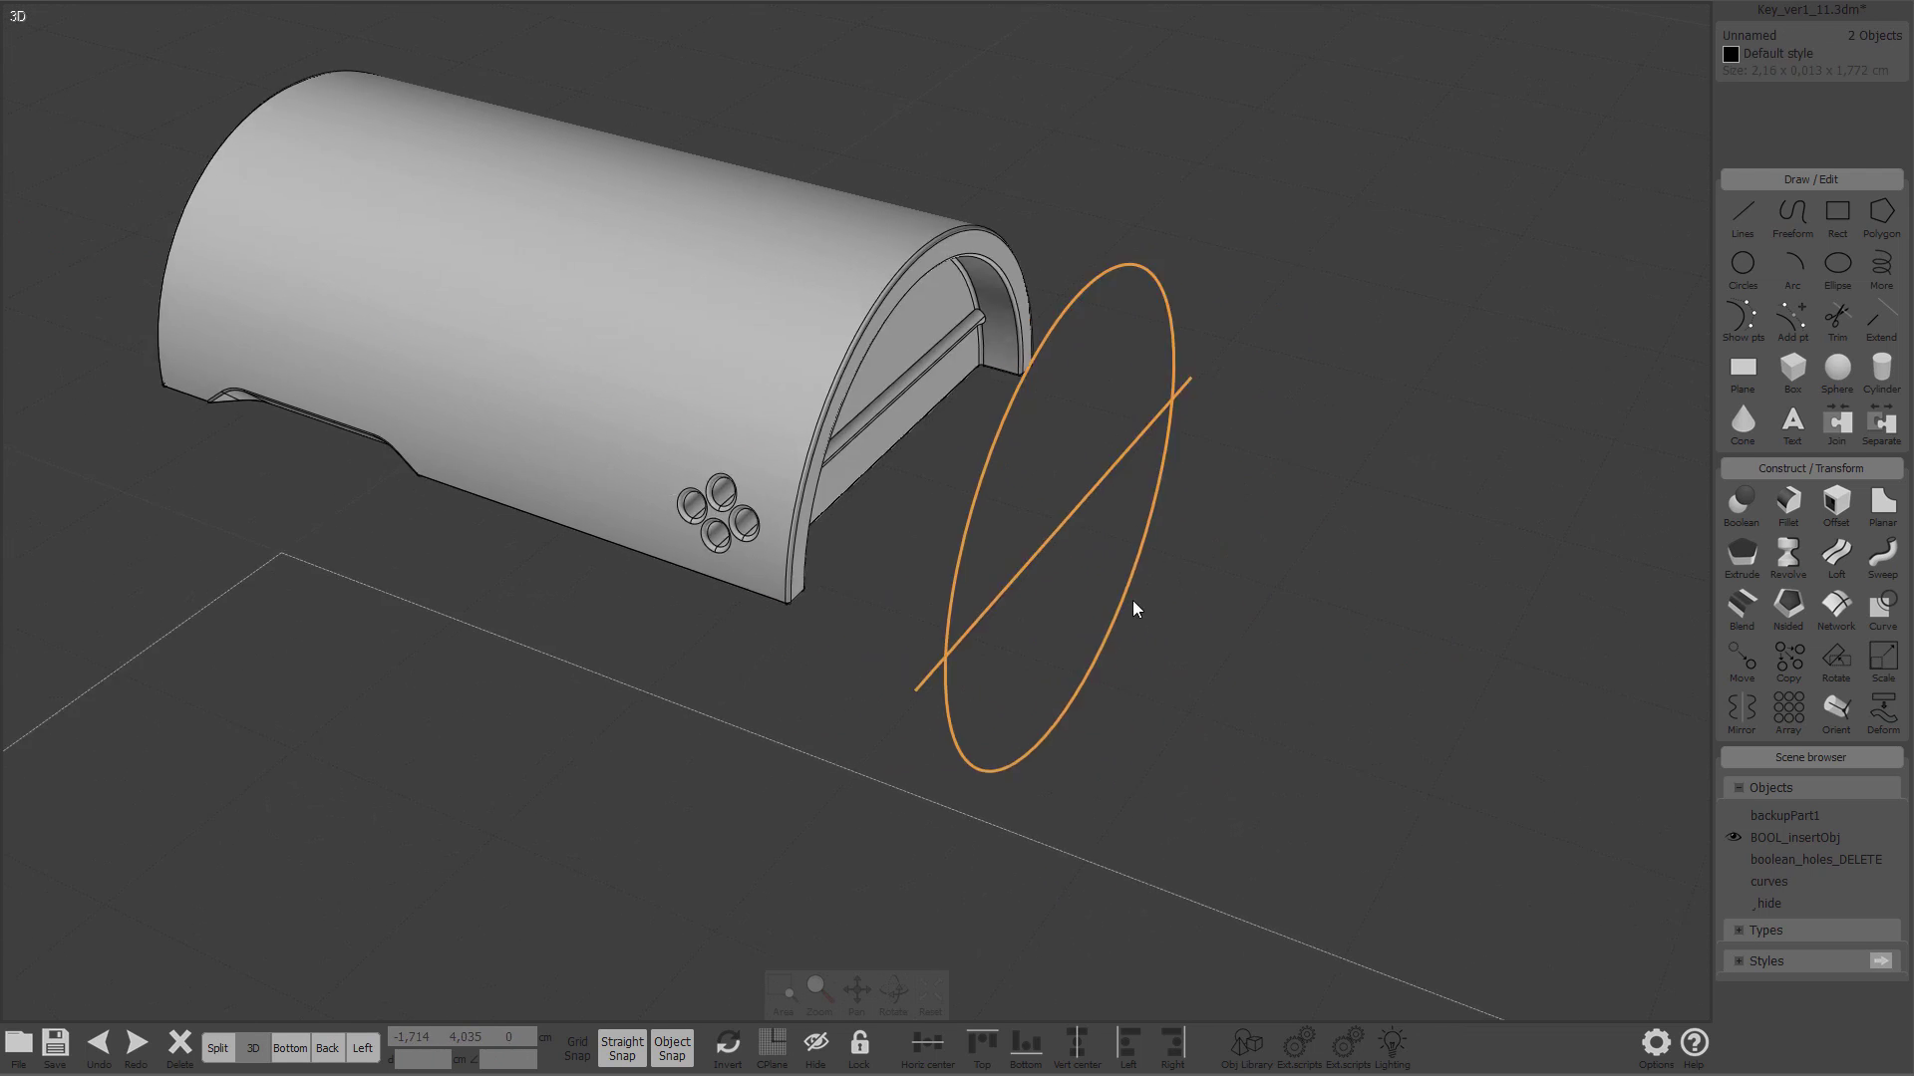
Step: Align the circle and the line to a common bottom position in the Bottom view so they are coplanar
key("Home")
key("Home")
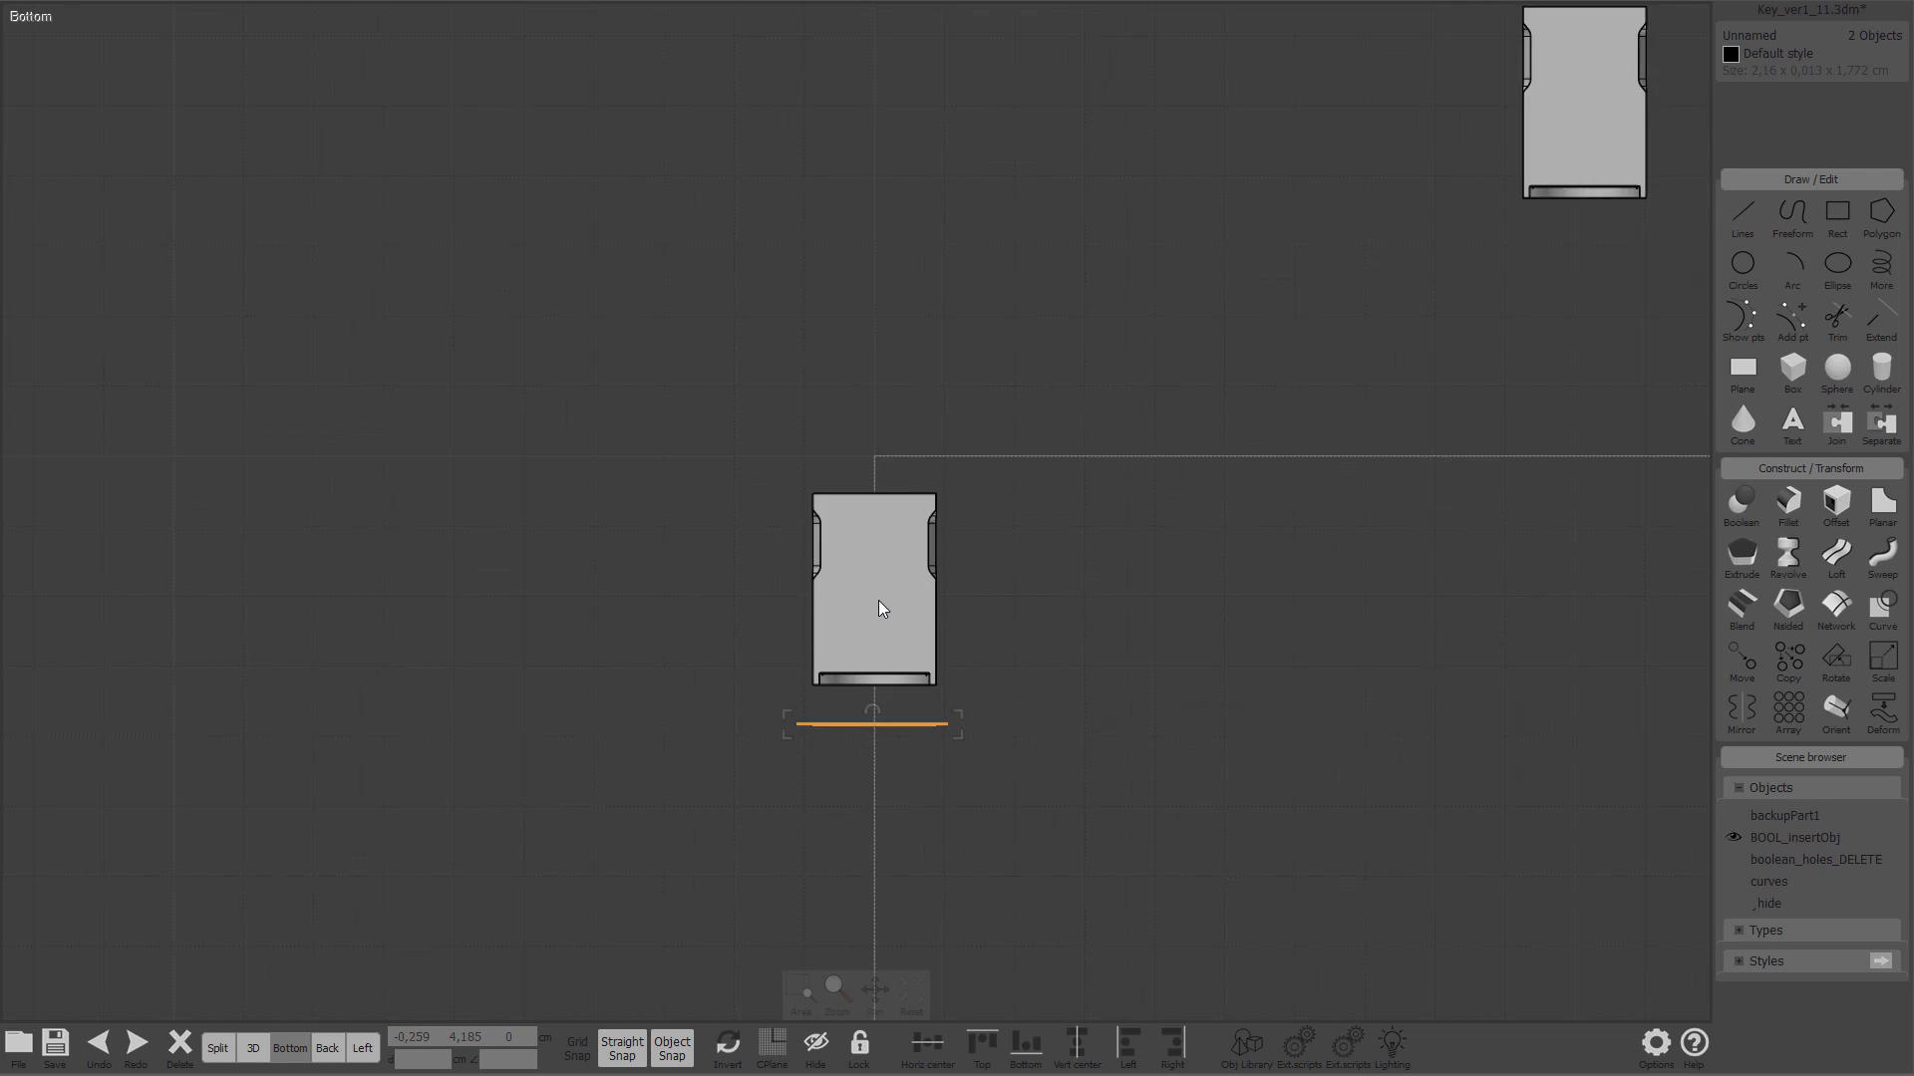
scroll(874, 627, "up", 6)
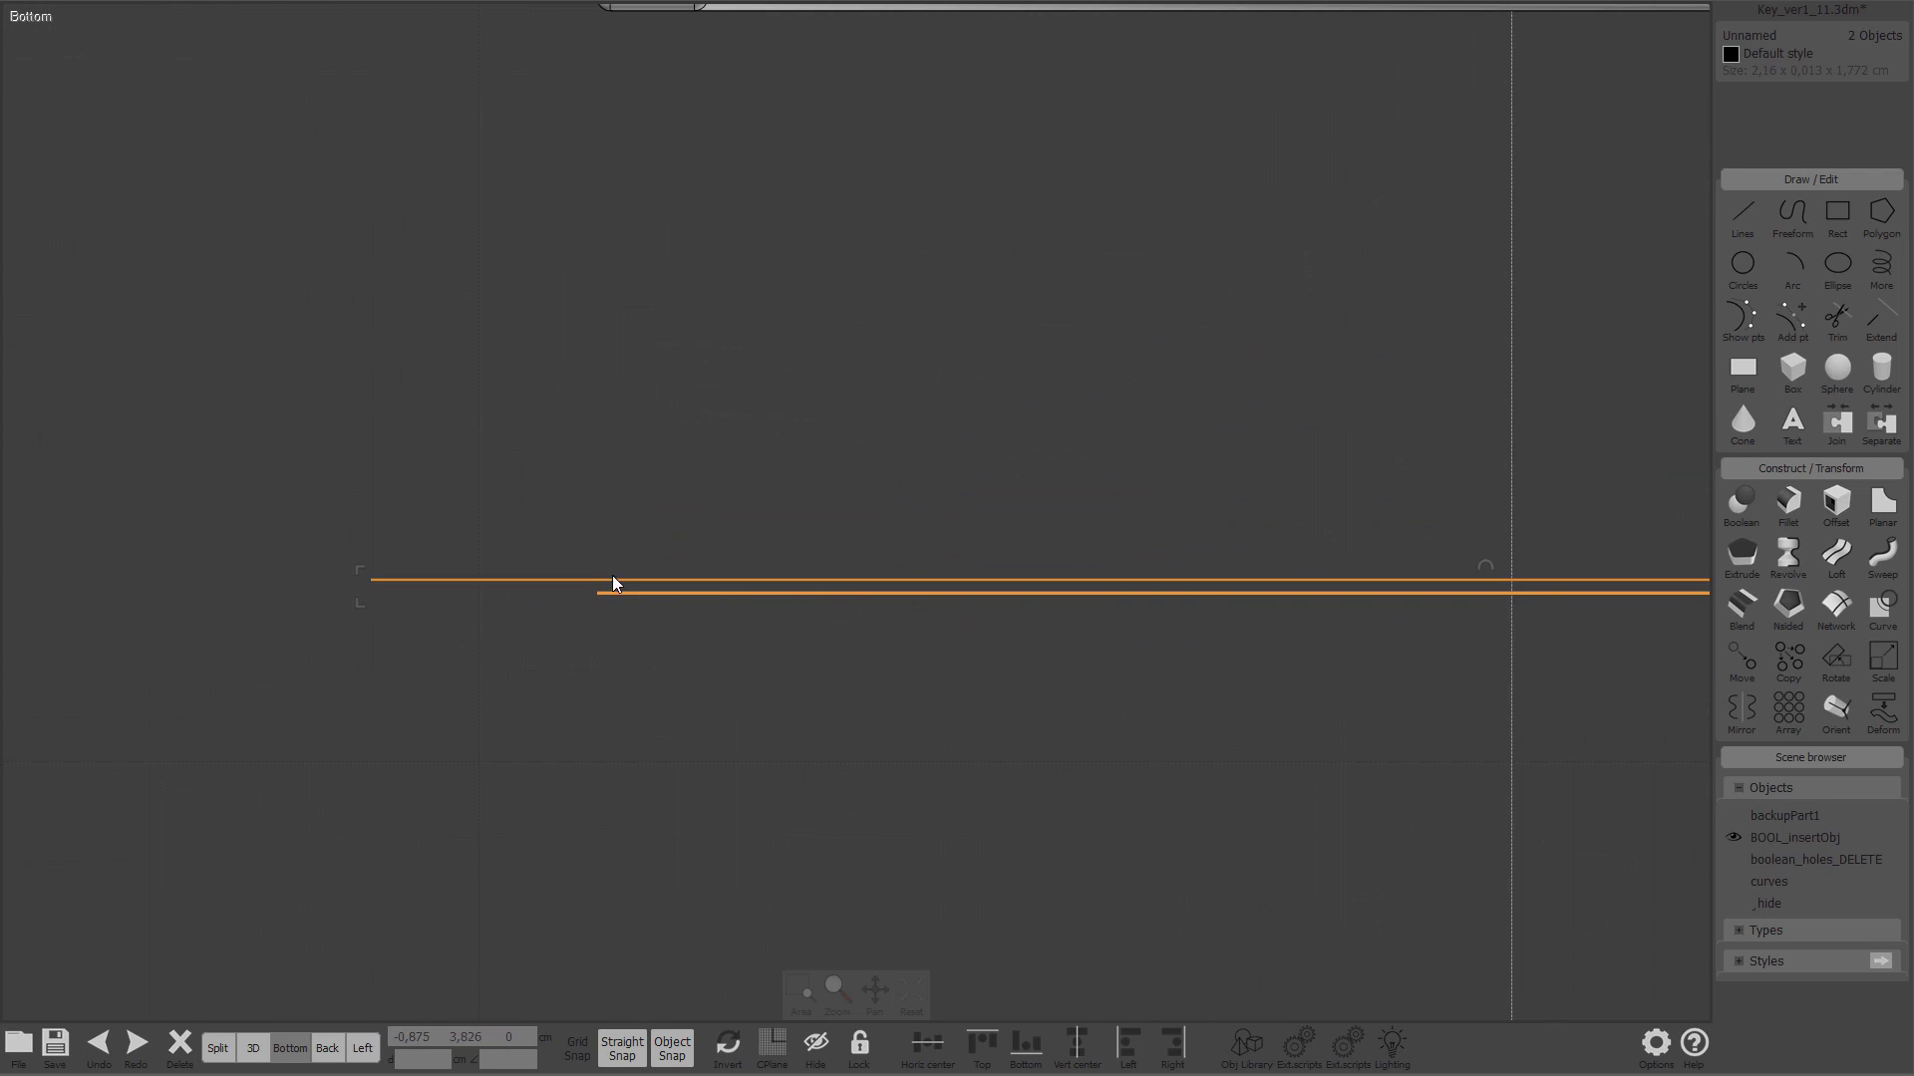
scroll(614, 602, "down", 3)
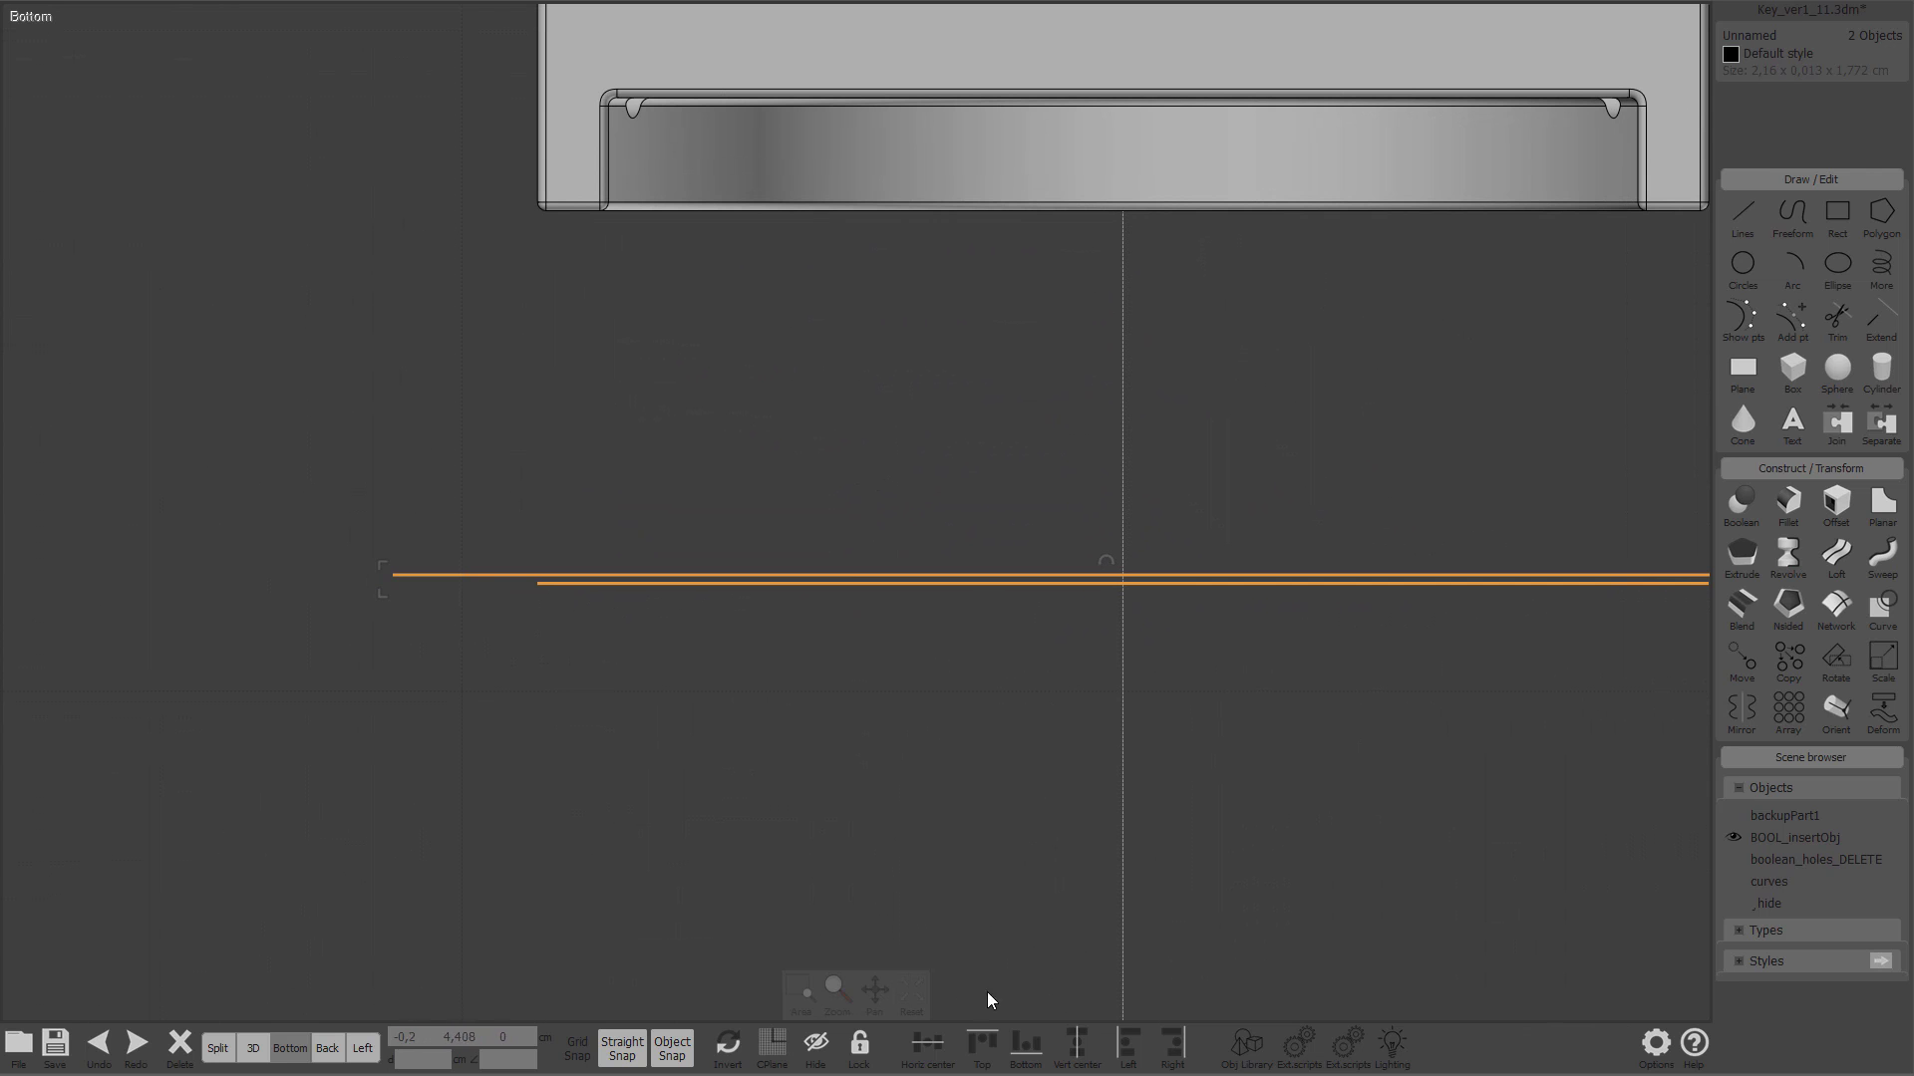
left_click(1026, 1044)
left_click(1132, 596)
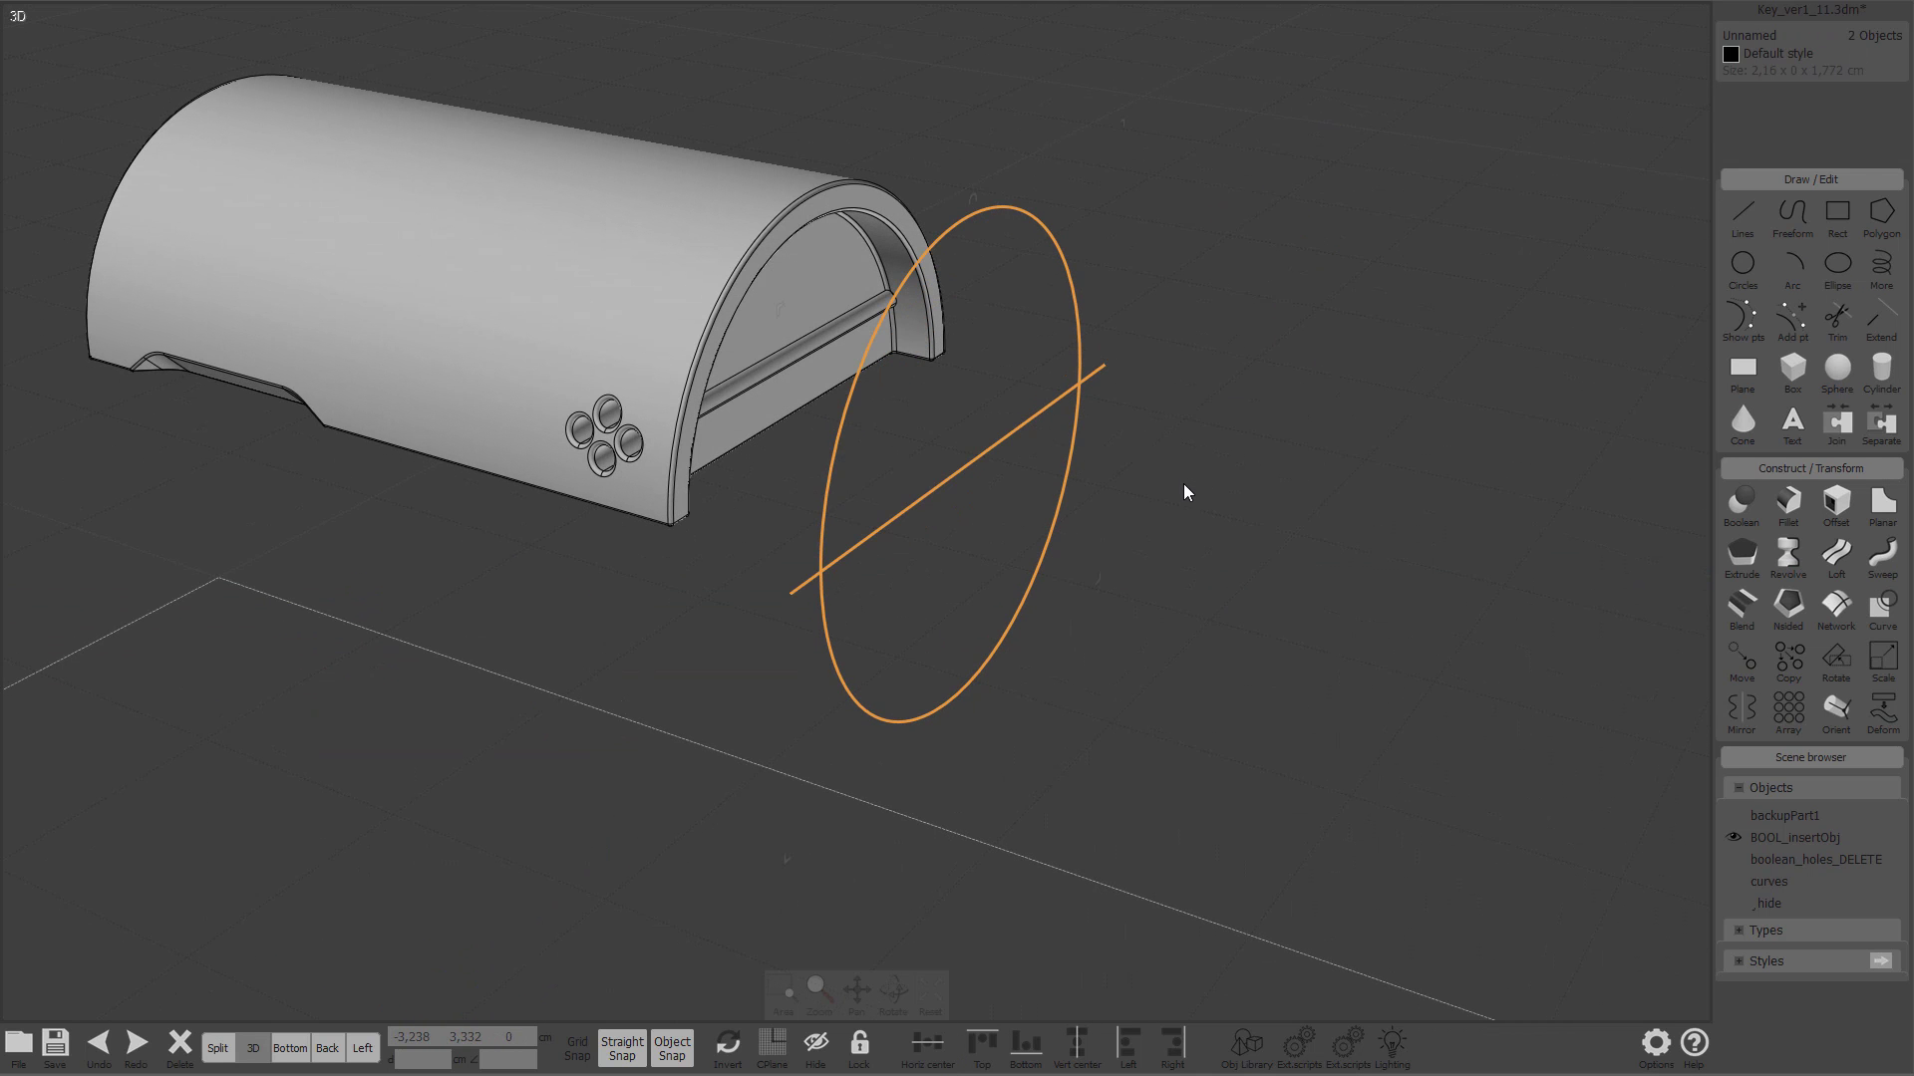
Step: Trim the circle and line against each other, removing the lower half circle and both overhanging line ends
key("t")
right_click_drag(1179, 488, 1186, 432)
right_click(1186, 431)
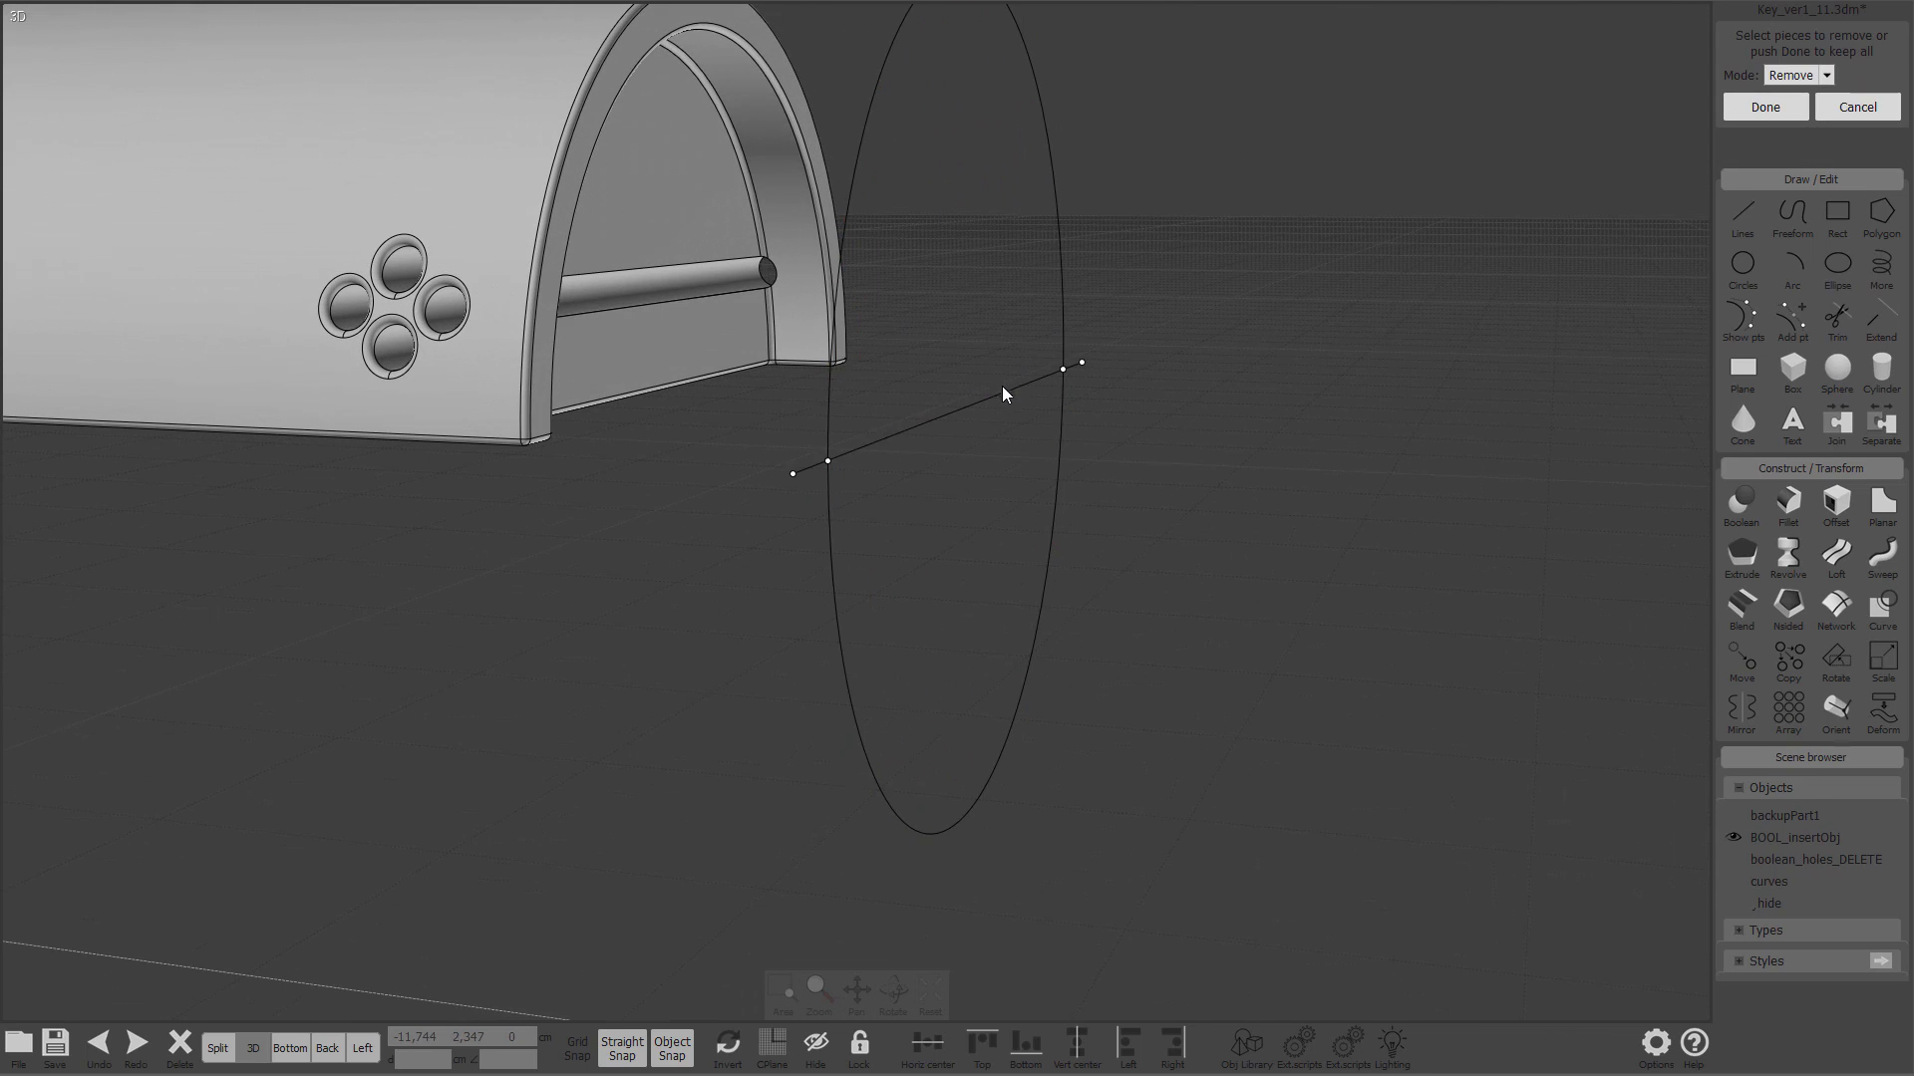
left_click(1074, 367)
left_click(1067, 411)
left_click(812, 467)
right_click(1282, 490)
Step: Join the half-circle arc and the base line into one closed curve and select the result
scroll(1276, 483, "down", 5)
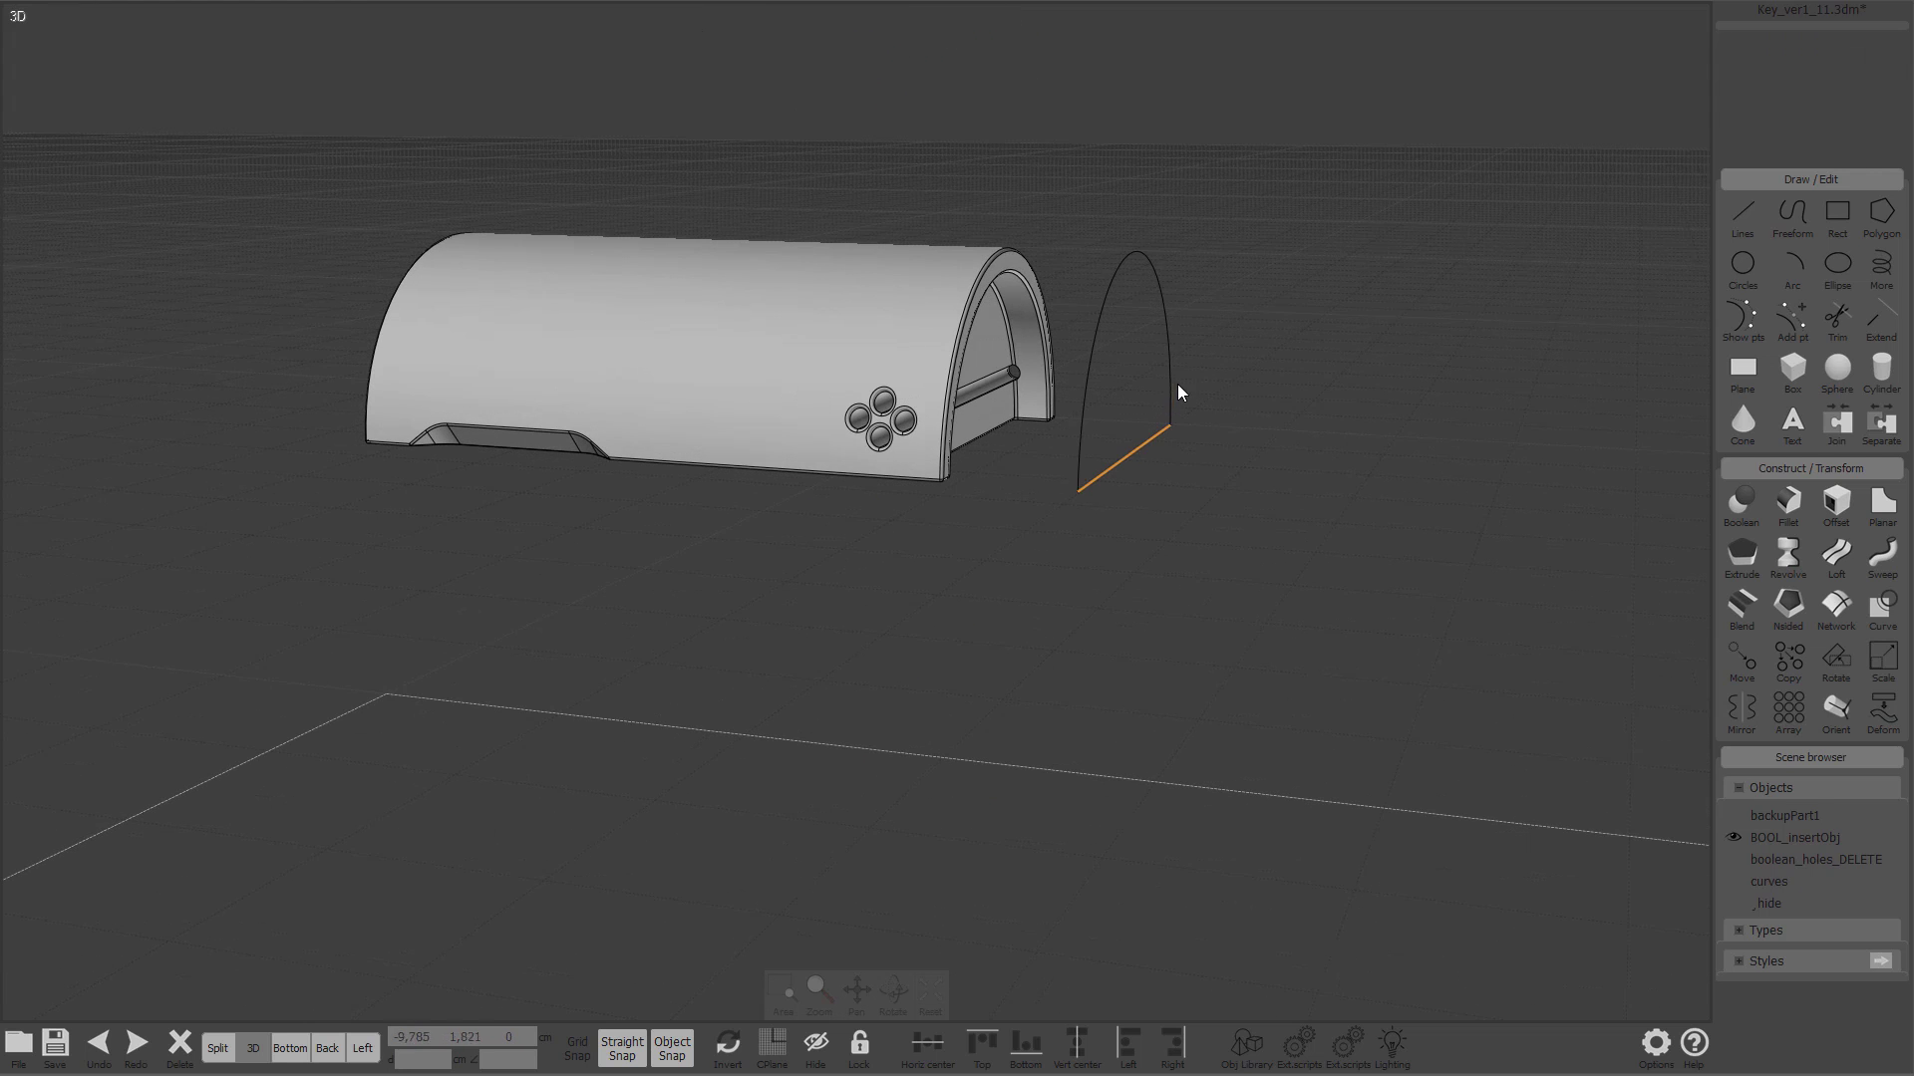
left_click(1171, 396)
right_click_drag(1261, 438, 1172, 562)
scroll(1172, 507, "up", 5)
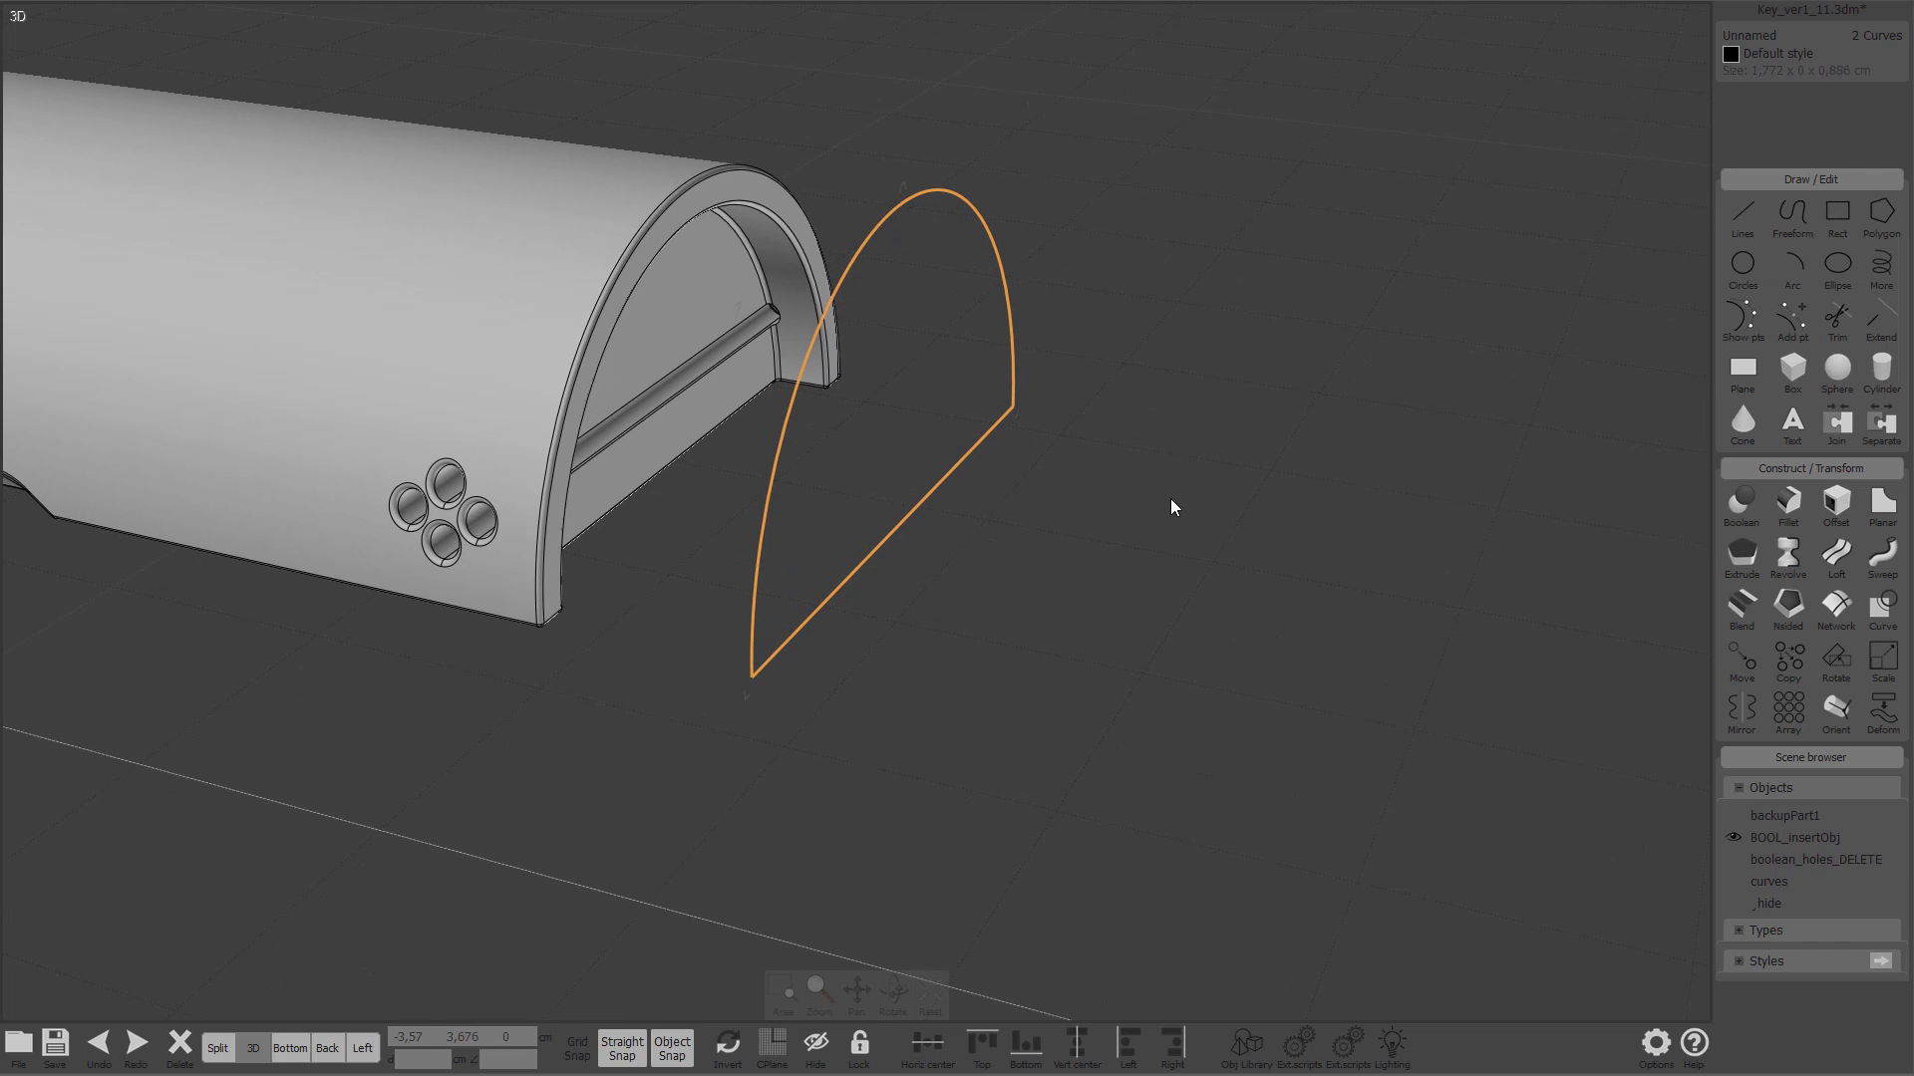
left_click(1838, 424)
left_click(1067, 563)
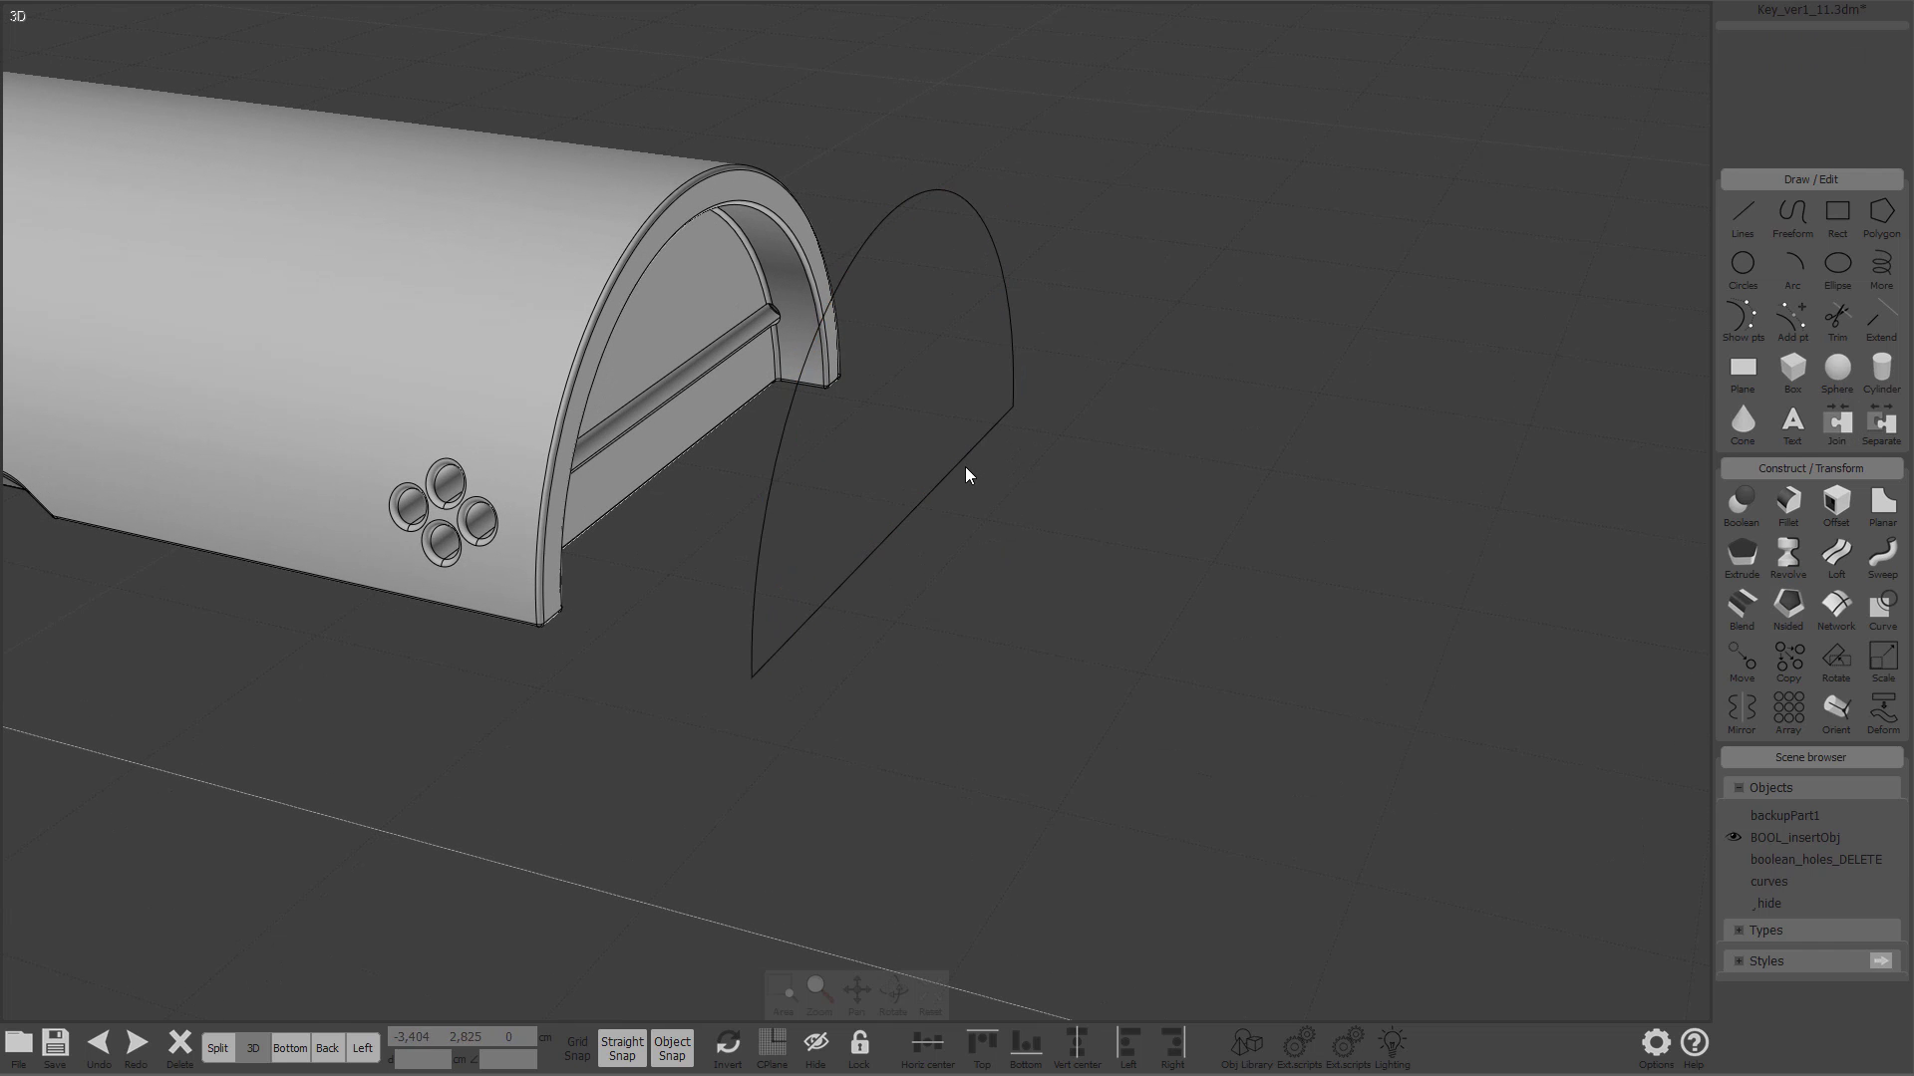
left_click(962, 470)
Step: Draw a circle in the Back view centred on the shell's base midpoint, with its radius at the inner groove
scroll(1028, 526, "down", 3)
right_click_drag(1028, 525, 891, 625)
key("b")
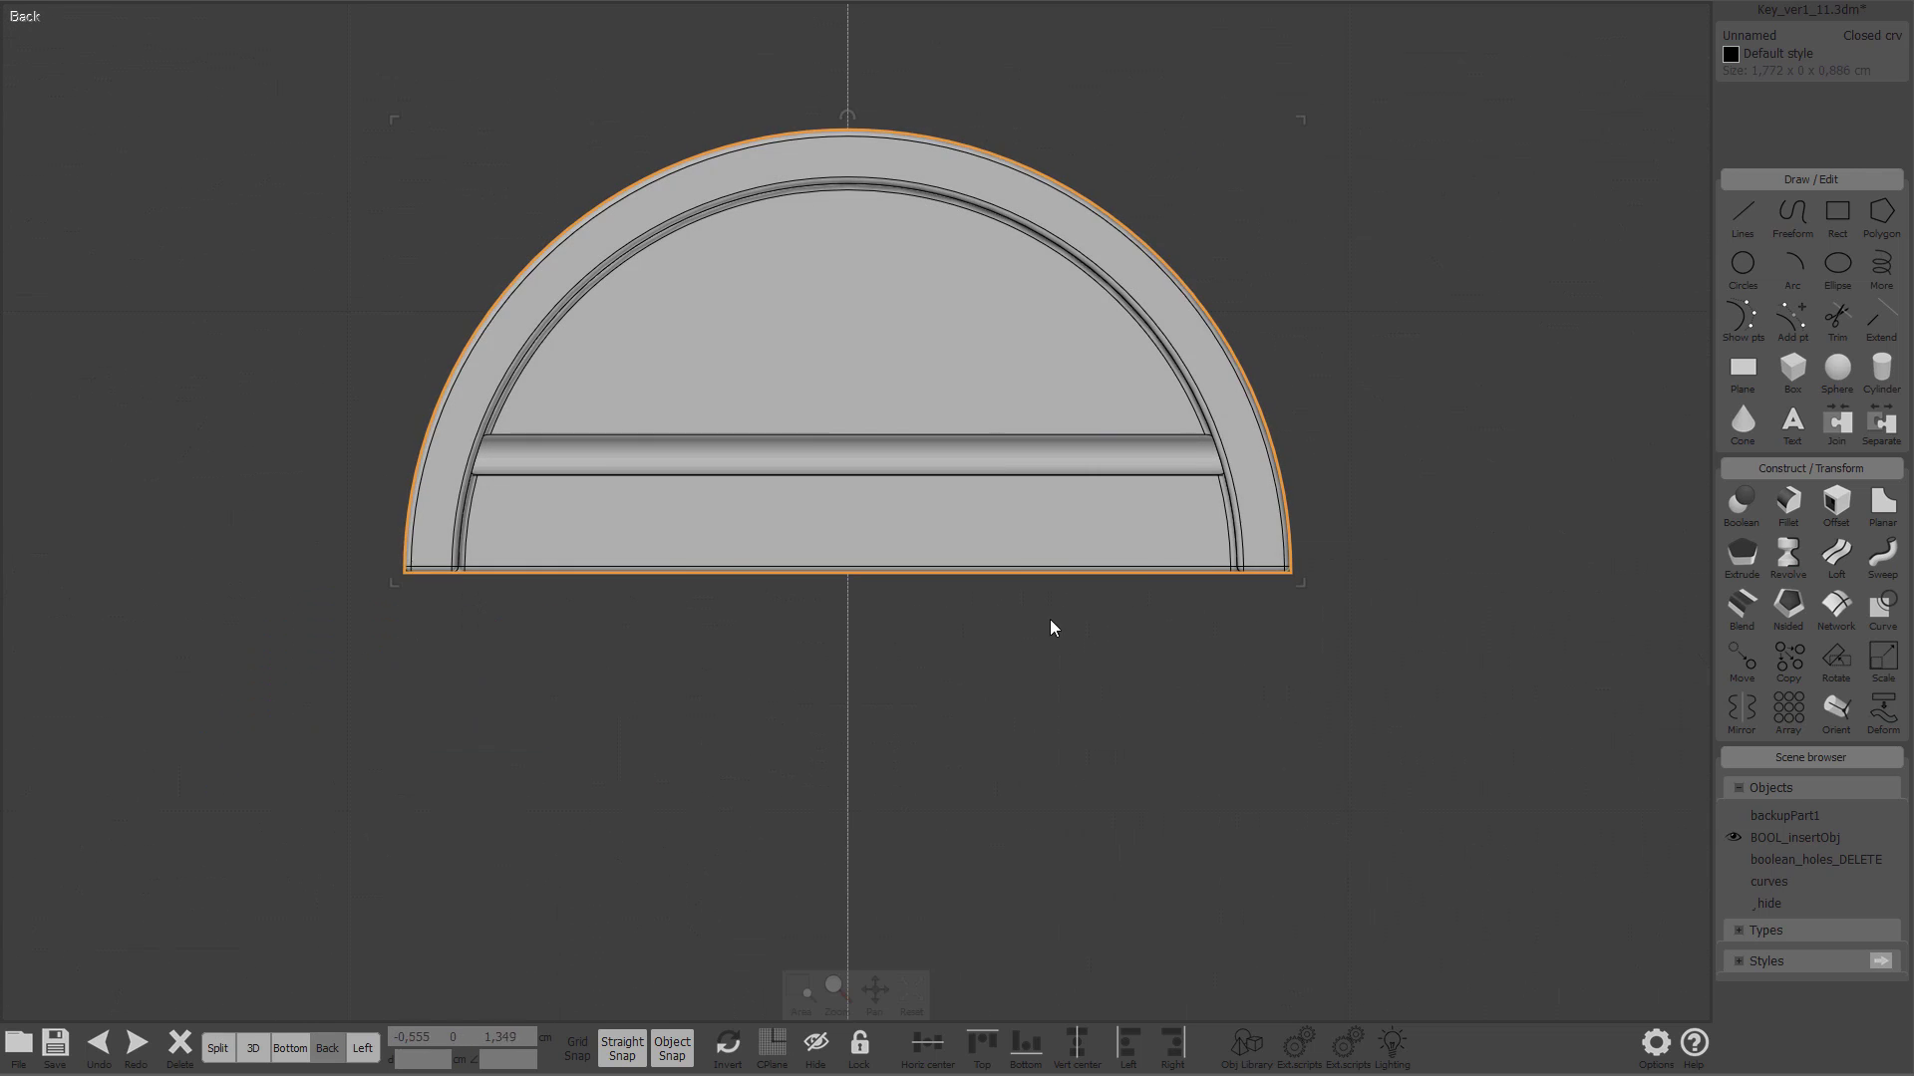
right_click_drag(838, 600, 867, 624)
key("3")
right_click_drag(988, 406, 700, 337)
key("2")
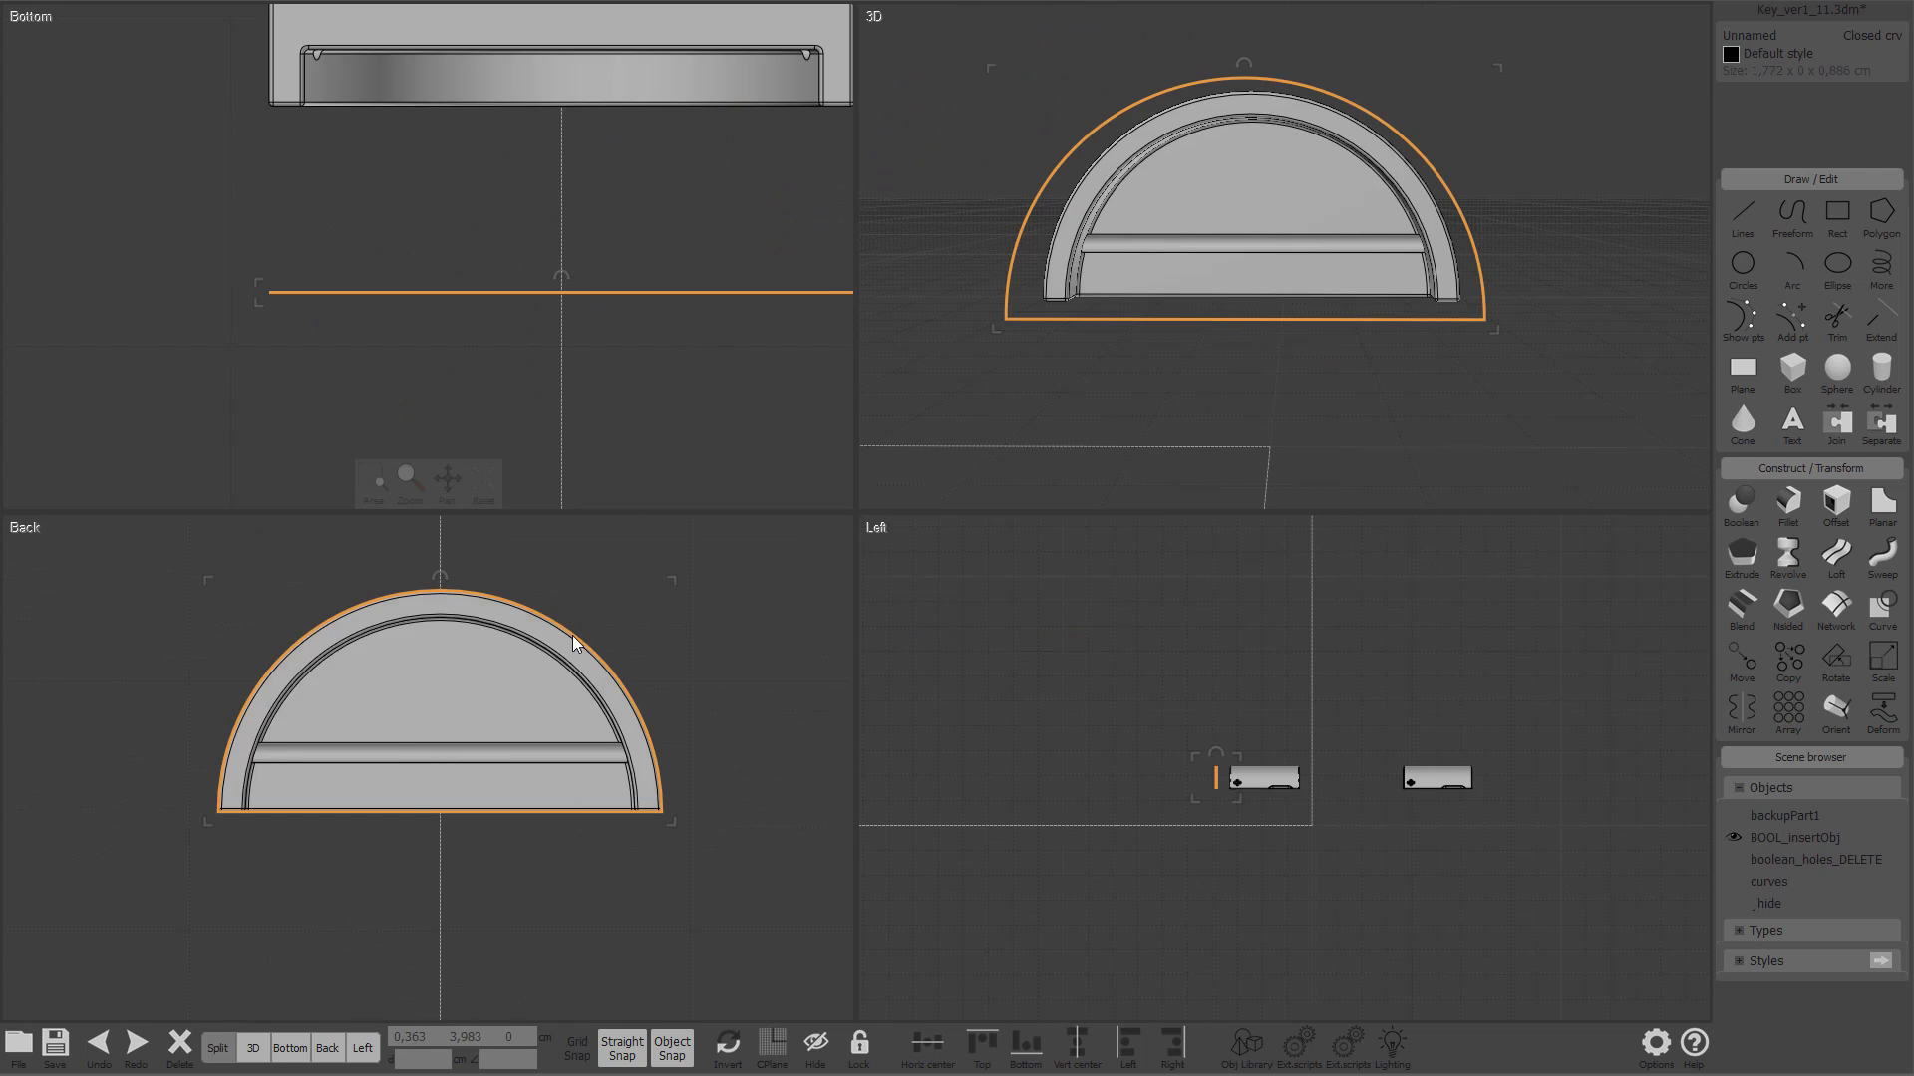
key("c")
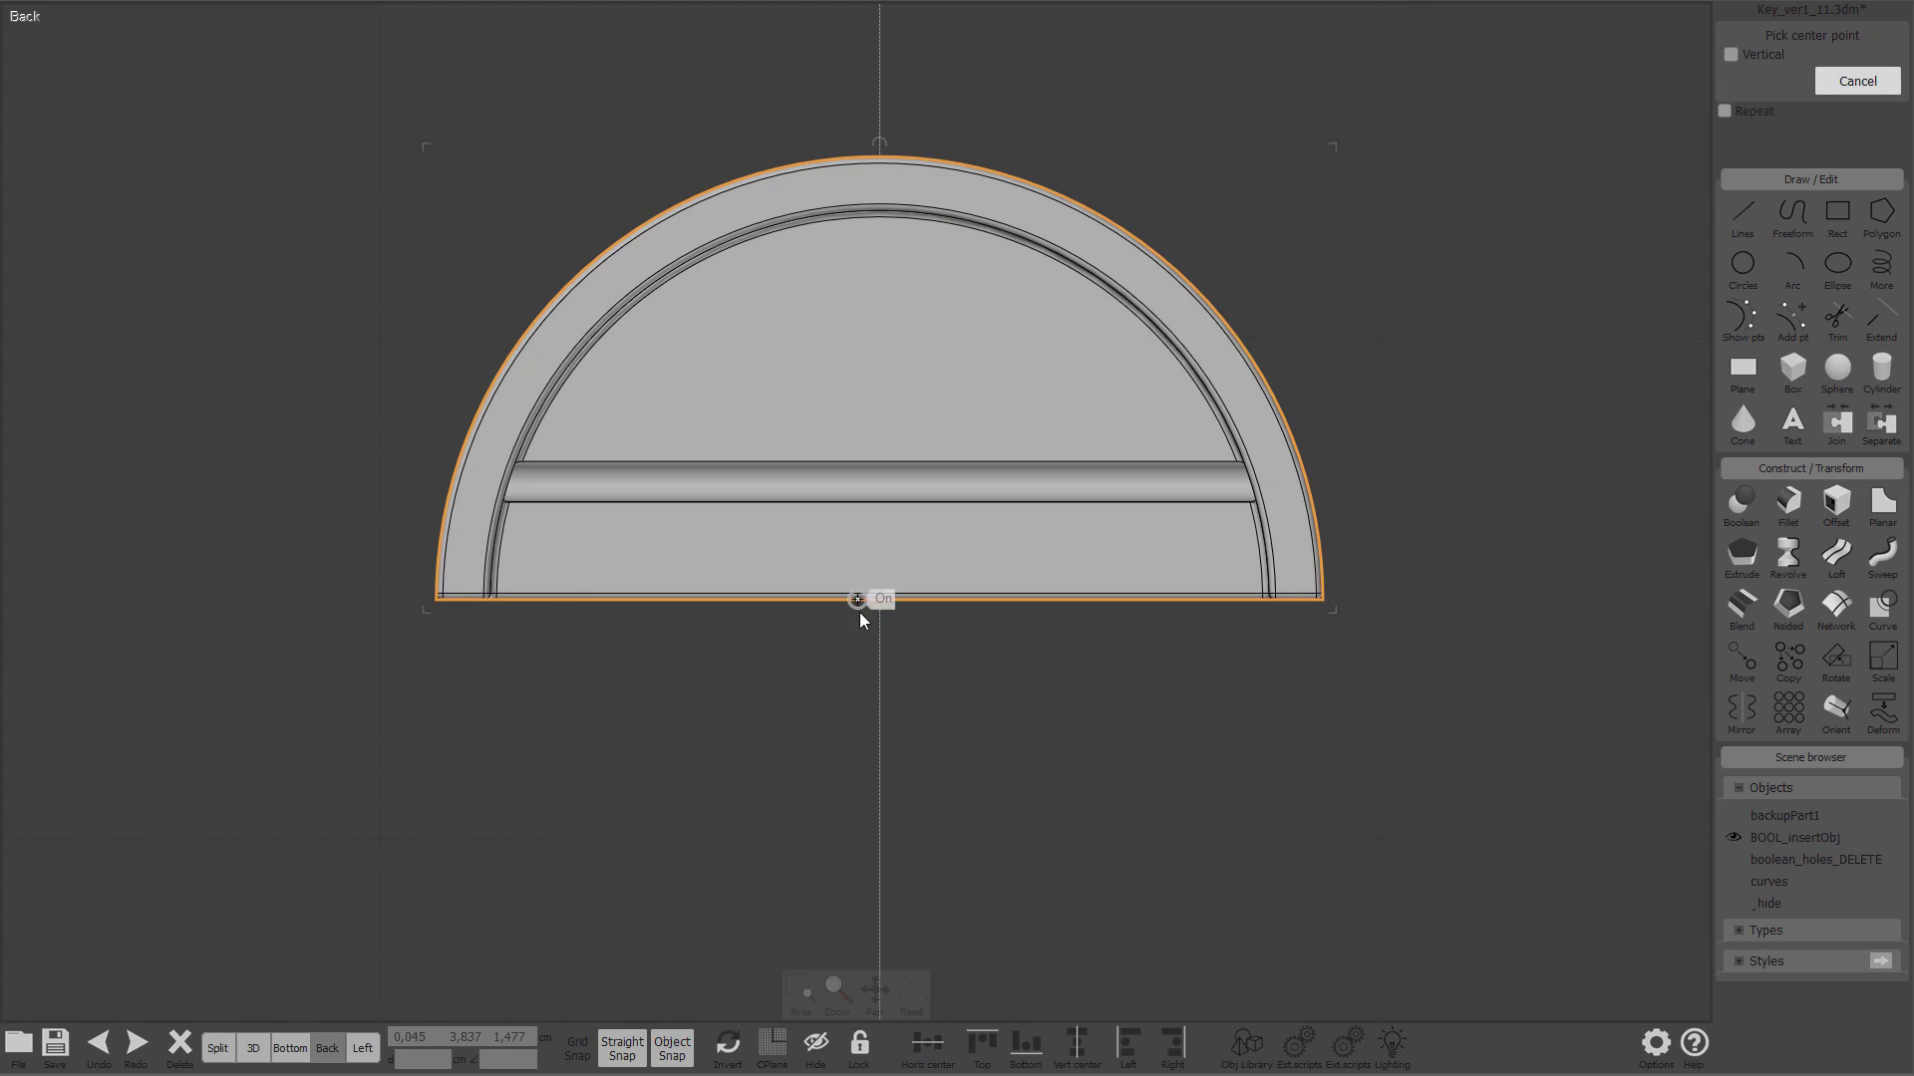
left_click(880, 599)
scroll(877, 325, "up", 8)
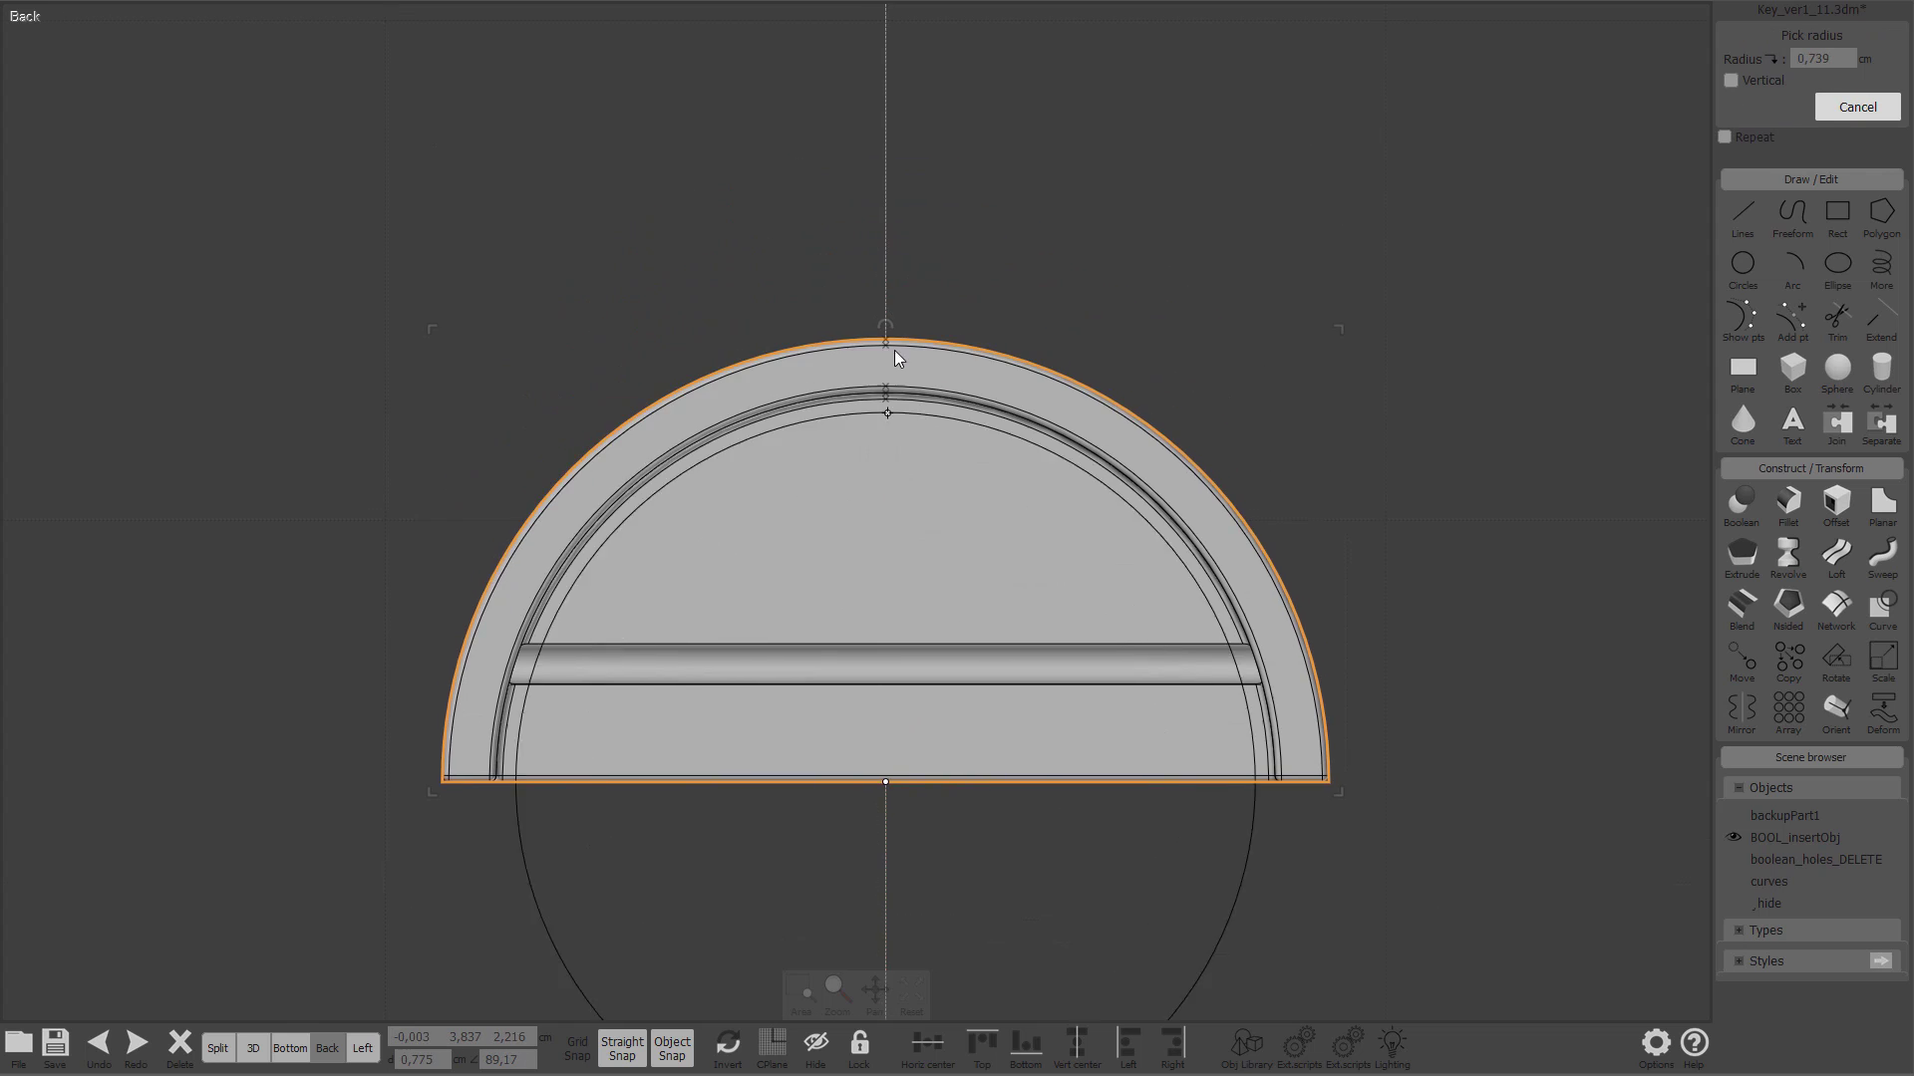
left_click(854, 382)
scroll(836, 562, "down", 3)
Step: Draw a straight line across the inner-groove circle between its two side quadrant points along the outer profile's base
left_click(568, 593)
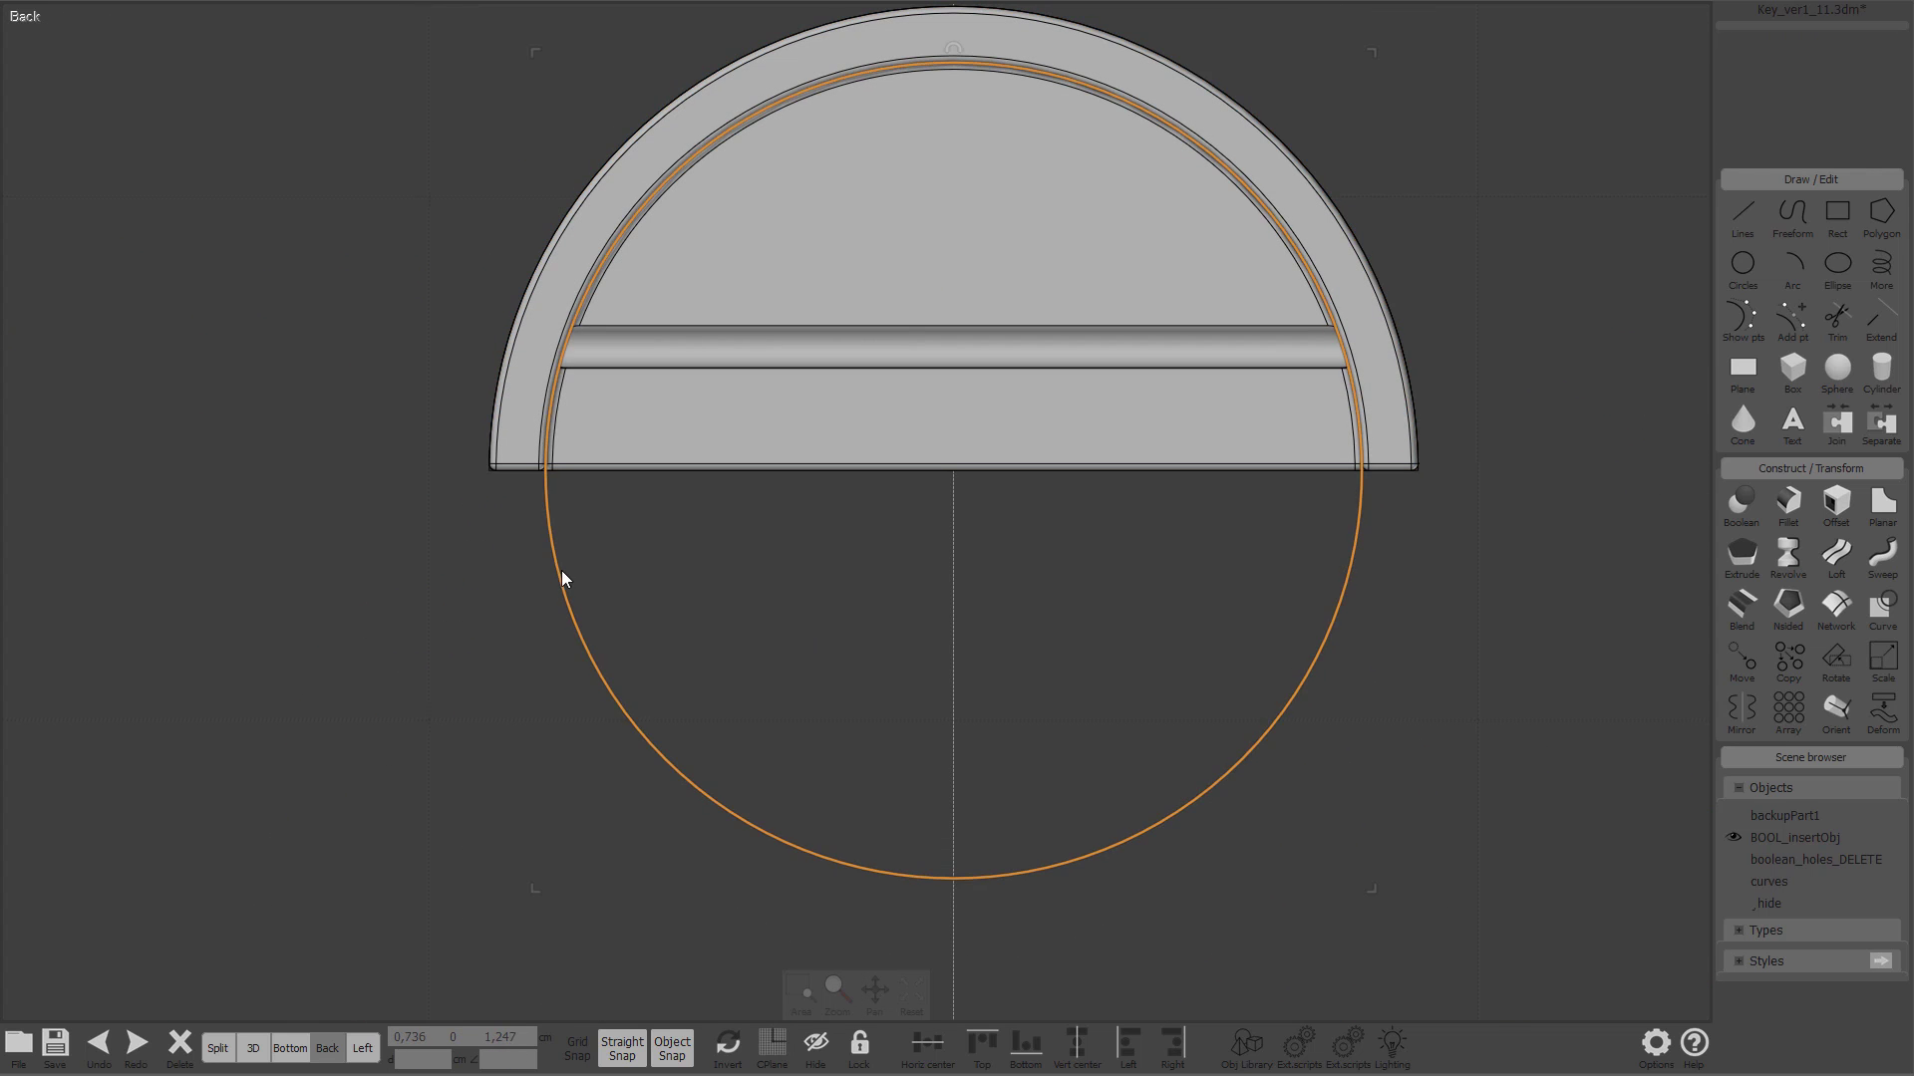
key("l")
scroll(615, 540, "up", 5)
scroll(615, 493, "down", 4)
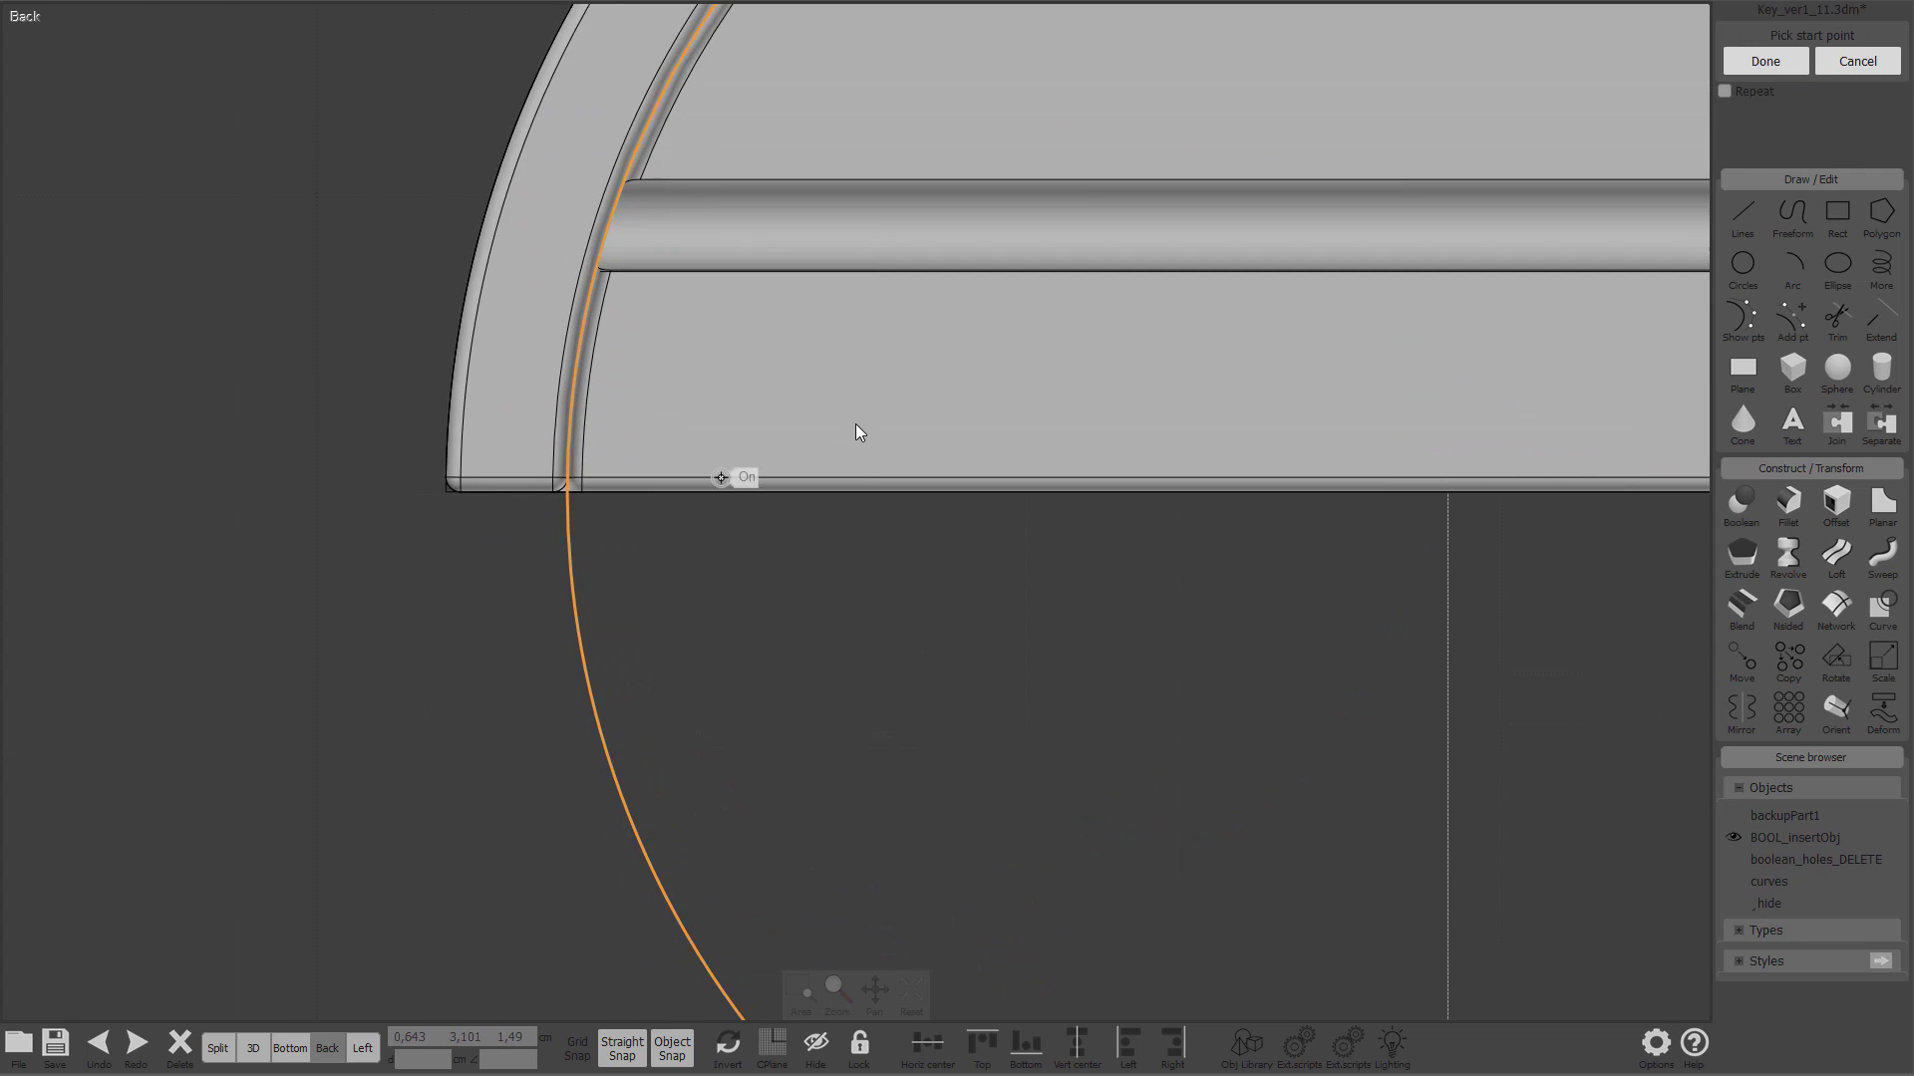
key("Tab")
middle_click_drag(1099, 591, 1030, 425)
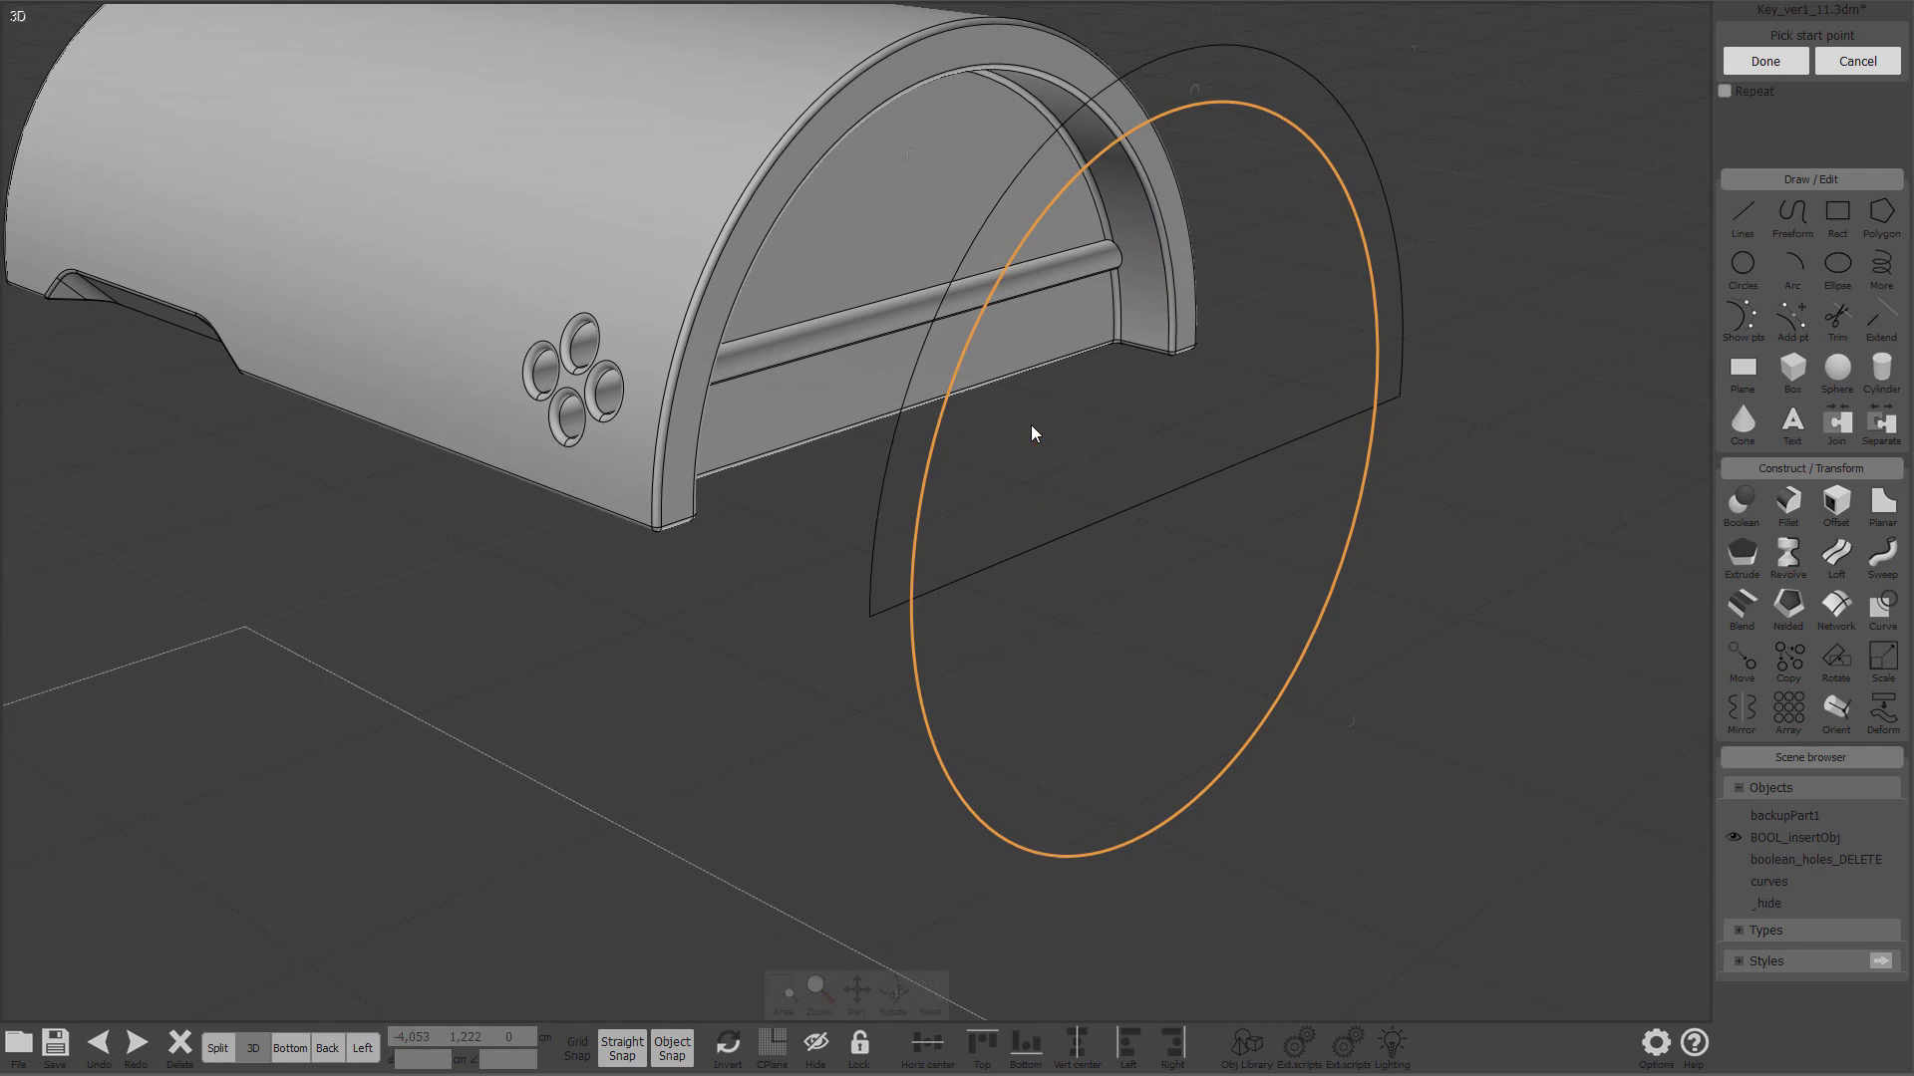
left_click(895, 612)
left_click(1376, 412)
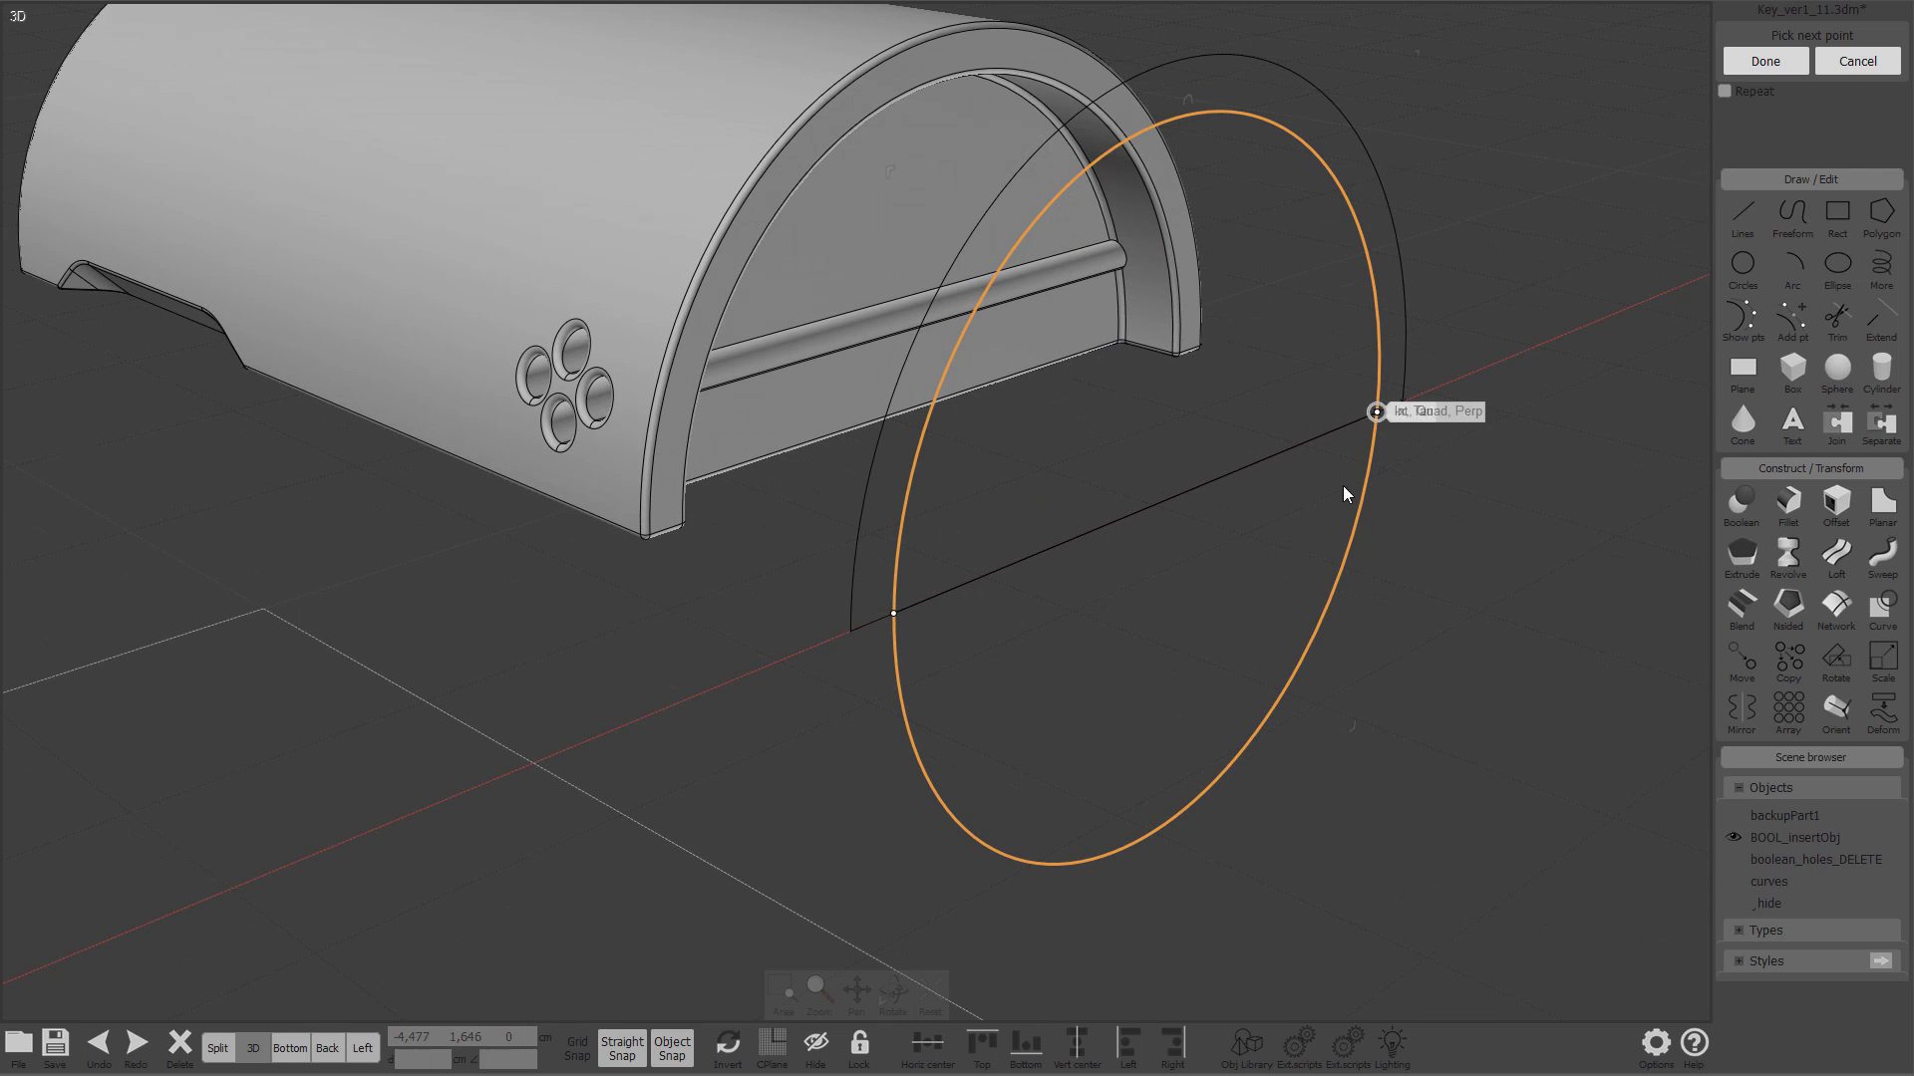
key("Escape")
Step: Select the inner circle with its base line and move both clear of the larger half-round outline
left_click(1304, 455)
left_click(1358, 477)
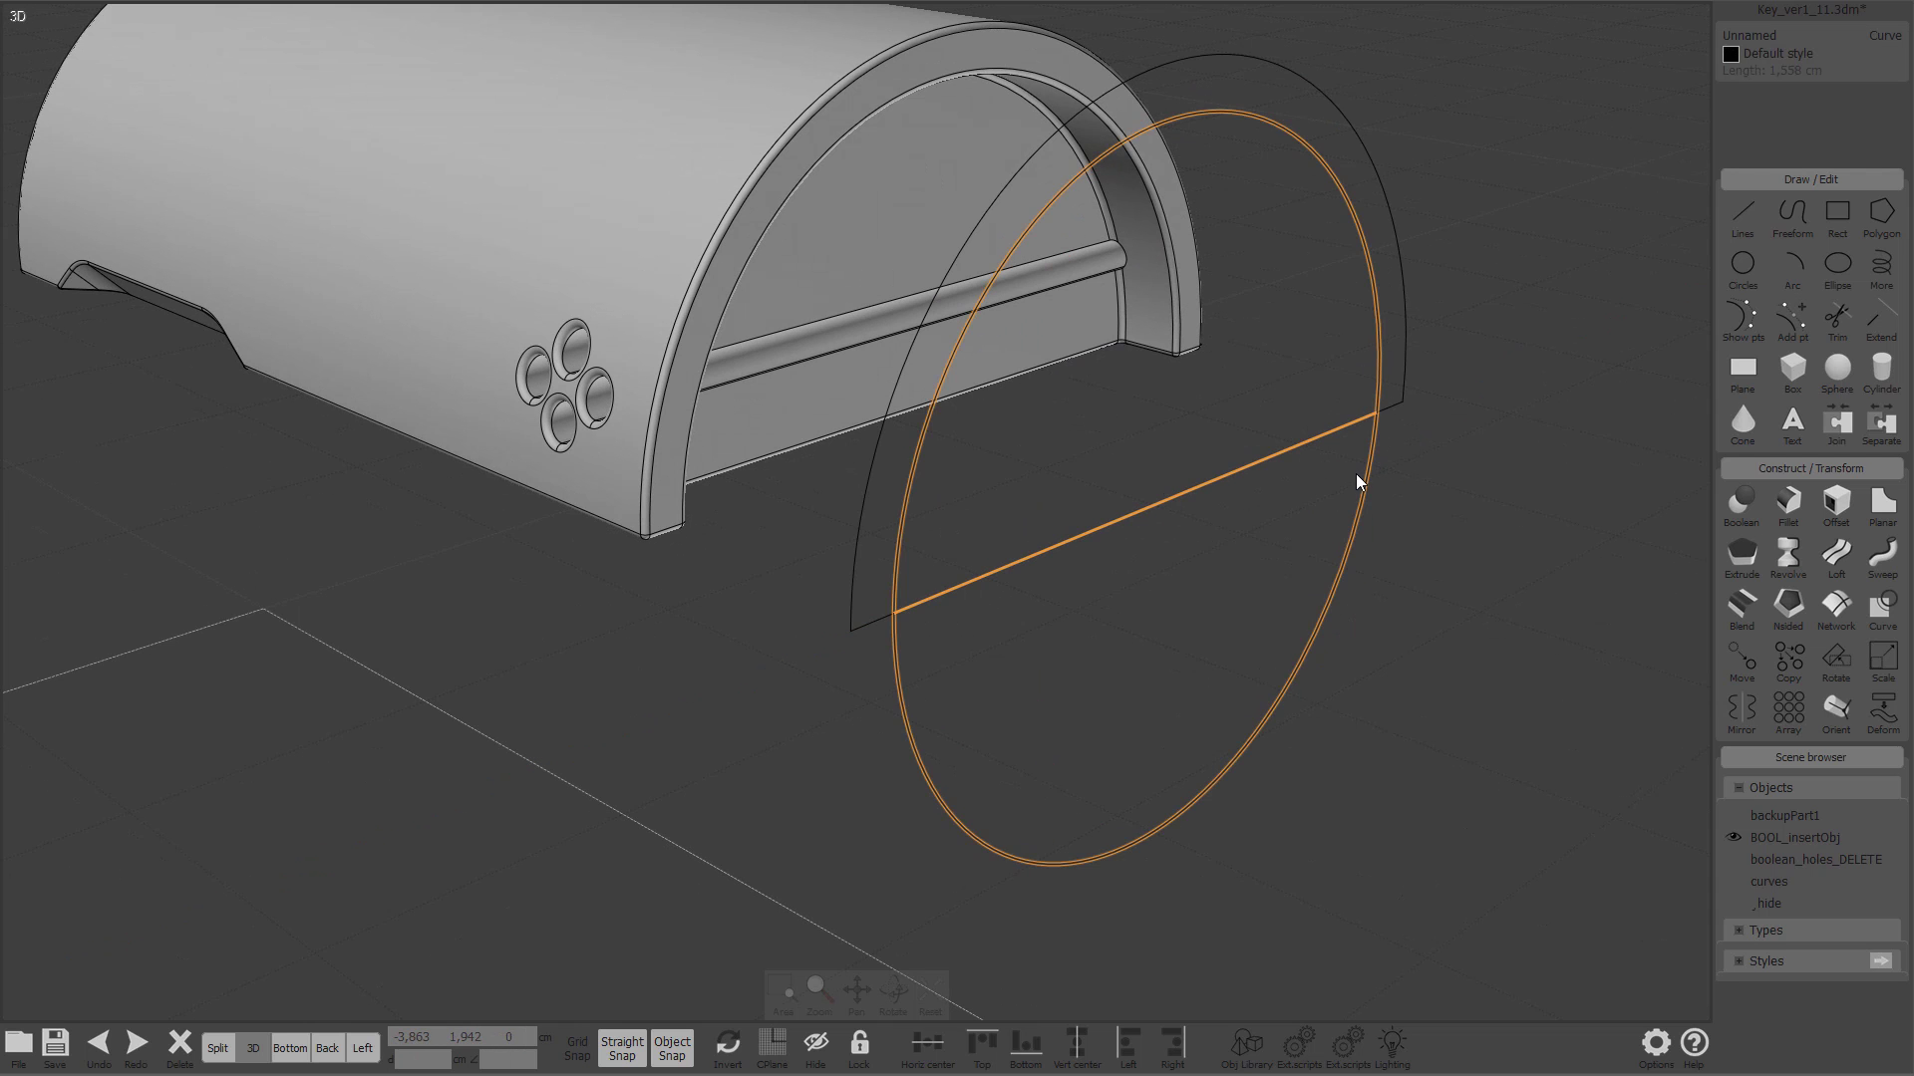
right_click_drag(1356, 474, 1384, 559)
key("m")
left_click(1396, 564)
left_click(1493, 624)
middle_click_drag(1494, 624, 1251, 597)
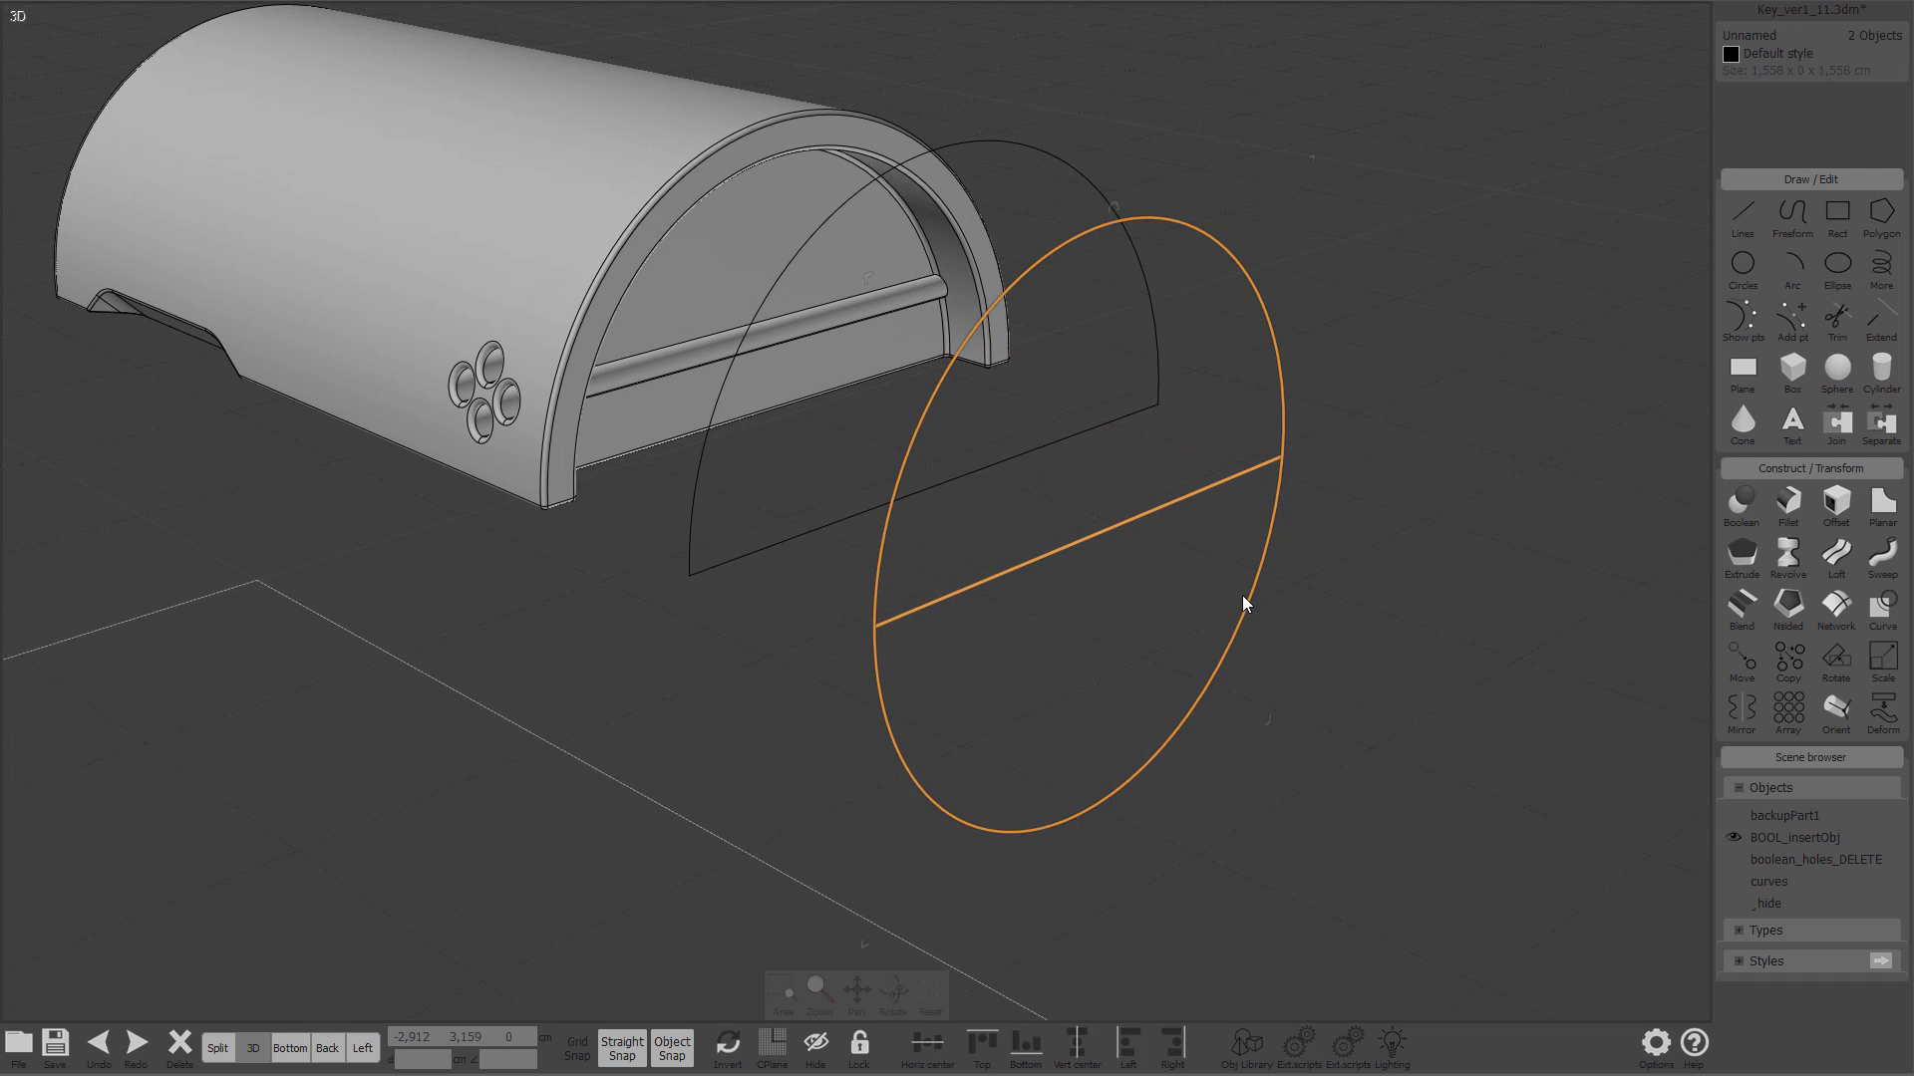
Step: Trim the inner circle with its base line, removing the lower half
key("t")
key("Return")
left_click(1281, 522)
middle_click_drag(1426, 538, 1323, 537)
right_click_drag(1324, 537, 1306, 503)
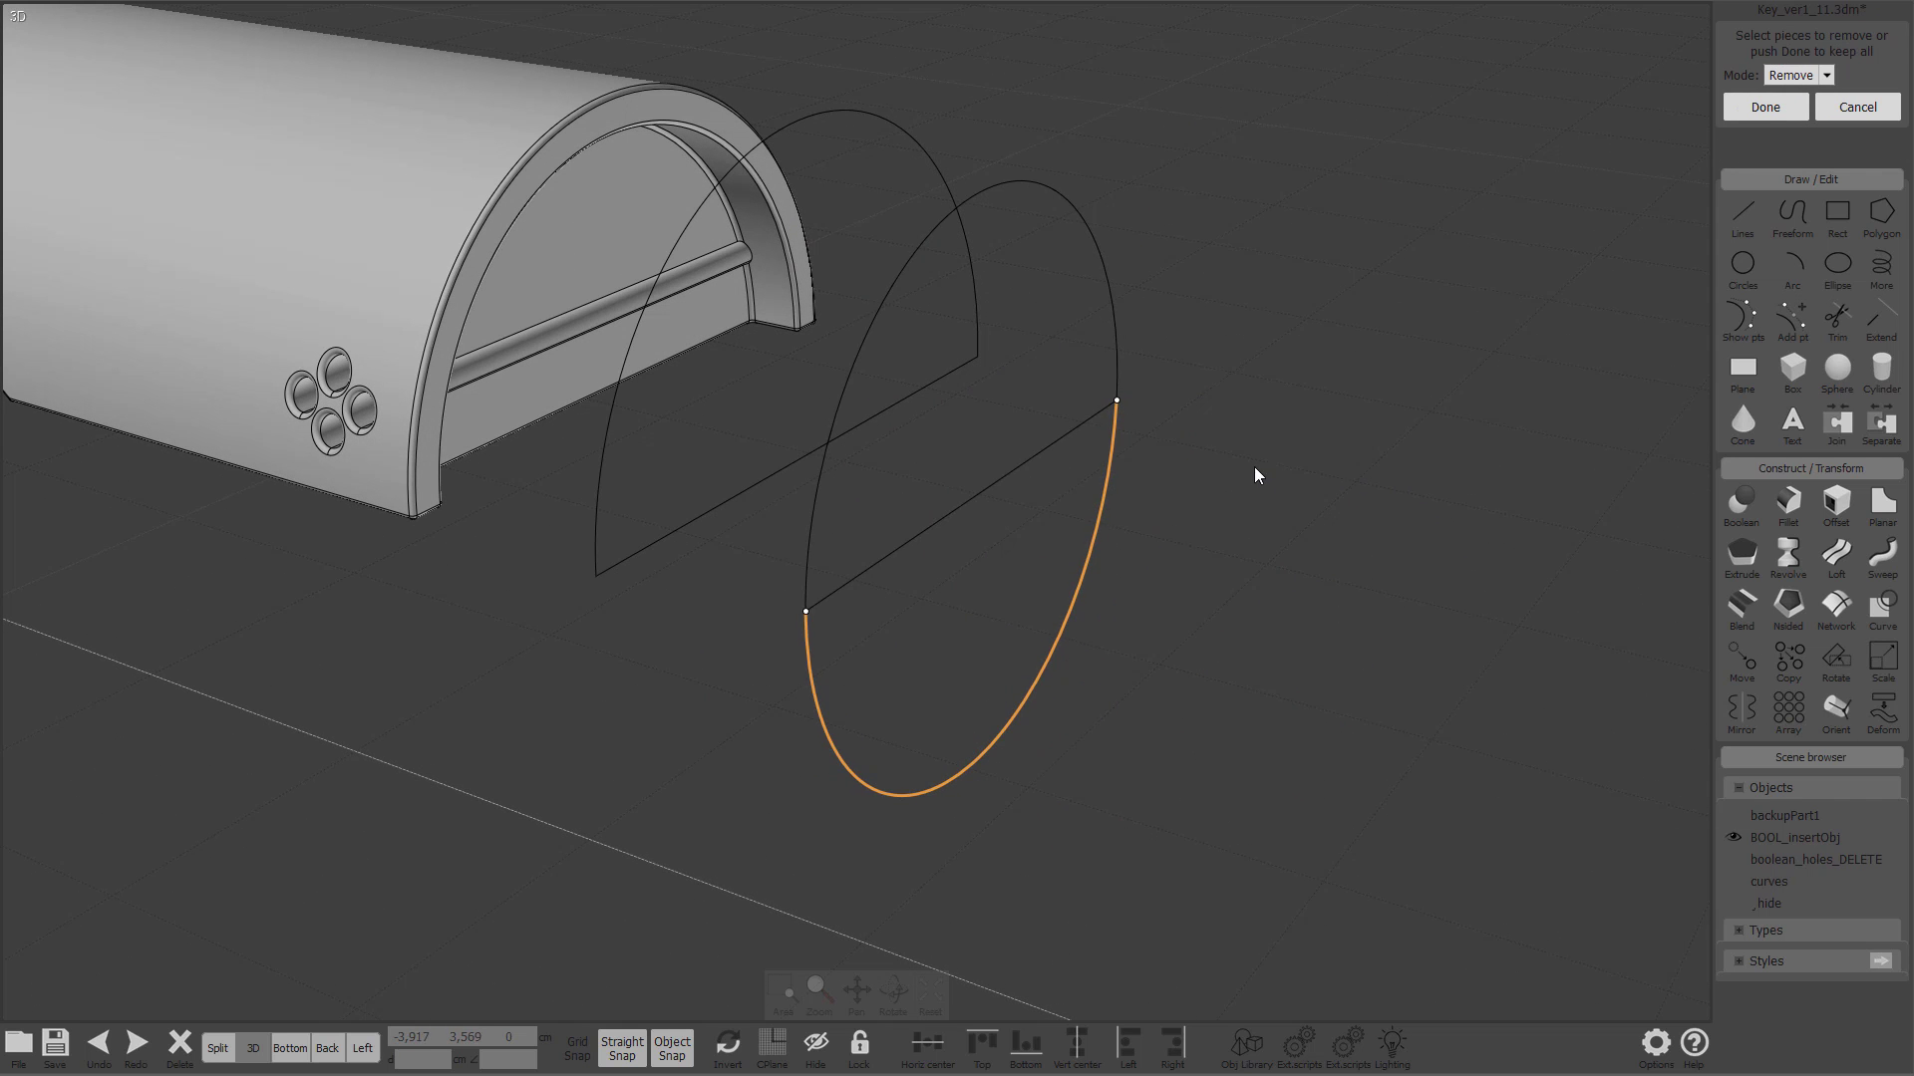
key("Return")
Step: Join the remaining inner arc and its base line into one closed half-round curve
left_click(1078, 413)
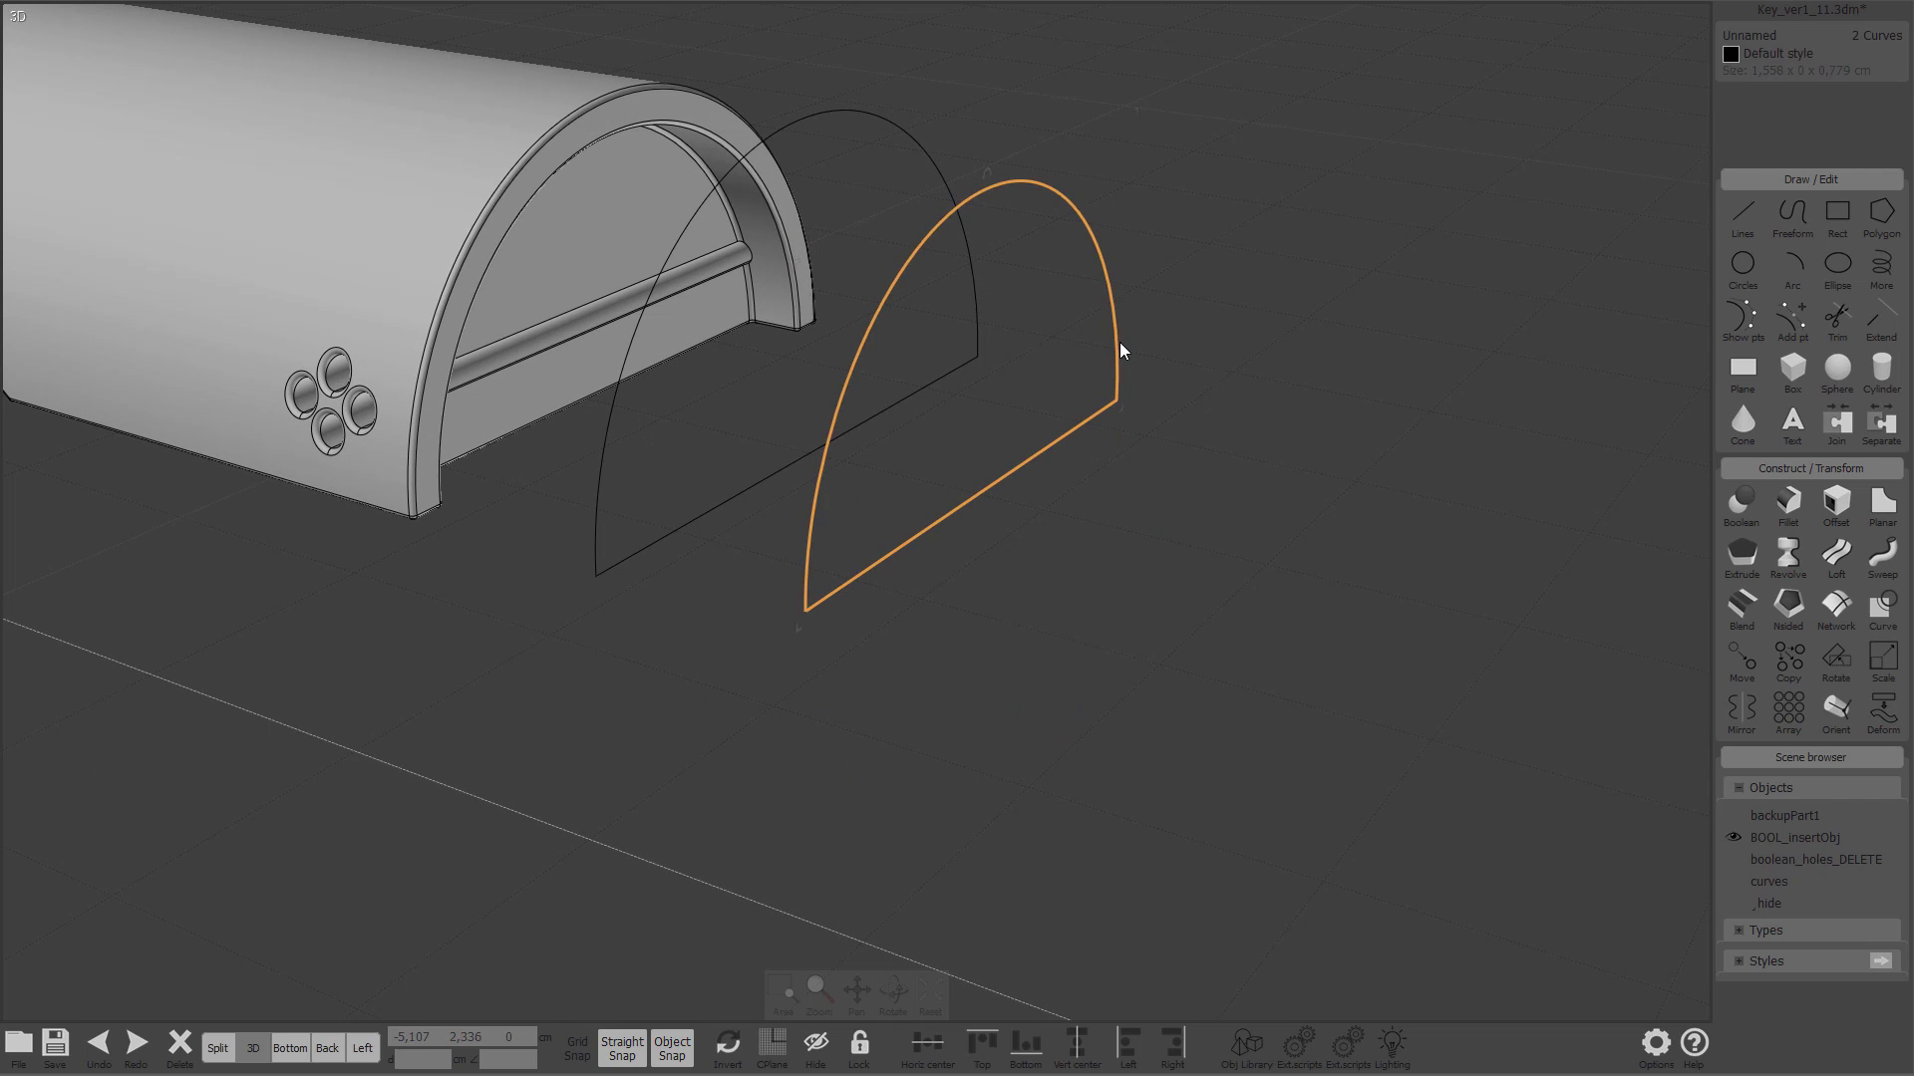
right_click_drag(1261, 505, 1386, 423)
left_click(1221, 507)
left_click(1282, 369)
right_click_drag(1161, 428, 1012, 486)
Step: In the Top view, move the larger half-round profile from its midpoint onto the shell's end face
key("b")
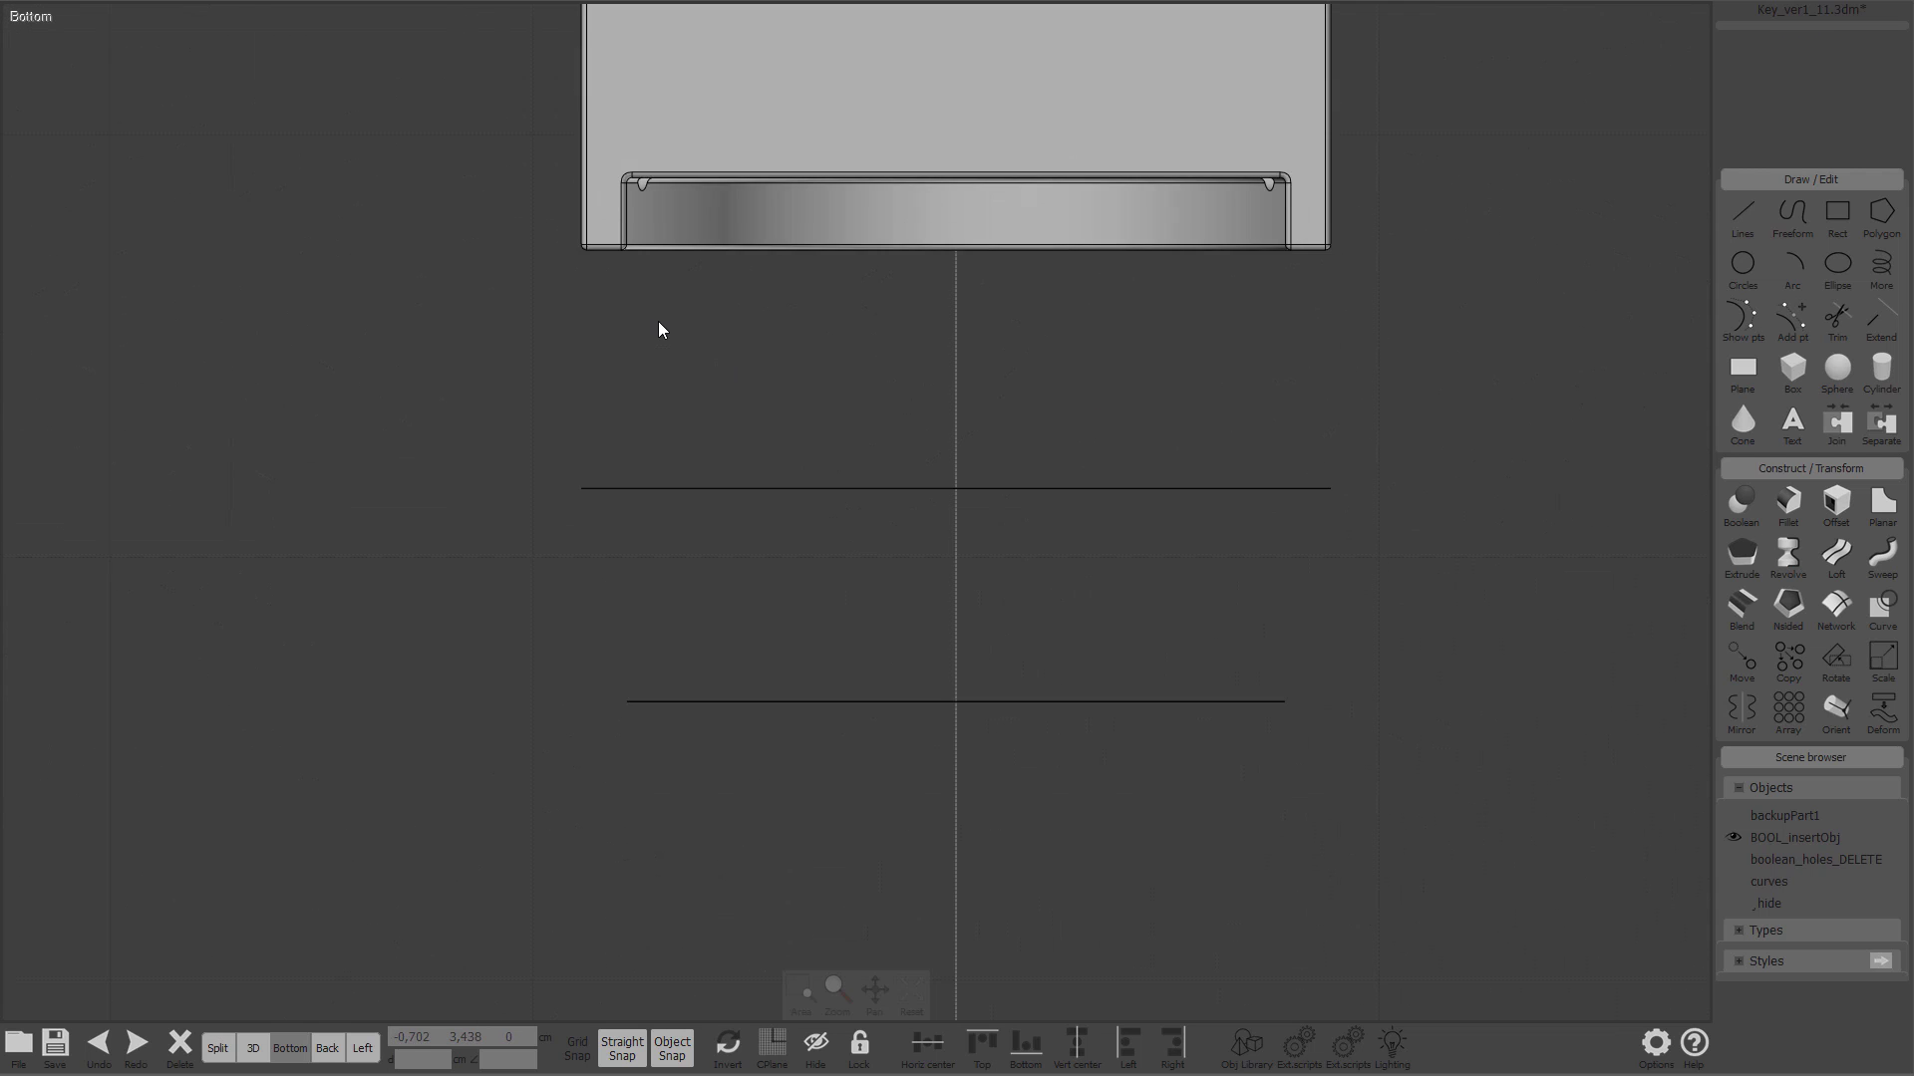
key("t")
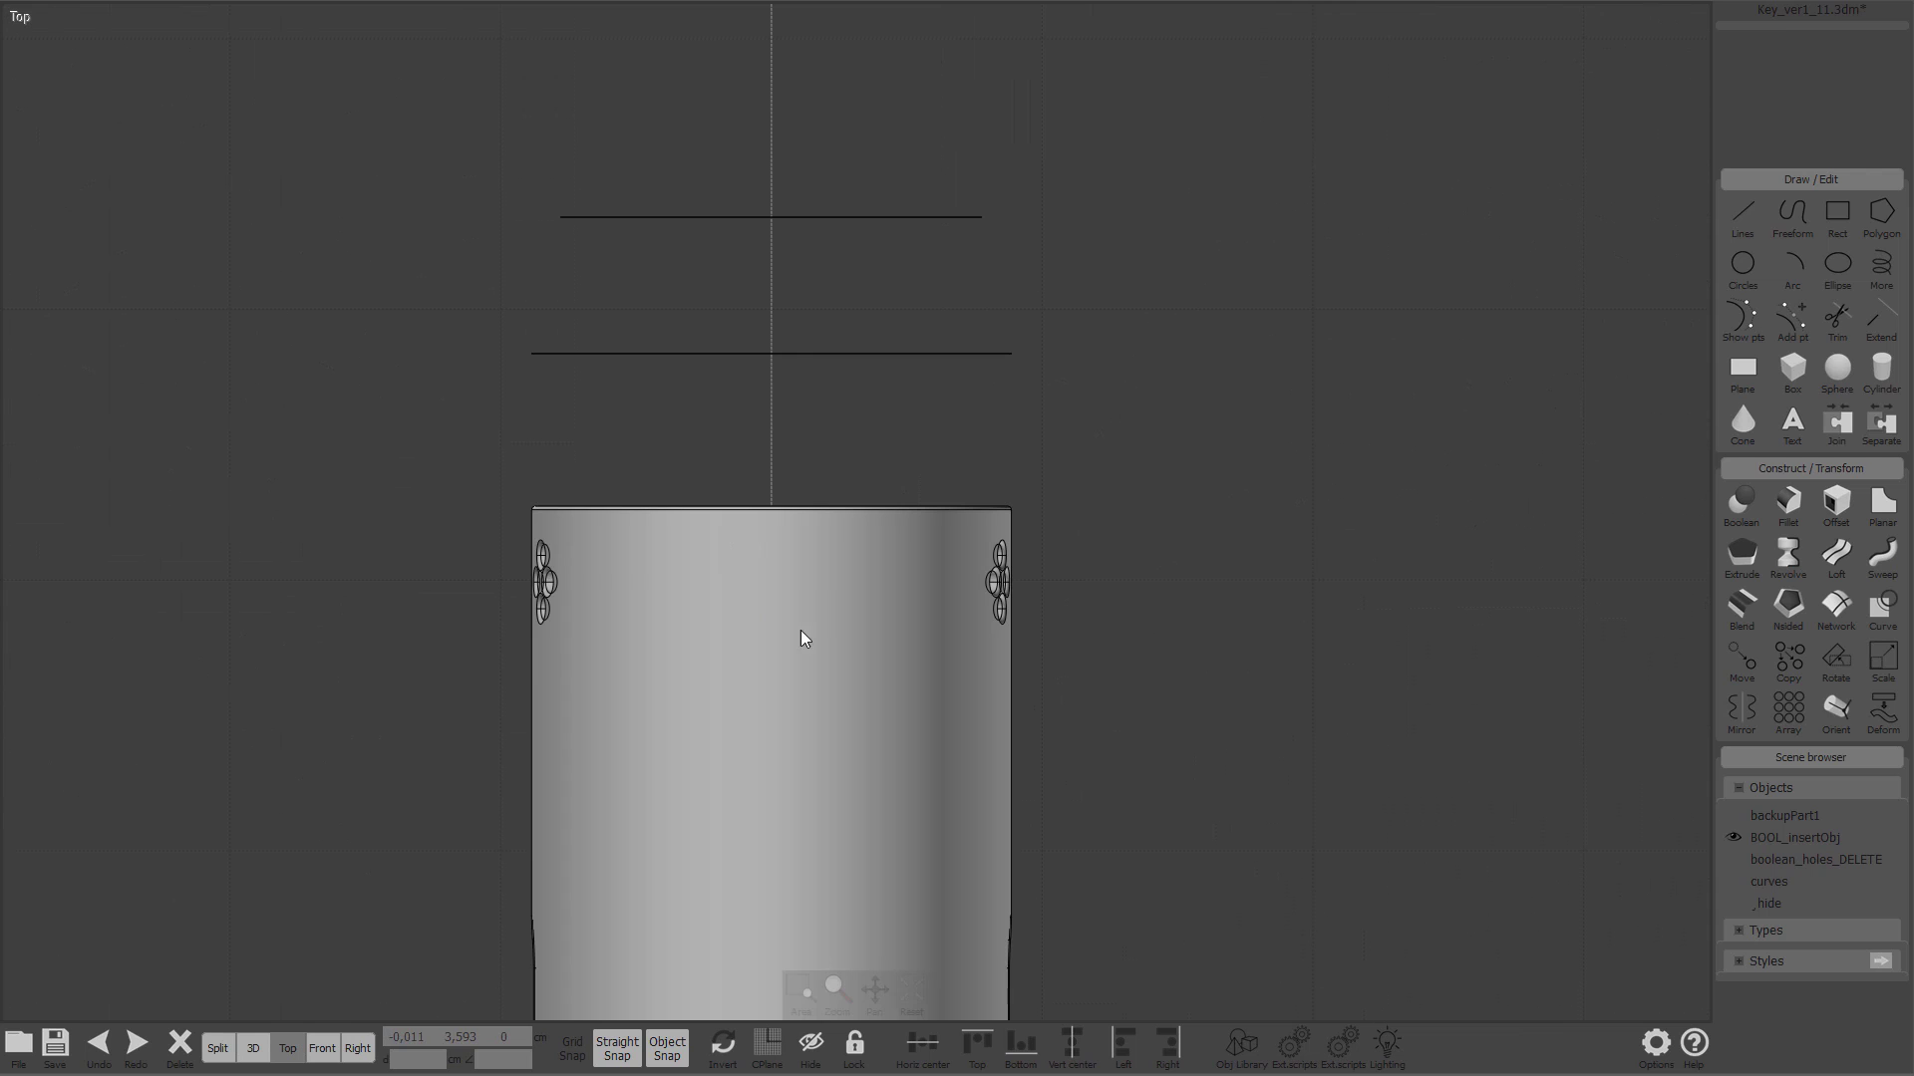
left_click(781, 353)
key("m")
scroll(746, 351, "up", 3)
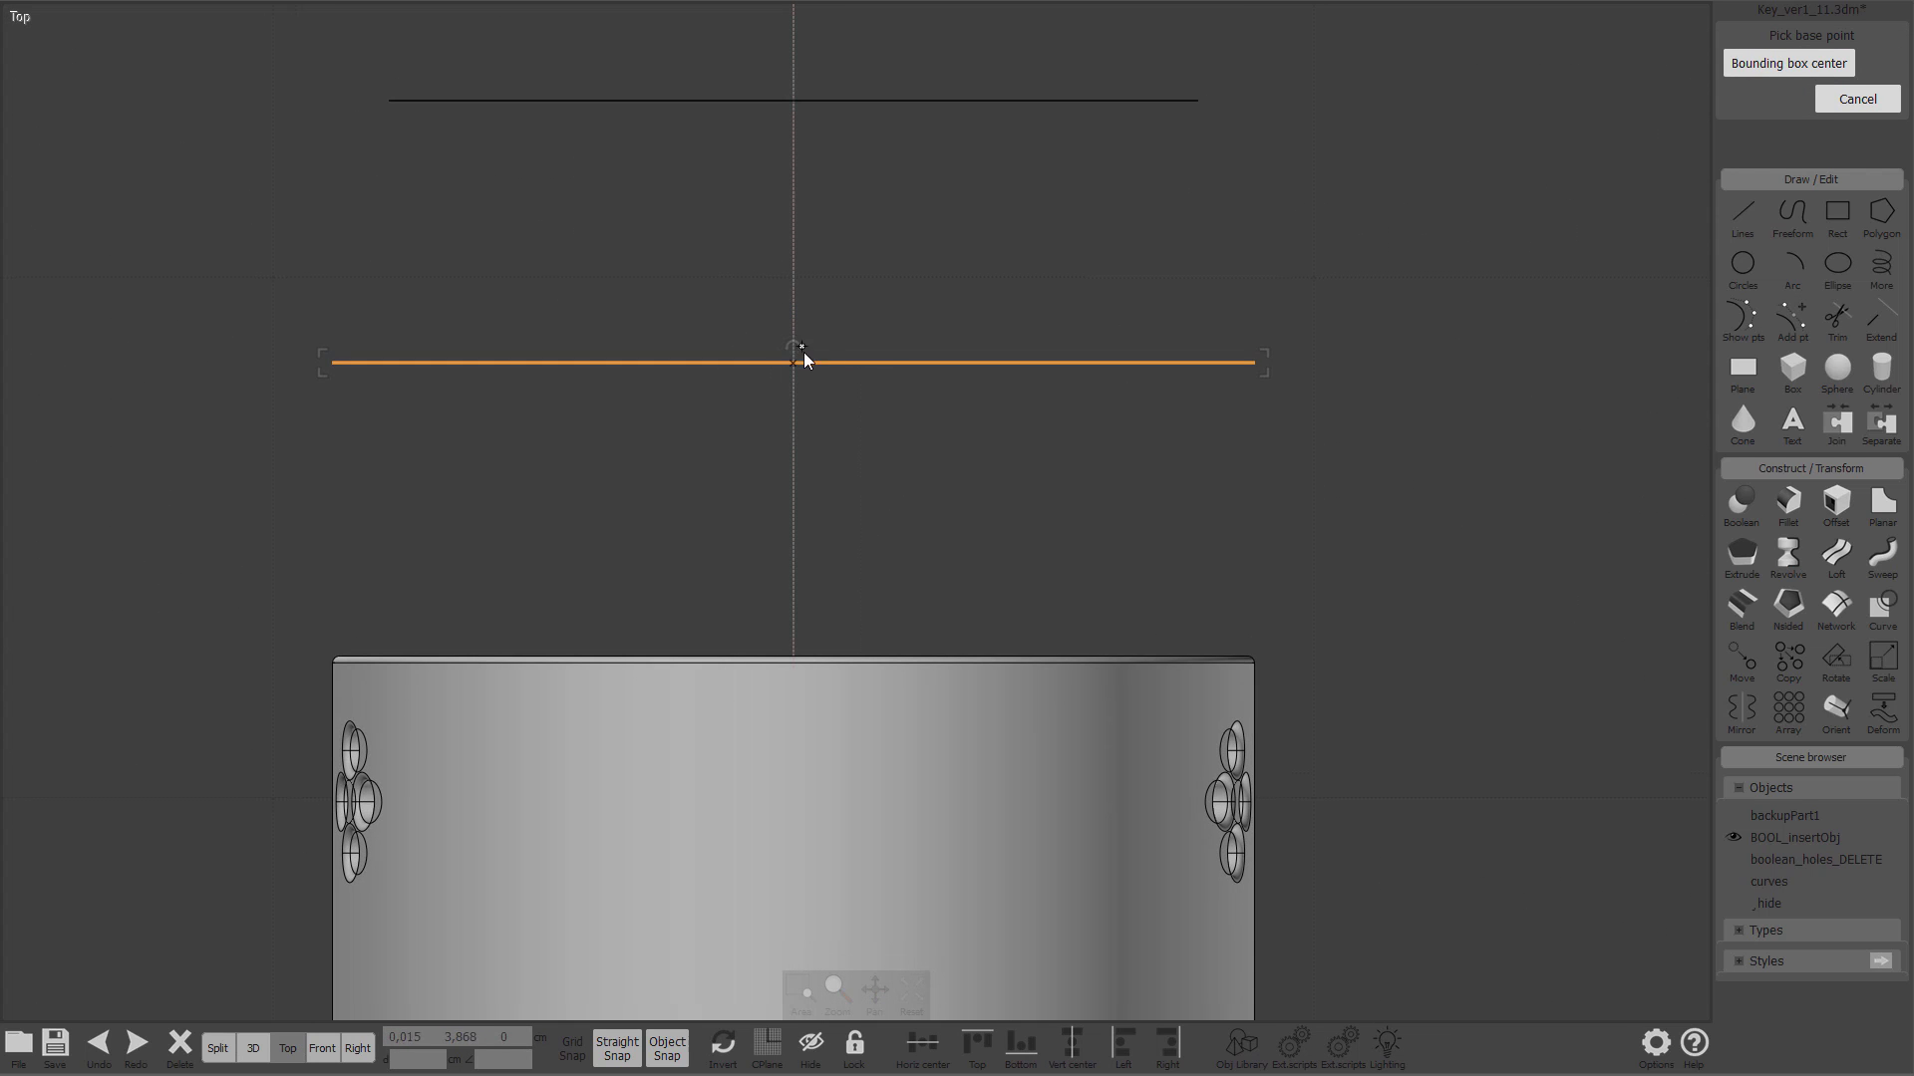
left_click(795, 361)
left_click(796, 653)
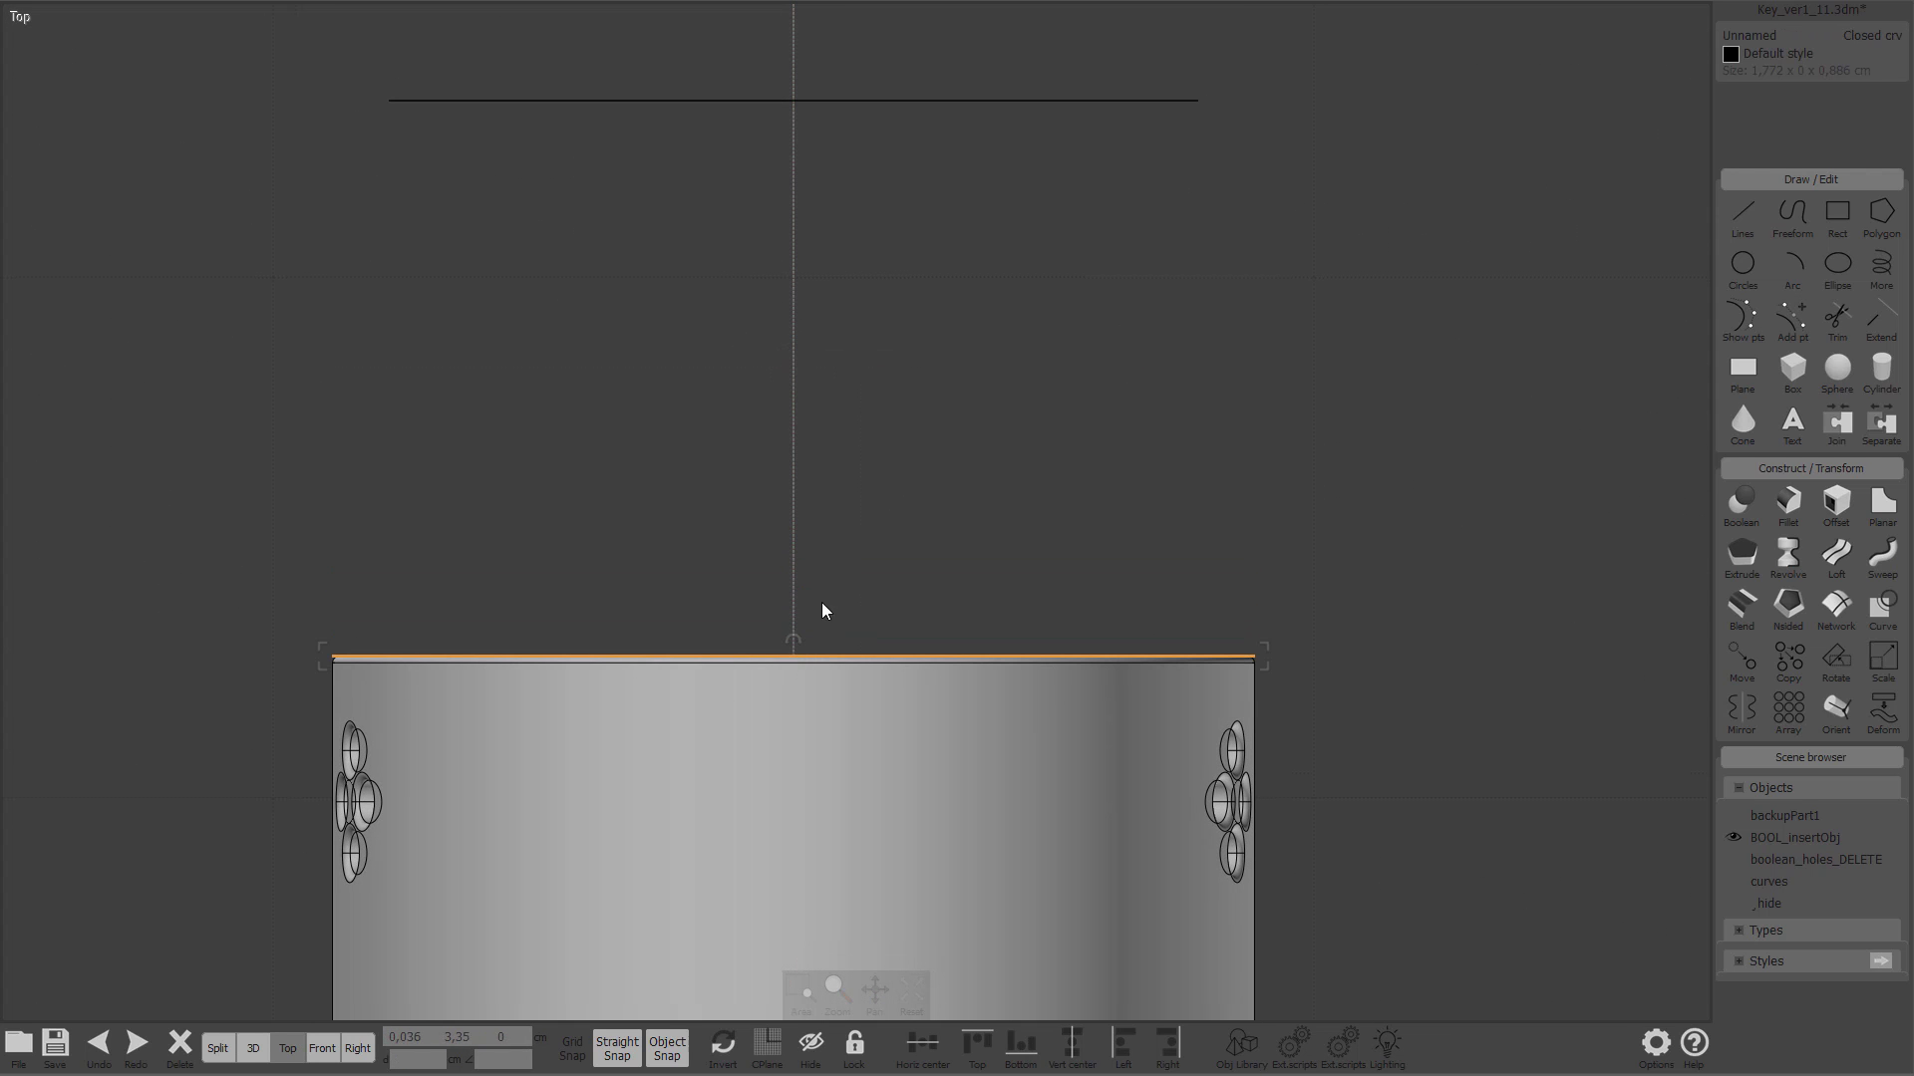
Step: Extrude the larger half-round profile with capped ends along the full length of the shell to its far end
right_click_drag(820, 602, 918, 283)
scroll(943, 285, "up", 3)
scroll(898, 173, "down", 2)
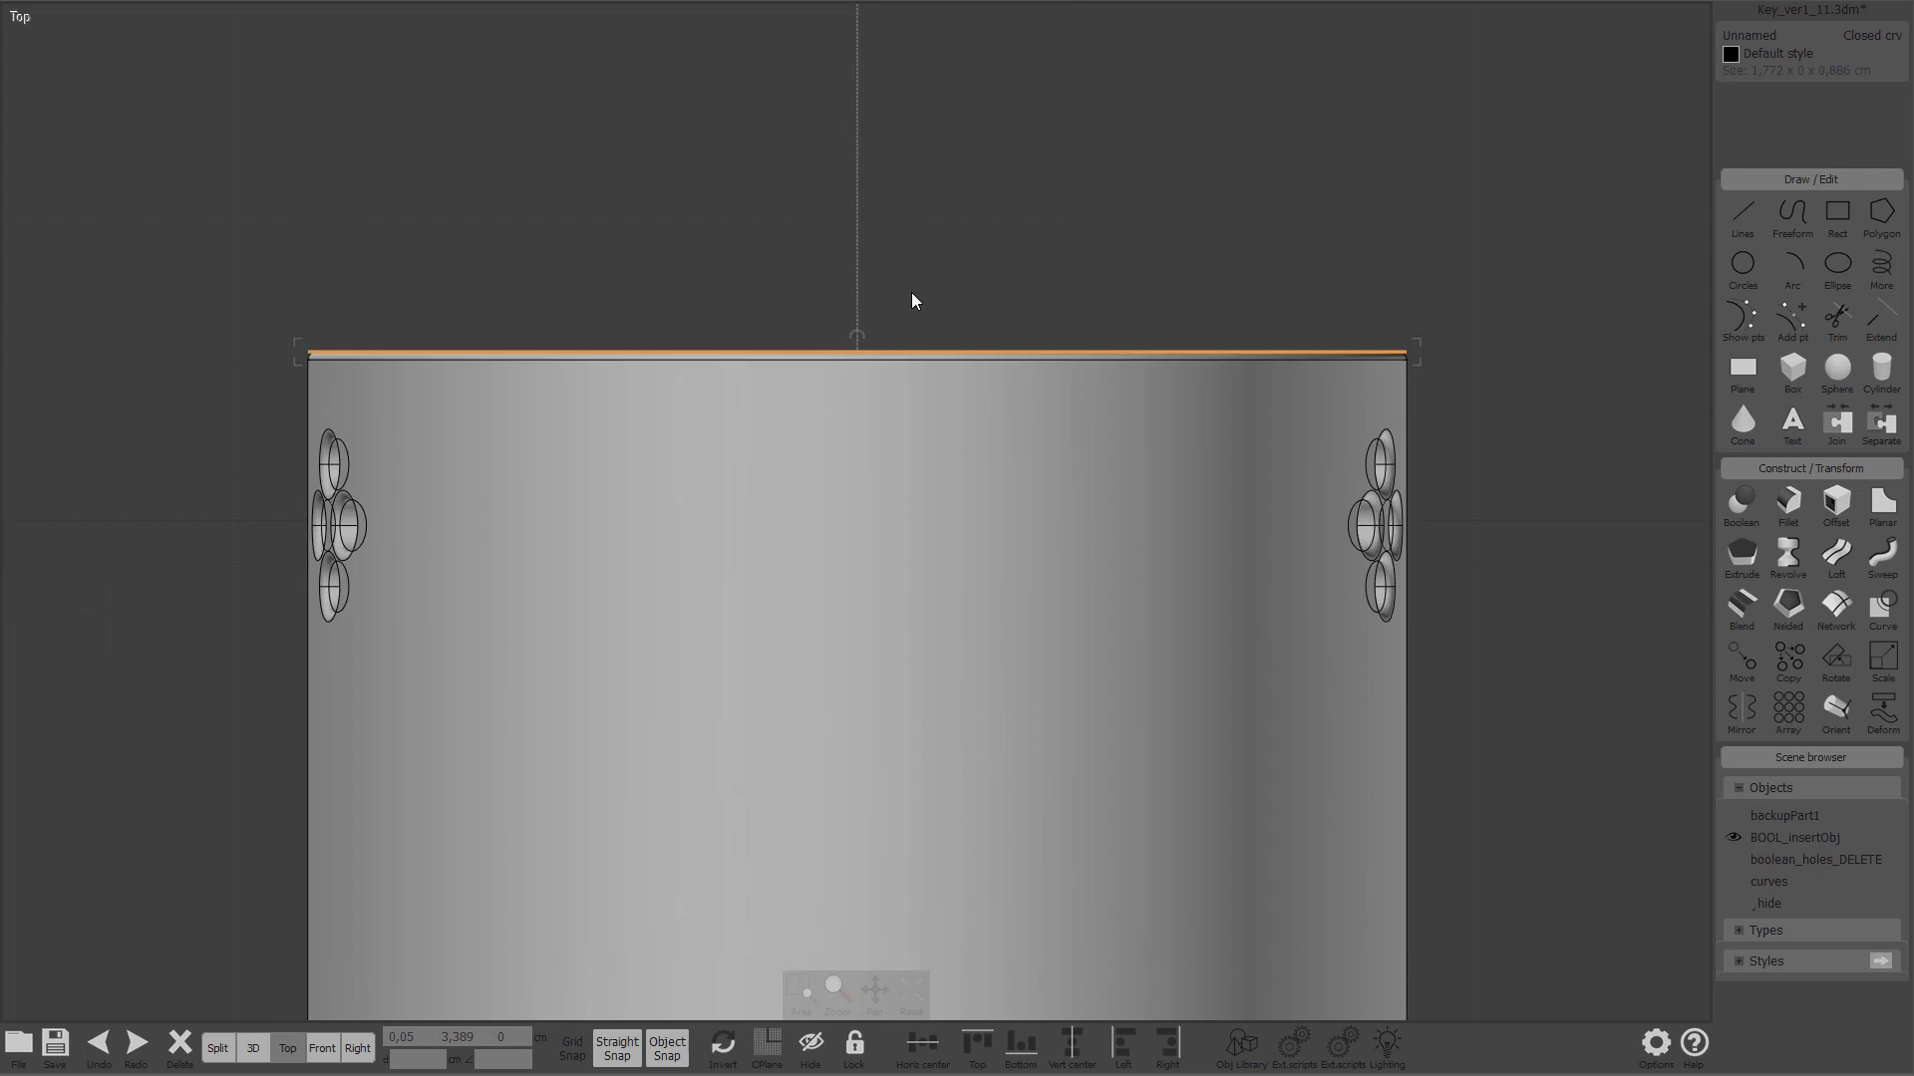
scroll(909, 288, "down", 3)
scroll(884, 278, "up", 2)
right_click_drag(897, 243, 885, 187)
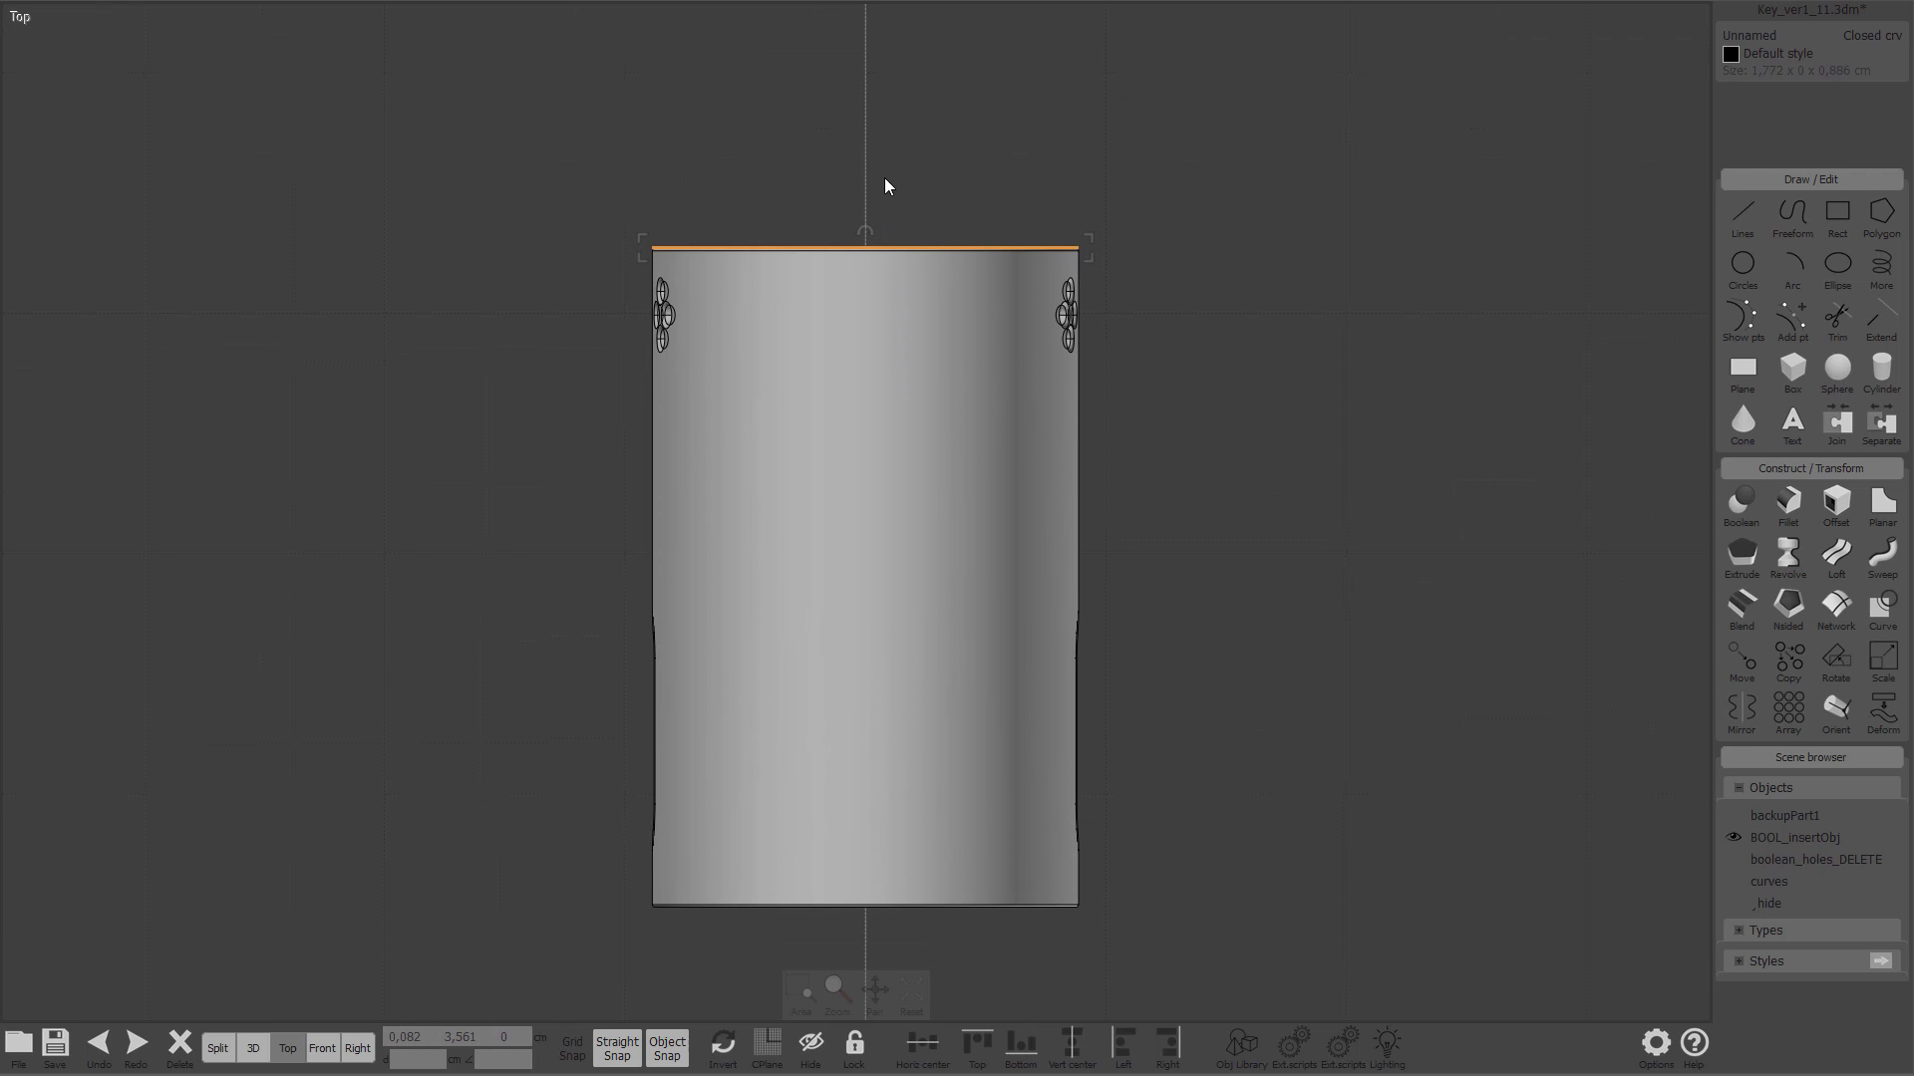
key("e")
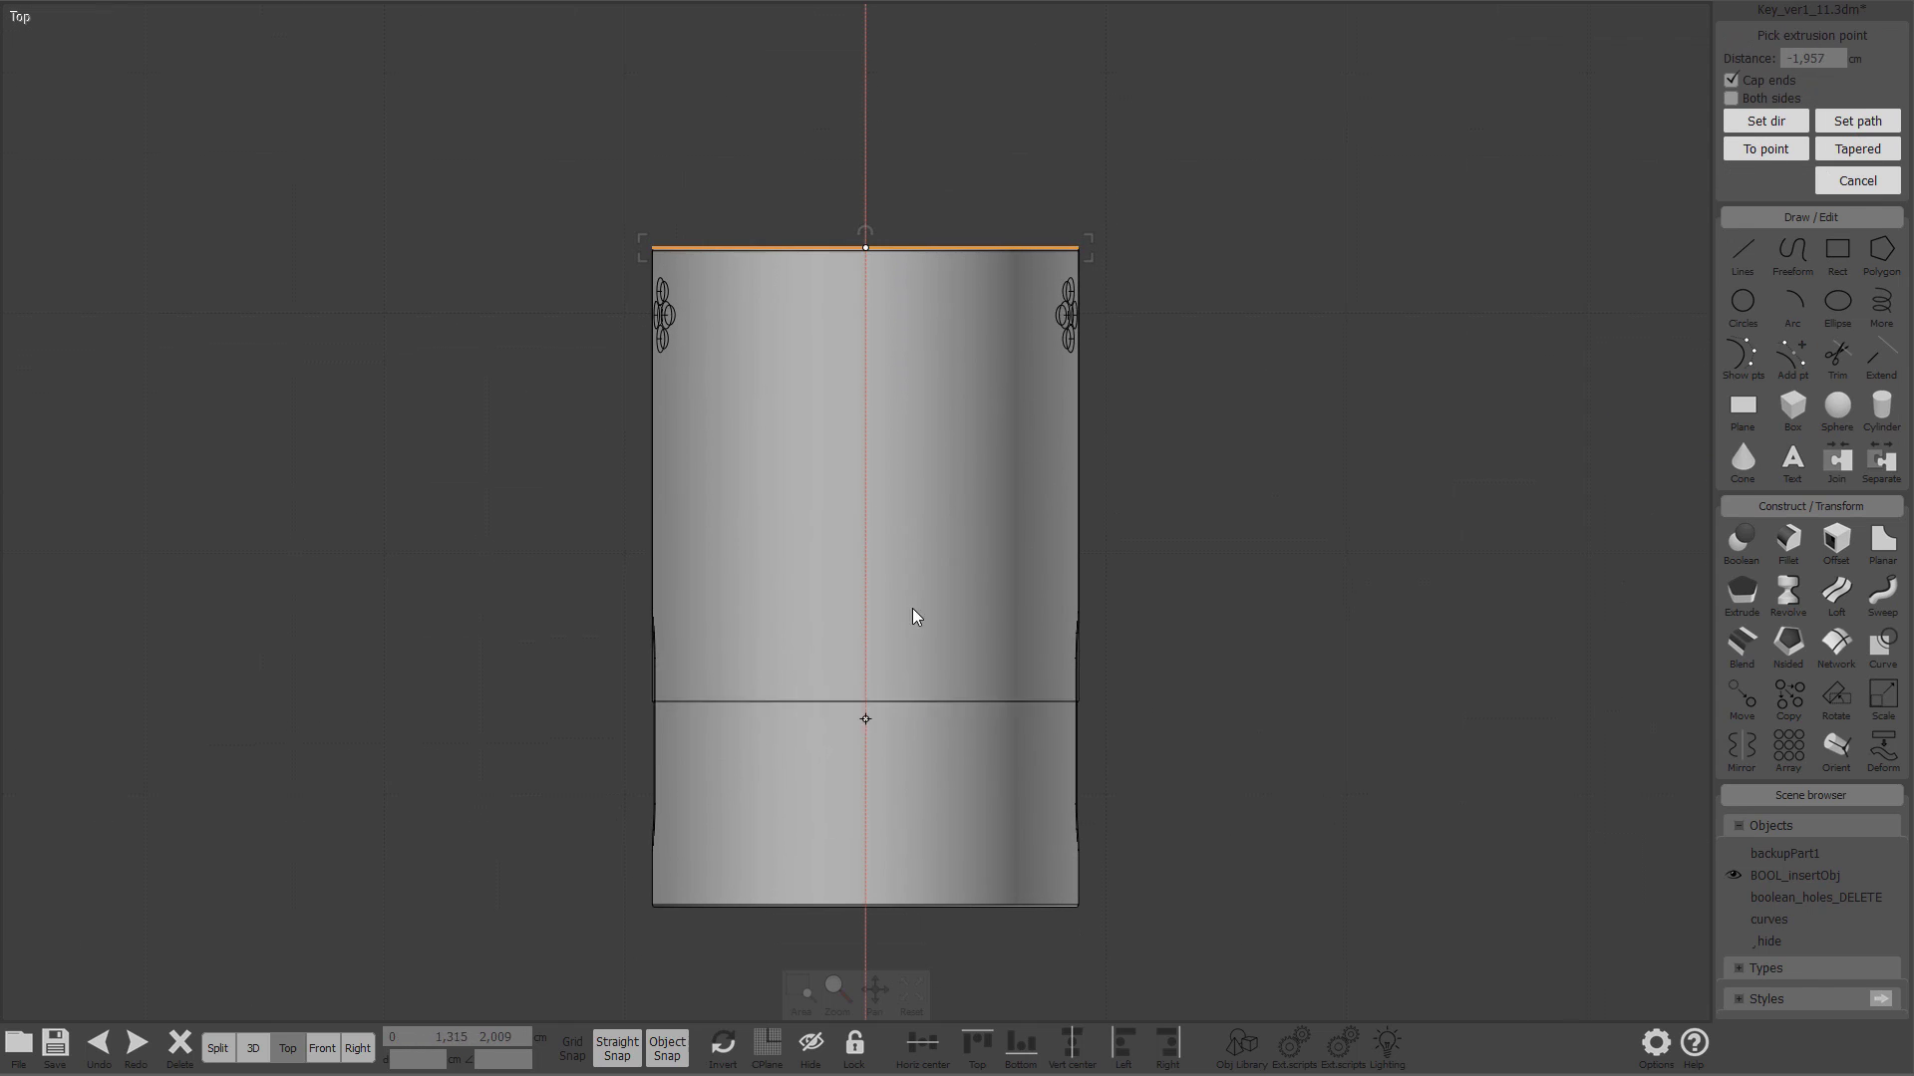
right_click_drag(906, 667, 908, 556)
scroll(925, 428, "up", 4)
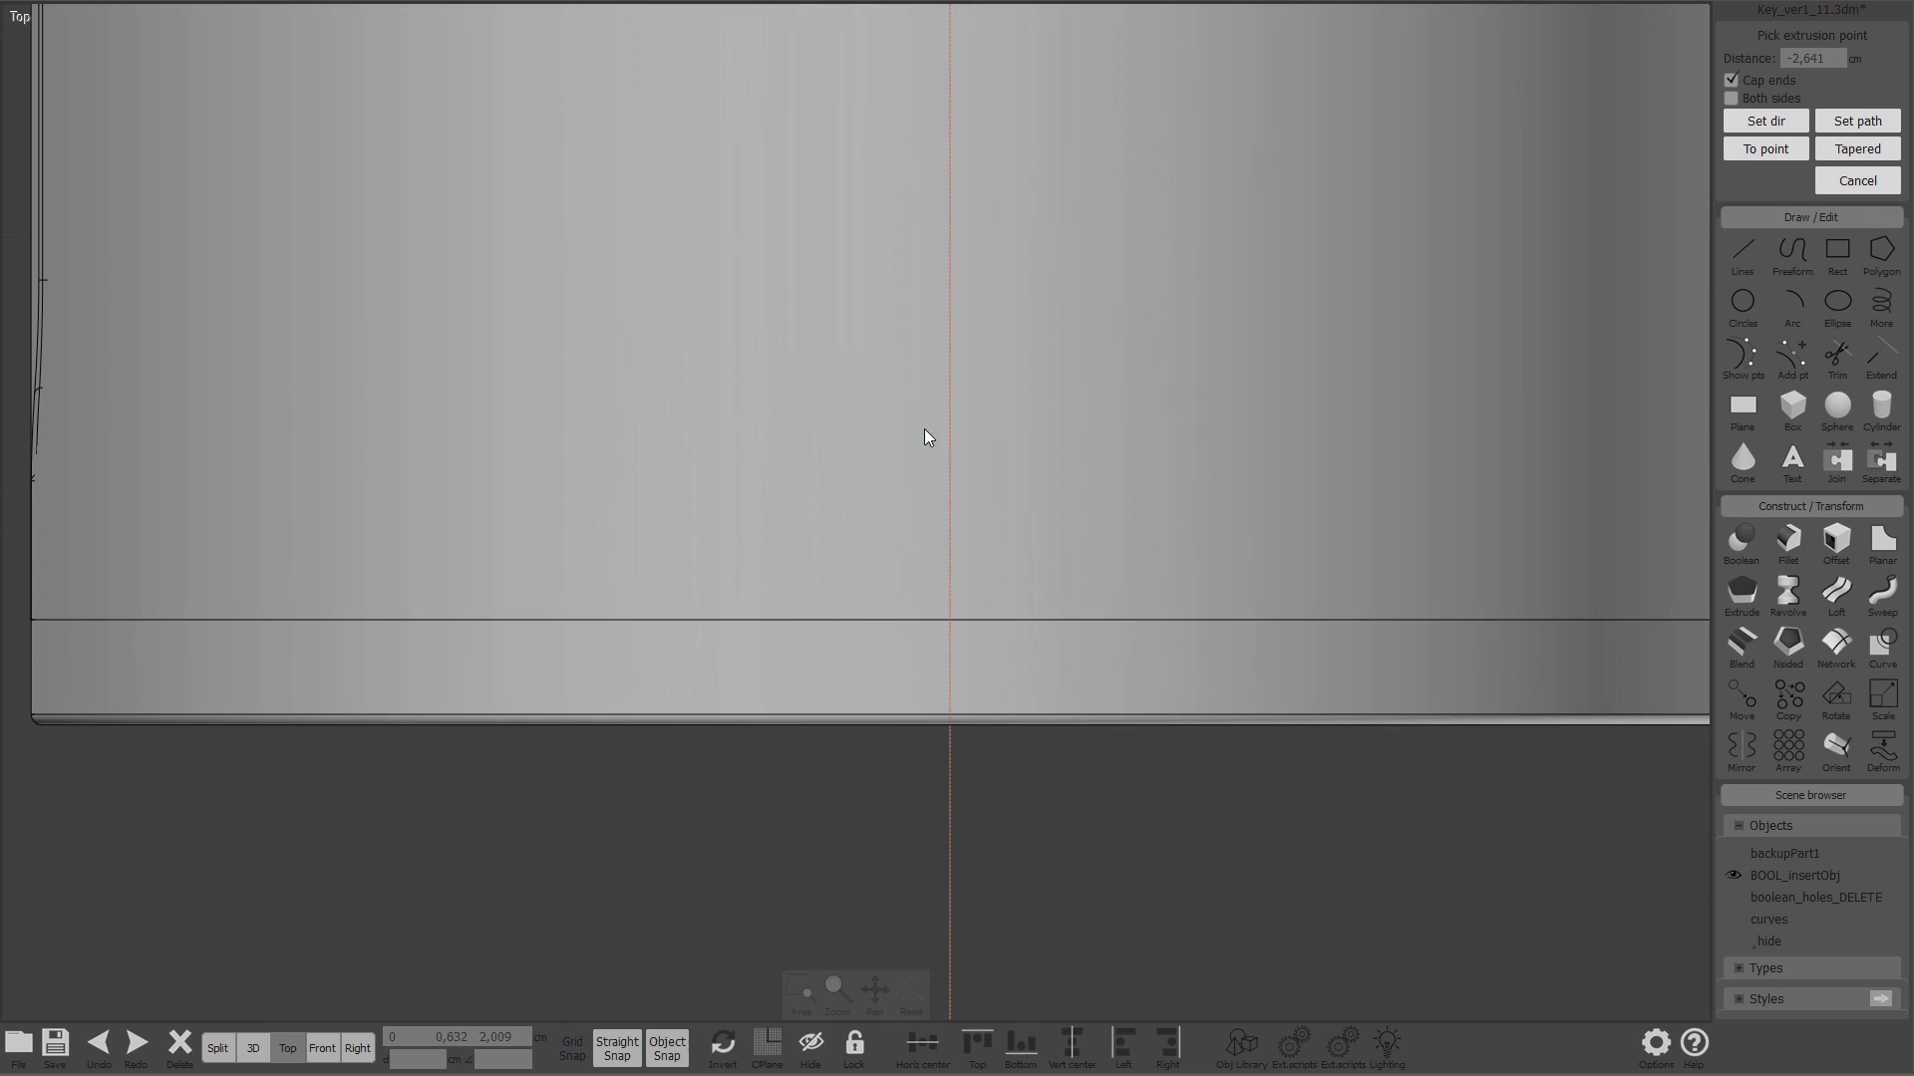
left_click(957, 733)
scroll(958, 737, "down", 2)
key("3")
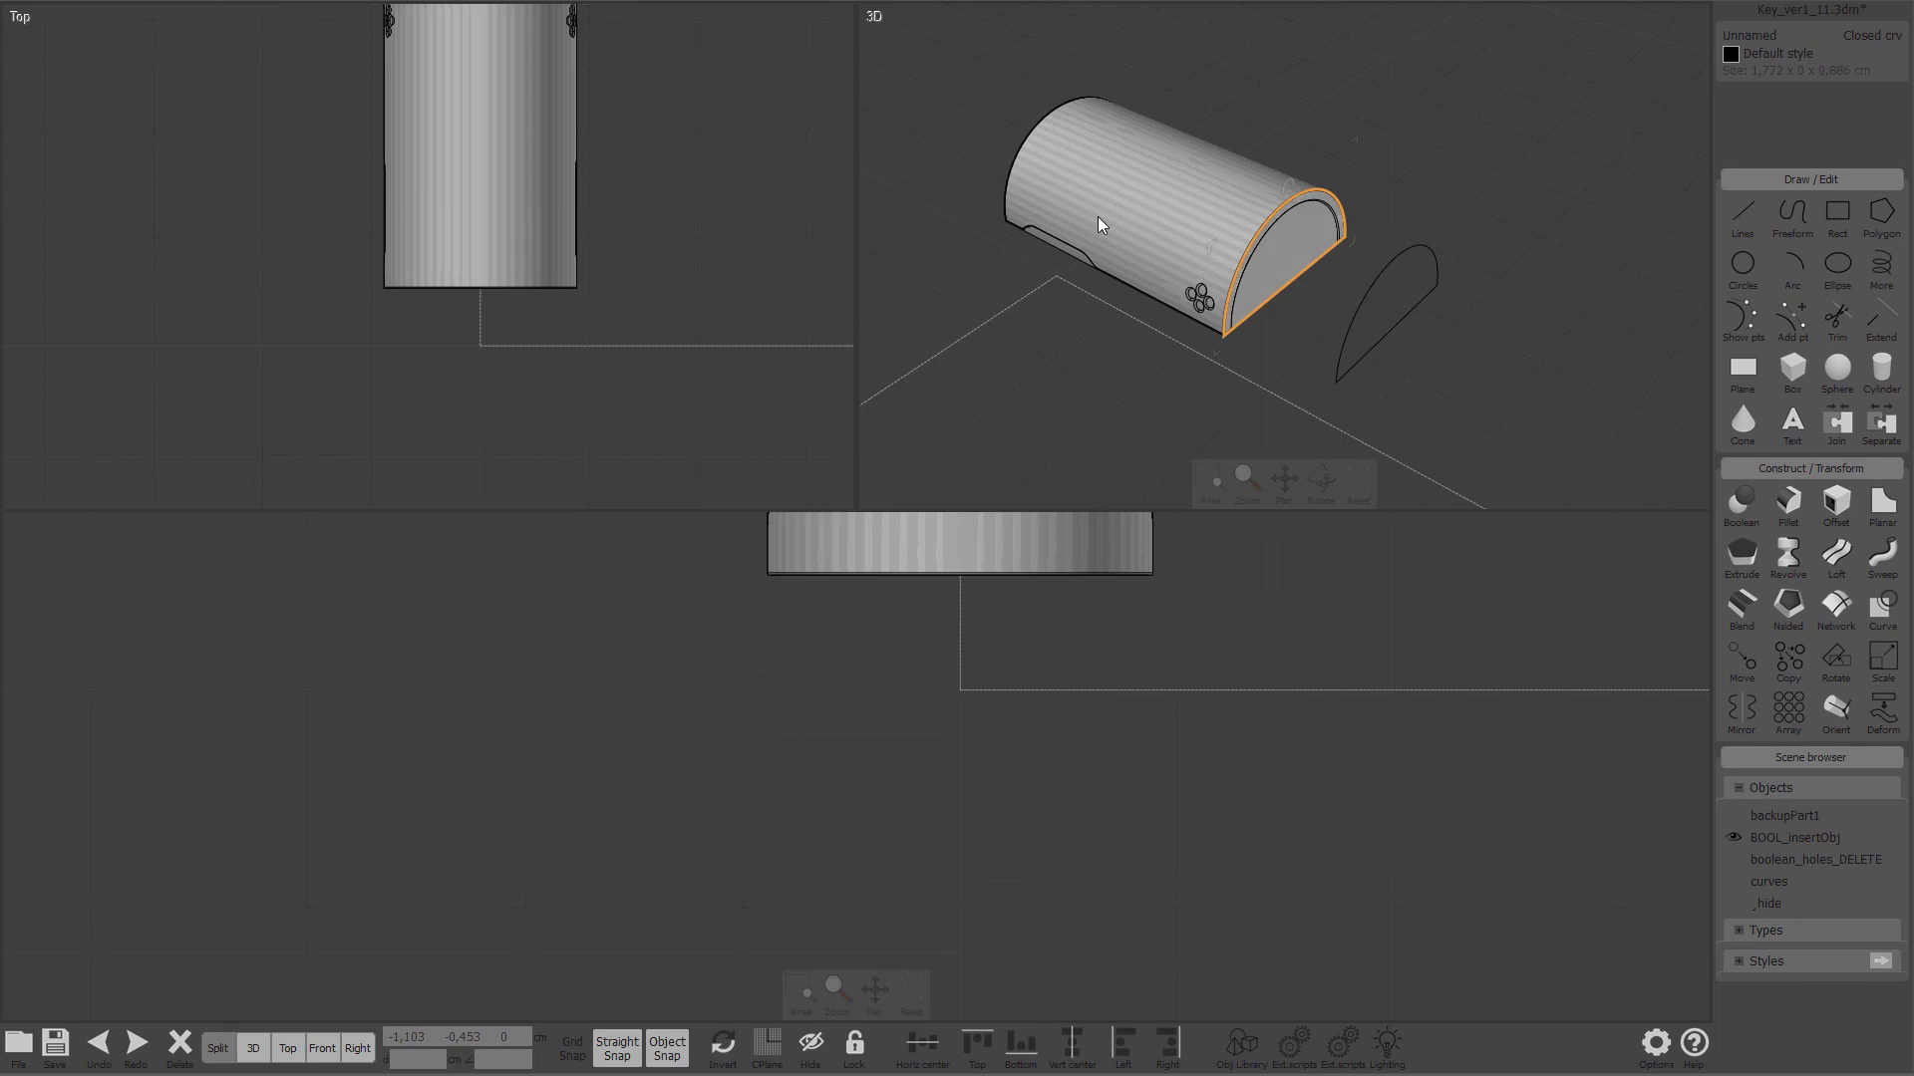
scroll(1102, 311, "up", 1)
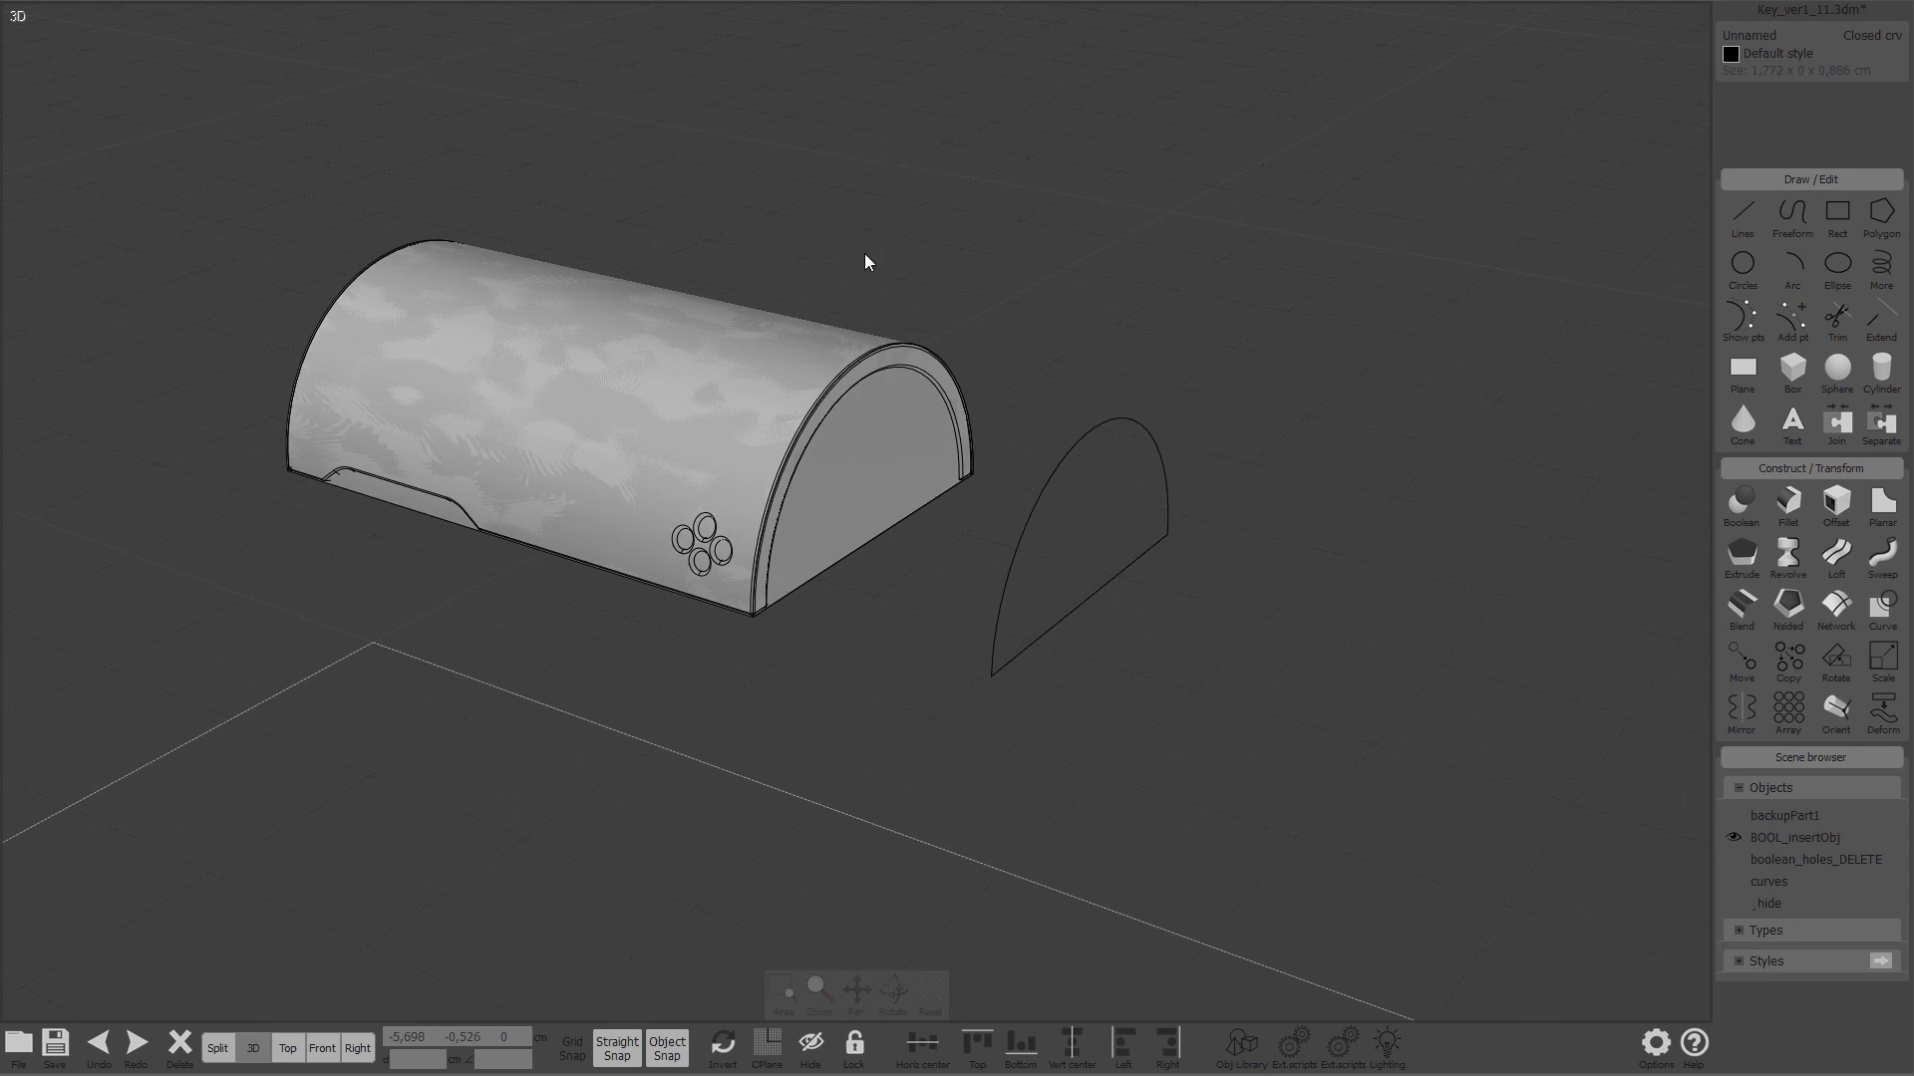
Step: Extrude the smaller half-round profile in the Top view into the shell, up to the back wall of the end recess
scroll(865, 289, "up", 3)
scroll(1090, 300, "down", 3)
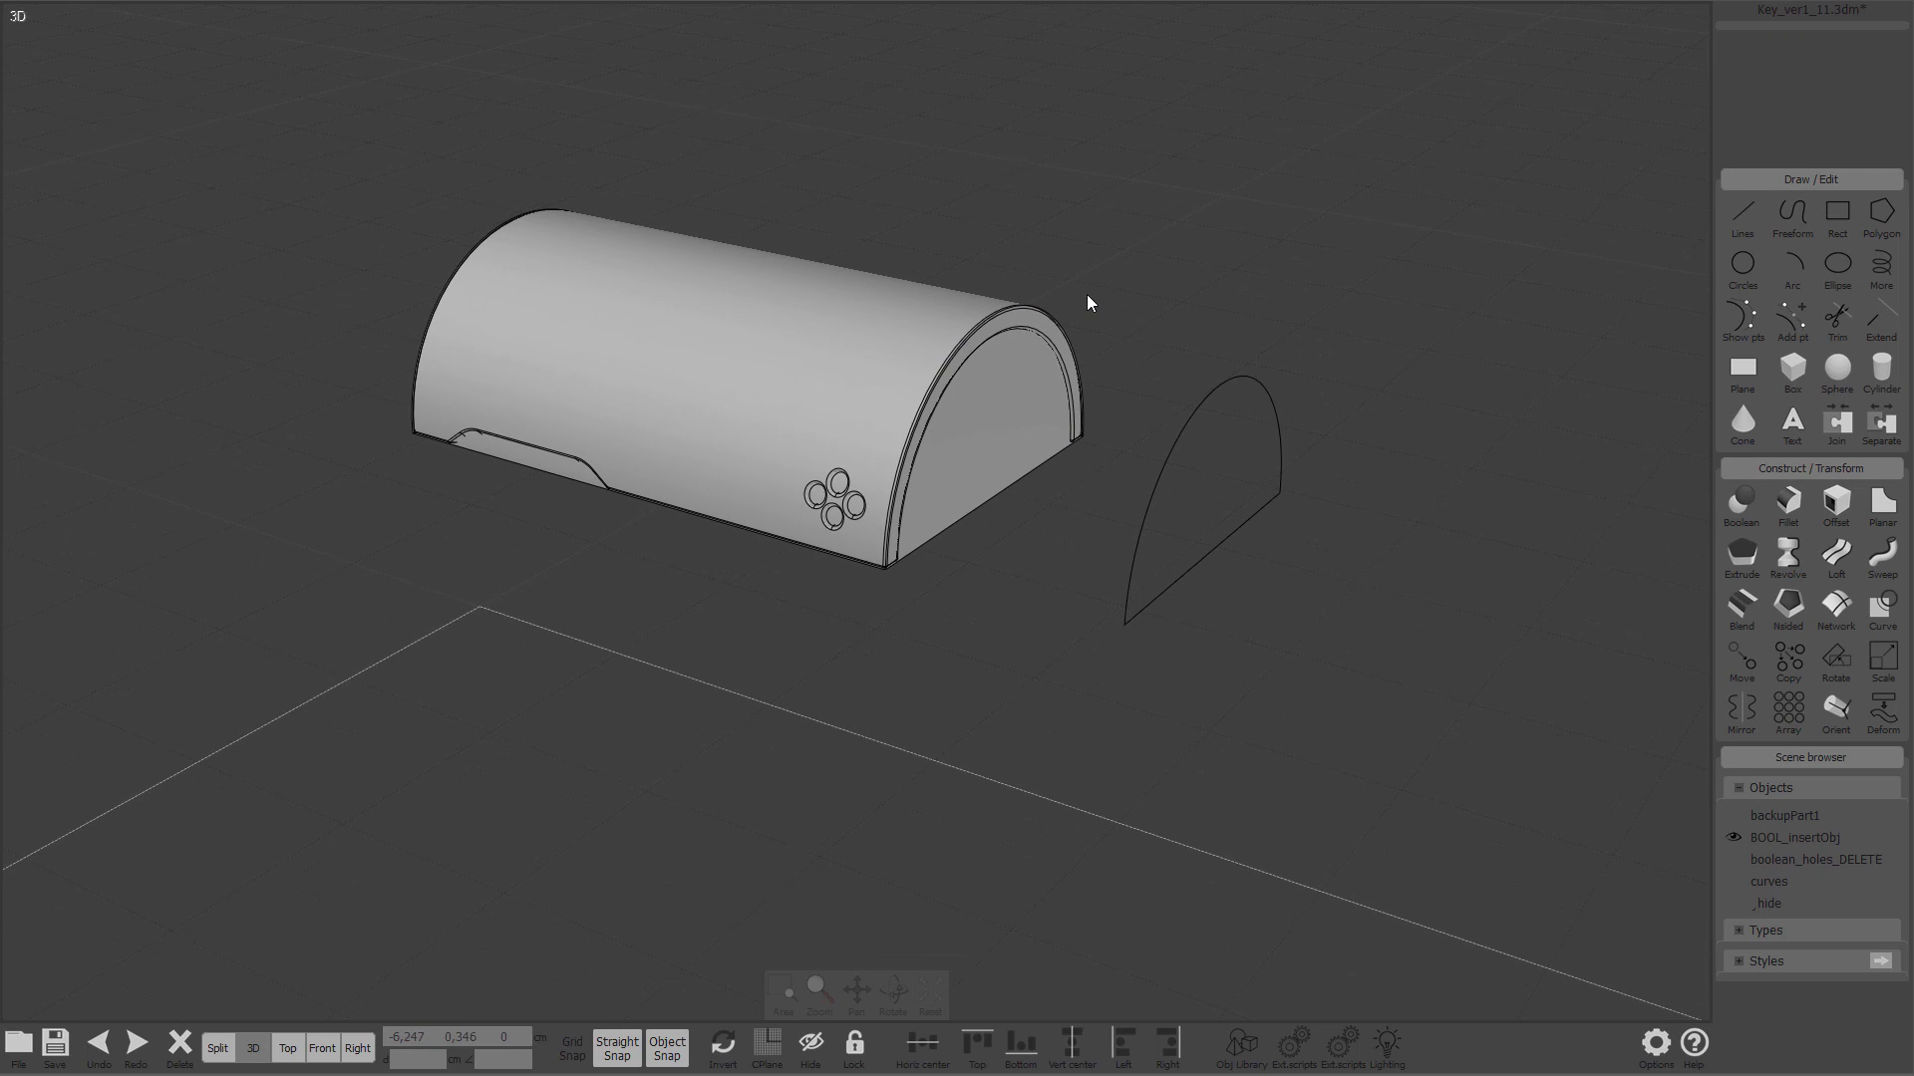
scroll(1136, 312, "up", 3)
left_click(1406, 439)
scroll(1204, 326, "down", 2)
key("t")
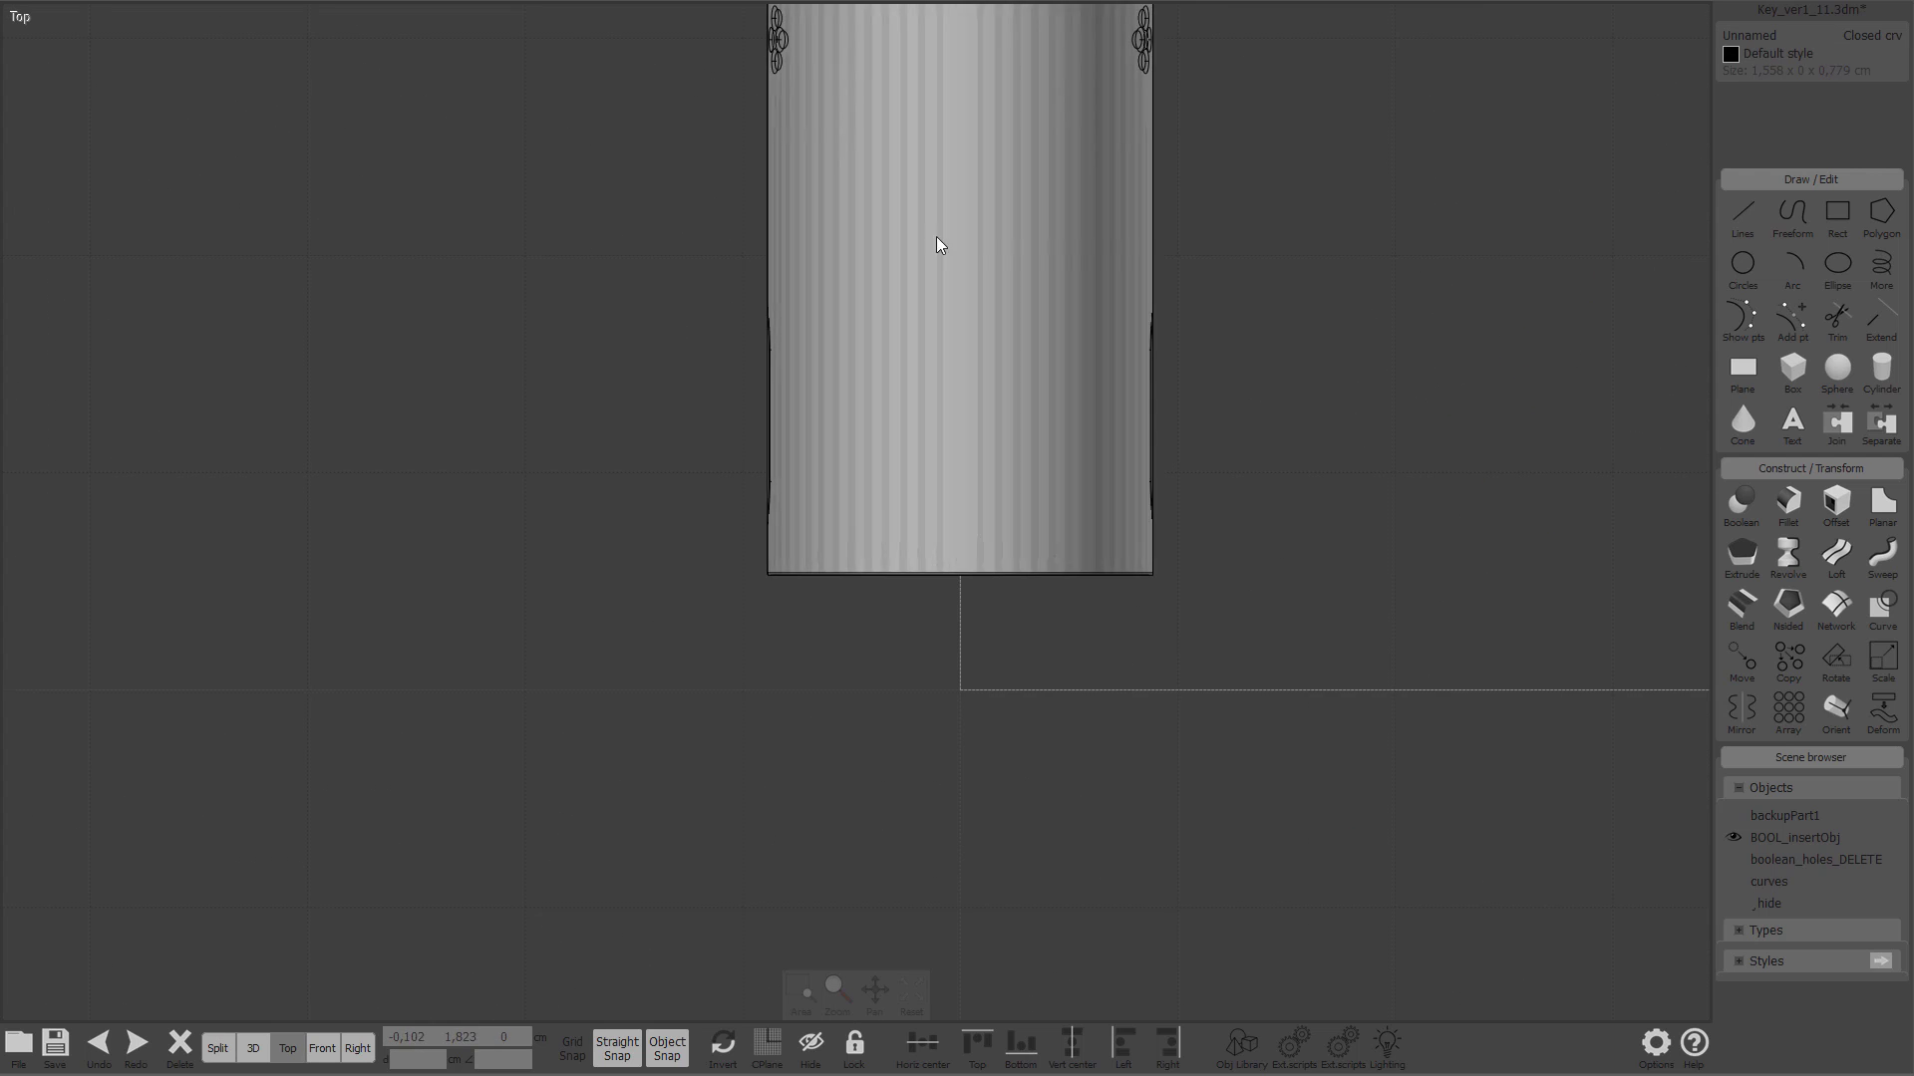
right_click_drag(941, 265, 888, 600)
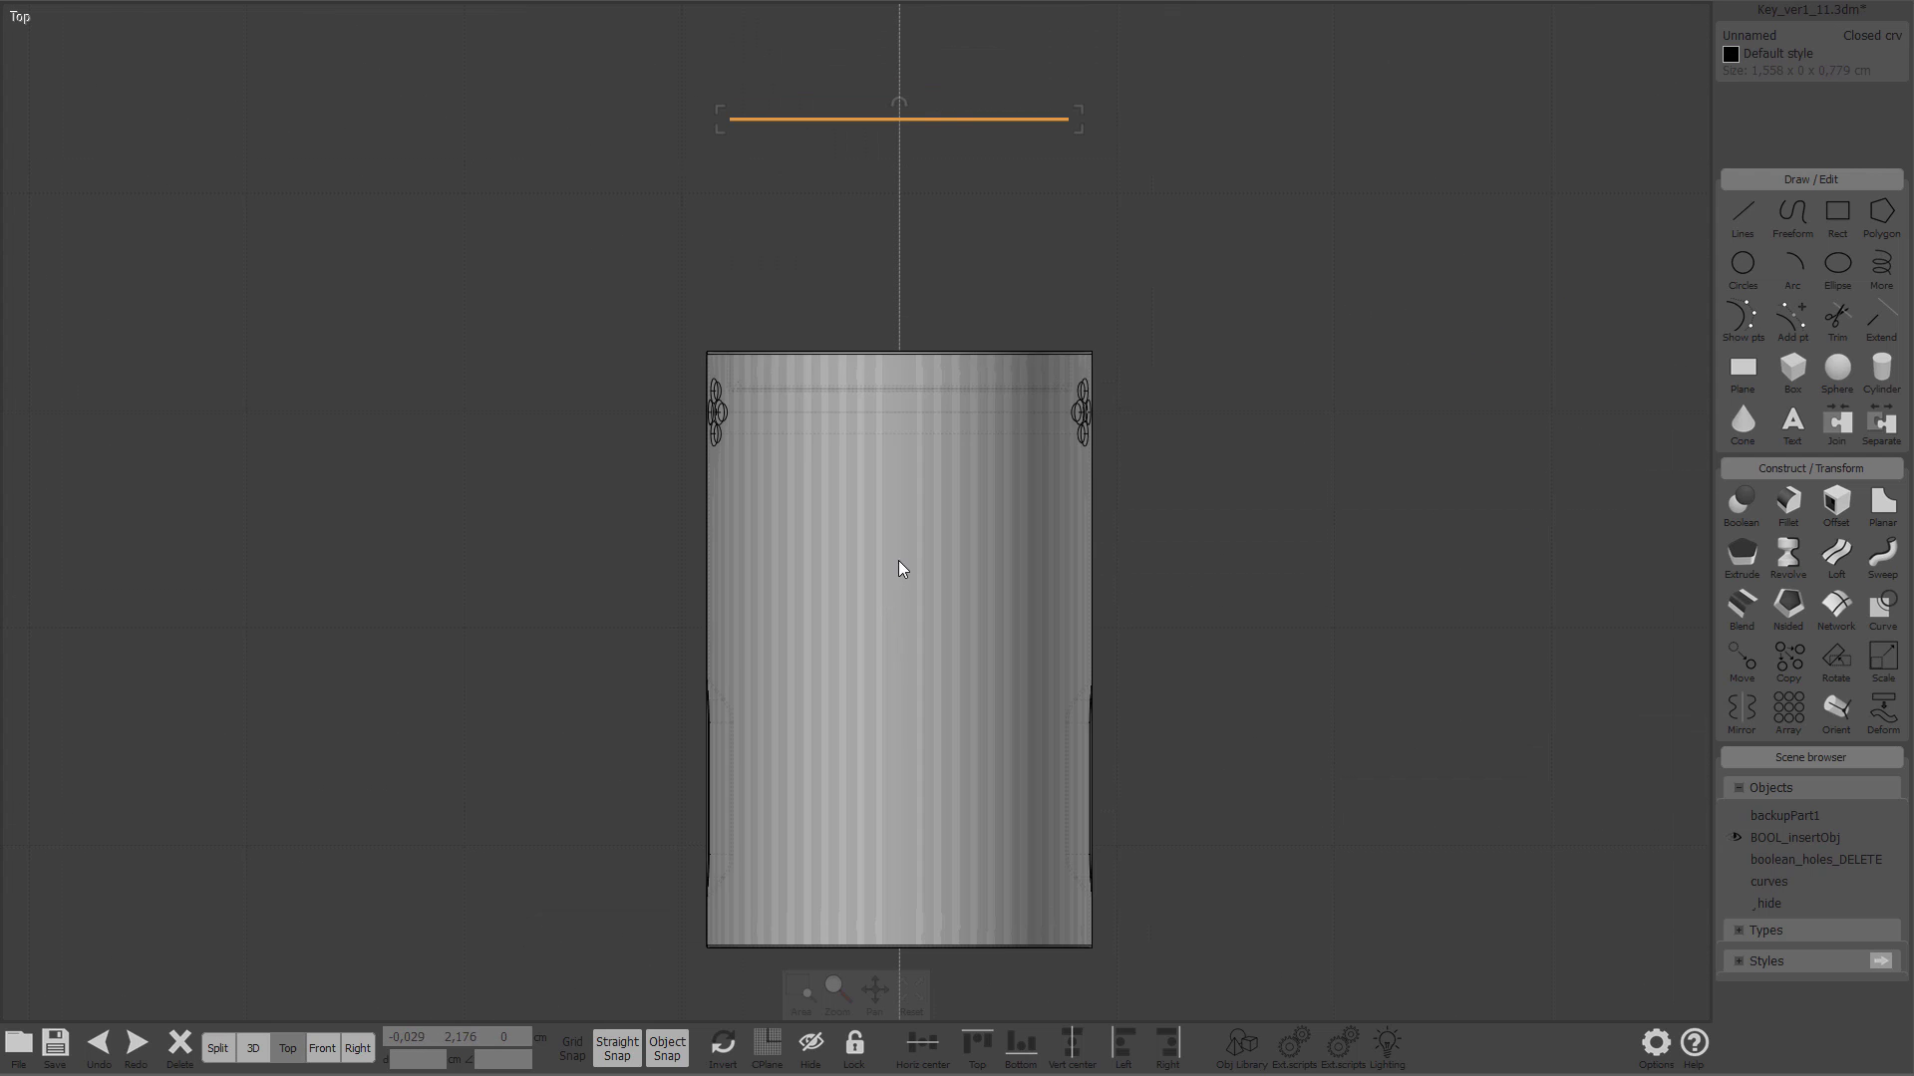
scroll(901, 400, "up", 3)
right_click_drag(902, 284, 886, 587)
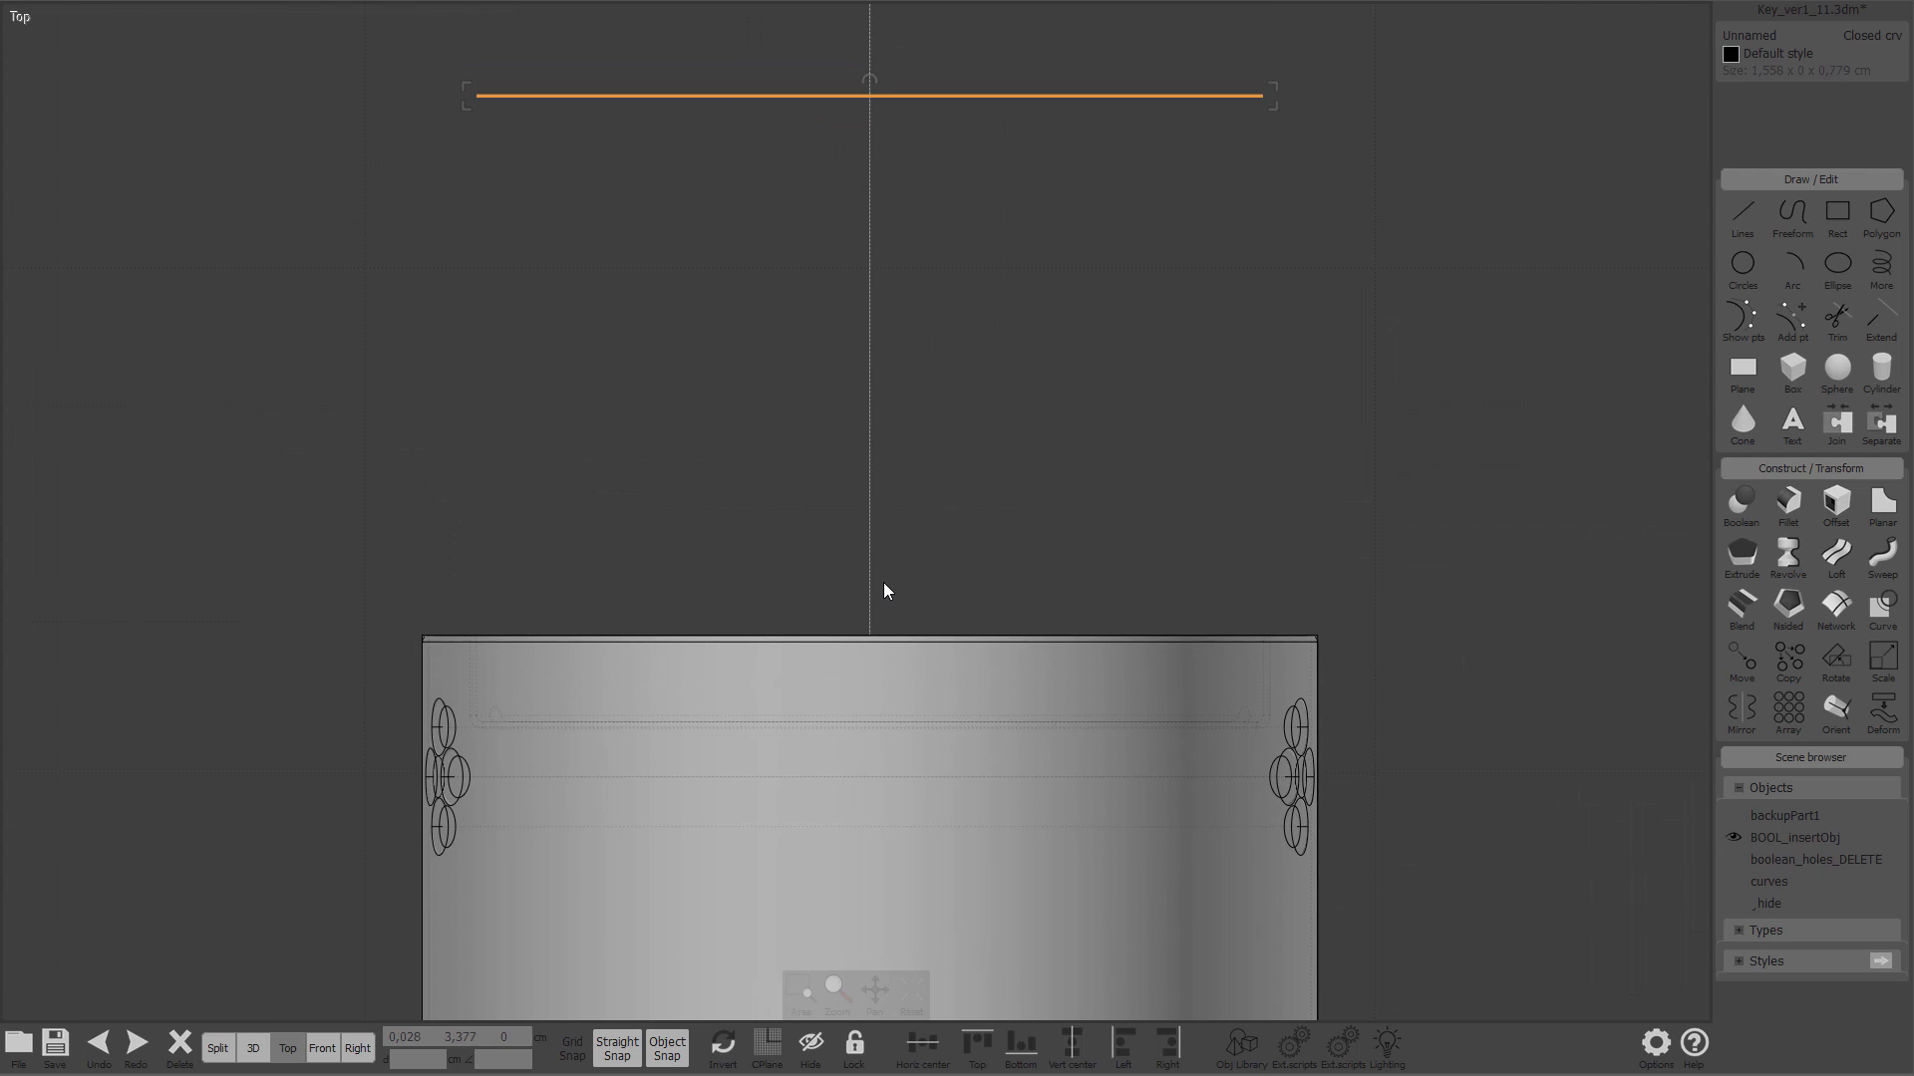
key("e")
scroll(872, 713, "up", 5)
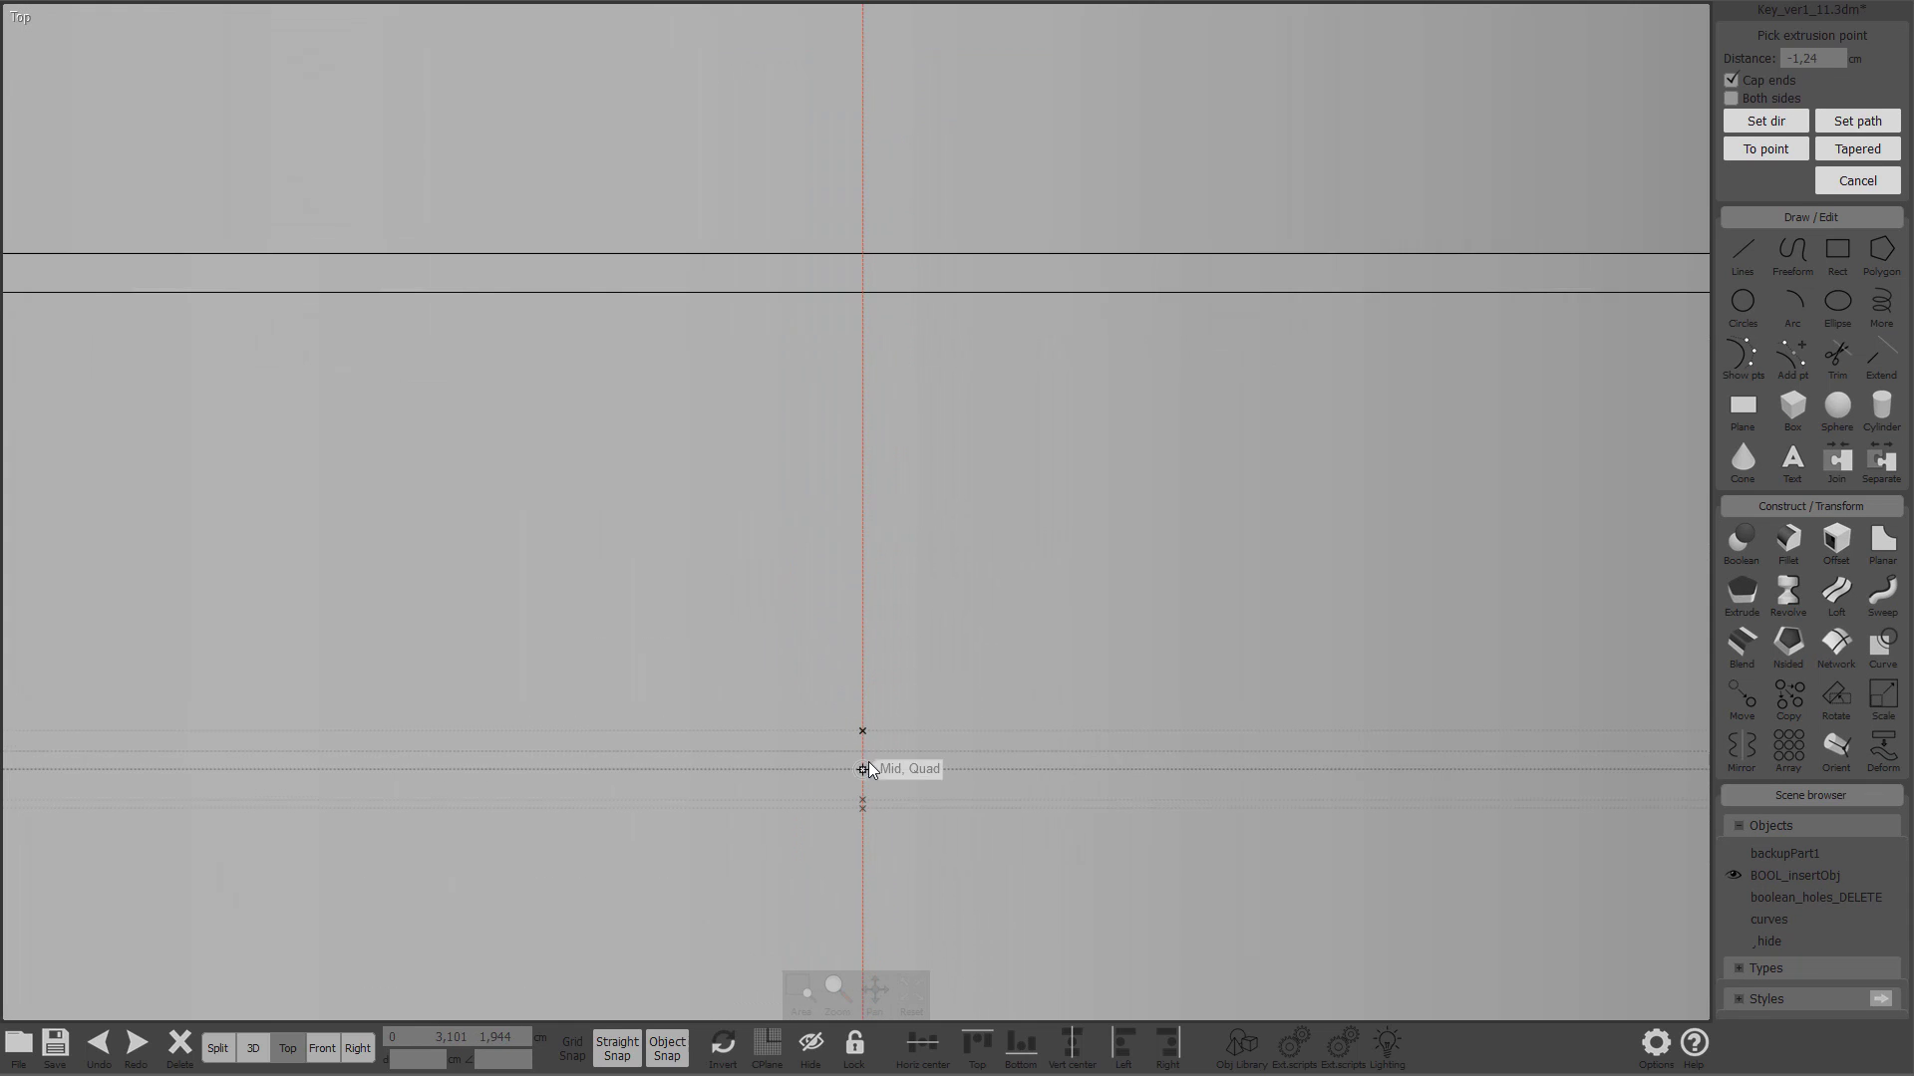
key("Escape")
scroll(869, 764, "down", 5)
key("s")
key("3")
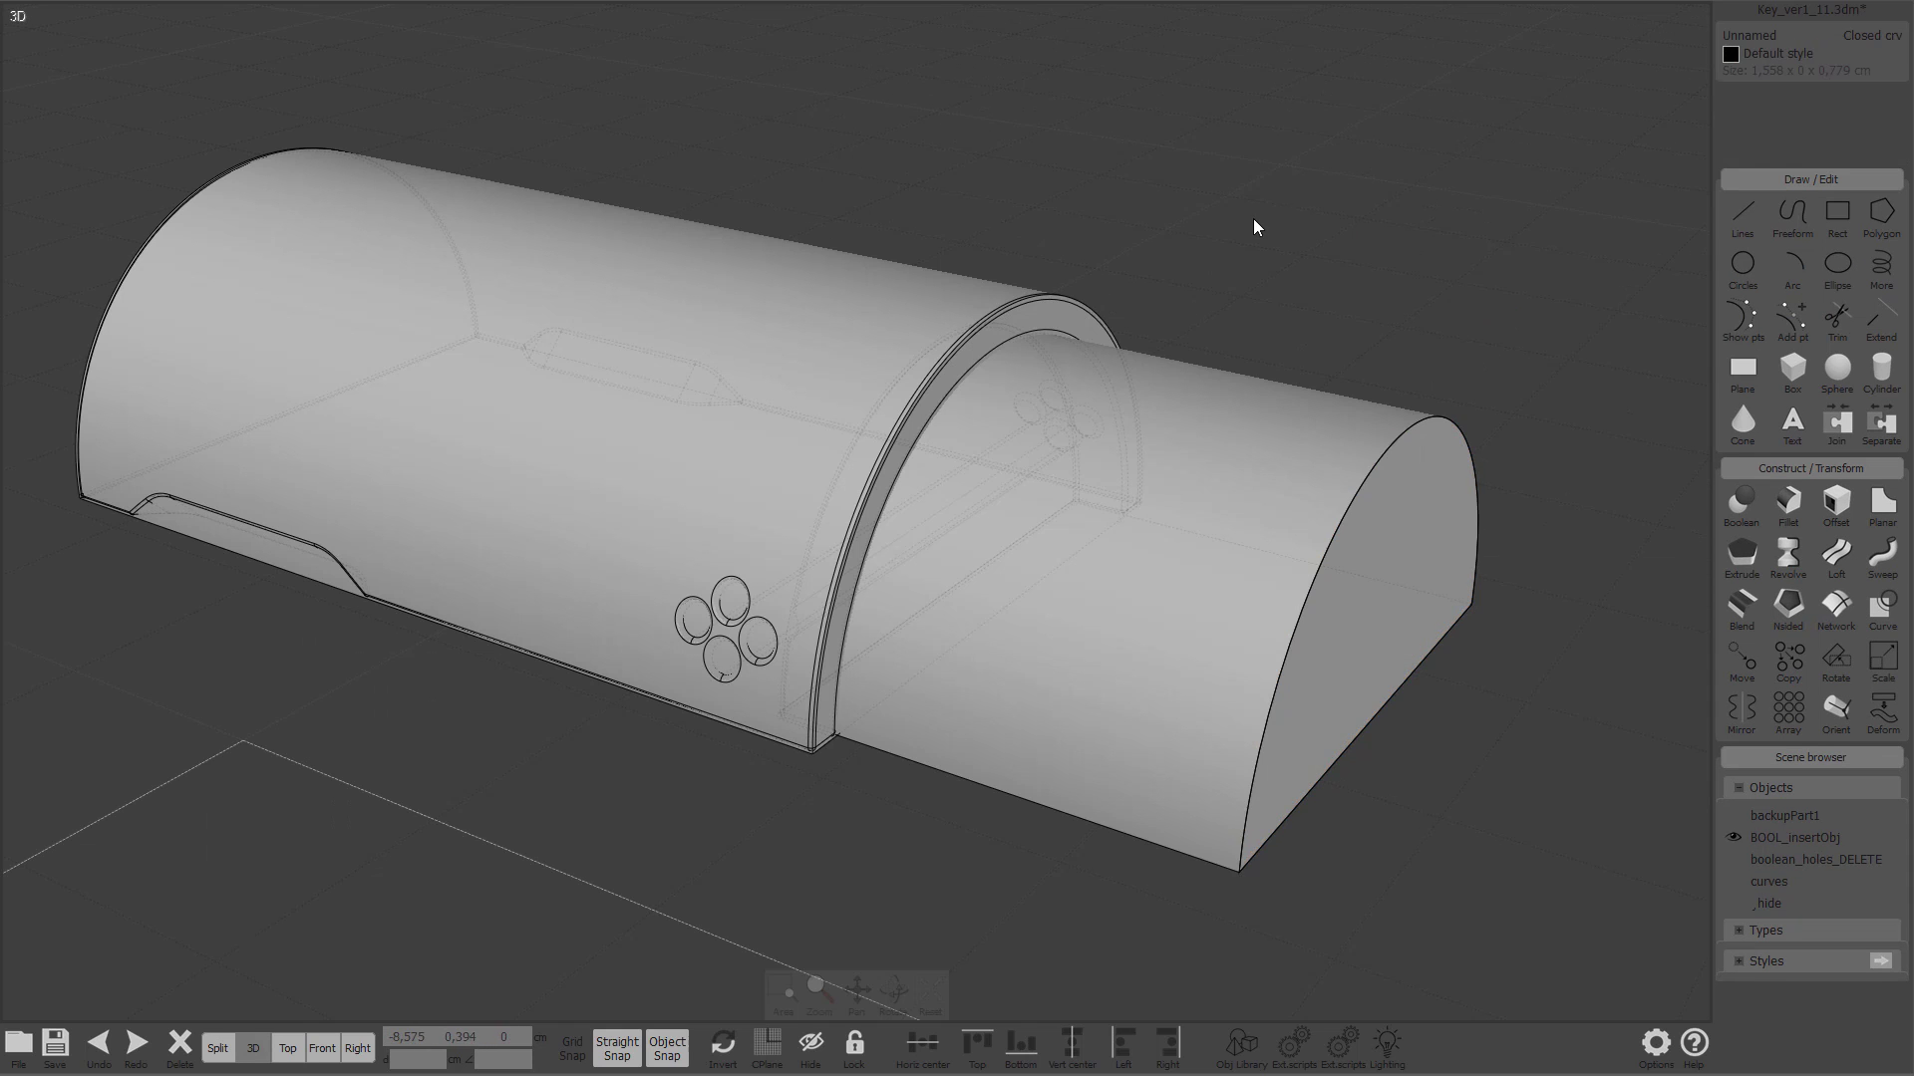
Step: Boolean-subtract the smaller half-round extrusion from the larger solid to cut the end recess
left_click(1253, 218)
left_click(864, 320)
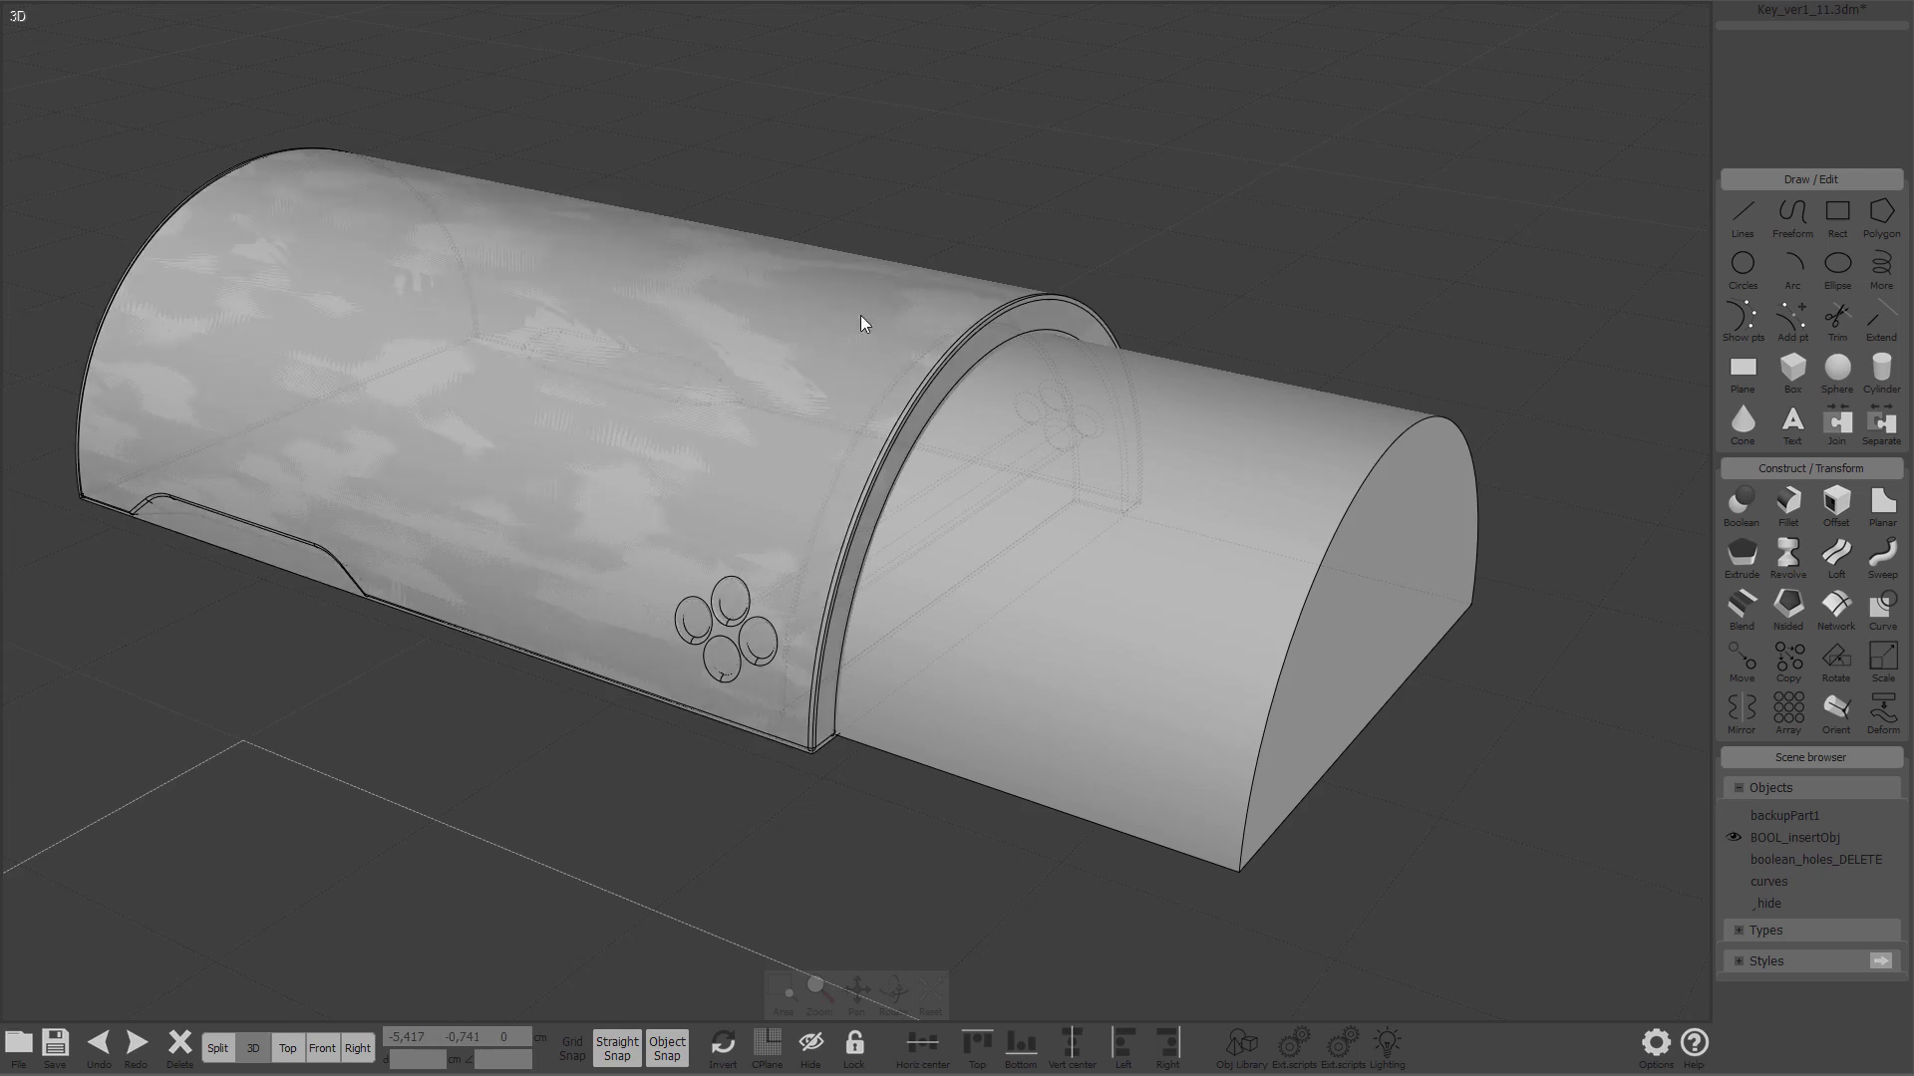
right_click_drag(1388, 278, 1242, 243)
key("b")
left_click(1240, 392)
right_click_drag(1482, 261, 1400, 270)
key("Return")
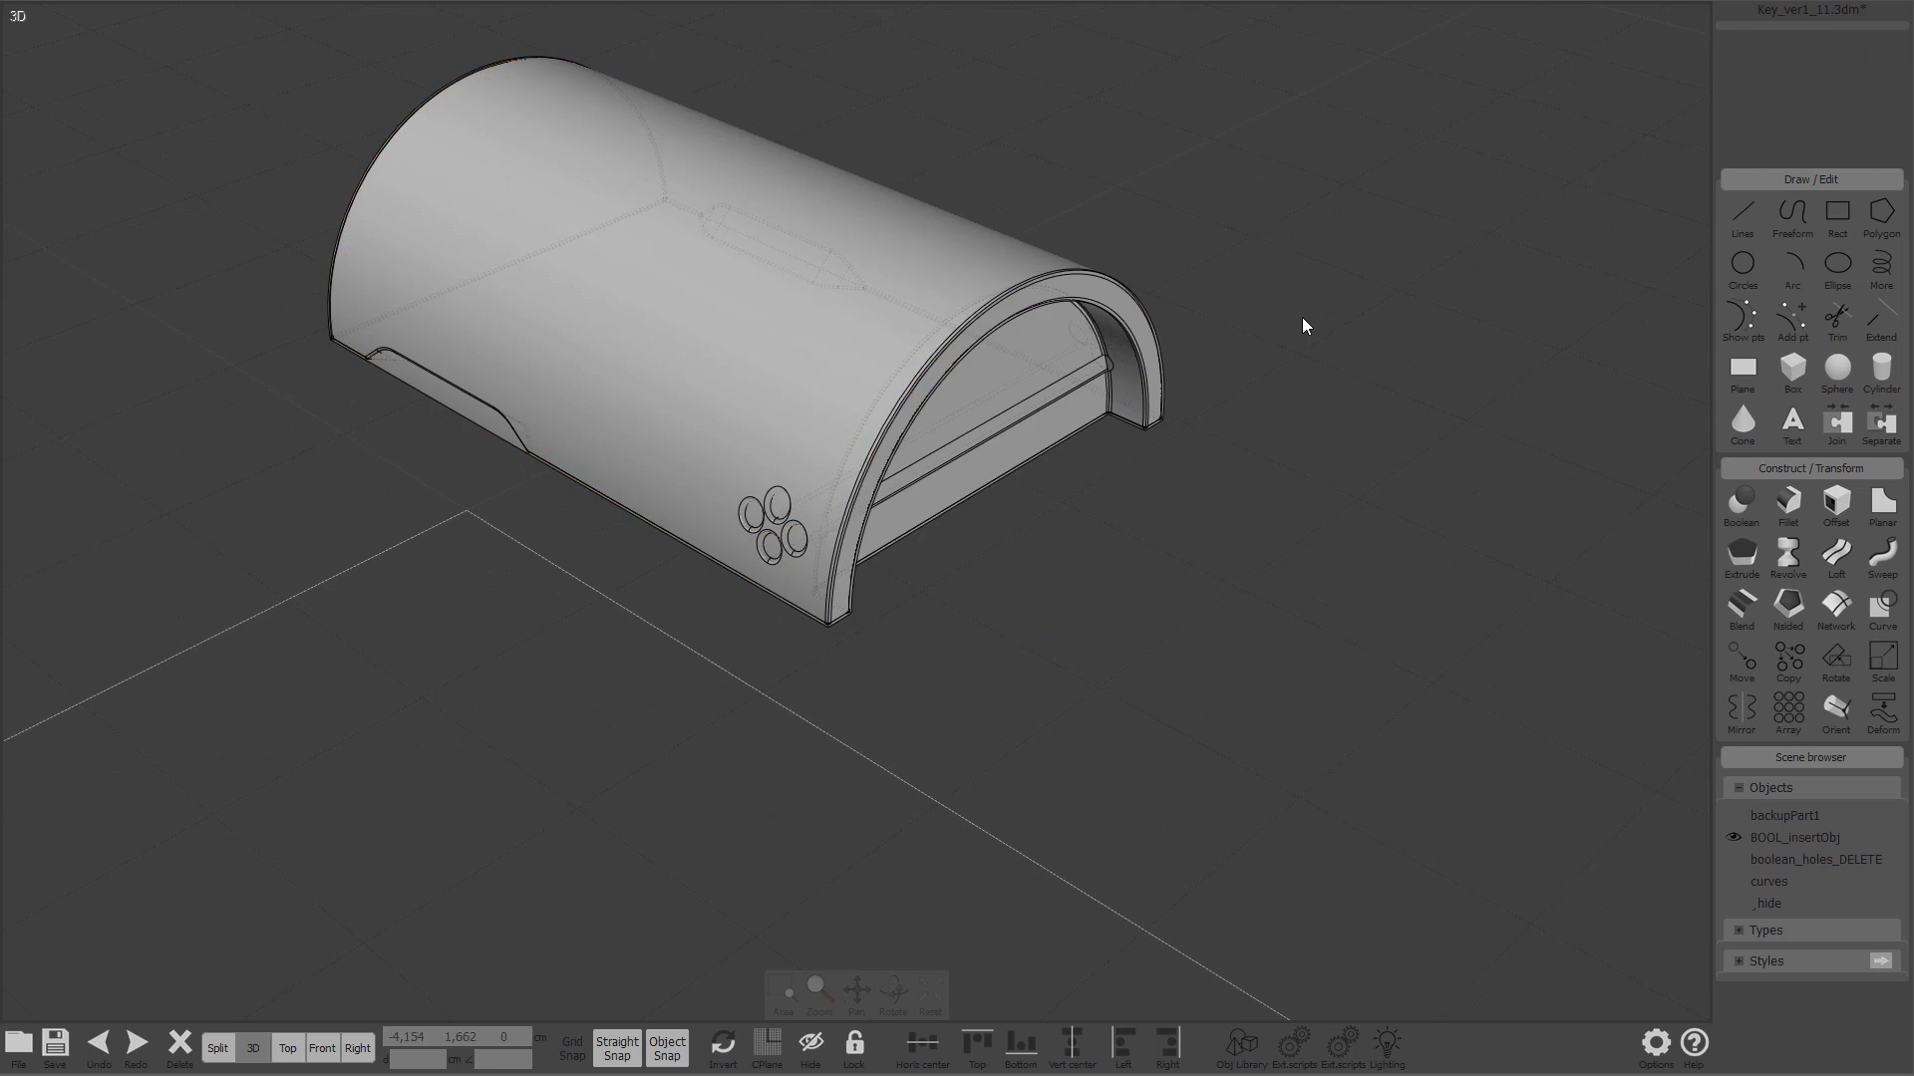
Step: Move the rebuilt recessed half-round solid out of the original shell and place it alongside
right_click_drag(937, 283, 1083, 558)
key("m")
left_click(1084, 559)
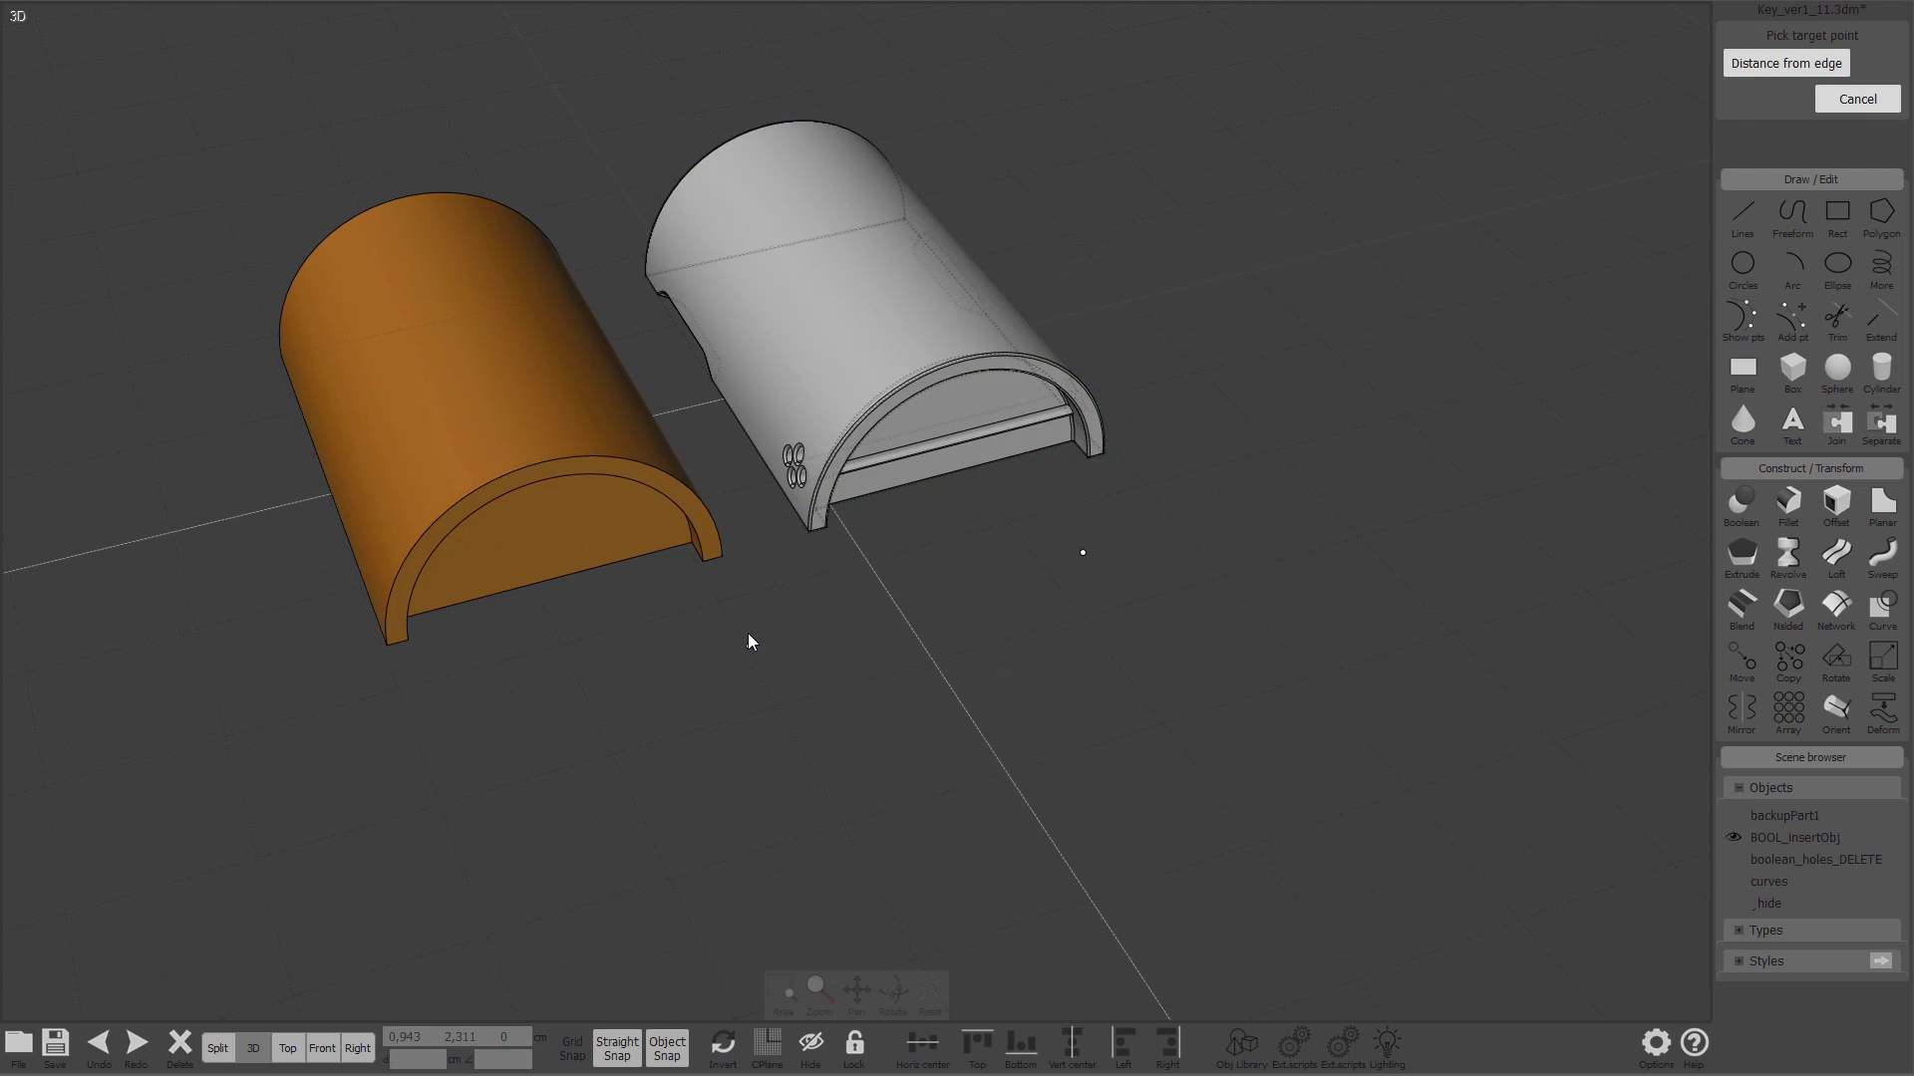
left_click(747, 634)
Step: Compare the rebuilt solid with the original shell from the front and above
right_click_drag(904, 639, 1120, 384)
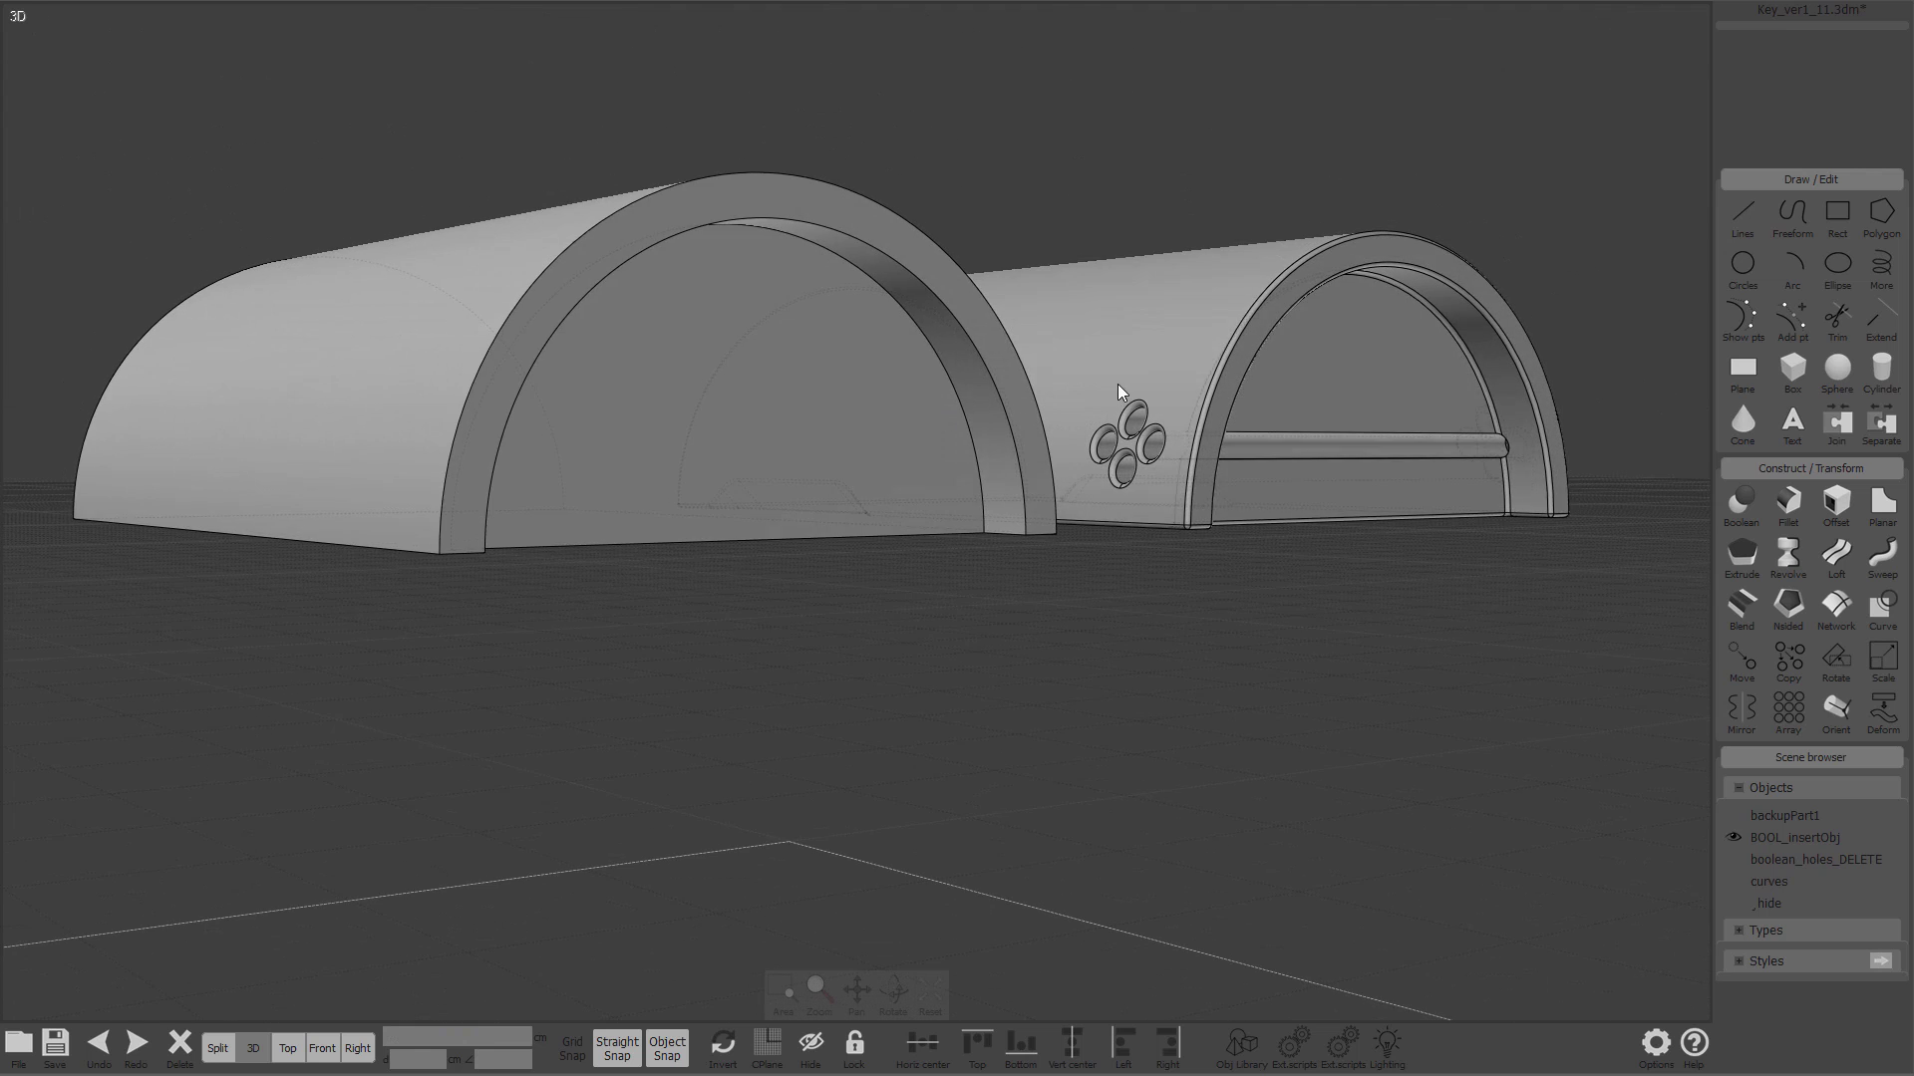
right_click_drag(693, 281, 534, 371)
scroll(534, 373, "down", 5)
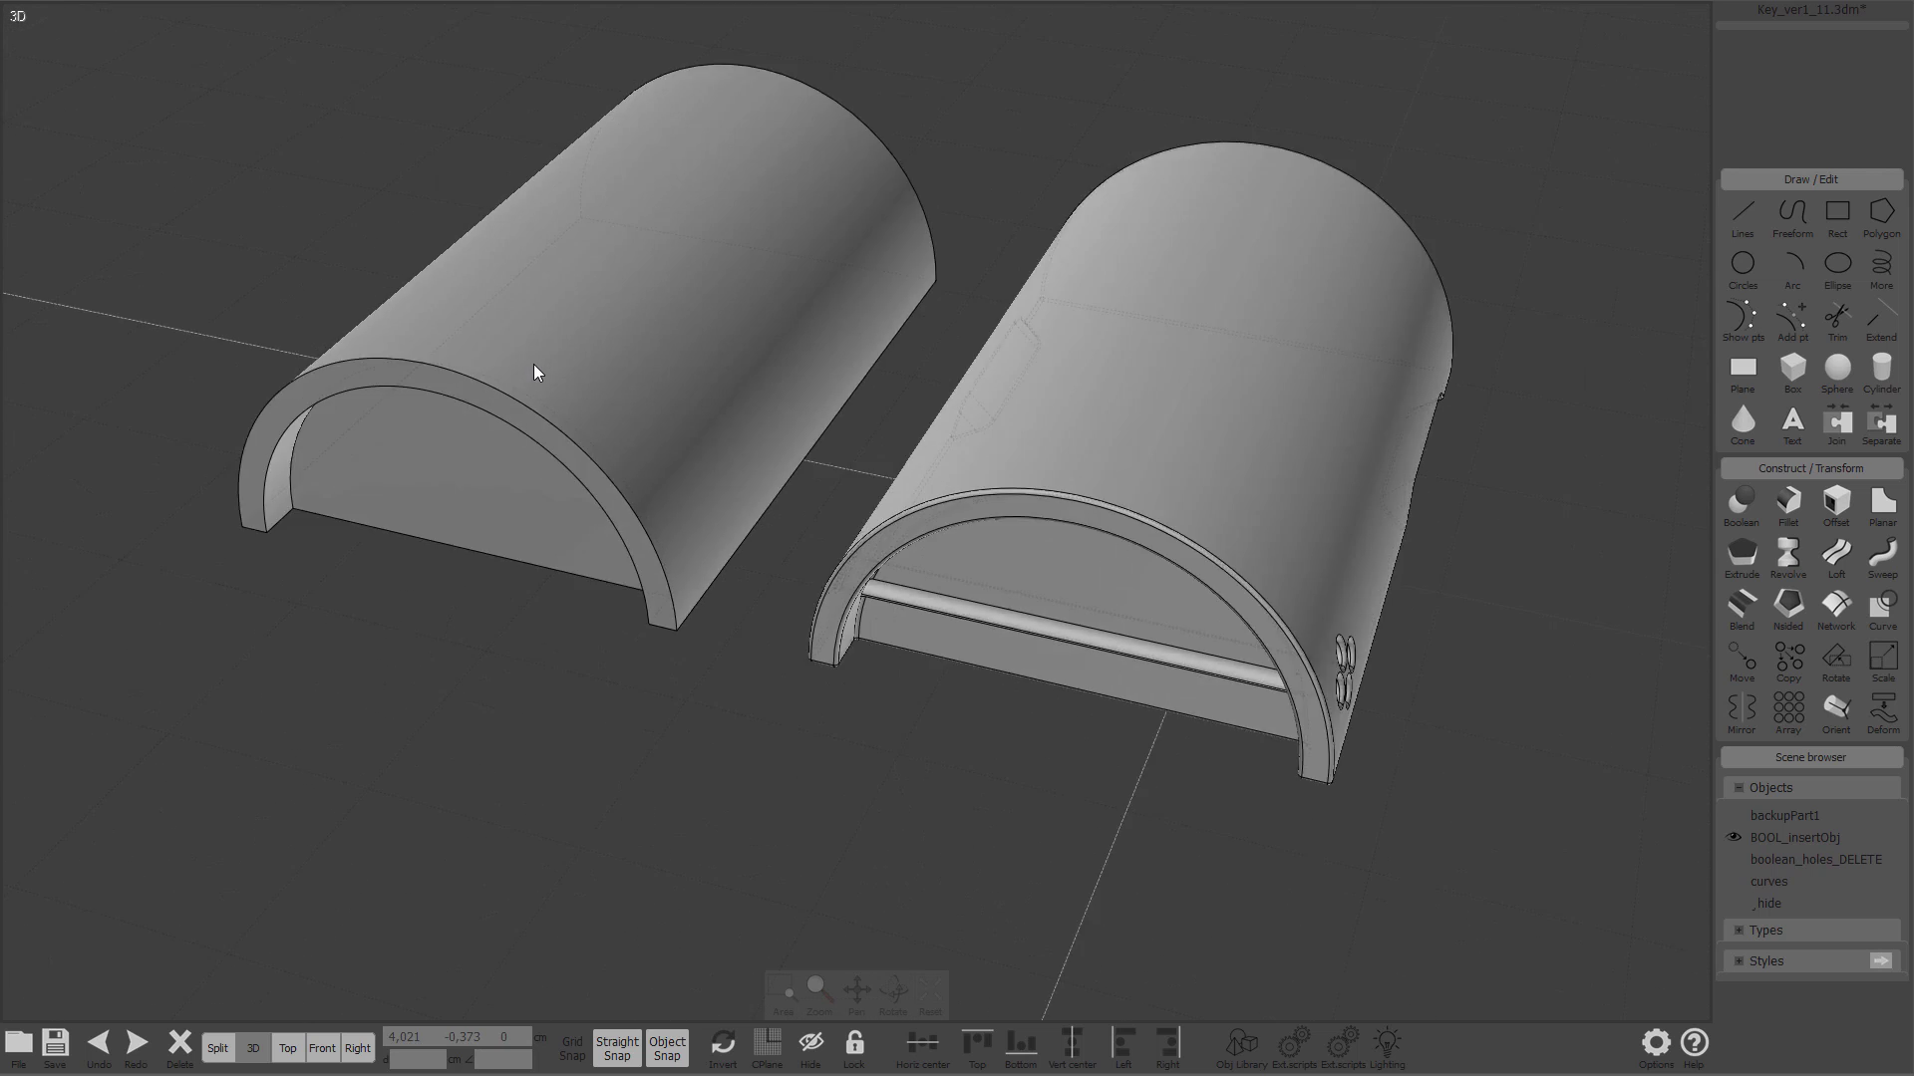
middle_click_drag(559, 356, 987, 505)
right_click_drag(986, 495, 826, 322)
scroll(1036, 461, "down", 5)
right_click(1043, 535)
left_click(1042, 543)
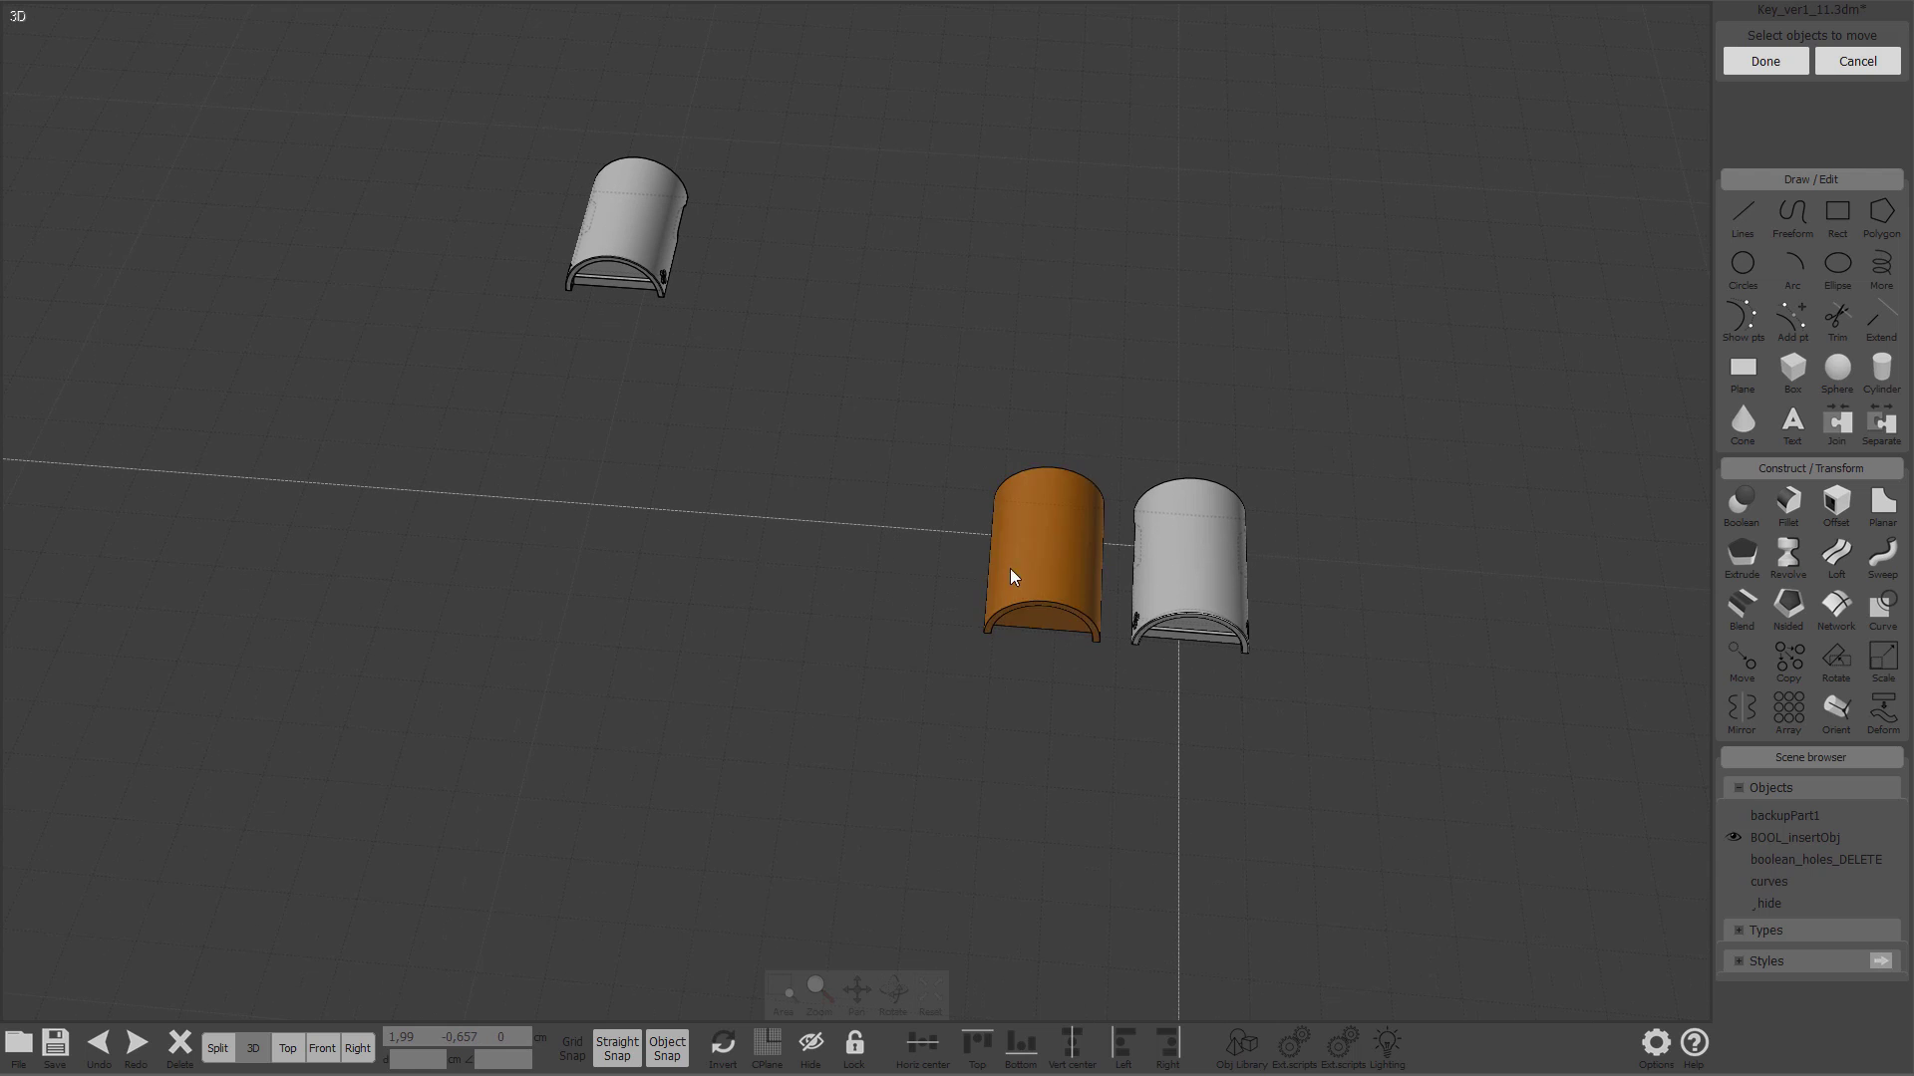
right_click(1107, 557)
key("Escape")
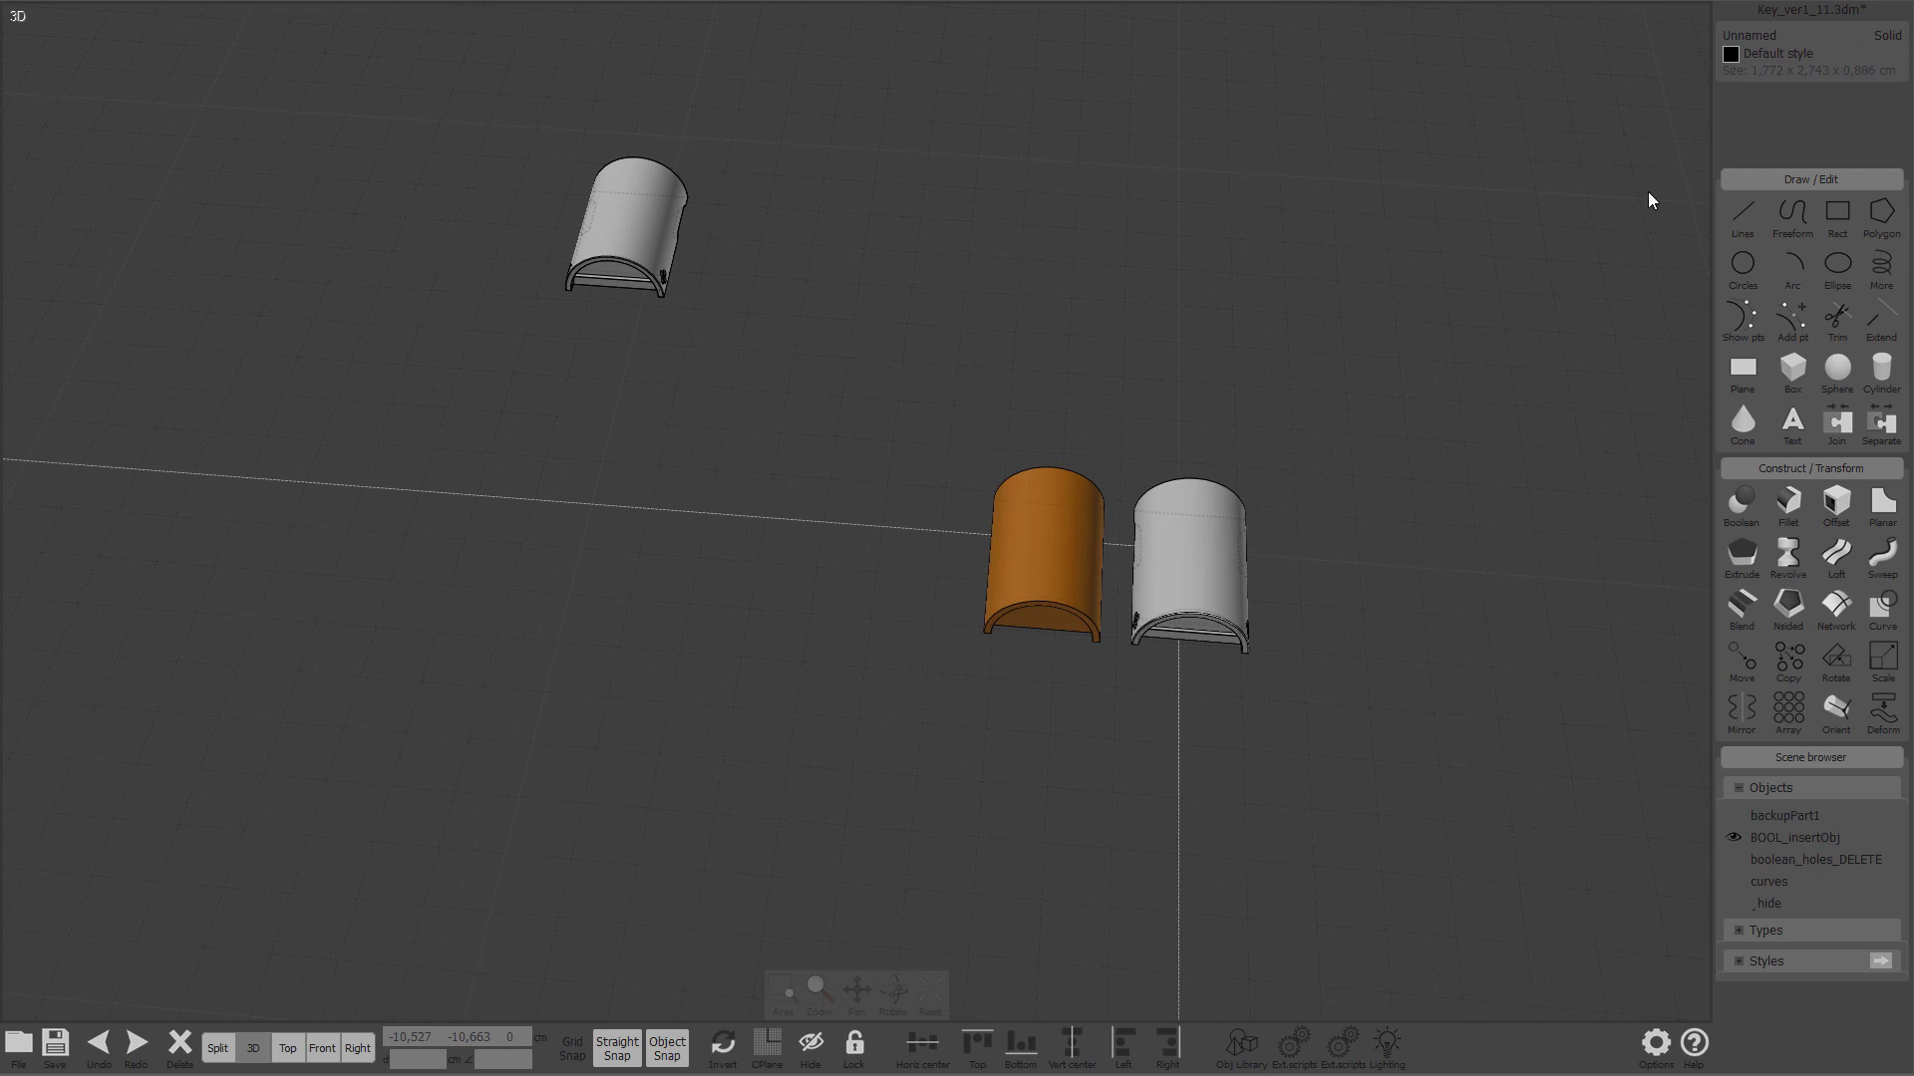
right_click_drag(997, 527, 949, 436)
left_click(996, 570)
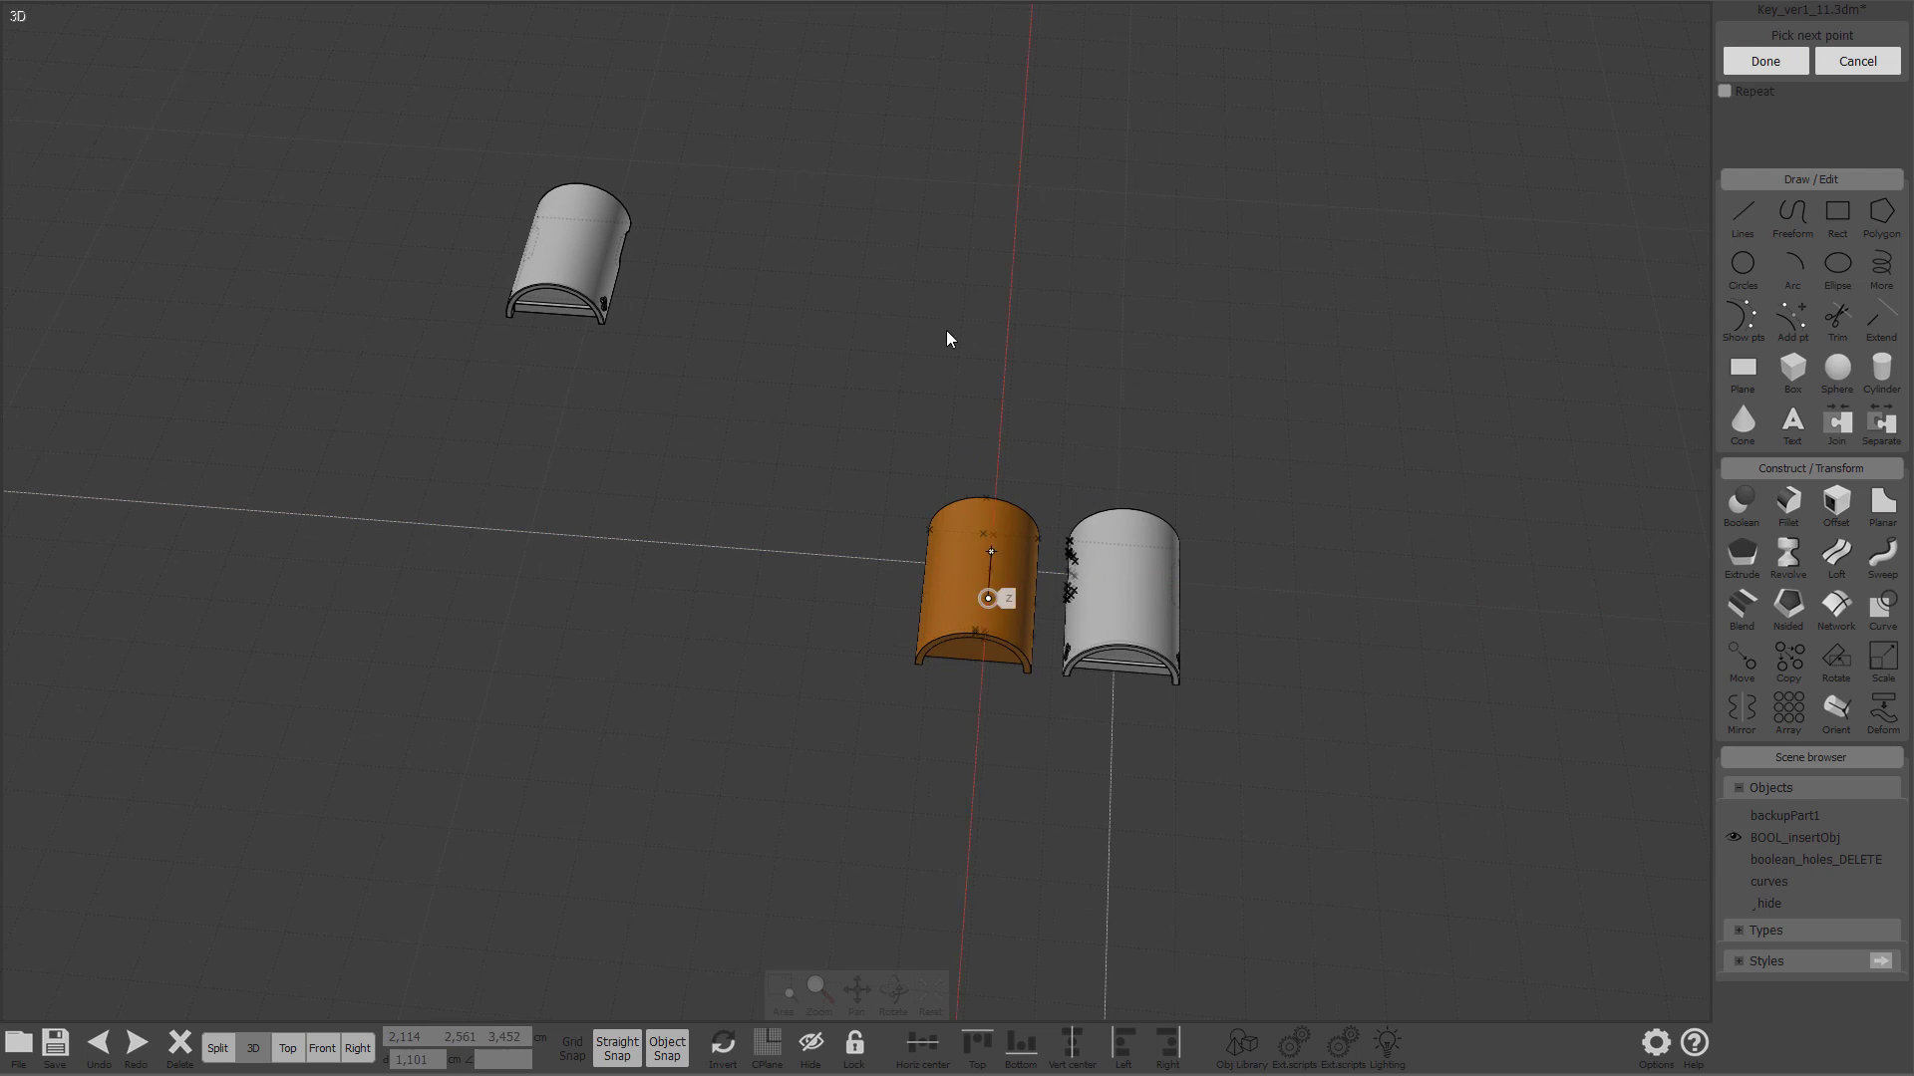
key("Escape")
right_click(917, 529)
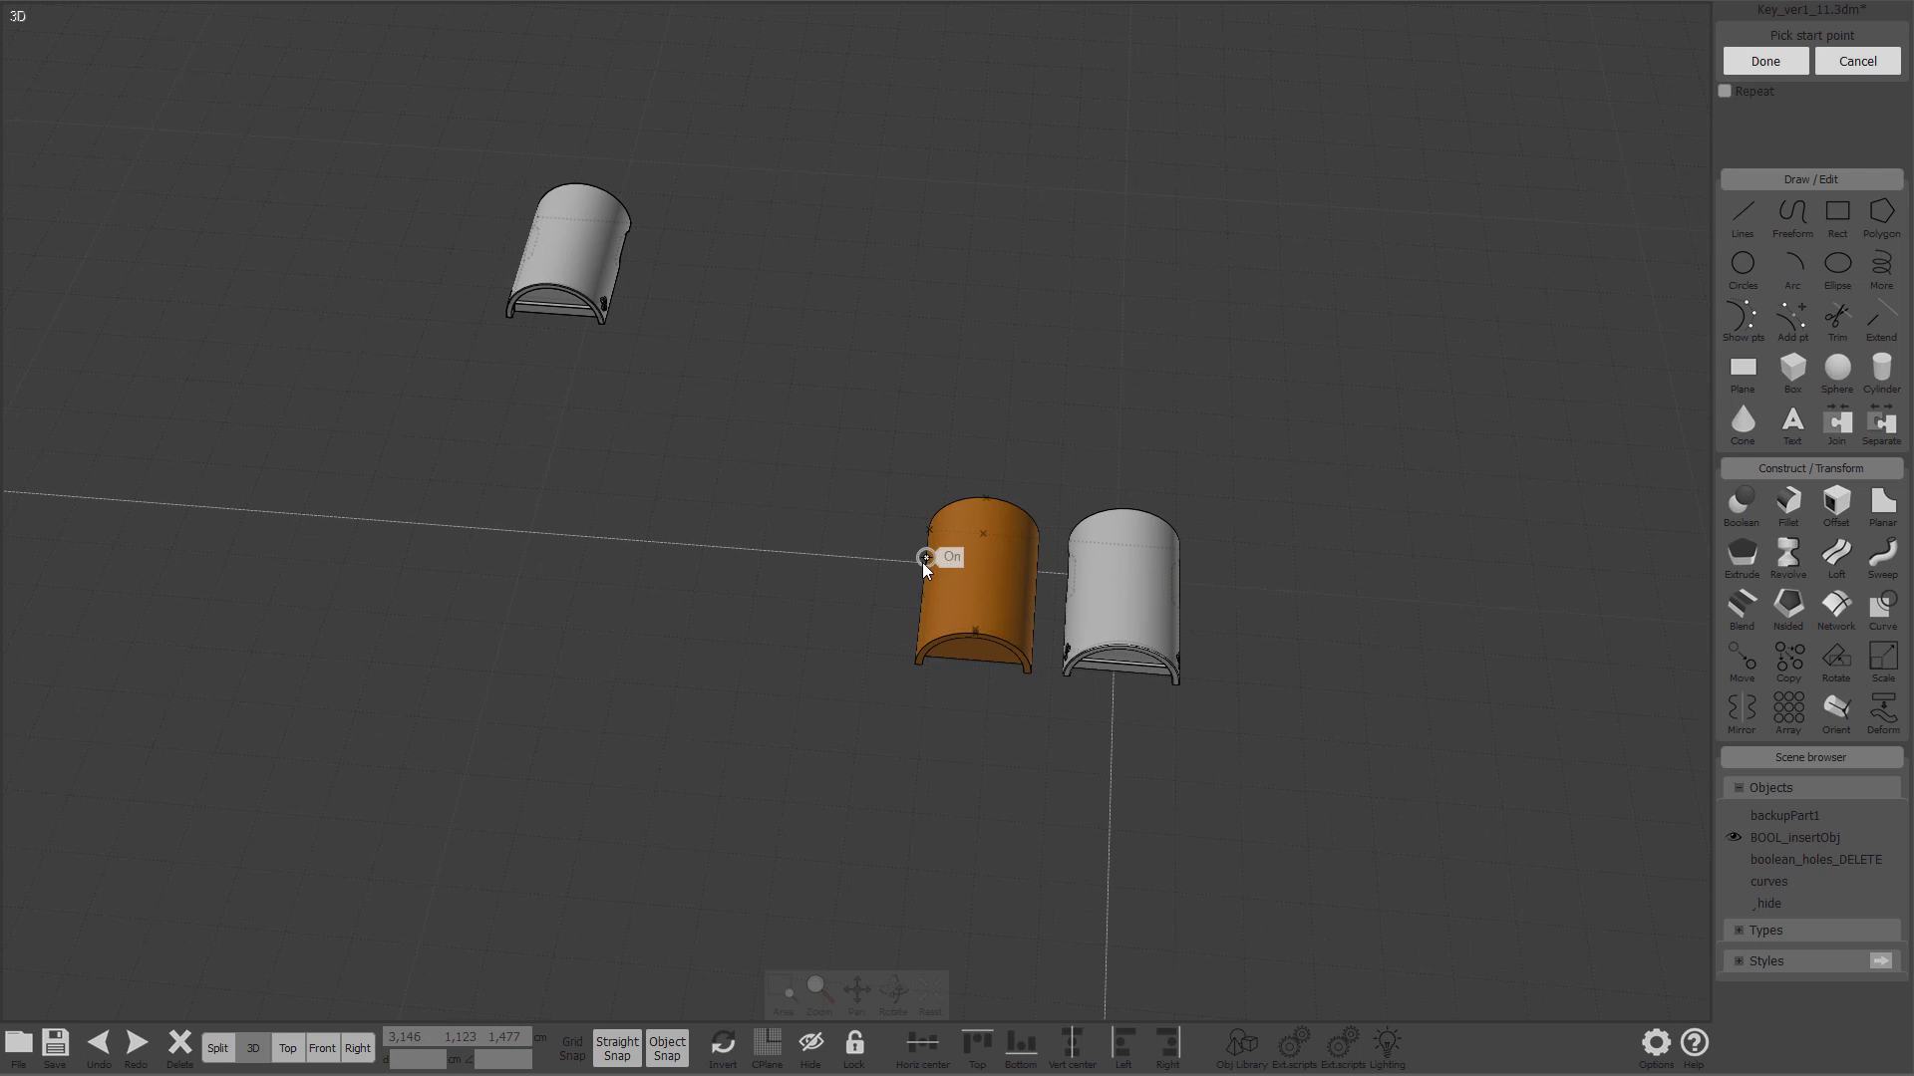
left_click(989, 569)
left_click(742, 268)
Step: Examine the four round side holes and the lower side cutout on the detailed shell
right_click_drag(879, 391, 1169, 444)
scroll(1324, 312, "up", 5)
right_click_drag(1326, 312, 728, 611)
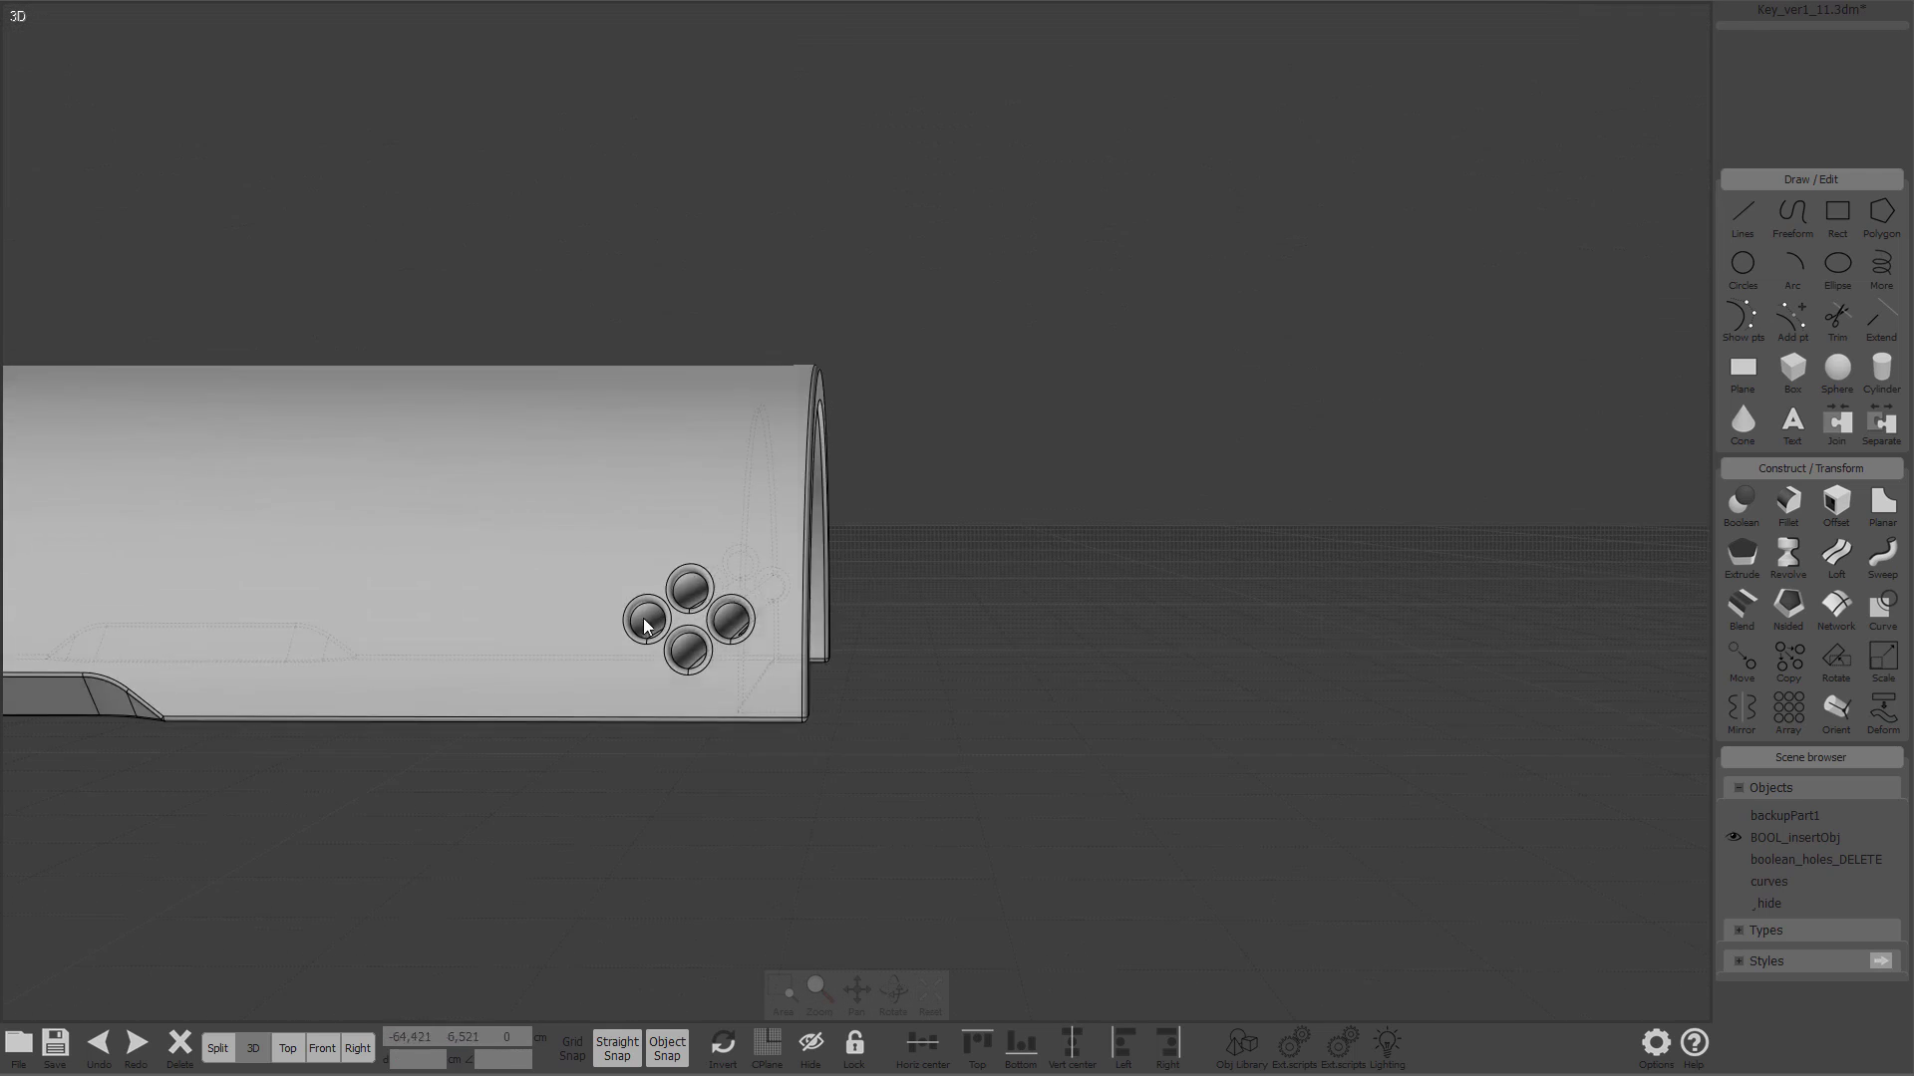
scroll(988, 461, "up", 6)
scroll(1089, 475, "down", 5)
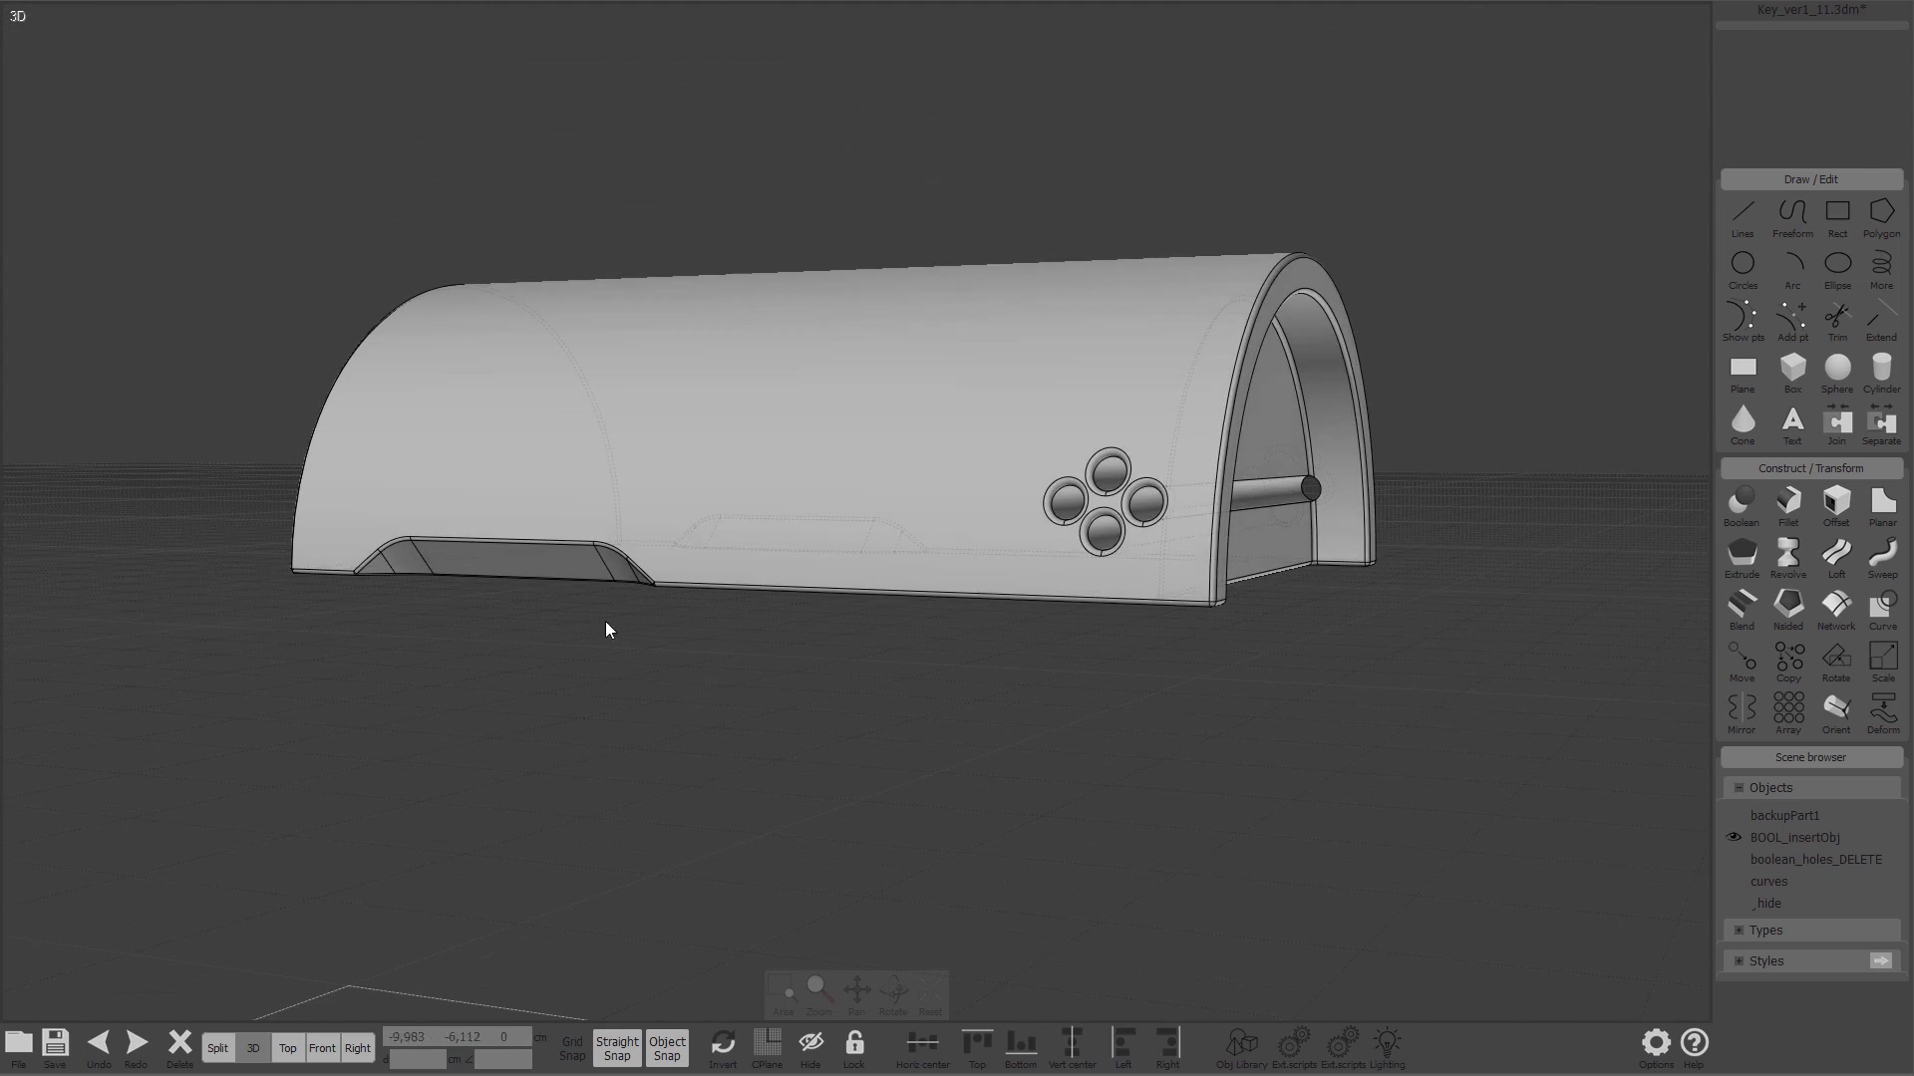
Step: Delete the four cylindrical inner faces of the round side holes that run across the shell
right_click_drag(795, 572, 945, 515)
scroll(839, 551, "up", 5)
scroll(788, 557, "down", 5)
scroll(941, 408, "up", 2)
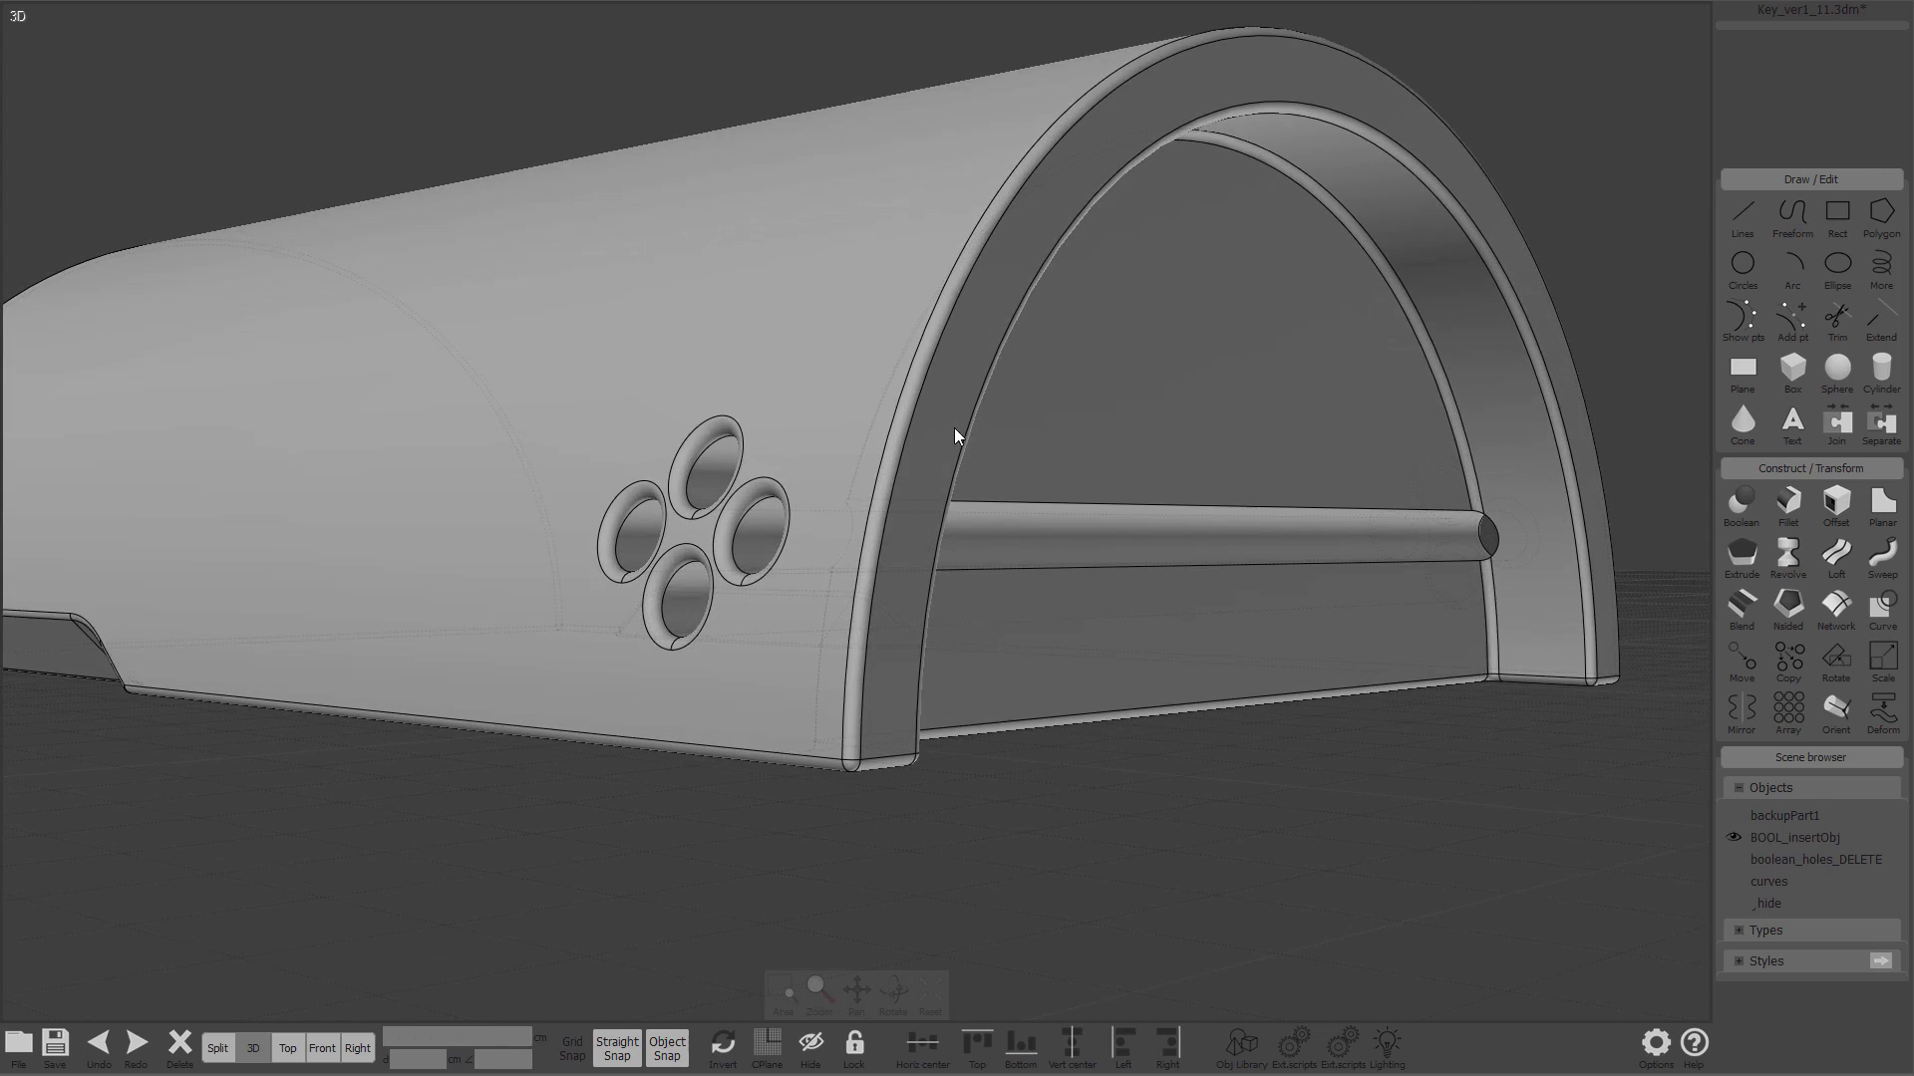
scroll(1002, 477, "up", 4)
left_click(1017, 538)
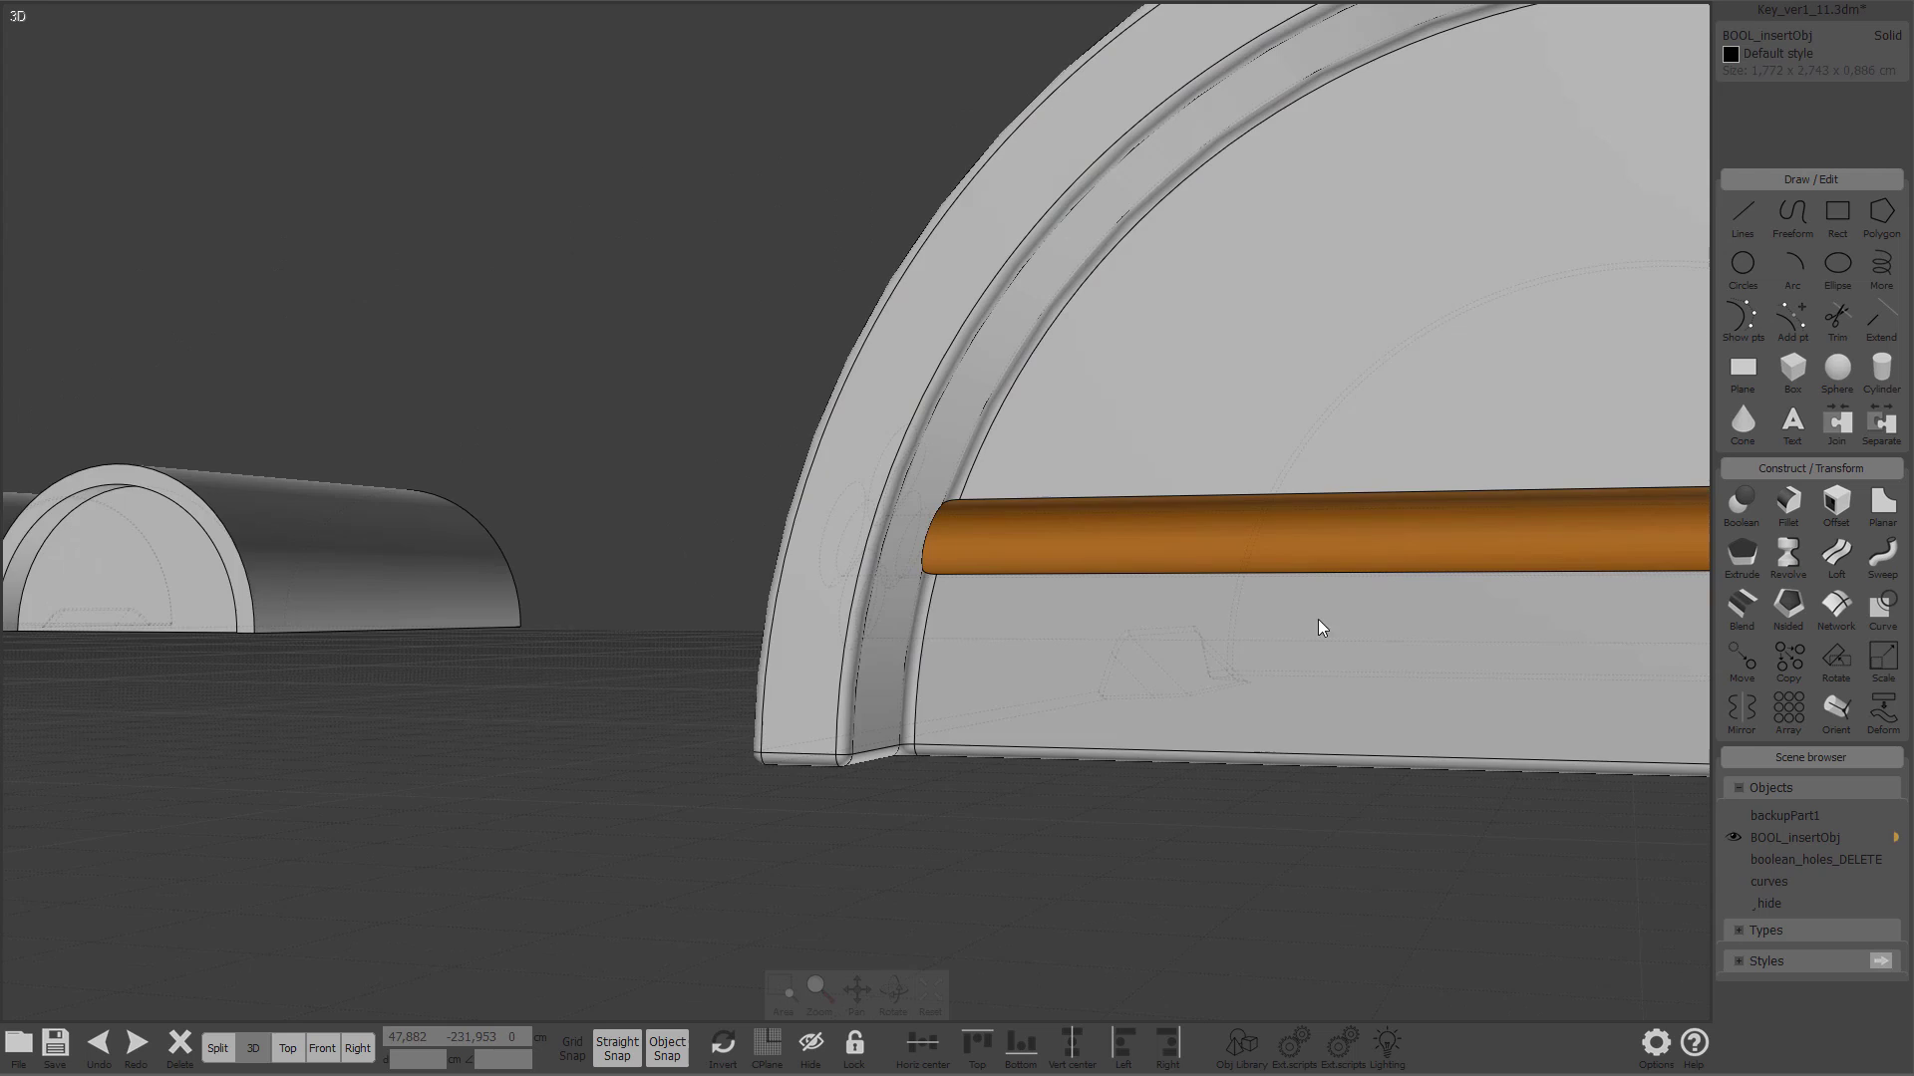
right_click_drag(1318, 619, 855, 597)
scroll(856, 597, "down", 5)
right_click_drag(935, 528, 716, 552)
scroll(715, 552, "up", 4)
right_click_drag(1042, 462, 969, 391)
scroll(897, 429, "up", 3)
left_click(833, 483)
left_click(1024, 337)
left_click(971, 597)
scroll(970, 597, "down", 3)
right_click_drag(970, 597, 1253, 628)
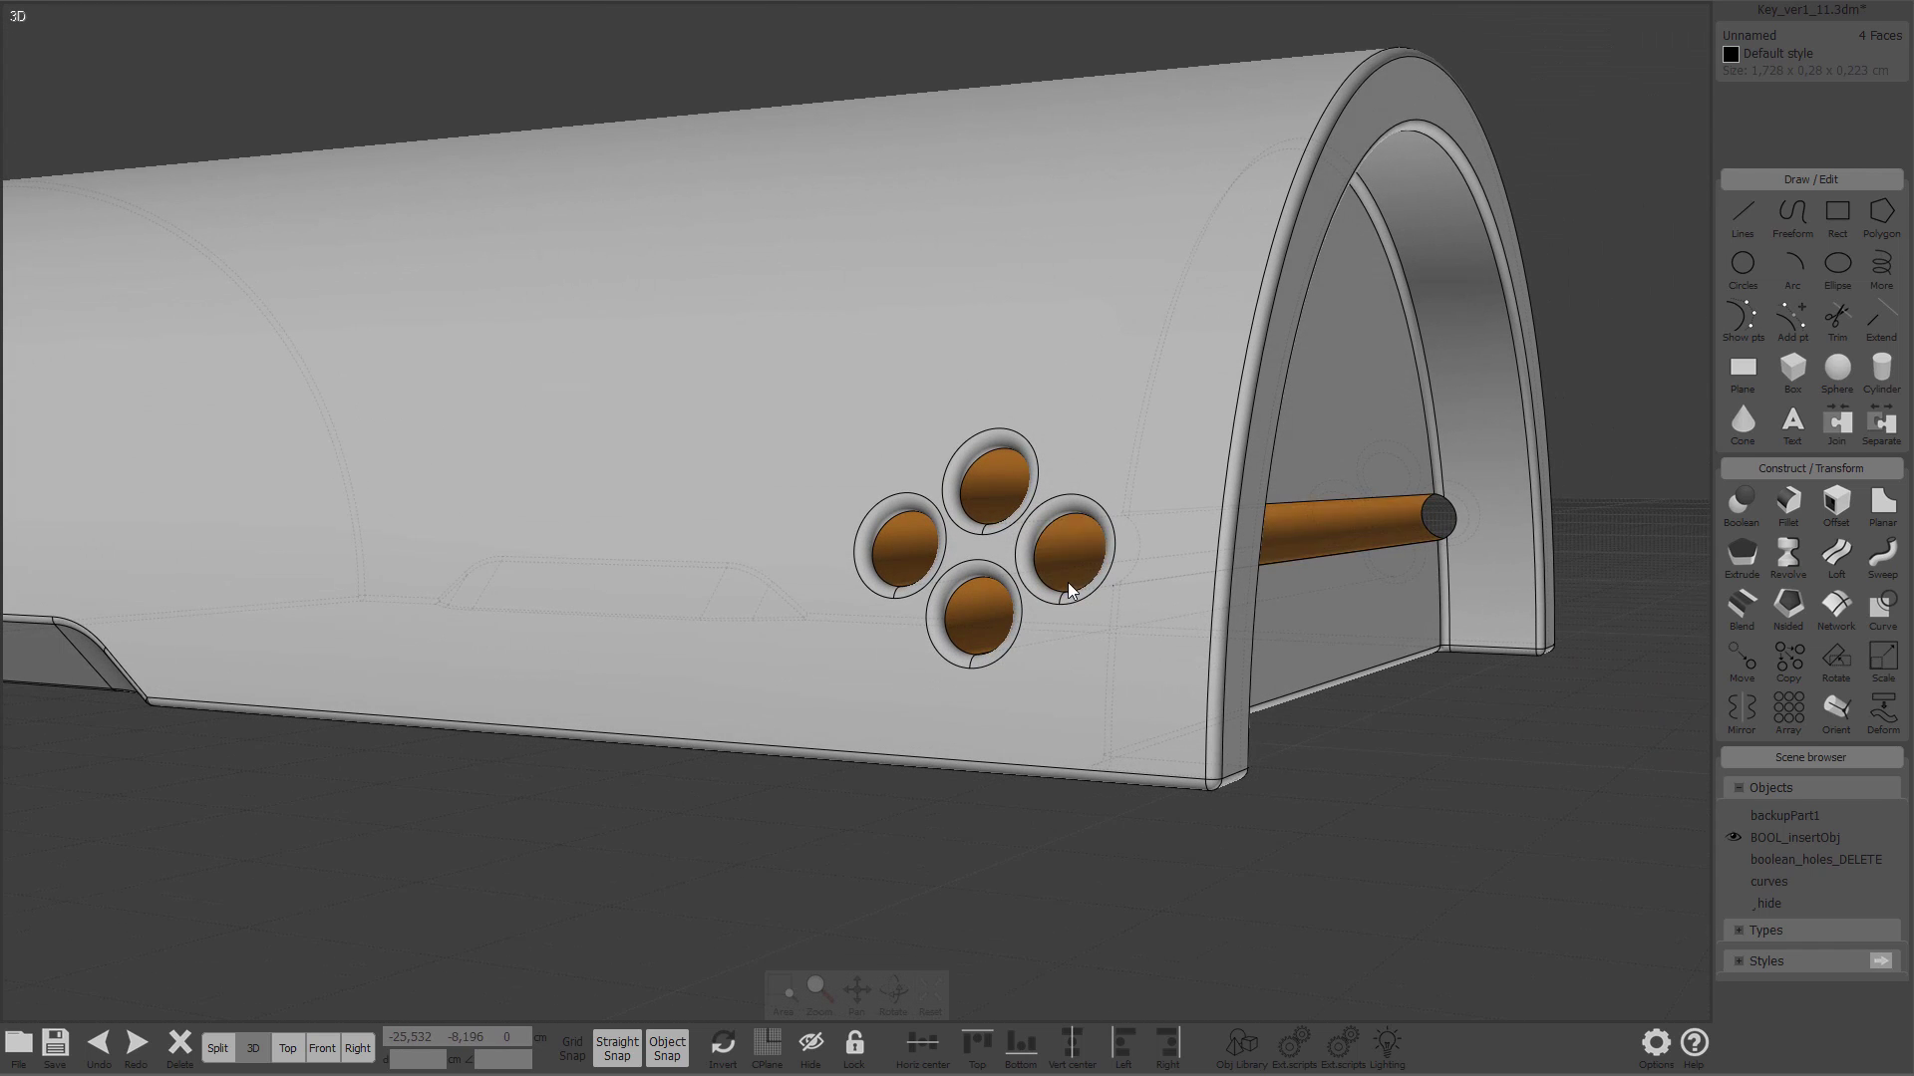
key("Delete")
Step: Delete the eight rounded rim faces surrounding the round holes on both sides of the shell
right_click_drag(1016, 561, 791, 382)
scroll(790, 383, "up", 3)
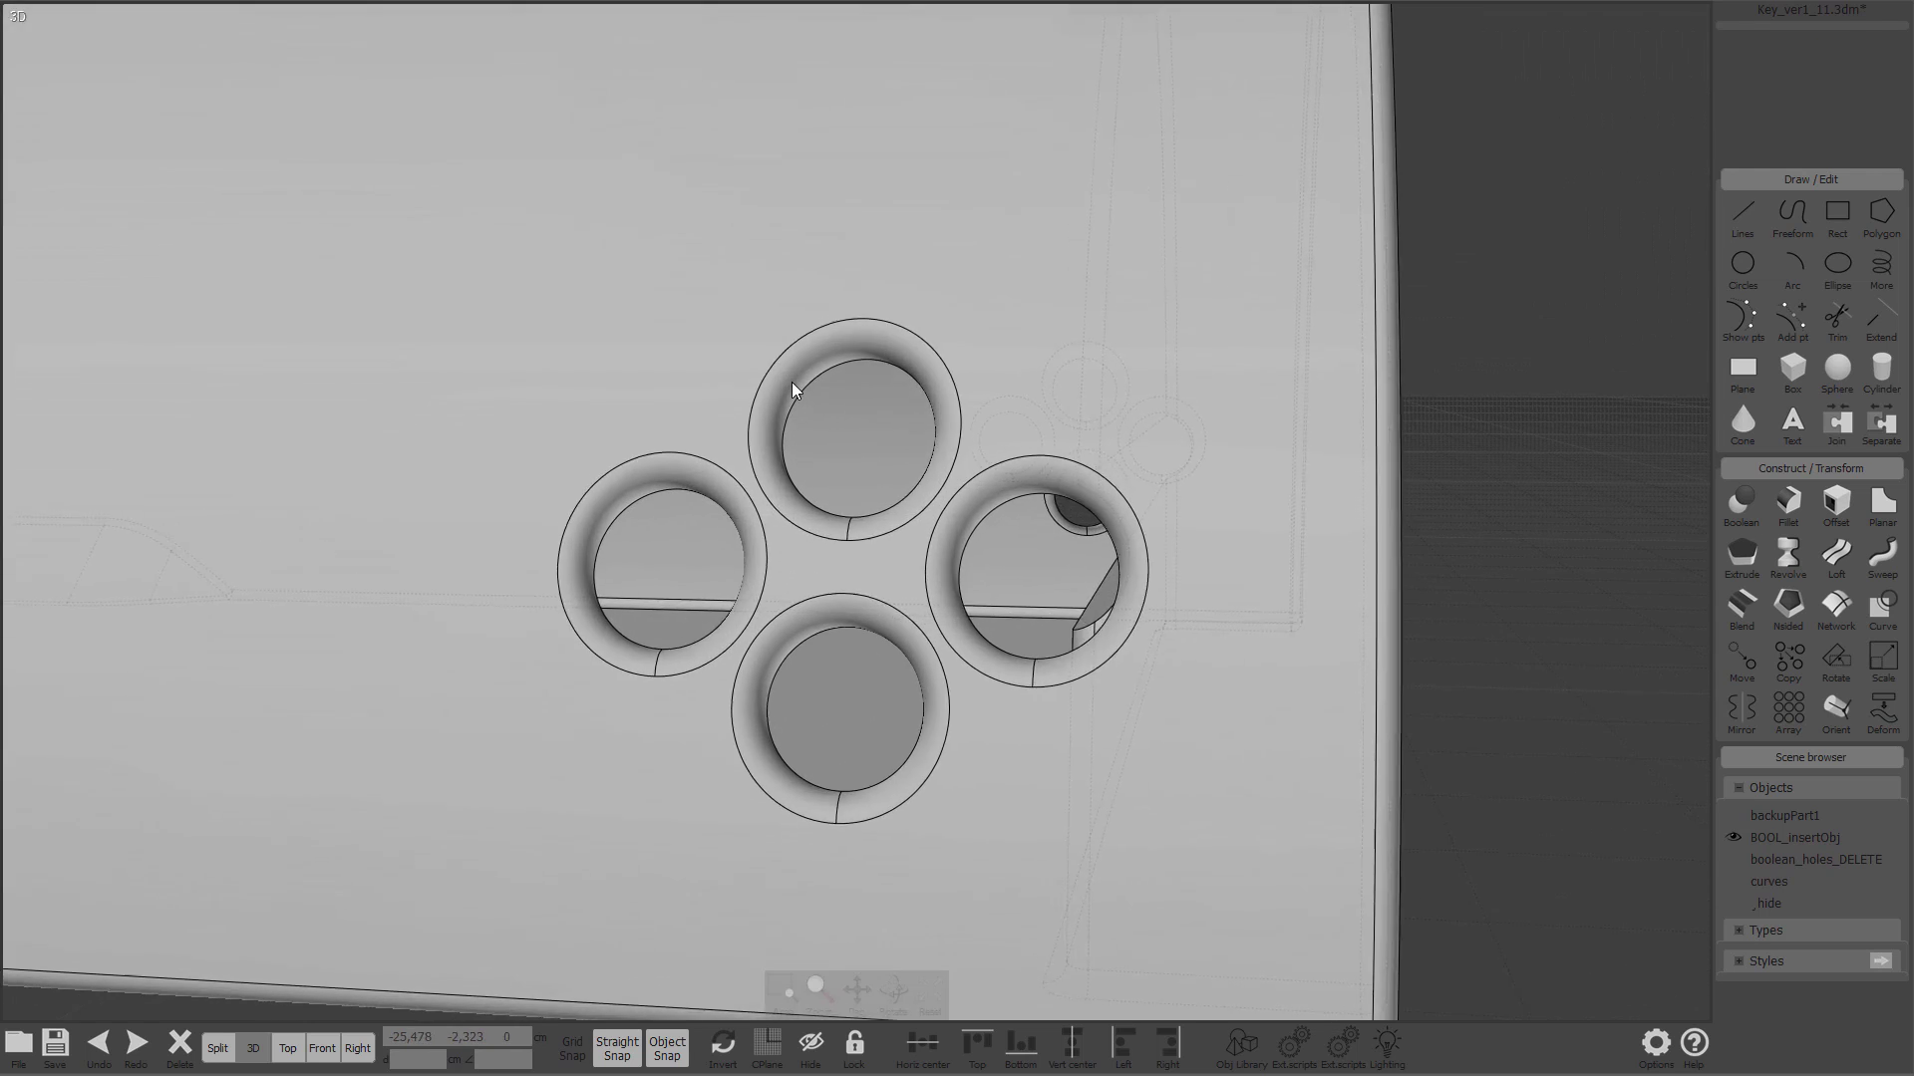
left_click(785, 374)
scroll(844, 406, "down", 3)
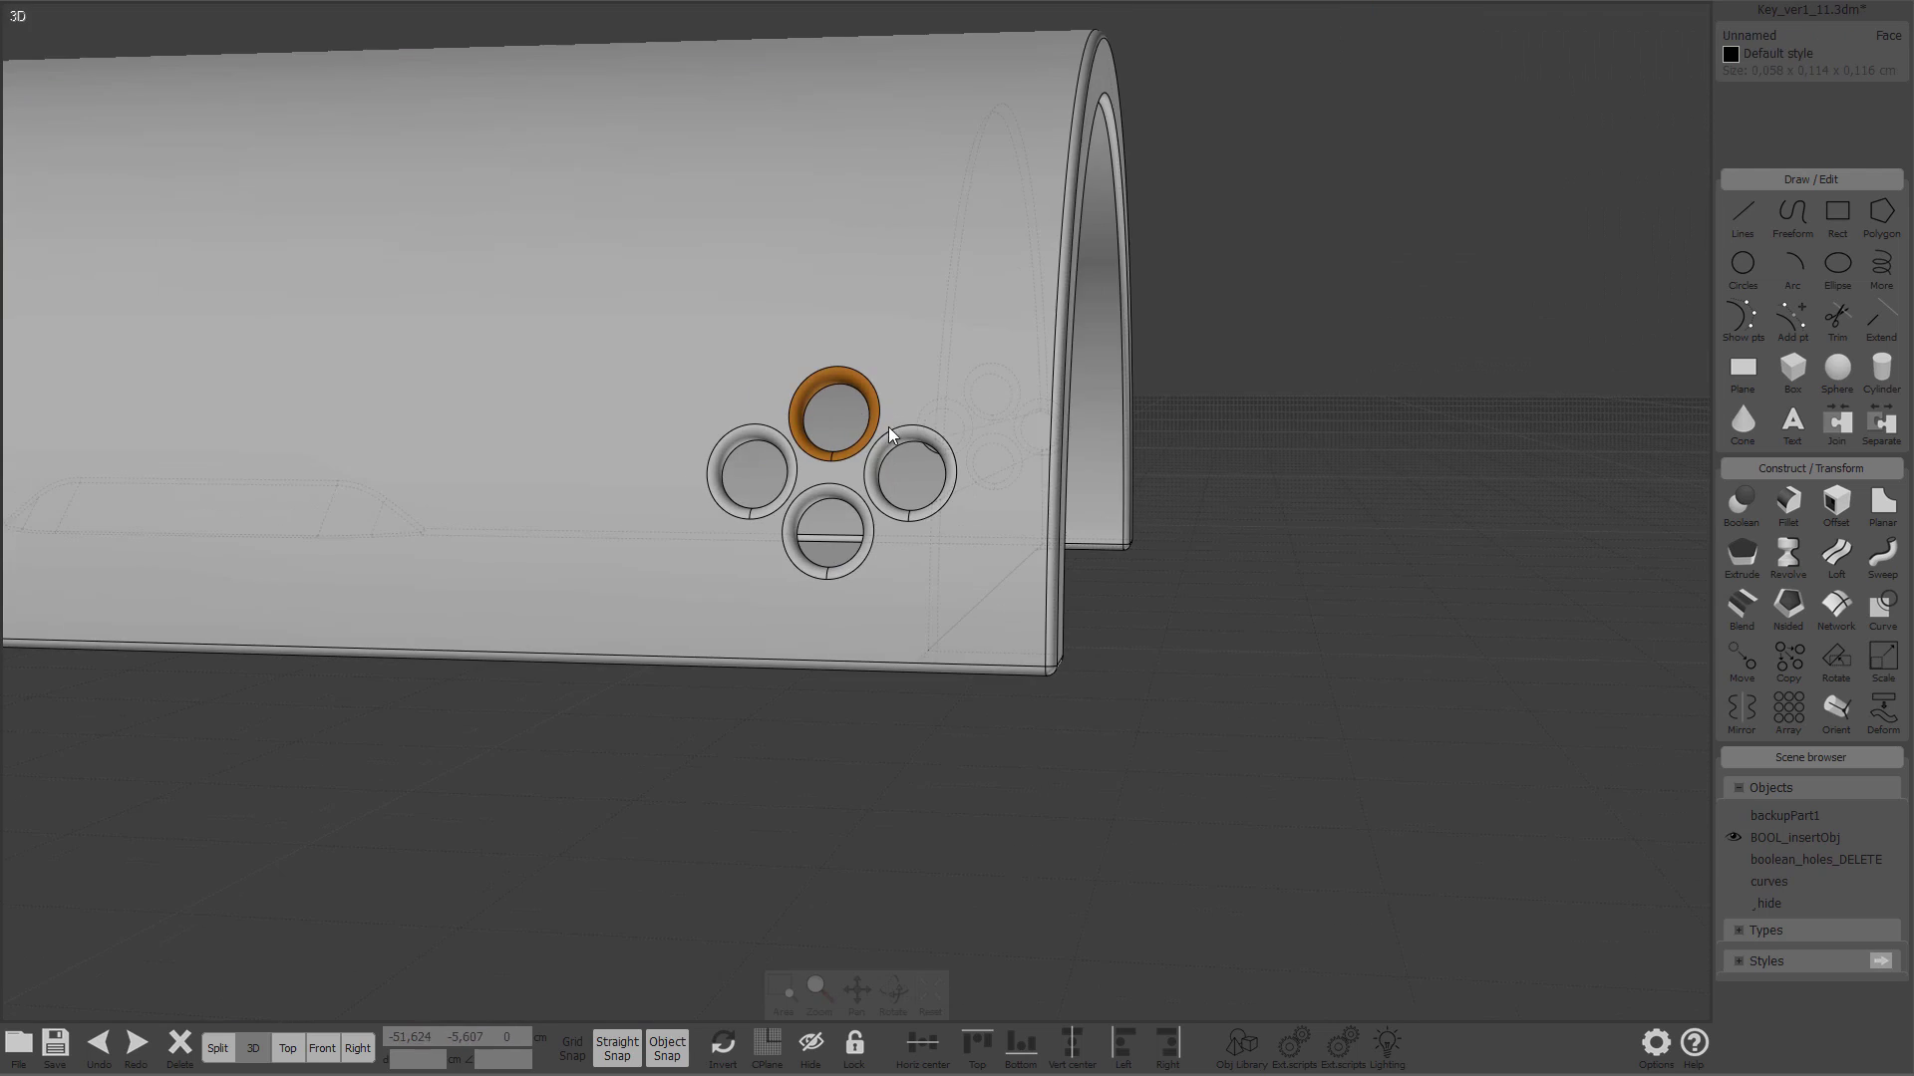
key("Tab")
key("F4")
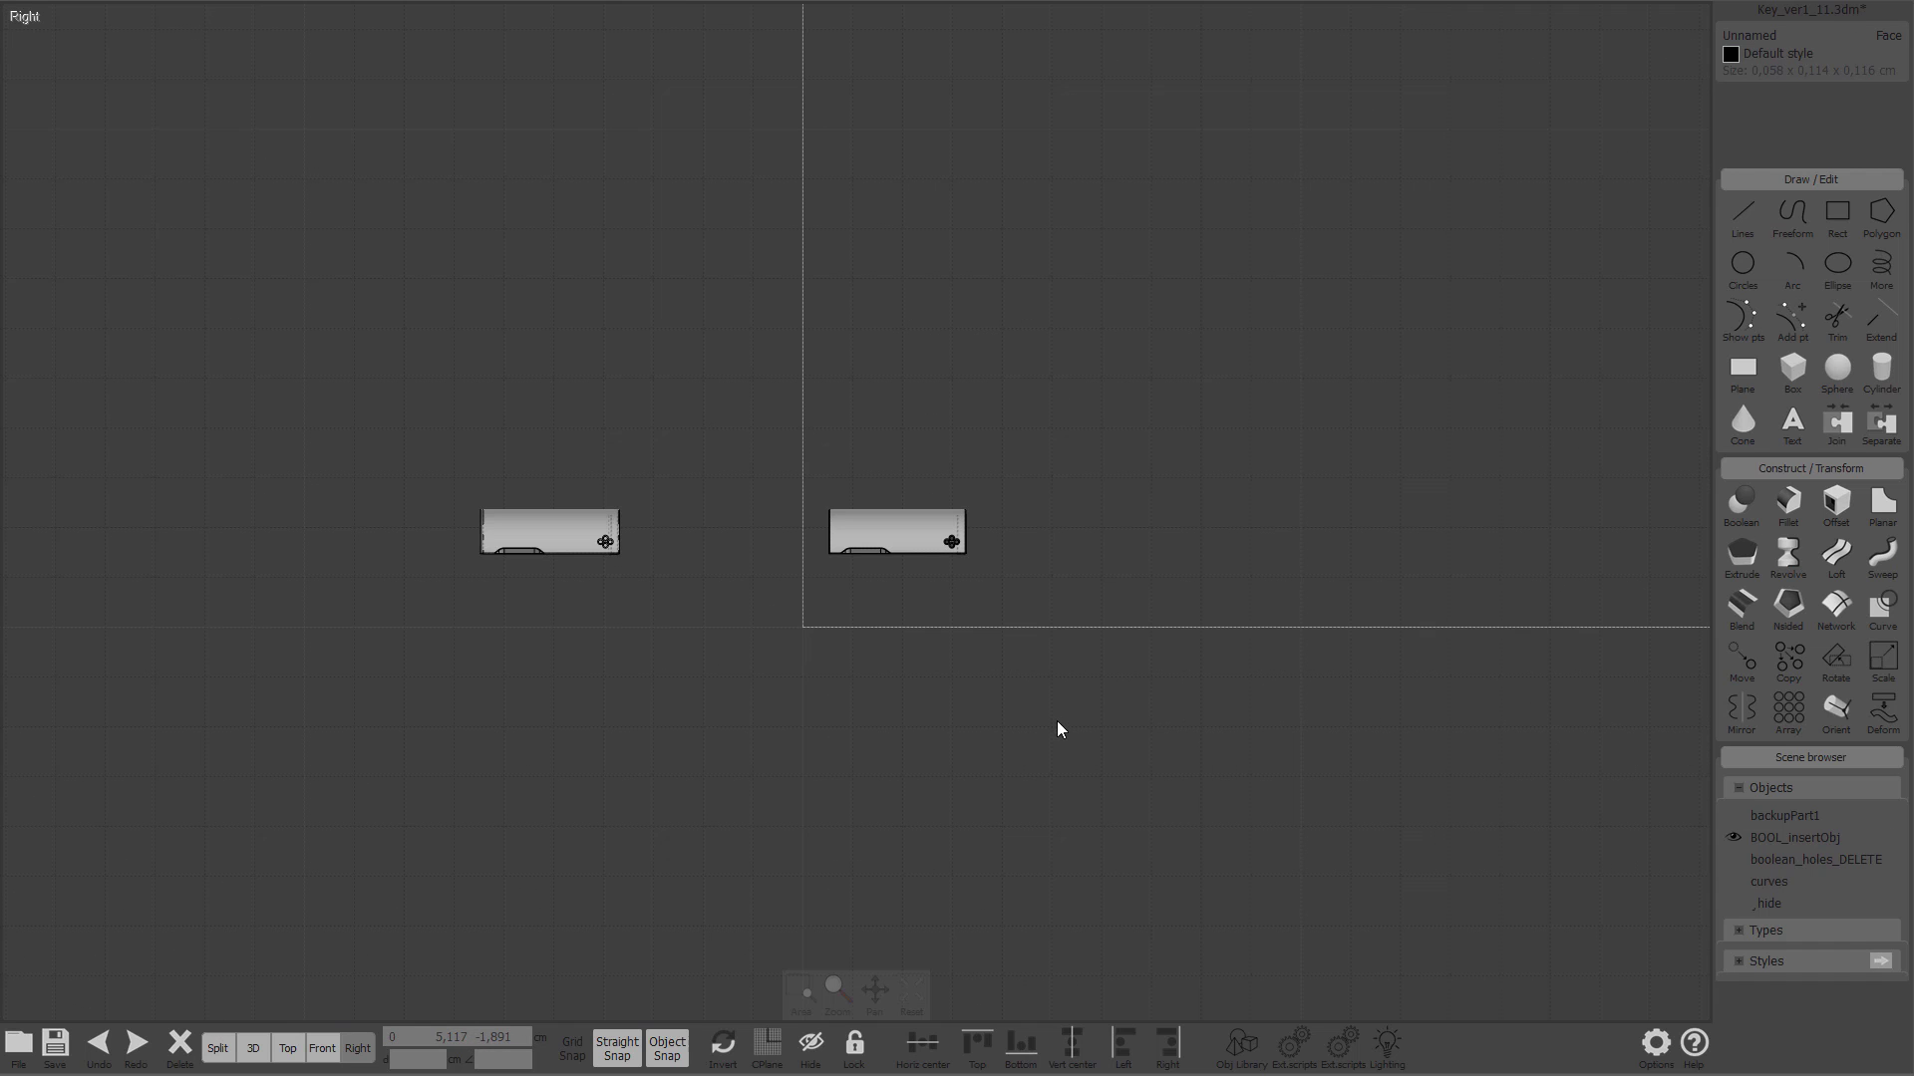
scroll(849, 375, "up", 6)
scroll(1076, 441, "down", 3)
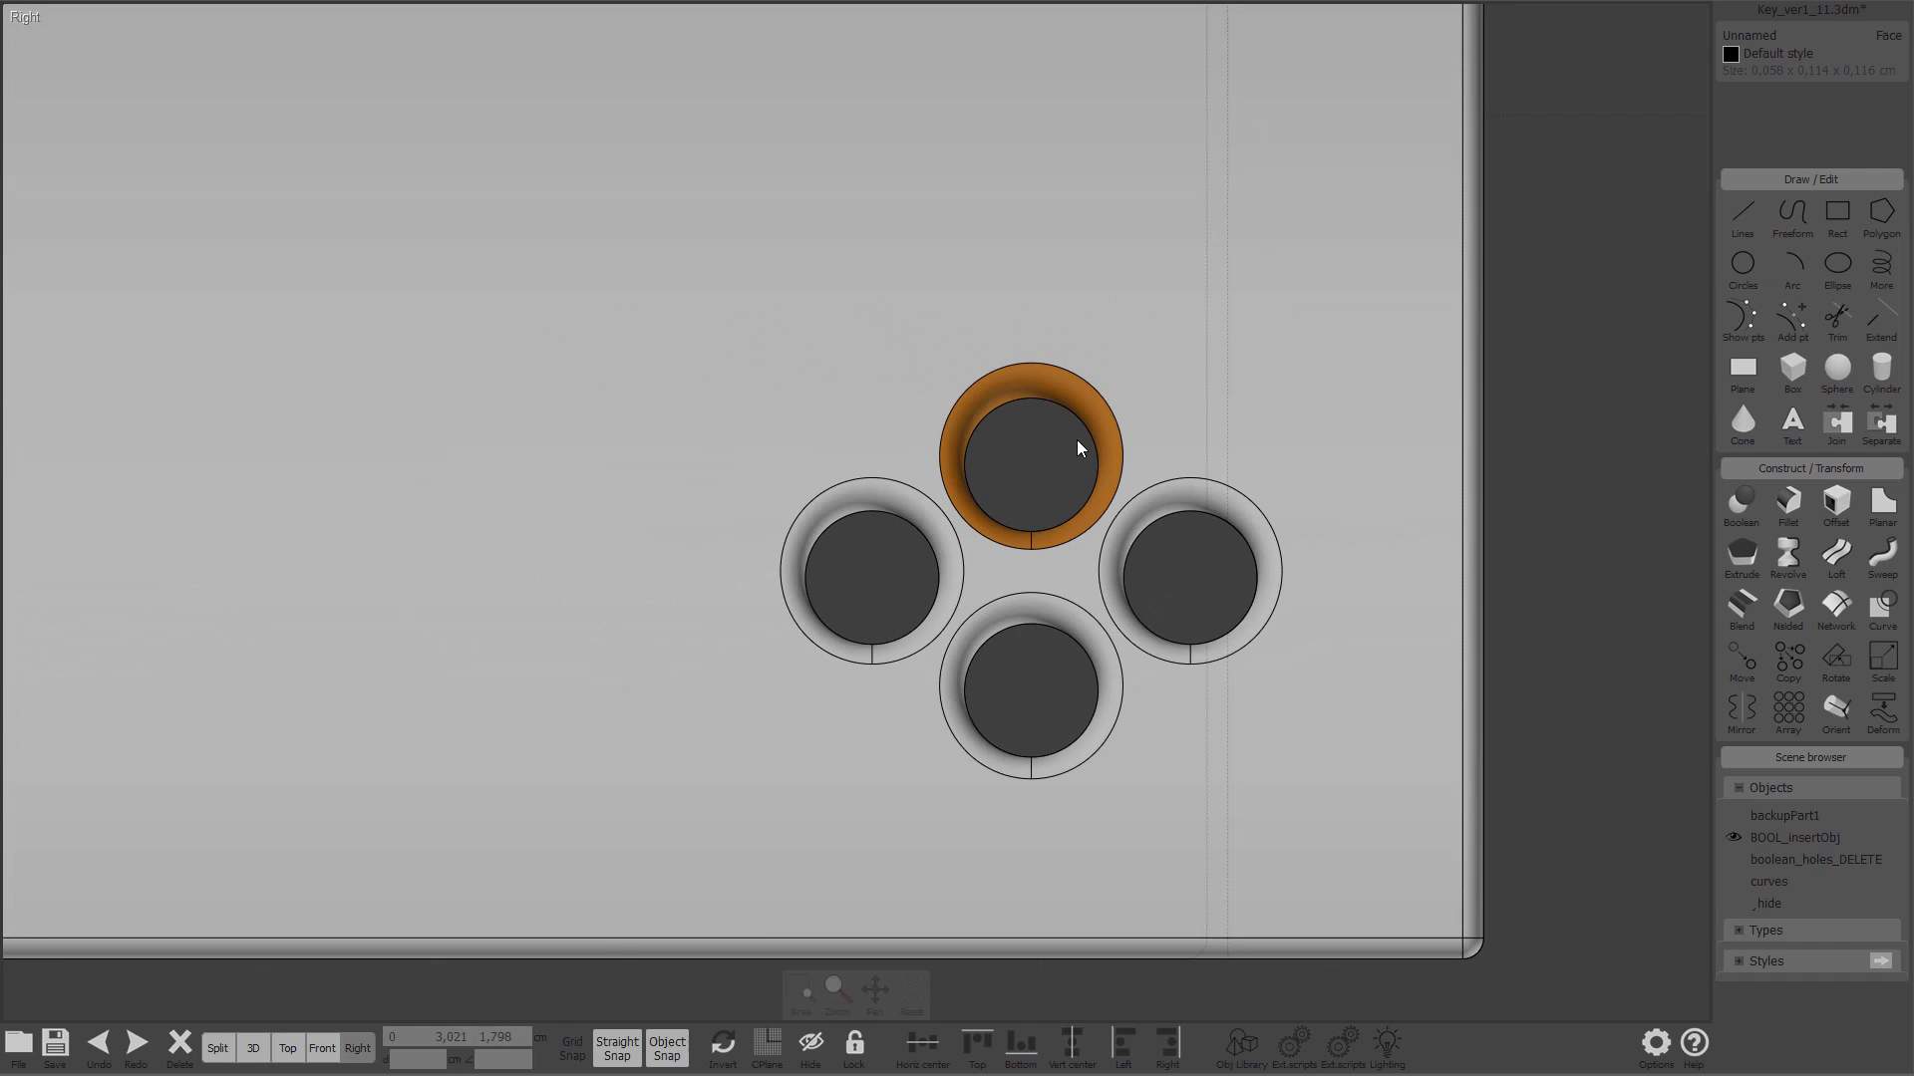
scroll(1076, 446, "down", 2)
left_click_drag(787, 364, 1224, 682)
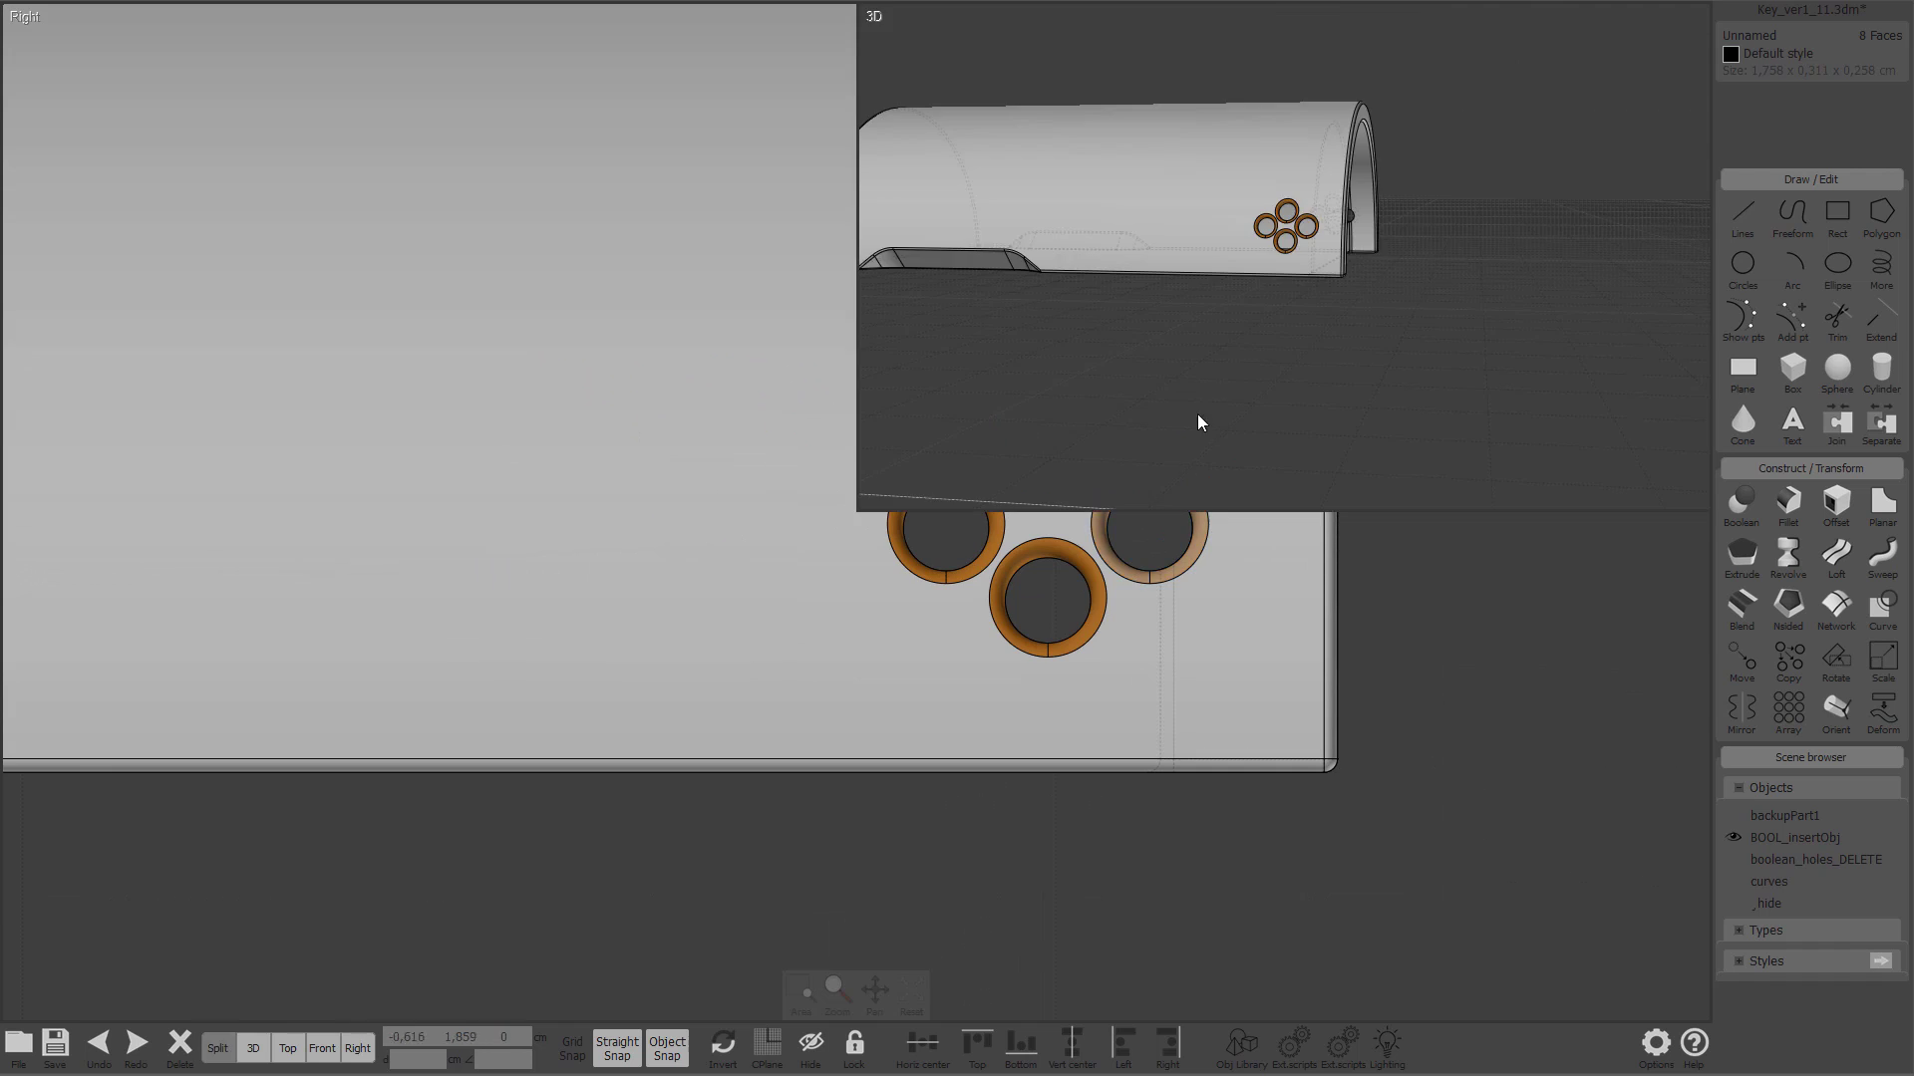
right_click_drag(1182, 436, 827, 450)
key("Delete")
Step: Delete the circular edges of the four round openings on each side so the shell's surface closes over
scroll(835, 294, "up", 4)
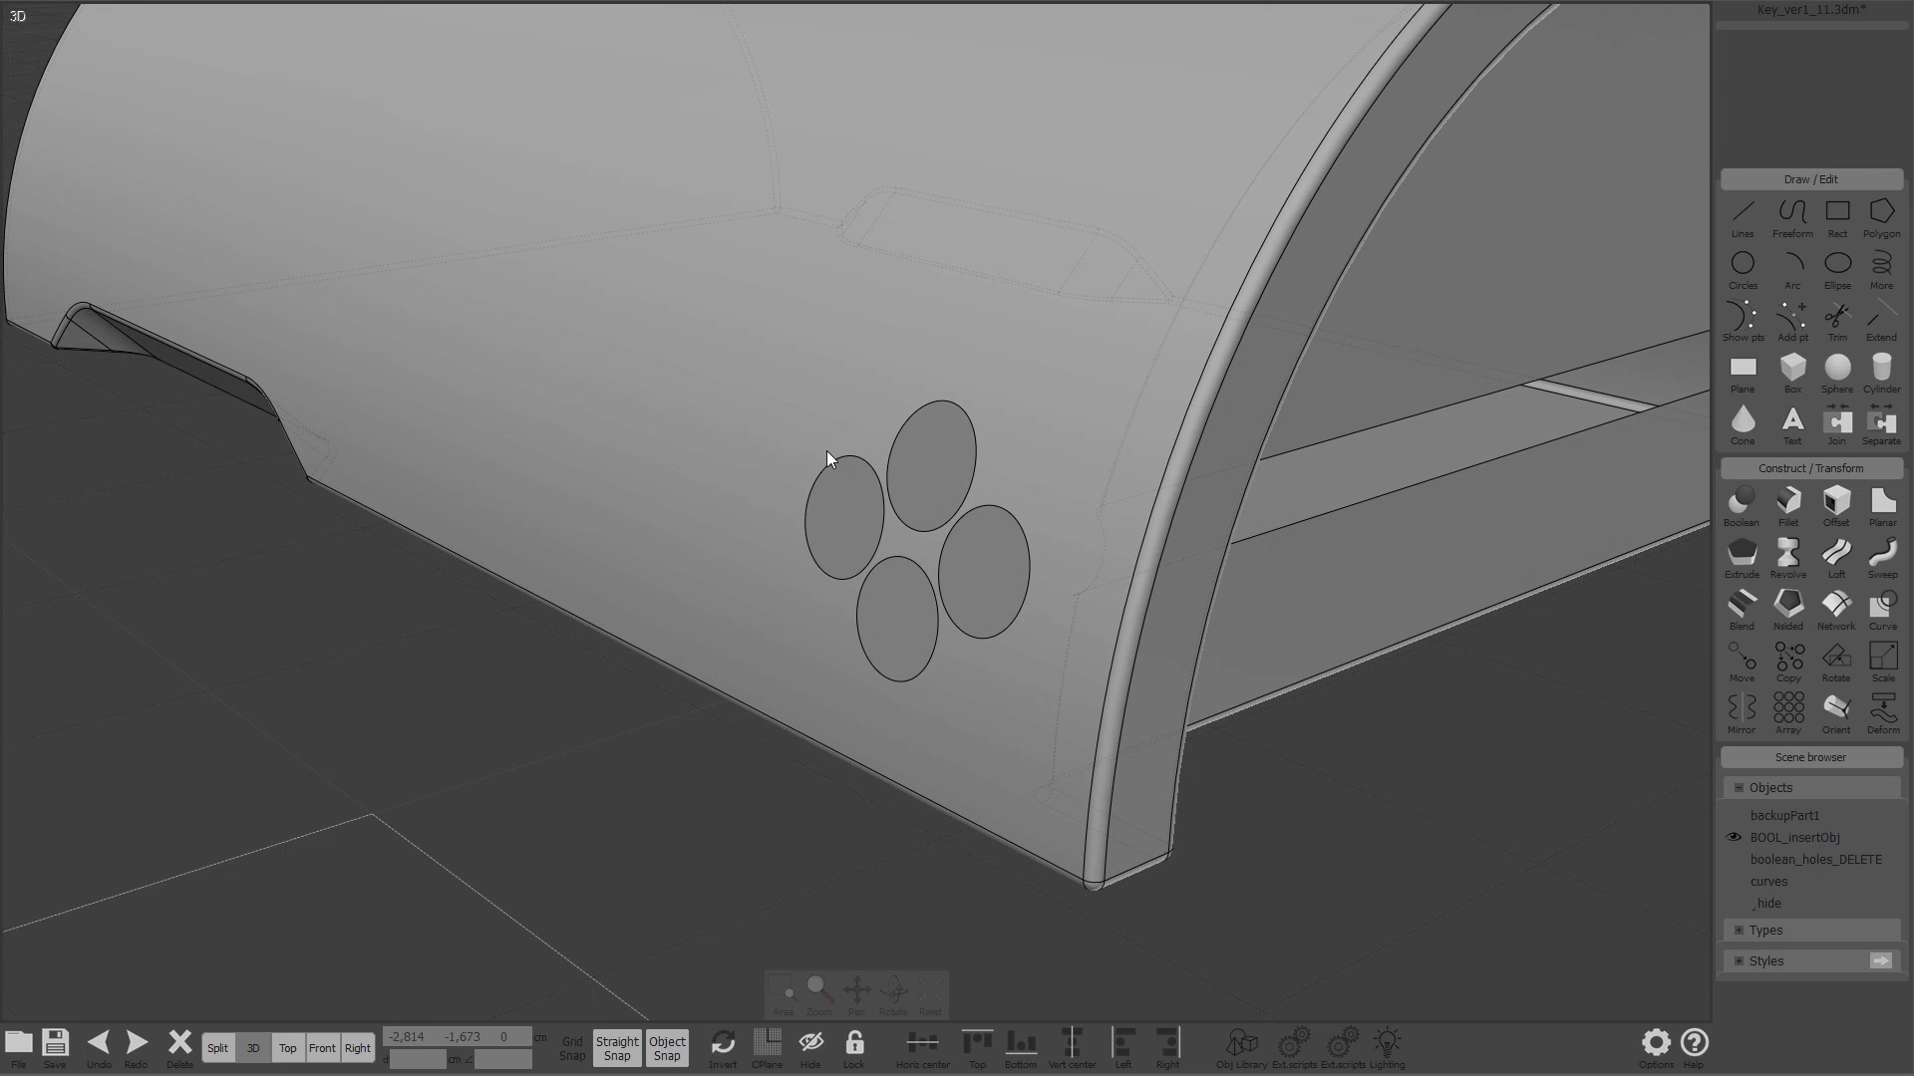
left_click(815, 484)
left_click(815, 484)
left_click(909, 429)
left_click(919, 562)
right_click_drag(918, 563, 1112, 489)
left_click(1190, 492)
left_click(1188, 501)
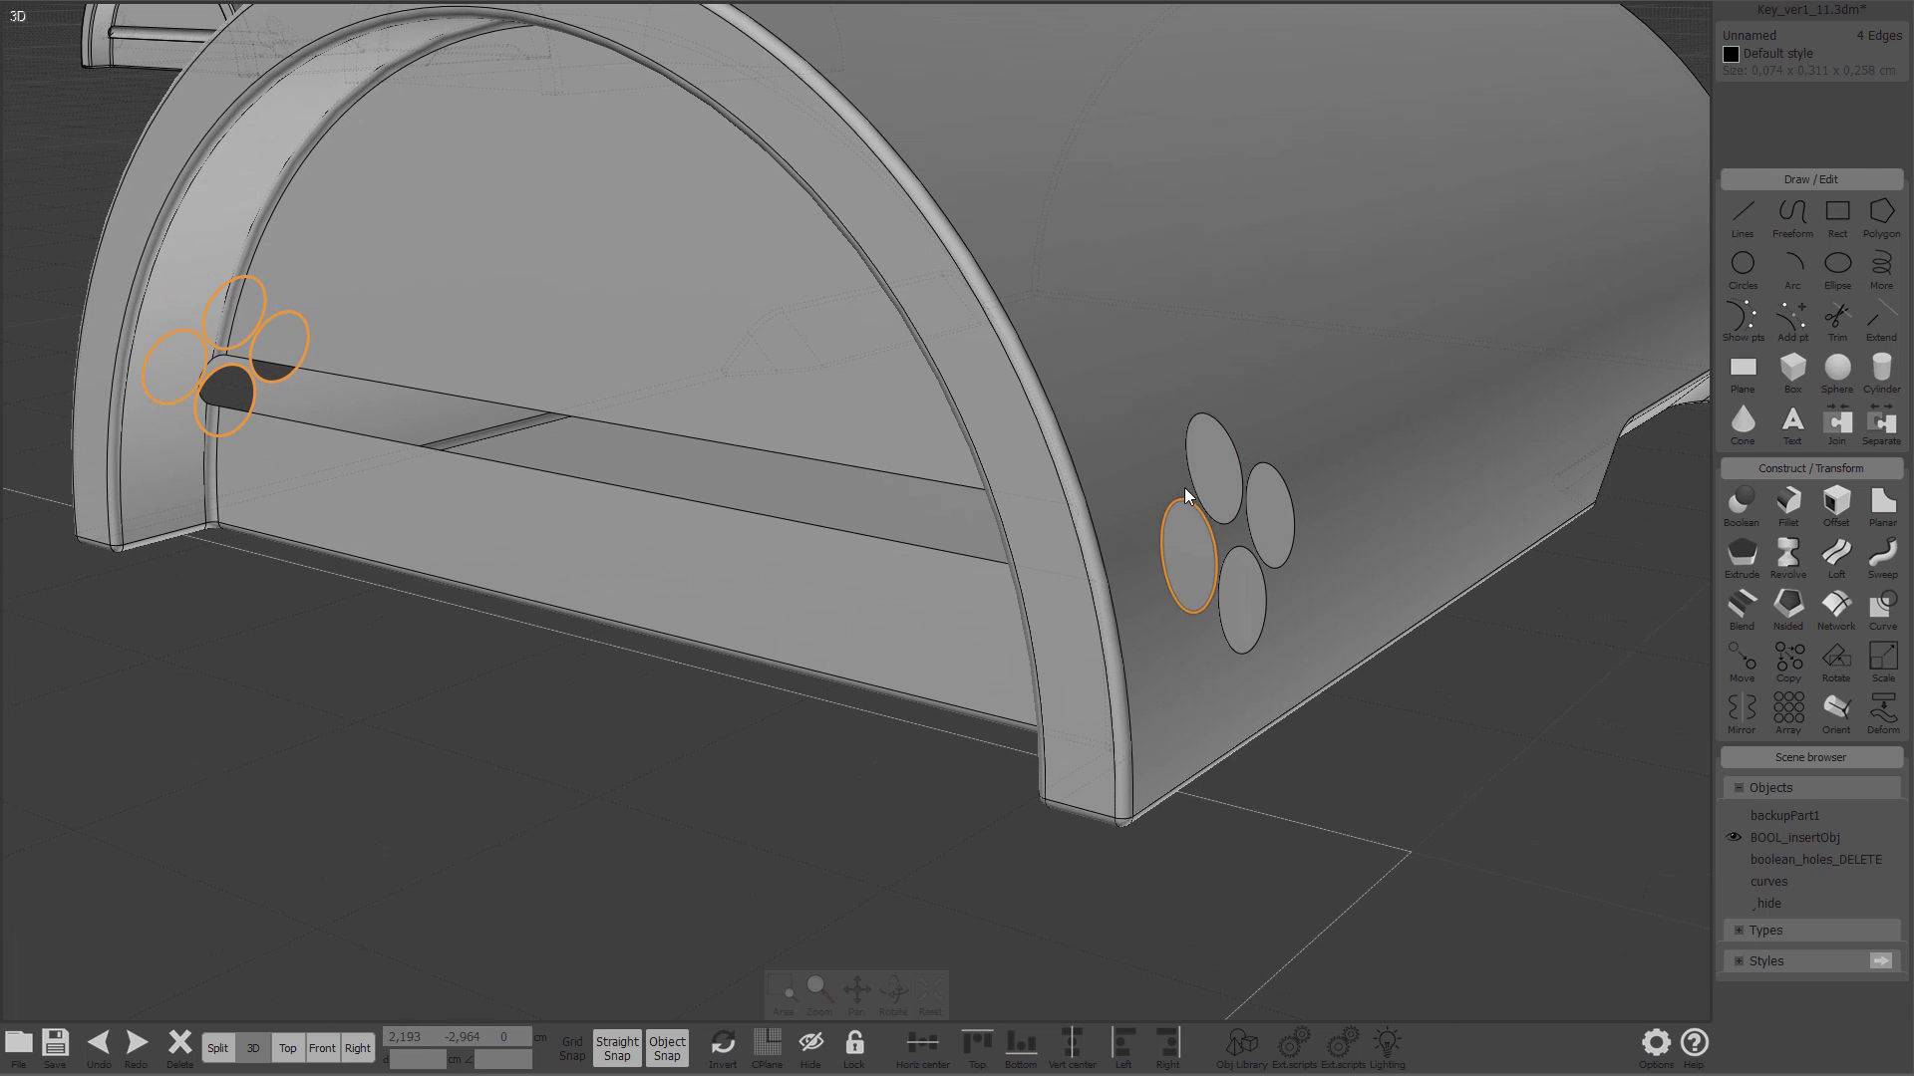
left_click(1247, 528)
left_click(1239, 543)
right_click_drag(1240, 540, 1068, 445)
key("Delete")
Step: Show the boolean_holes_DELETE object and move its drilled cylinder away from the insert shell
scroll(1308, 433, "down", 5)
right_click_drag(1305, 433, 1322, 784)
scroll(1695, 860, "down", 3)
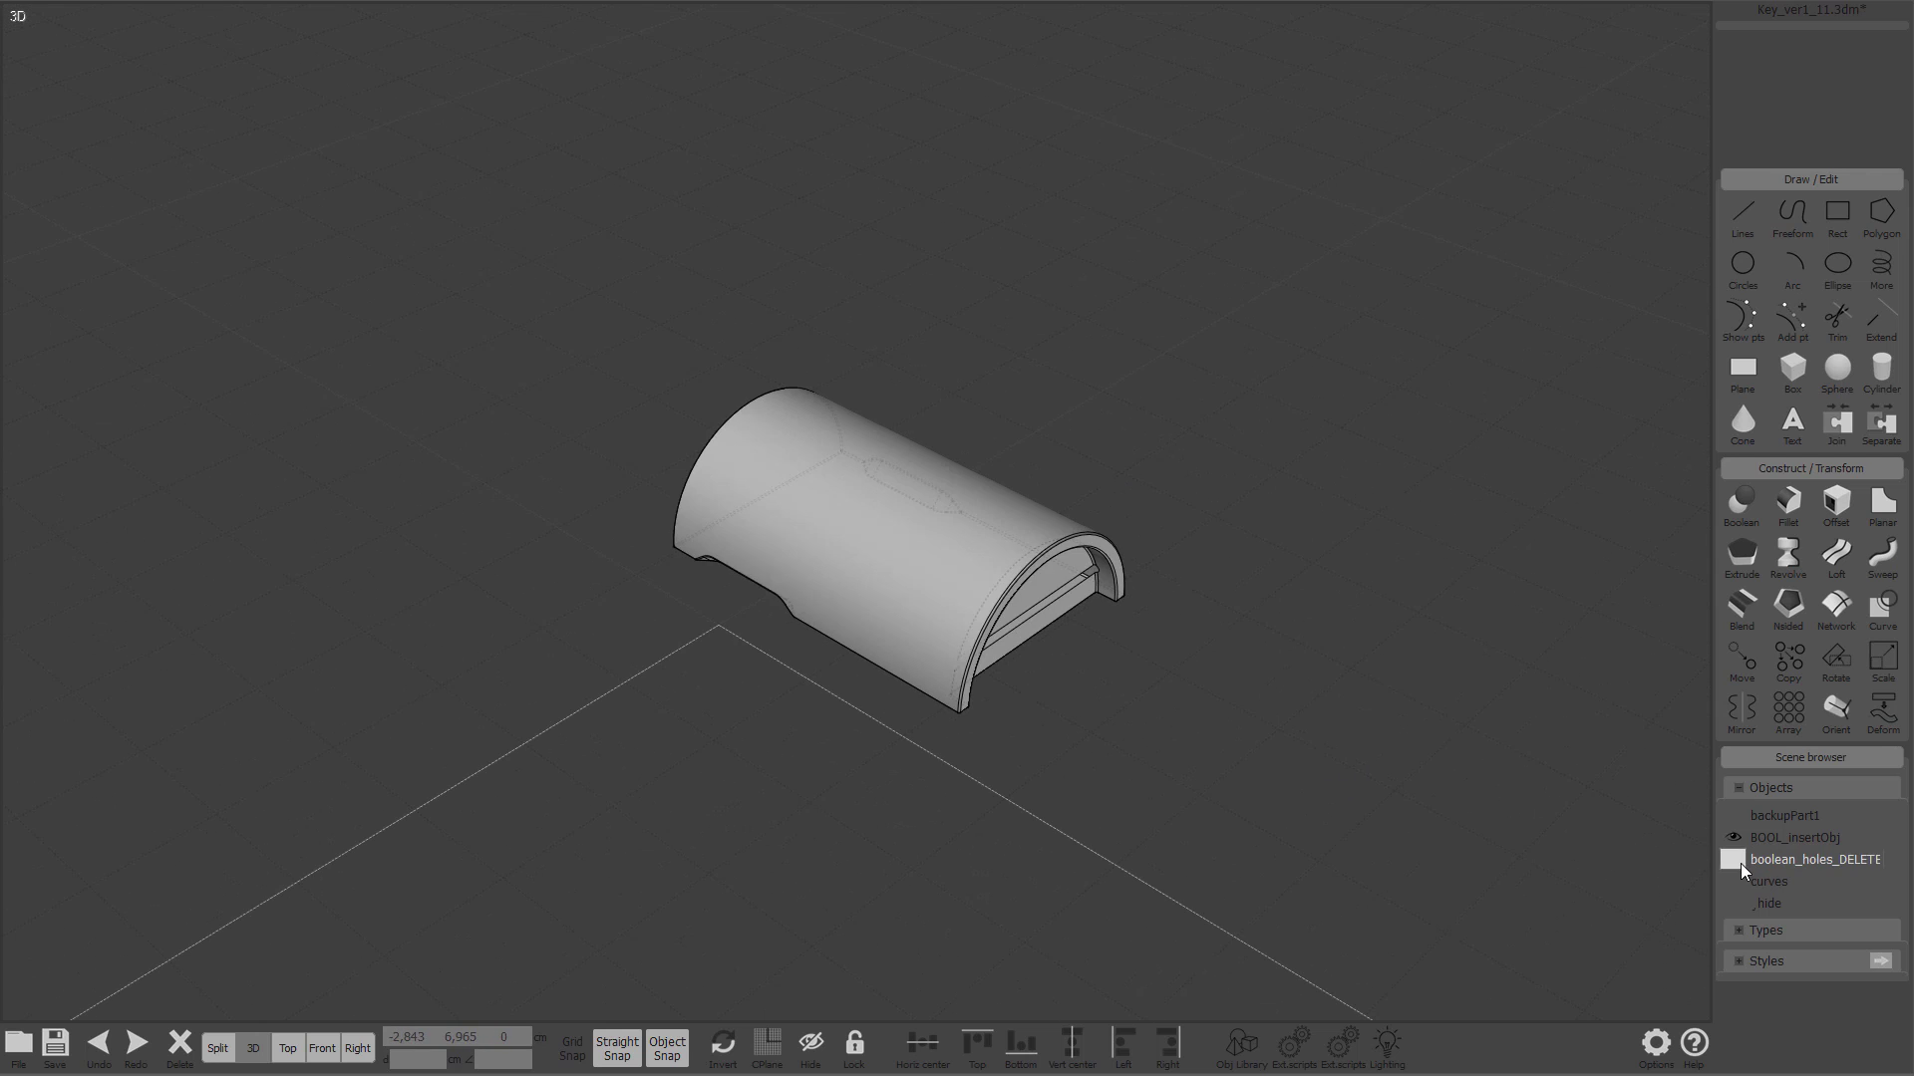
left_click(1735, 860)
right_click_drag(1296, 699, 836, 725)
left_click(984, 701)
right_click_drag(984, 700, 1212, 692)
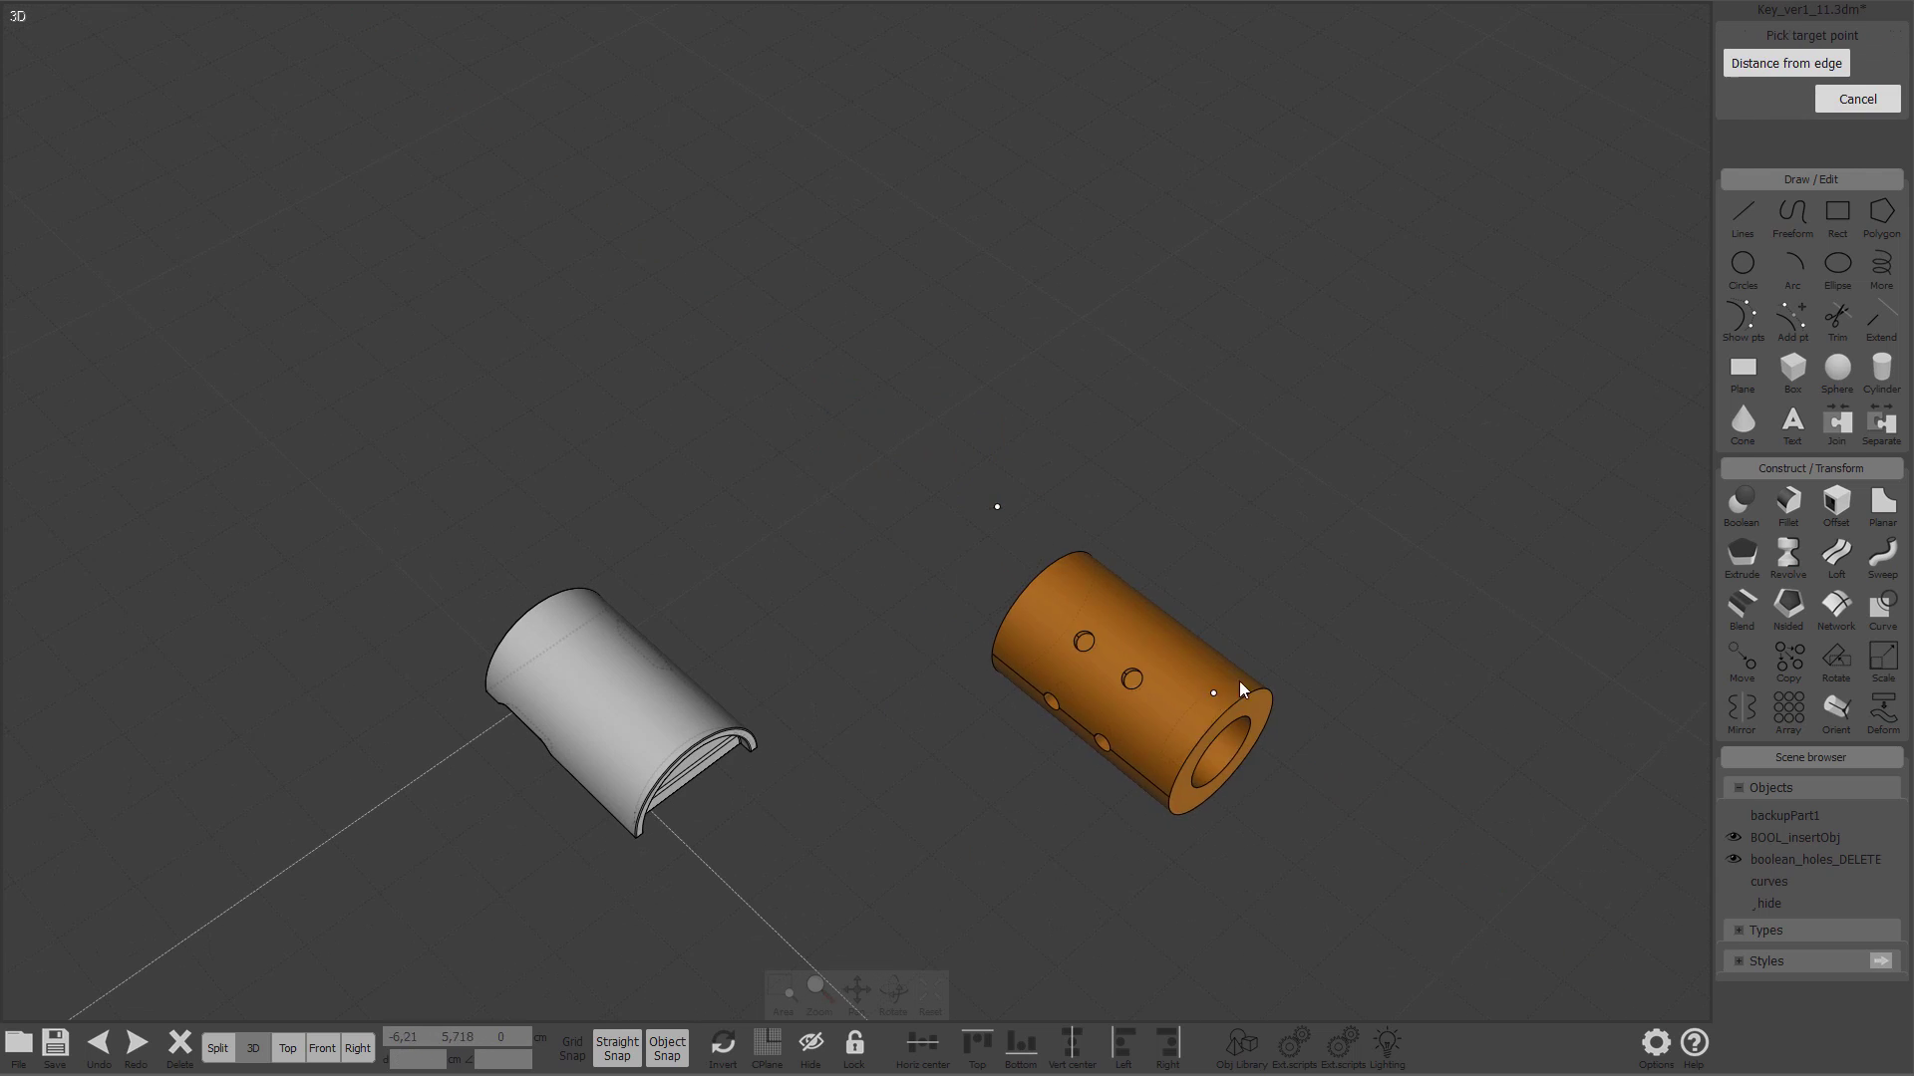
left_click(1213, 693)
Step: Remove the large bore in the cylinder's end by deleting its floor face, wall face and circular opening edge
right_click_drag(1363, 628, 1136, 522)
scroll(1136, 531, "up", 6)
right_click_drag(1473, 523, 987, 535)
right_click_drag(956, 638, 1113, 531)
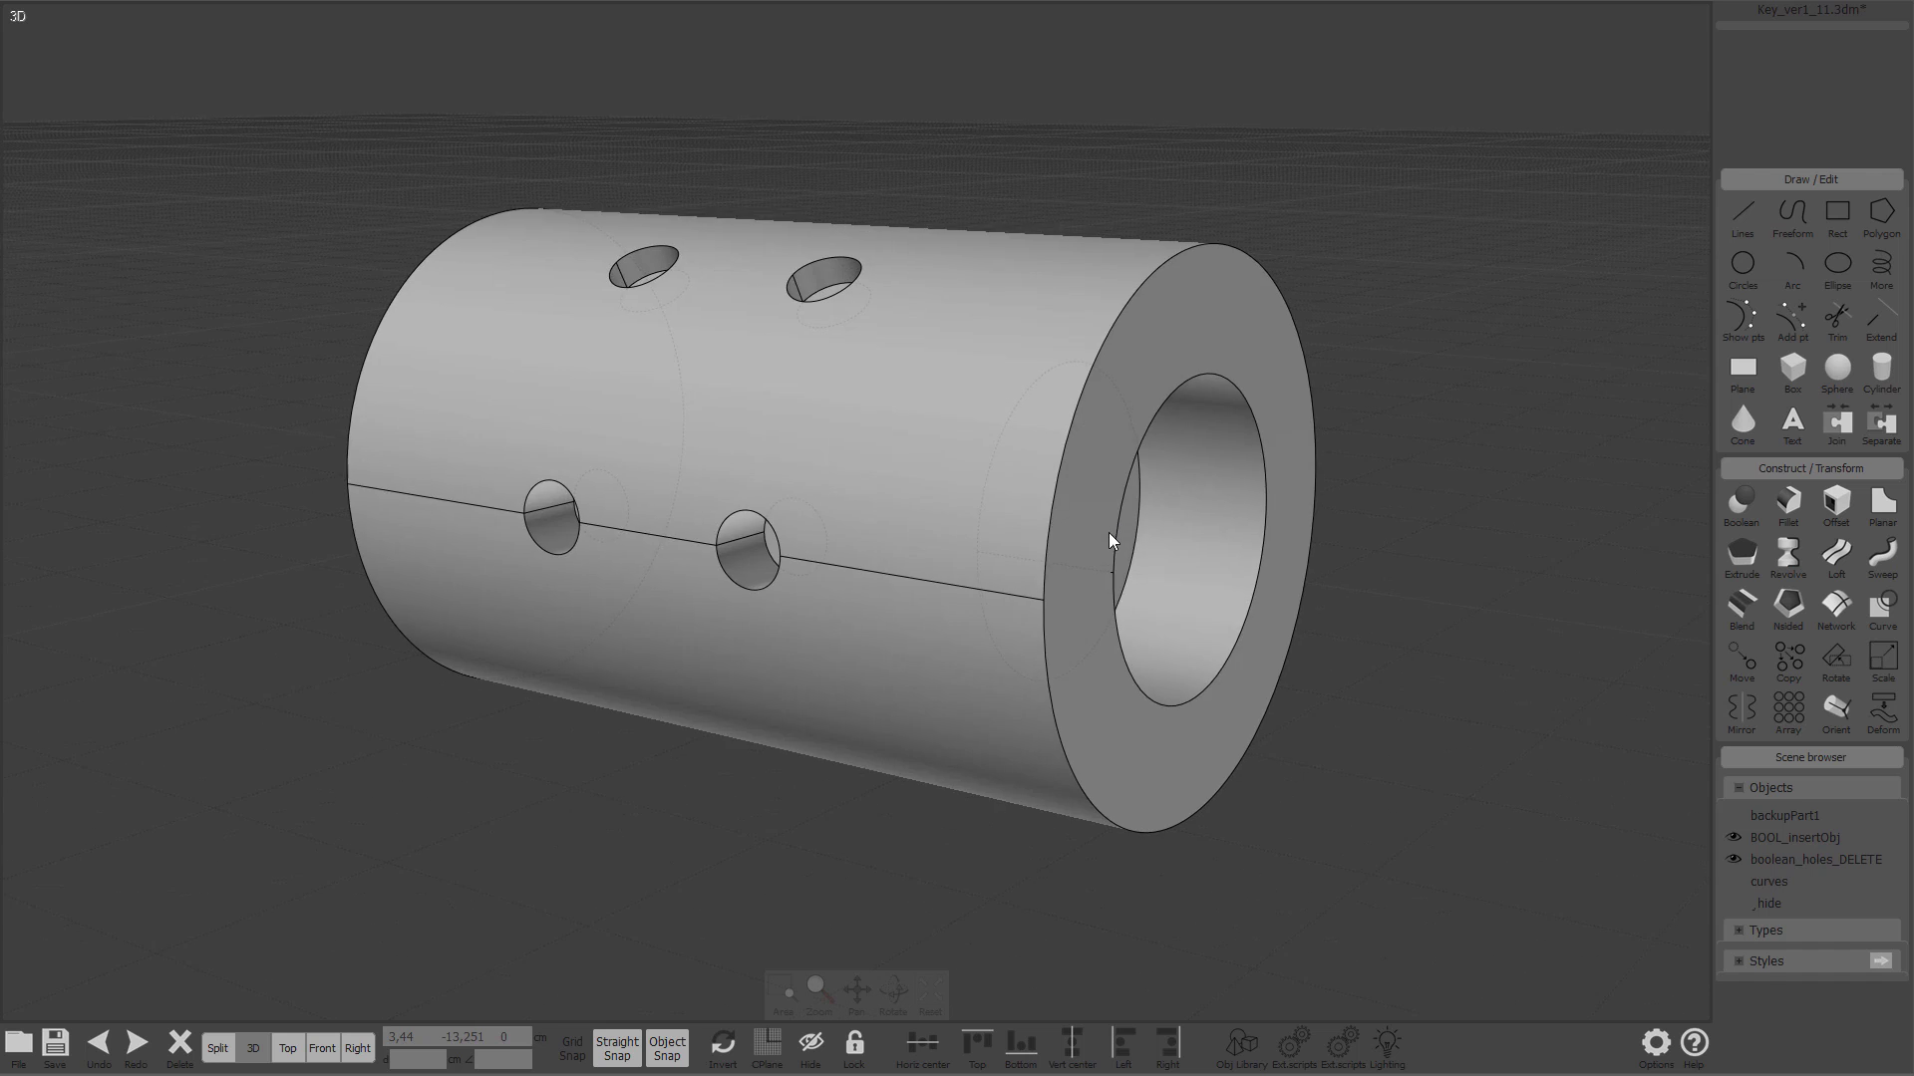
right_click_drag(809, 307, 1189, 512)
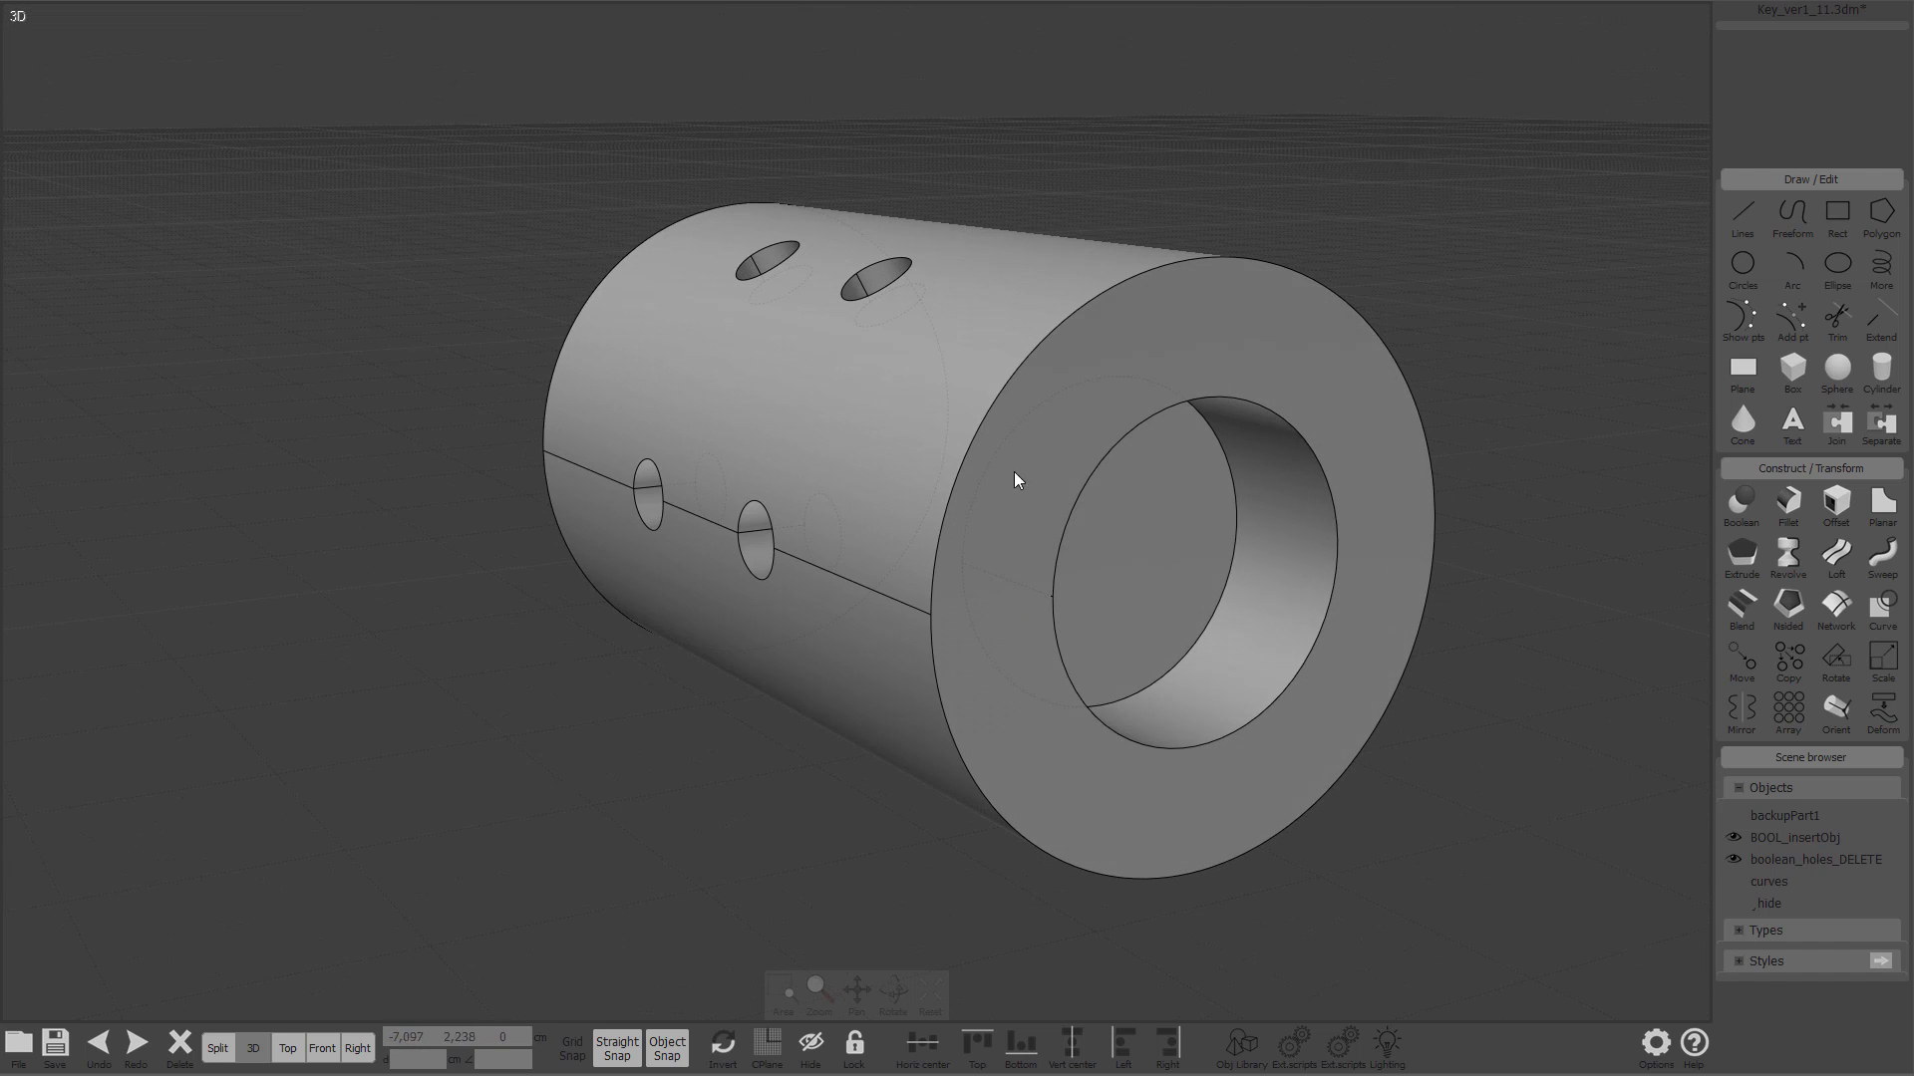
left_click(1155, 559)
left_click(1155, 558)
left_click(1296, 524, "shift")
key("Delete")
right_click_drag(1300, 525, 1504, 520)
left_click(1400, 540)
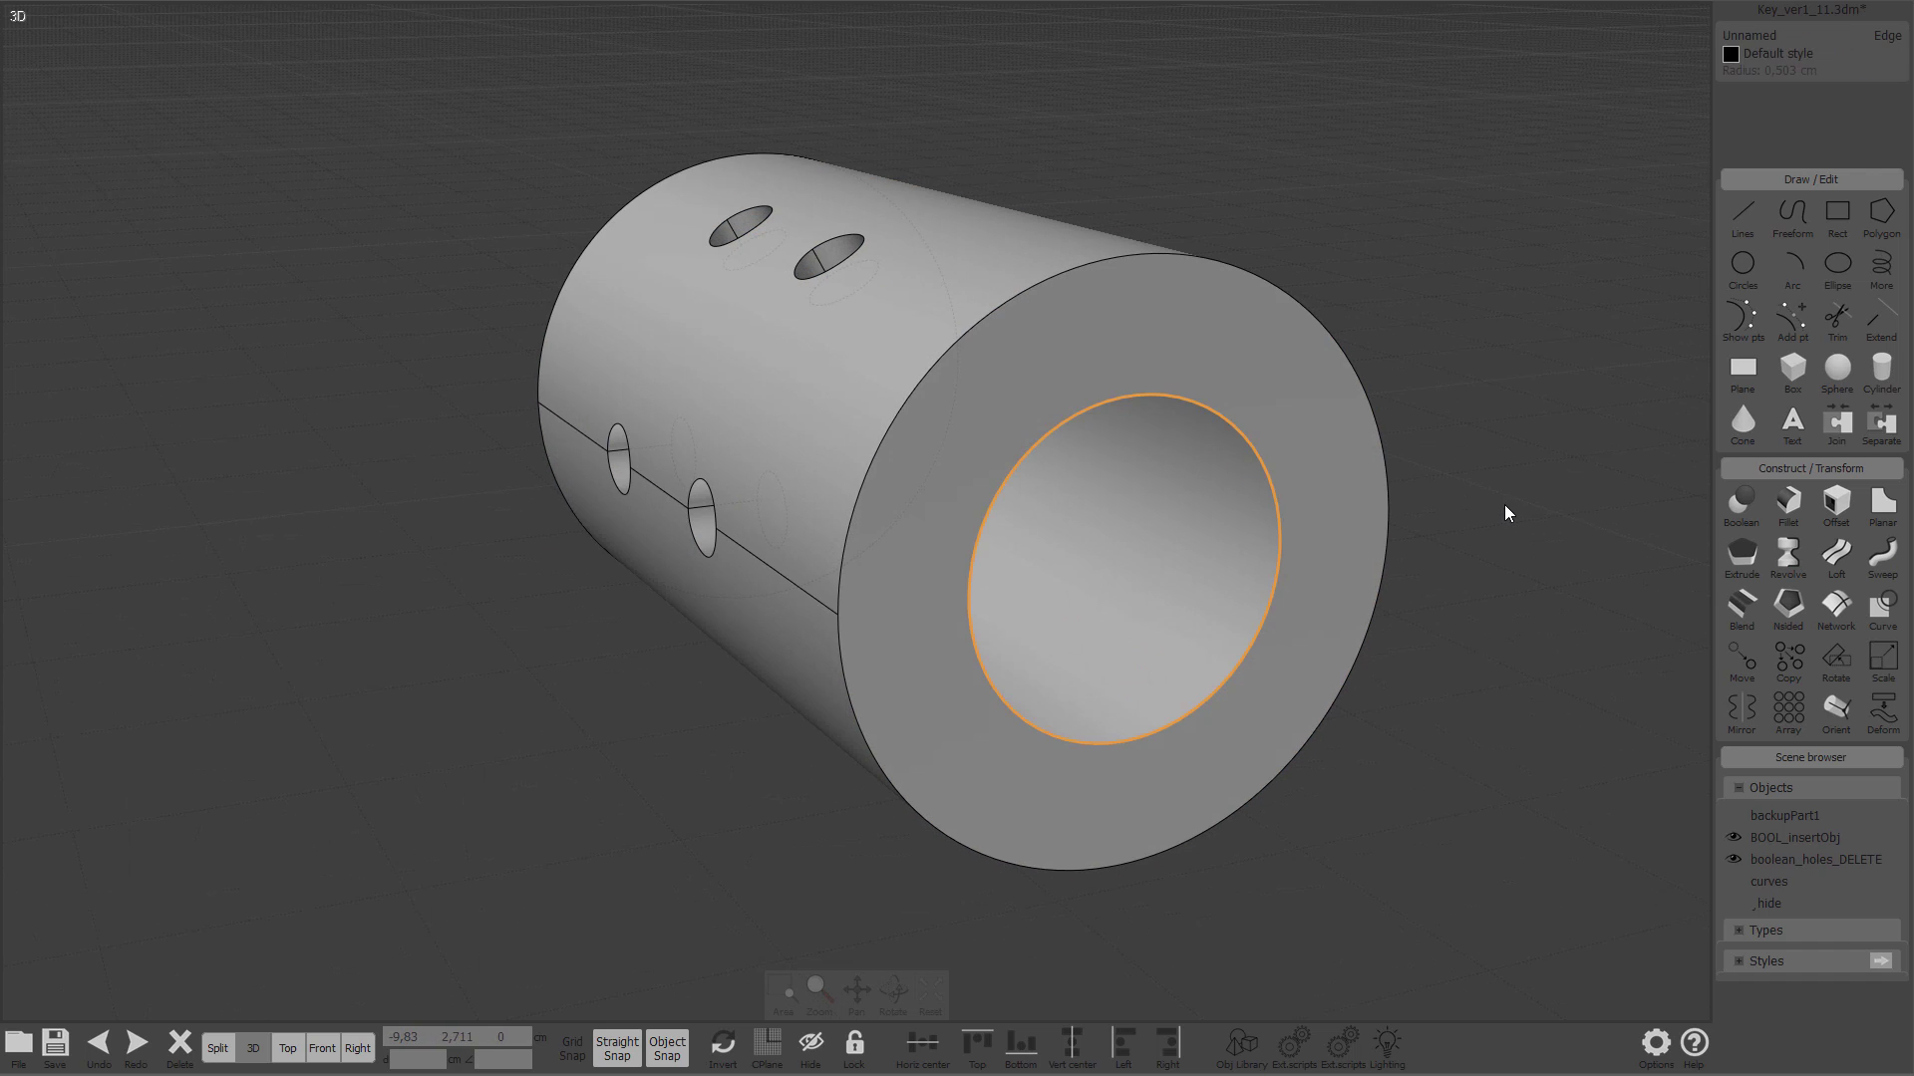
key("ctrl+z")
Step: Remove the two upper round holes from the cylinder by deleting their inner faces and opening edges
right_click_drag(1324, 477, 905, 394)
scroll(1113, 331, "up", 5)
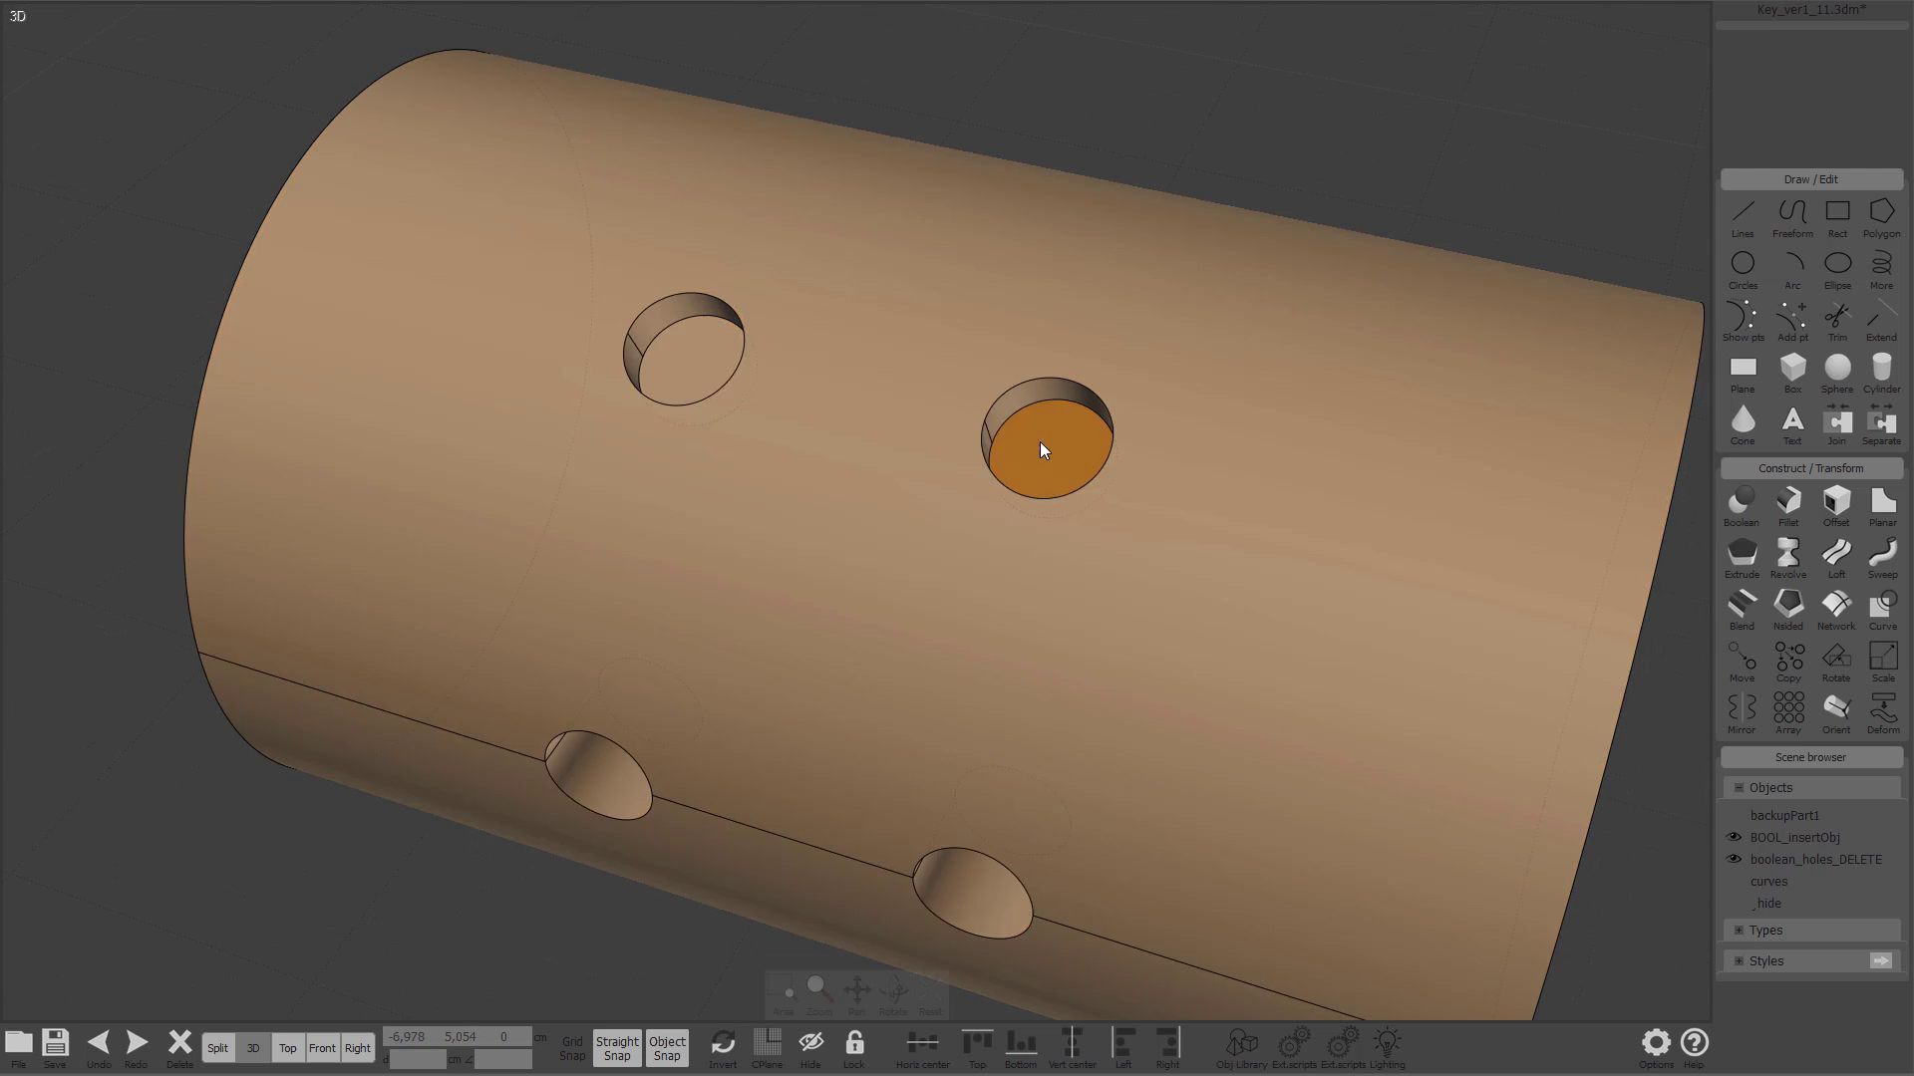
left_click(1040, 442)
left_click(1028, 418)
mouse_move(1021, 415)
right_mouse_down()
mouse_move(1033, 448)
mouse_move(1035, 432)
right_mouse_up()
scroll(909, 477, "up", 5)
scroll(909, 476, "down", 5)
left_click(1071, 308)
left_click(1070, 282)
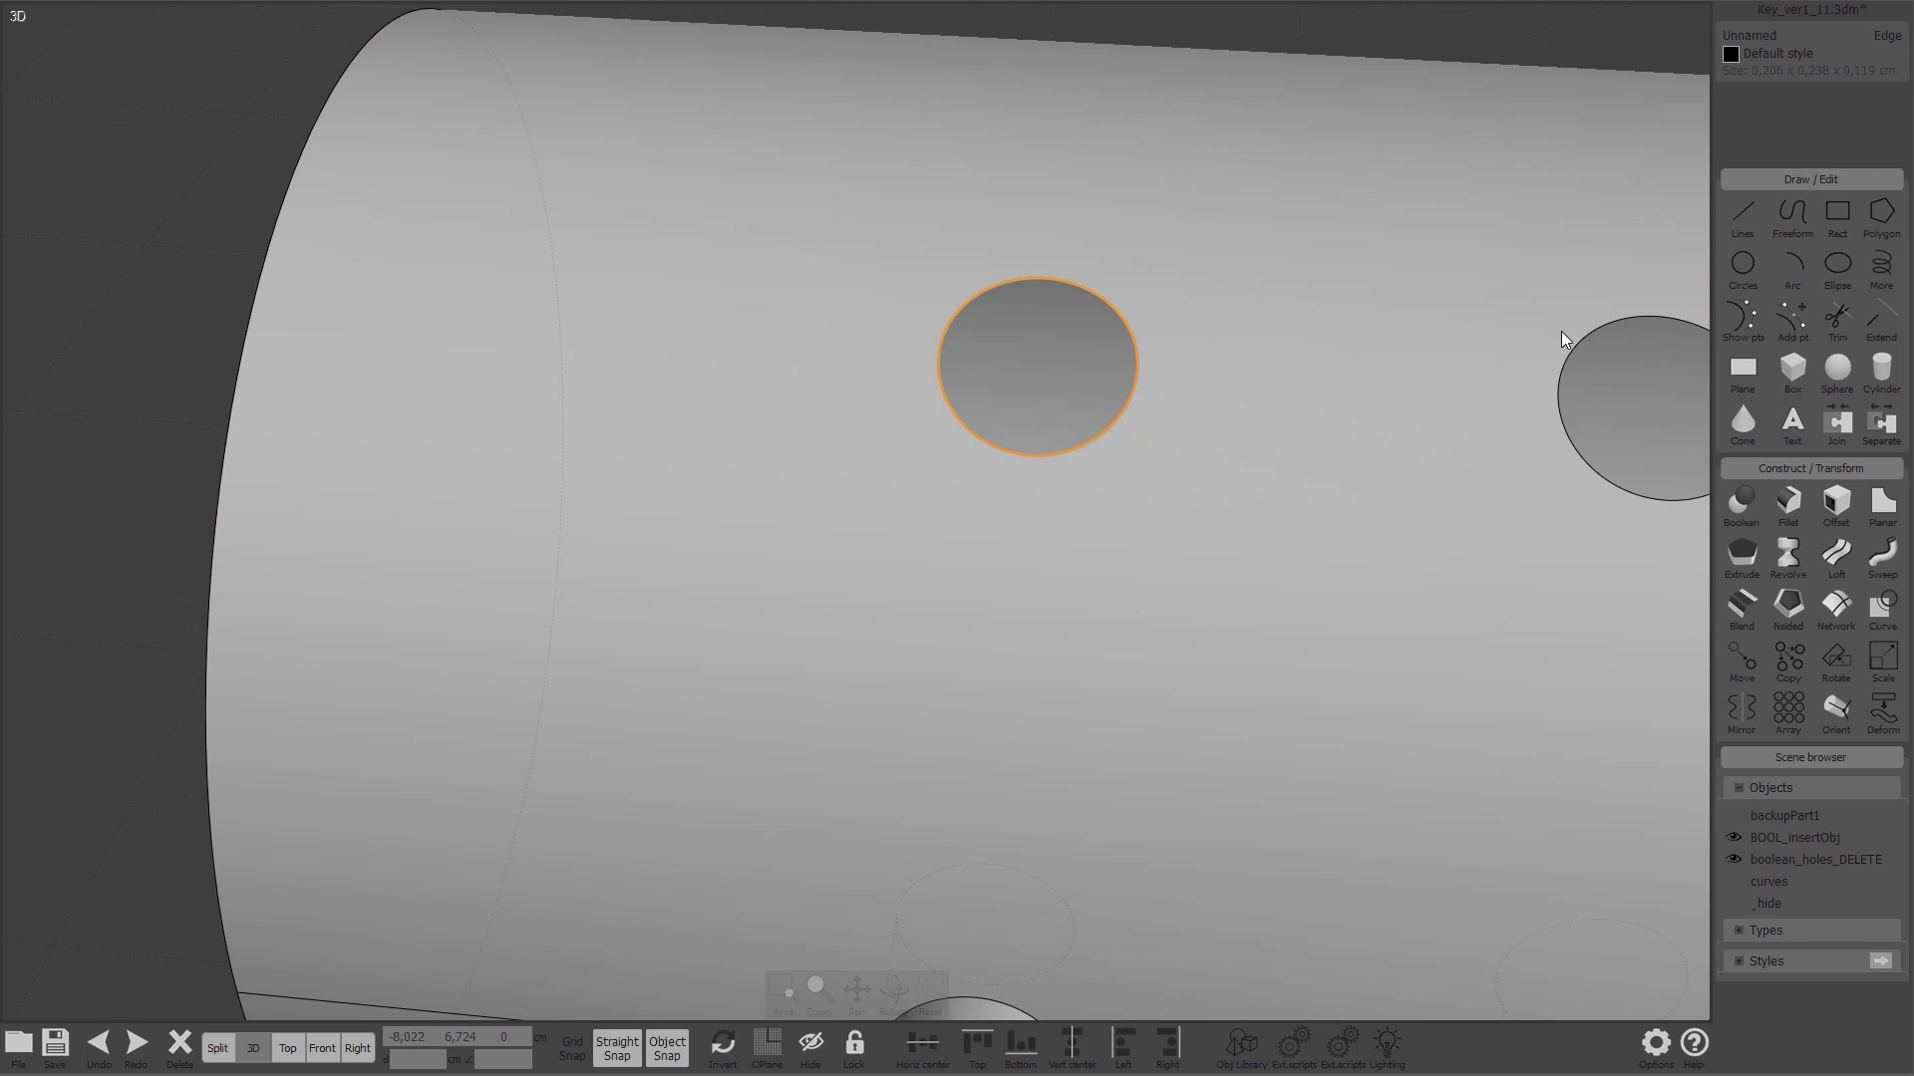
key("Delete")
Step: Delete the floor and wall faces of the two round holes lying on the cylinder's seam line
scroll(1570, 339, "down", 5)
right_click_drag(1210, 420, 1038, 518)
scroll(1149, 479, "up", 3)
right_click_drag(1146, 474, 733, 550)
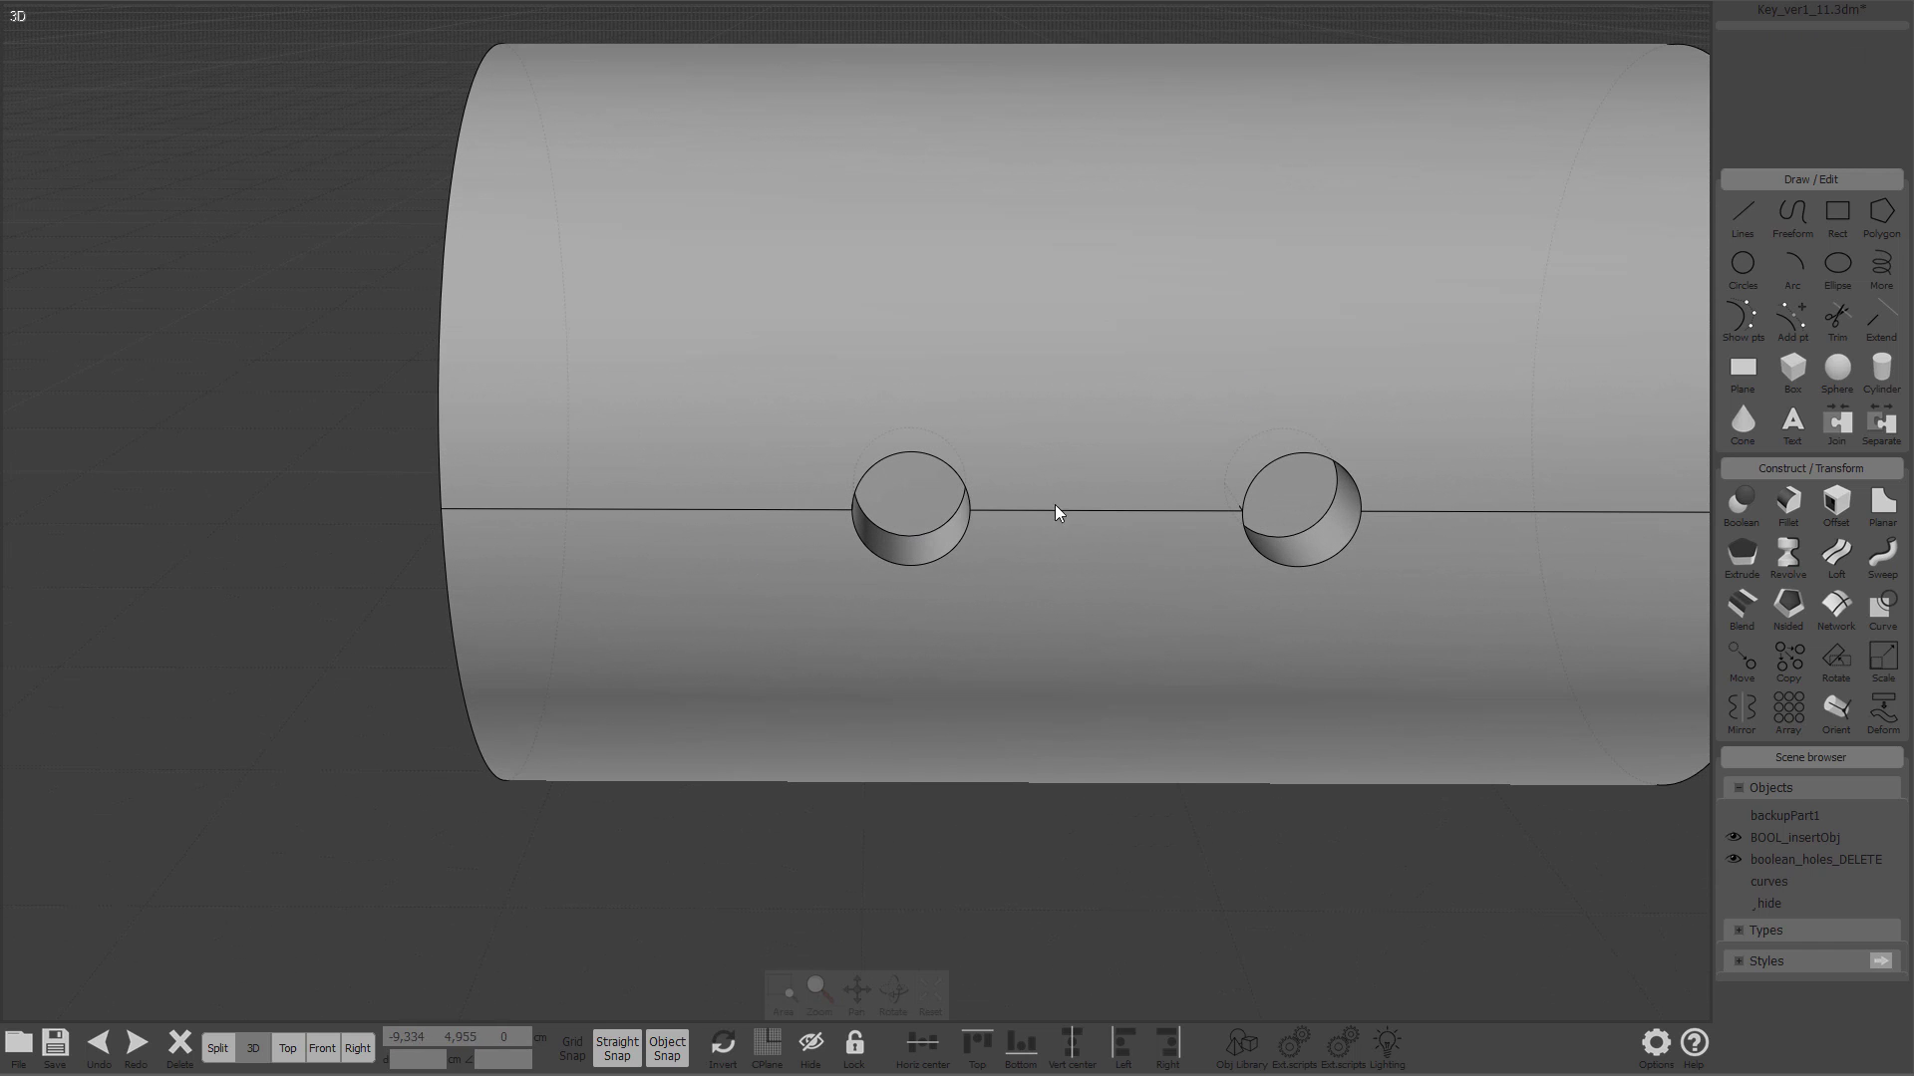
scroll(996, 493, "up", 5)
right_click_drag(897, 487, 724, 484)
scroll(977, 480, "down", 3)
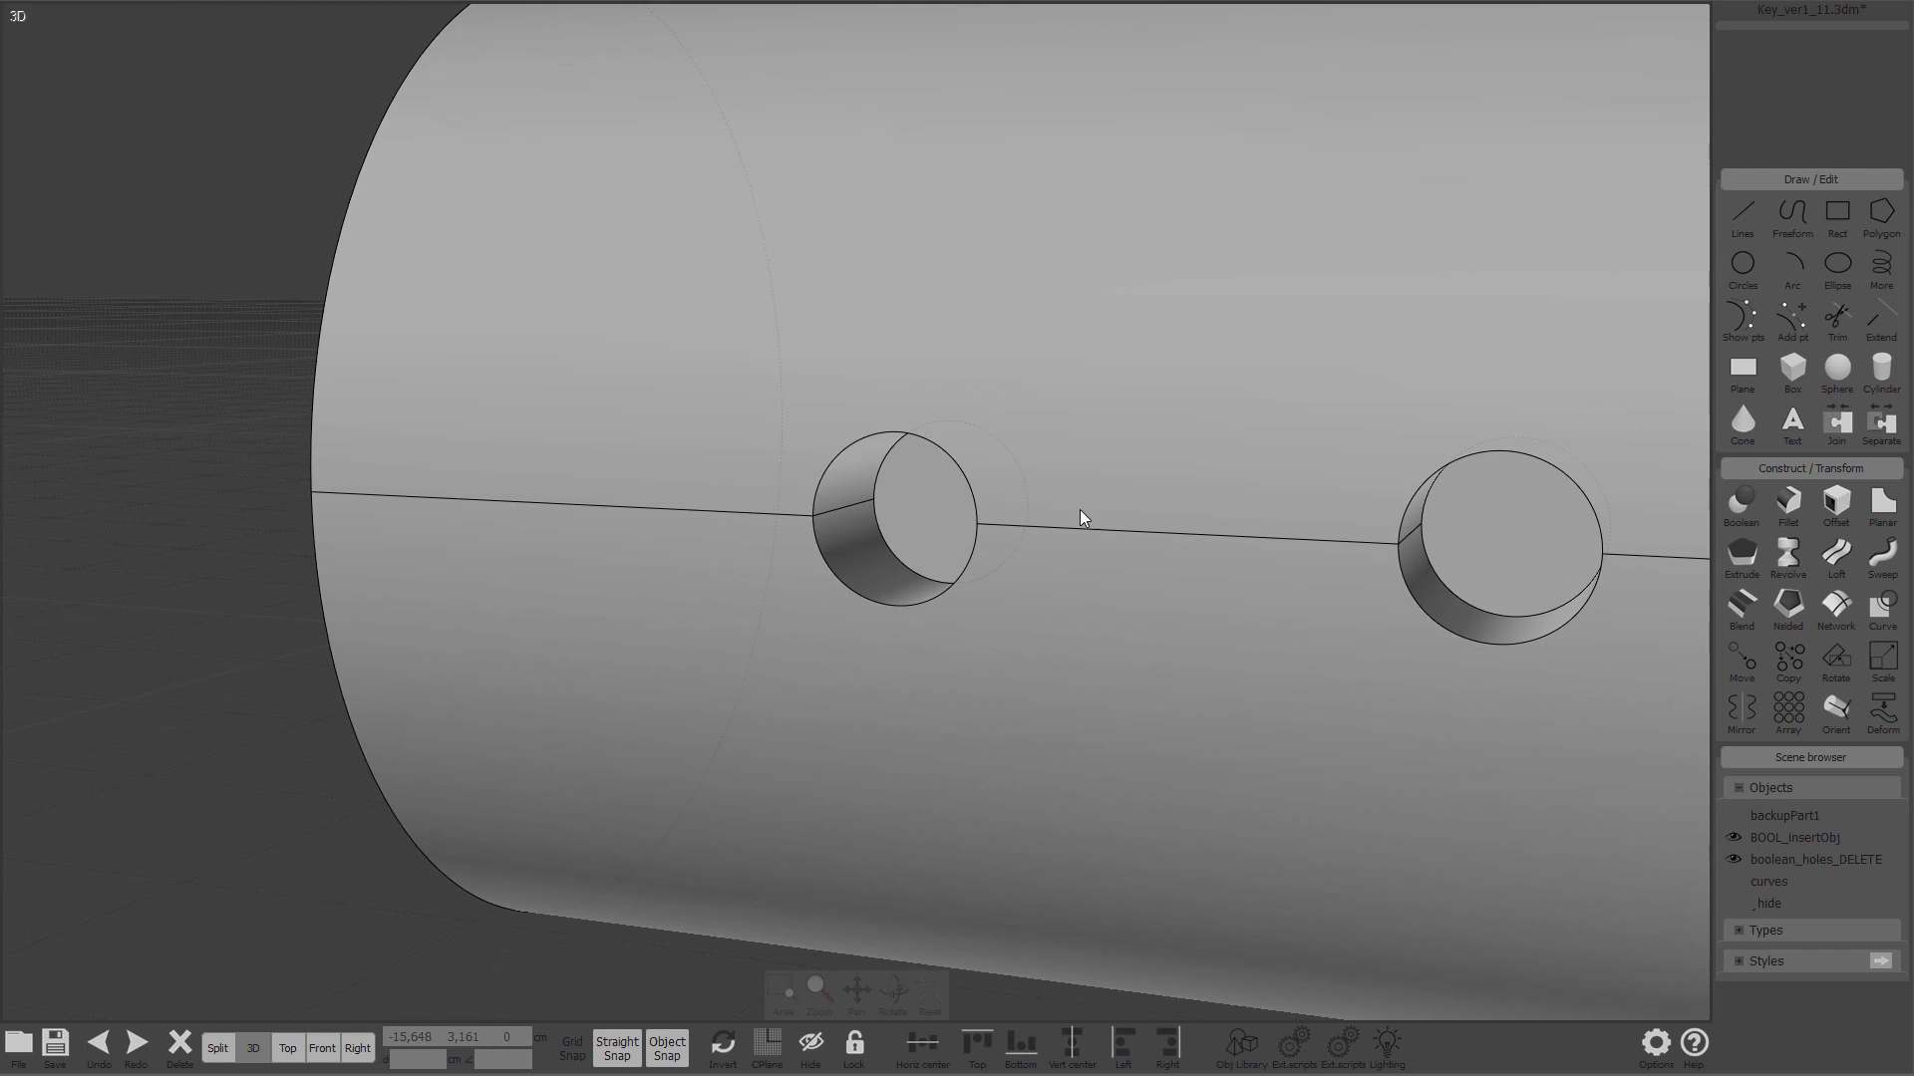
scroll(1141, 514, "up", 3)
left_click(929, 482)
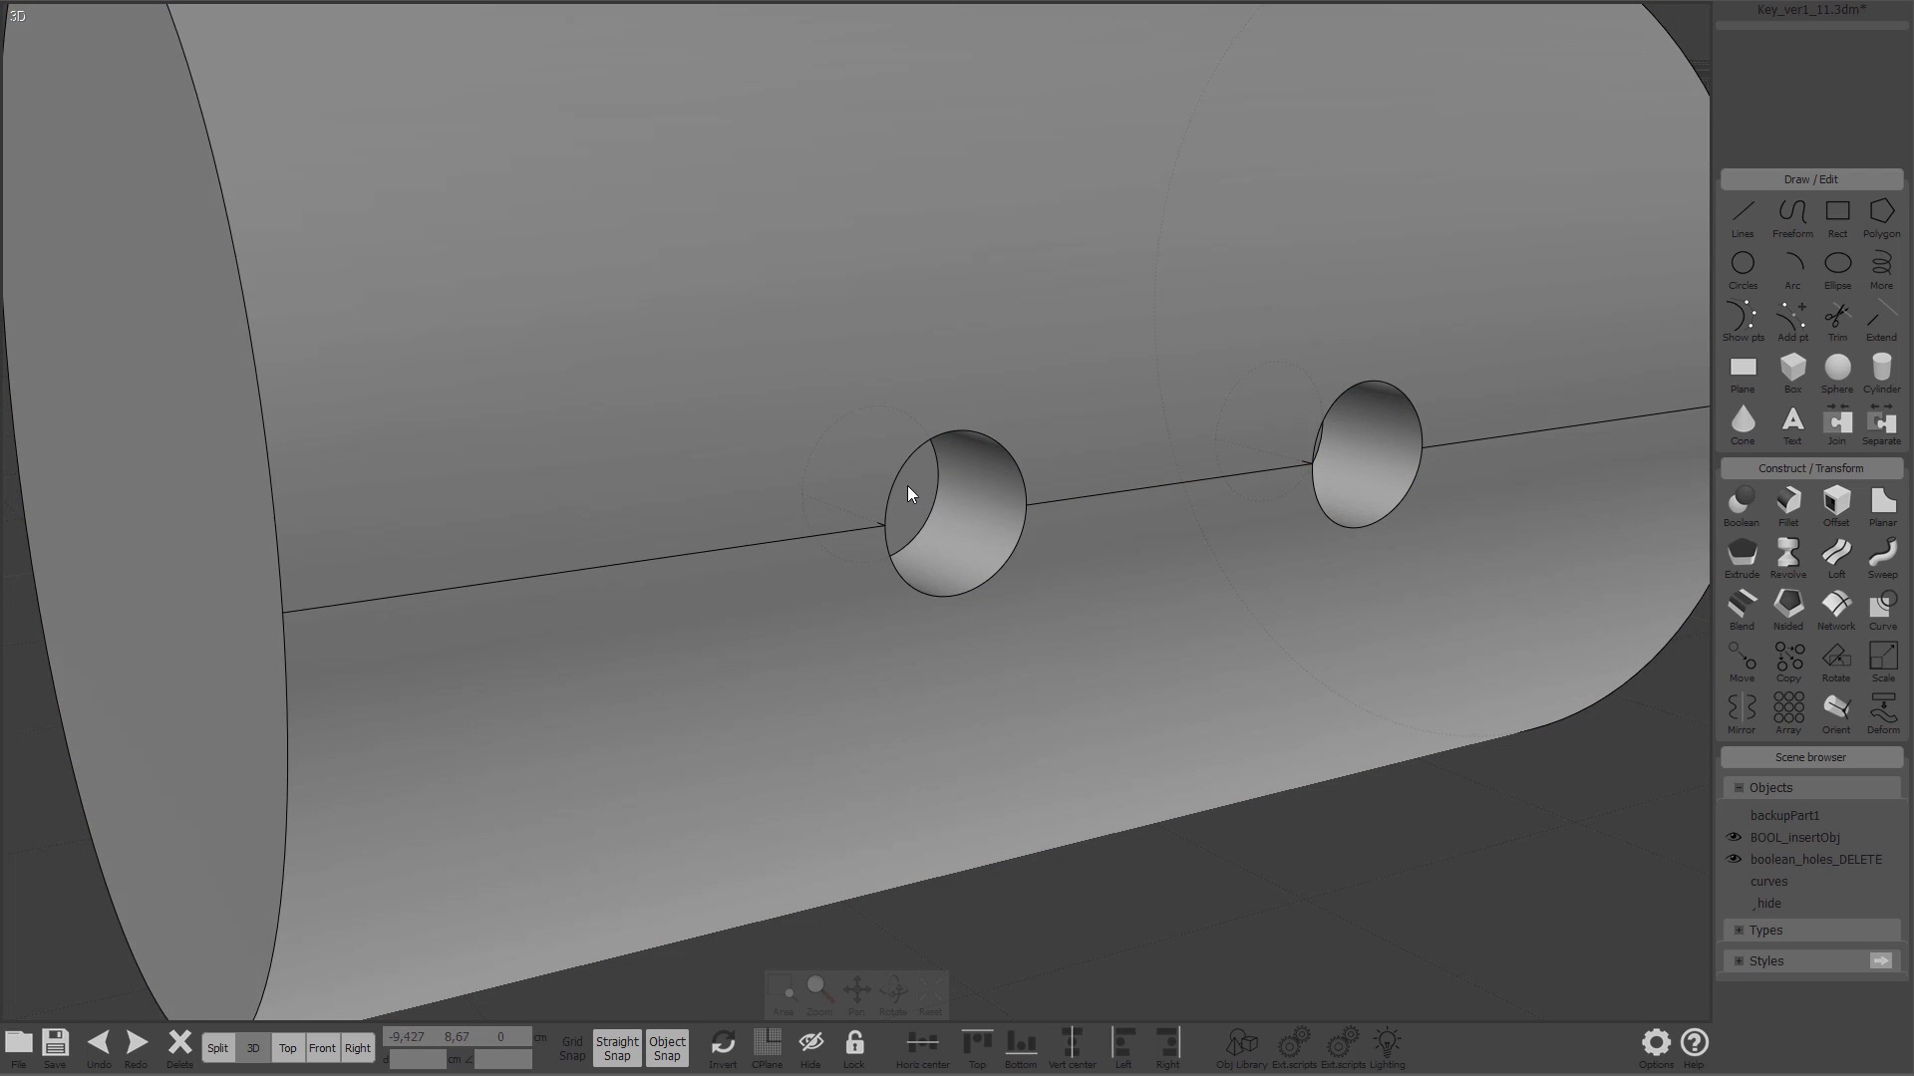
left_click(914, 485)
left_click(938, 491)
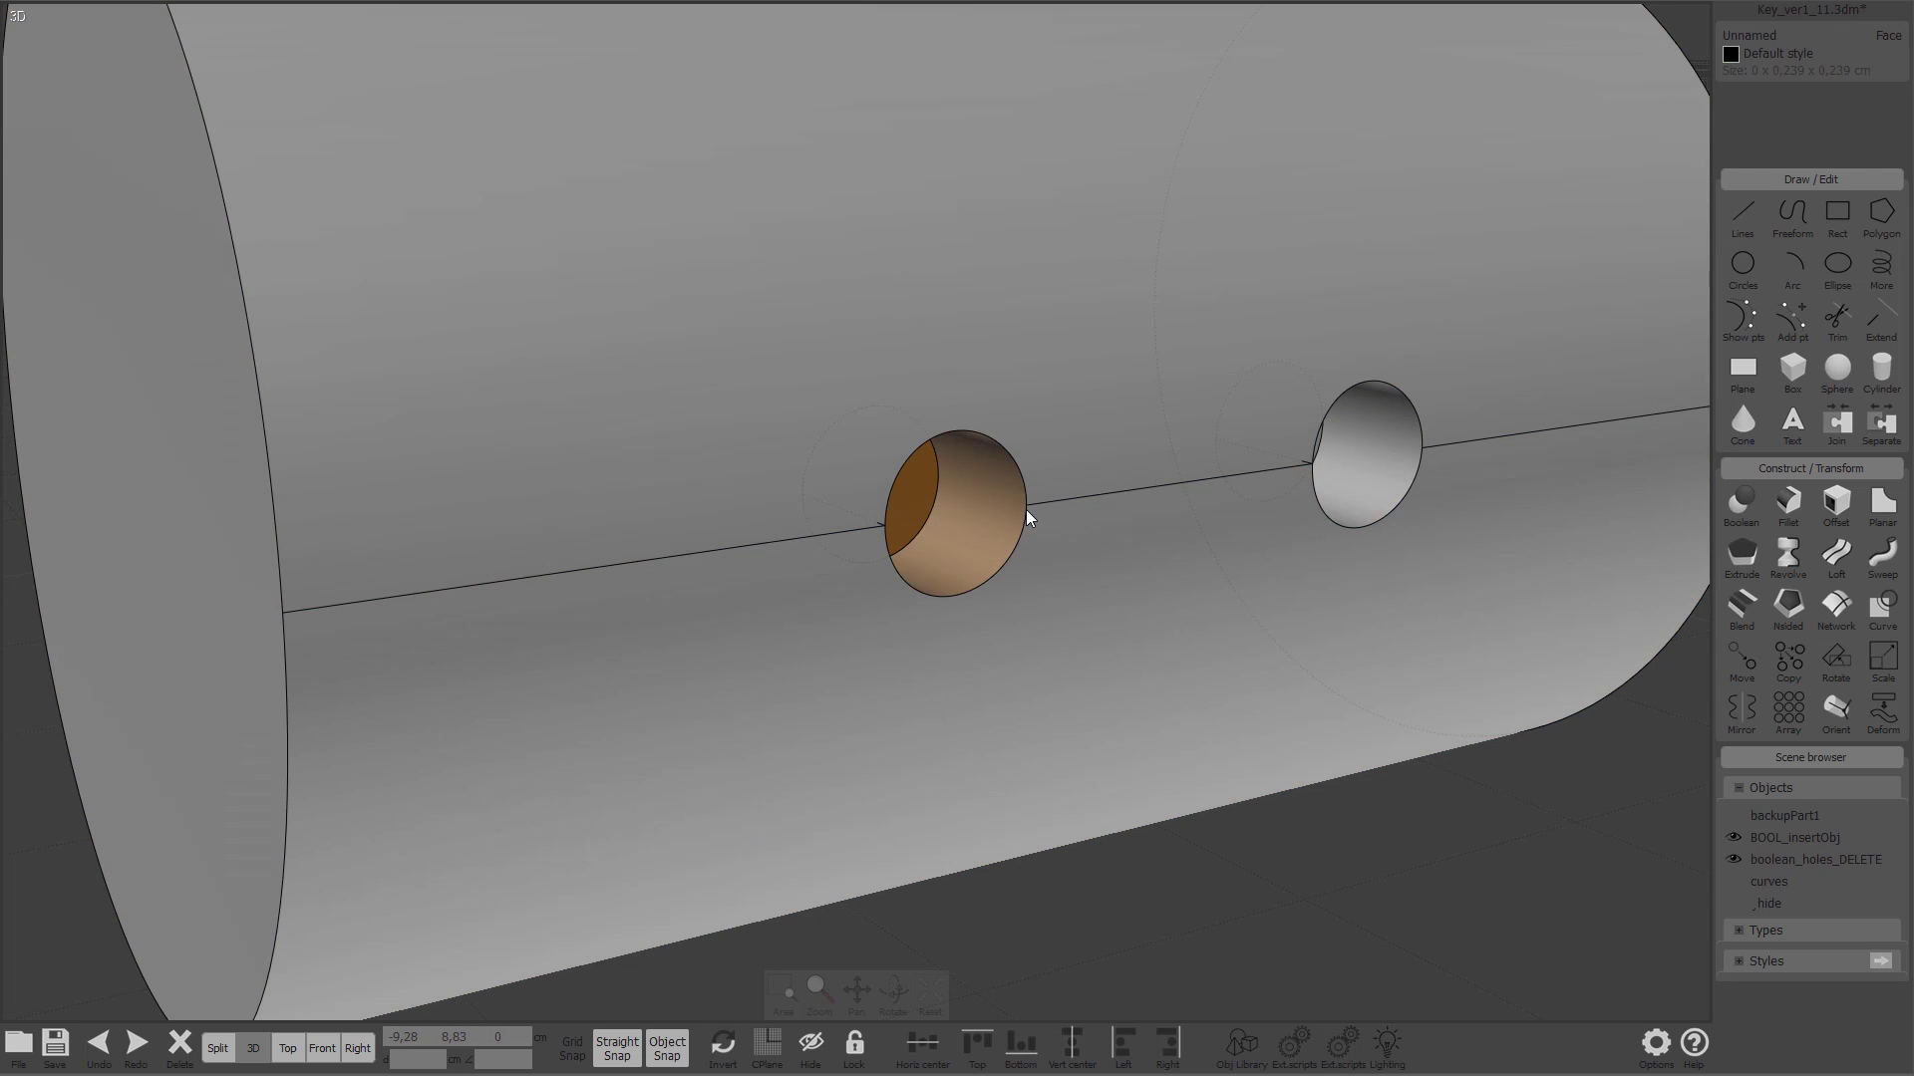
left_click(1367, 458)
key("Delete")
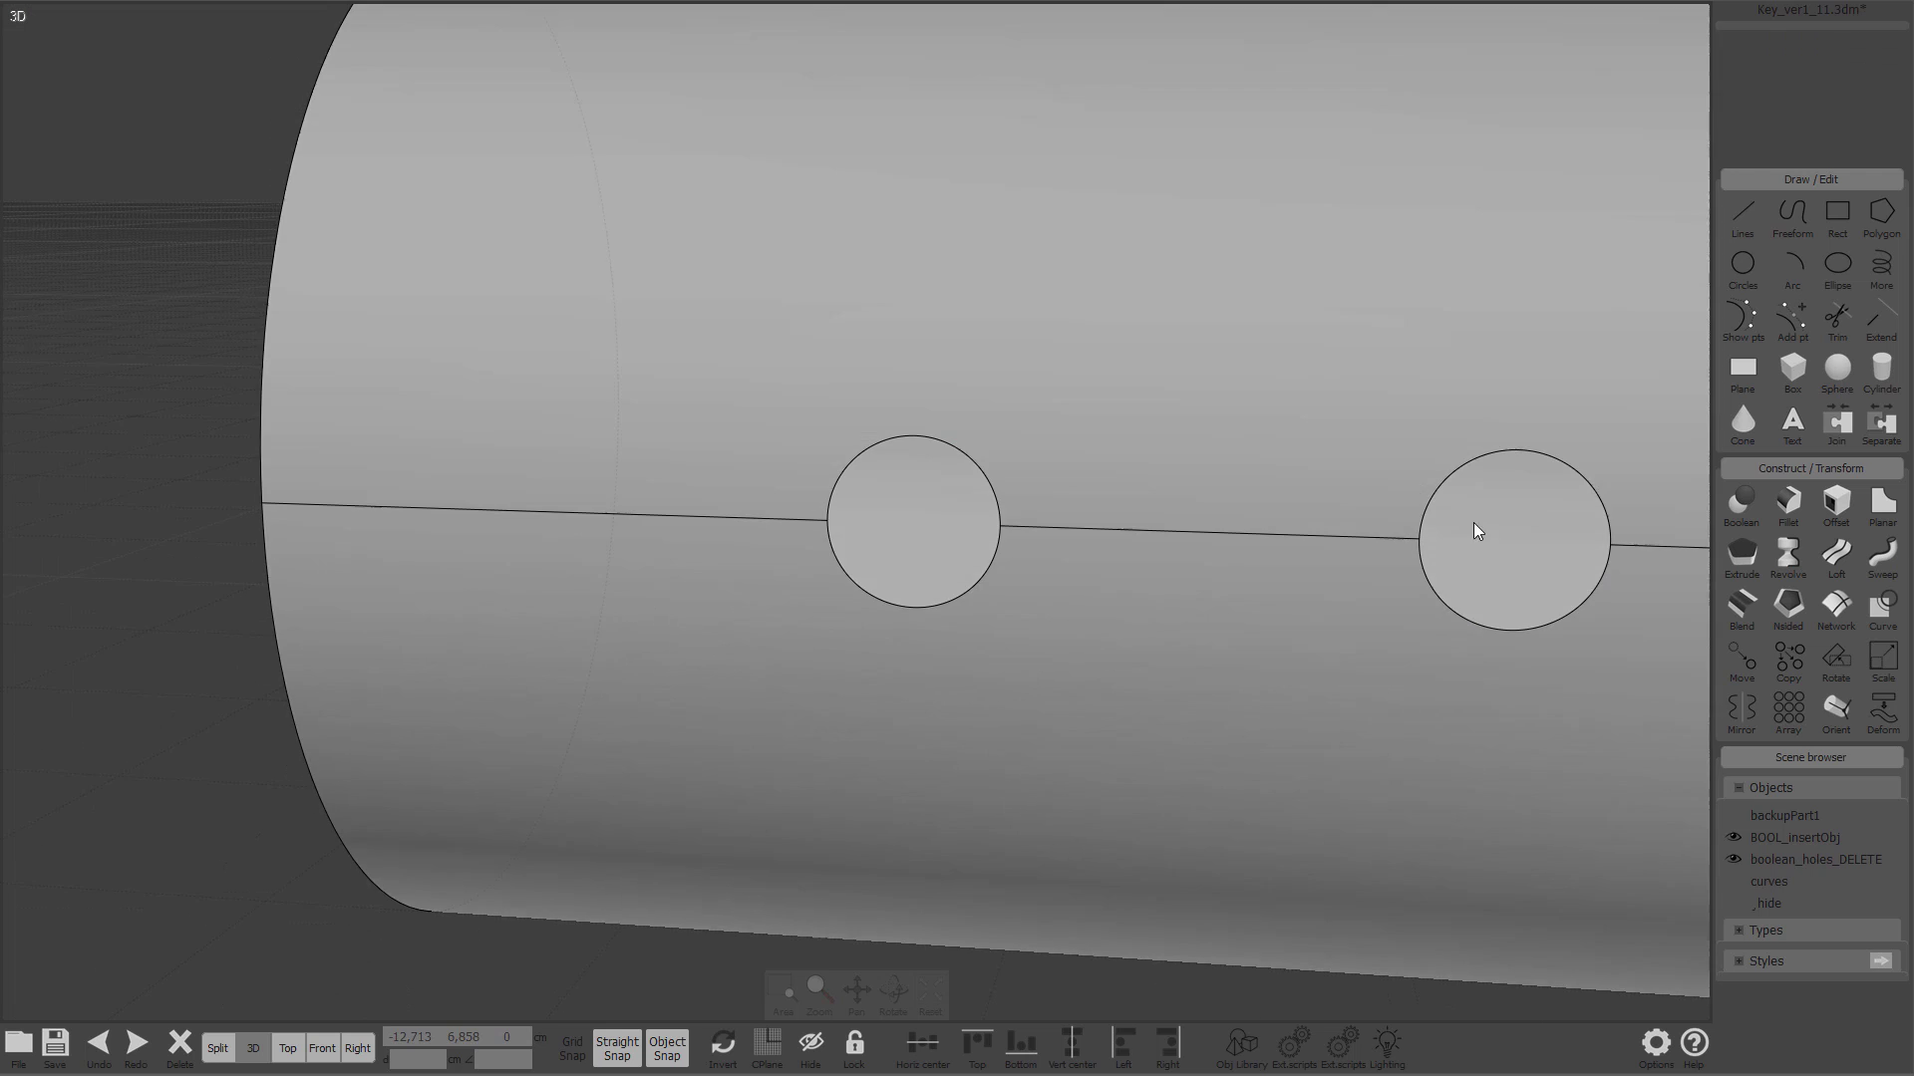
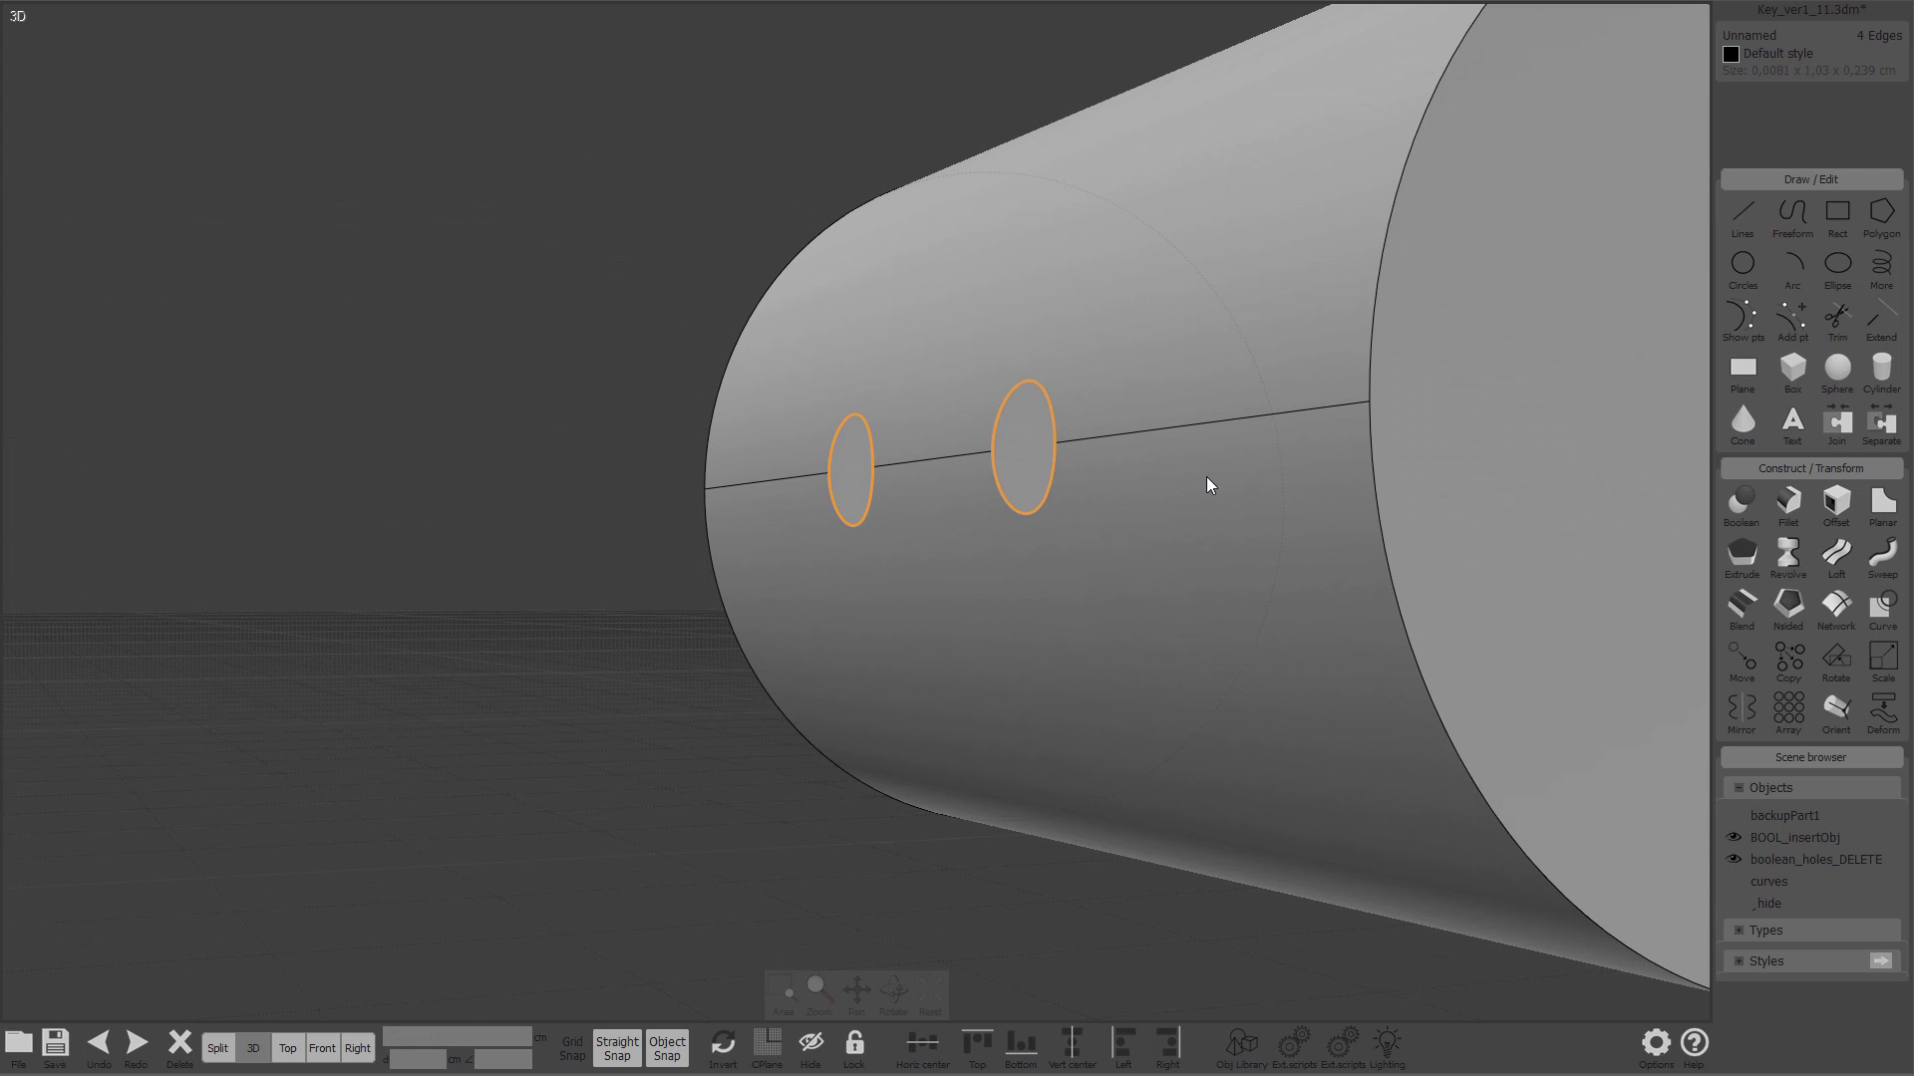
Step: Examine the two open hole outlines on the cylinder's seam from several directions
right_click_drag(1206, 485, 691, 614)
scroll(578, 718, "down", 4)
key("Escape")
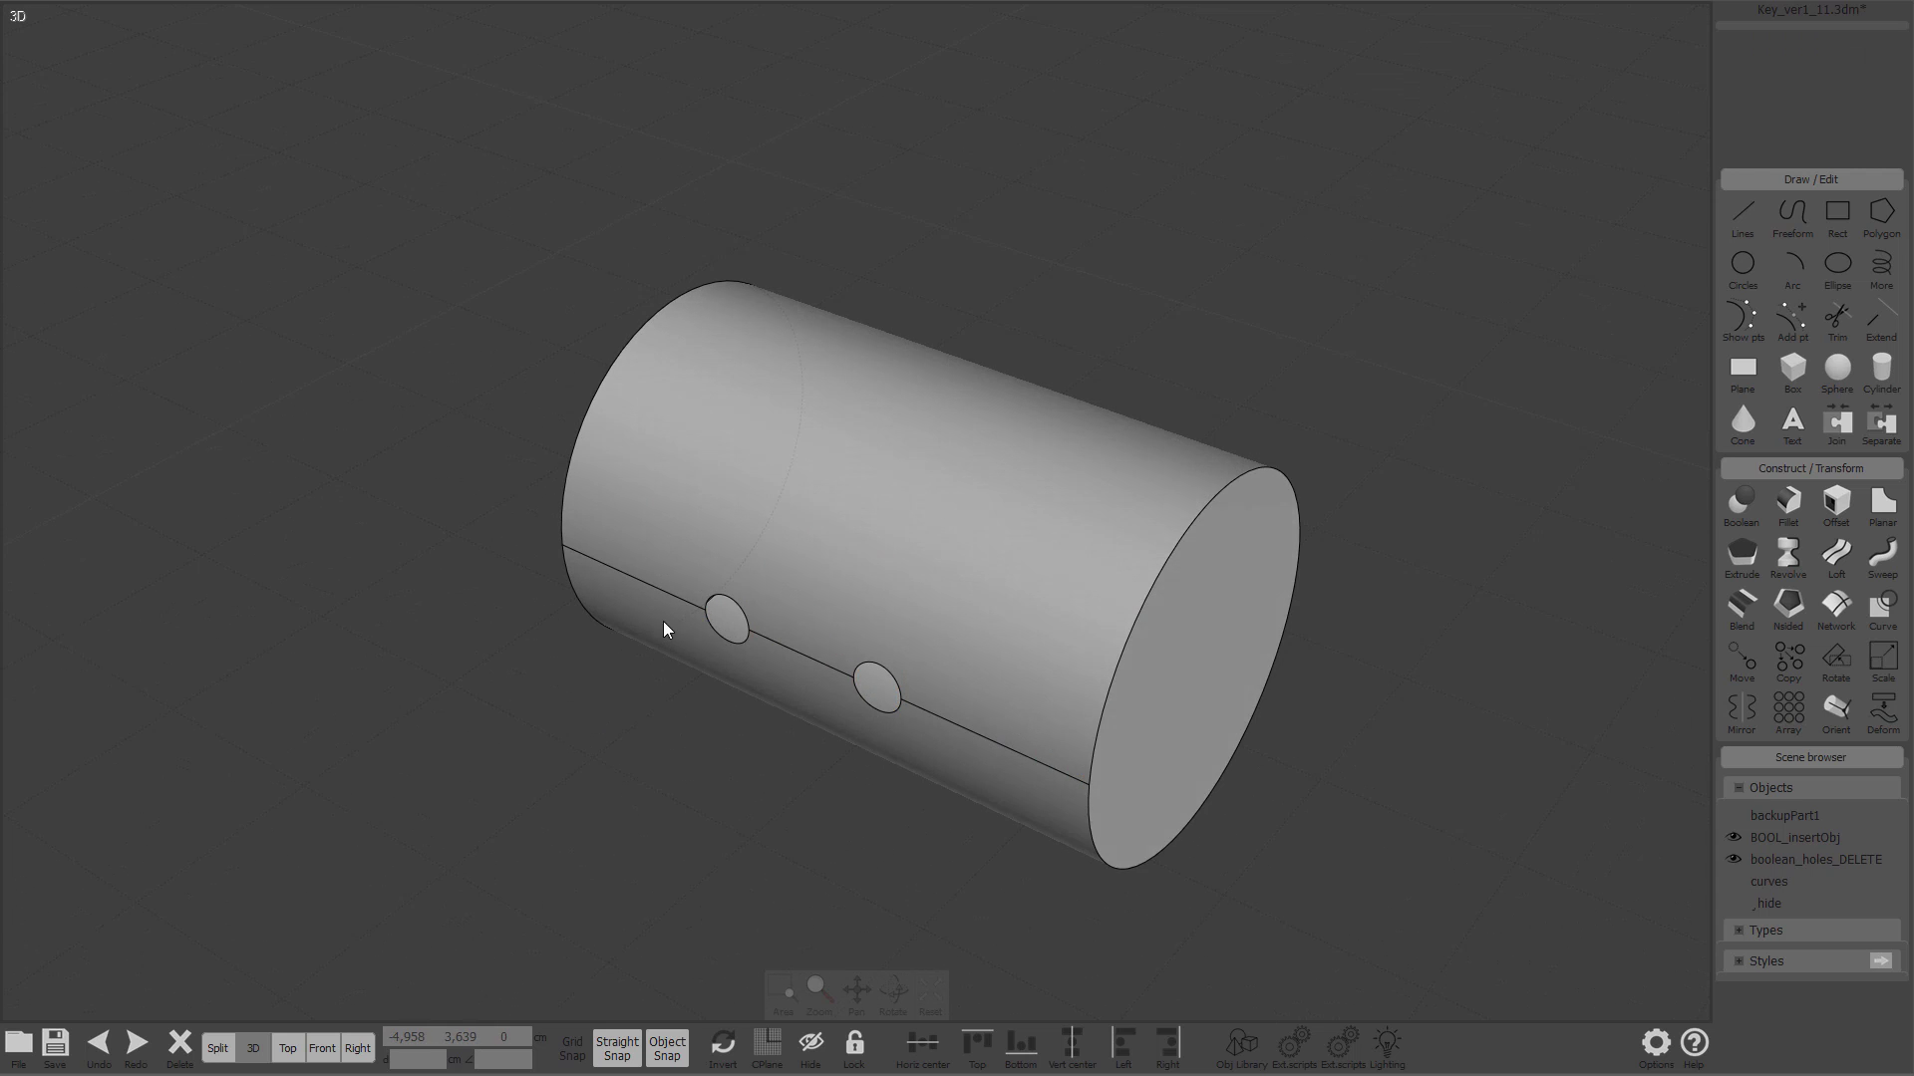
scroll(668, 598, "up", 5)
right_click_drag(762, 540, 1019, 433)
scroll(1047, 468, "down", 3)
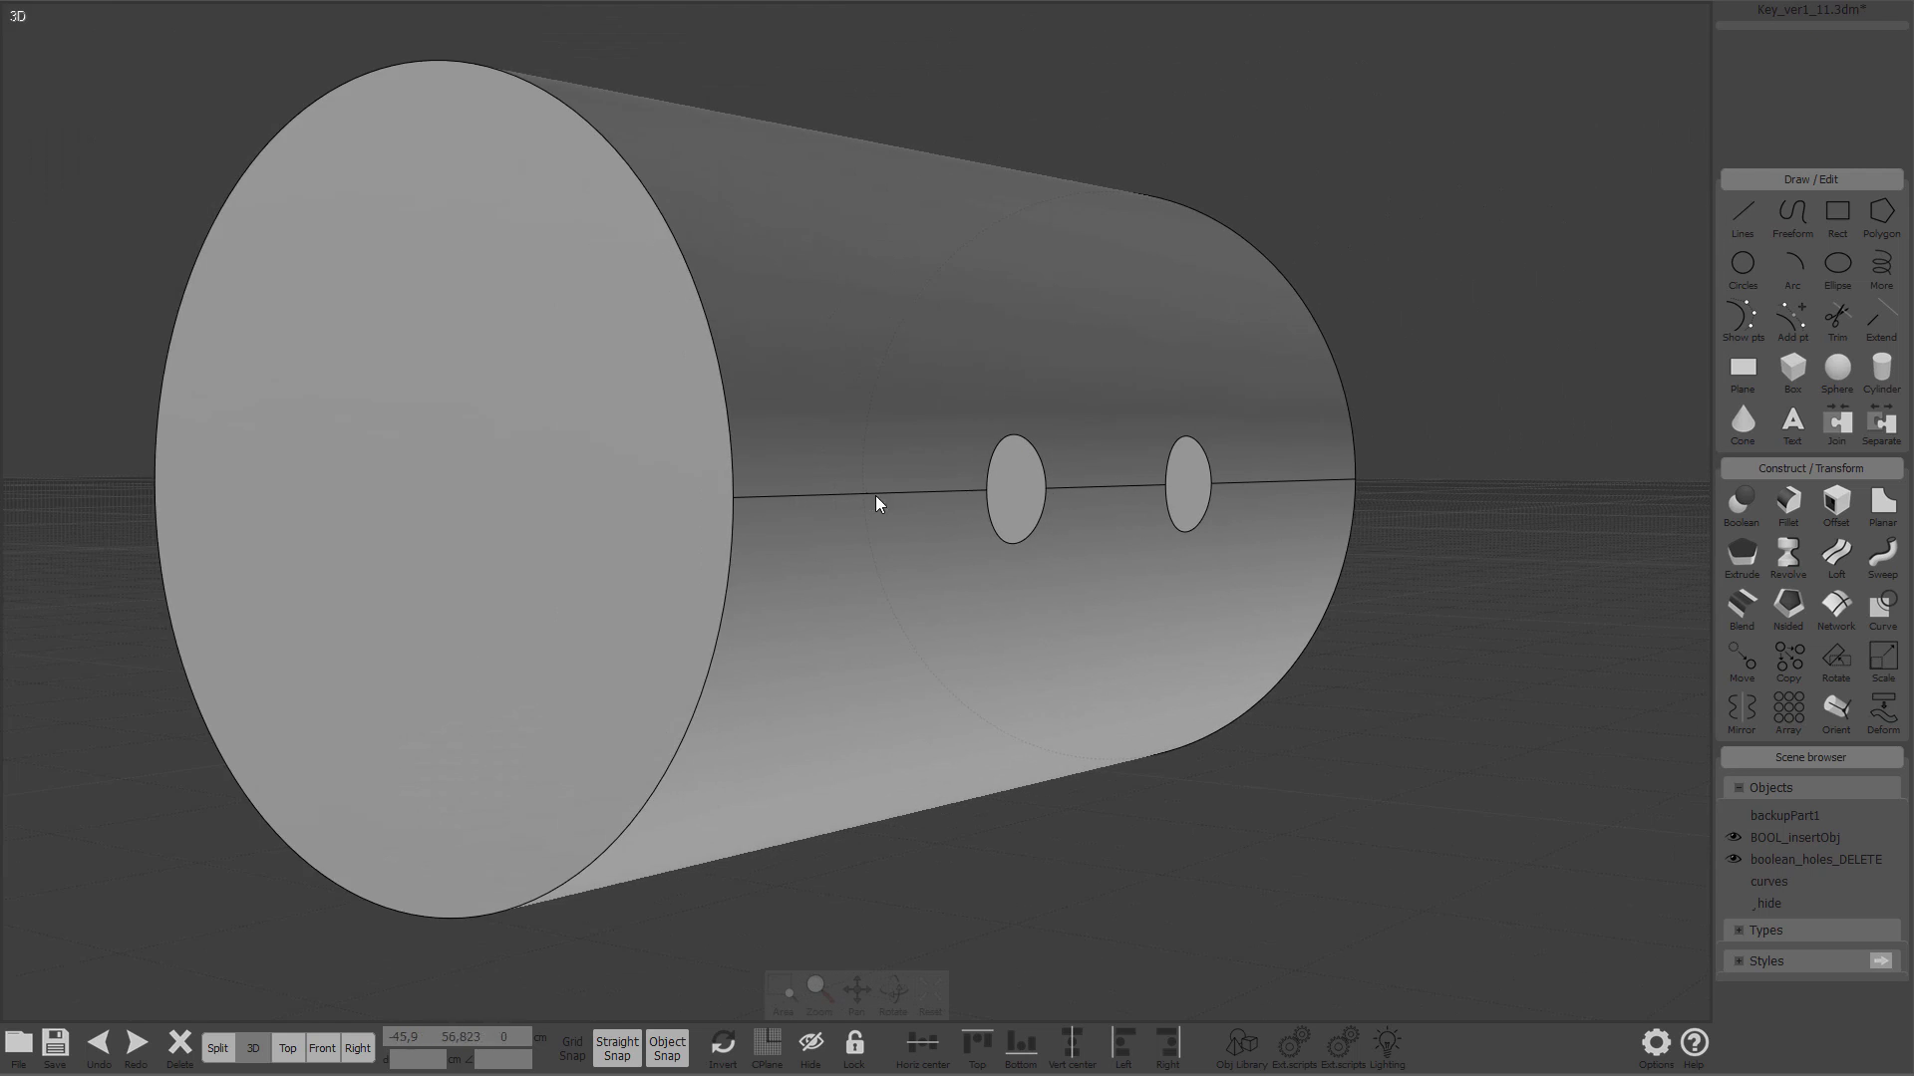
right_click_drag(1121, 488, 917, 513)
scroll(1410, 542, "down", 5)
right_click_drag(1409, 542, 1192, 504)
scroll(1158, 524, "up", 3)
Step: Delete the cylinder's side surface with its seam holes, keeping only the two circular end faces
left_click(1178, 548)
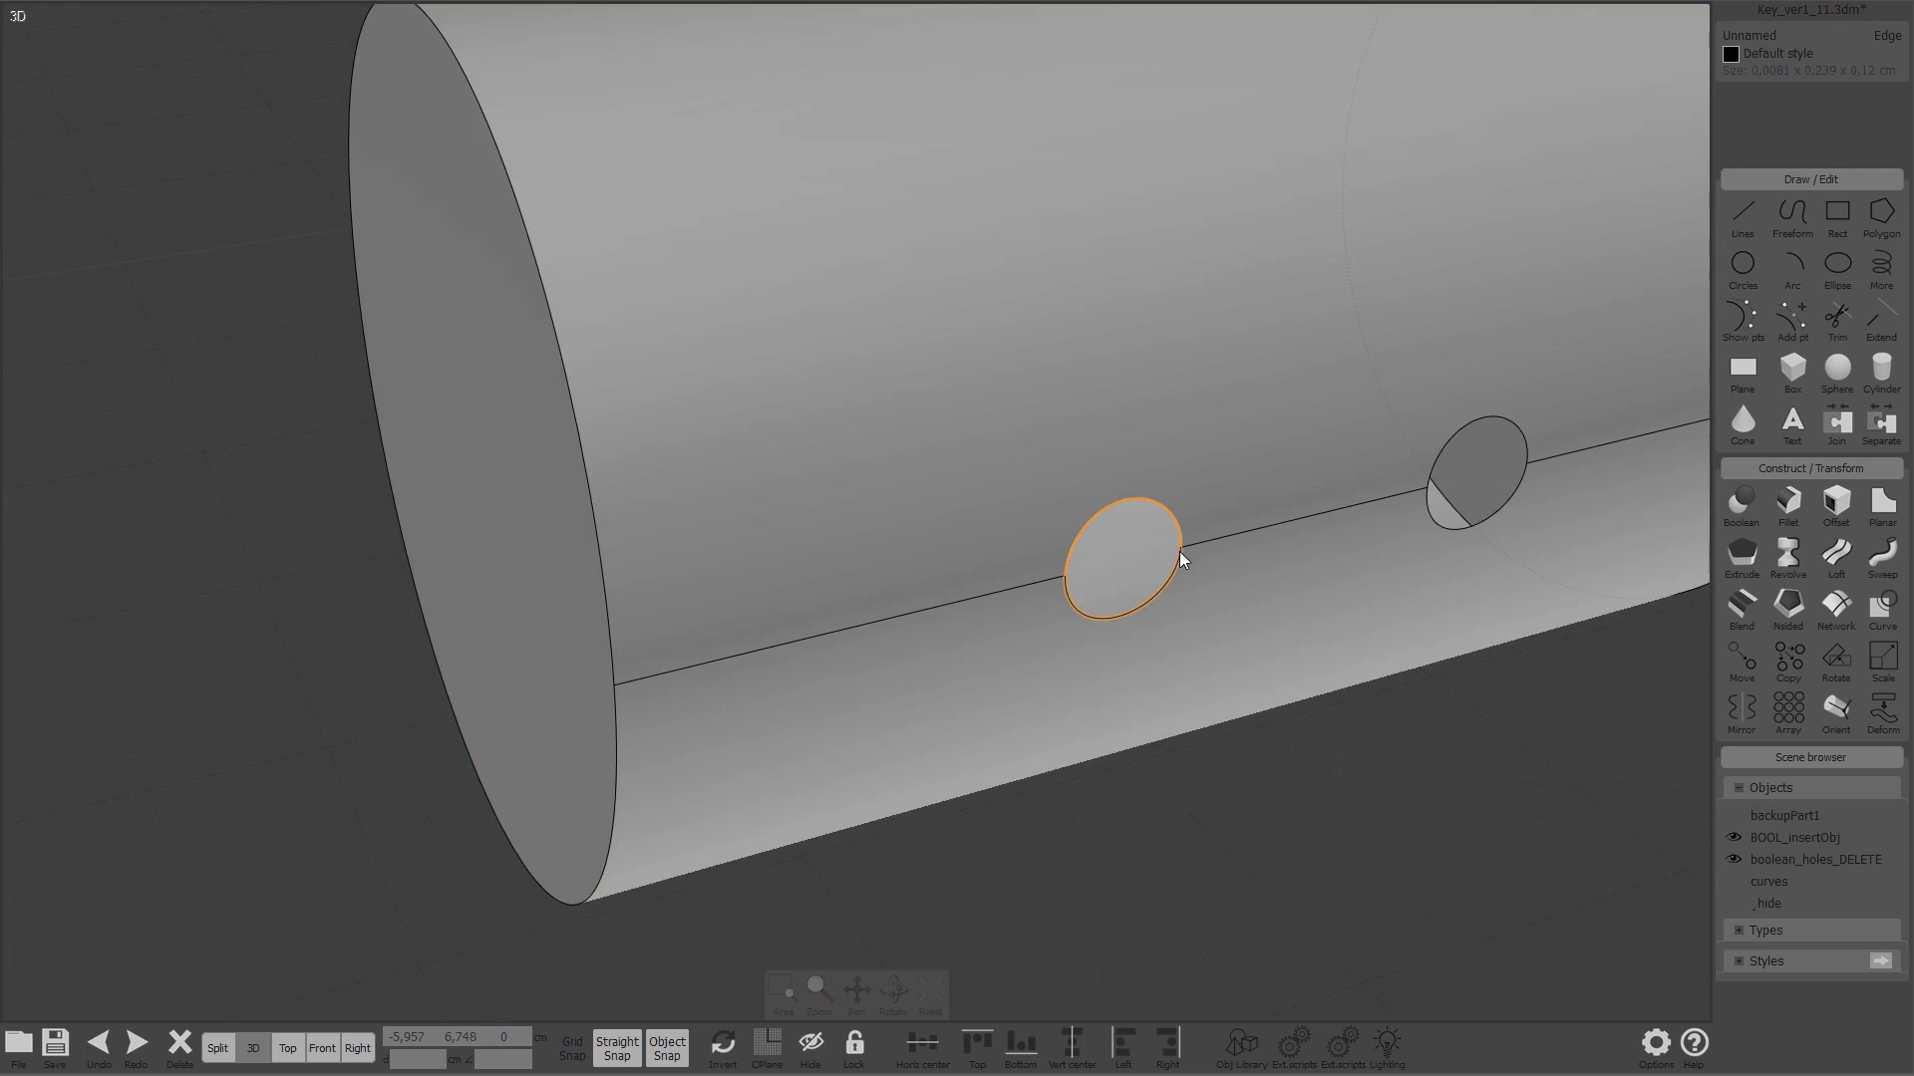
scroll(1252, 576, "down", 3)
right_click_drag(1251, 577, 1324, 457)
left_click(1201, 464)
scroll(1200, 468, "up", 3)
right_click_drag(1200, 469, 1284, 570)
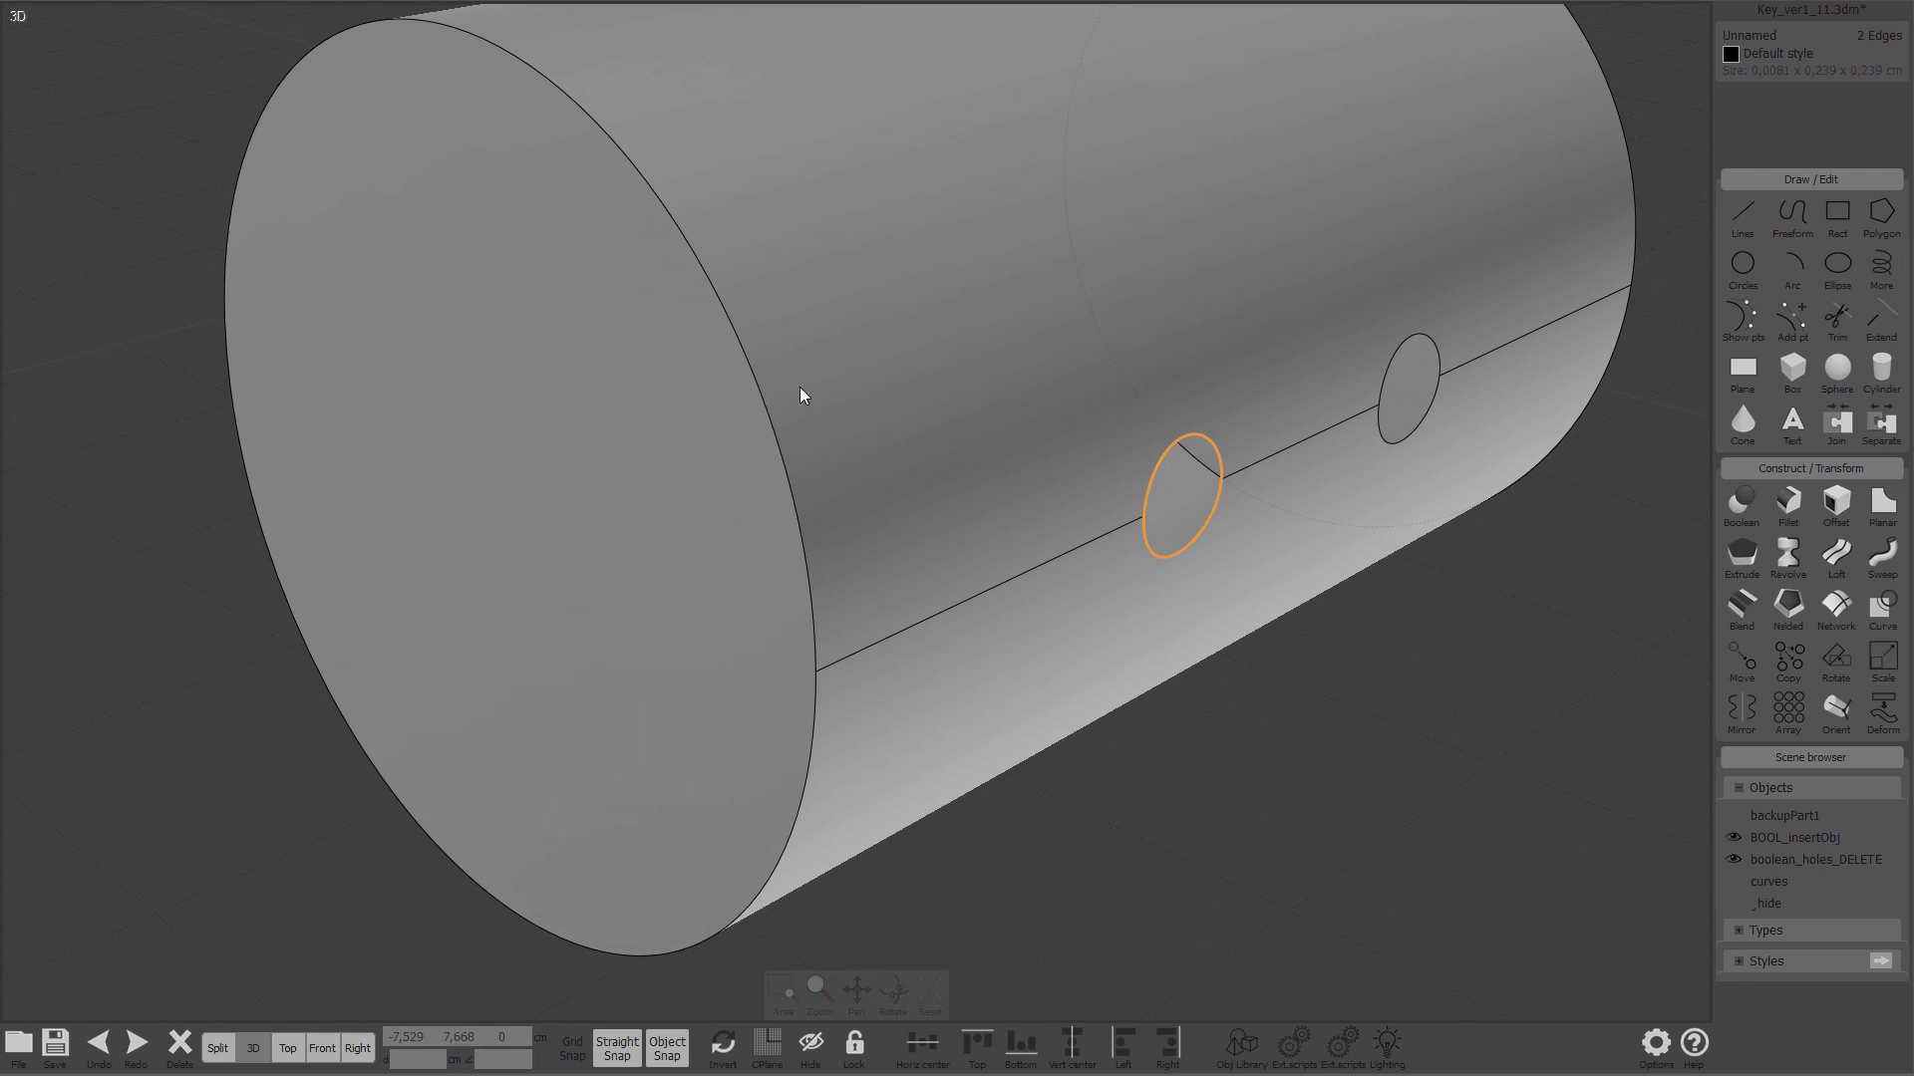
scroll(793, 397, "down", 3)
left_click(871, 423)
left_click(940, 568)
key("Delete")
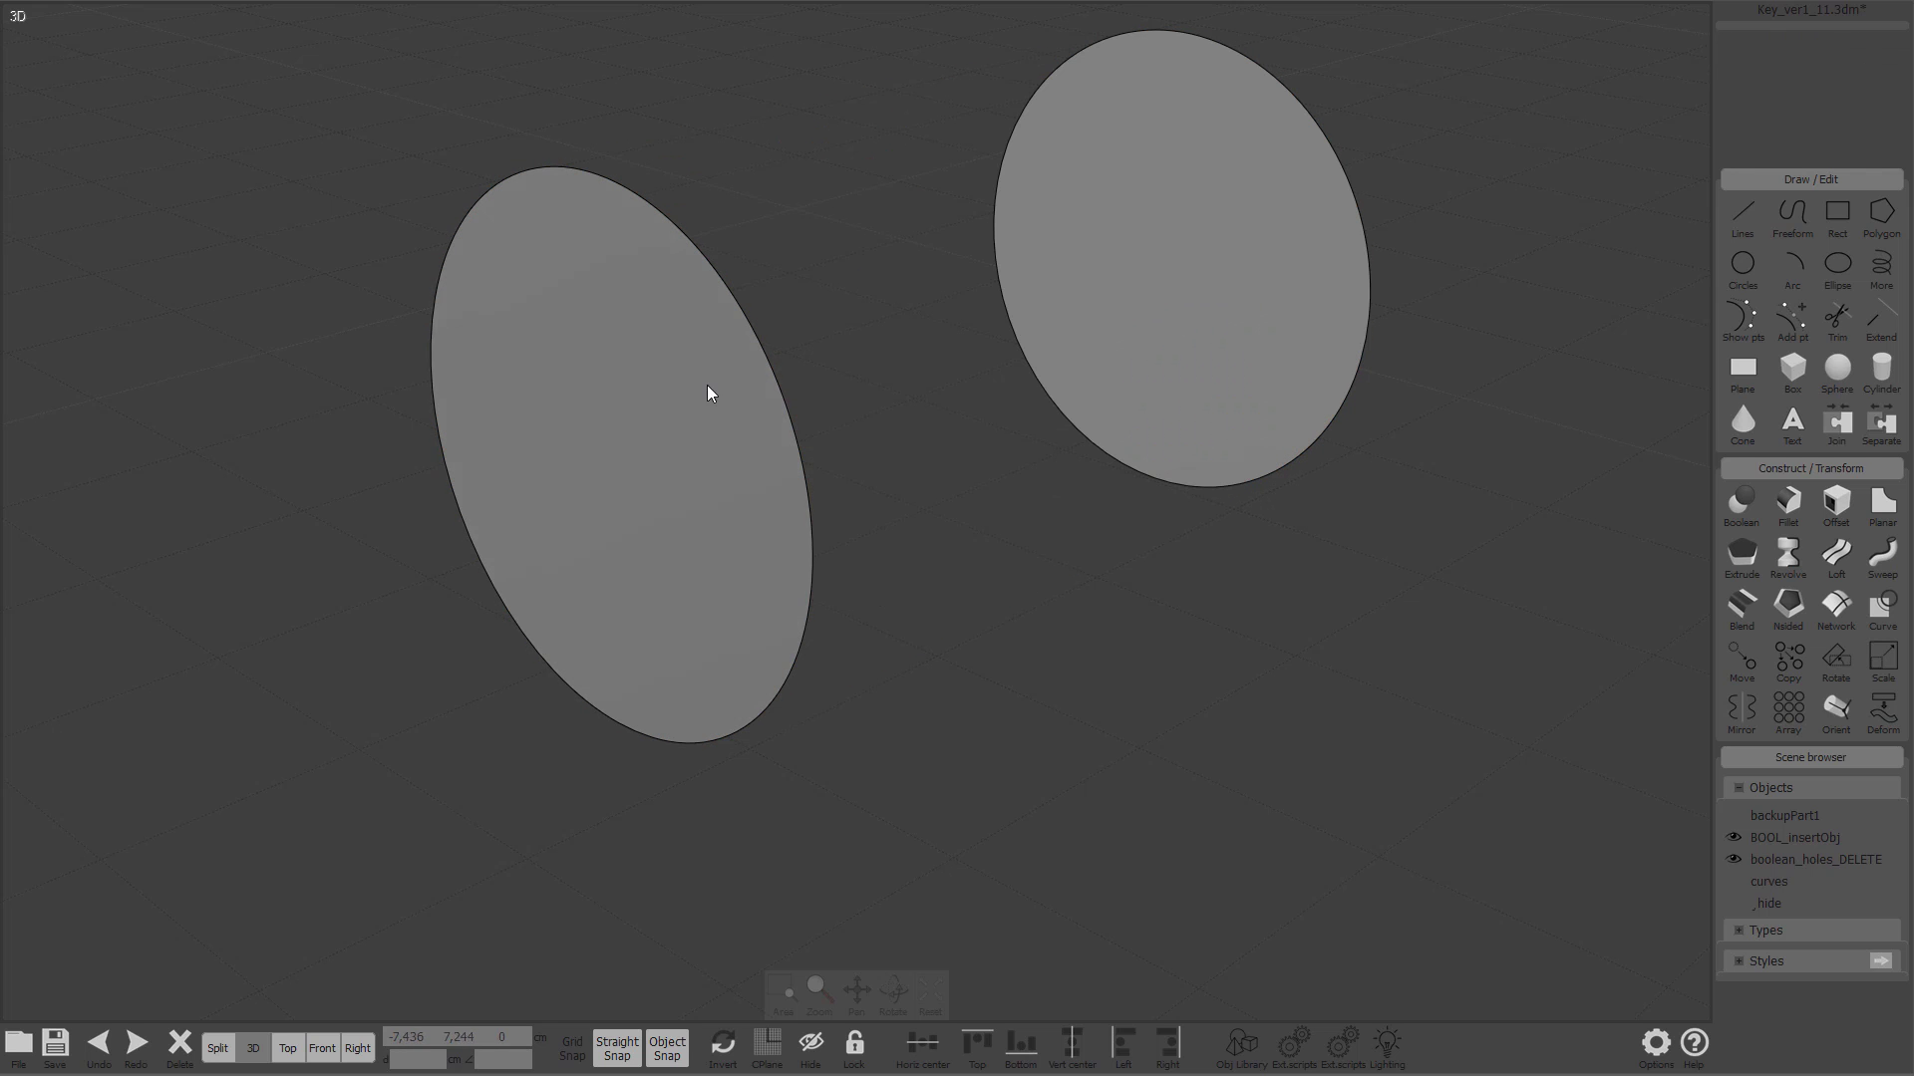
Step: Try to loft a Normal-style surface with capped ends between the two circular end faces
left_click(760, 332)
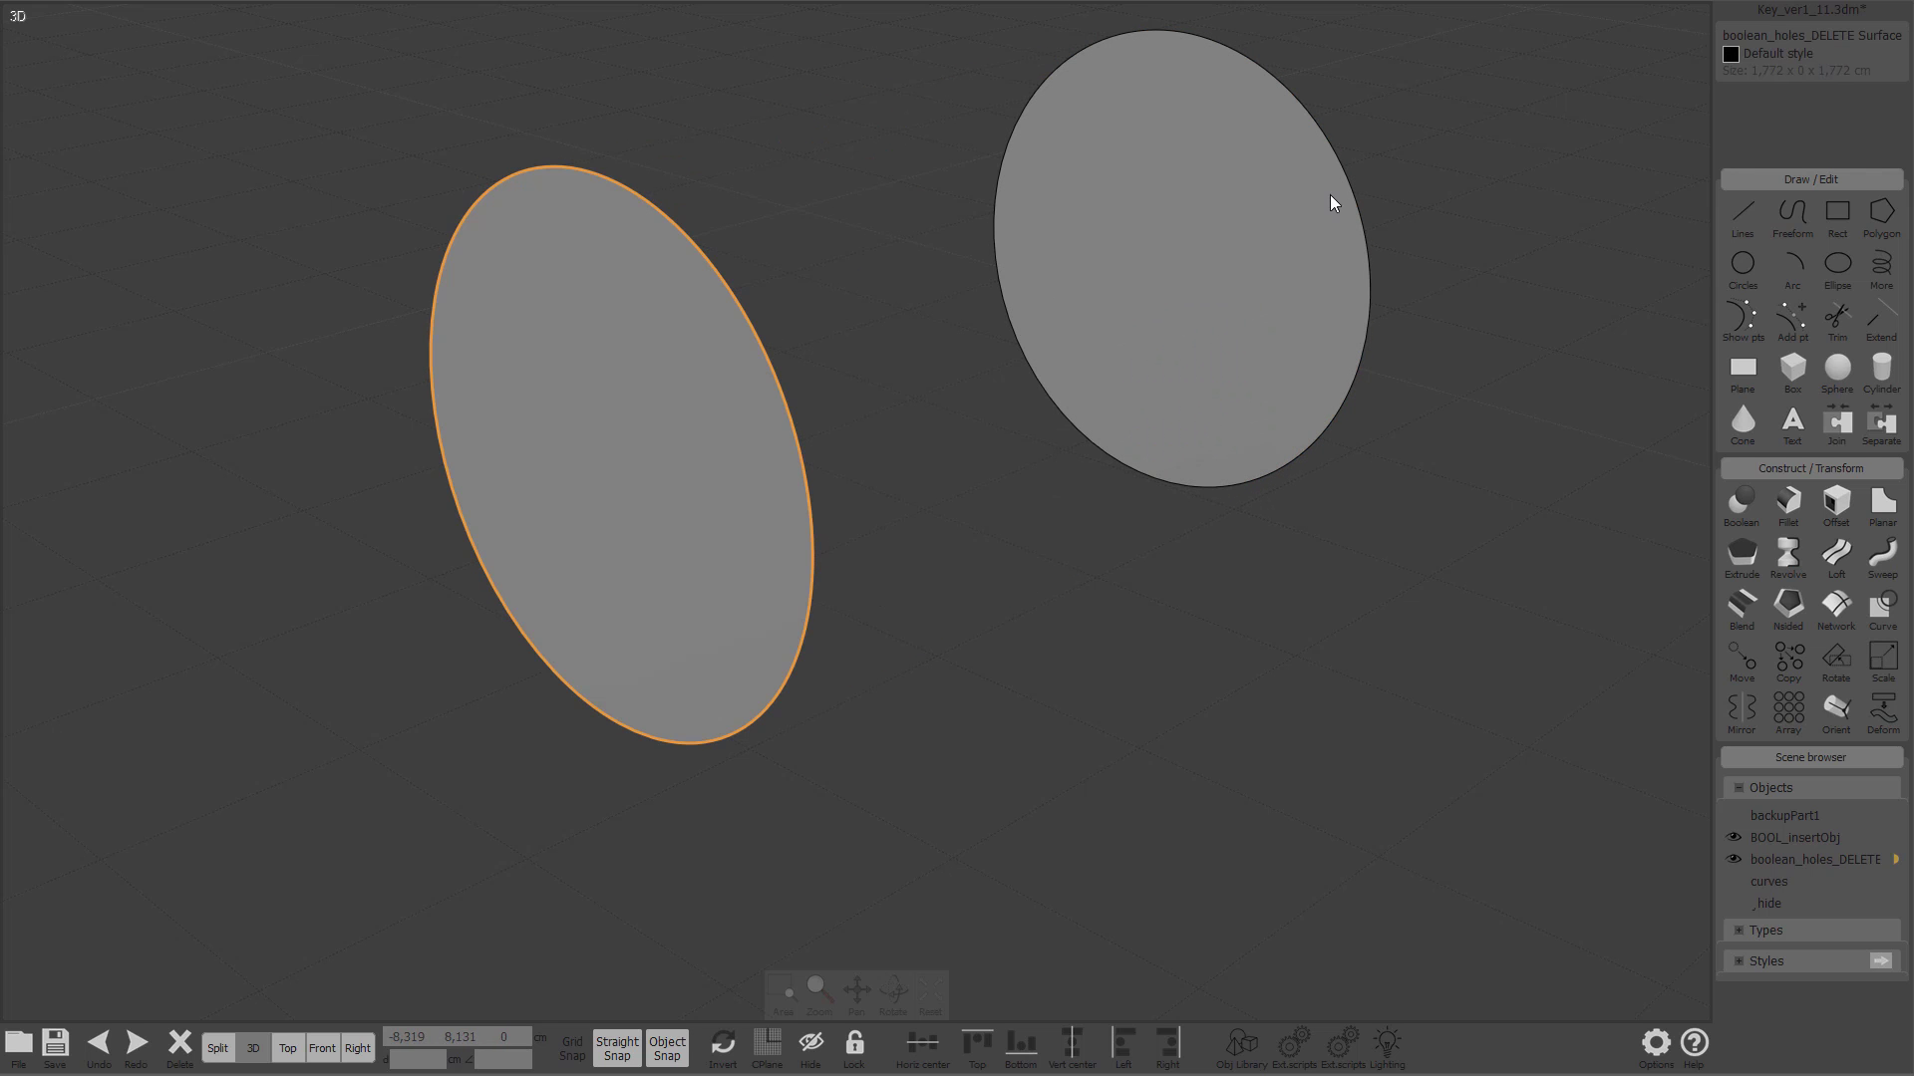
left_click(1346, 177)
left_click(1845, 551)
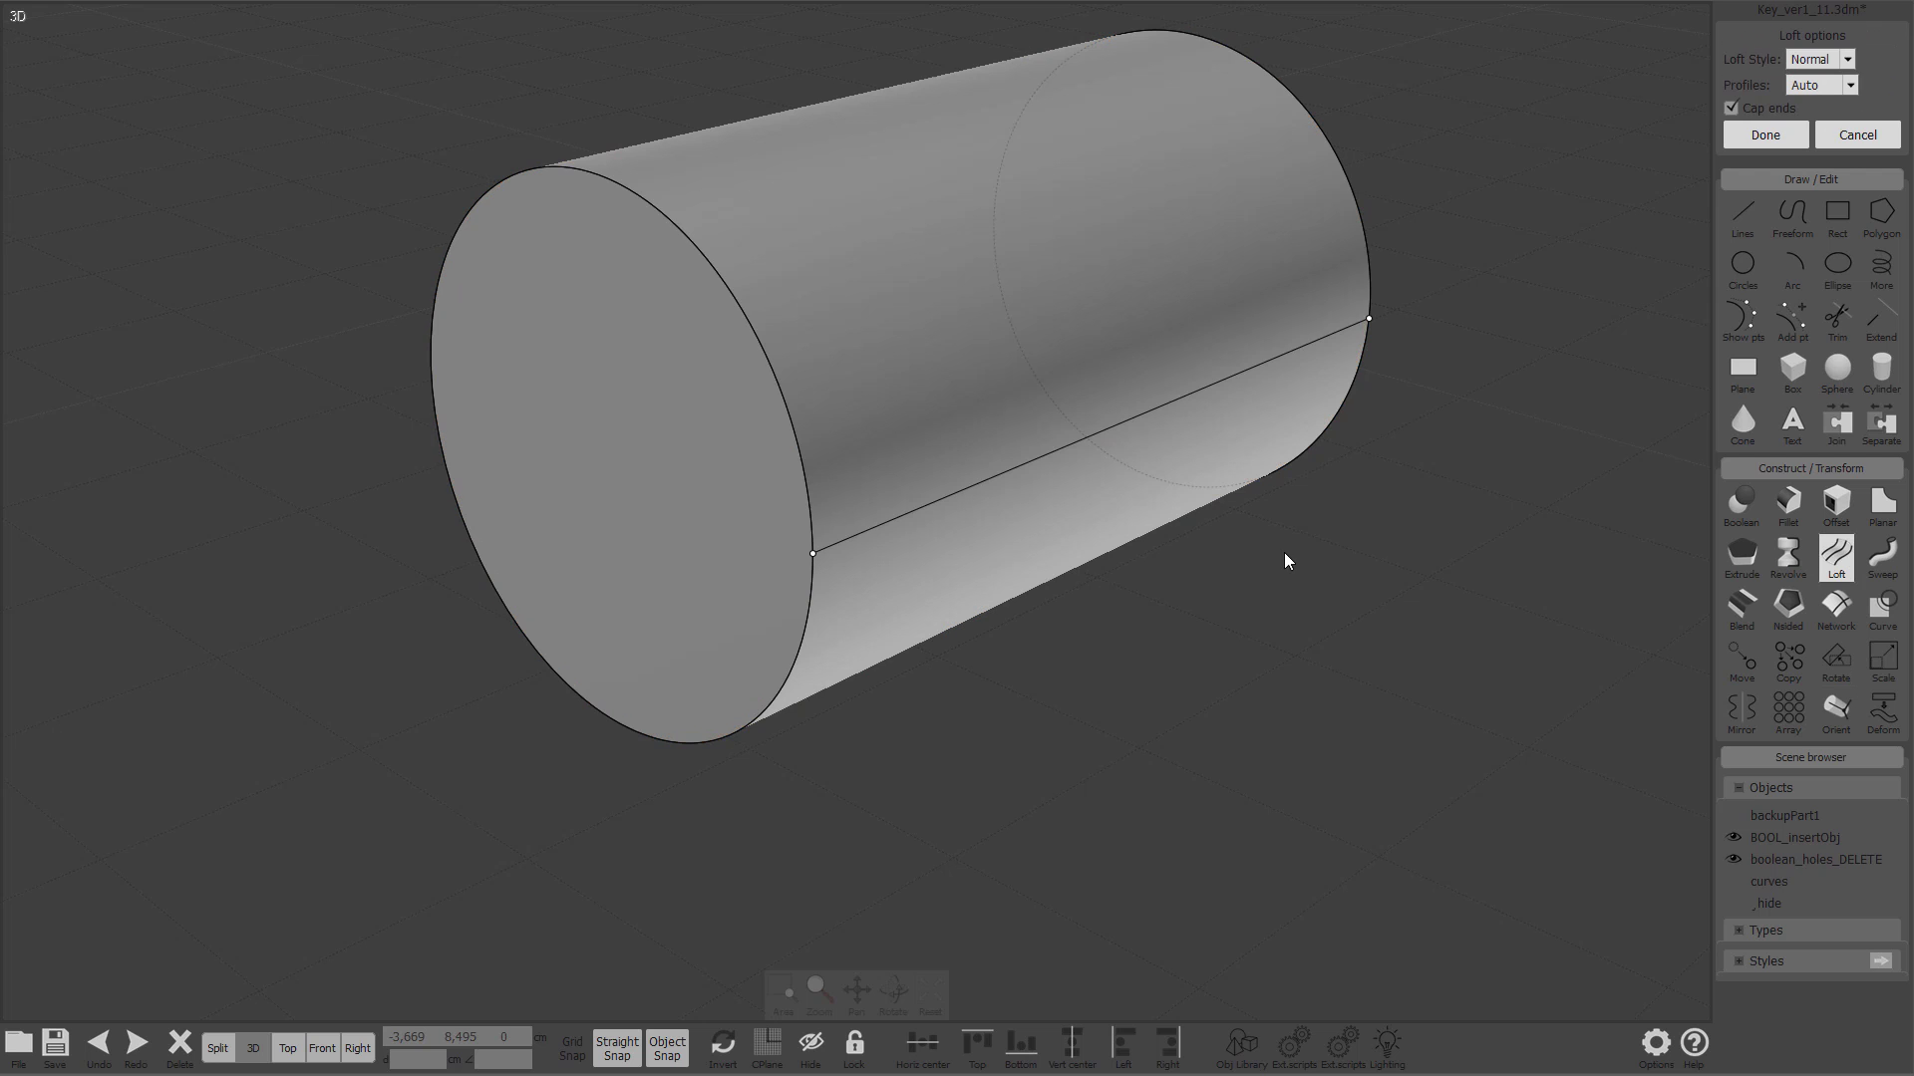
left_click(1844, 144)
right_click(1150, 630)
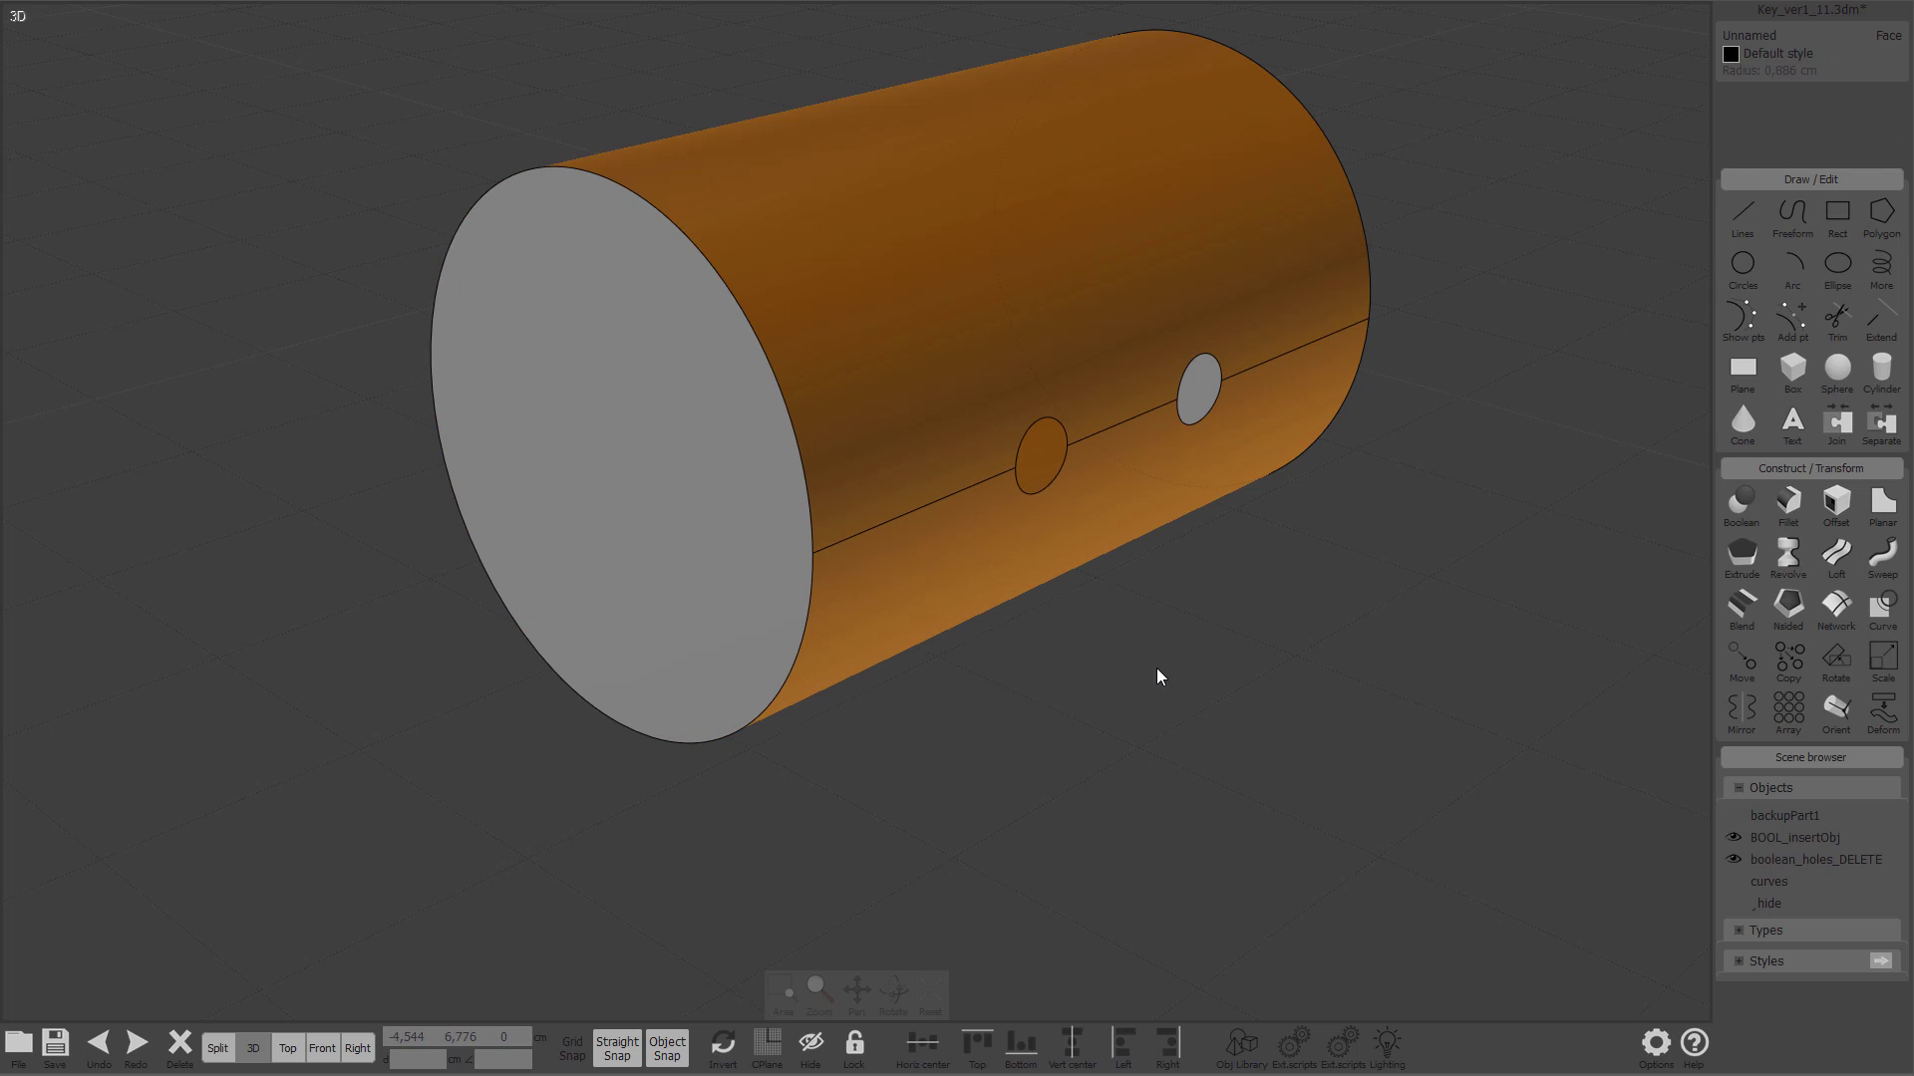
left_click(1181, 680)
Step: Select the two edges outlining the nearer seam hole, then clear the selection
right_click_drag(907, 433, 1125, 325)
scroll(1110, 418, "up", 5)
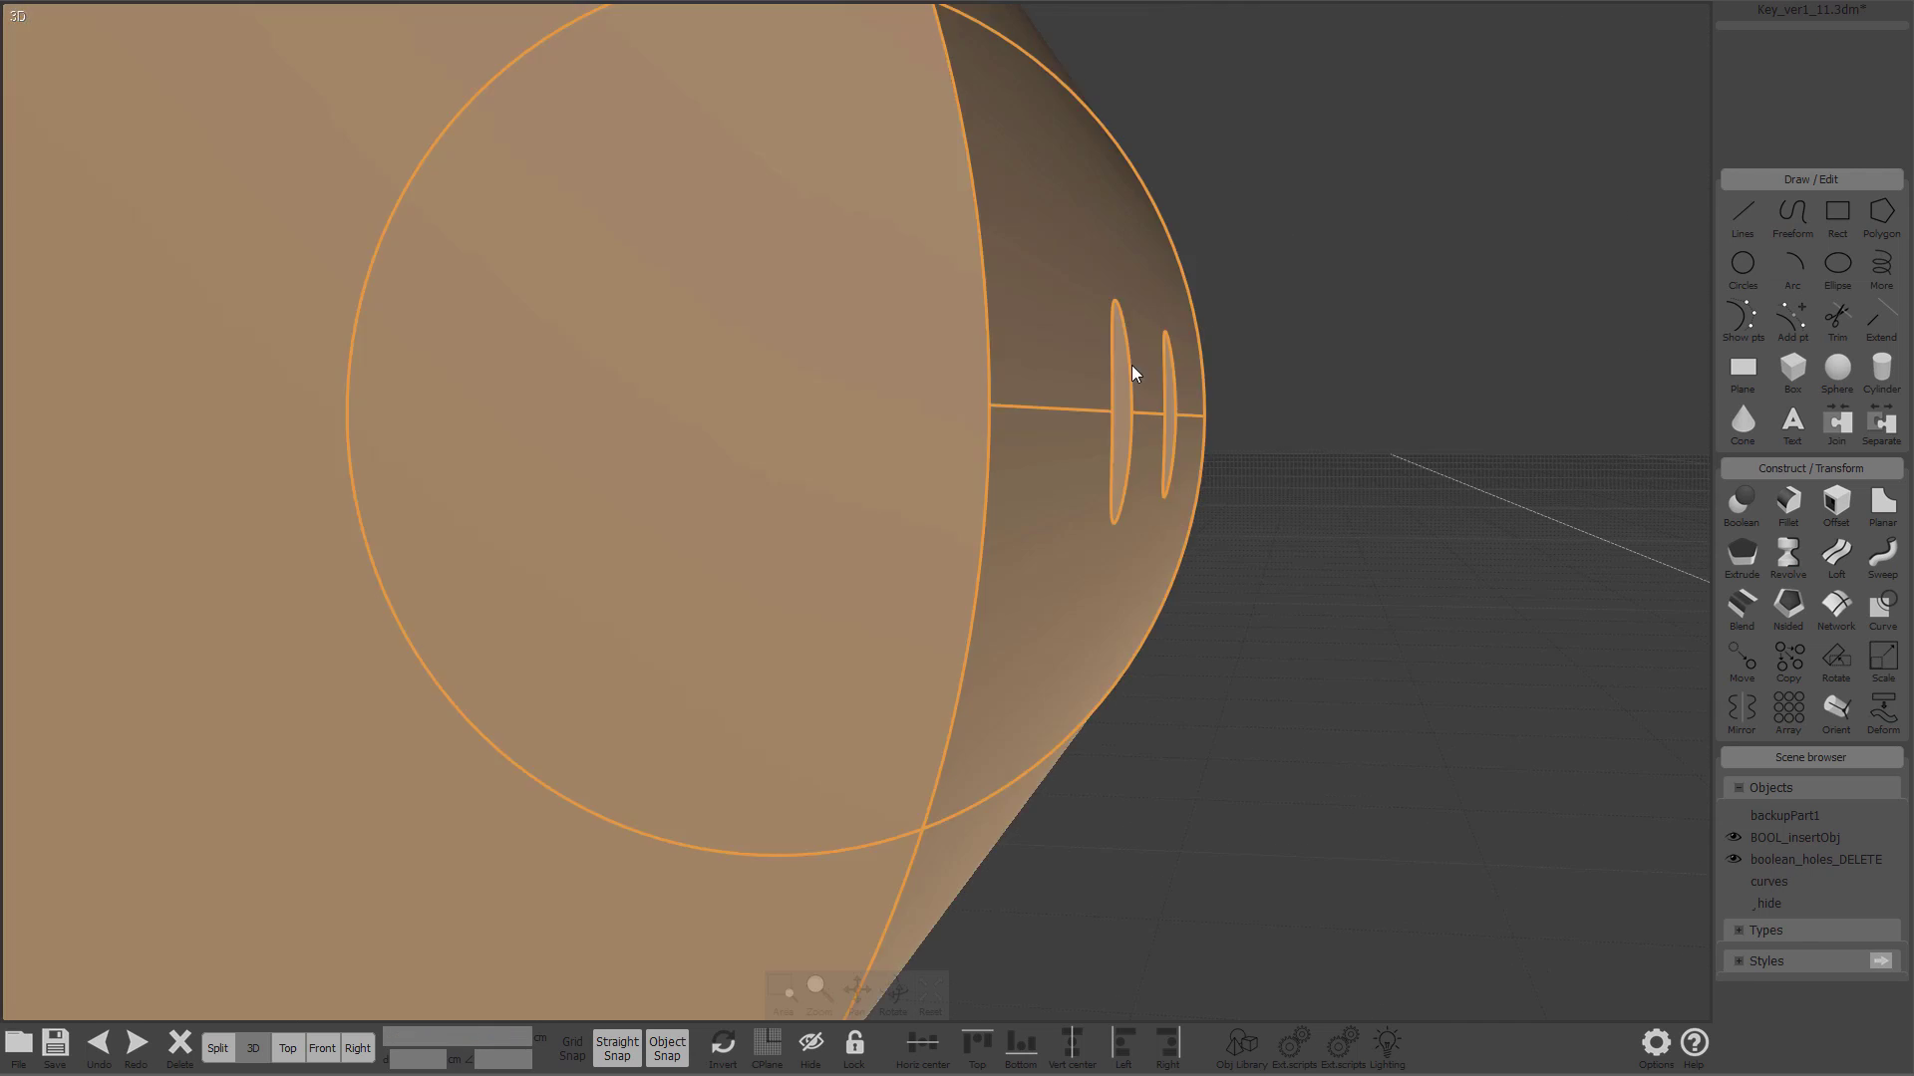
left_click(1134, 414)
left_click(1132, 435)
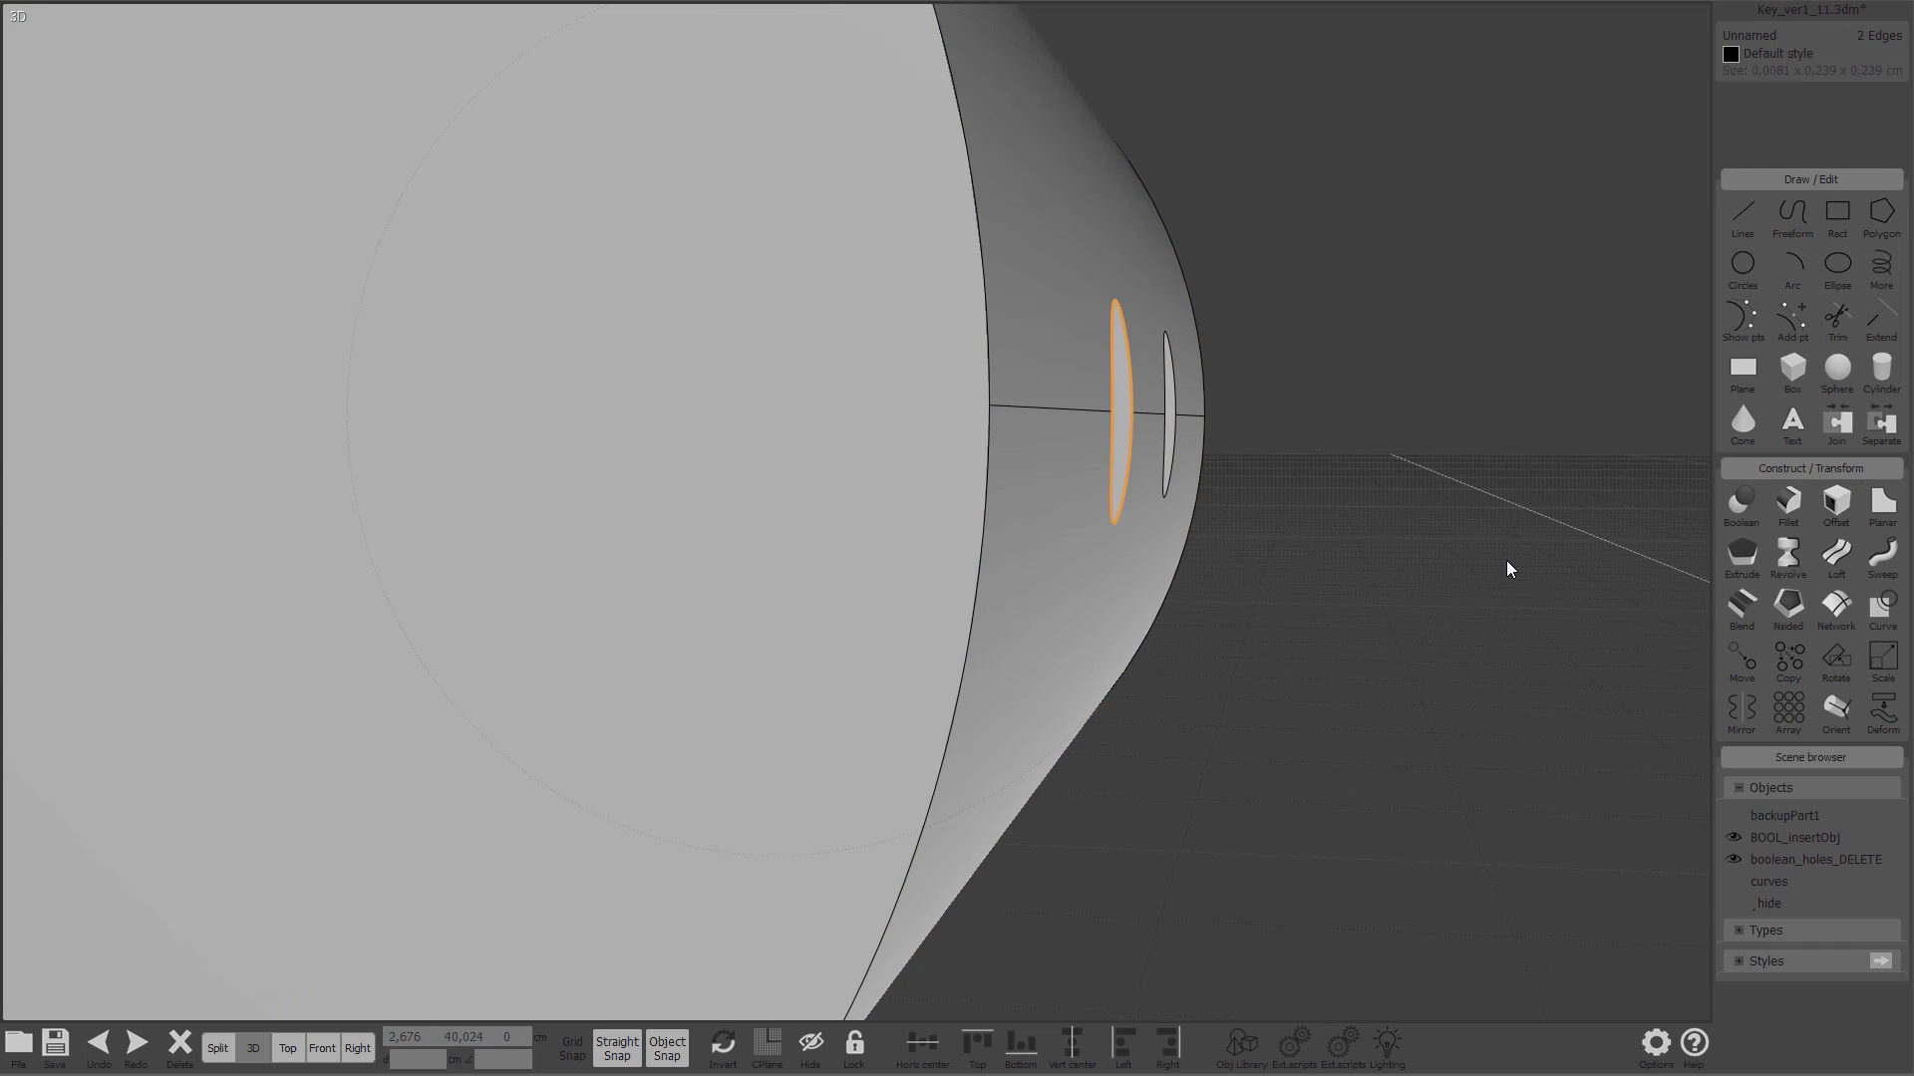
key("Escape")
scroll(1345, 568, "up", 5)
scroll(1440, 568, "down", 5)
right_click_drag(1440, 568, 850, 660)
left_click(850, 660)
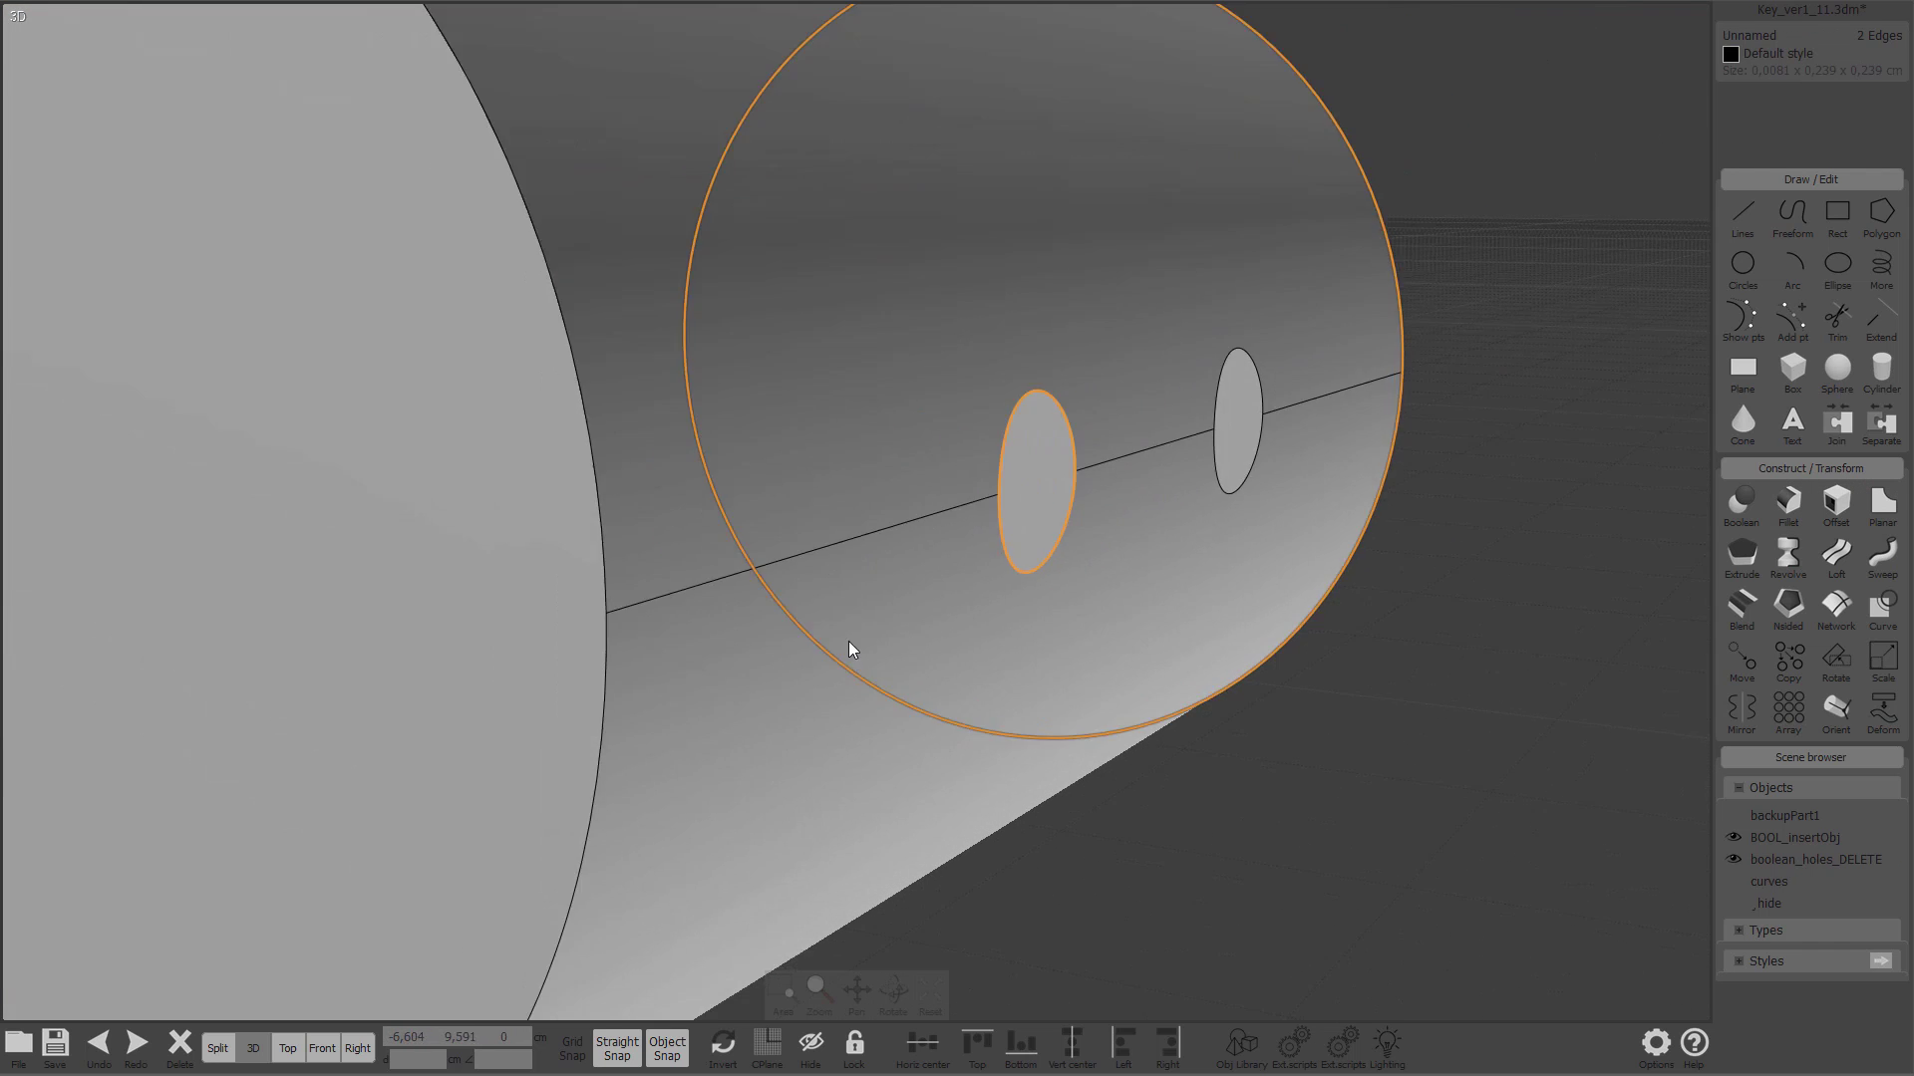
scroll(1260, 690, "down", 5)
left_click(1384, 768)
Step: Copy the circular edge of the cylinder's near end face, placing the copy clear of the end face
right_click_drag(1383, 768, 858, 520)
left_click(937, 506)
left_click(941, 504)
right_click_drag(1154, 684, 1123, 619)
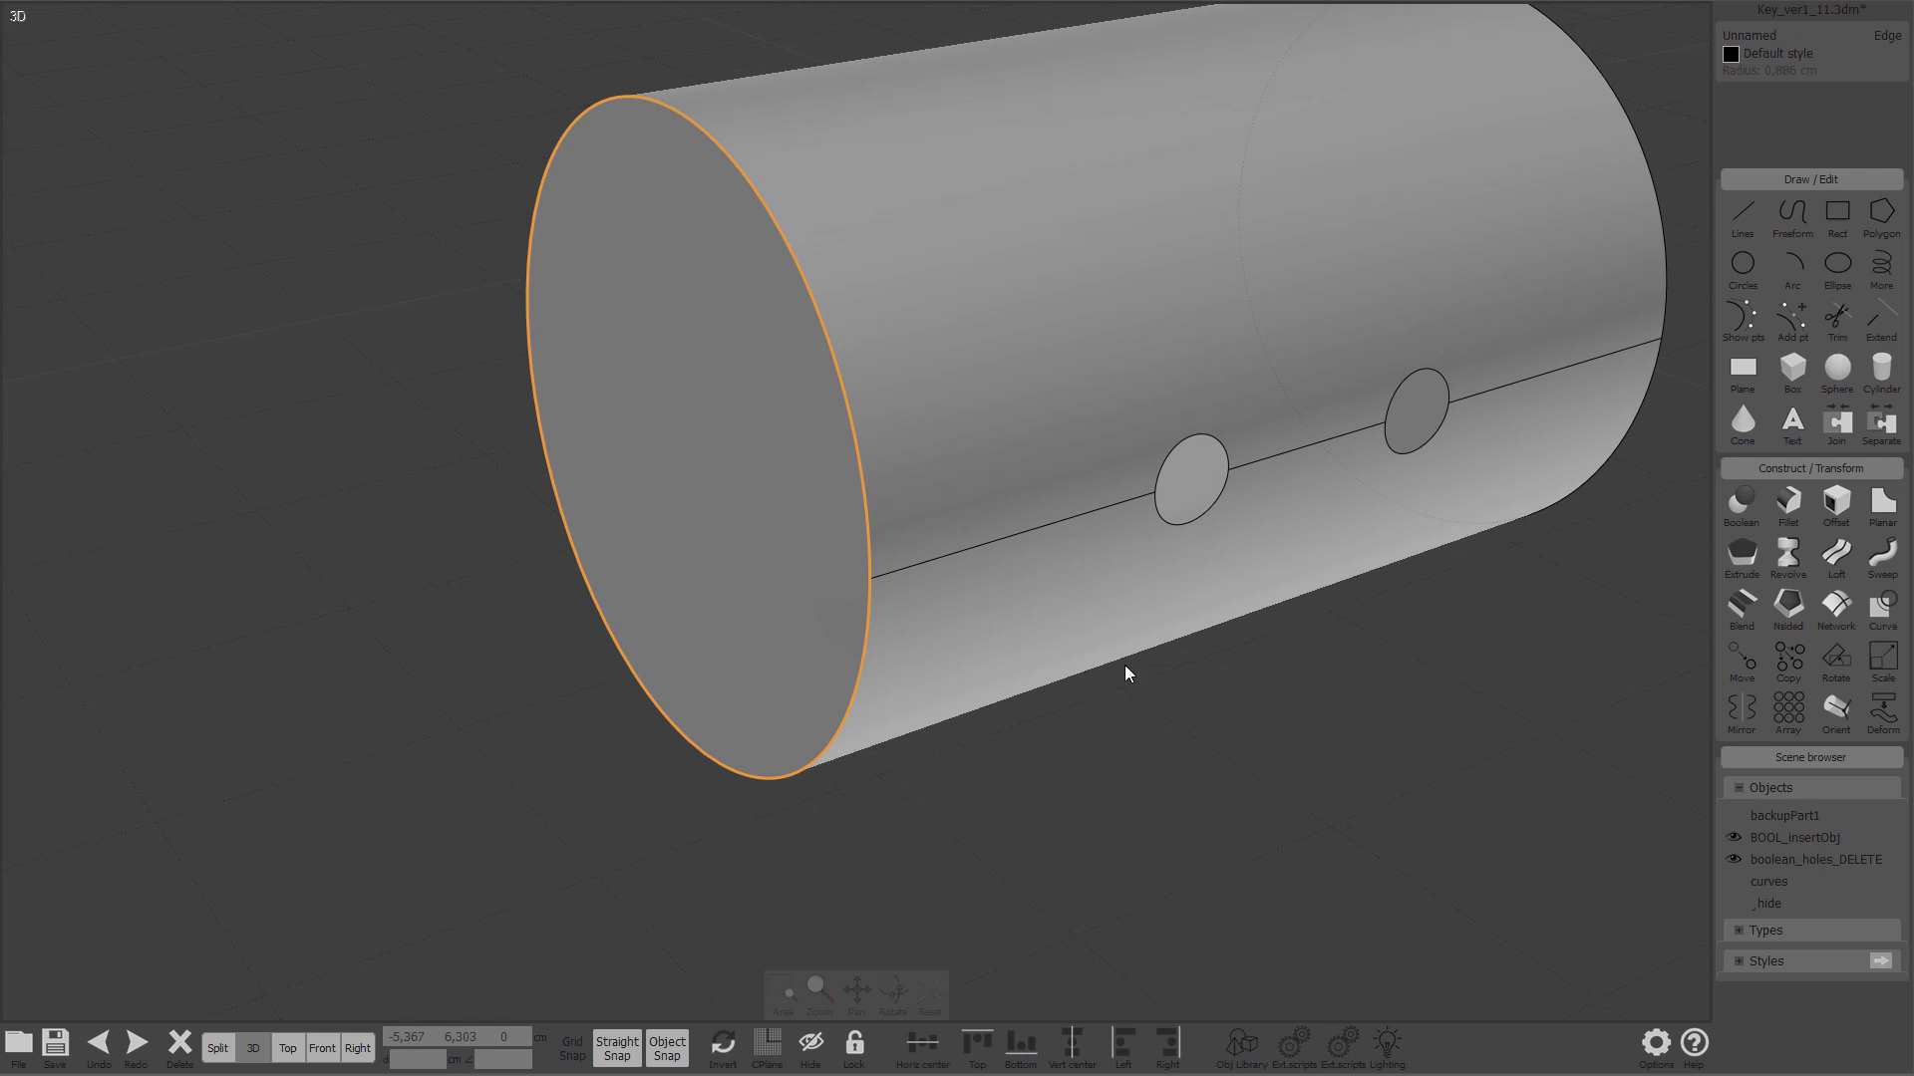
key("ctrl+c")
left_click(1102, 760)
left_click(941, 823)
Step: Trim the copied circle at two points, keeping only a short arc in line with the cylinder's seam
right_click_drag(941, 823, 1138, 670)
left_click(714, 695)
right_click_drag(937, 750, 1100, 733)
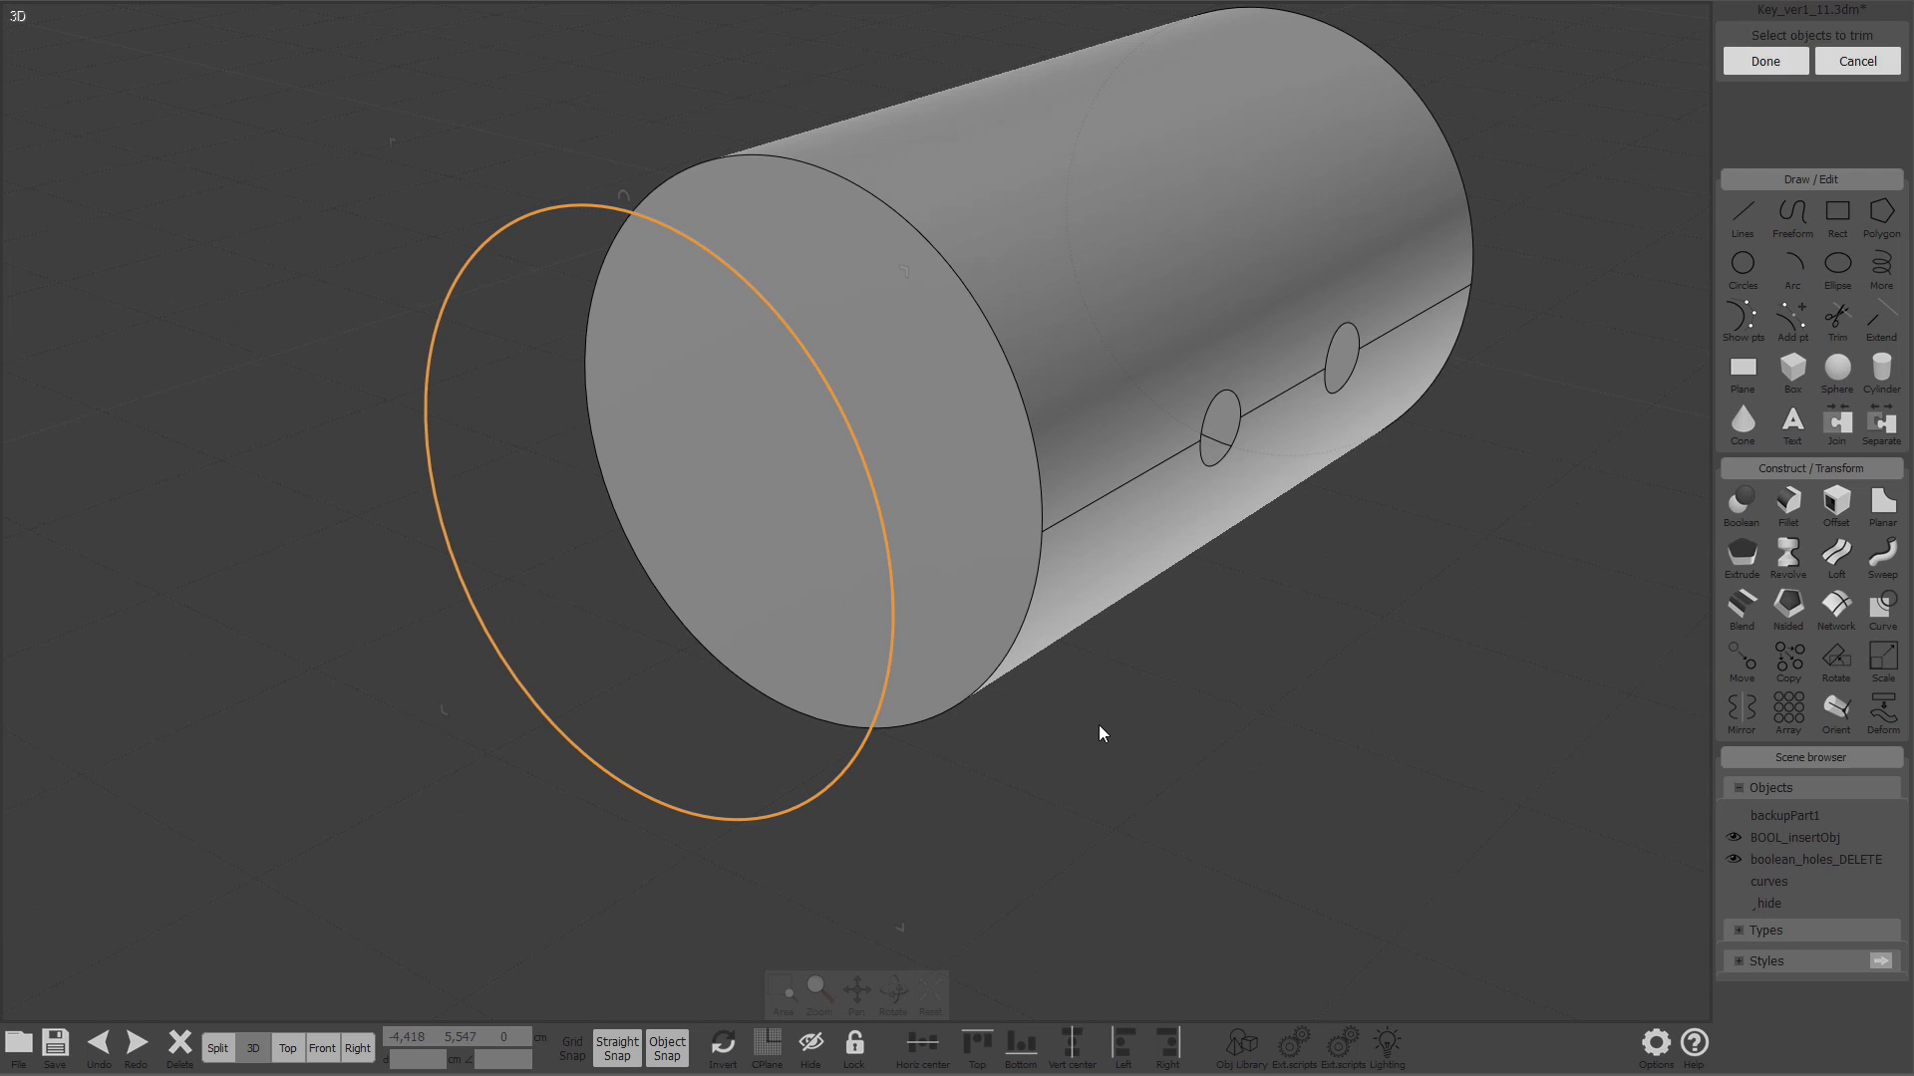
right_click(1099, 726)
left_click(869, 477)
left_click(873, 718)
right_click(1242, 711)
left_click(852, 438)
right_click(1133, 648)
Step: Extrude the arc about 3 cm along the cylinder so the curved strip covers both seam holes
right_click_drag(1132, 648, 938, 604)
left_click(715, 538)
key("e")
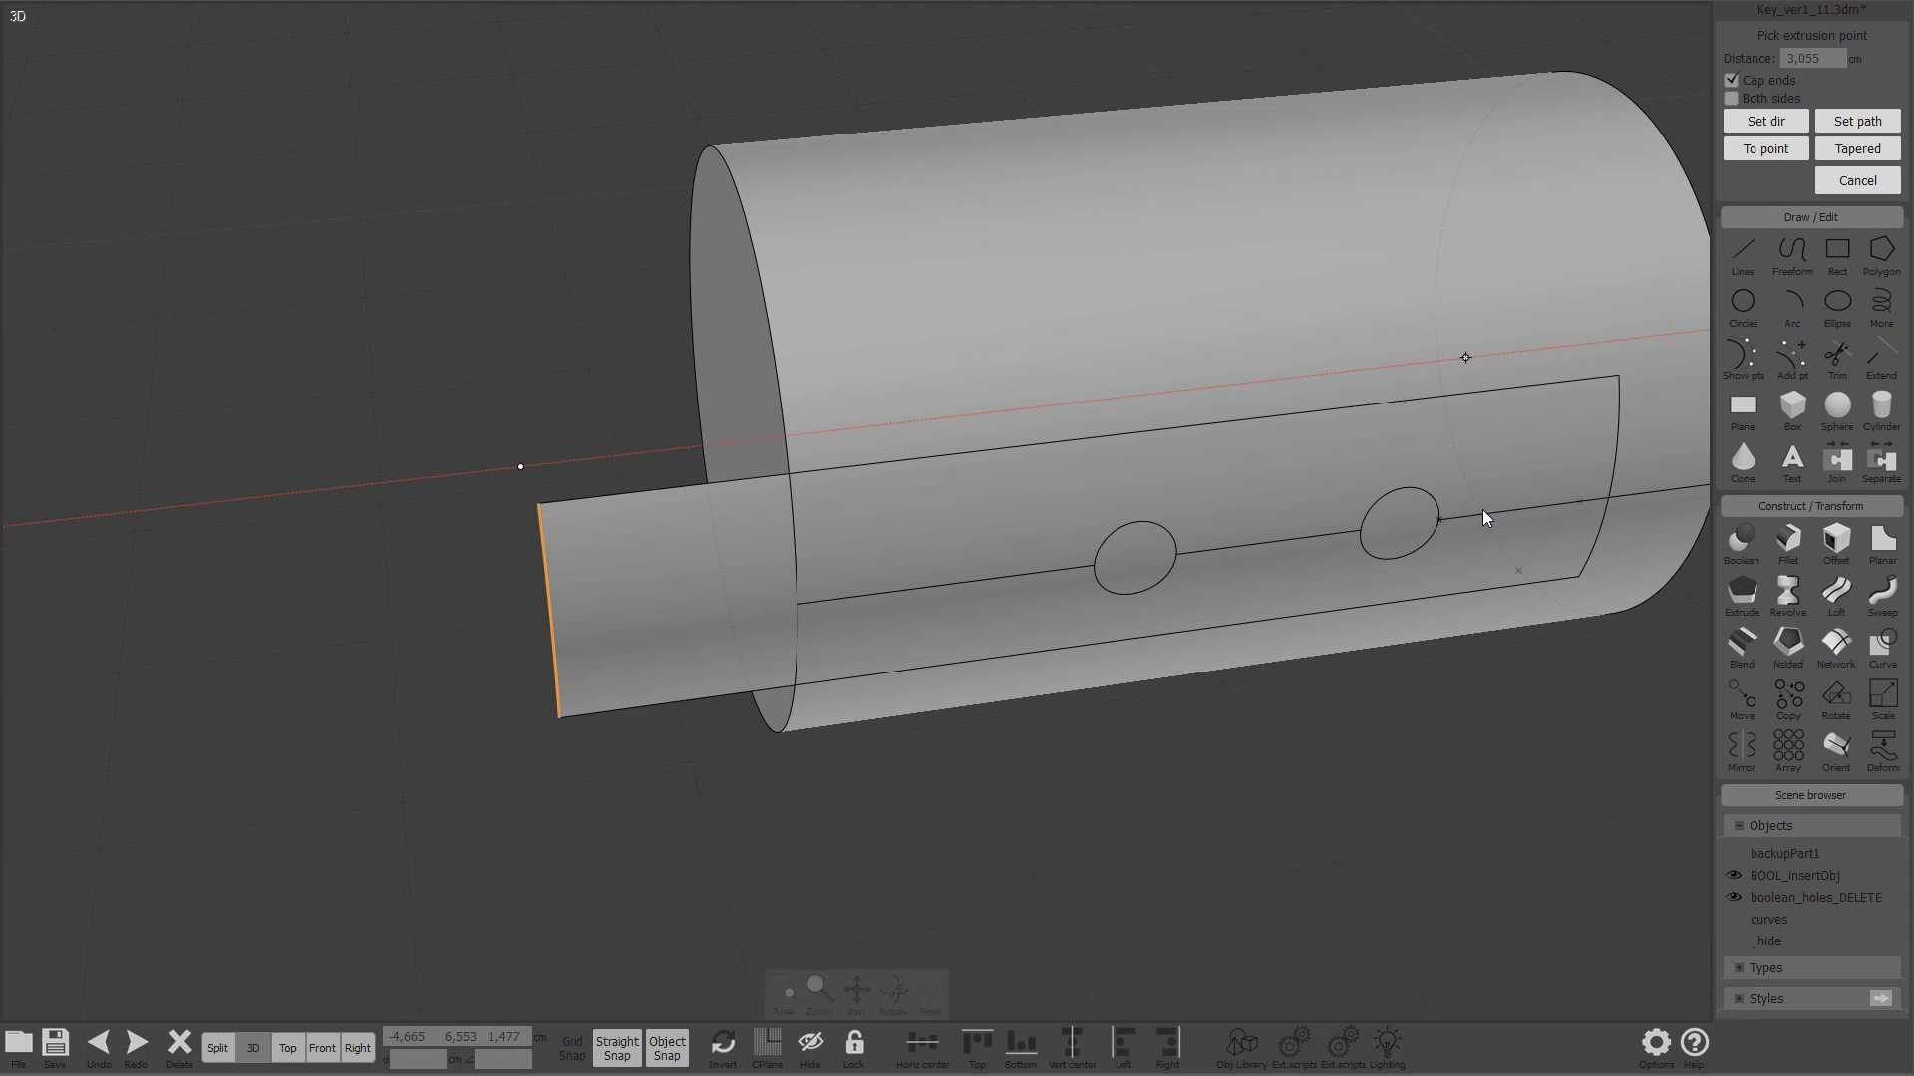
key("Escape")
right_click_drag(1431, 834, 1291, 782)
left_click(1291, 783)
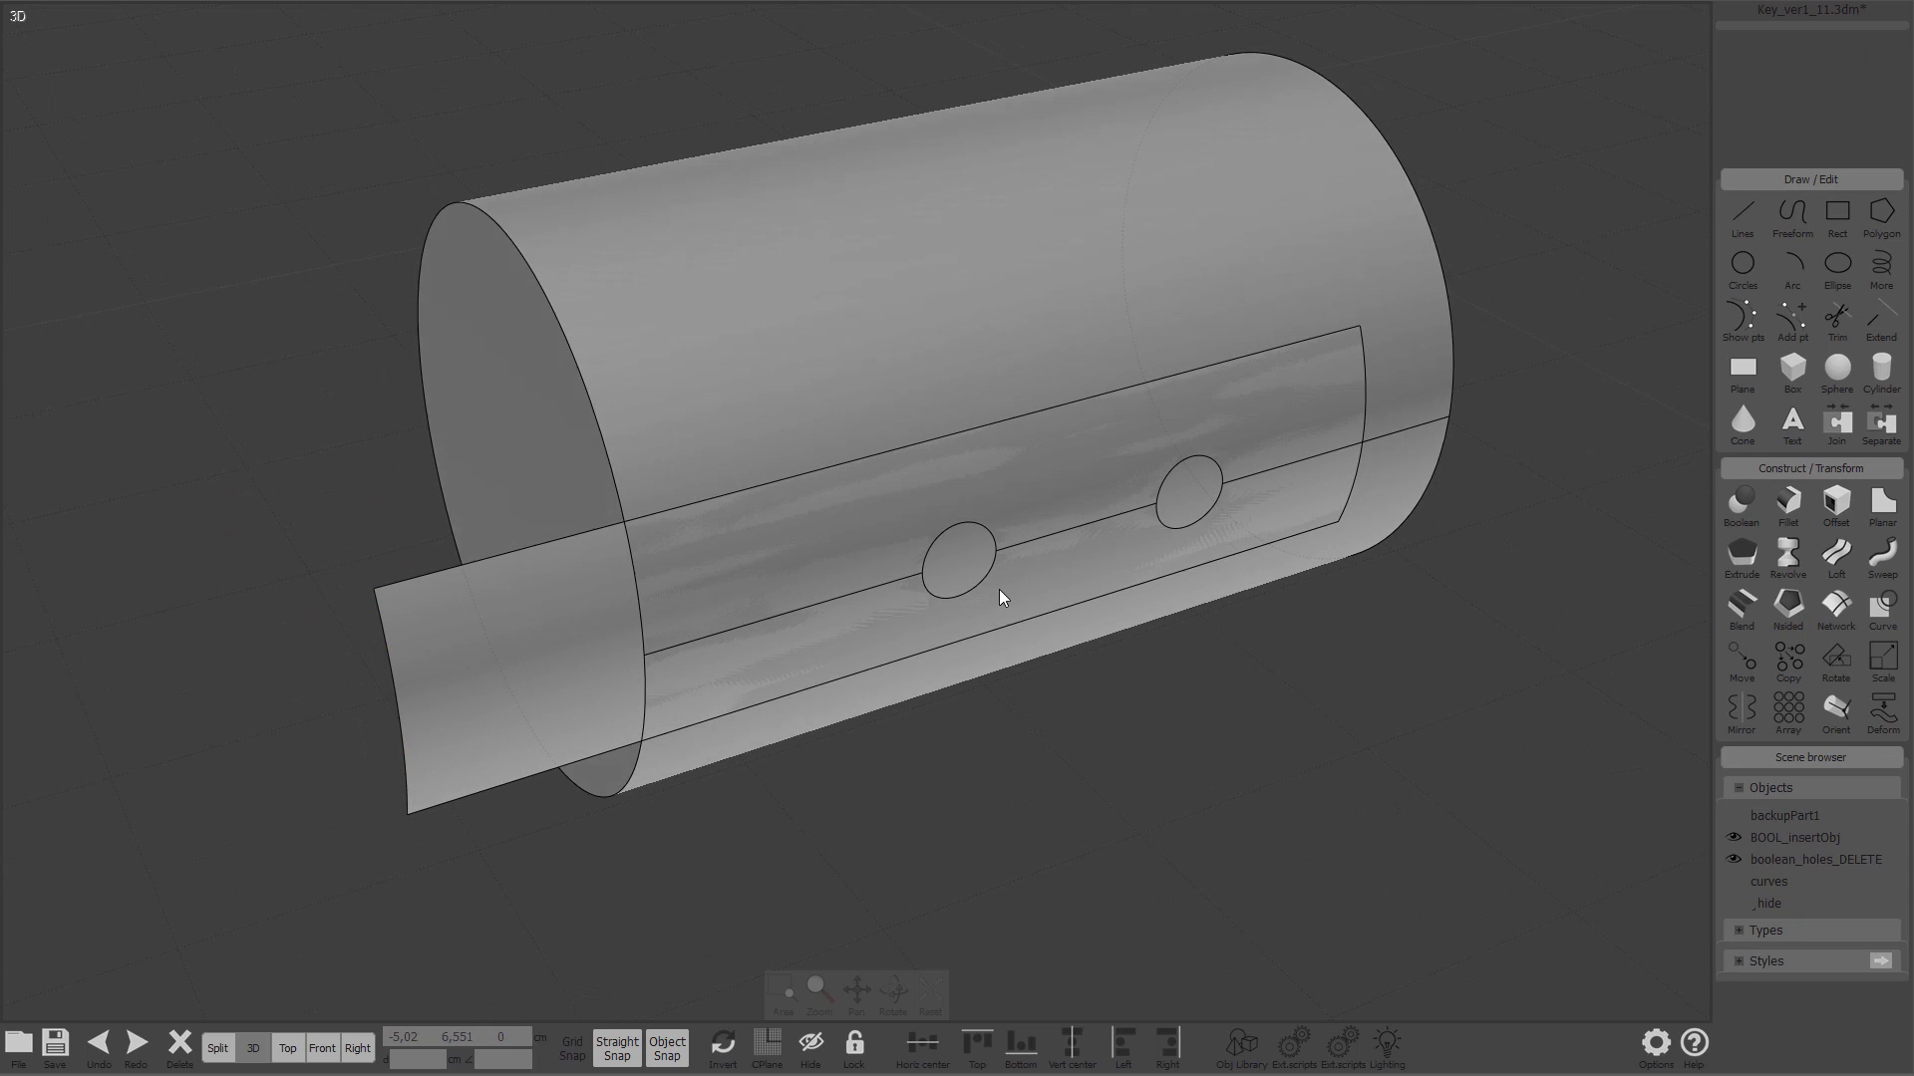
Step: Trim the curved strip using the four edges outlining the two seam holes as cutting objects
scroll(1086, 638, "up", 6)
scroll(1103, 445, "down", 3)
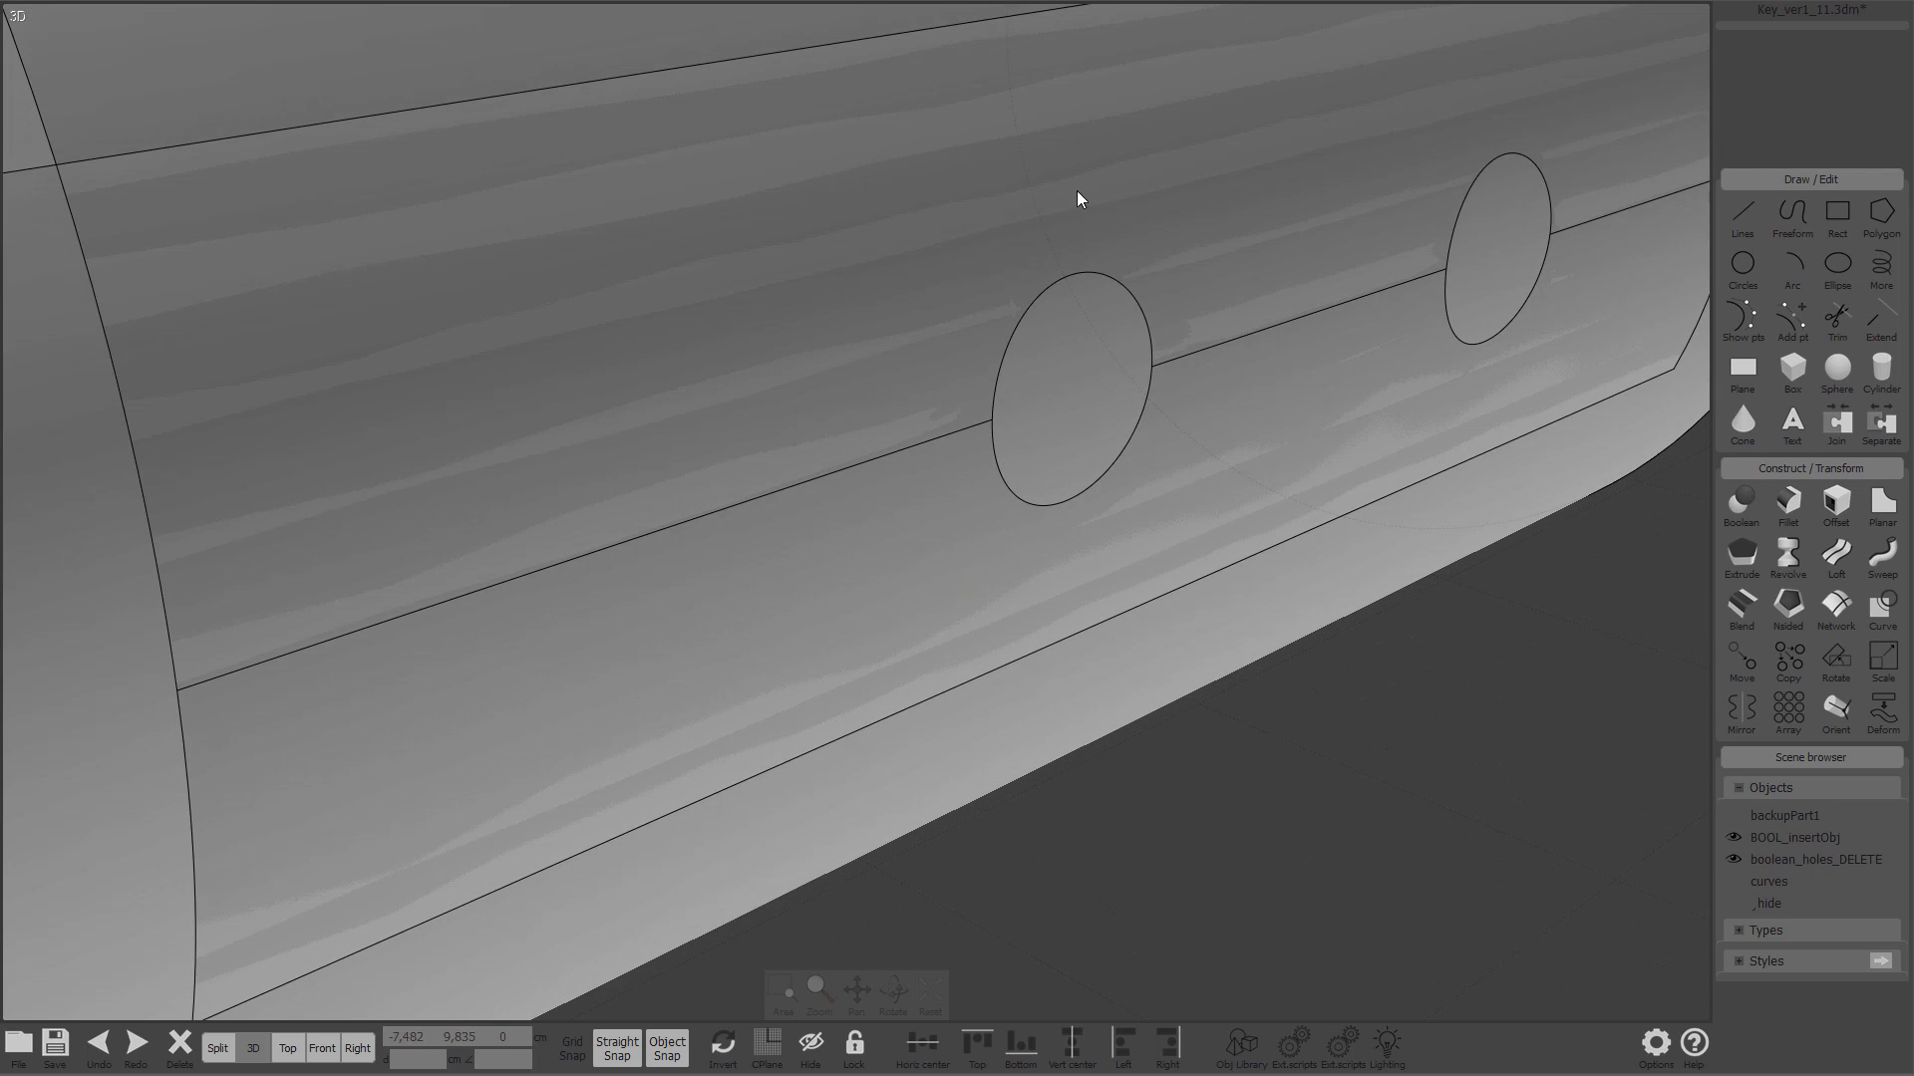
right_click_drag(885, 248, 836, 332)
left_click(911, 446)
left_click(937, 491)
left_click(1138, 409)
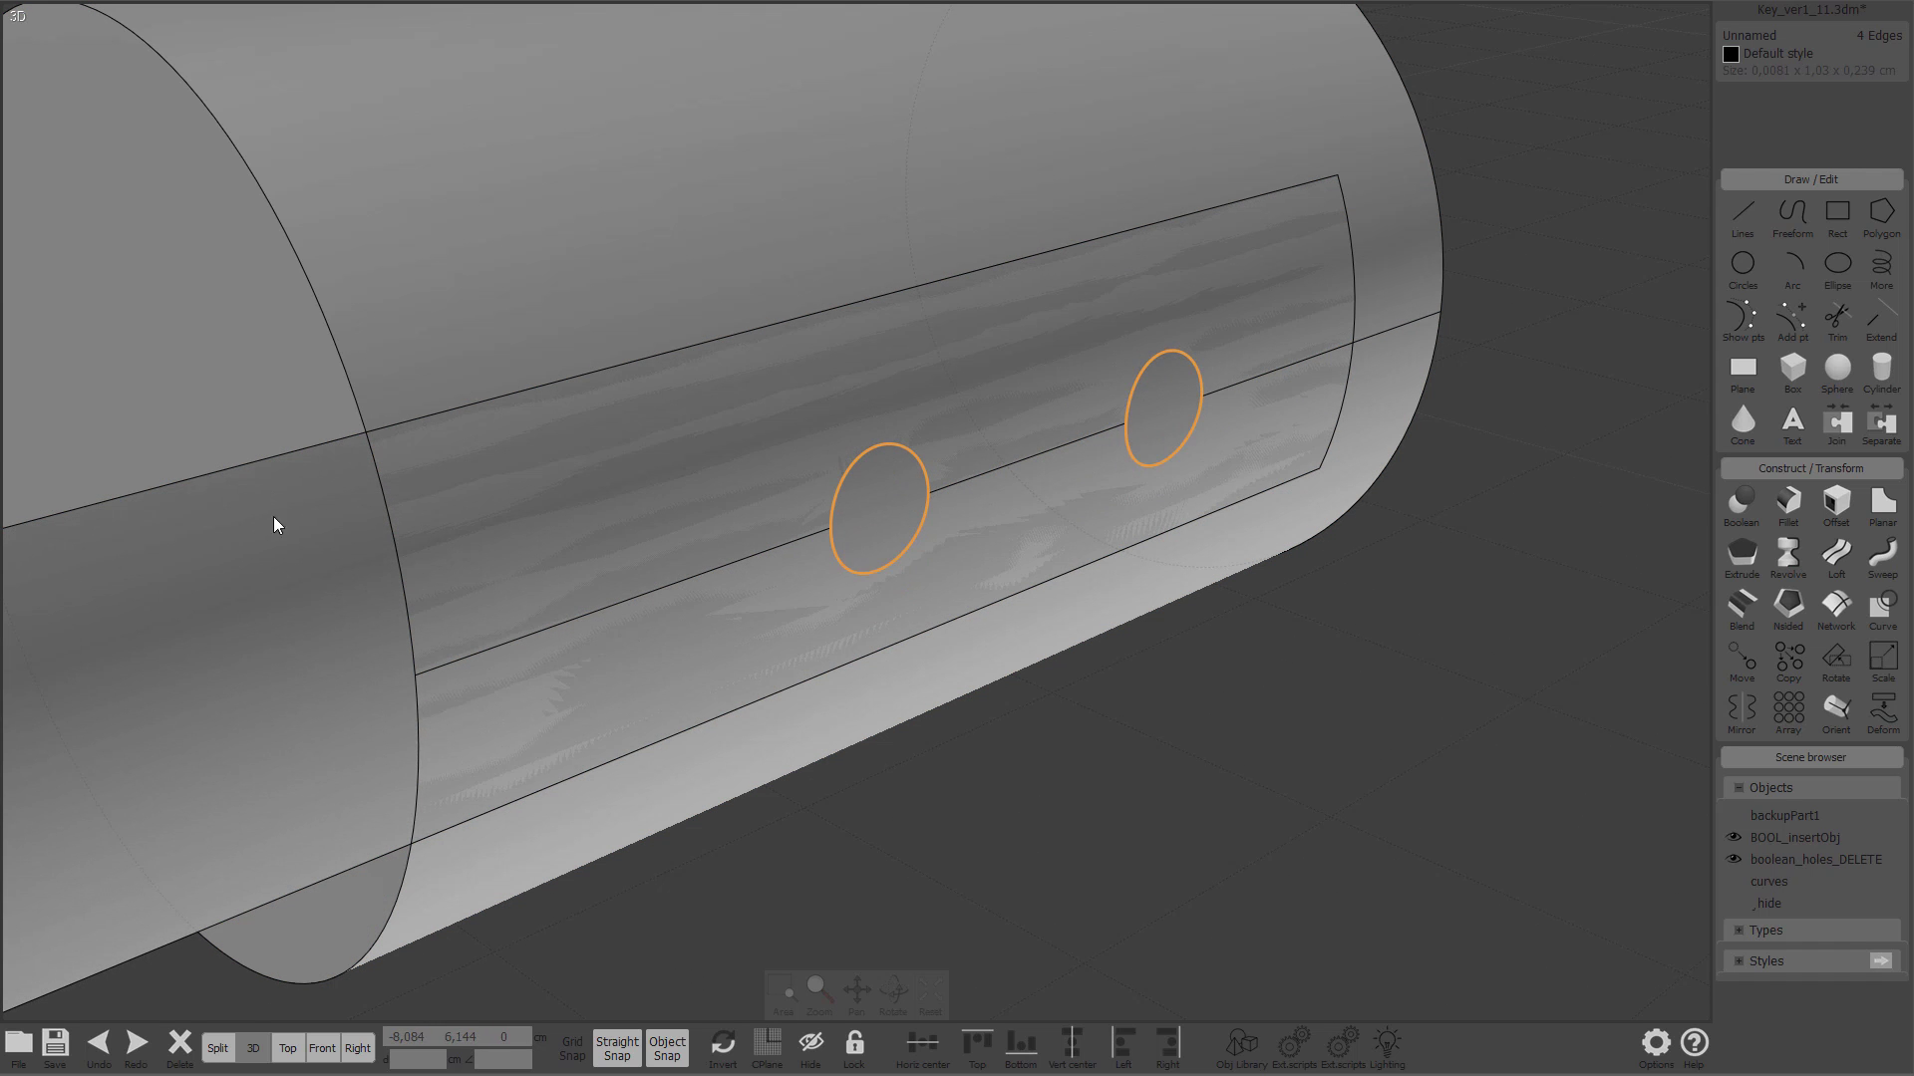
left_click(276, 516)
scroll(1026, 748, "down", 3)
right_click_drag(1026, 748, 1009, 753)
key("t")
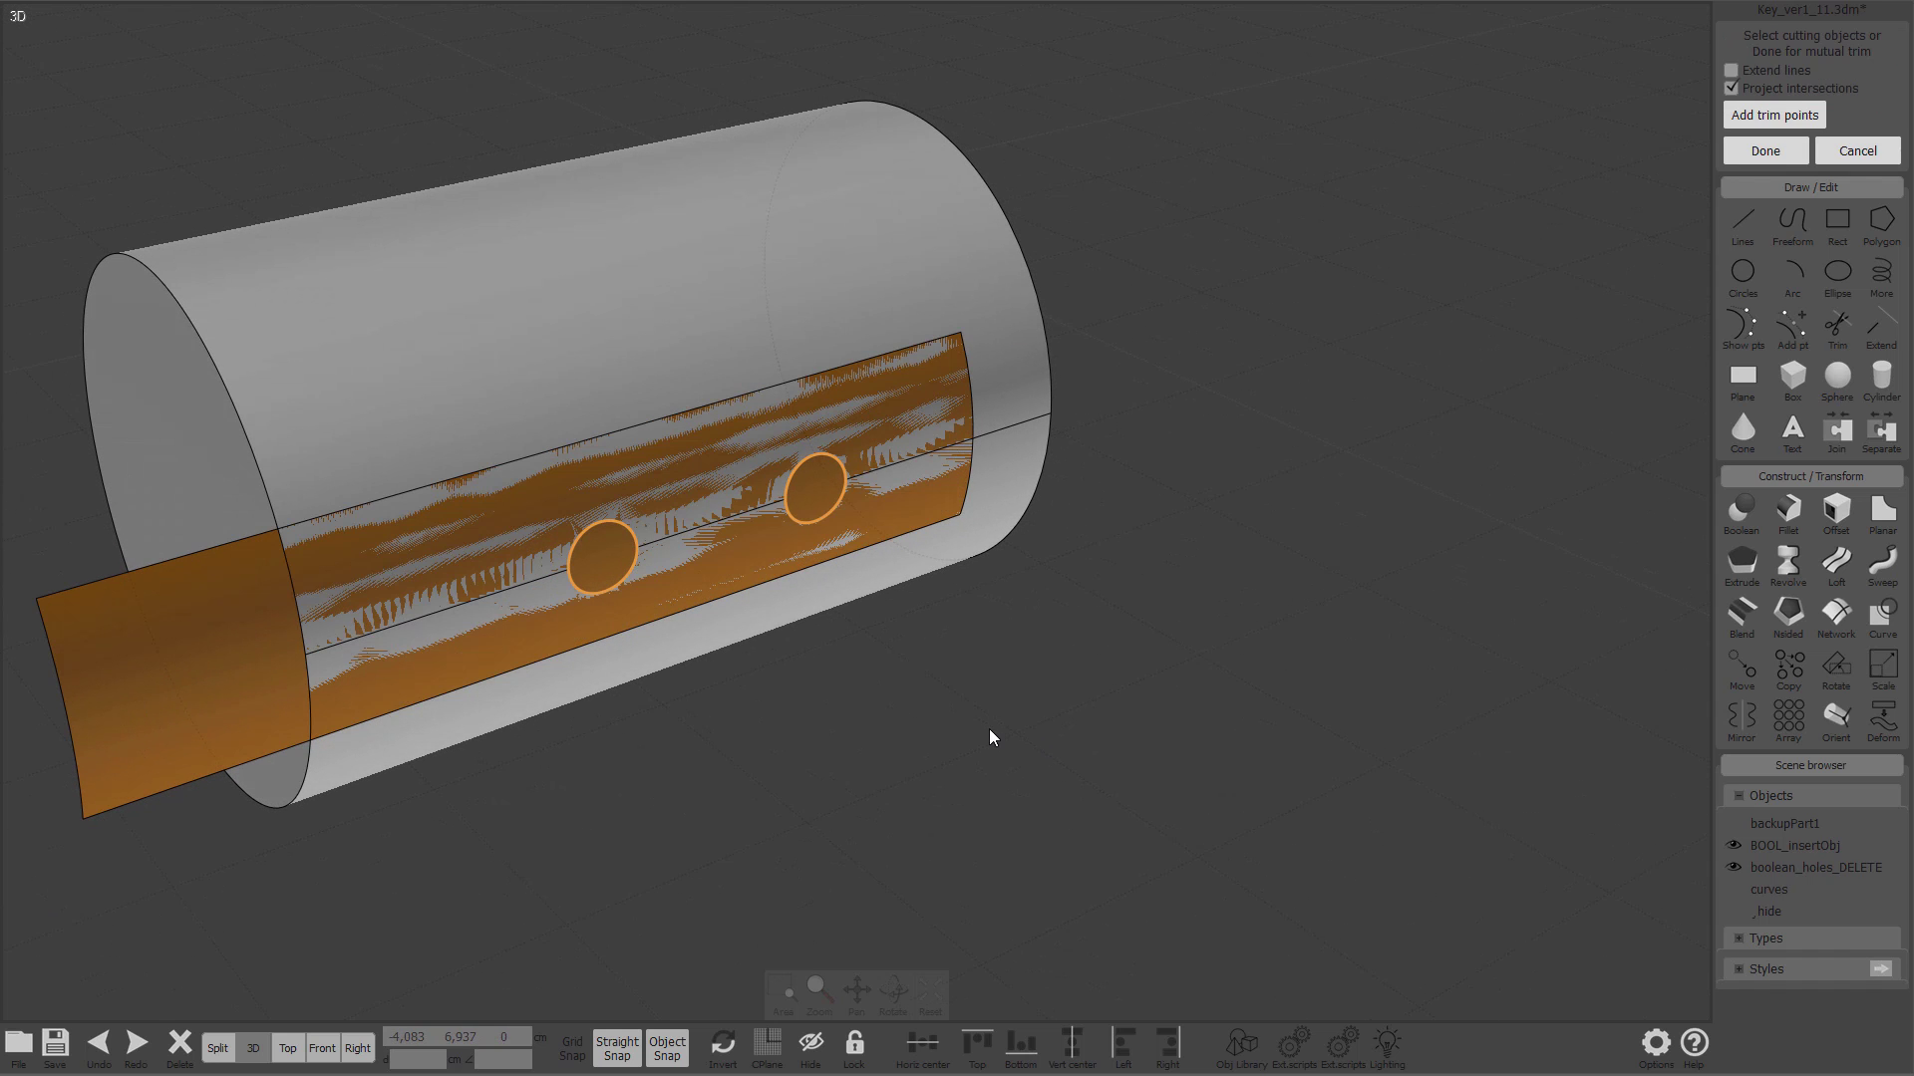
right_click(884, 631)
Step: Remove the part of the strip outside the hole outlines, keeping only the two patches that fill the holes
scroll(601, 414, "up", 4)
scroll(566, 568, "down", 2)
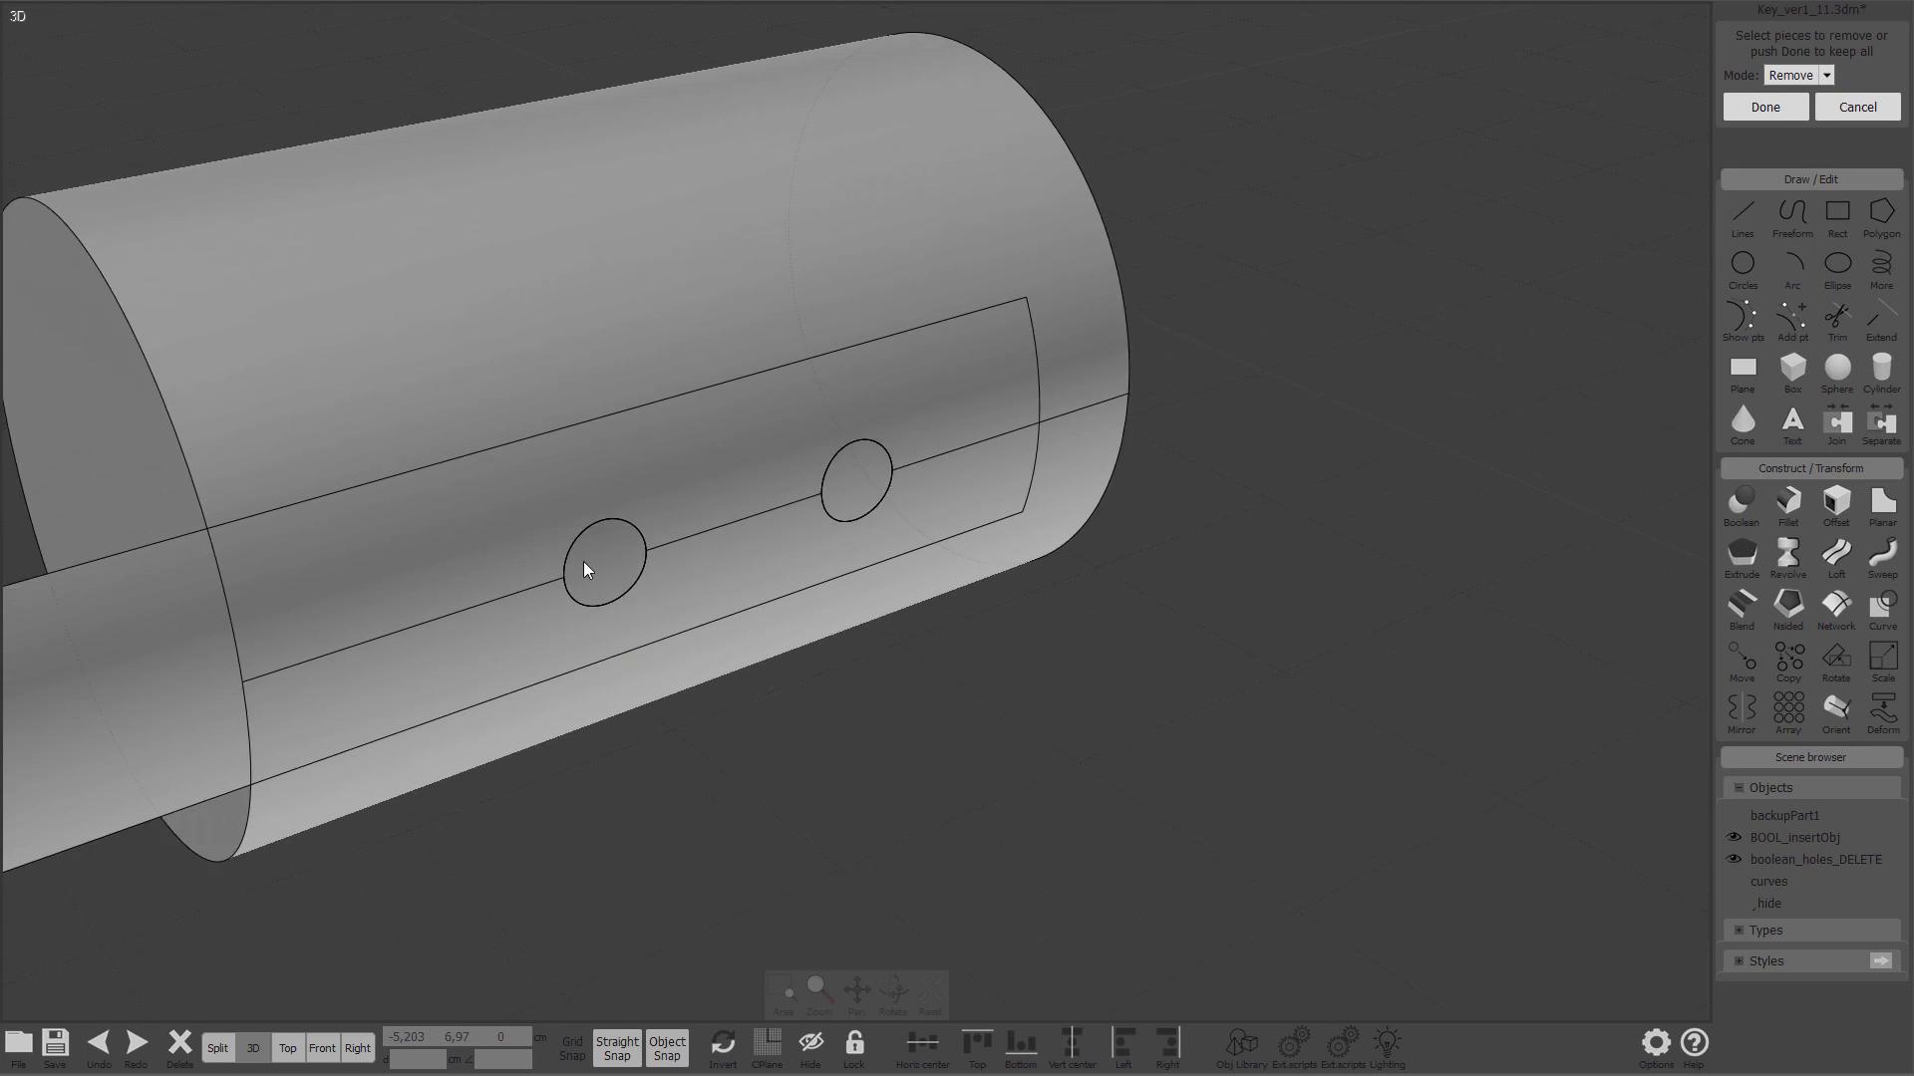
right_click_drag(566, 564, 841, 528)
left_click(637, 544)
right_click_drag(637, 544, 1027, 642)
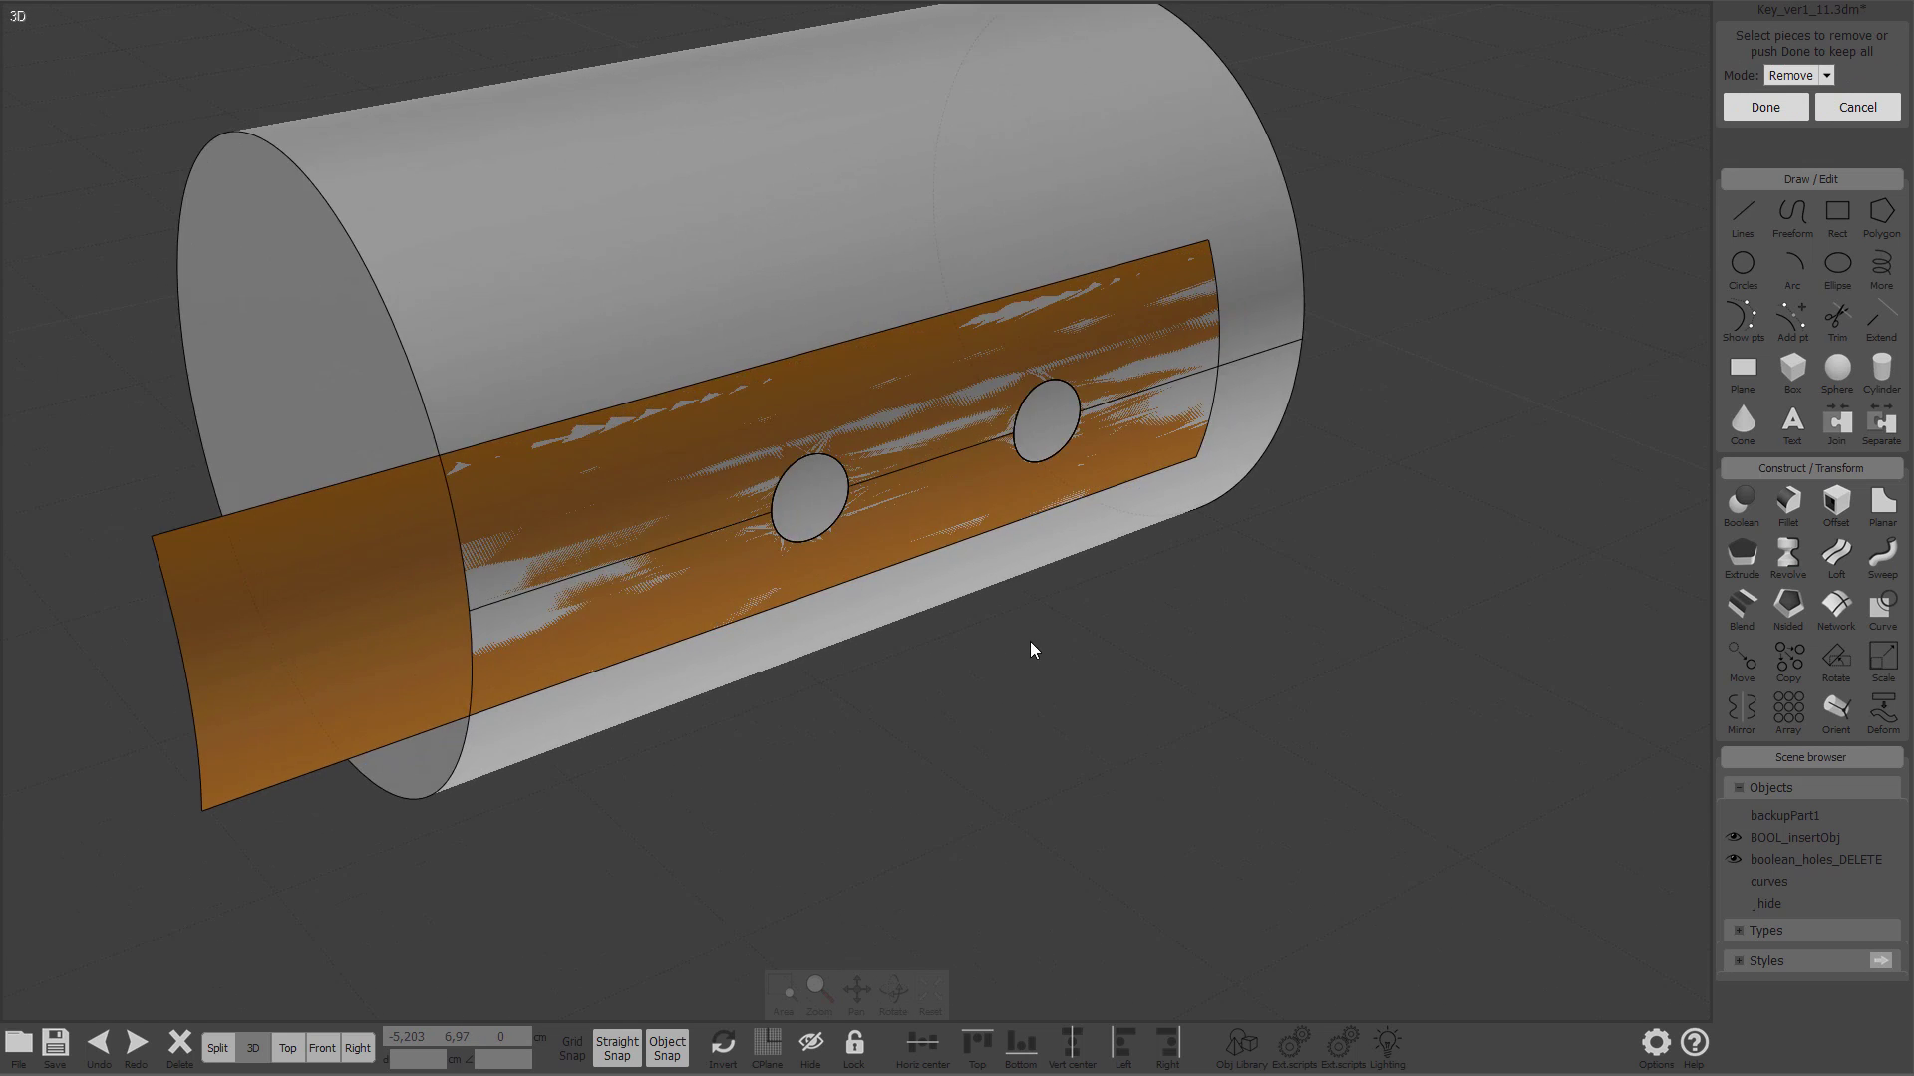
right_click(1205, 620)
Step: Join the two hole patches with the cylinder surfaces into one closed solid
scroll(1340, 616, "down", 3)
right_click_drag(1336, 487, 691, 761)
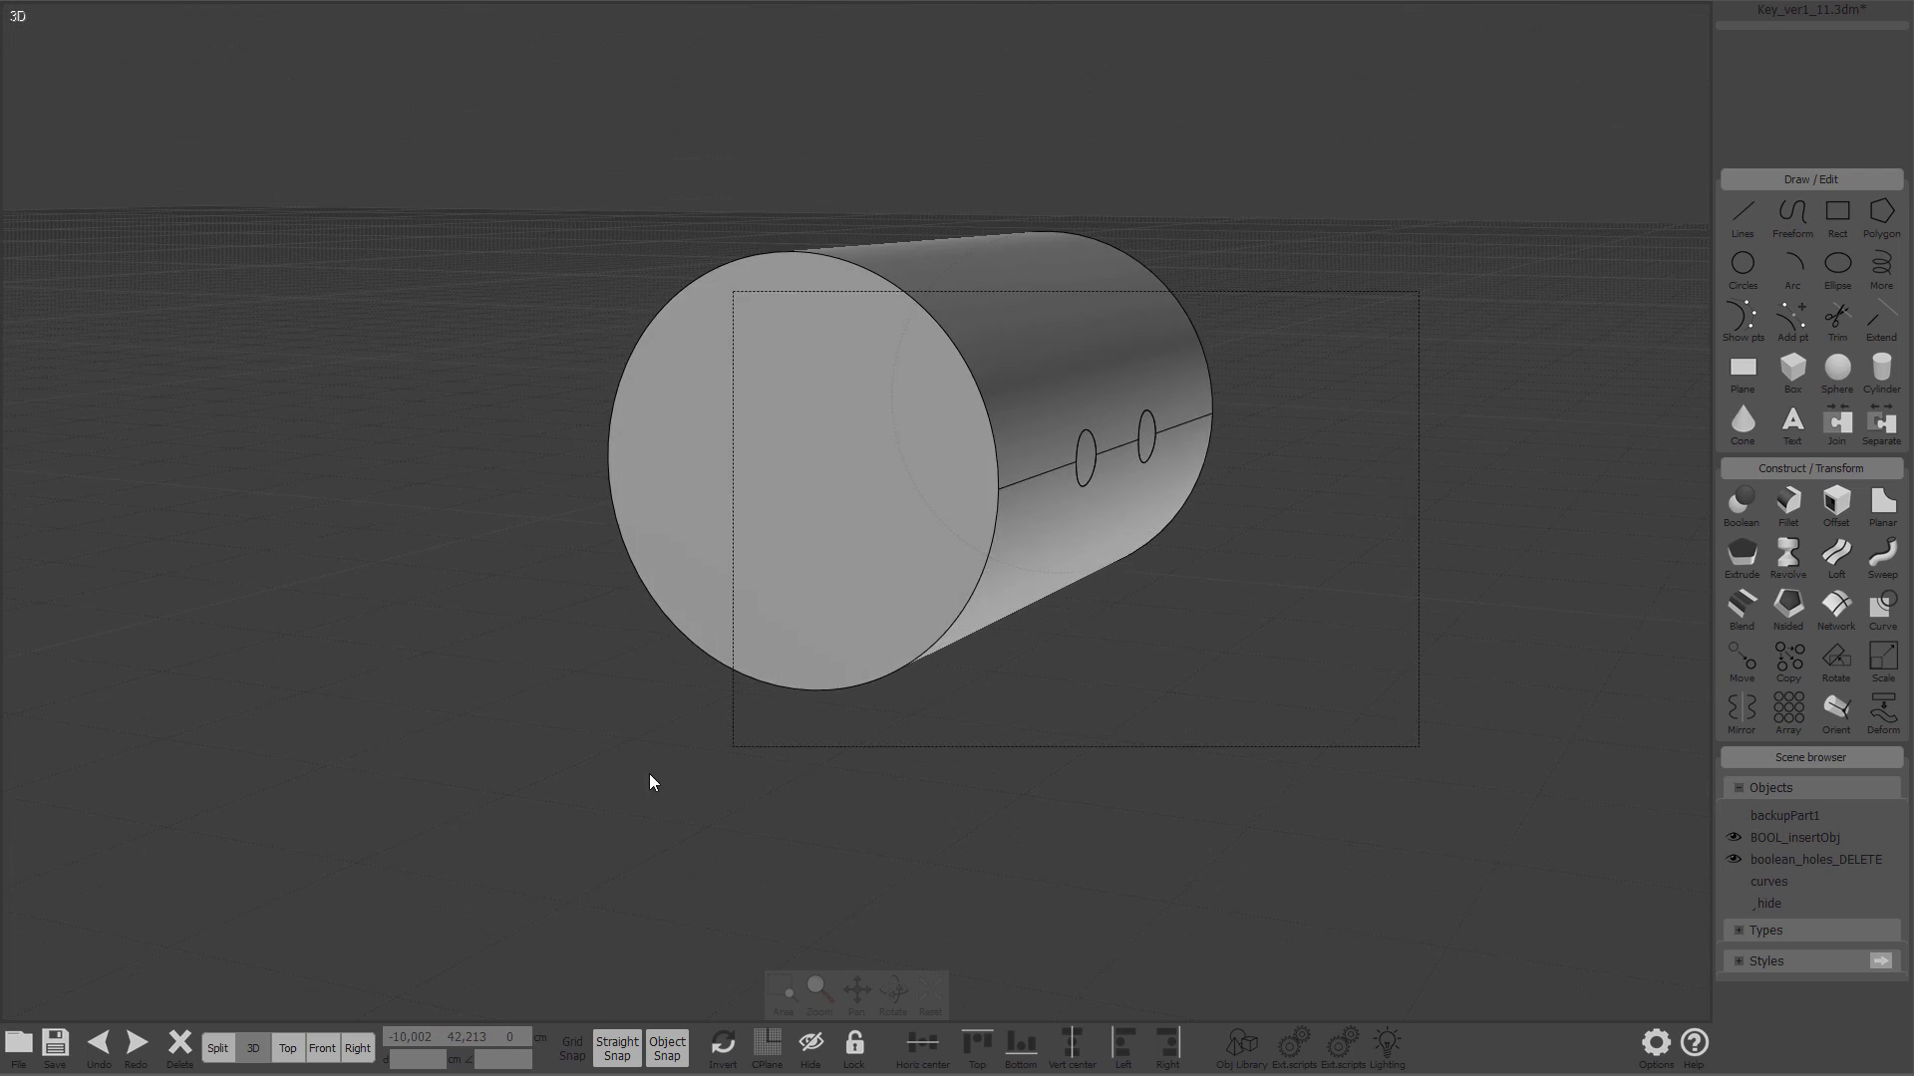
key("ctrl+a")
right_click(1097, 725)
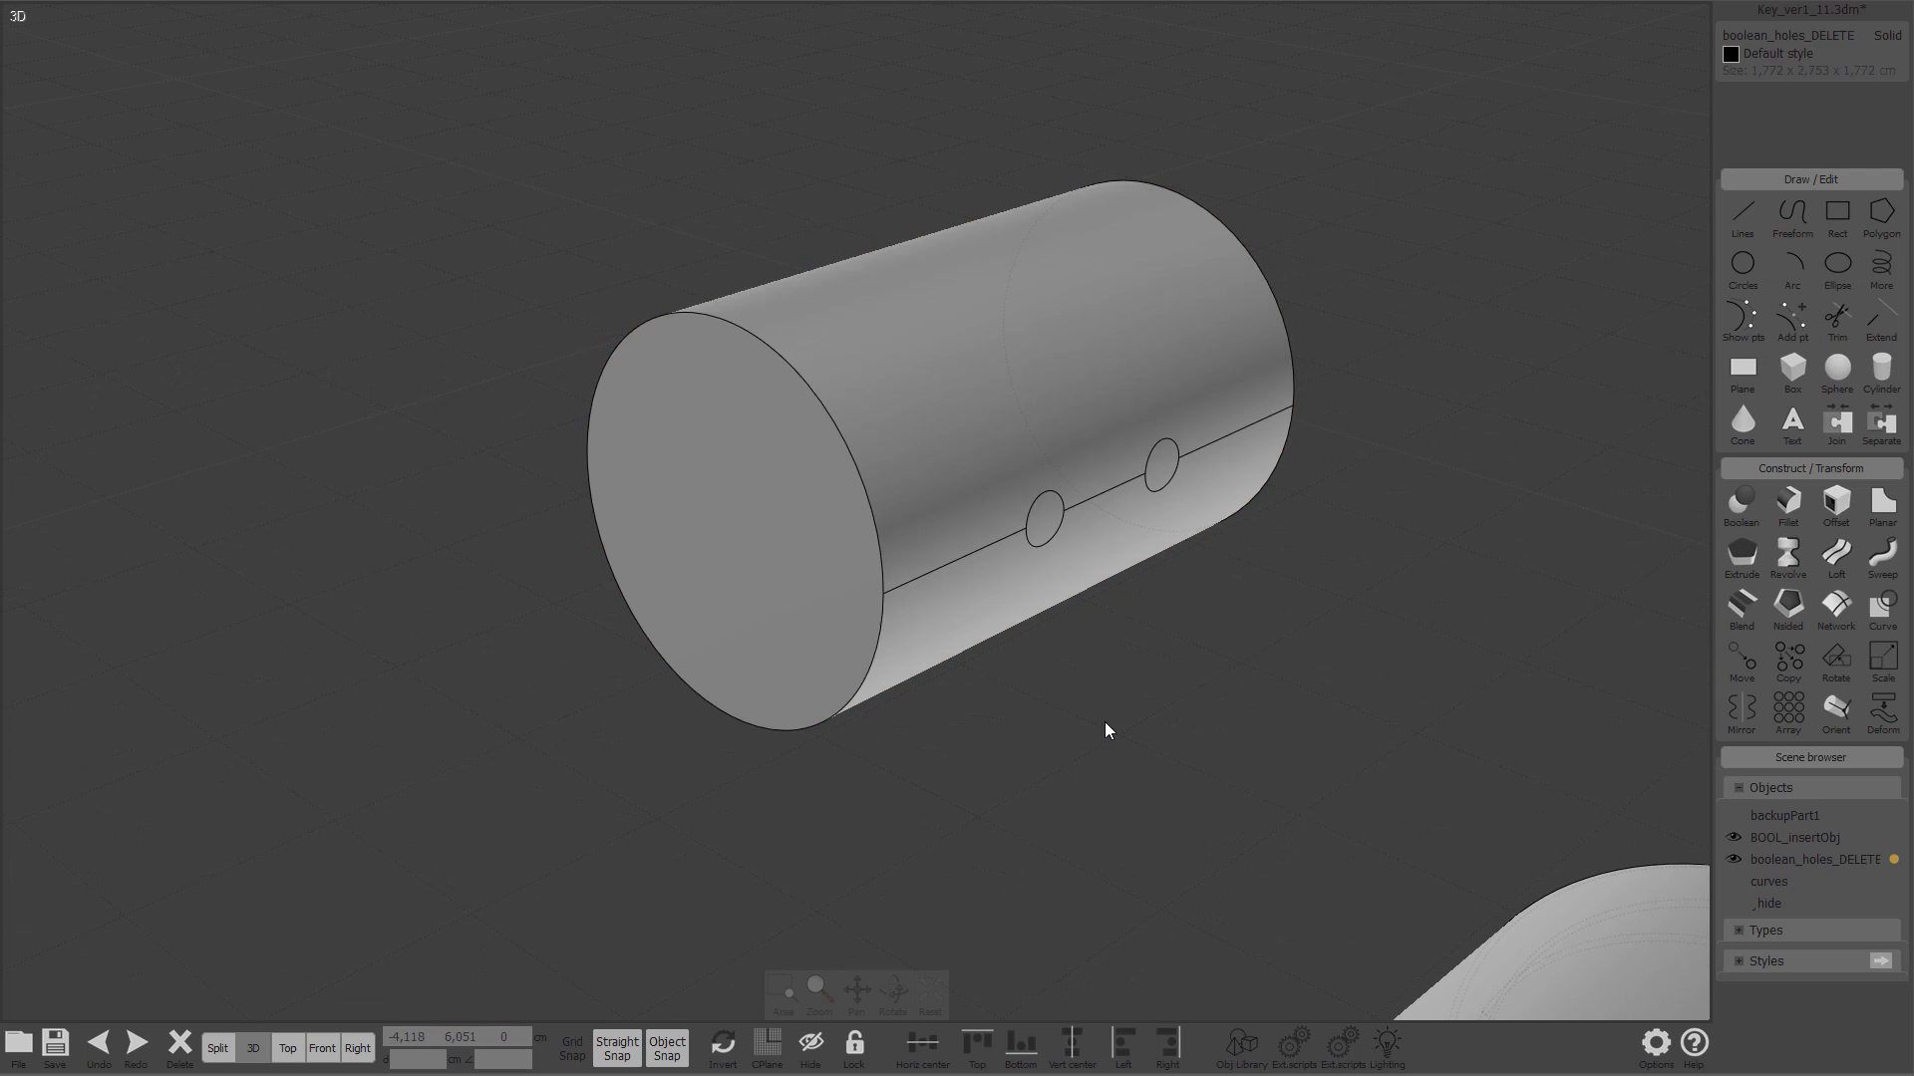
Step: Check the rejoined boolean_holes_DELETE cylinder solid from both ends and remove it from the scene
left_click(1088, 529)
right_click_drag(1088, 528, 1247, 673)
left_click(1248, 674)
left_click(939, 592)
right_click_drag(939, 592, 815, 492)
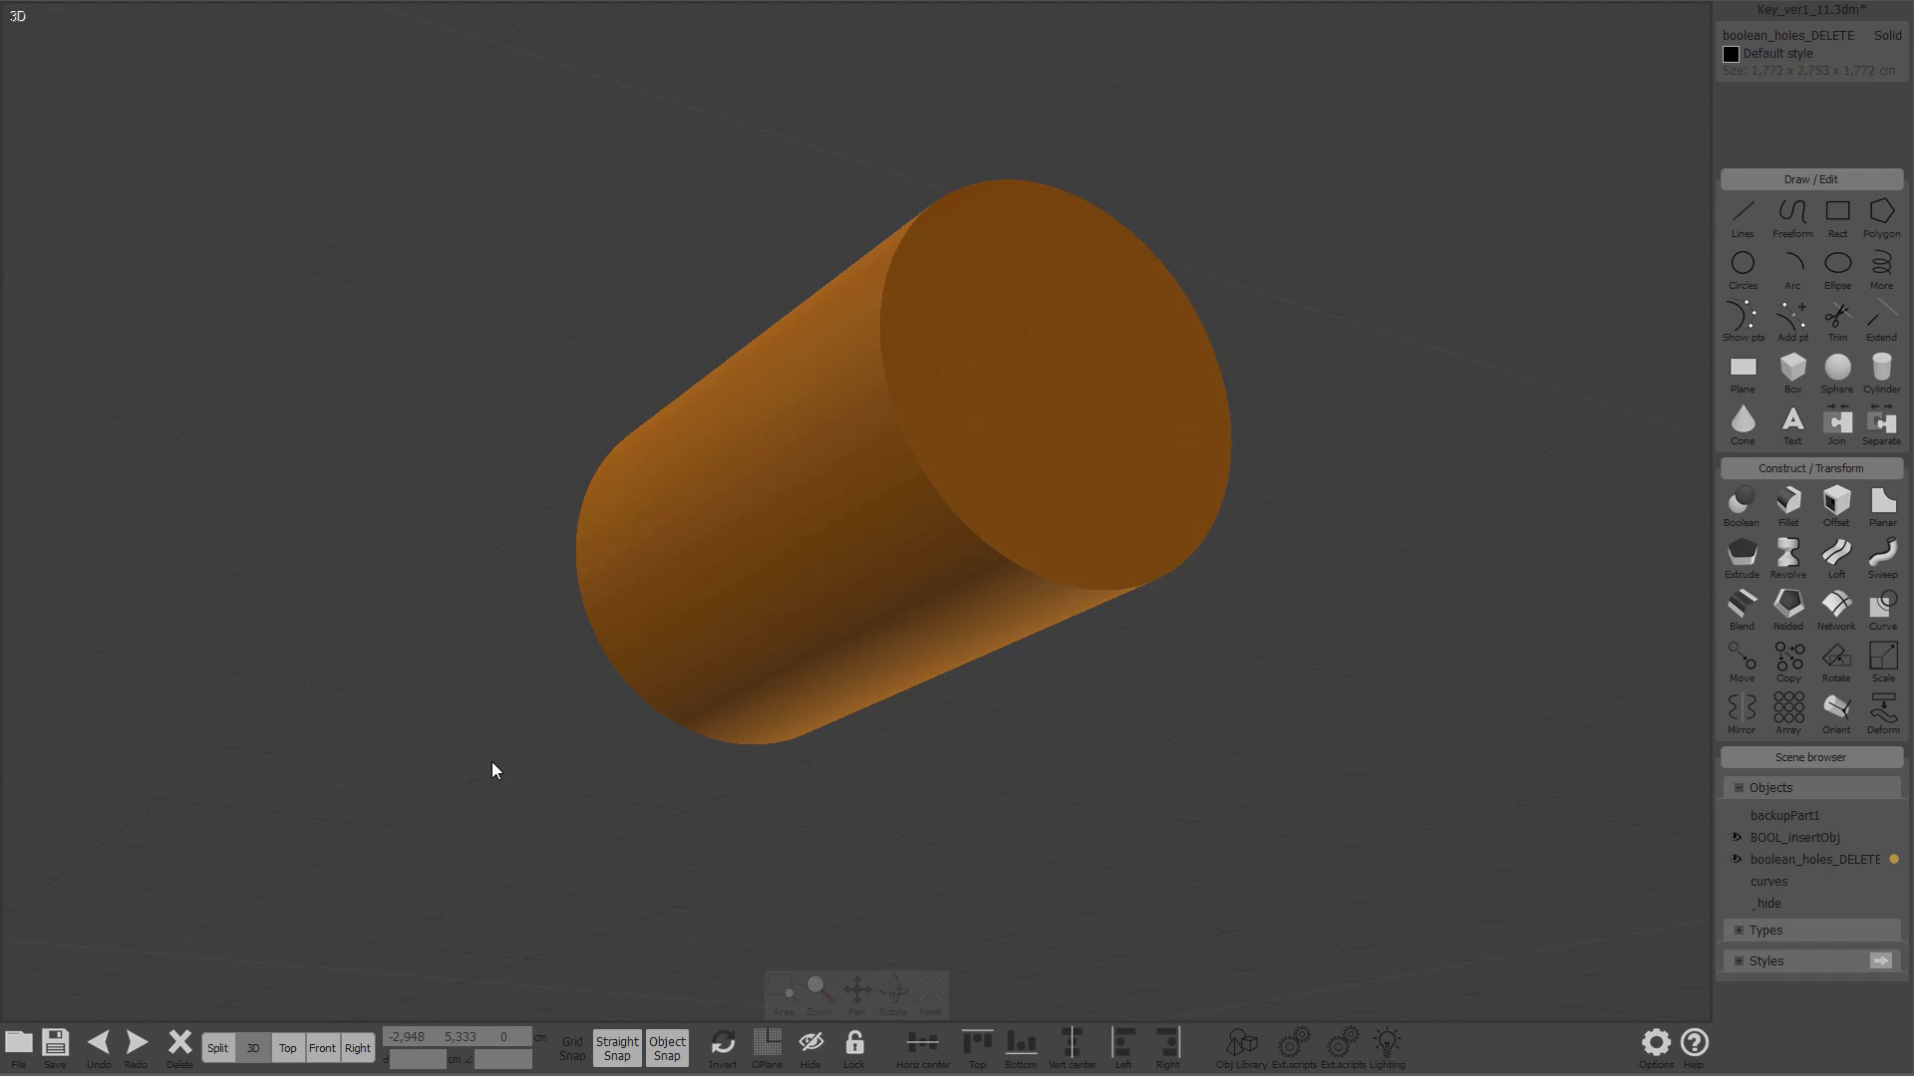
left_click(445, 568)
right_click_drag(445, 568, 495, 675)
scroll(500, 798, "down", 3)
right_click_drag(771, 687, 871, 559)
scroll(910, 617, "down", 6)
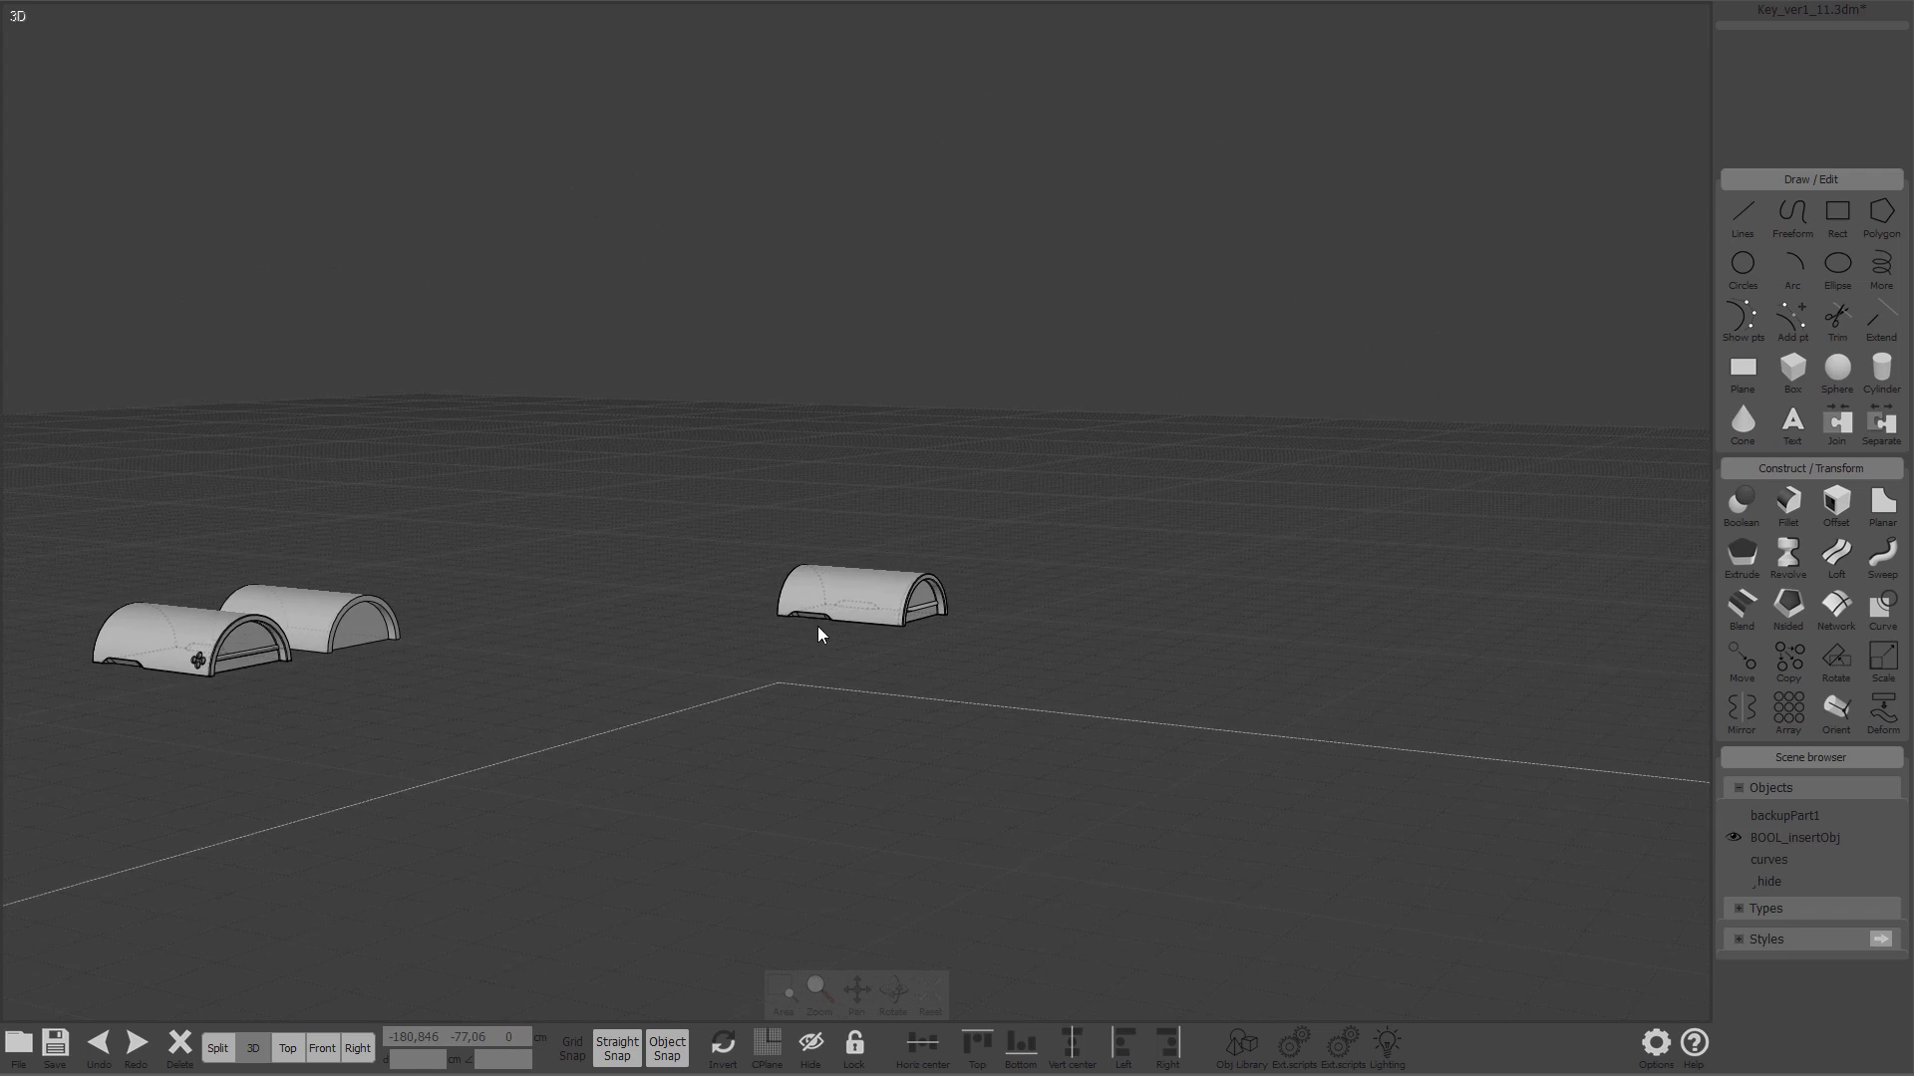
scroll(809, 634, "up", 5)
right_click_drag(880, 432, 634, 462)
scroll(650, 441, "down", 2)
scroll(720, 423, "up", 5)
left_click(726, 429)
left_click(726, 429)
left_click(646, 550)
right_click_drag(674, 548, 407, 595)
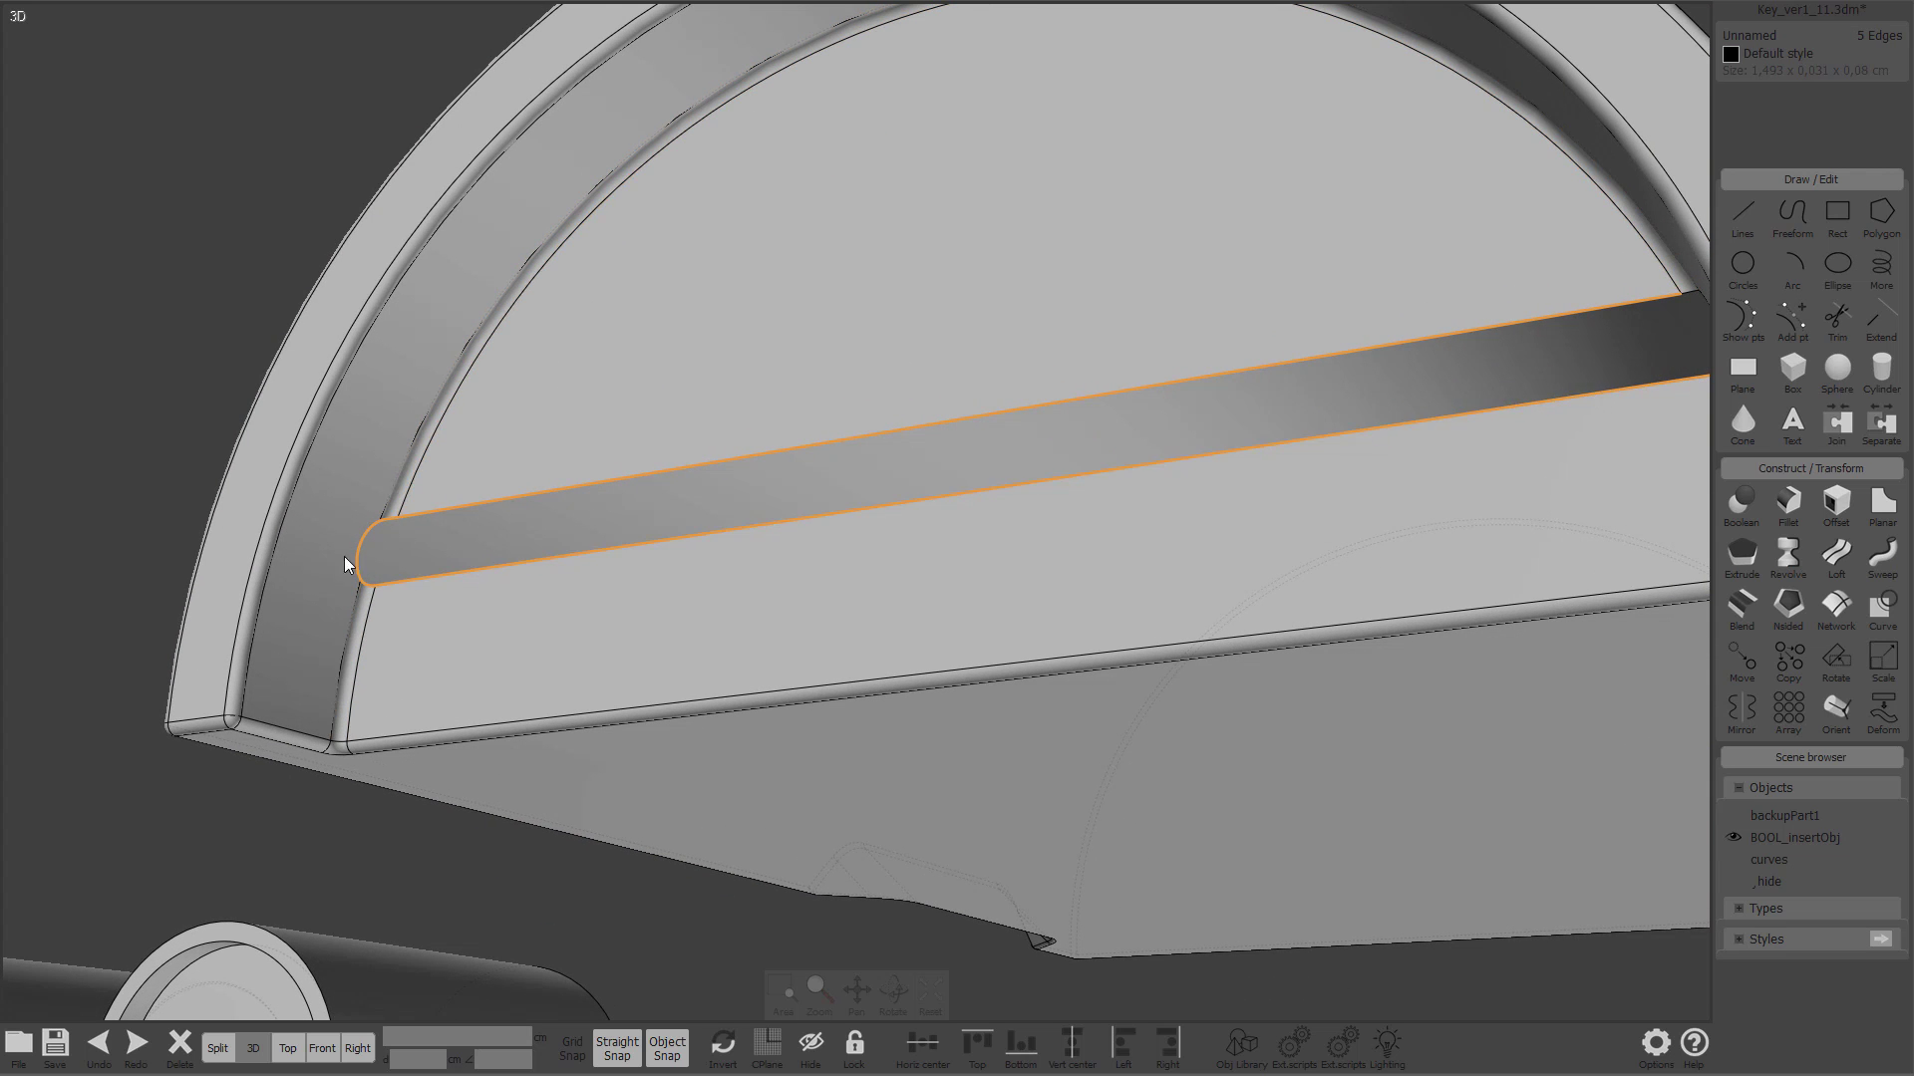
scroll(854, 543, "down", 3)
right_click_drag(855, 542, 1098, 440)
scroll(1146, 293, "up", 5)
left_click(1137, 309)
left_click(1192, 380)
left_click(1216, 464)
scroll(1196, 522, "down", 2)
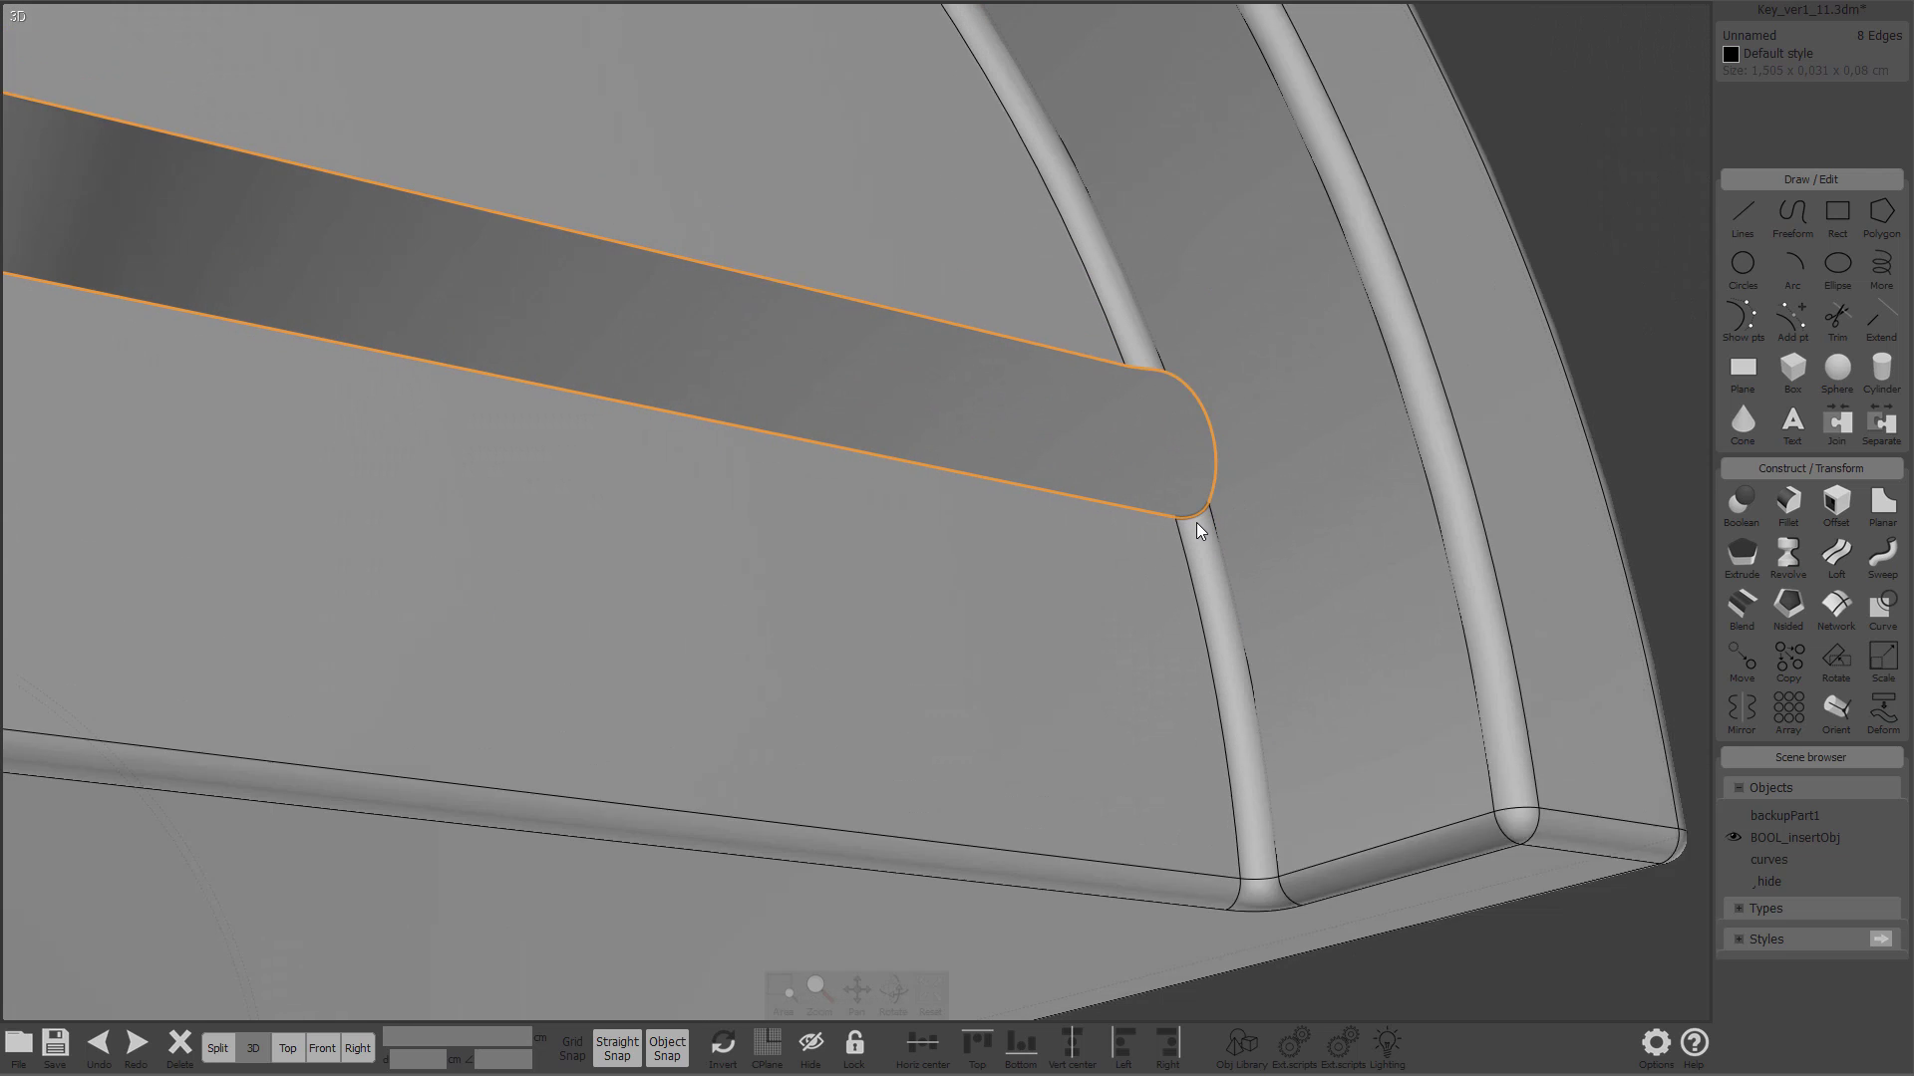
scroll(1196, 522, "down", 2)
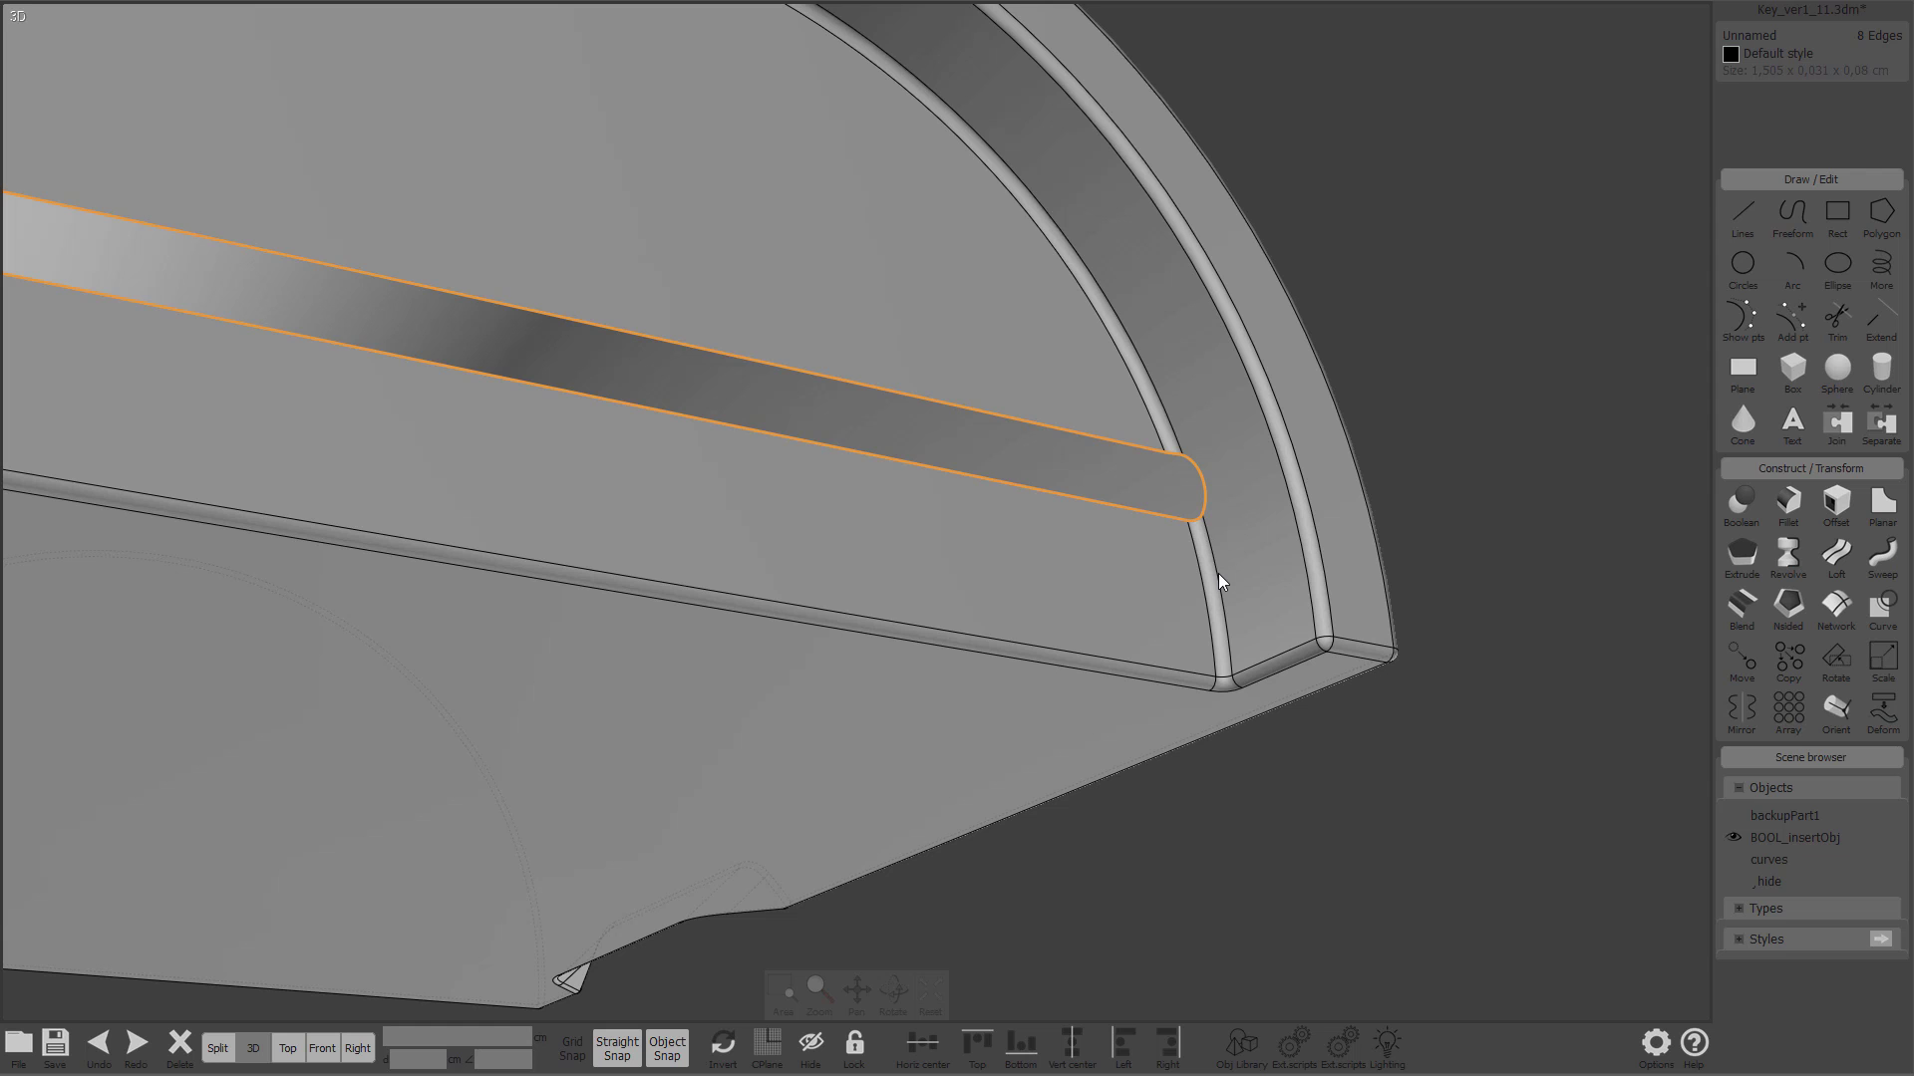
right_click_drag(1125, 526, 845, 561)
scroll(1154, 600, "up", 2)
scroll(1155, 600, "down", 5)
key("Escape")
scroll(834, 512, "up", 6)
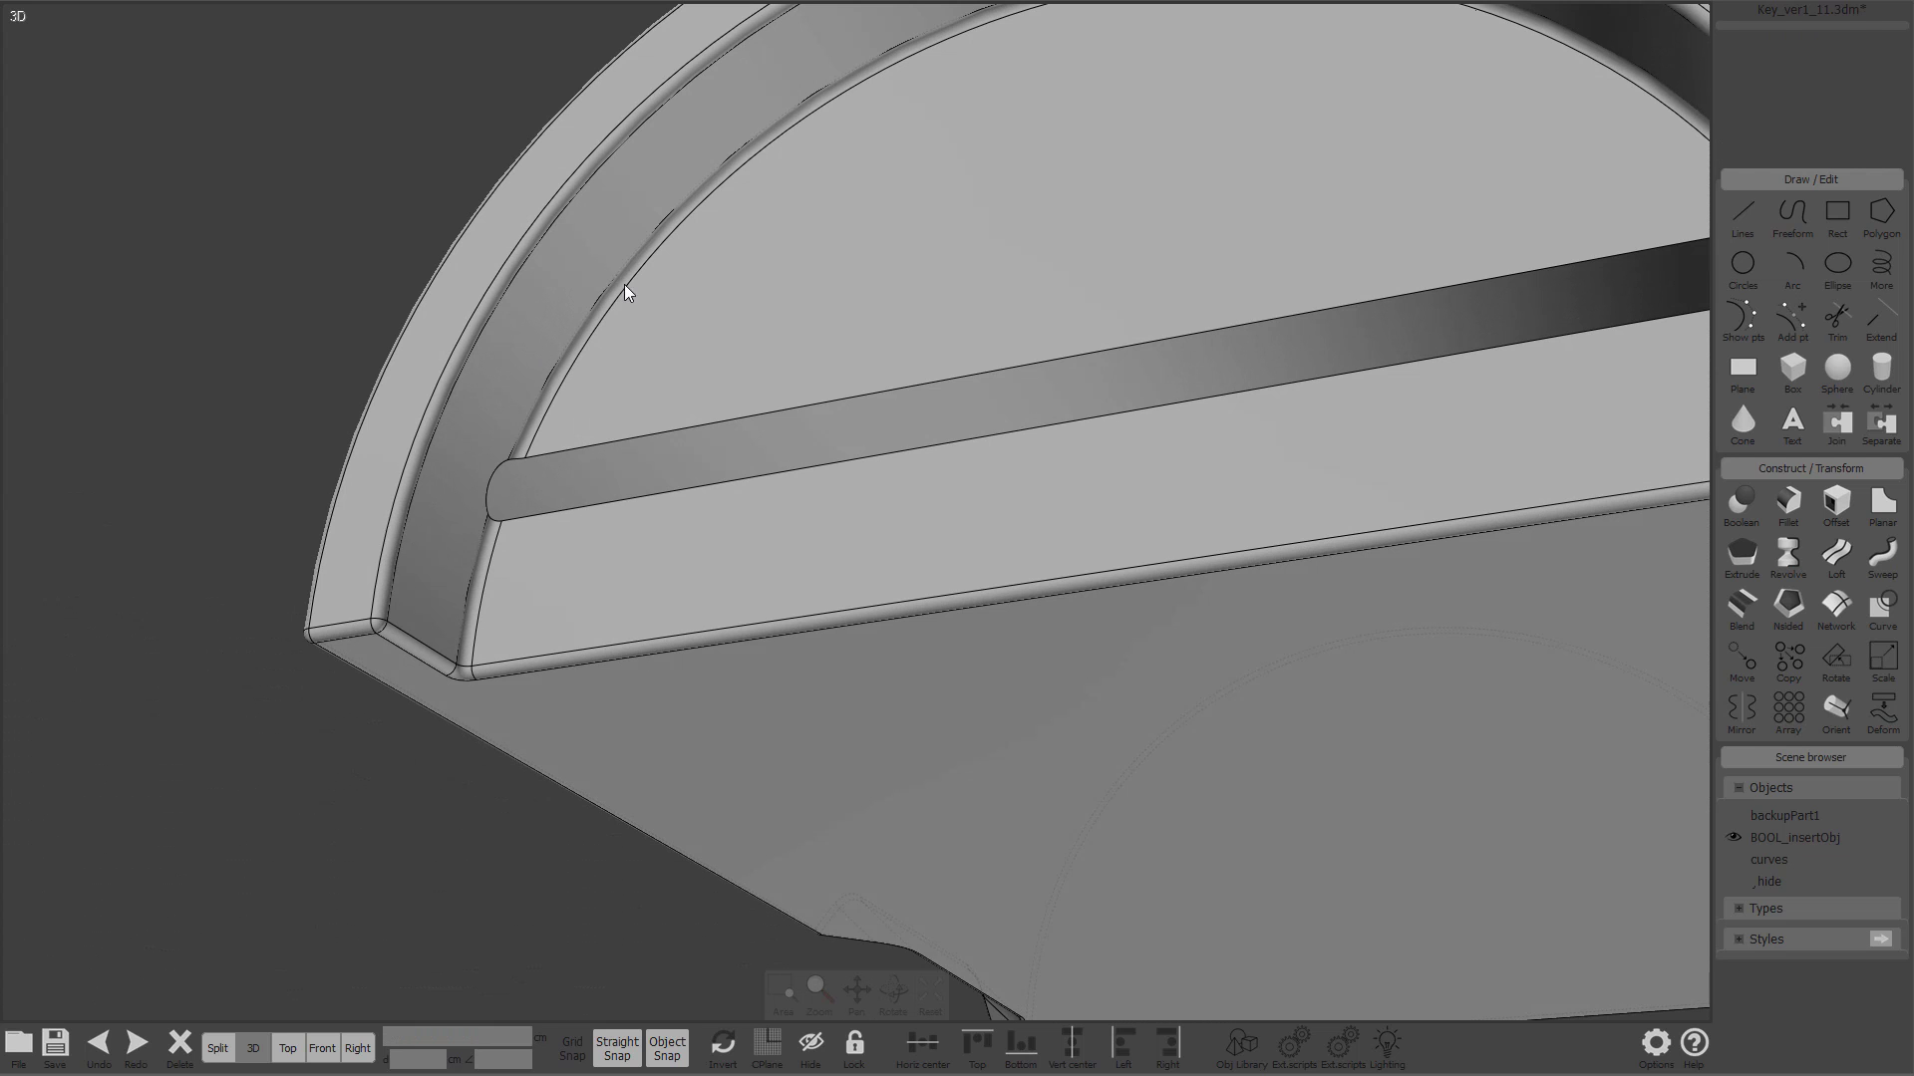
Step: Delete the insert shell's two flat inner end-wall faces and the narrow slot face between them
left_click(737, 307)
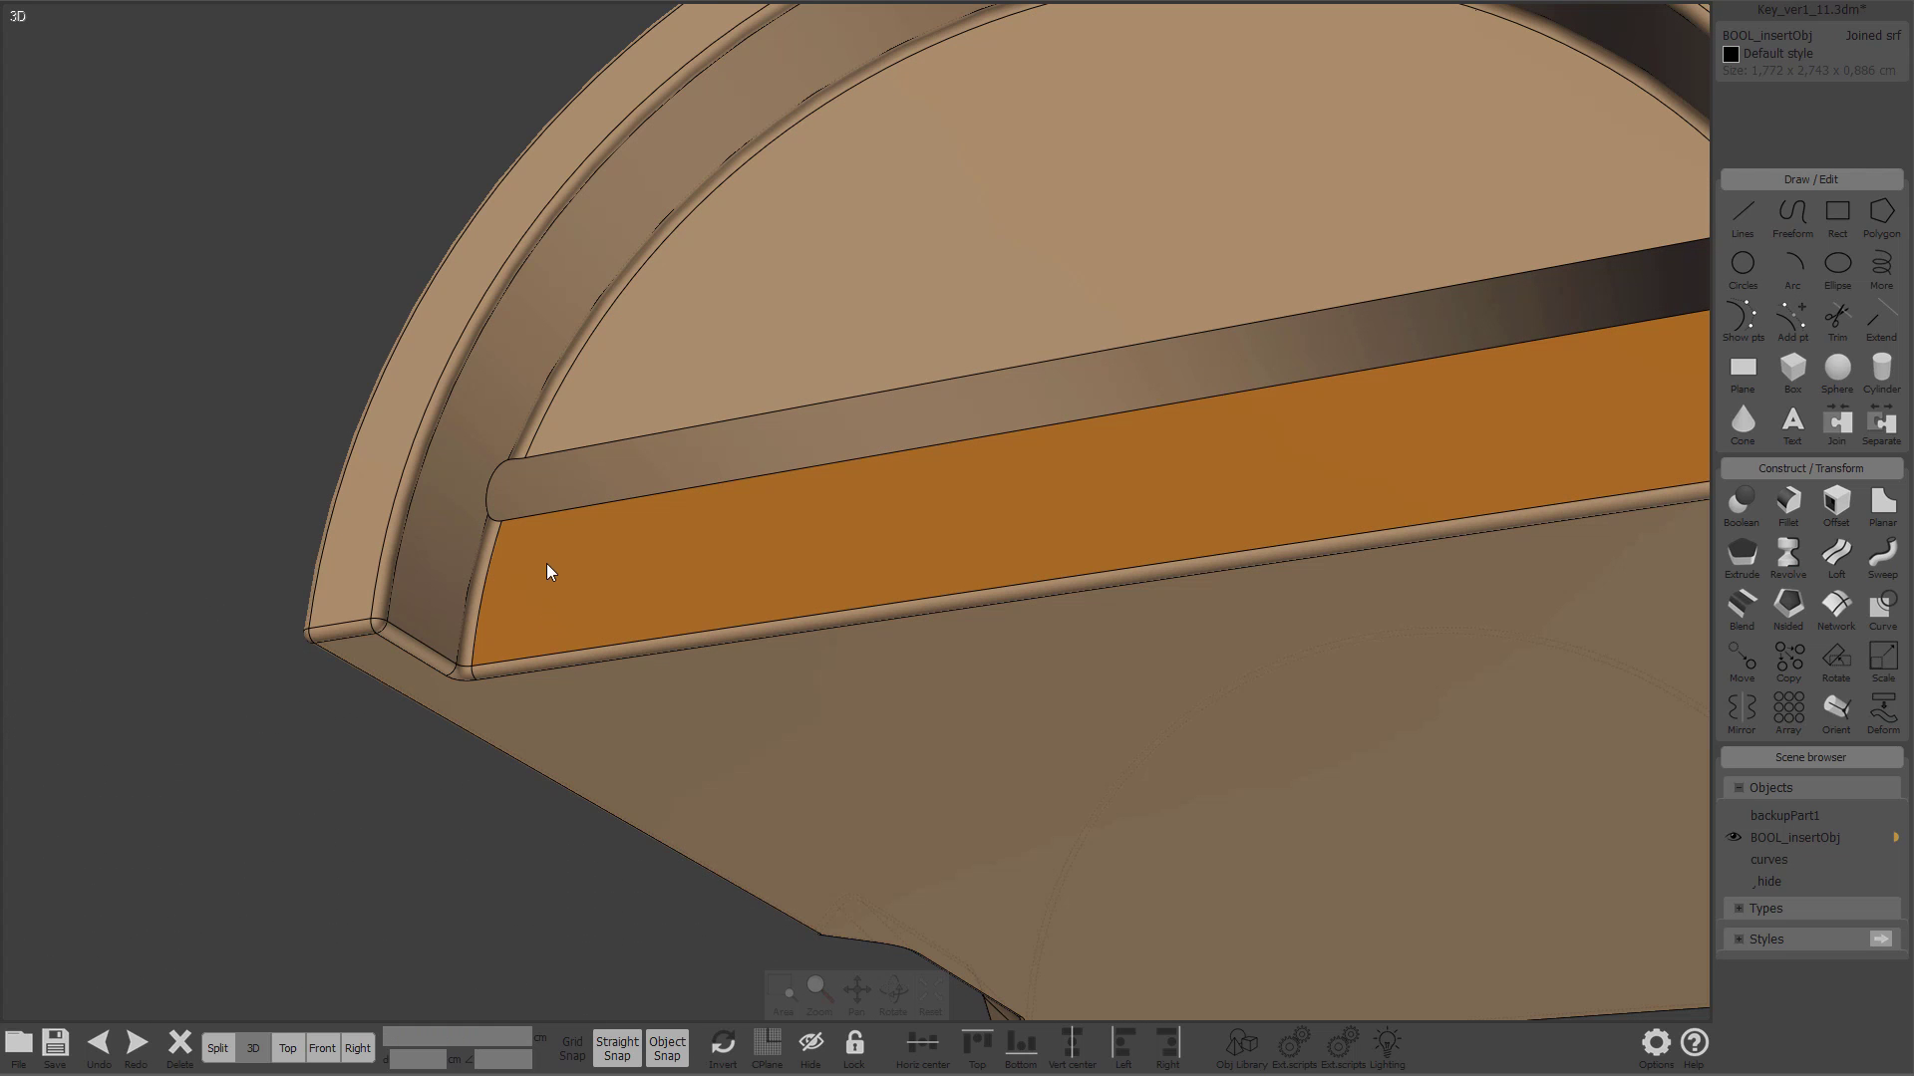
left_click(546, 564)
left_click(785, 320)
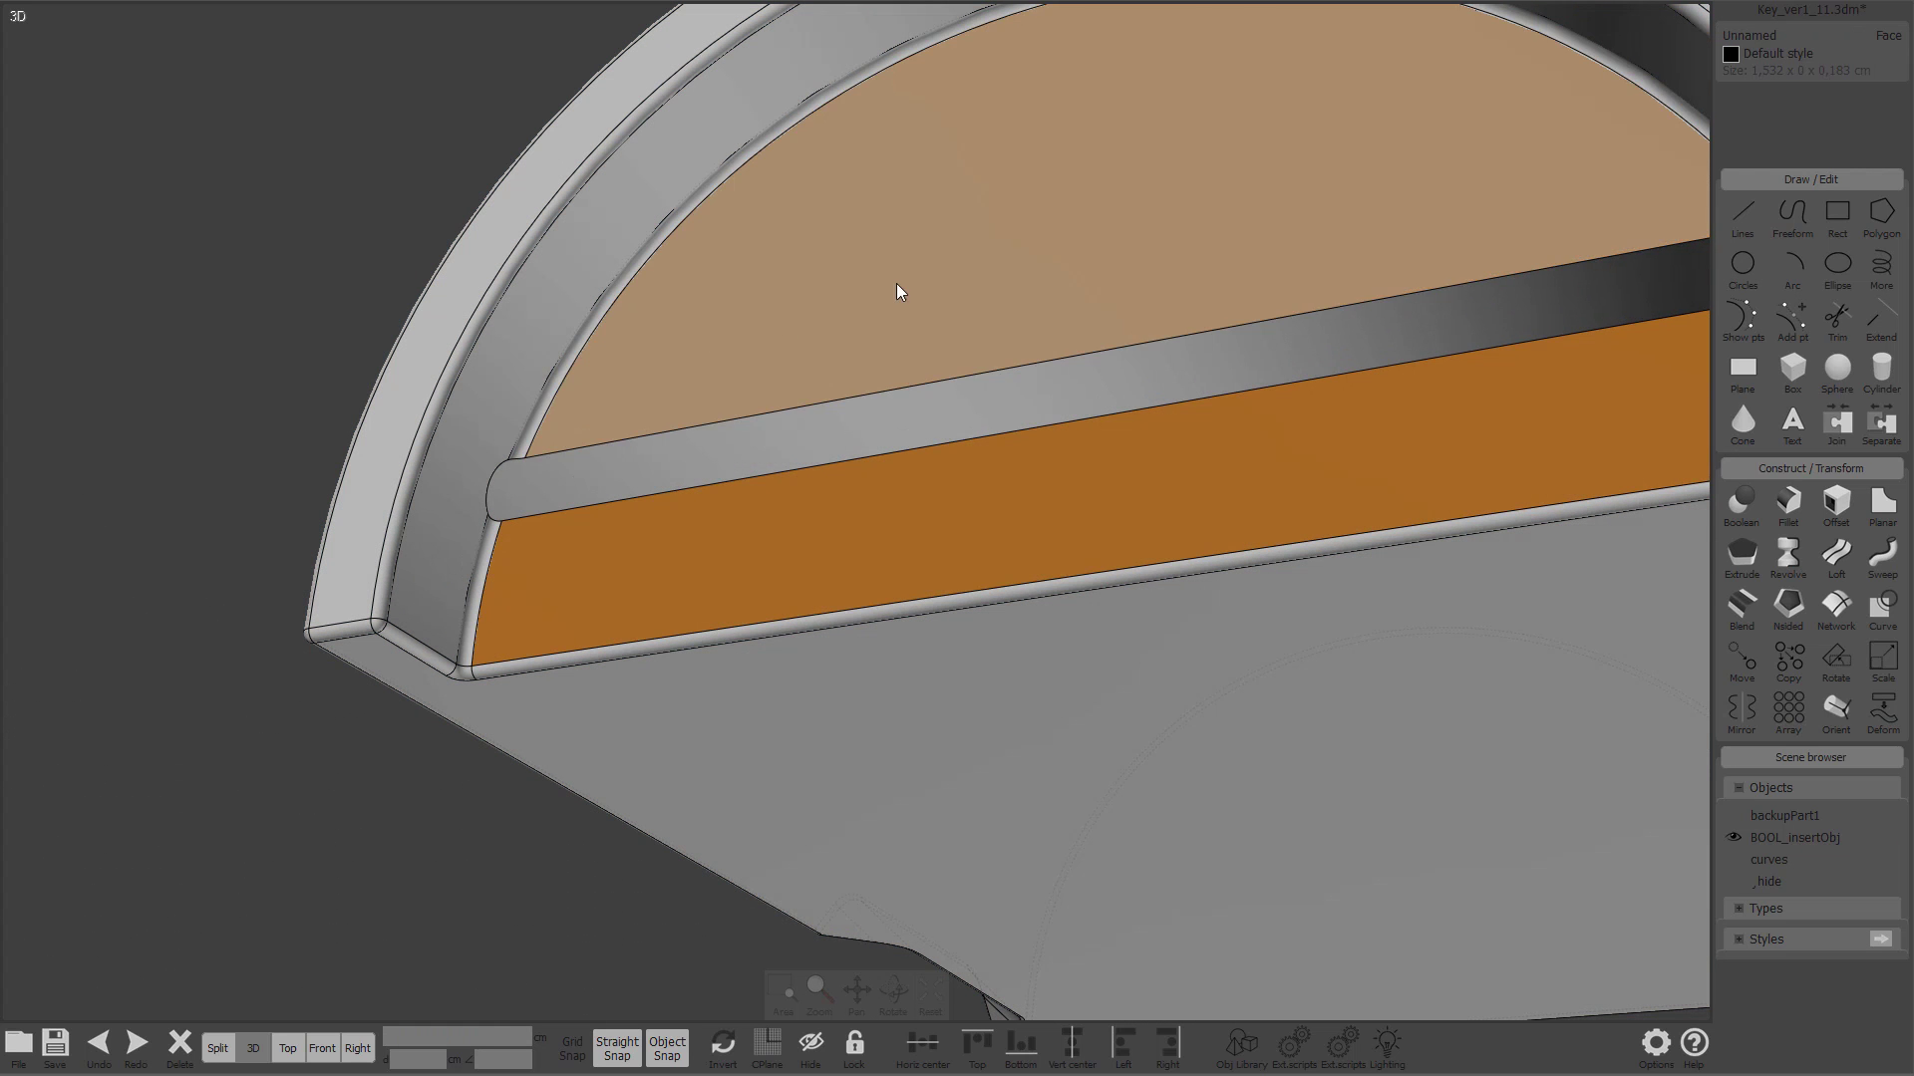
scroll(827, 393, "down", 2)
scroll(803, 393, "down", 2)
key("Escape")
right_click_drag(779, 389, 373, 491)
left_click(411, 427)
left_click(426, 433)
scroll(426, 433, "down", 1)
right_click_drag(426, 433, 513, 418)
key("Escape")
Step: Copy the six arc edges of the leftover fillet strips as separate curves beside the insert shell's open end
scroll(530, 299, "up", 3)
scroll(628, 440, "down", 3)
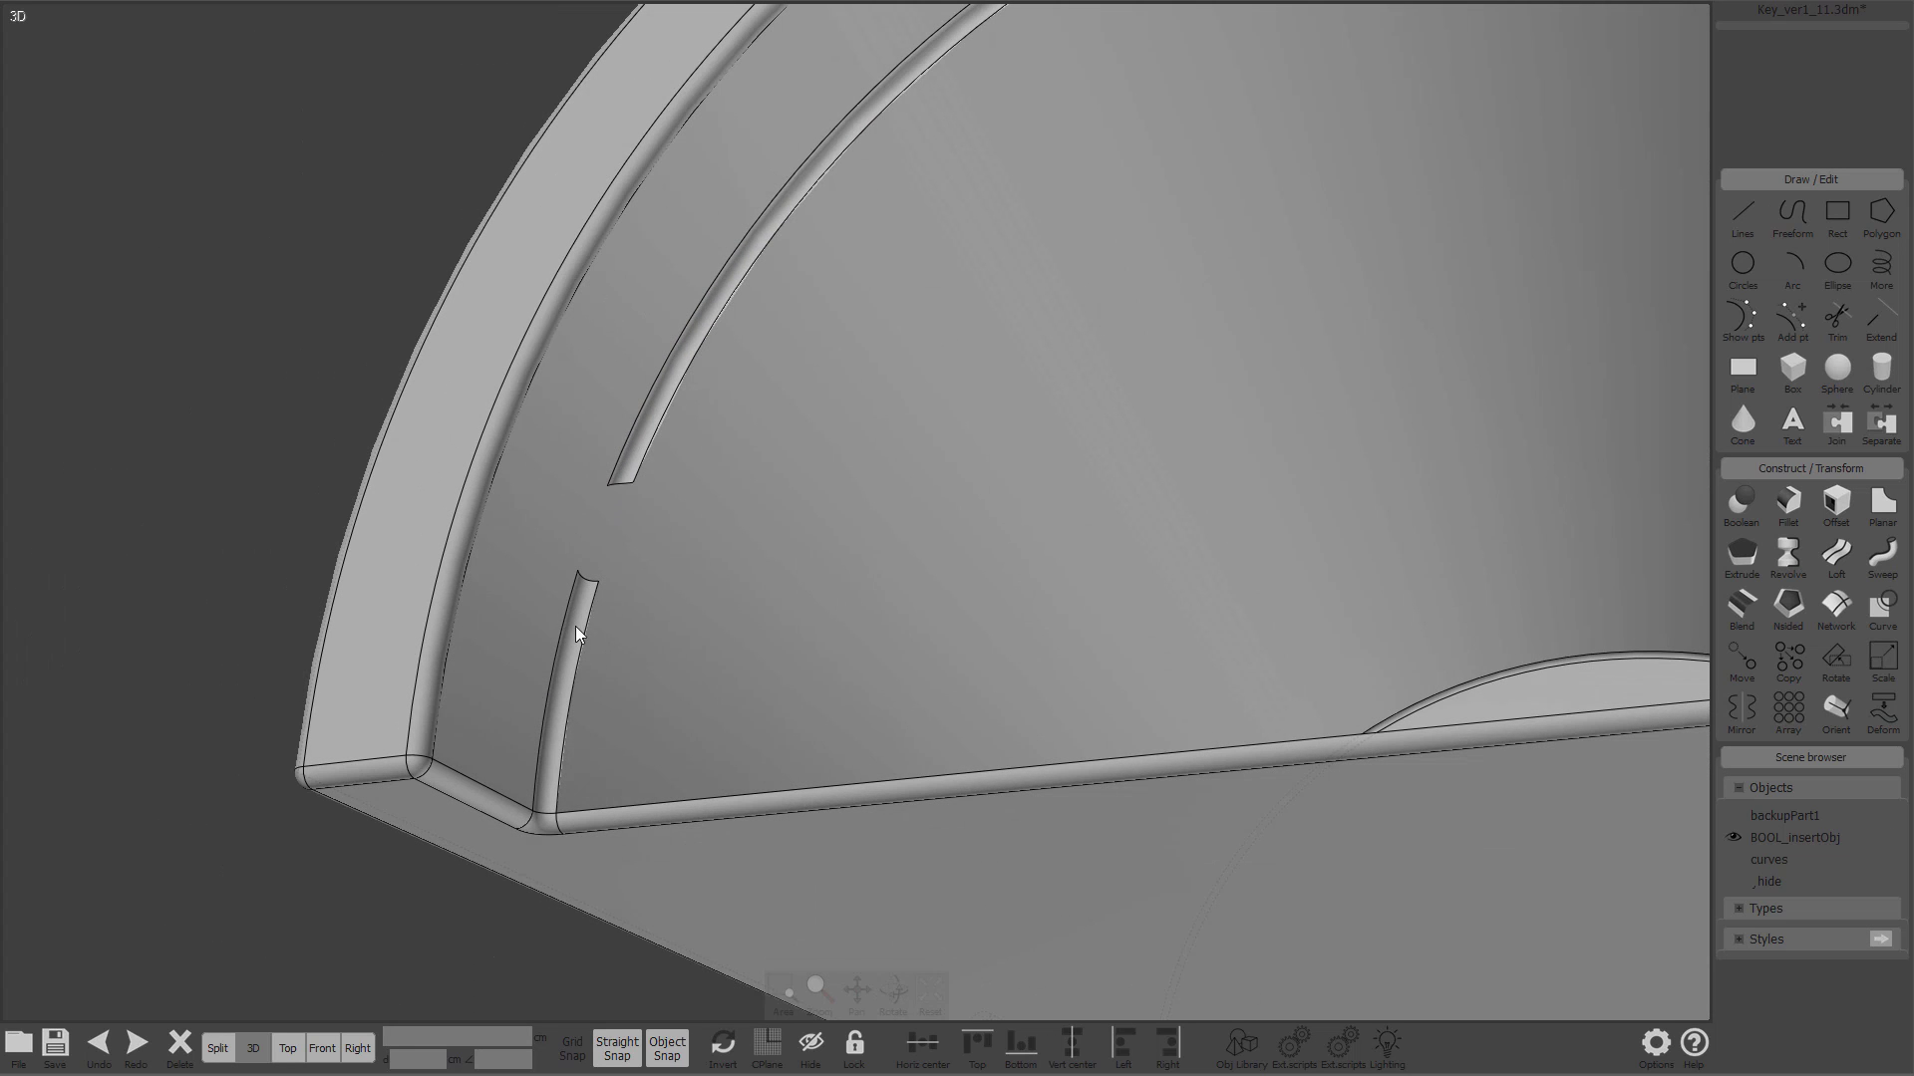
scroll(585, 558, "up", 2)
left_click(574, 566)
left_click(576, 565)
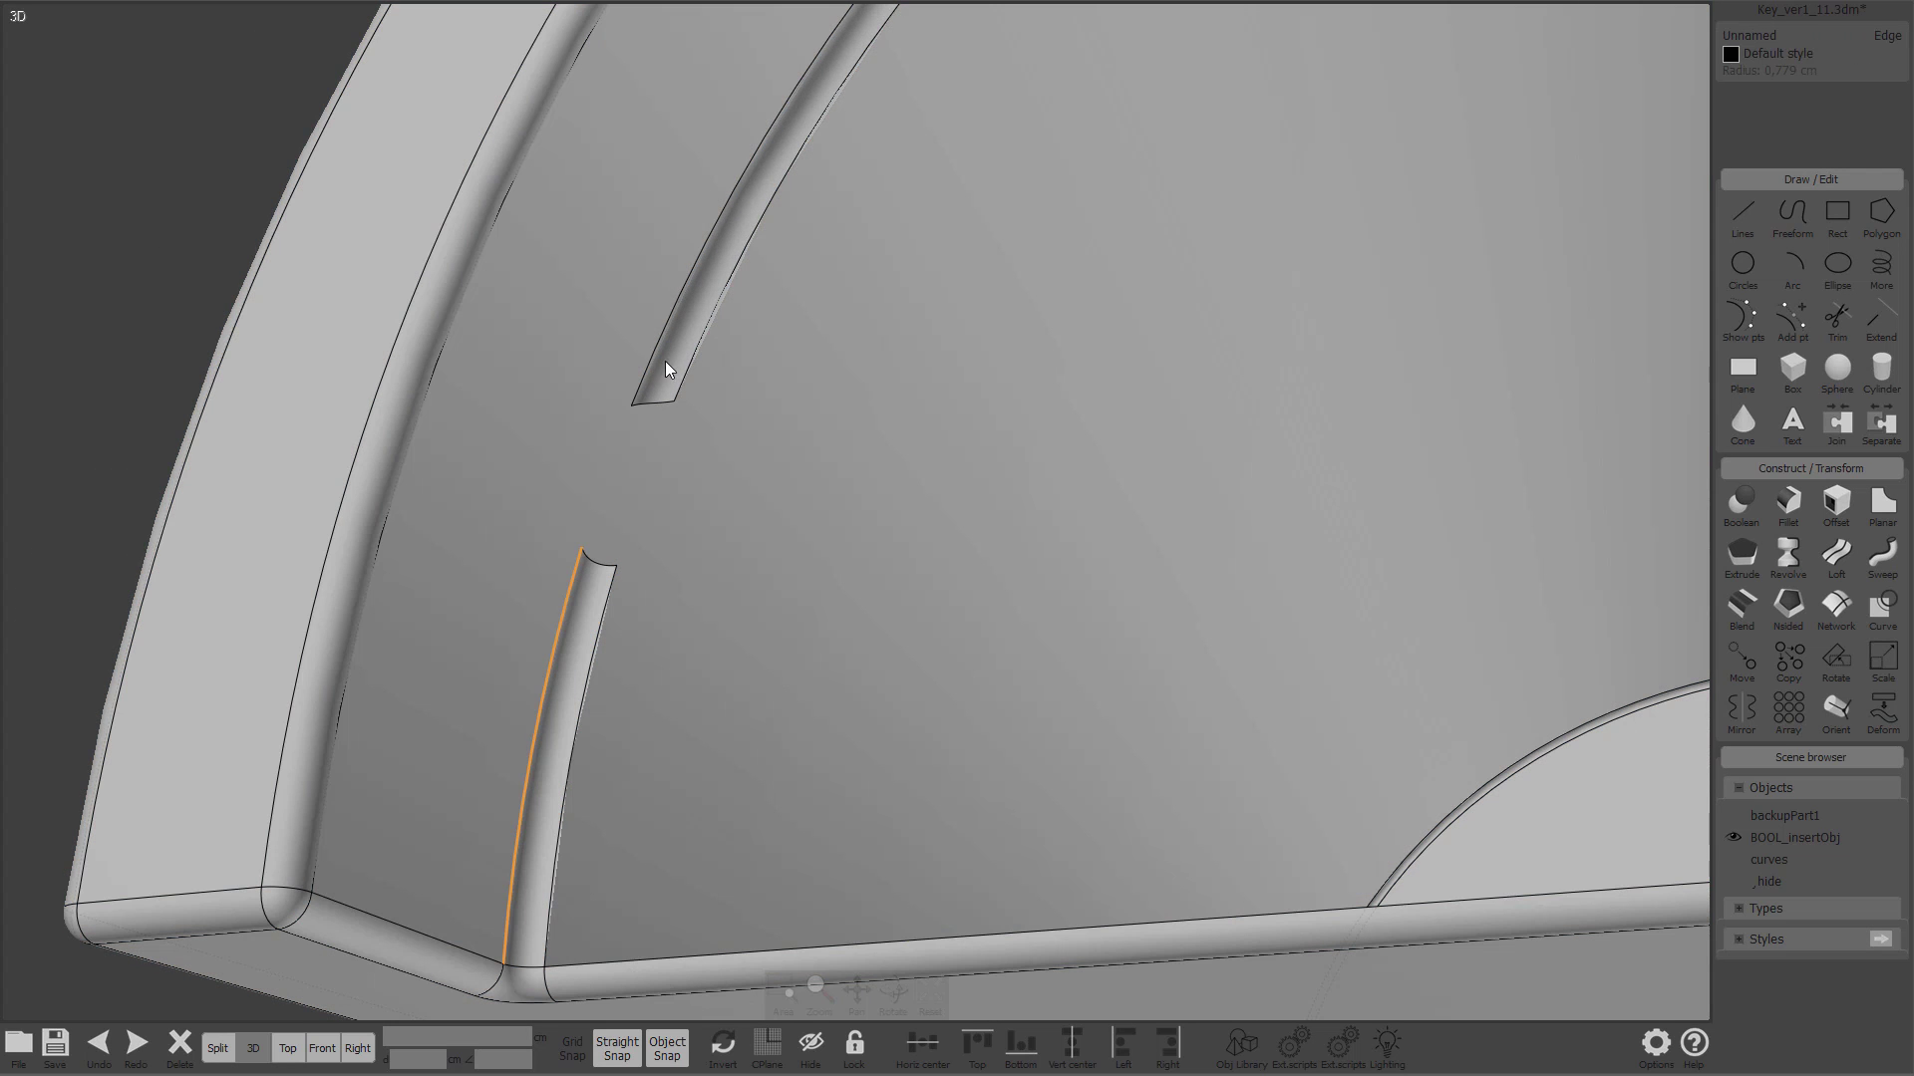
left_click(651, 364)
left_click(690, 351)
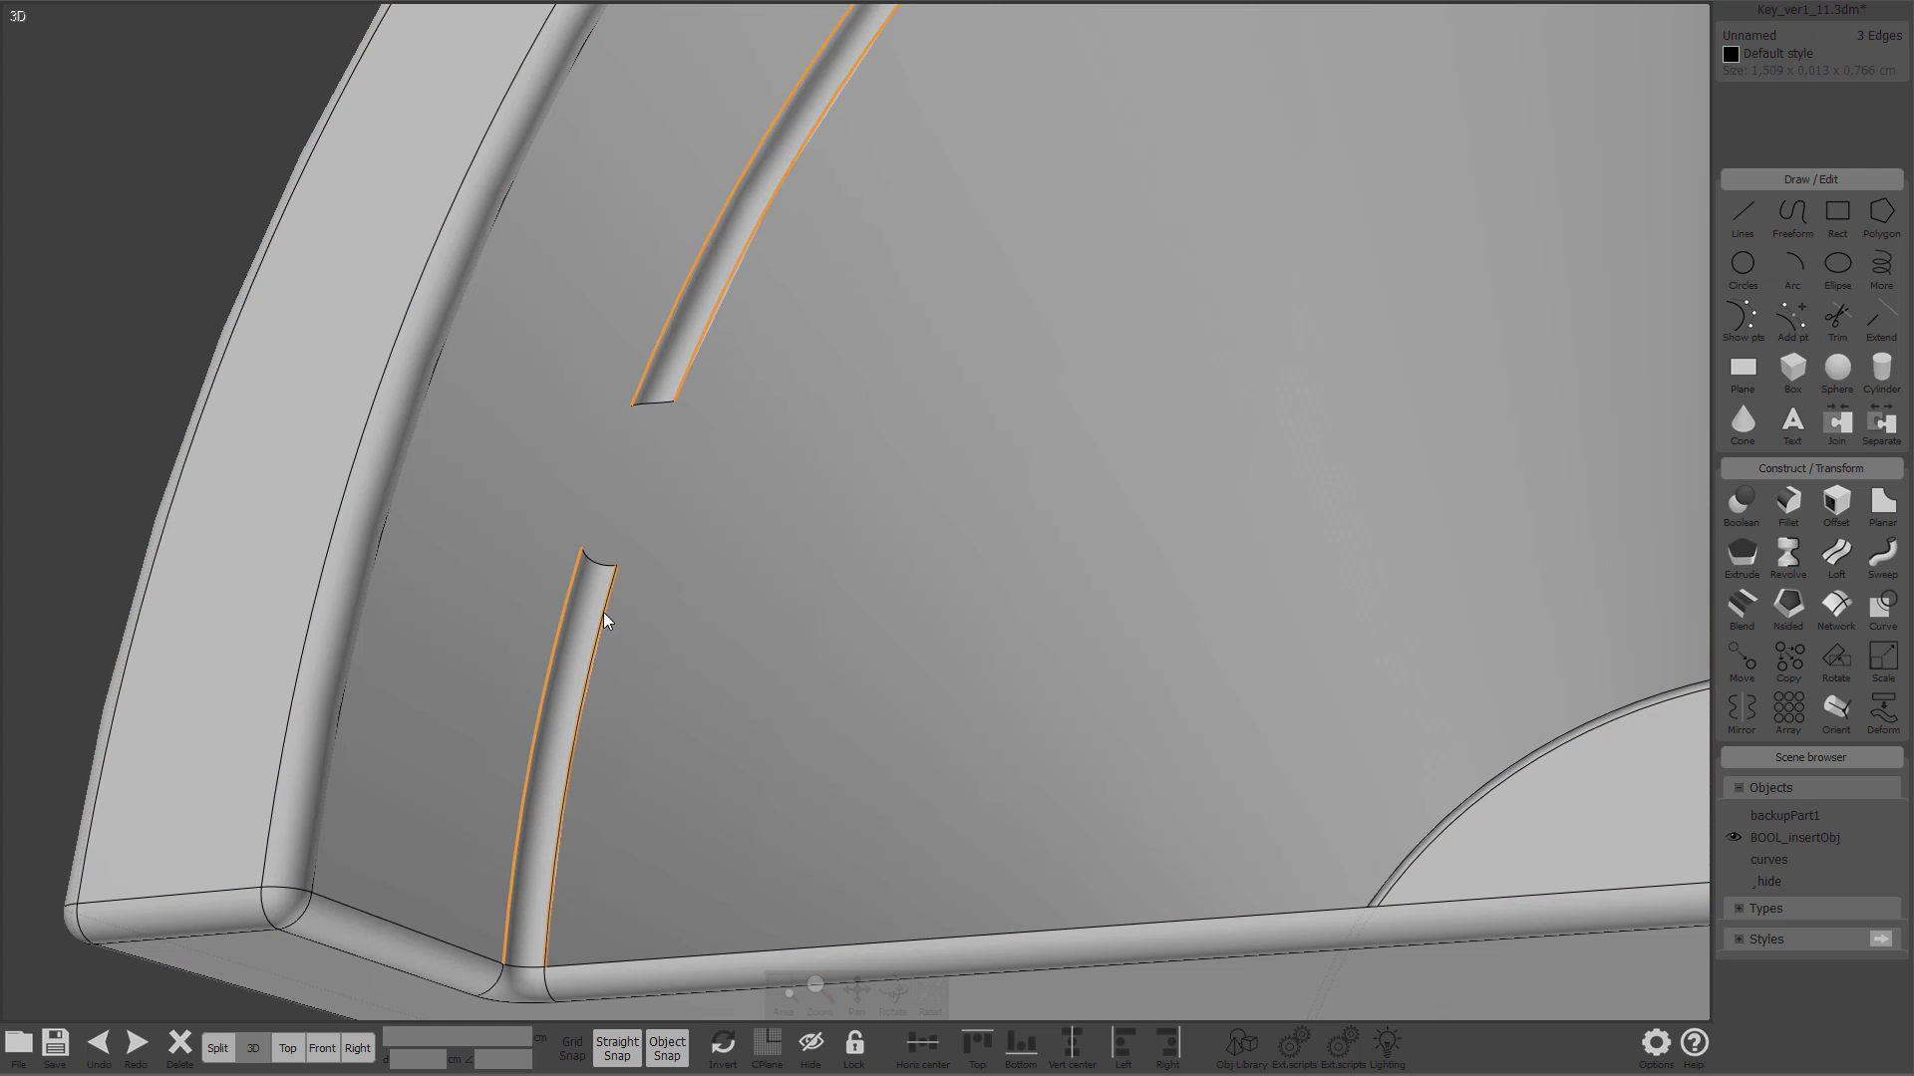
scroll(601, 618, "down", 1)
left_click(600, 613)
right_click_drag(600, 613, 1212, 787)
left_click(1124, 496)
left_click(1108, 500)
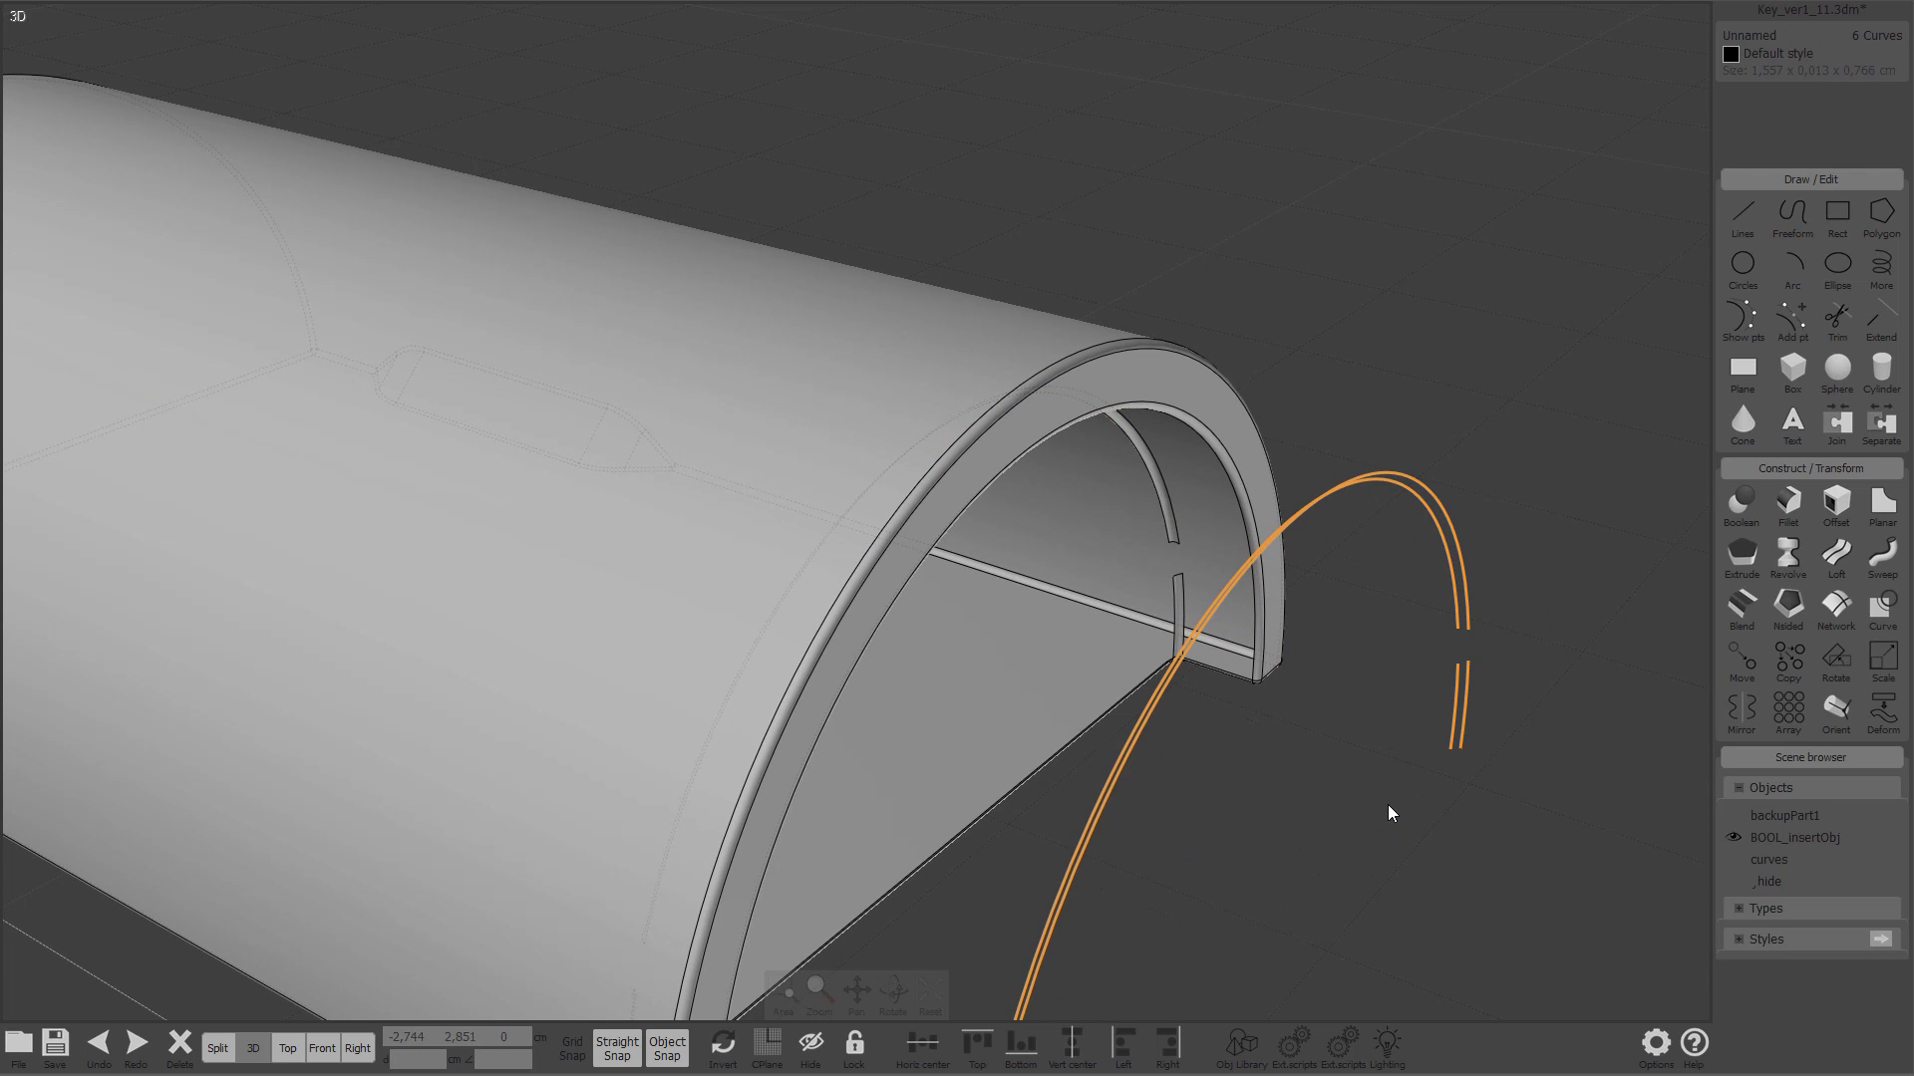
left_click(1268, 805)
Step: Delete the three leftover fillet strip faces from the inner wall of BOOL_insertObj
right_click_drag(1267, 804, 1105, 612)
scroll(789, 383, "up", 3)
scroll(592, 463, "up", 3)
scroll(632, 362, "up", 4)
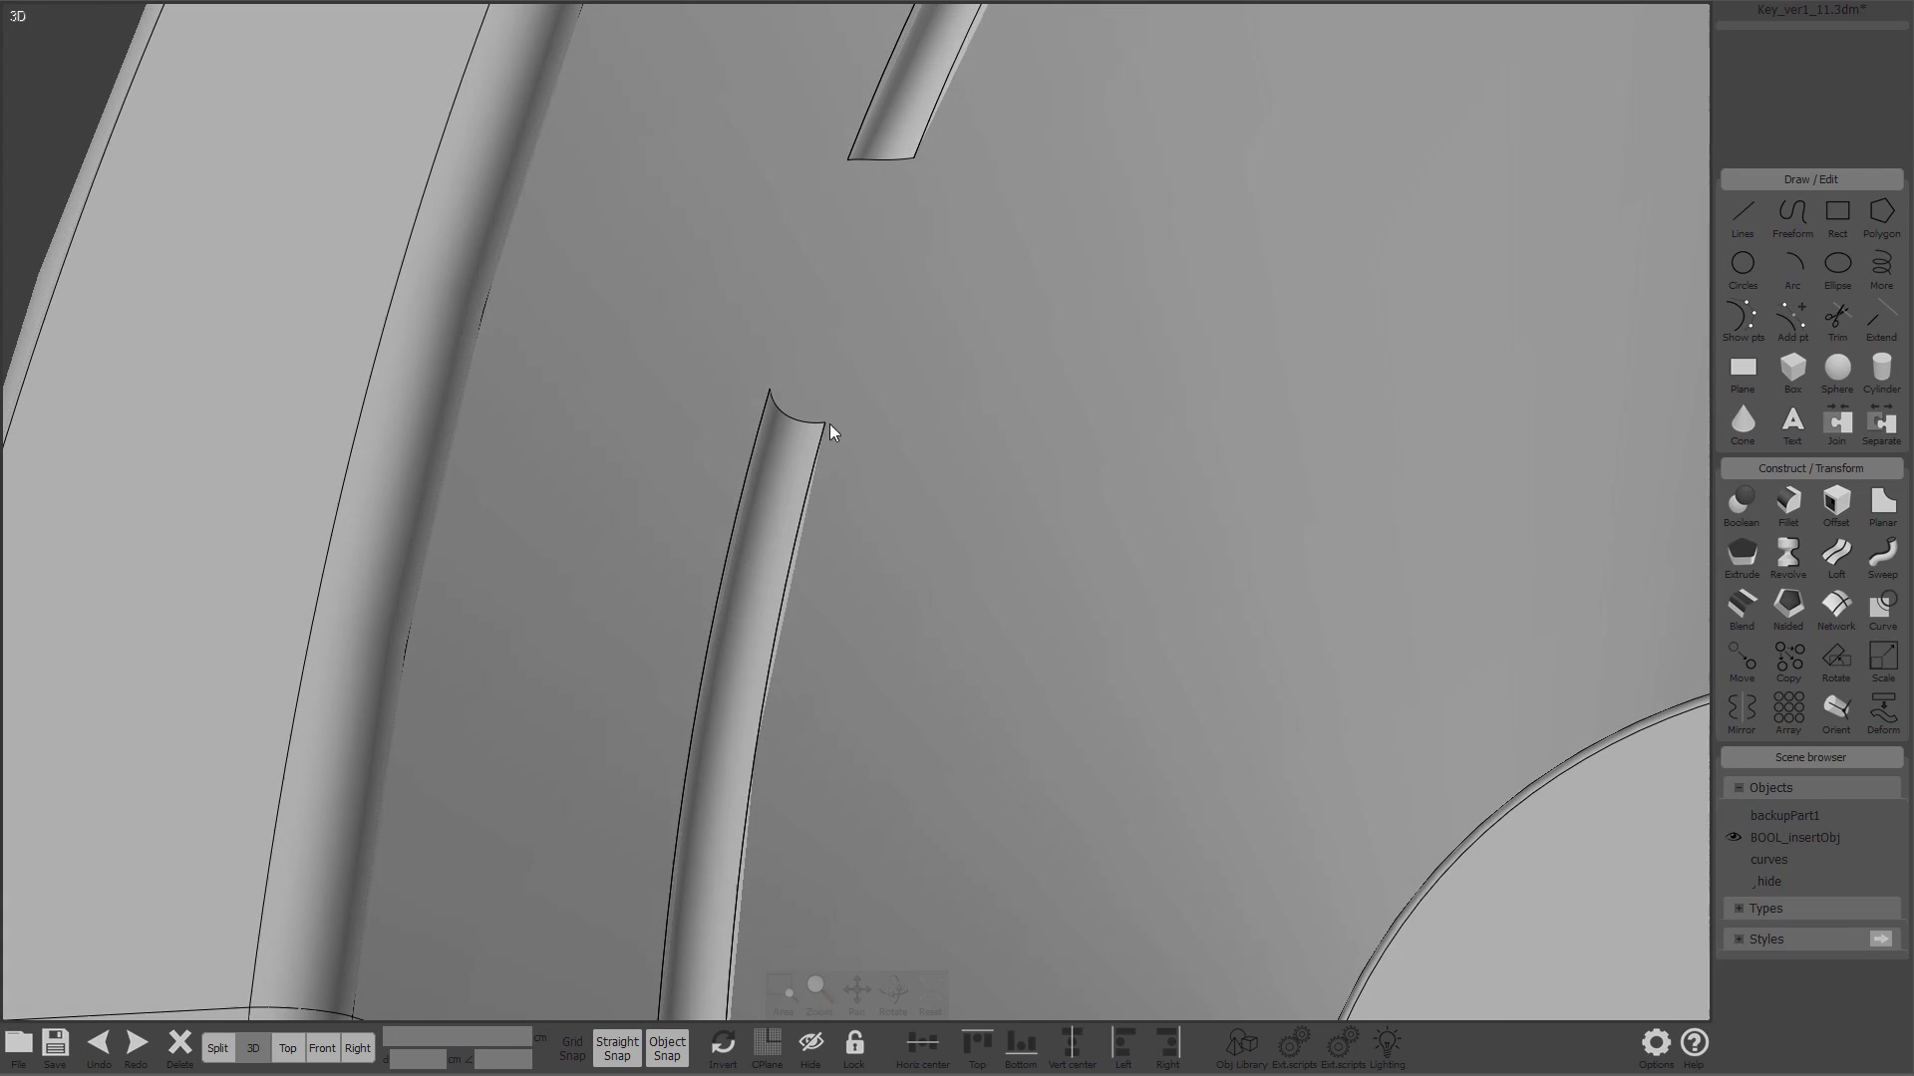
left_click(779, 460)
scroll(779, 456, "down", 3)
right_click_drag(779, 457, 796, 376)
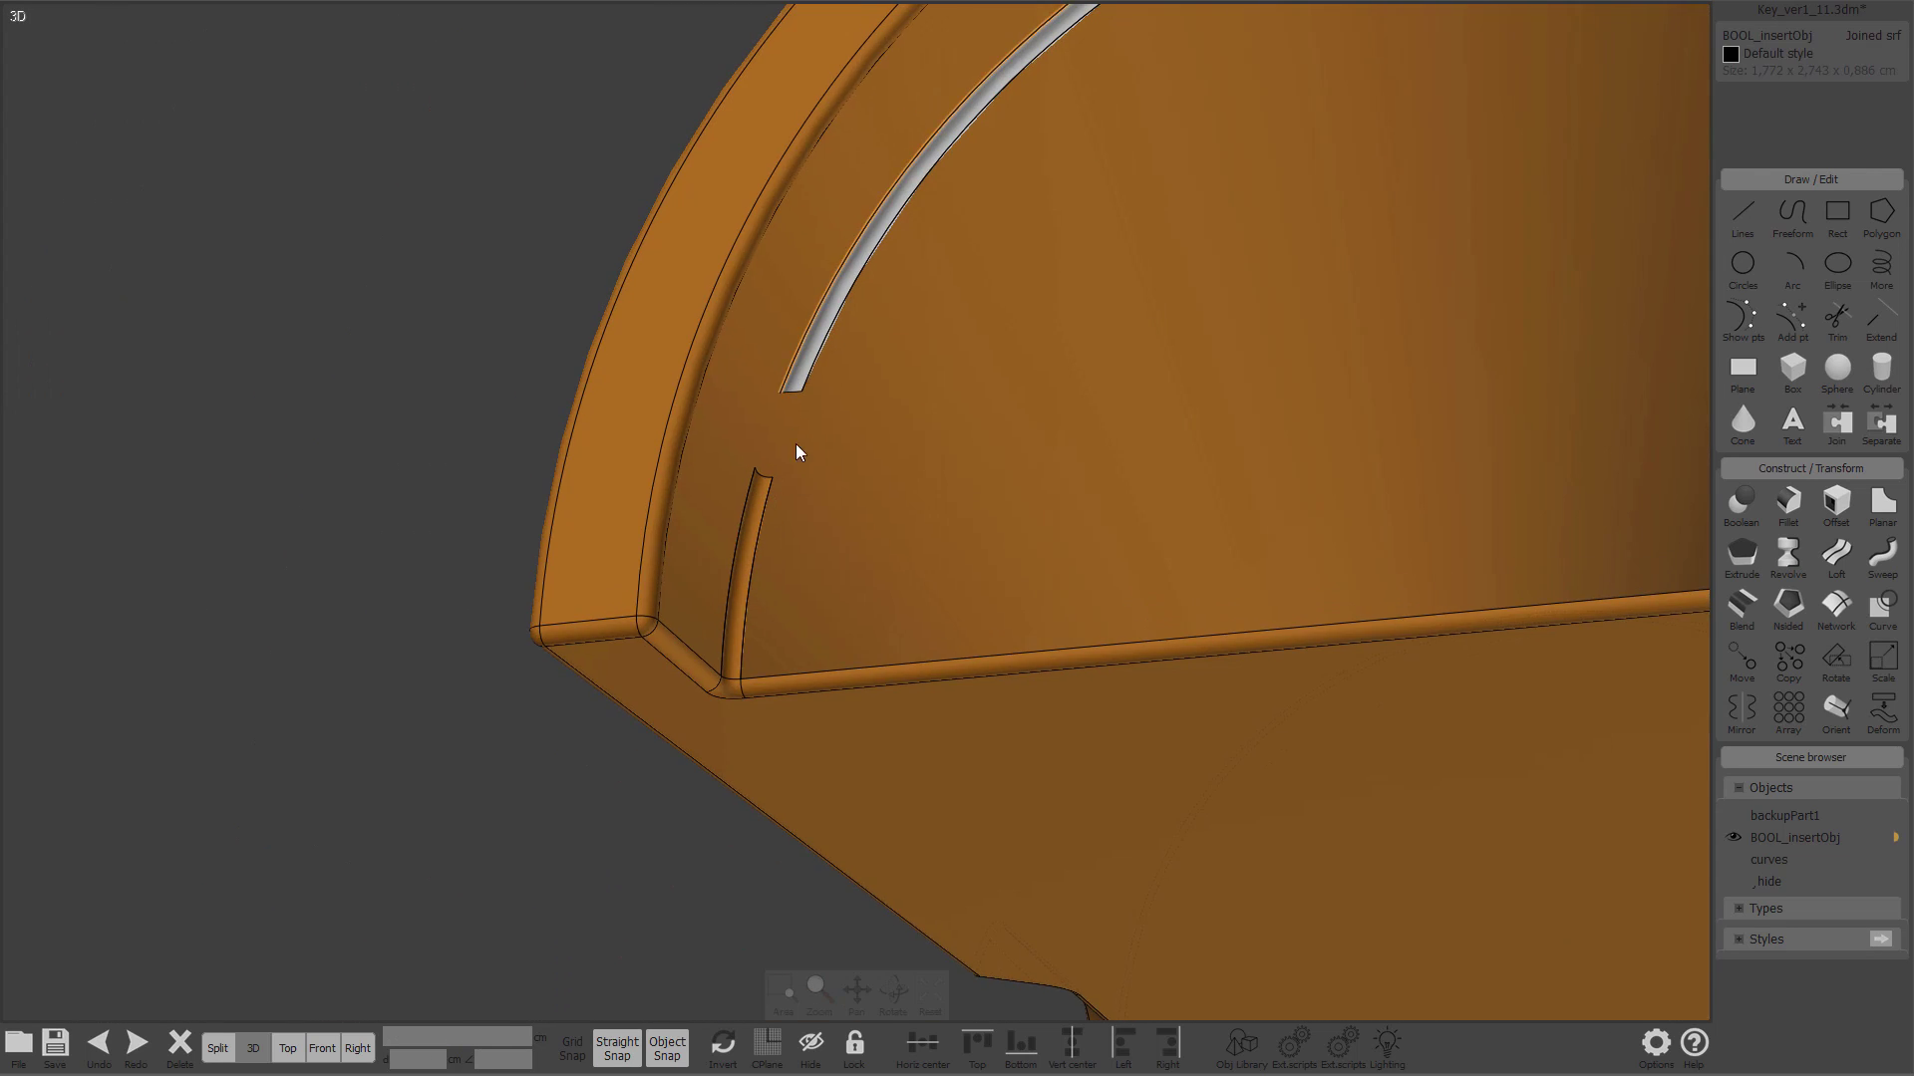
scroll(779, 367, "up", 3)
left_click(779, 367)
left_click(835, 190)
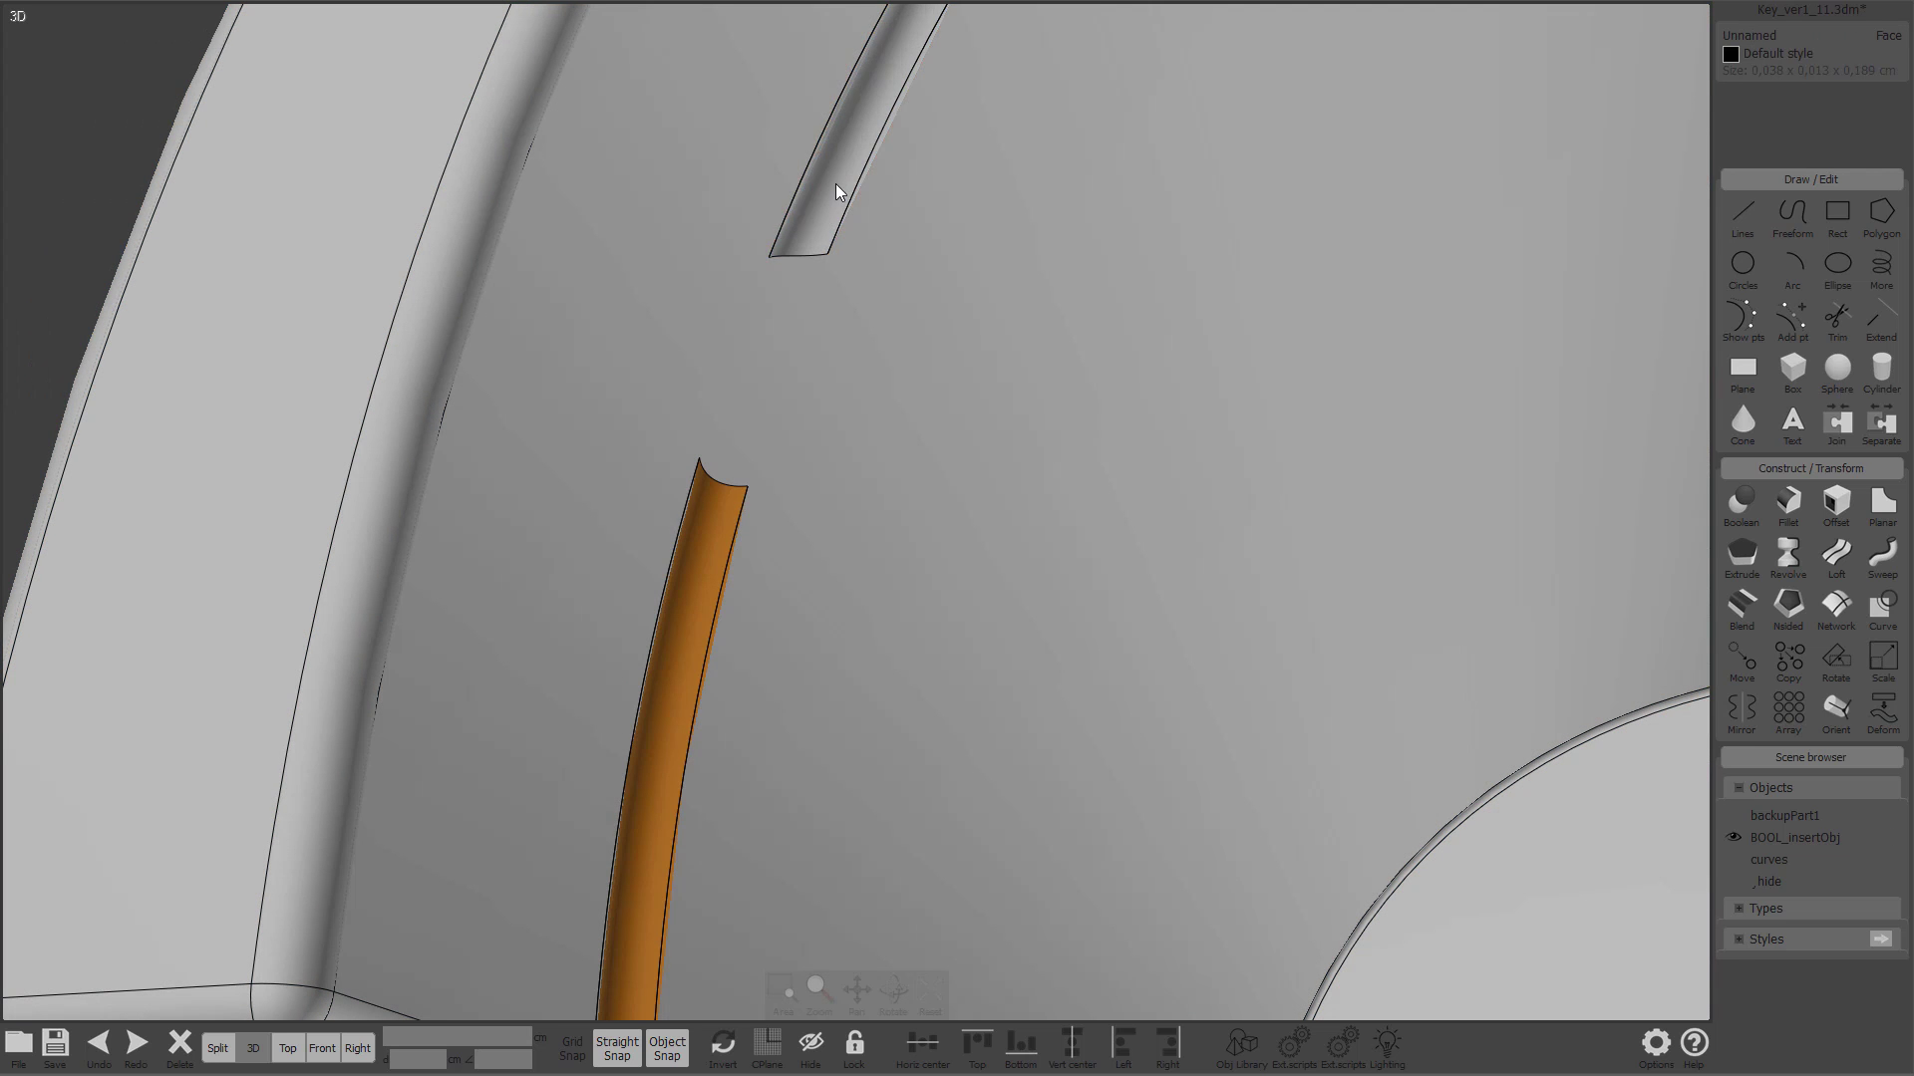
scroll(835, 189, "down", 3)
right_click_drag(833, 230, 1160, 618)
scroll(1160, 612, "up", 10)
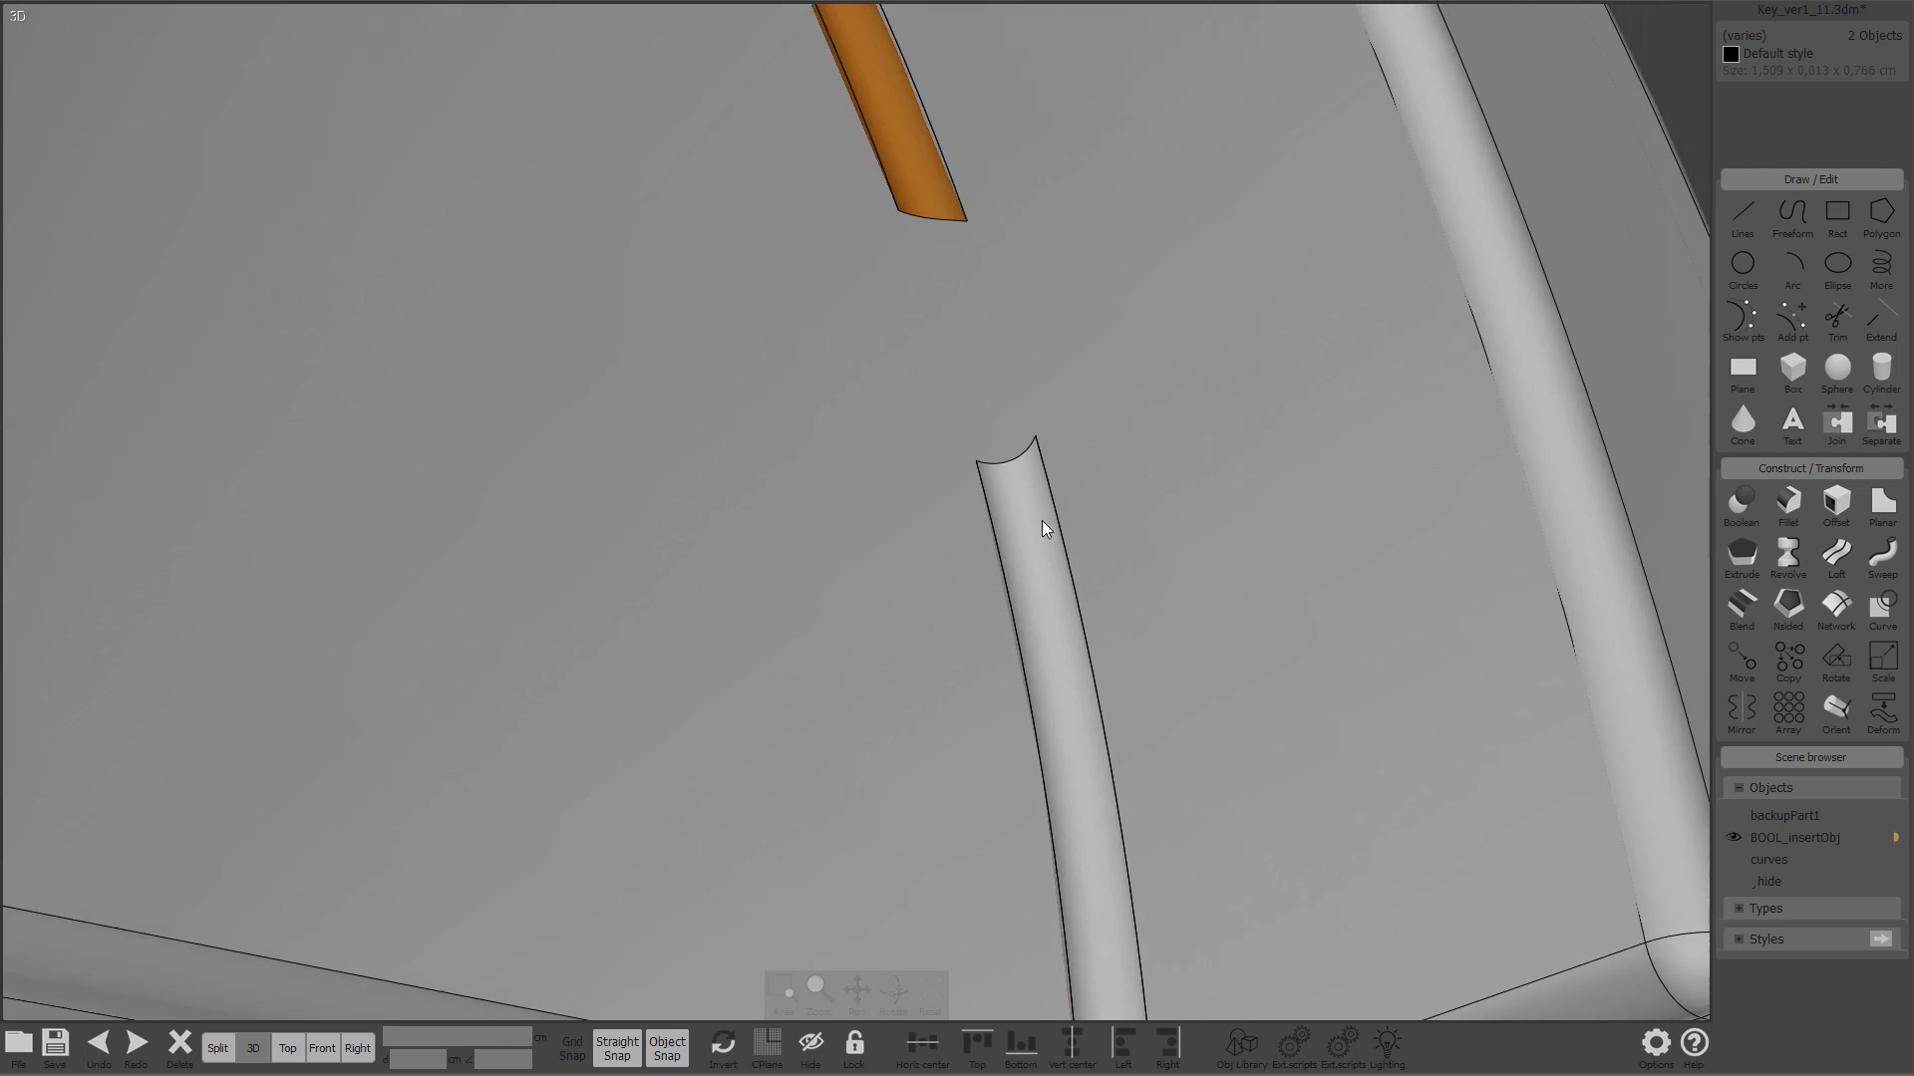
left_click(1020, 517)
scroll(1277, 564, "down", 5)
right_click_drag(1277, 565, 630, 607)
Step: Examine the gaps between the arc outlines on the insert shell's inner wall
scroll(1336, 548, "down", 5)
right_click_drag(1021, 508, 837, 529)
scroll(796, 371, "up", 3)
scroll(796, 371, "up", 3)
right_click_drag(880, 423, 907, 468)
scroll(907, 462, "down", 4)
scroll(739, 411, "up", 4)
scroll(738, 411, "up", 2)
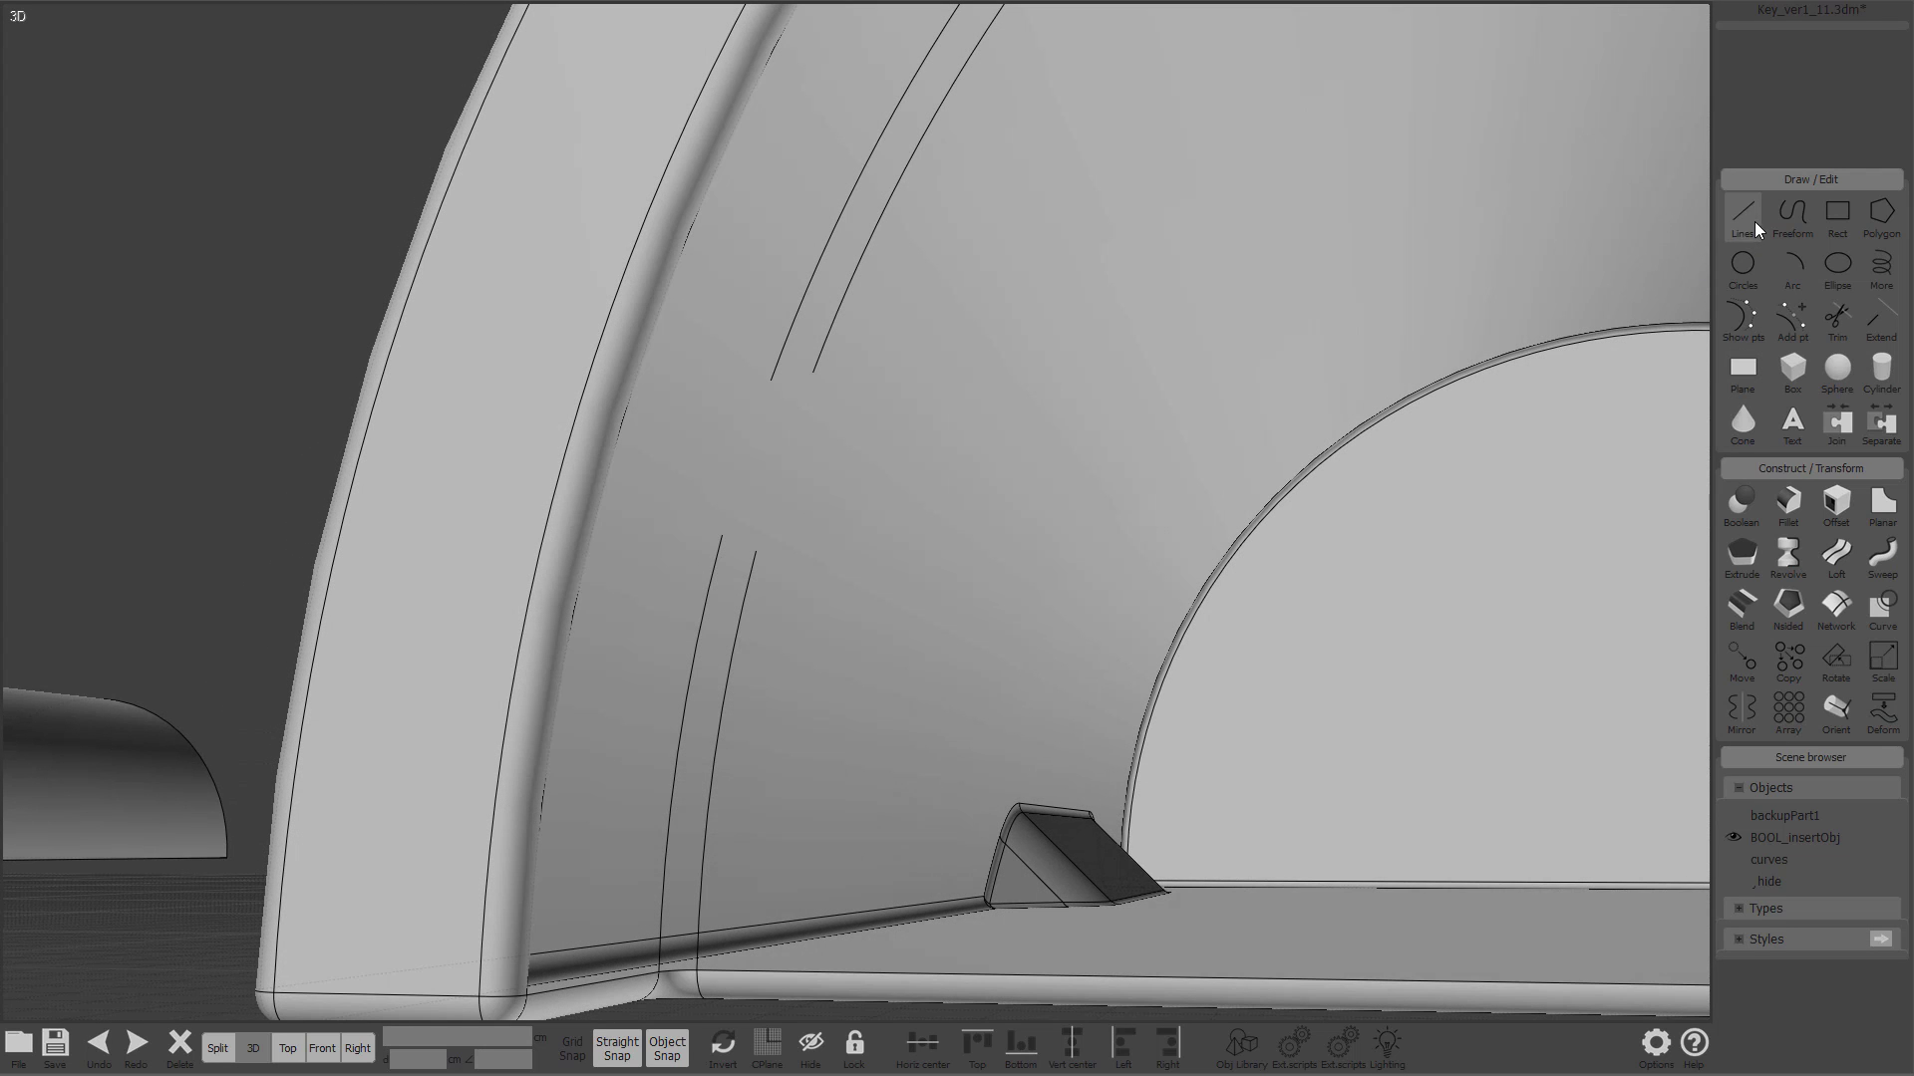
Step: Try to bridge the gap between the outer arc curves on the inner wall with a straight line
left_click(1754, 221)
left_click(783, 379)
scroll(877, 429, "up", 3)
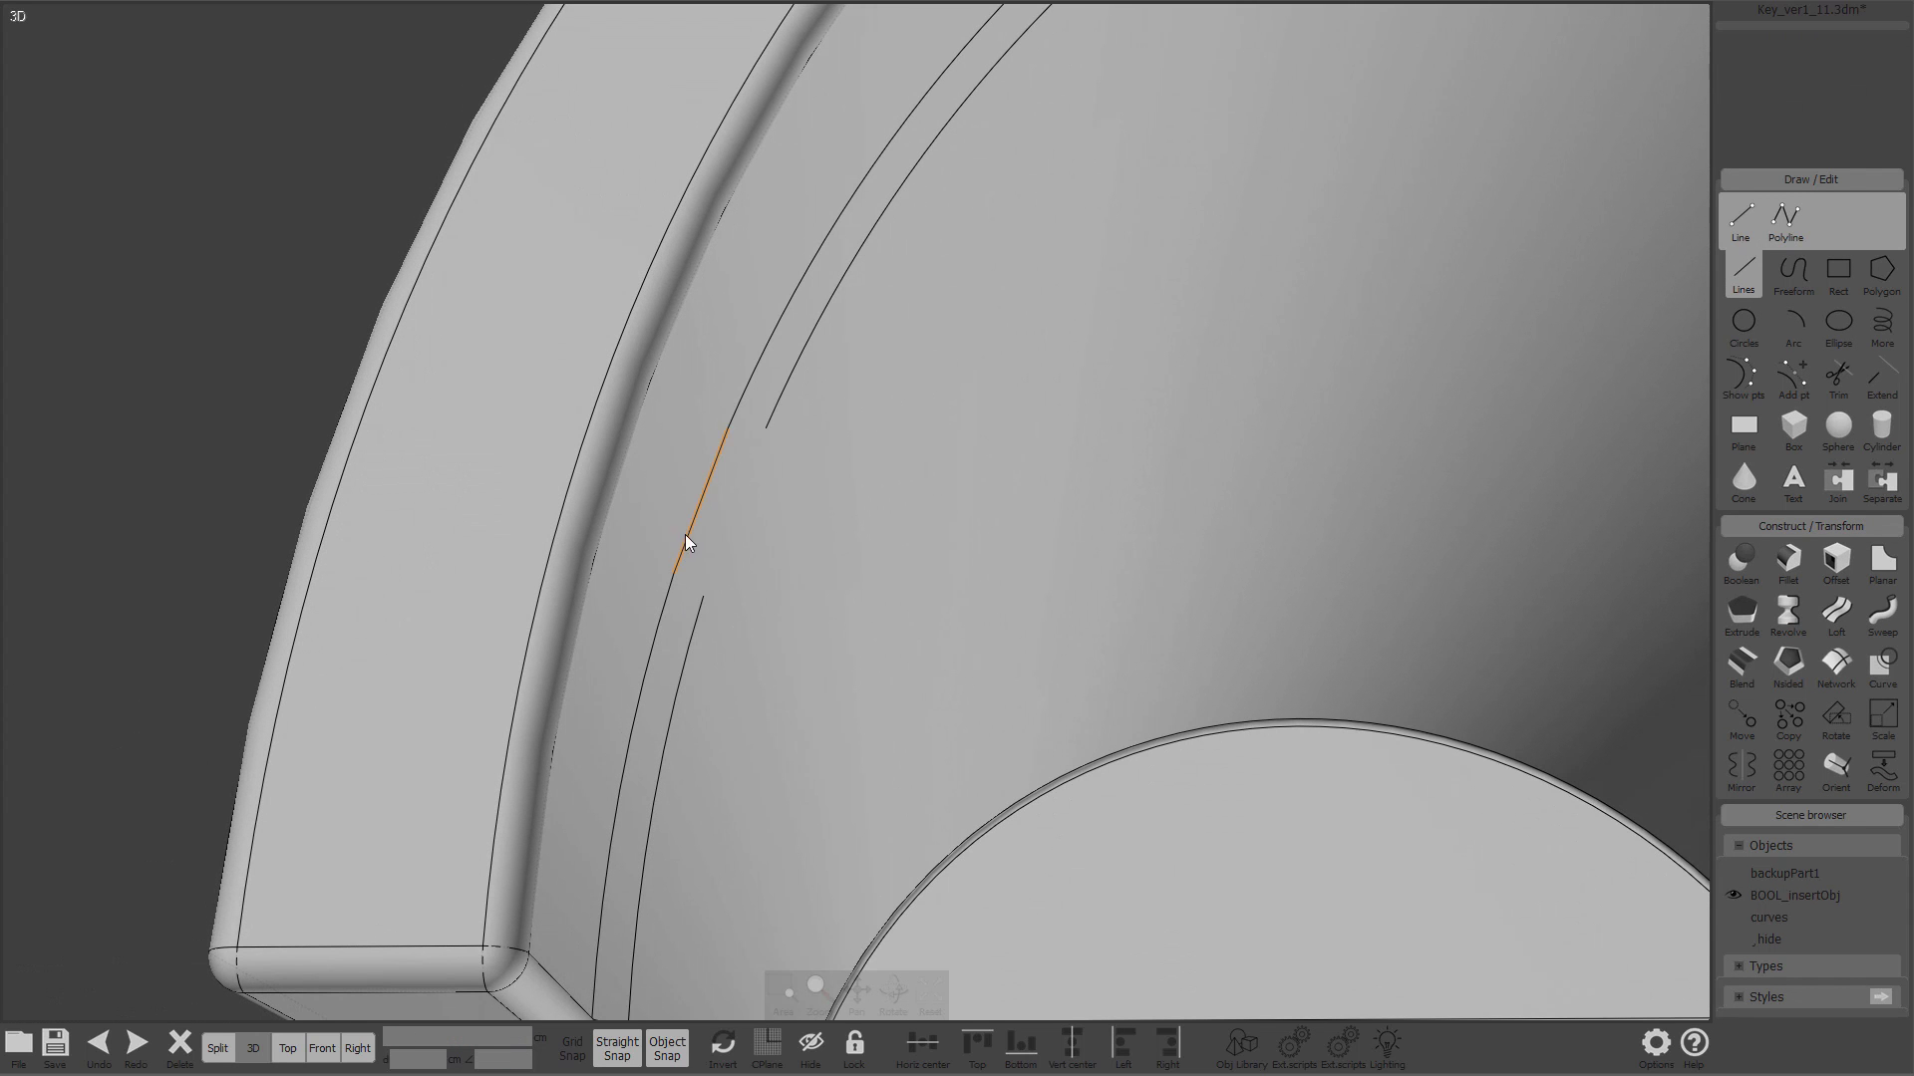
scroll(674, 593, "up", 2)
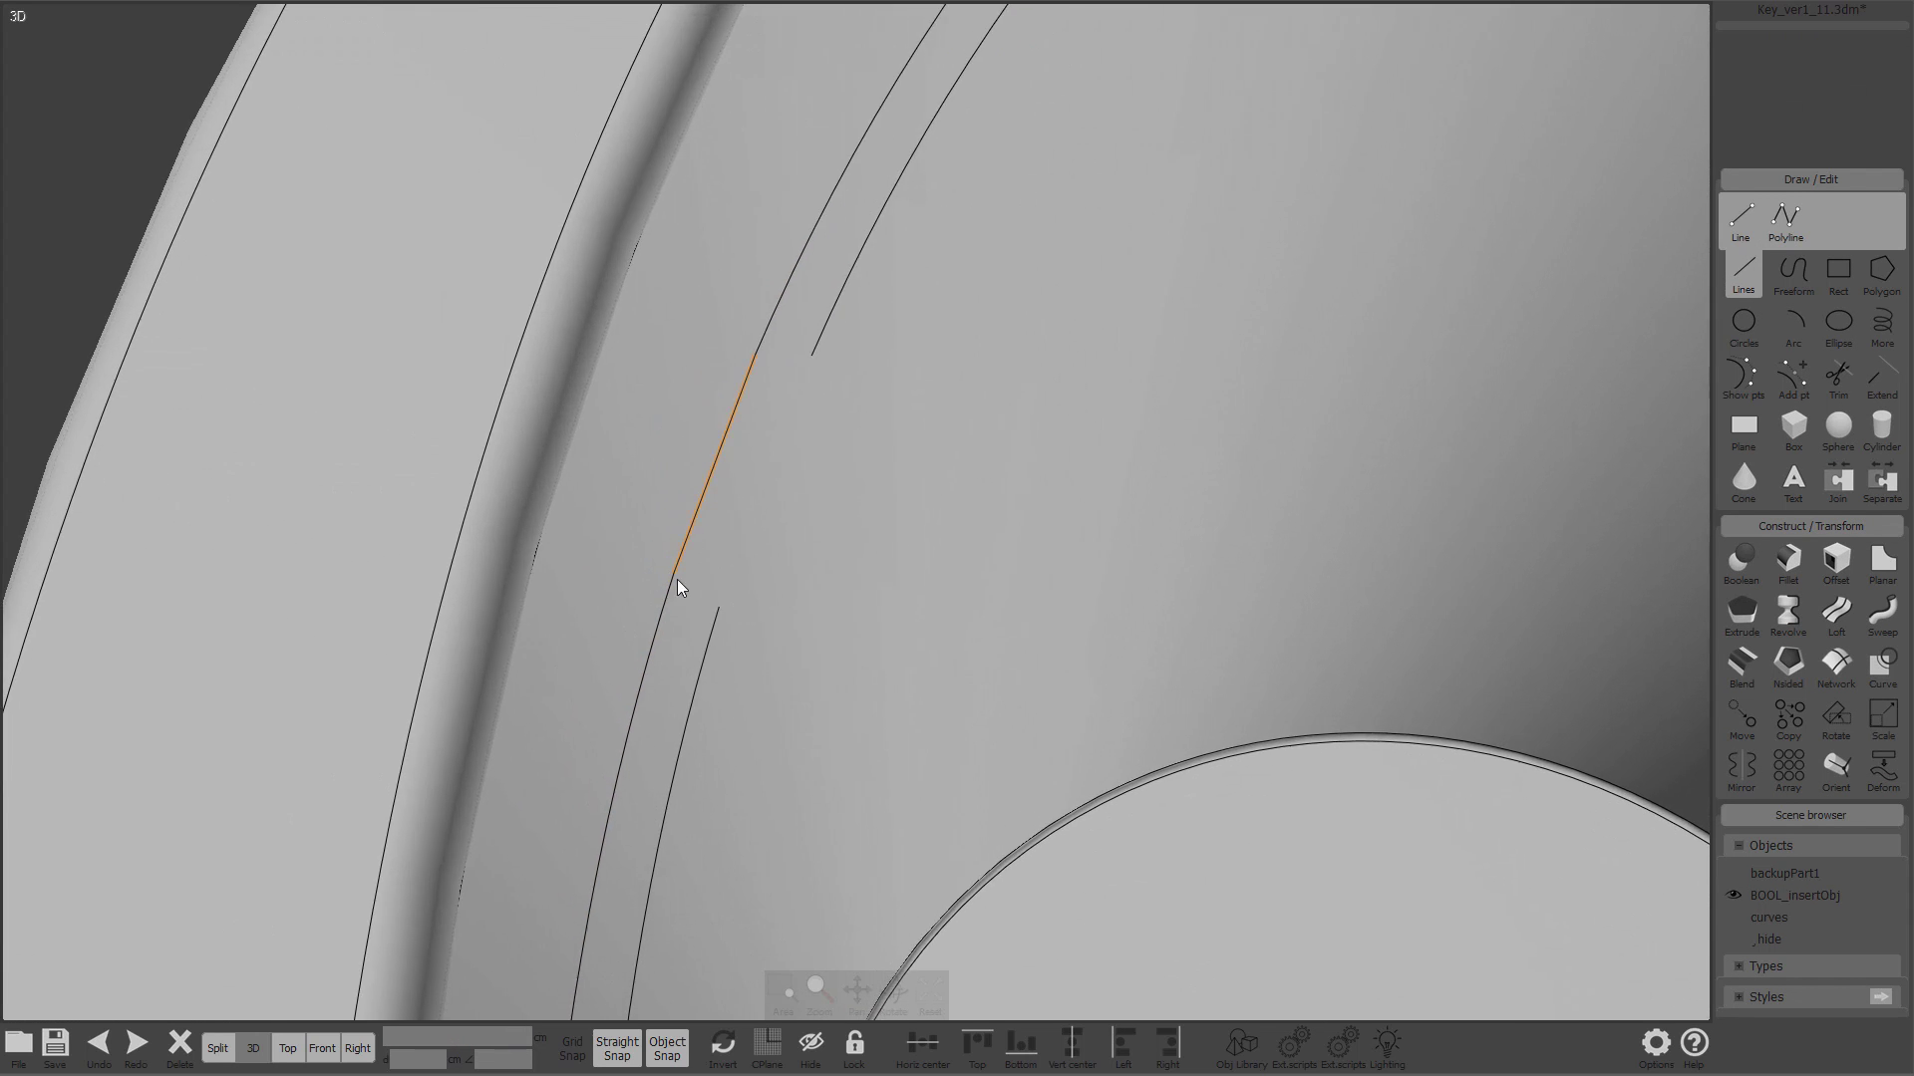
scroll(805, 244, "down", 3)
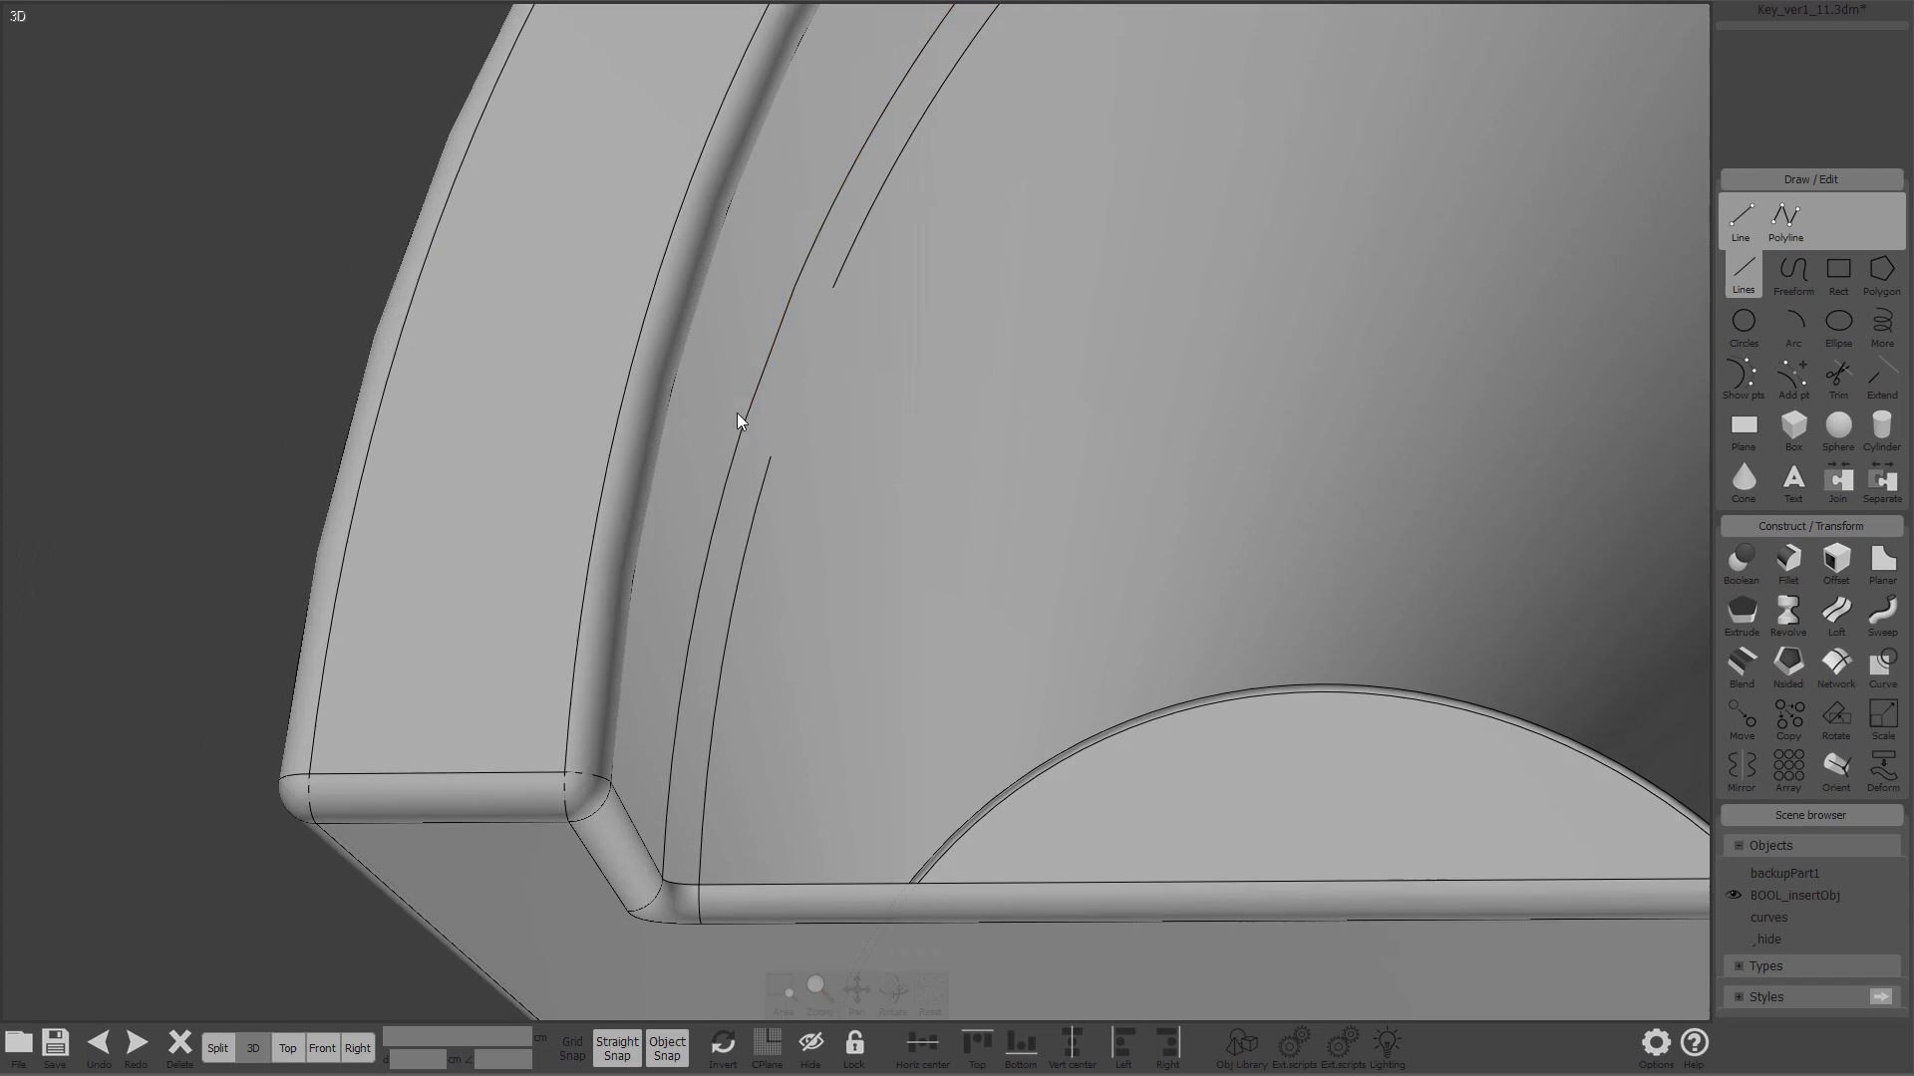
scroll(796, 321, "up", 4)
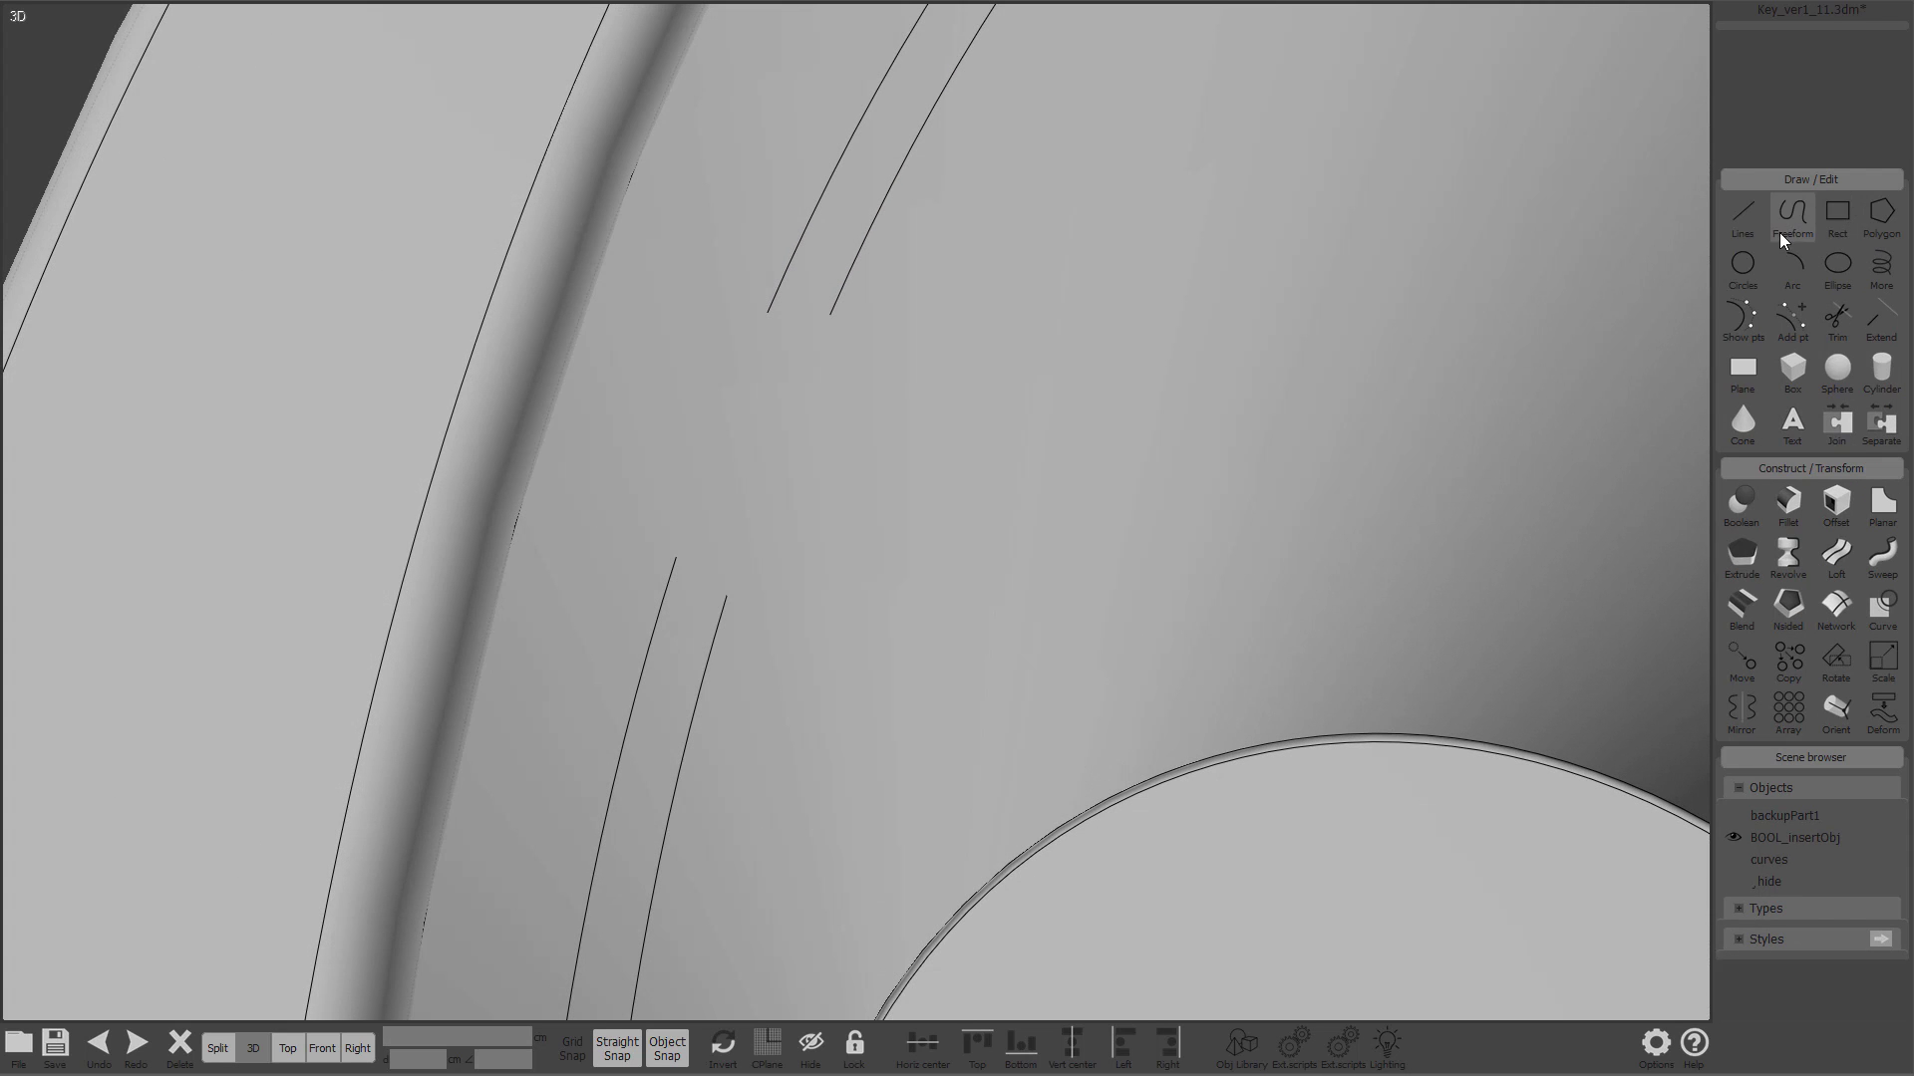
left_click(1742, 214)
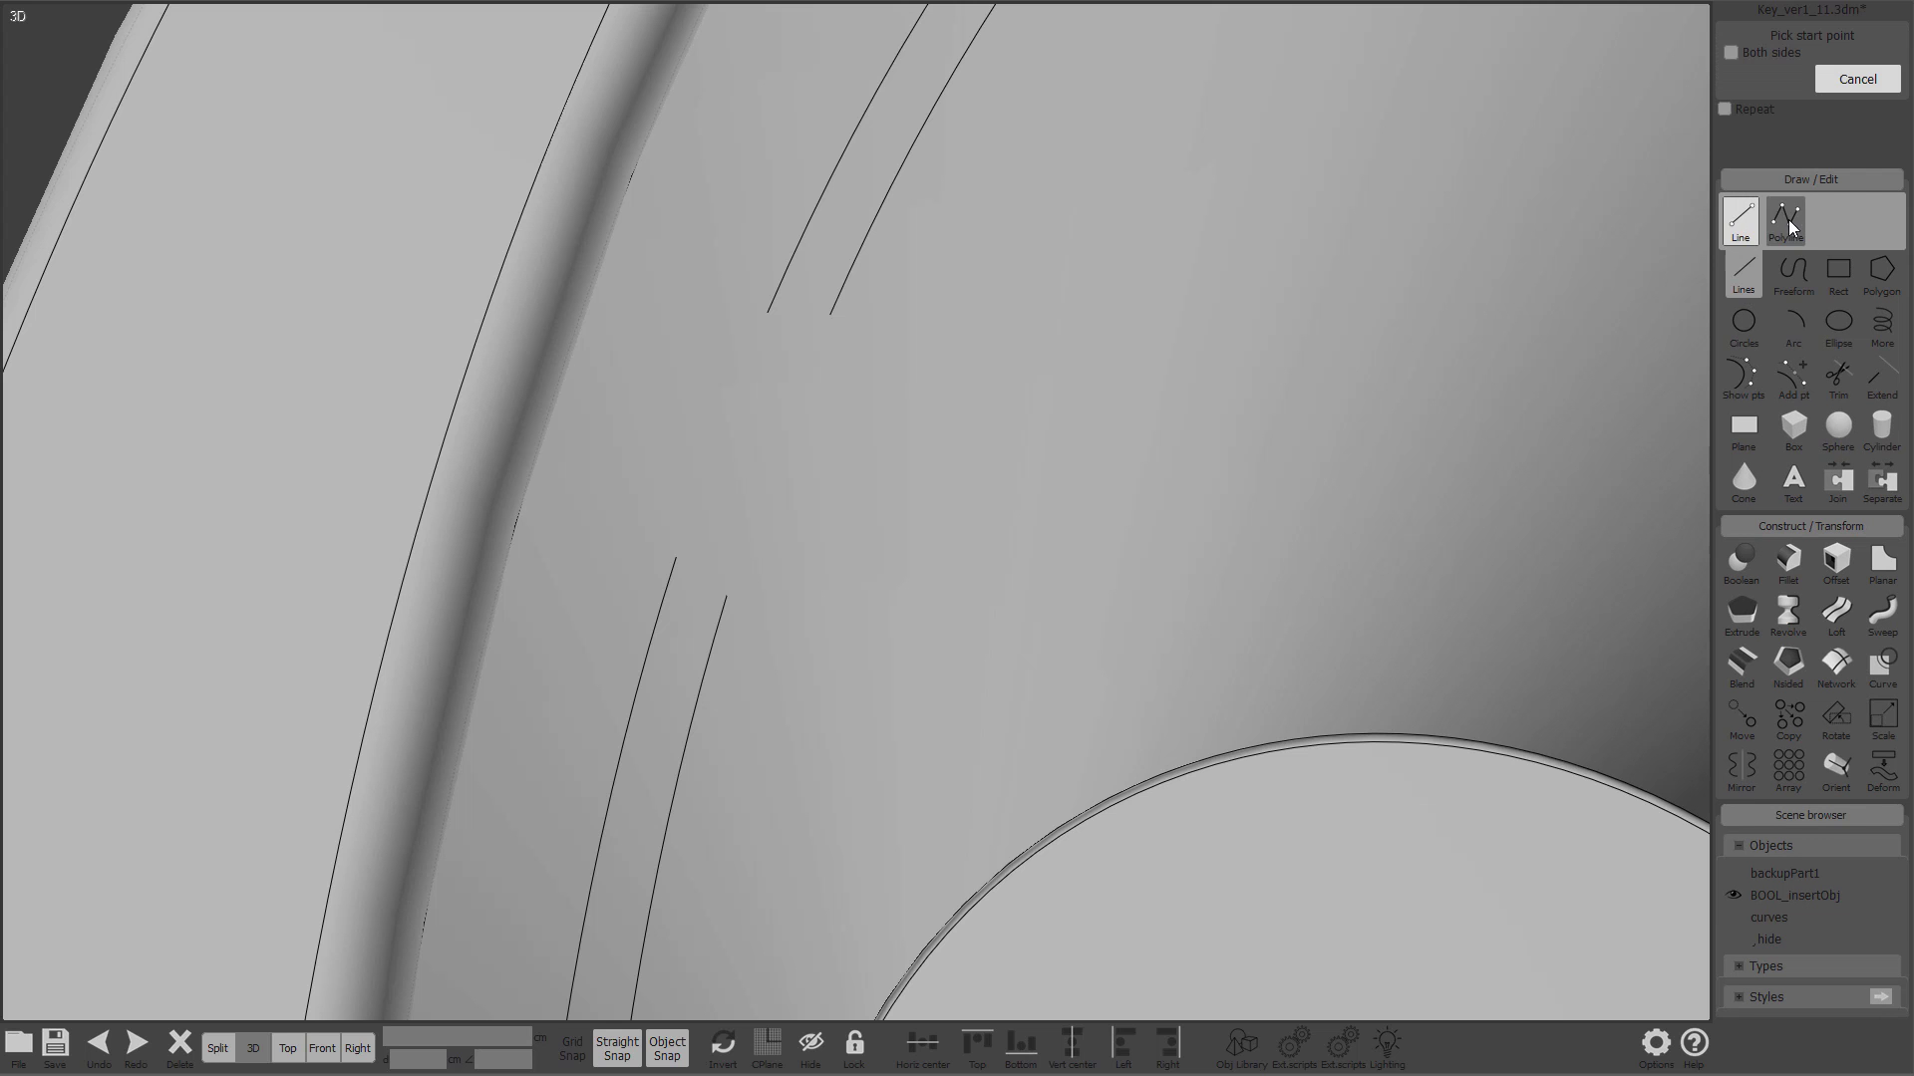
left_click(1790, 276)
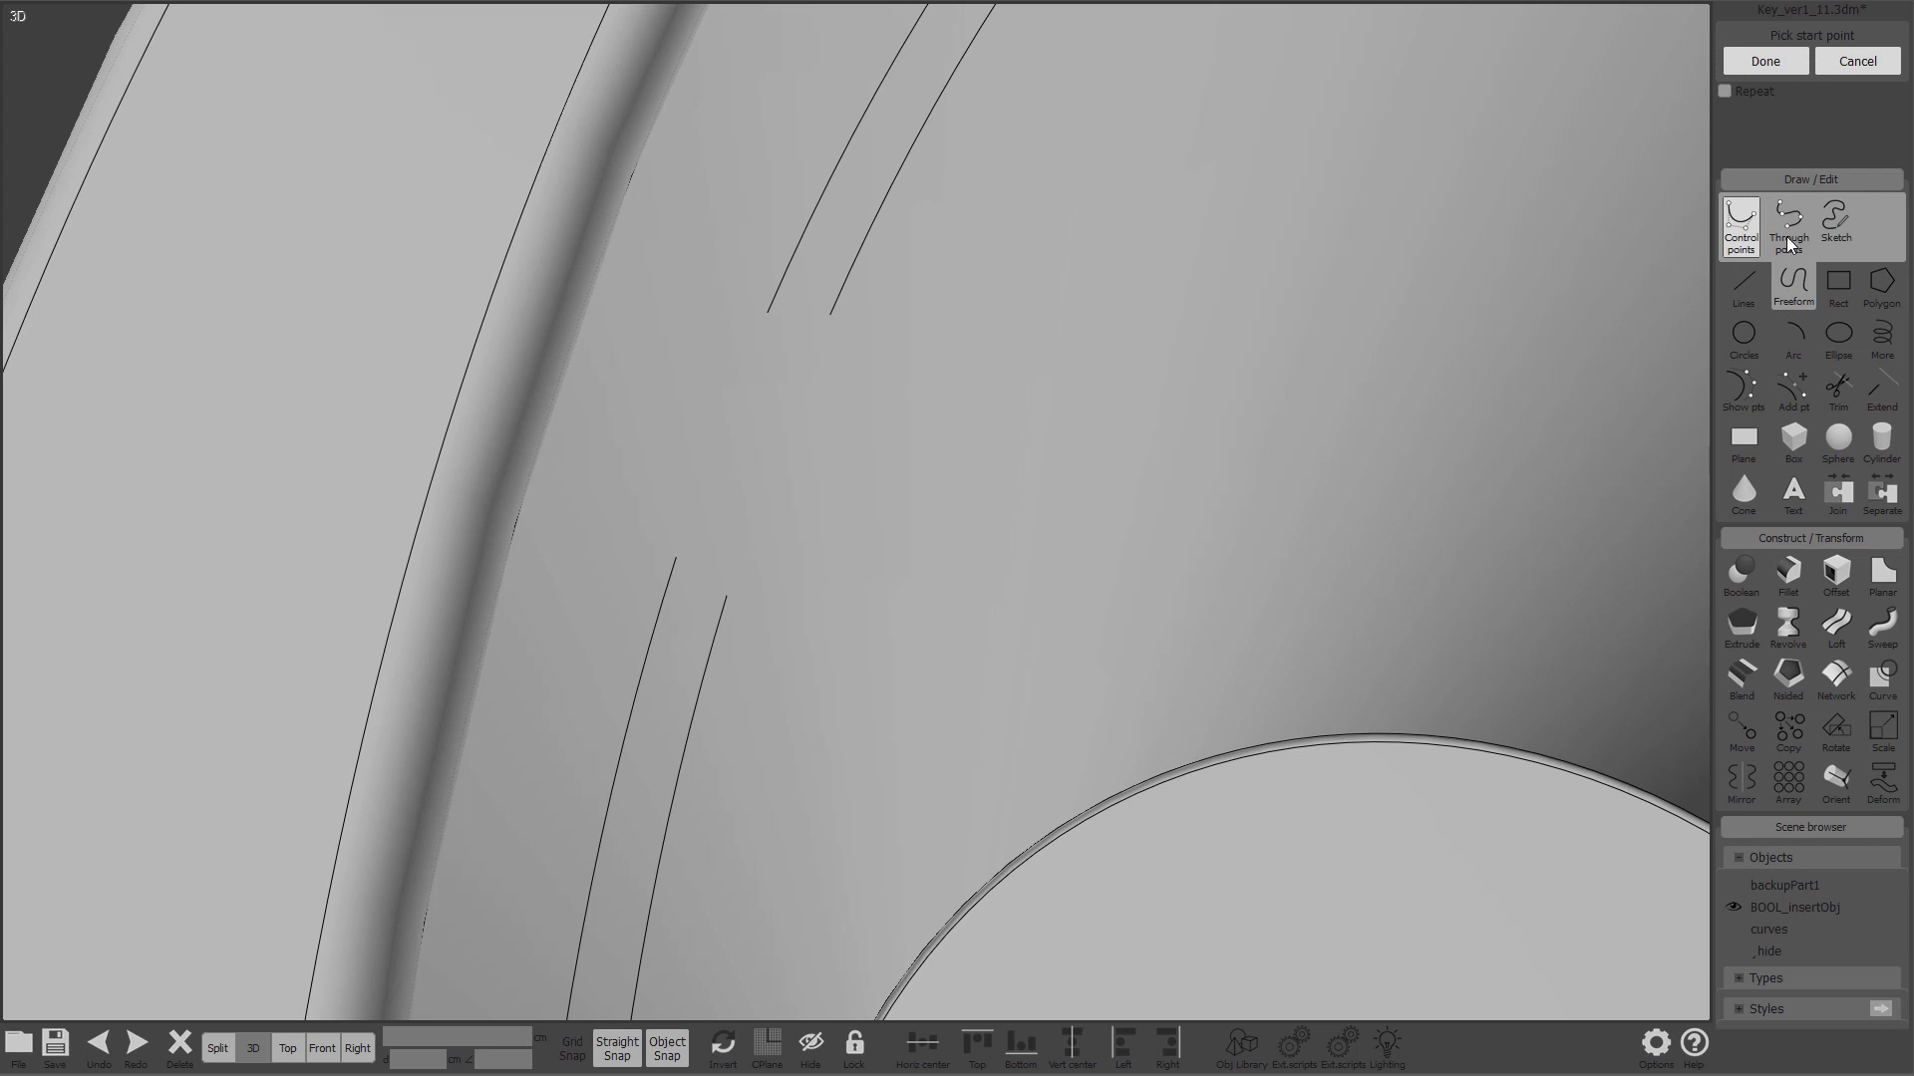
scroll(761, 430, "down", 4)
right_click_drag(986, 521, 1175, 518)
key("Escape")
scroll(904, 436, "up", 3)
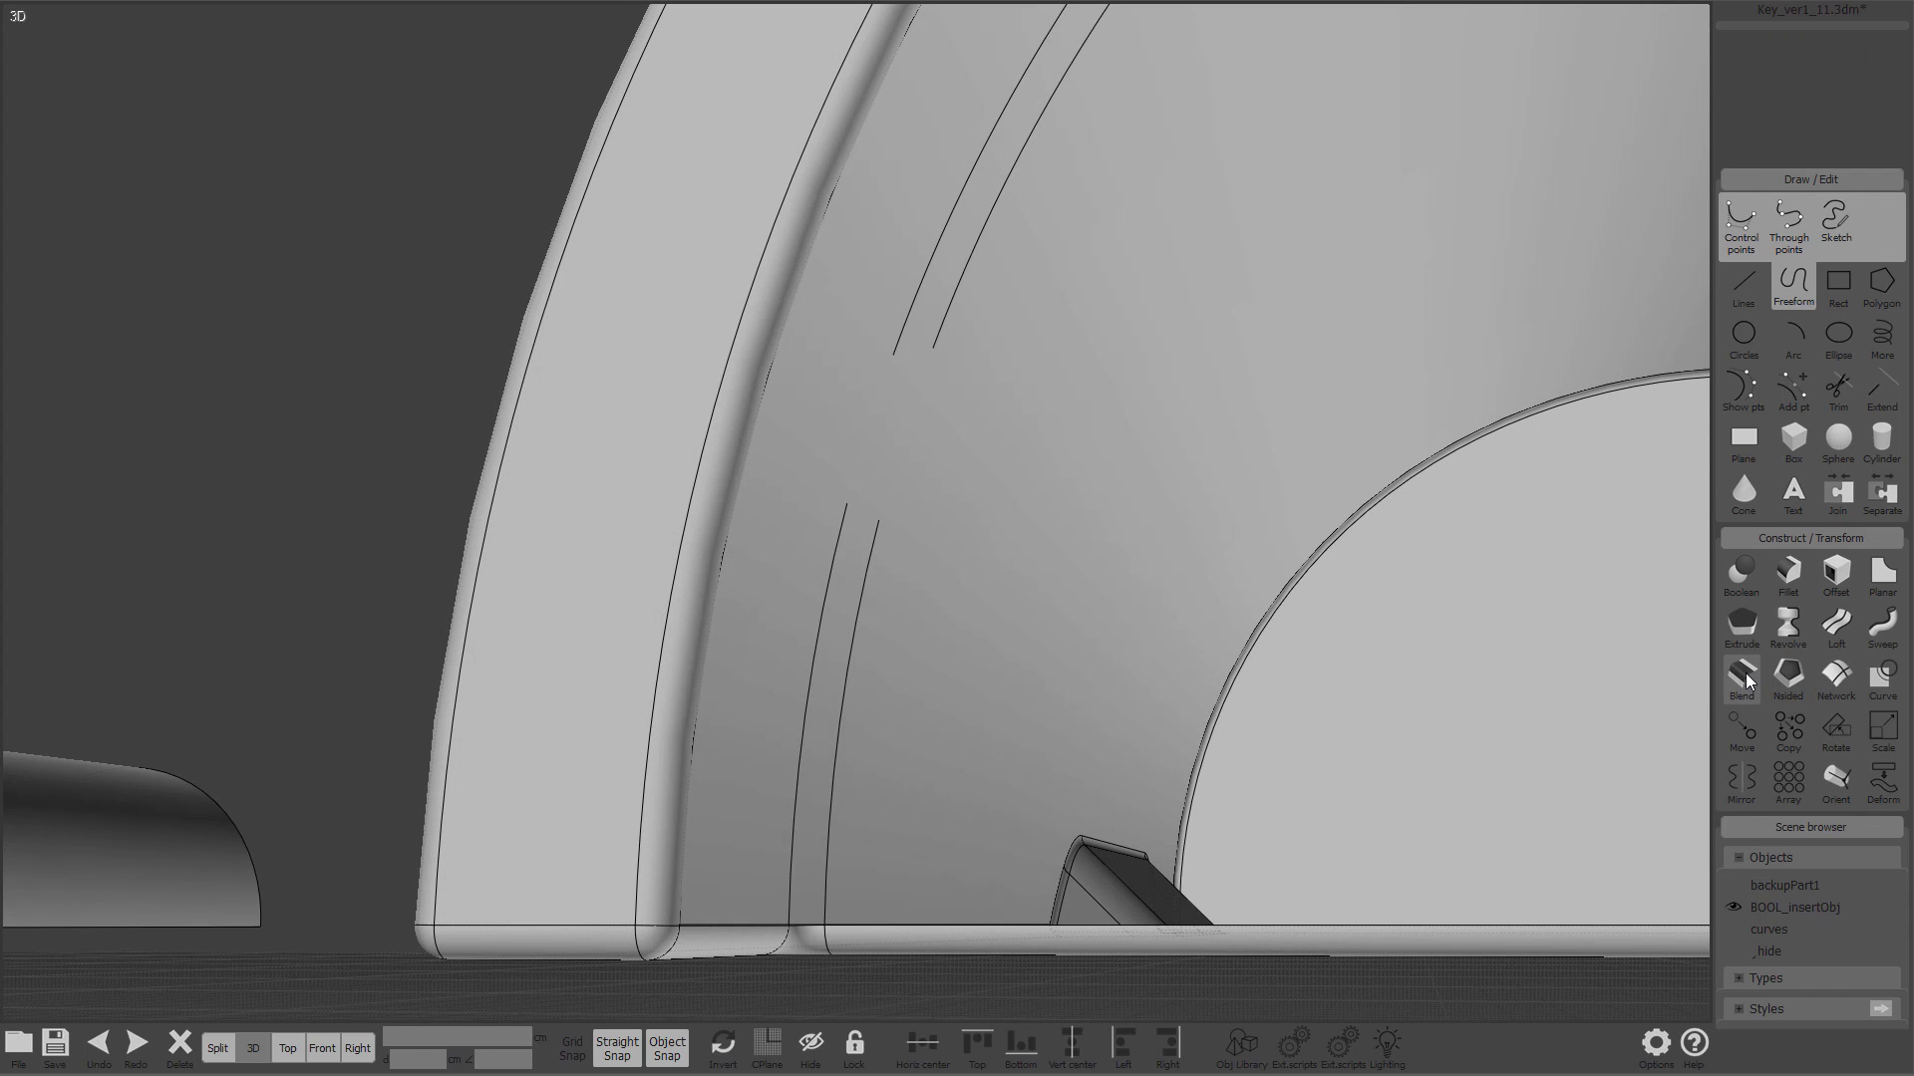
Step: Bridge the gap between the outer arc curves on the inner wall with a Tangent (G1) blend curve
right_click_drag(997, 539, 791, 520)
left_click(787, 515)
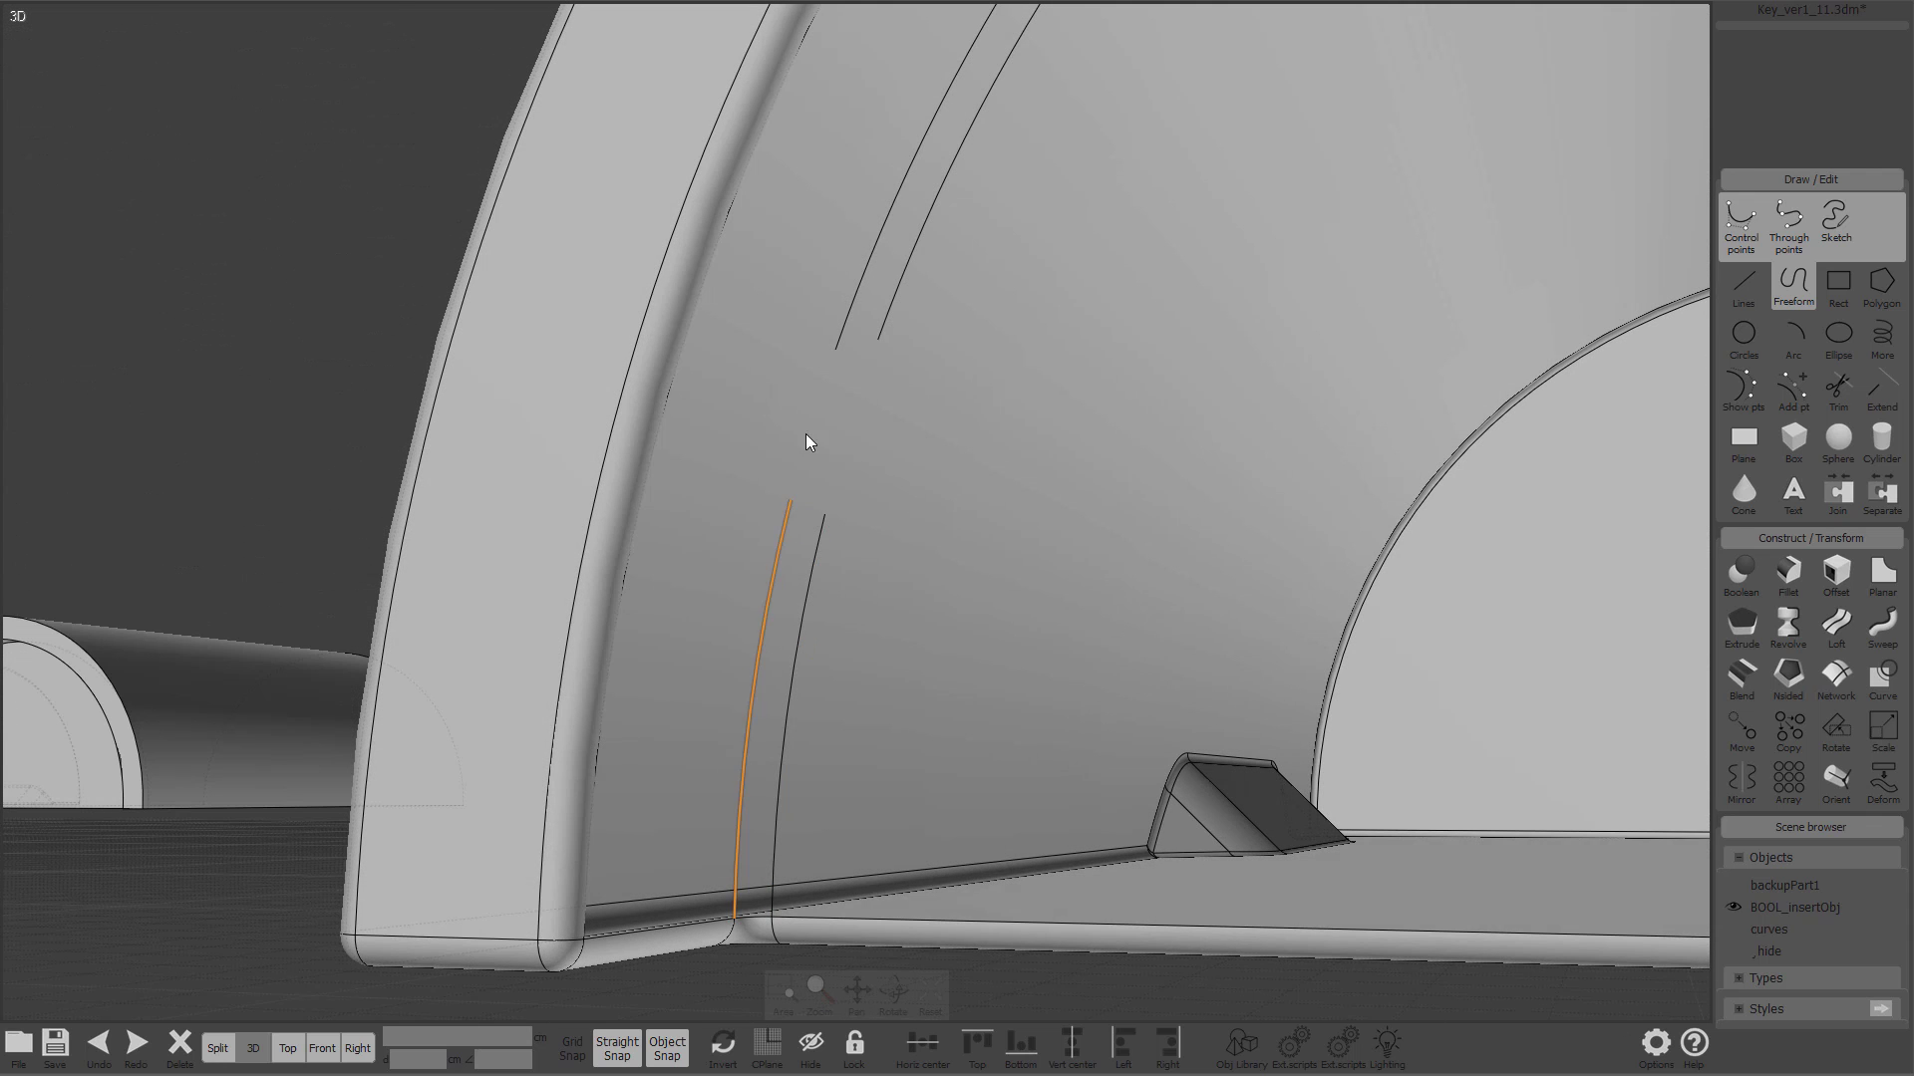
left_click(843, 329)
scroll(811, 419, "up", 3)
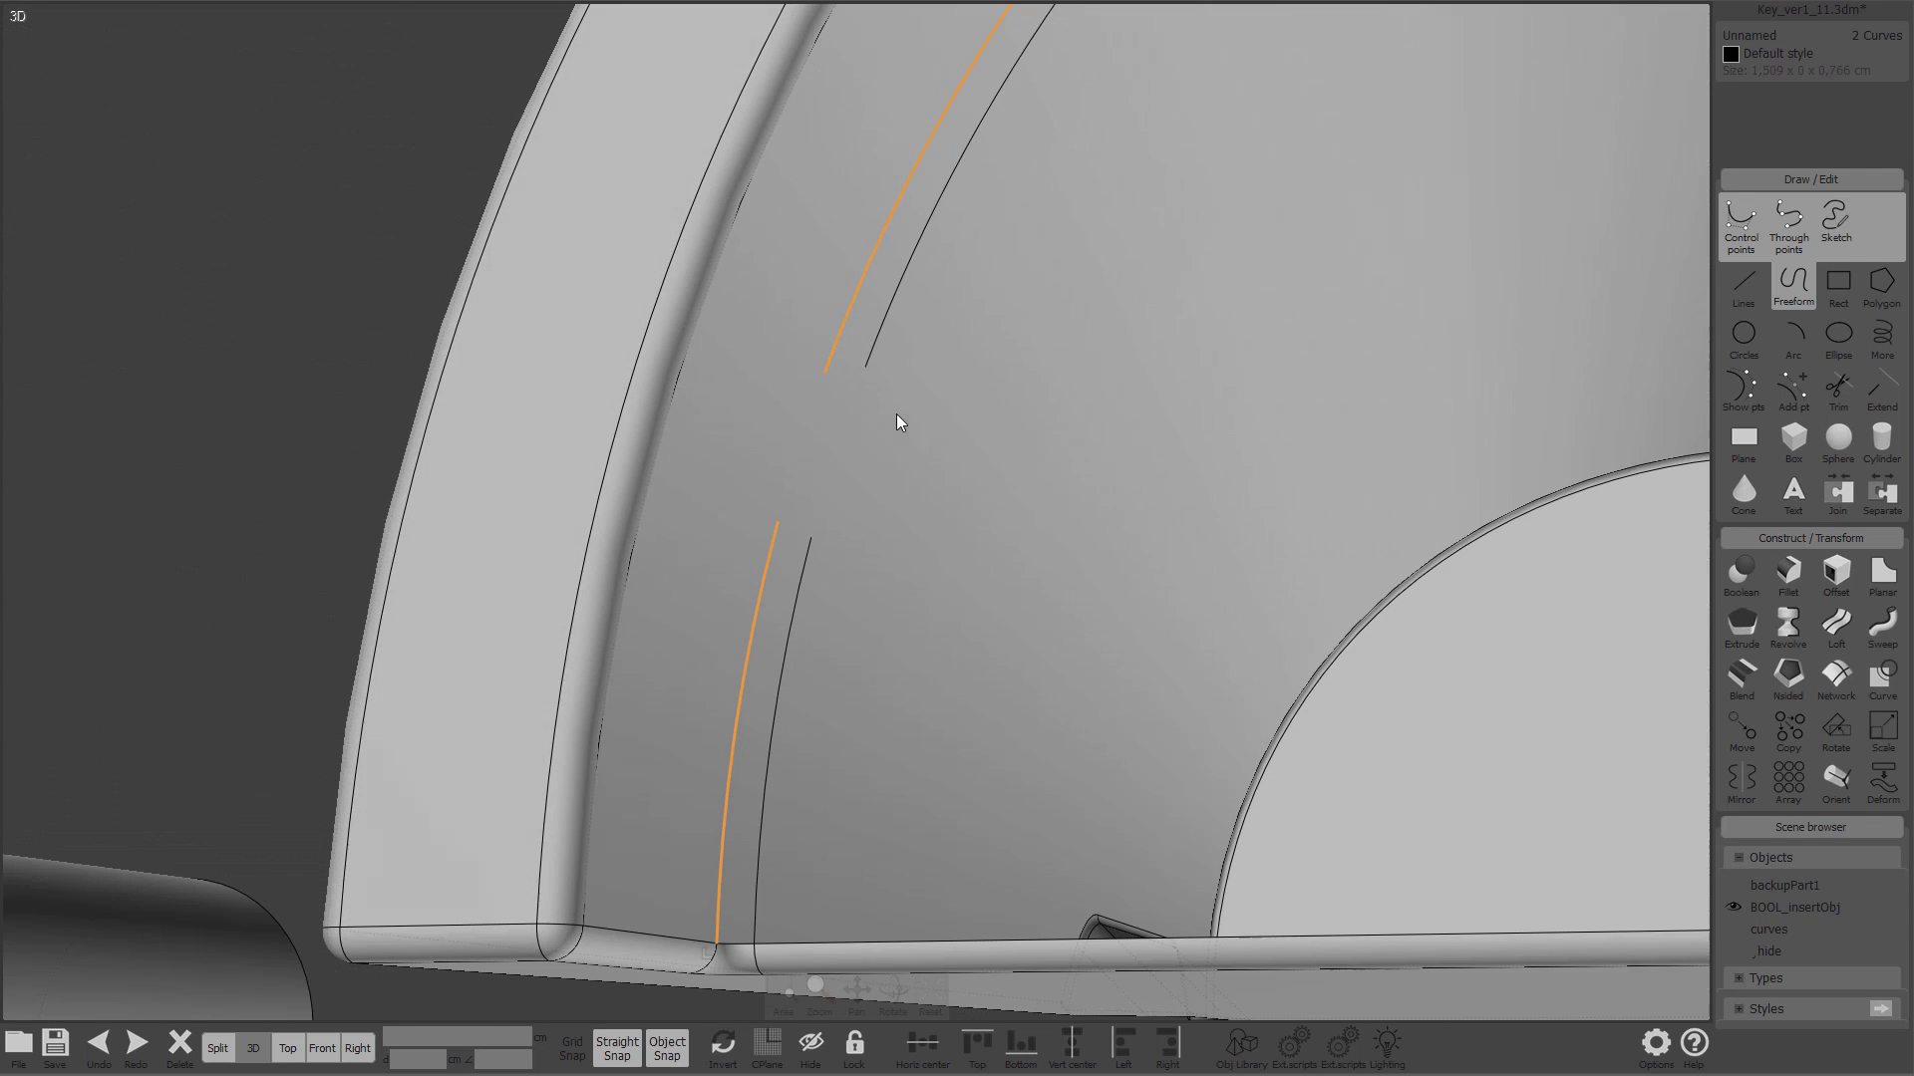
left_click(1742, 682)
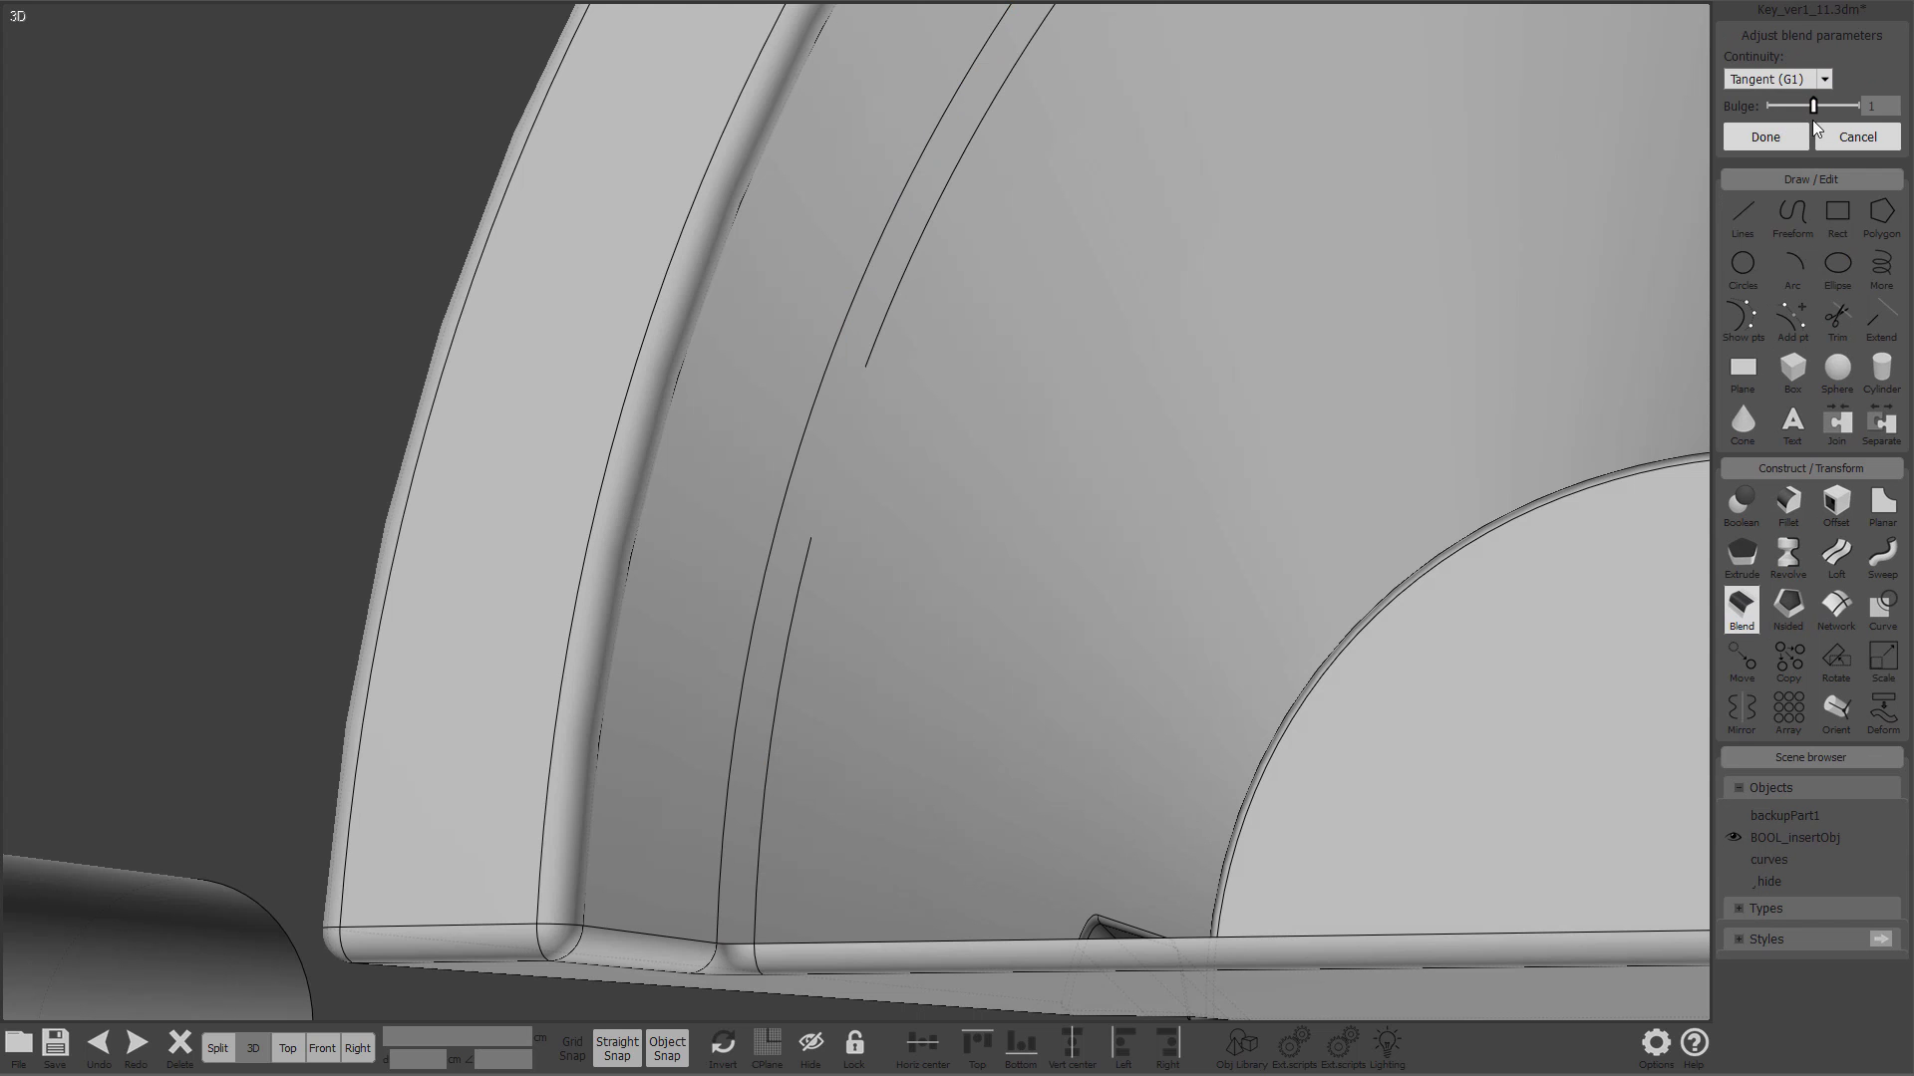
right_click_drag(912, 530, 776, 382)
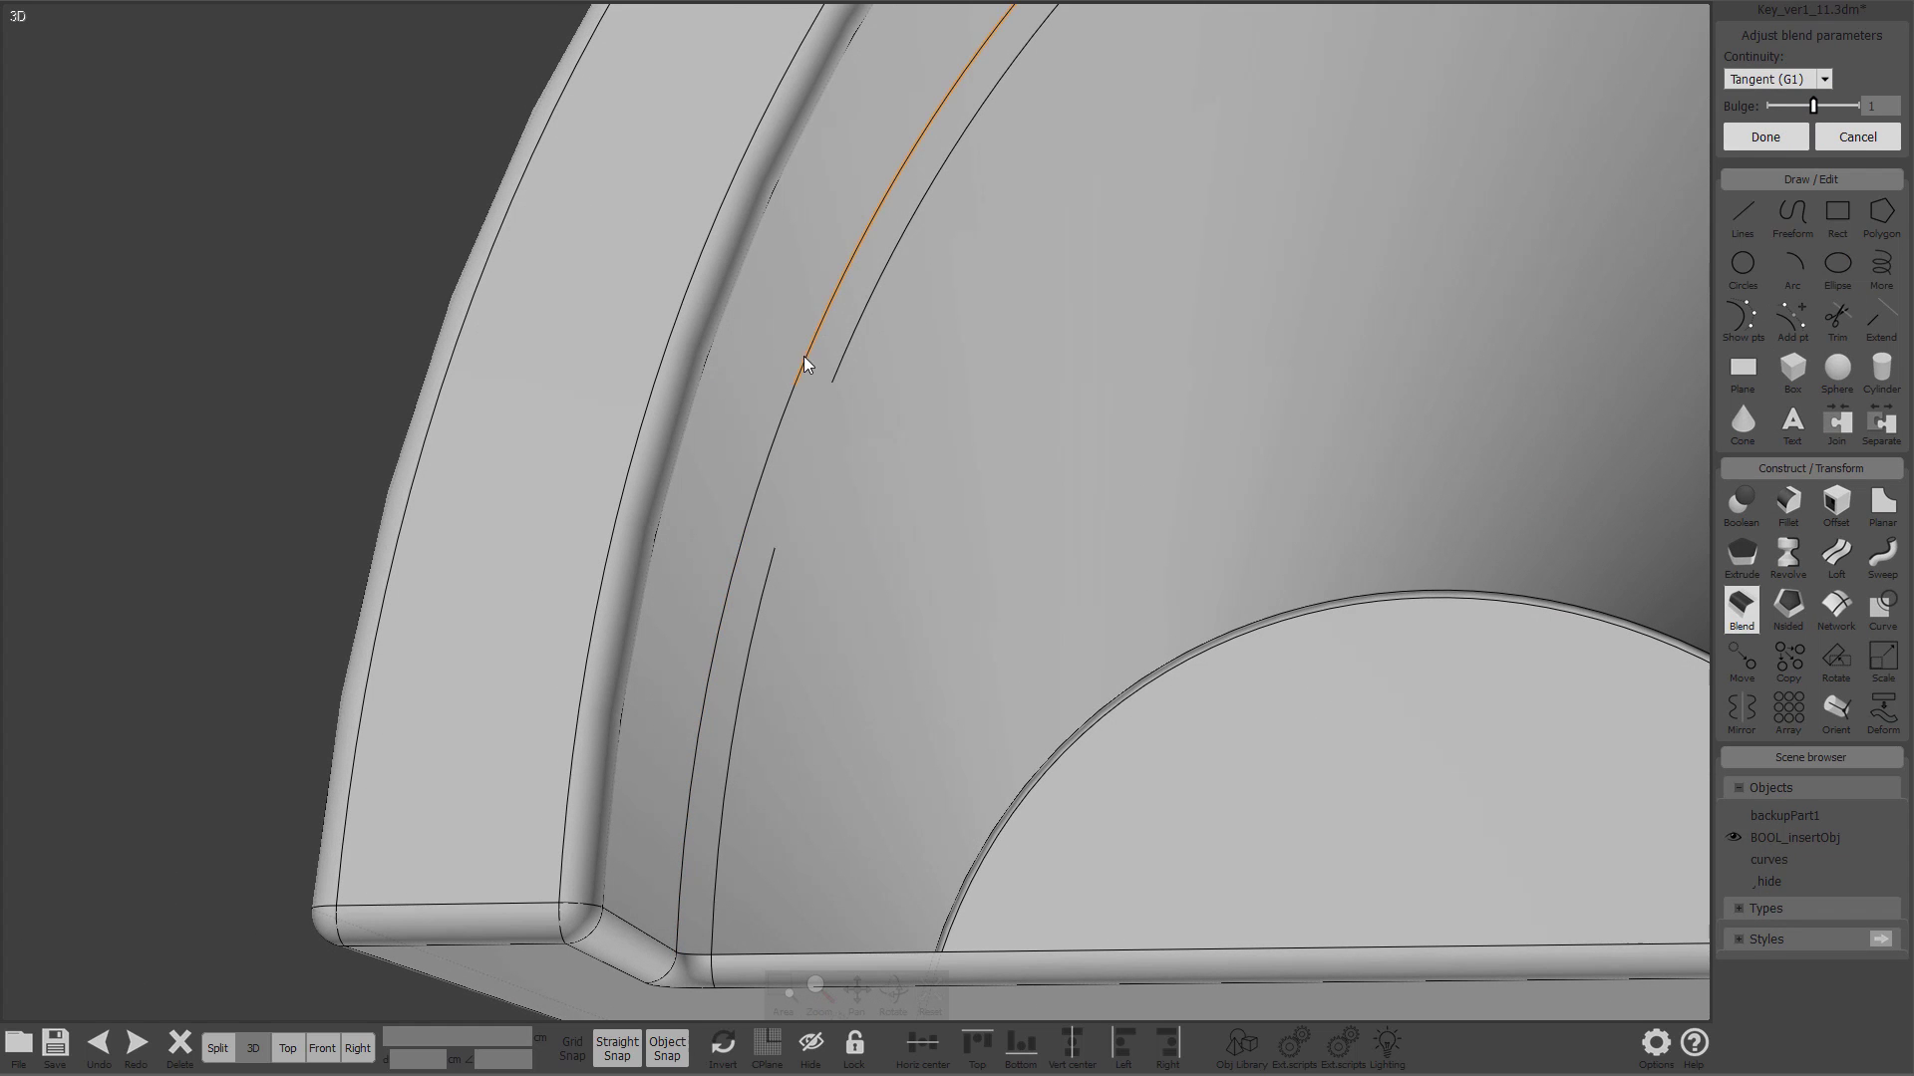
right_click_drag(733, 552, 793, 536)
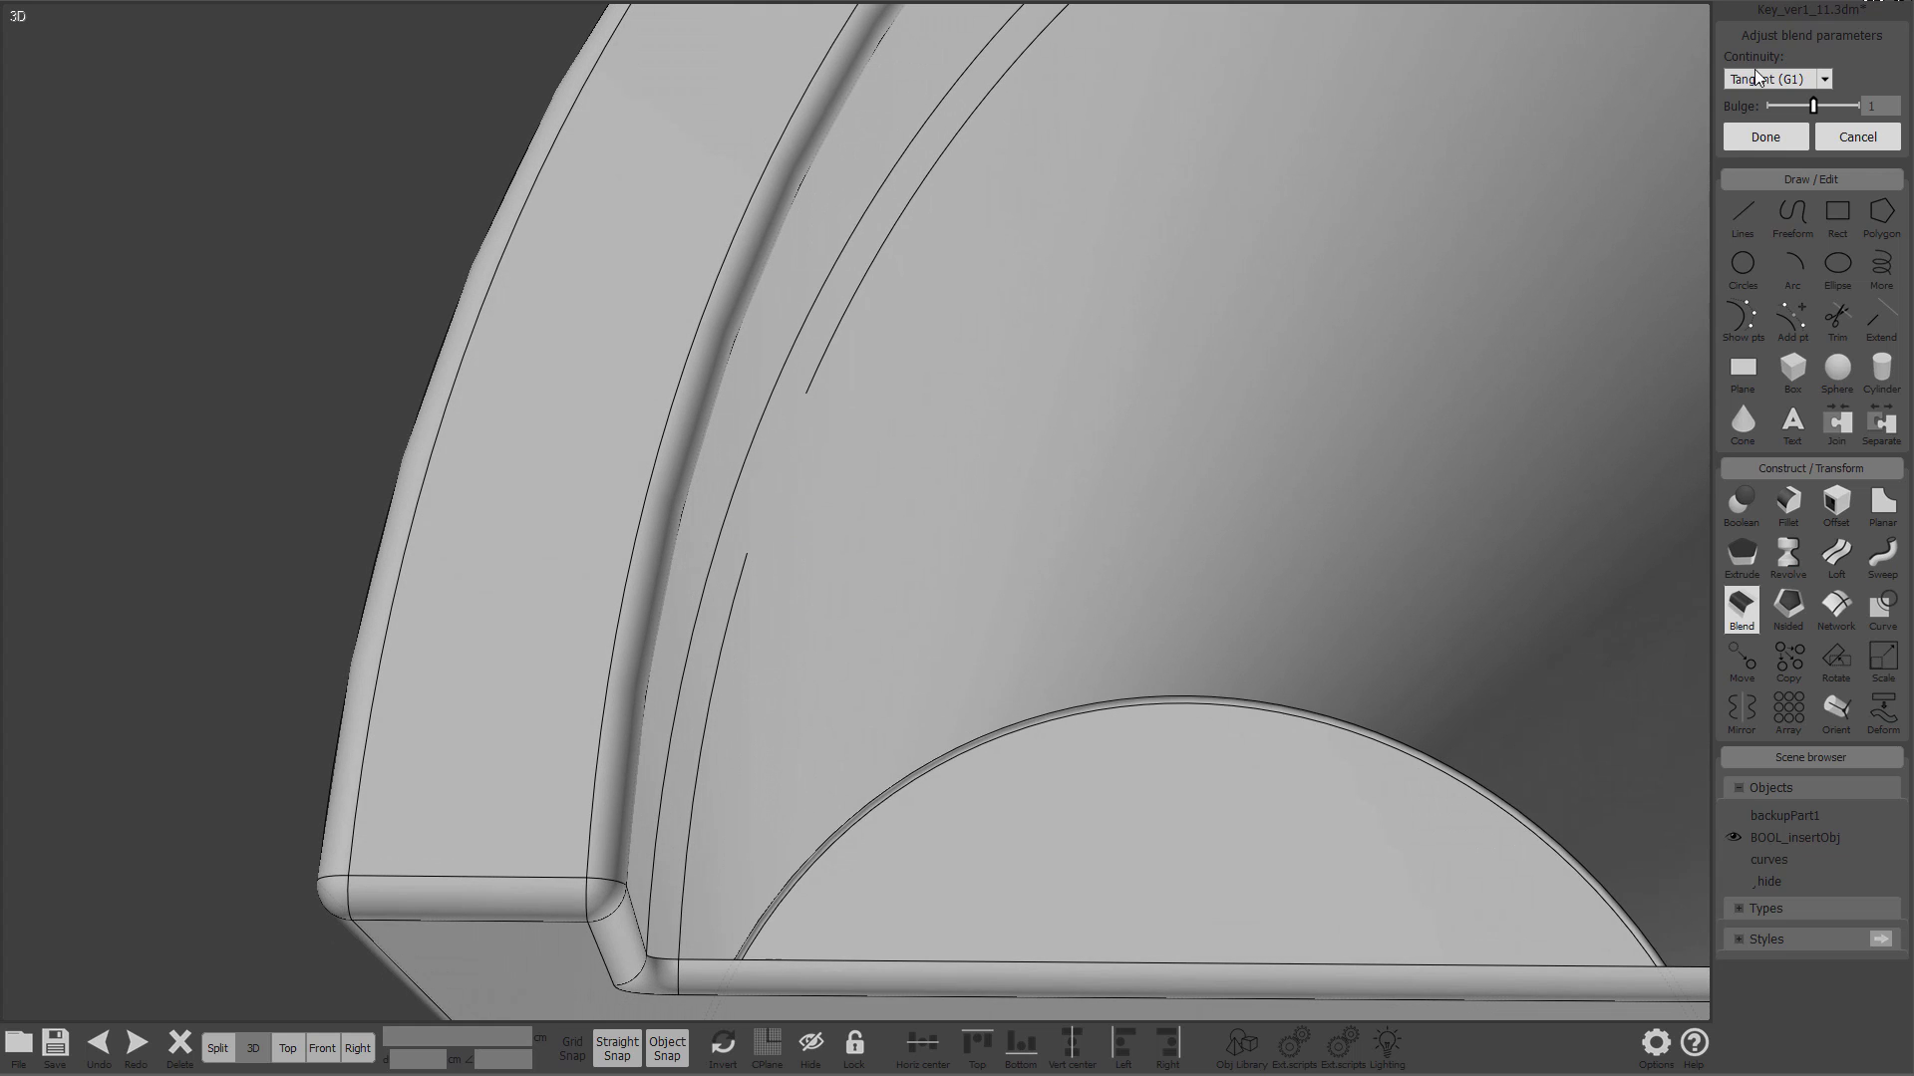
right_click_drag(790, 458, 763, 462)
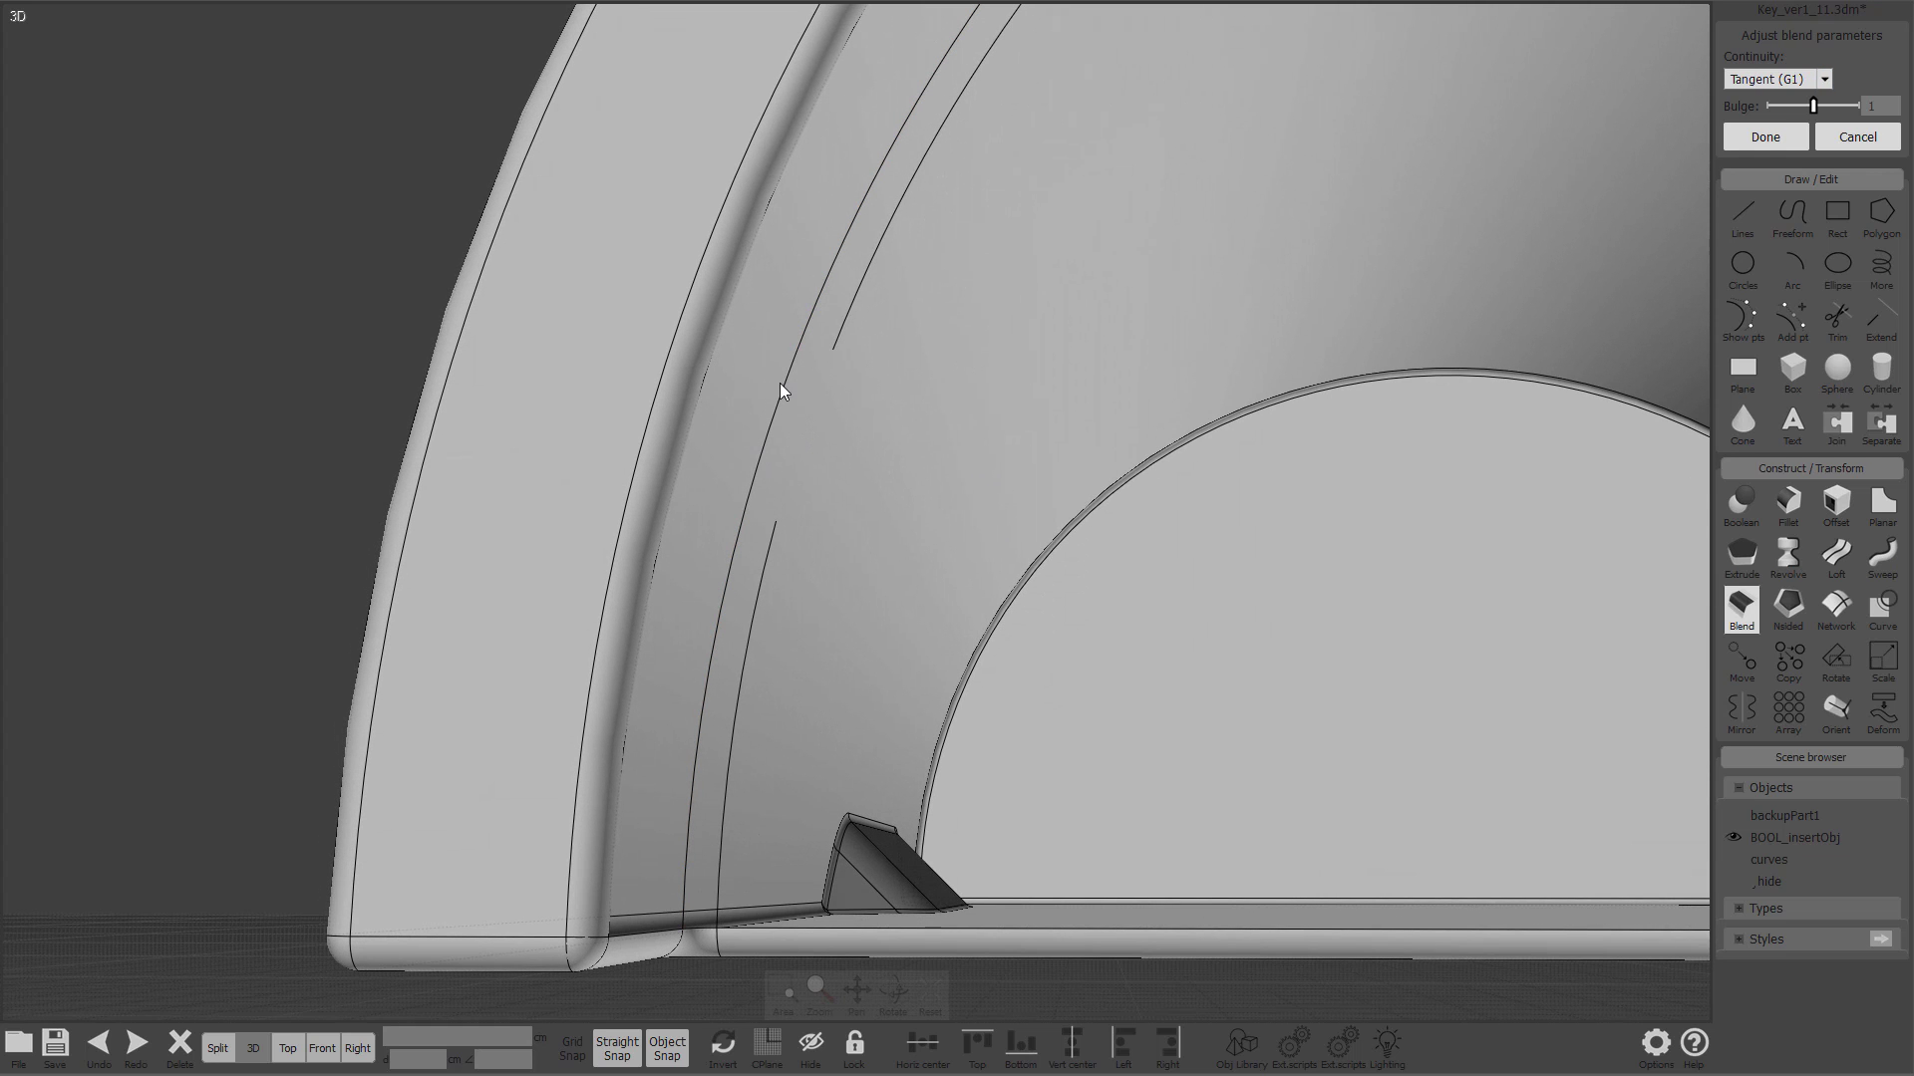
right_click_drag(1007, 459, 953, 482)
key("Escape")
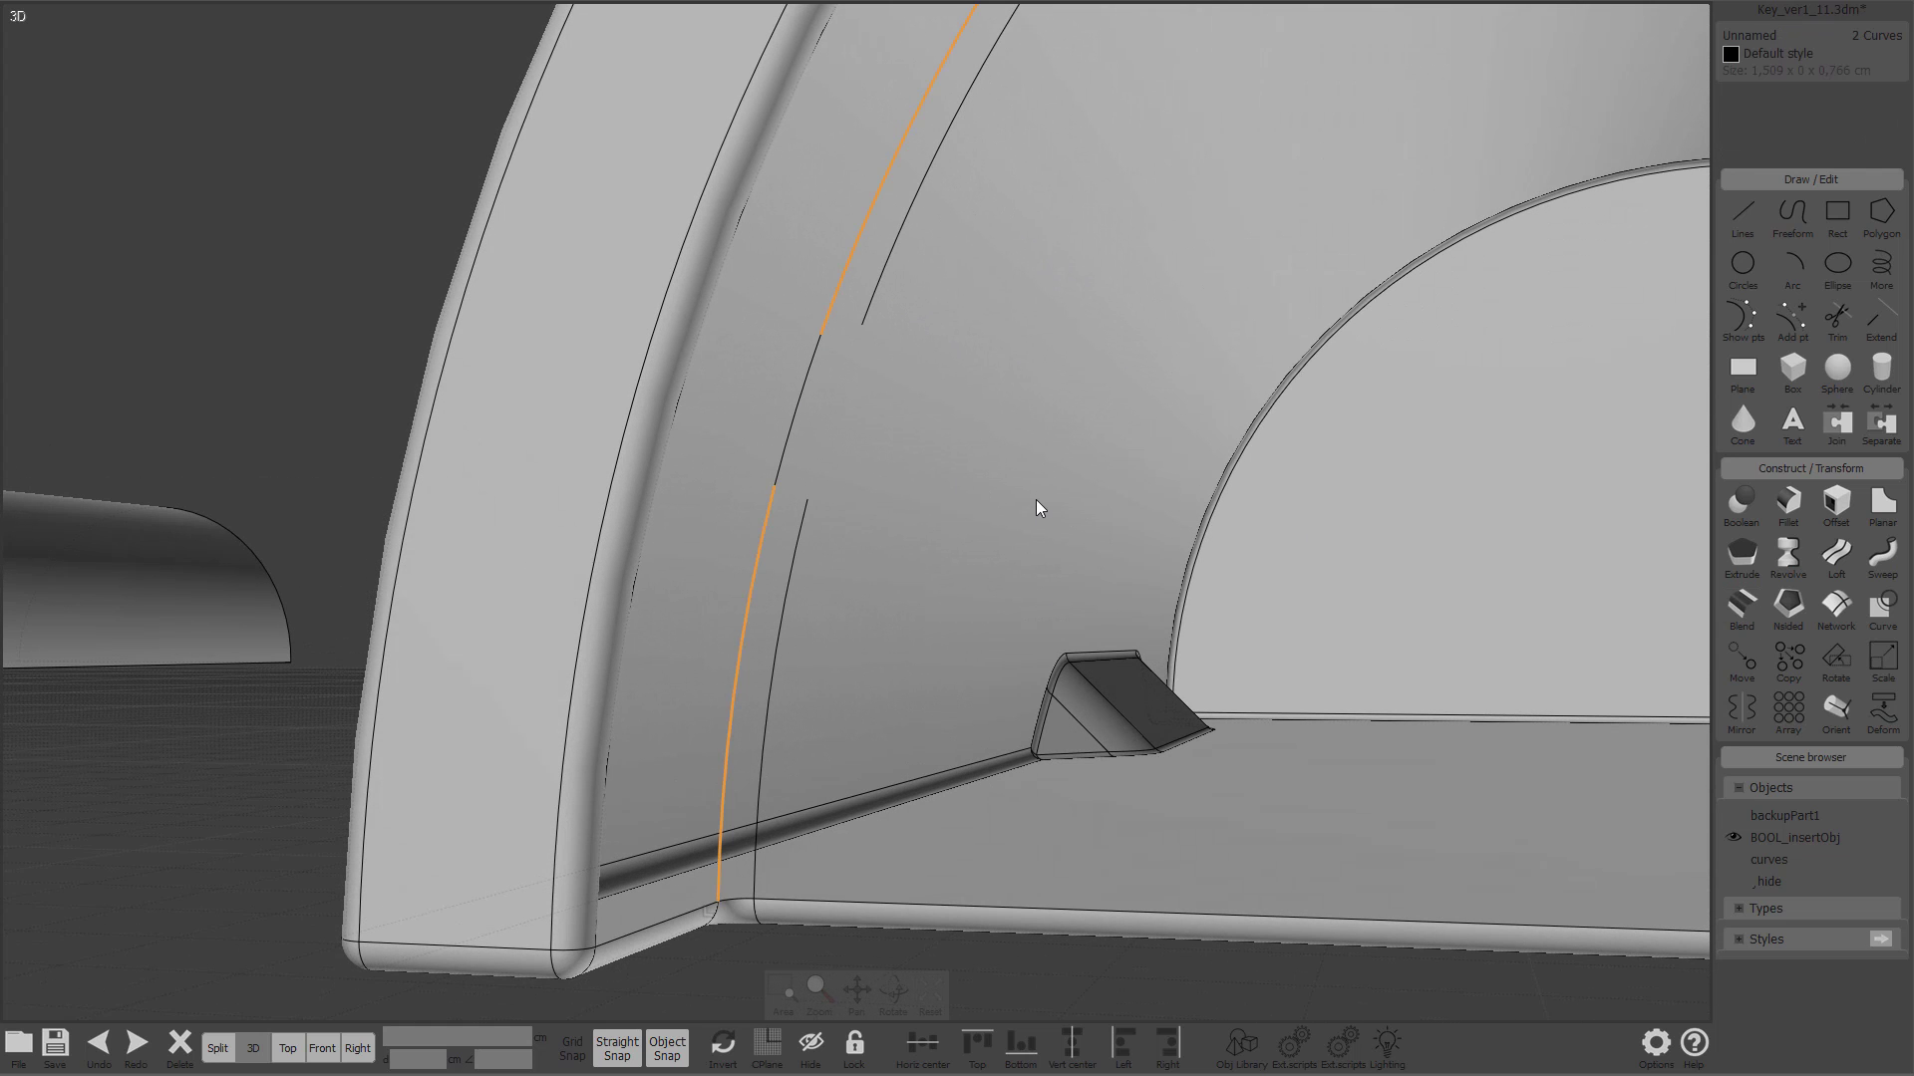
key("Escape")
Step: Bridge the matching gap between the inner arc curves with a blend curve
left_click(871, 311)
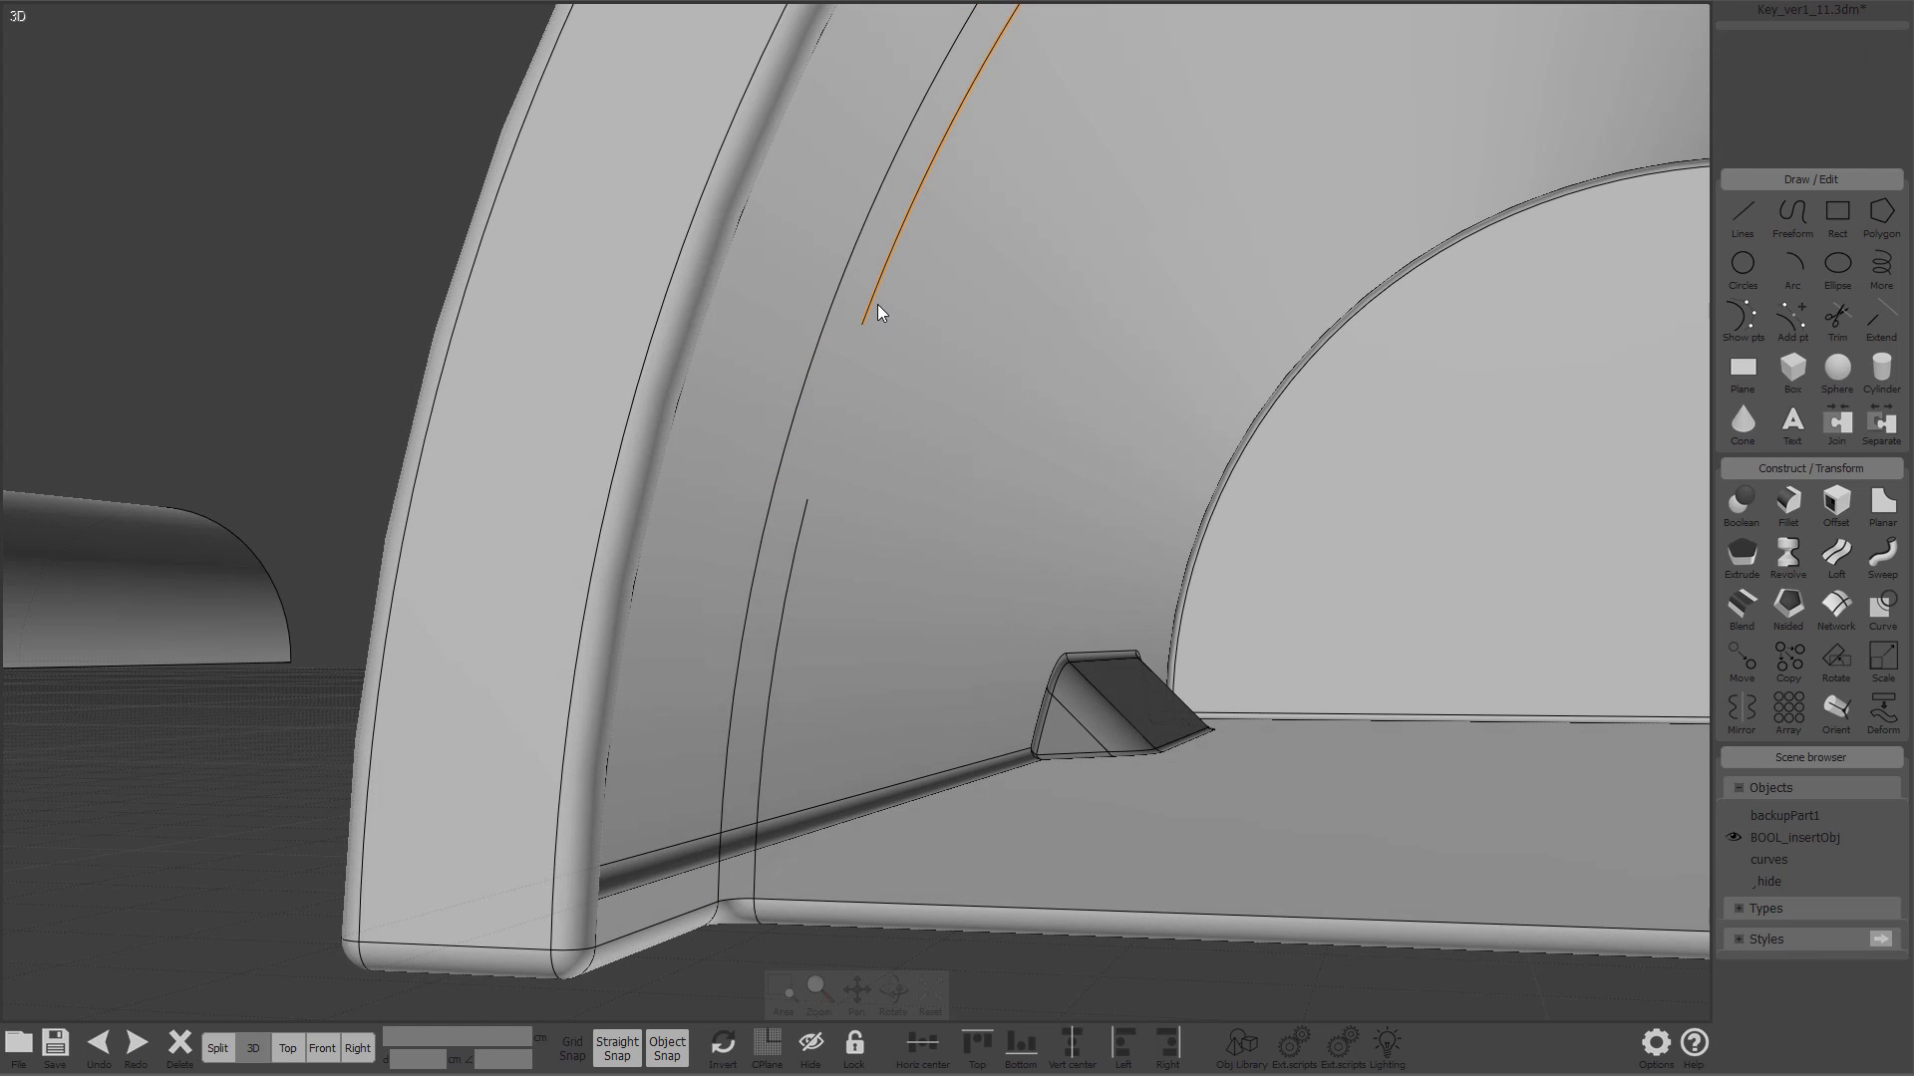
left_click(807, 518)
key("Return")
key("Escape")
Step: Join the six arc and blend curves on this side of the inner wall into two curves
left_click(839, 405)
left_click(775, 508)
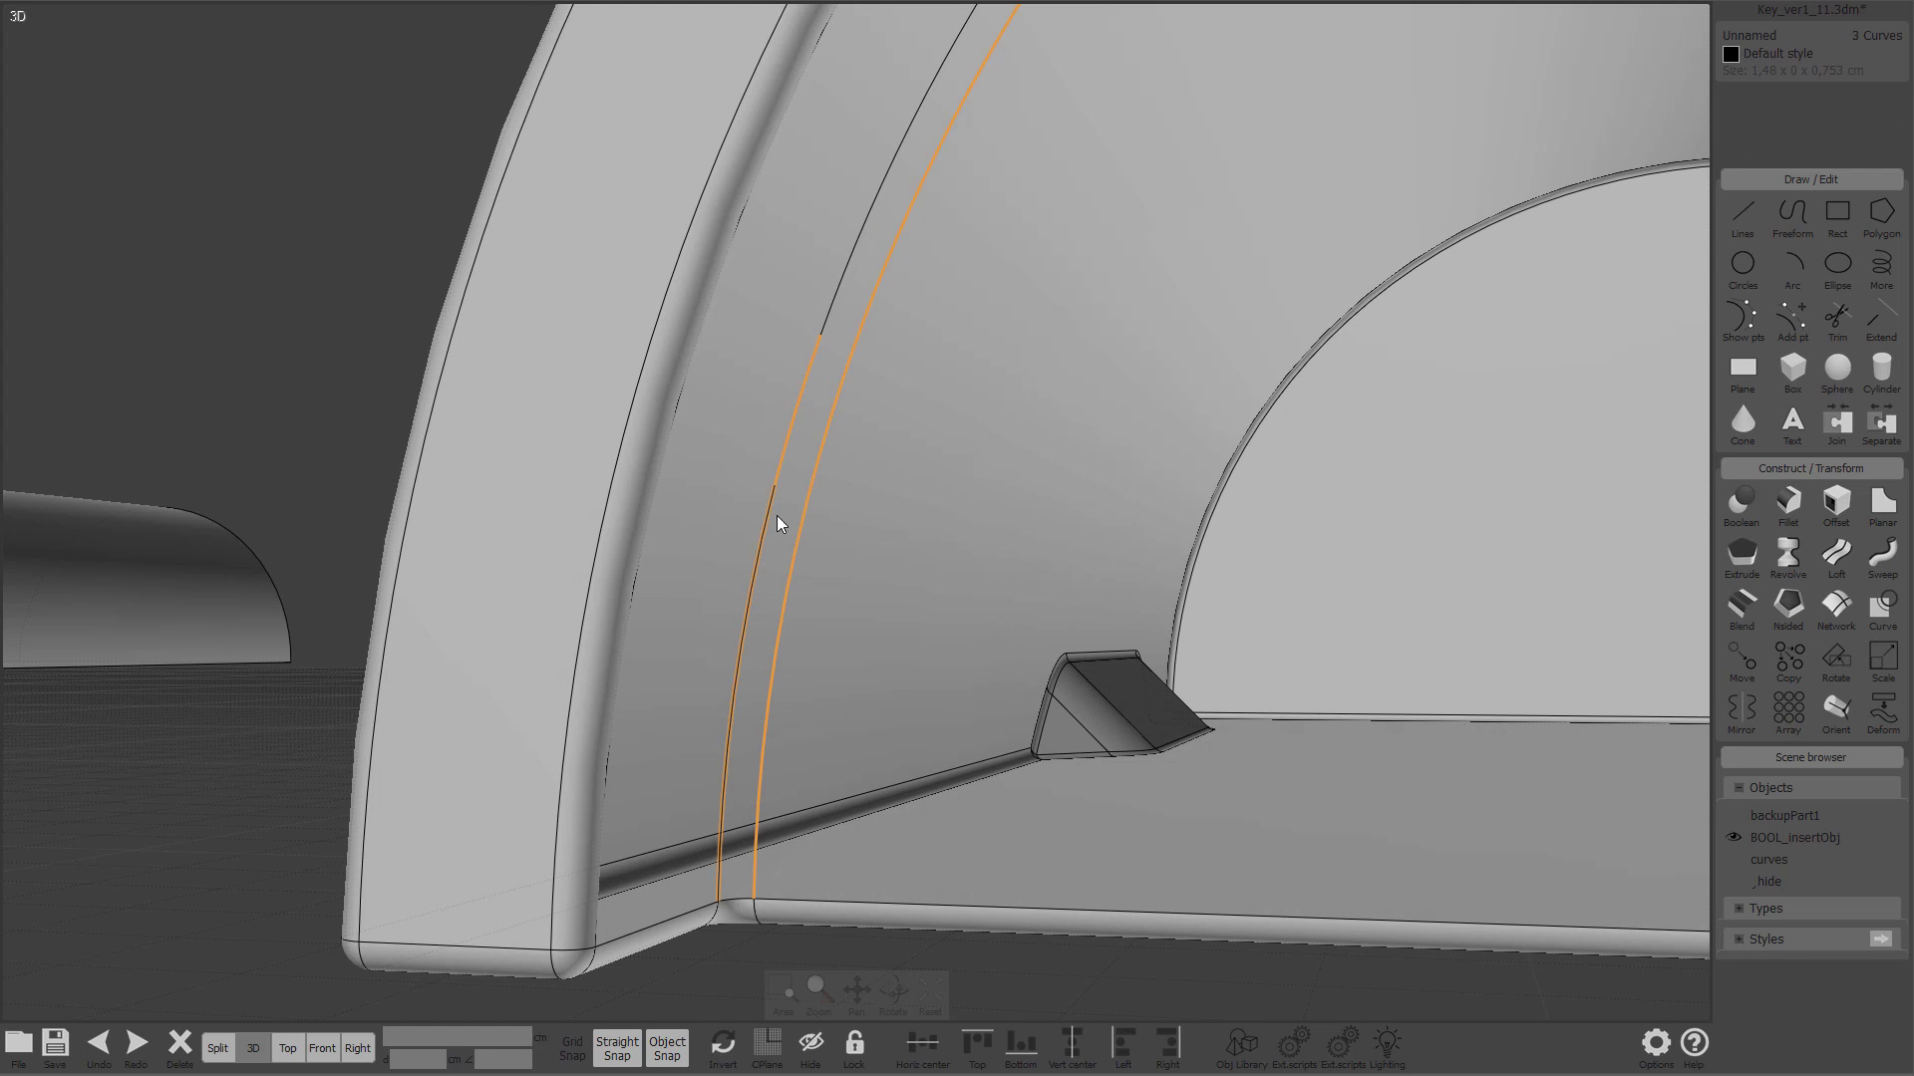
left_click(833, 315)
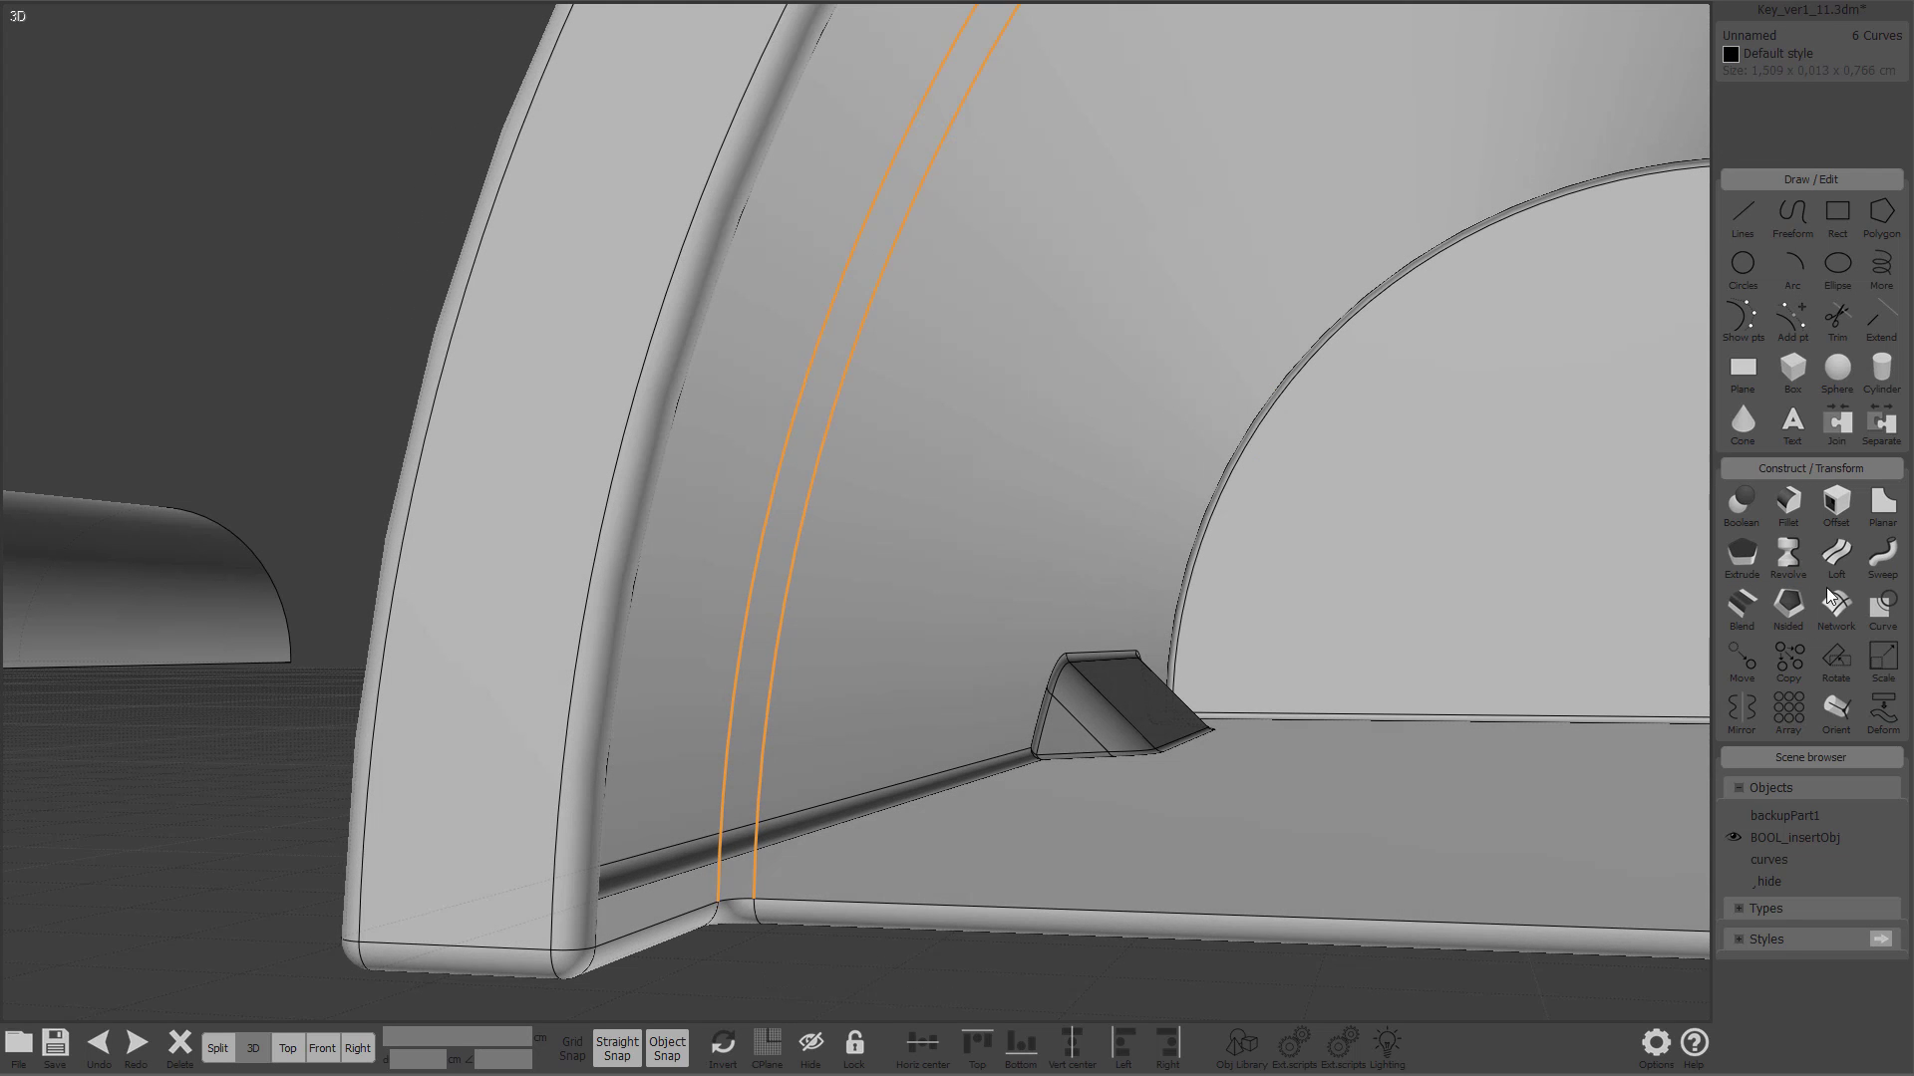
left_click(1839, 419)
right_click_drag(957, 349, 691, 864)
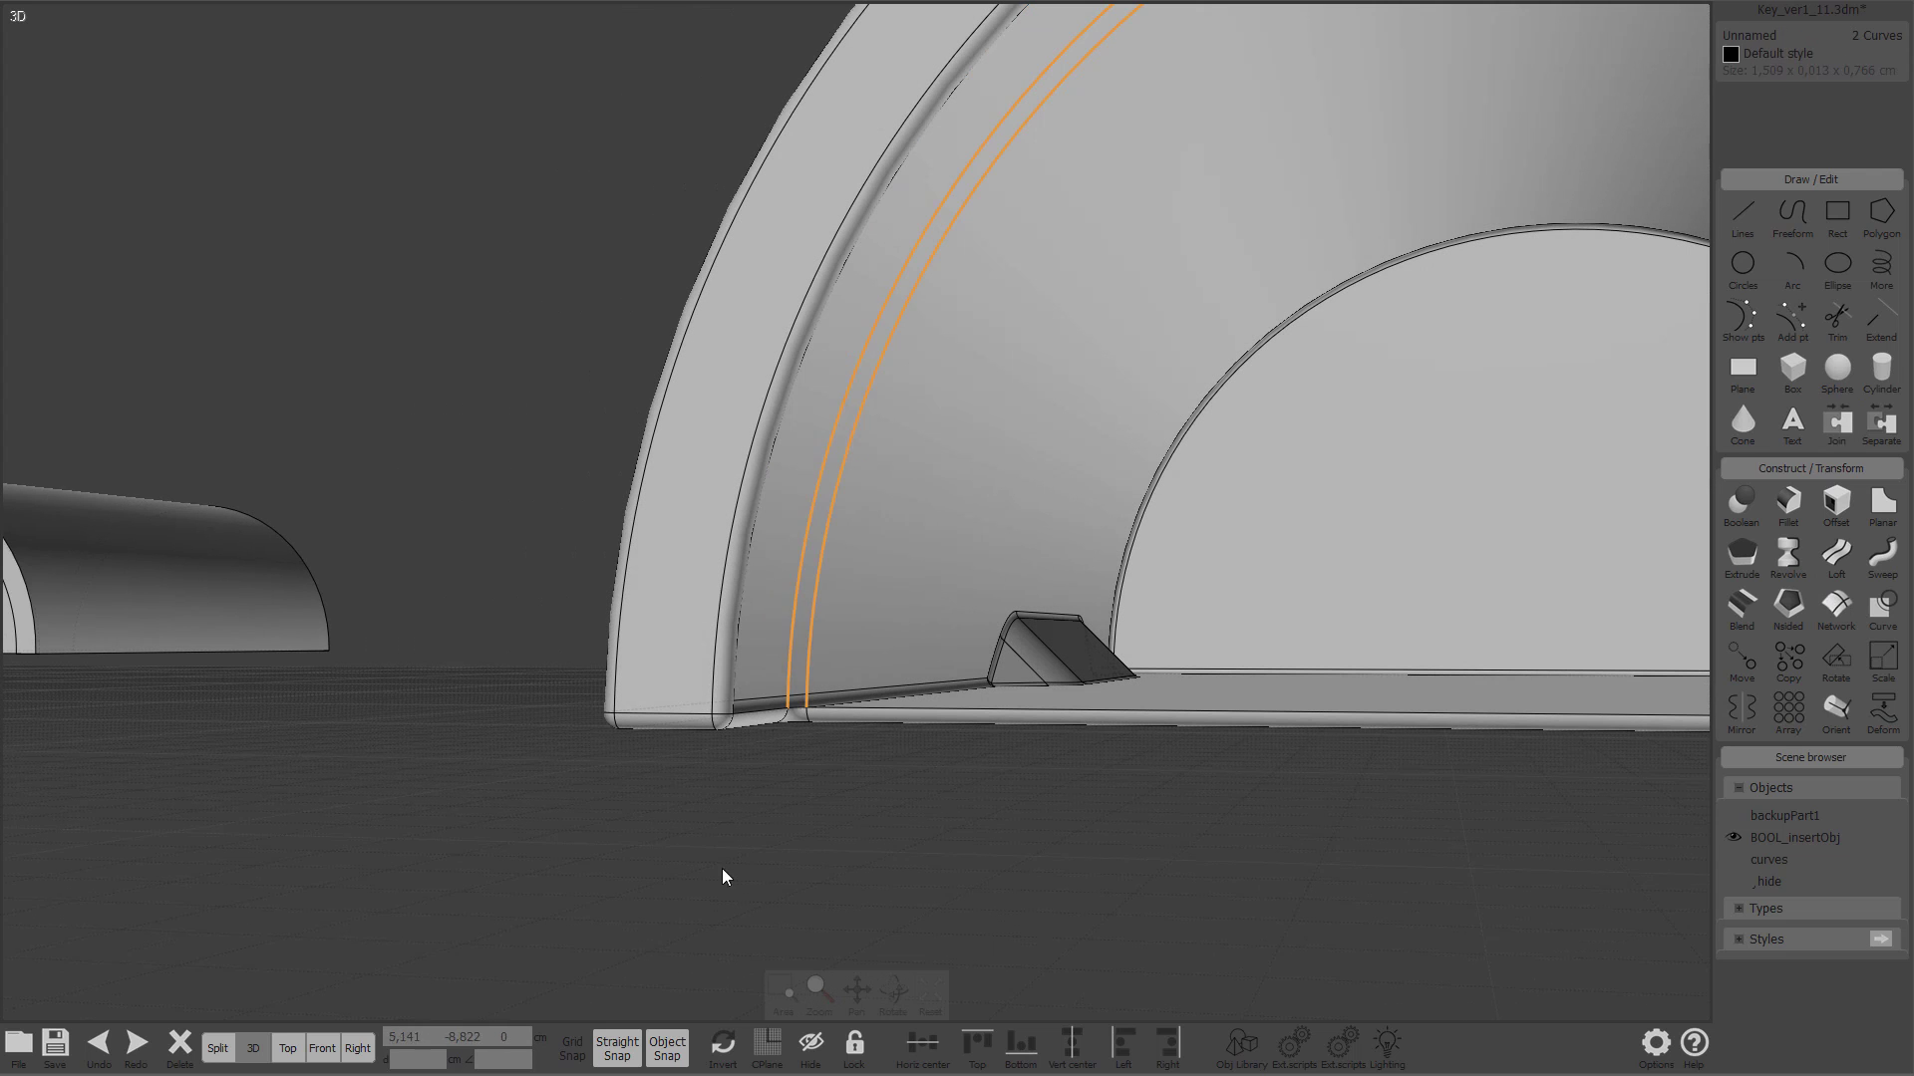
left_click(692, 864)
Step: Bridge the gap between the outer arc curves on the opposite side of the inner wall with a blend curve
mouse_move(851, 436)
right_mouse_down()
mouse_move(624, 477)
mouse_move(855, 444)
right_mouse_up()
scroll(1175, 349, "up", 6)
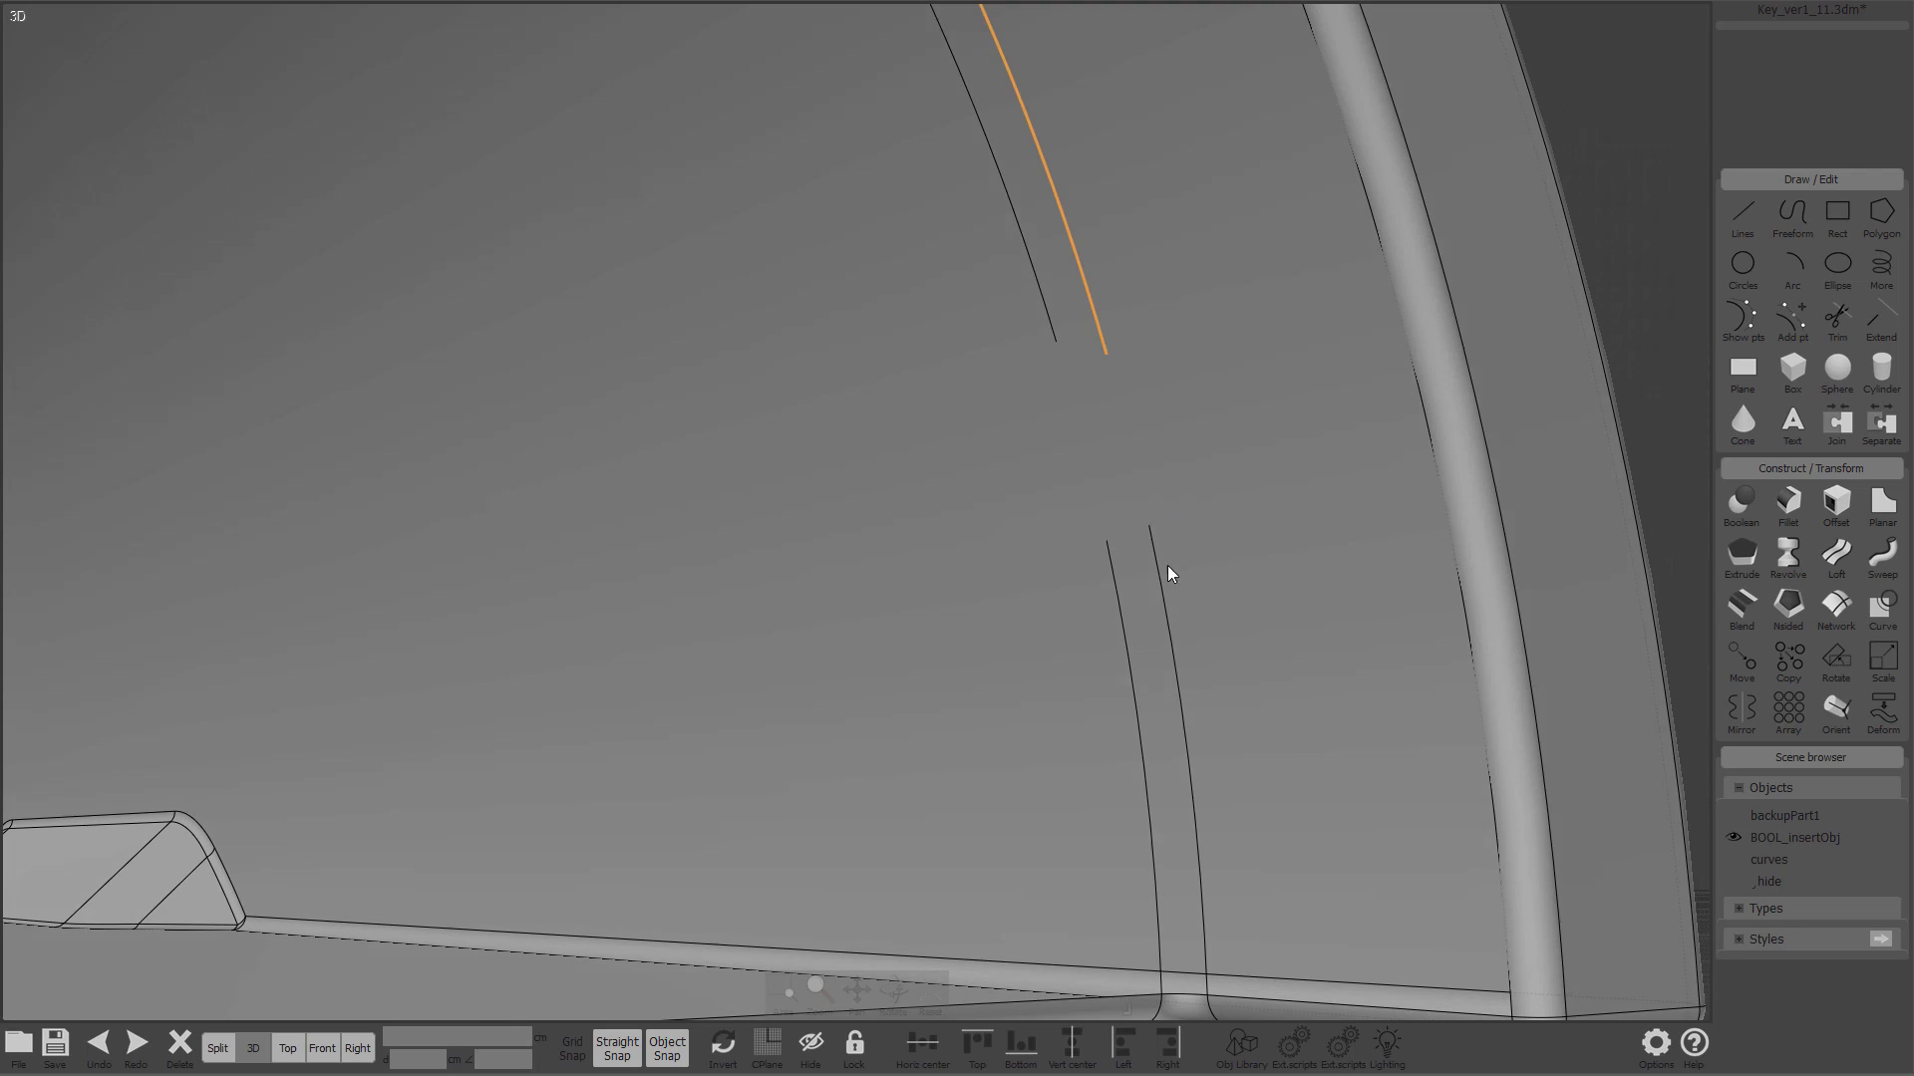
left_click(1160, 572)
left_click(1741, 608)
scroll(1170, 479, "down", 2)
key("Return")
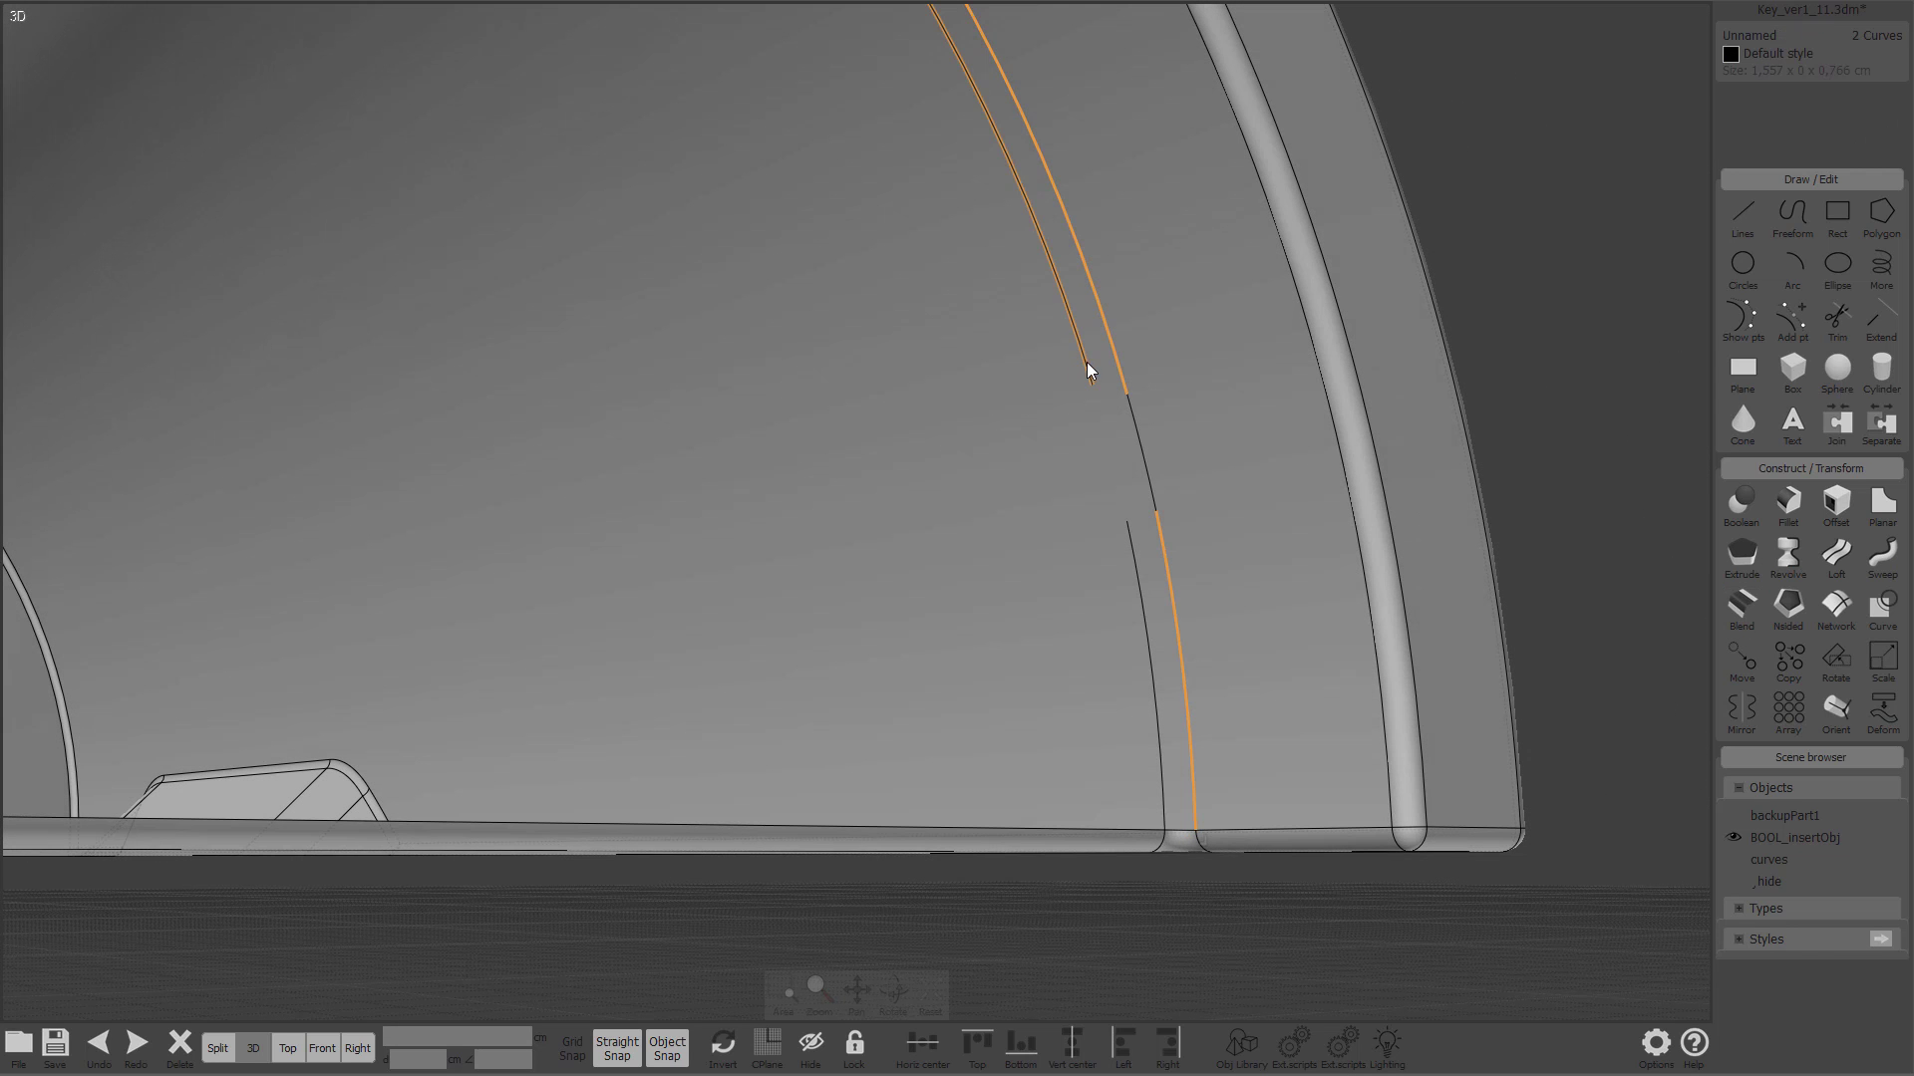
Step: Blend the inner arc curves across the gap on the opposite side of the inner wall
left_click(1085, 362)
left_click(1131, 570)
left_click(1741, 608)
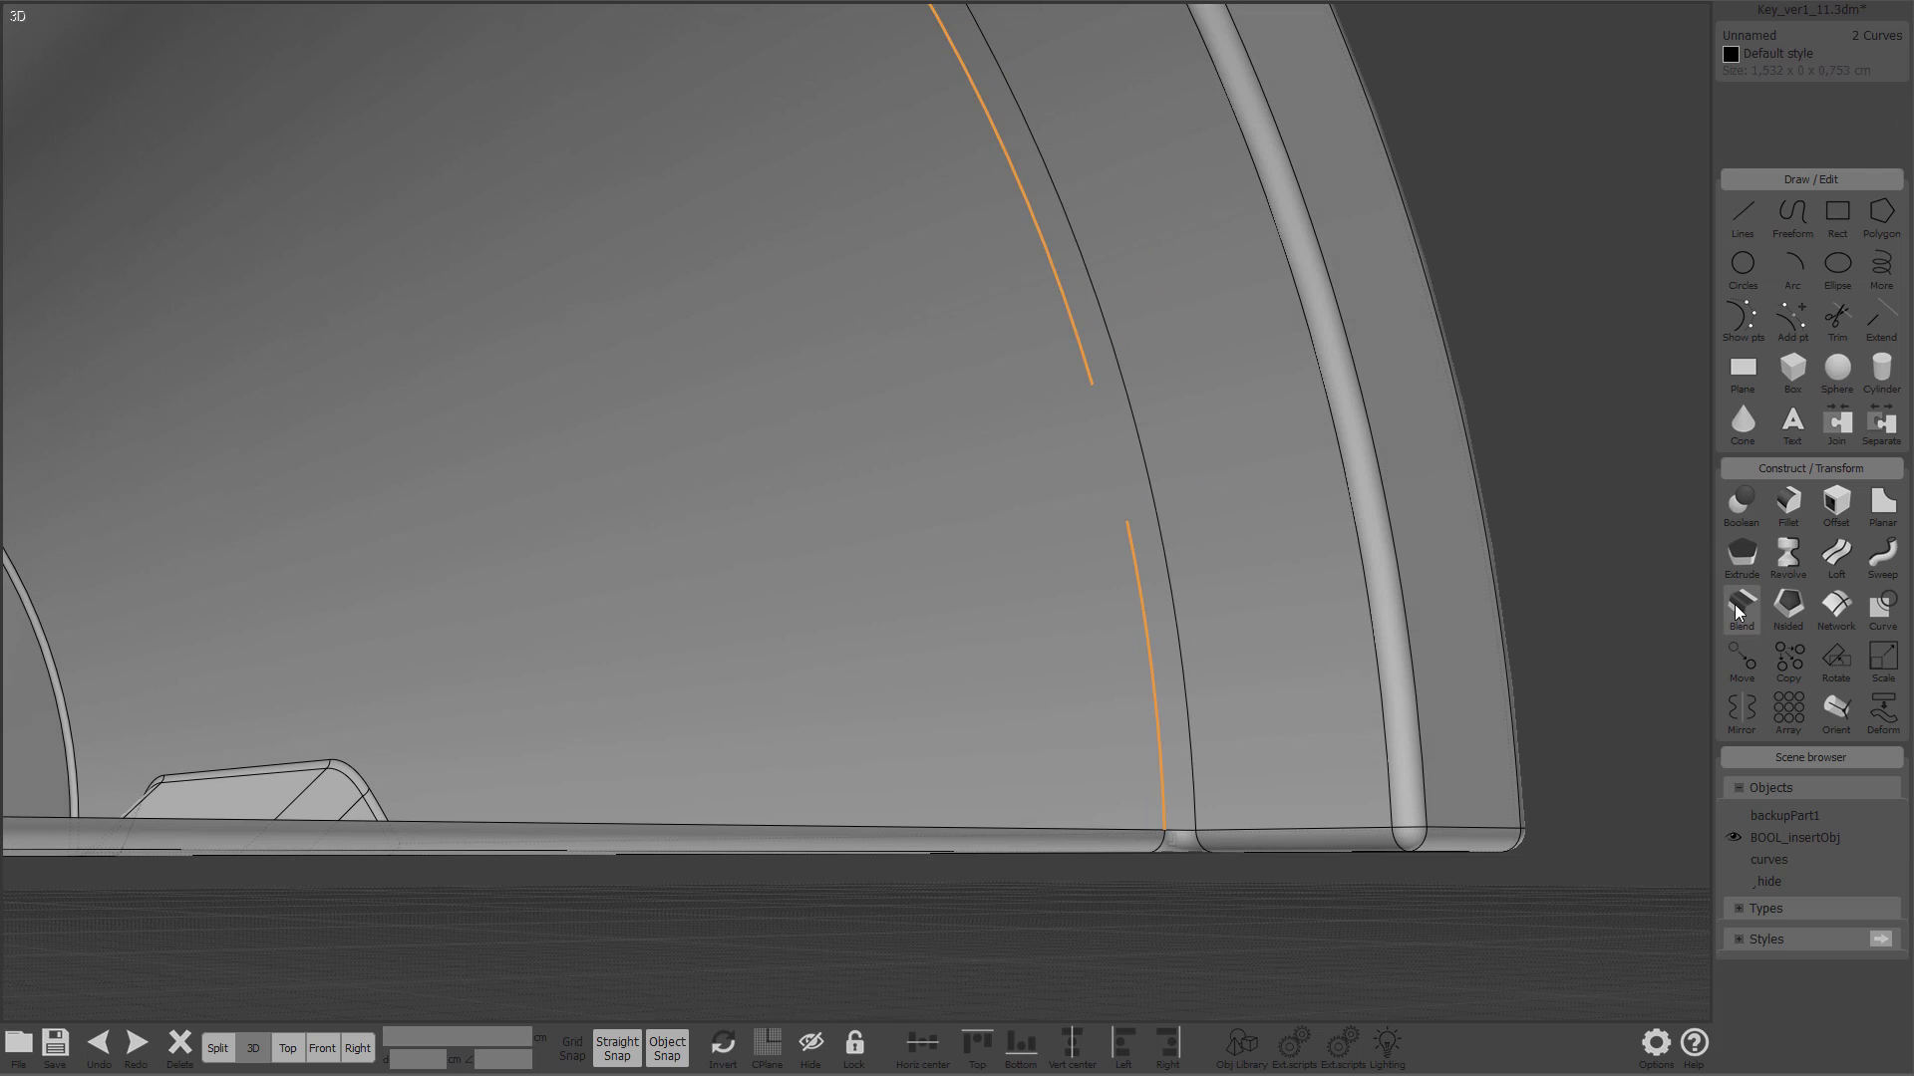
key("Return")
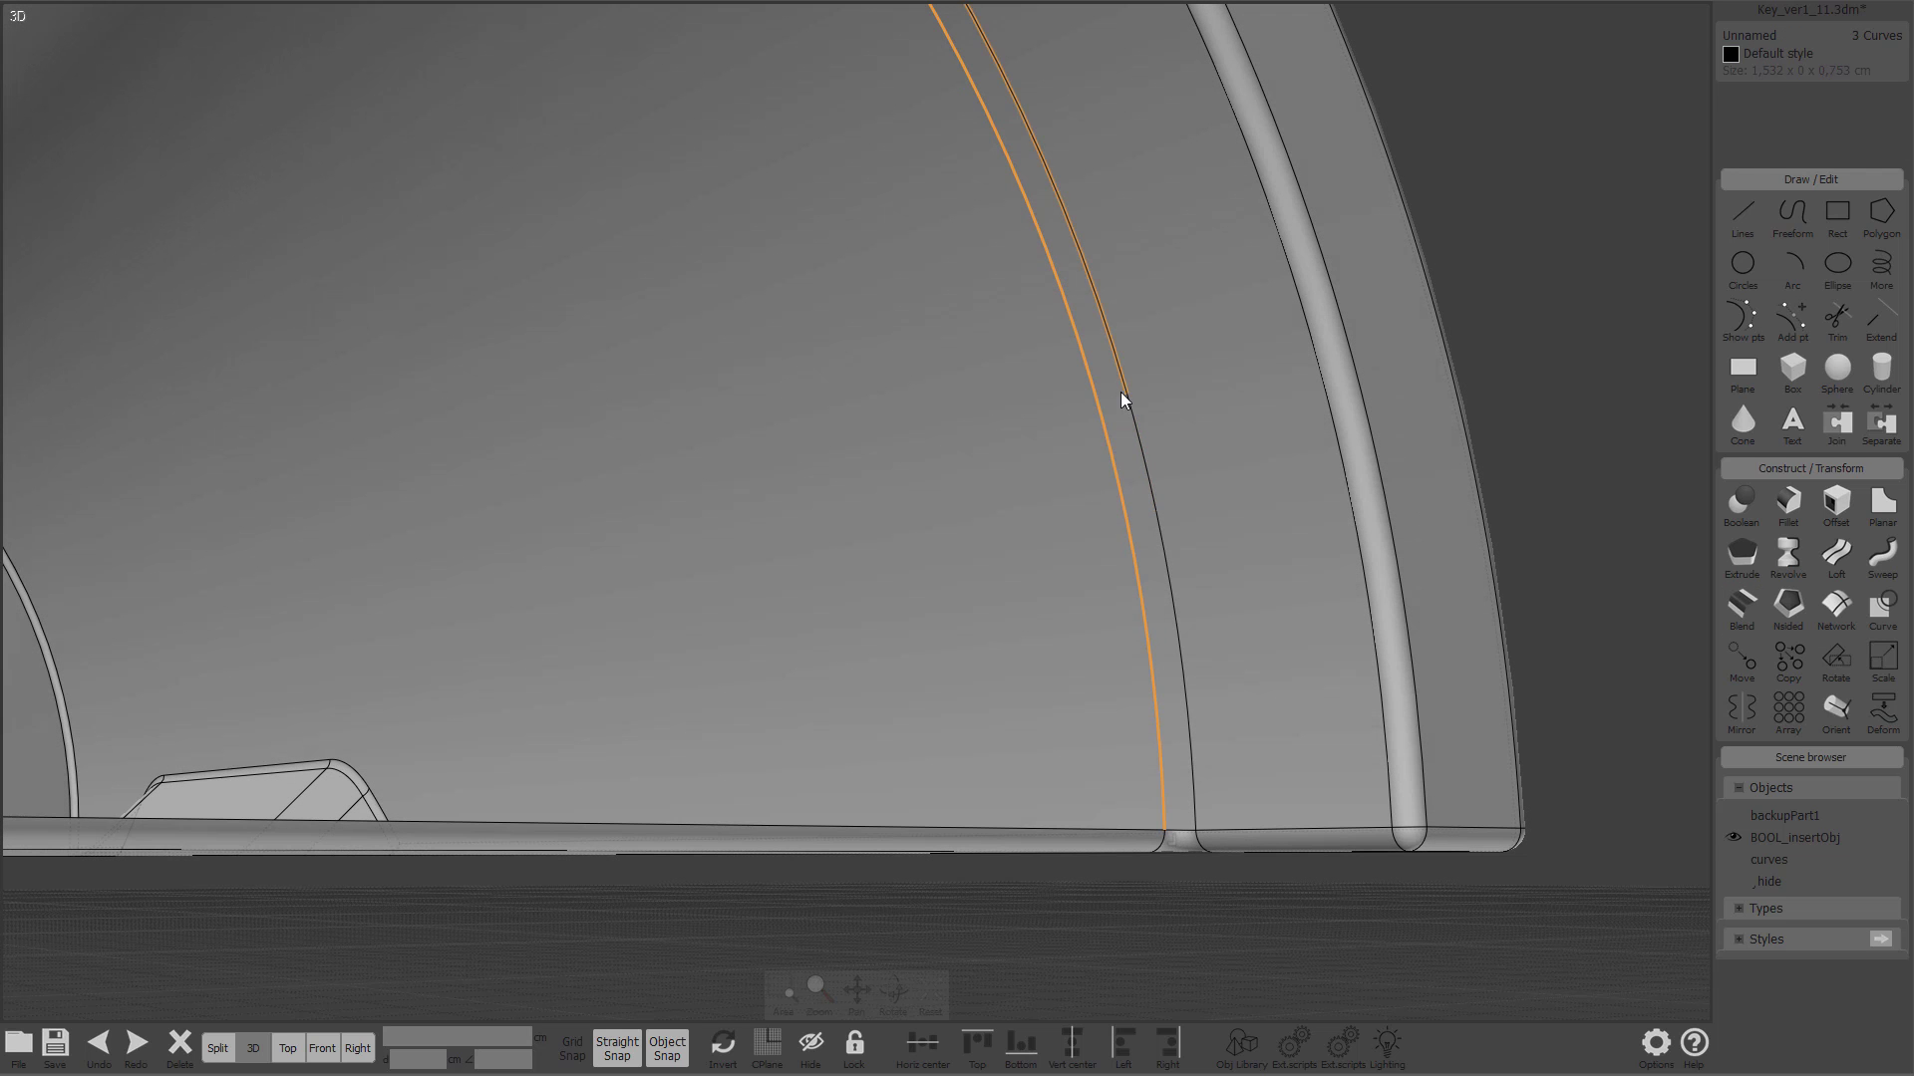
Step: Join the arc and blend curves on the opposite side into two continuous arches
left_click(1163, 552)
key("ctrl+j")
scroll(1163, 553, "down", 3)
key("Return")
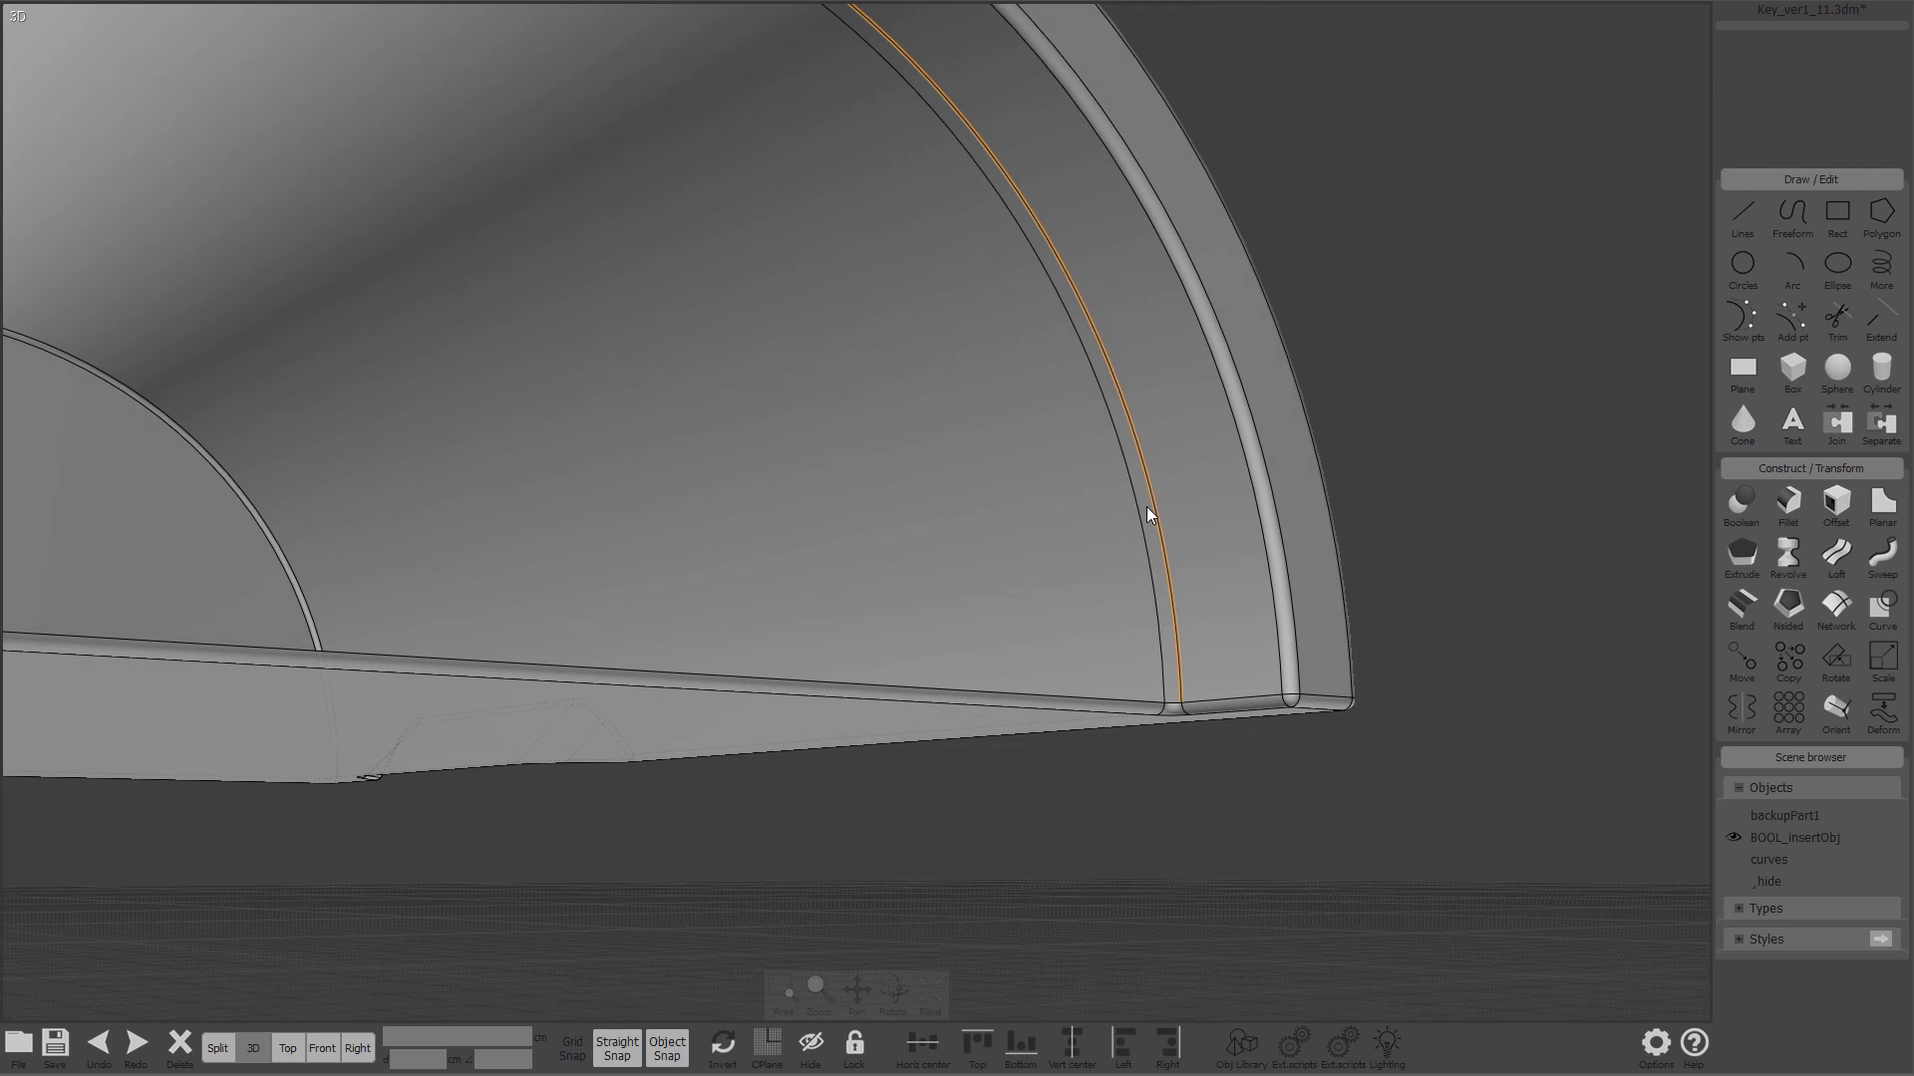
Step: Try to loft a surface between the outer arch curve and the rim fillet's inner edge with Normal style
scroll(1146, 510, "down", 3)
right_click_drag(1147, 511, 1055, 453)
scroll(916, 476, "up", 3)
right_click_drag(915, 475, 823, 403)
scroll(797, 299, "up", 5)
right_click_drag(875, 195, 849, 337)
left_click(787, 372)
scroll(850, 337, "down", 5)
right_click_drag(773, 478, 614, 397)
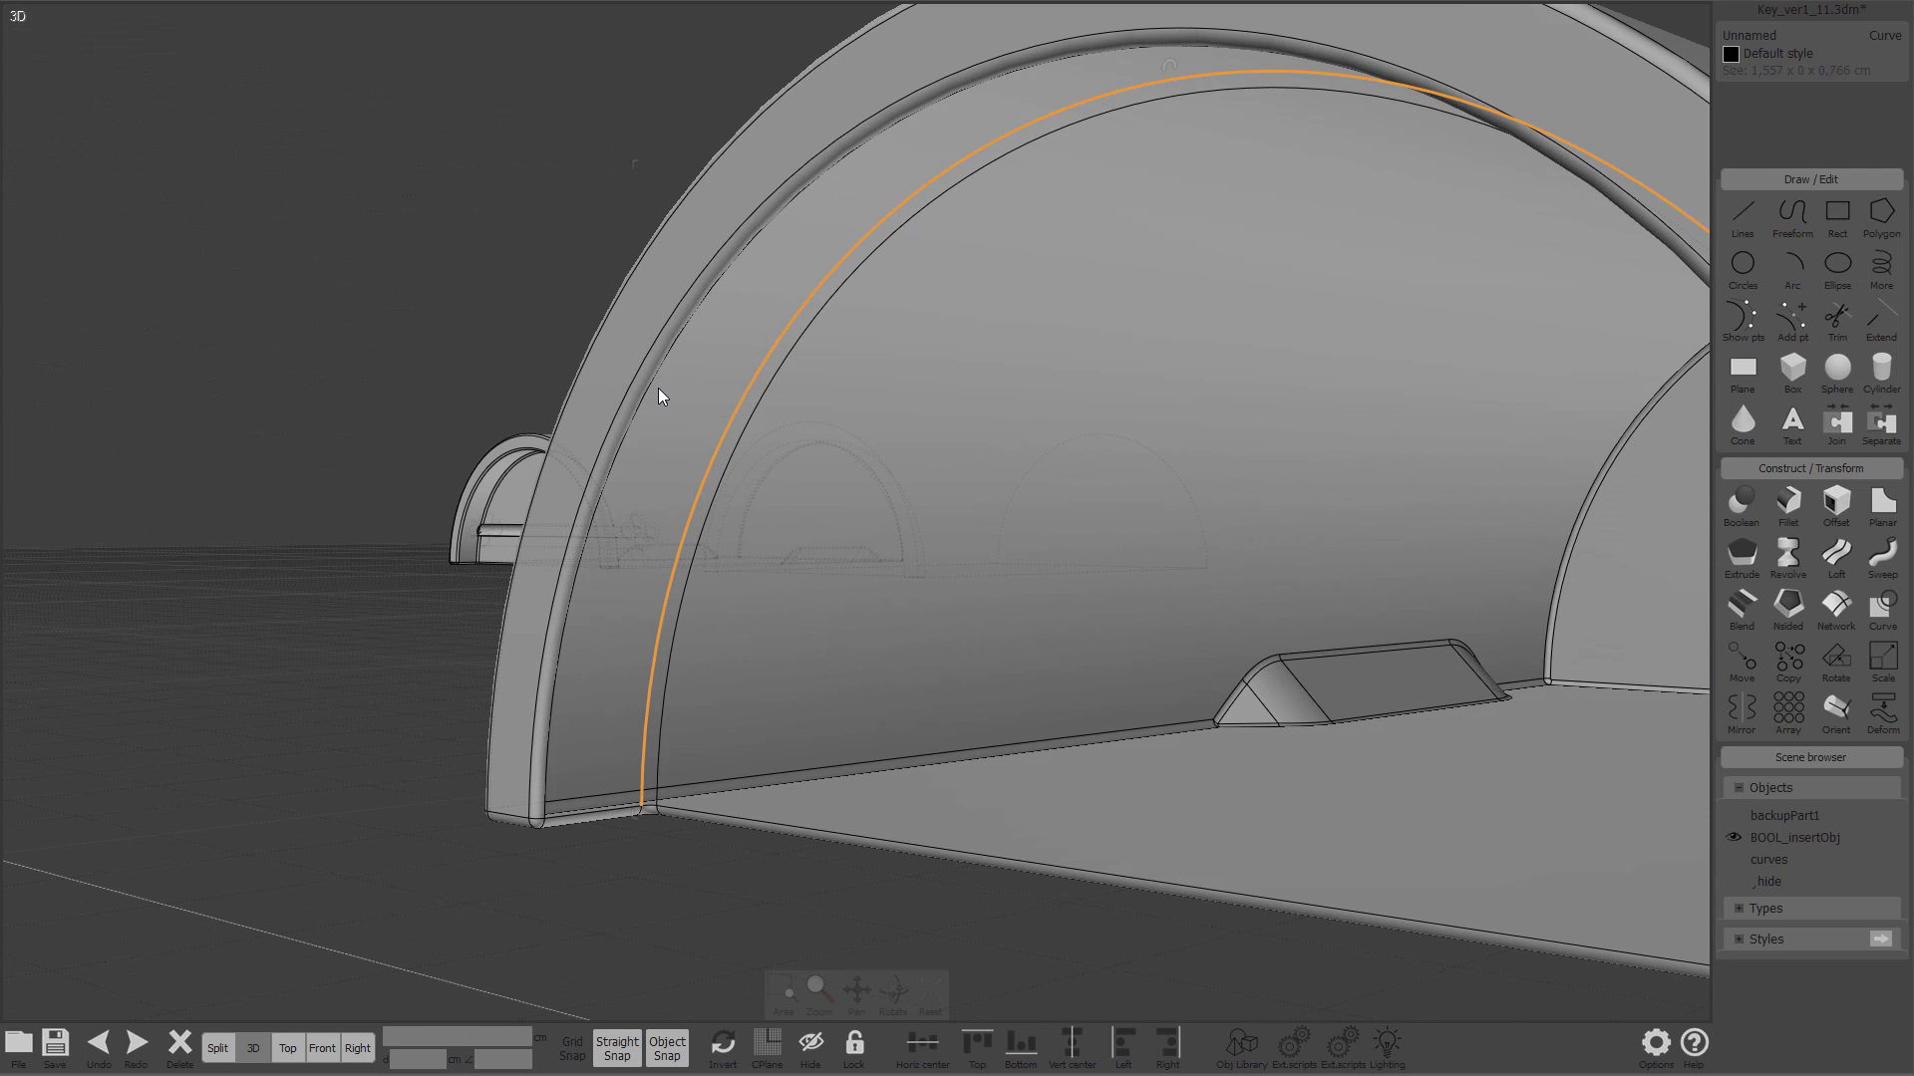
left_click(650, 389)
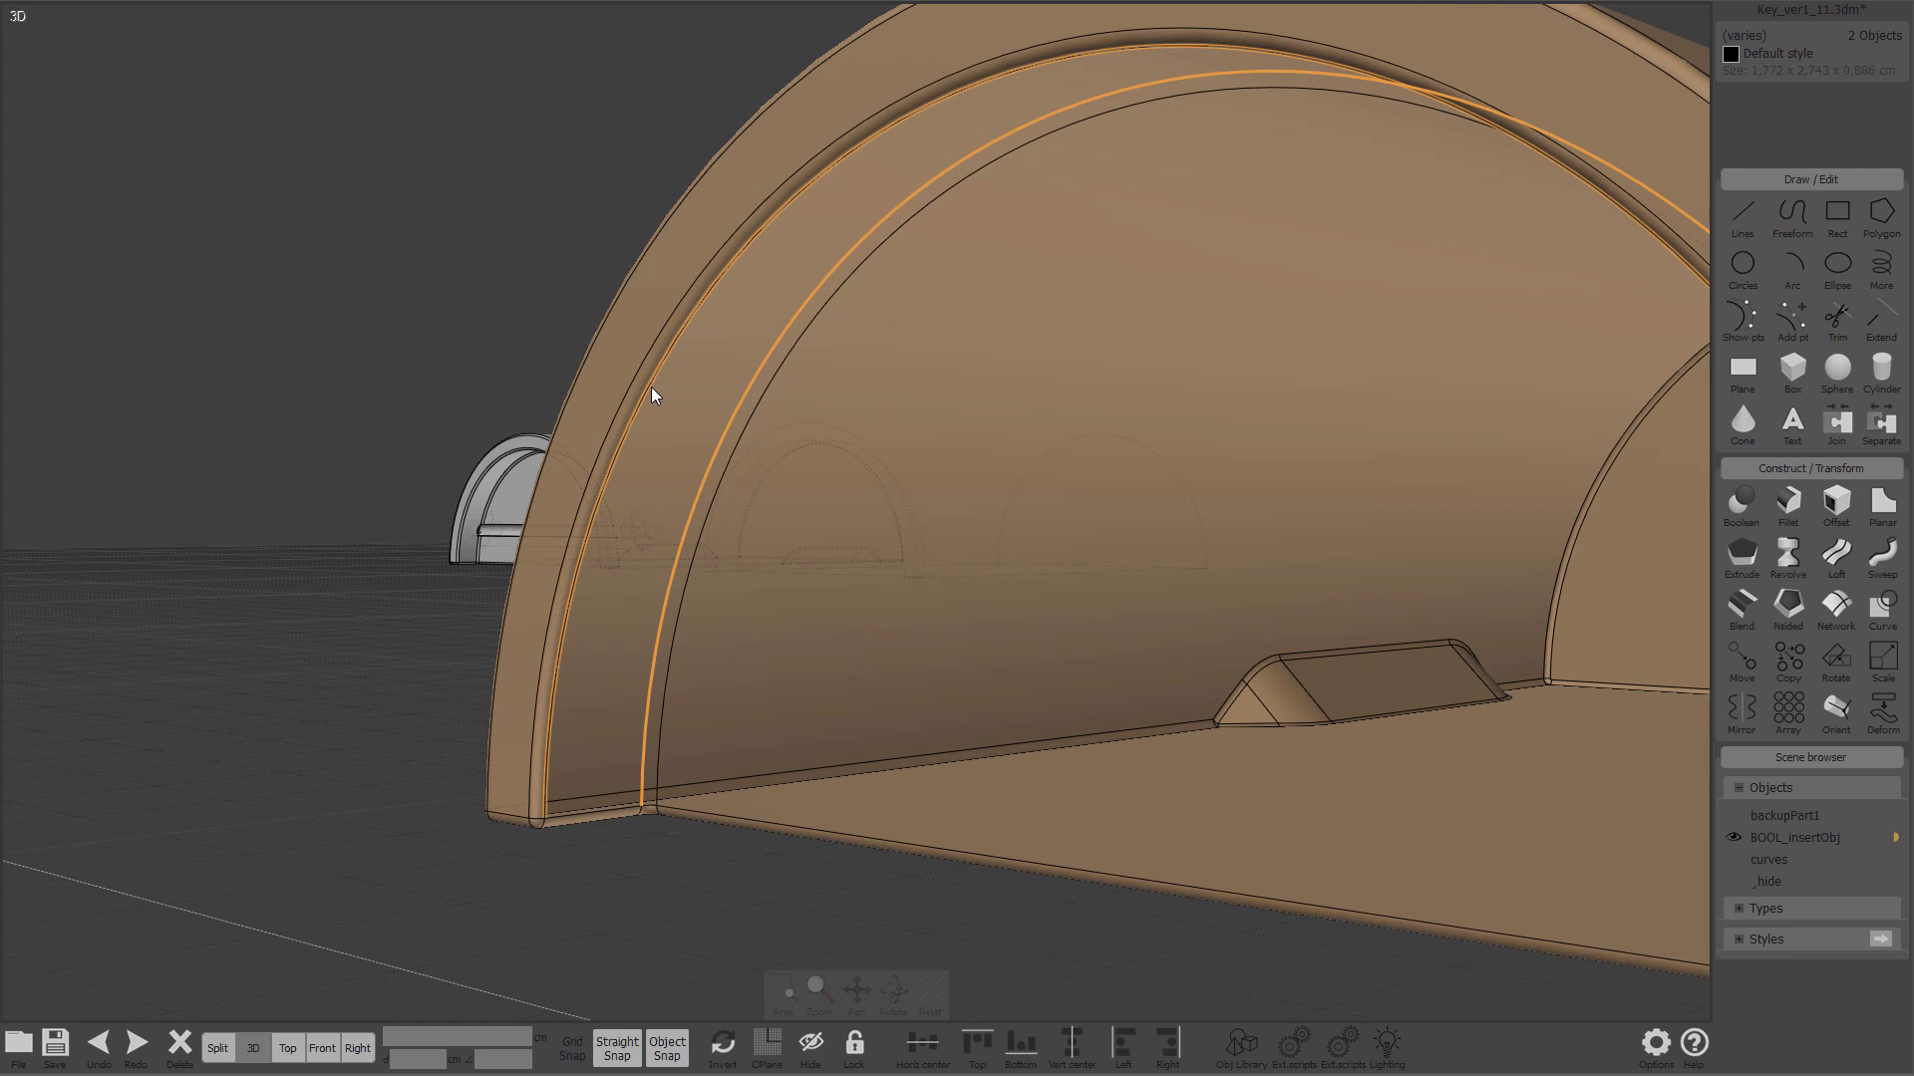
left_click(649, 380)
mouse_move(649, 381)
right_mouse_down()
mouse_move(971, 327)
mouse_move(1689, 488)
right_mouse_up()
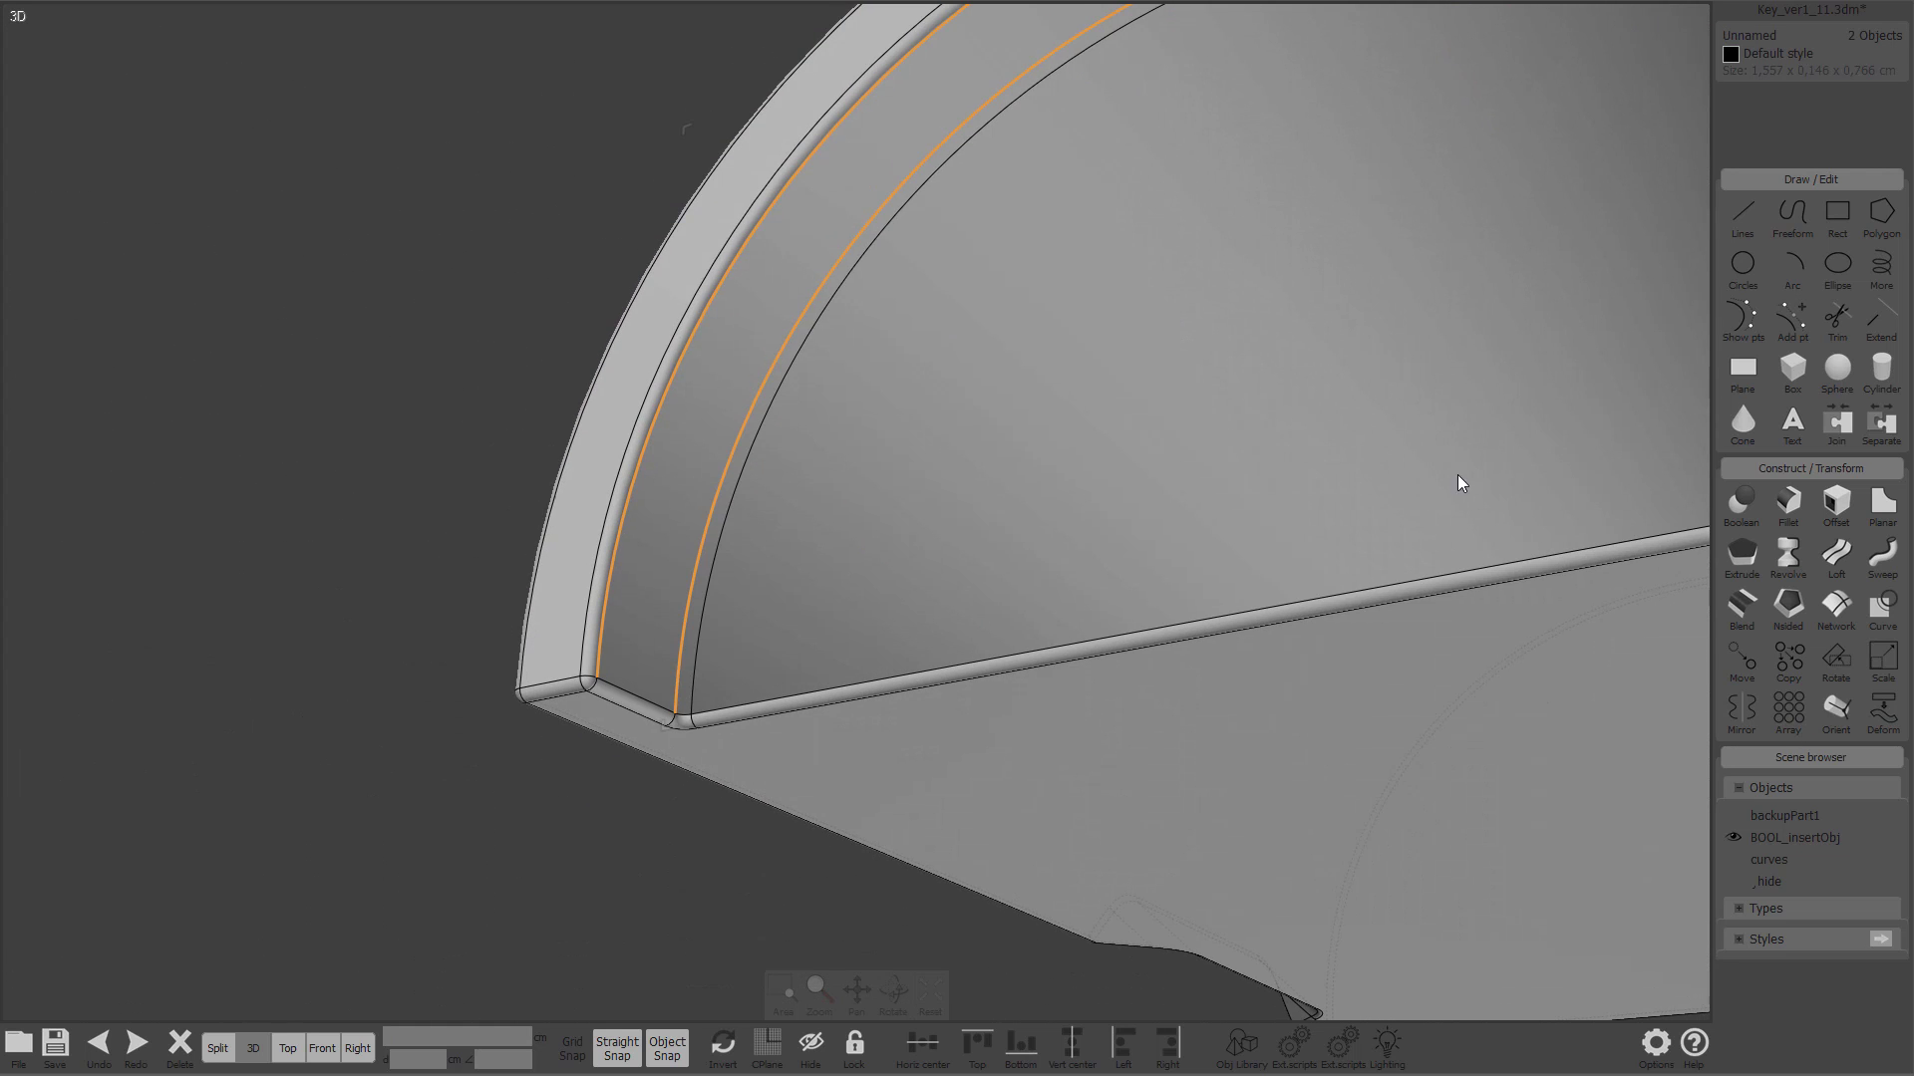
scroll(1000, 488, "down", 2)
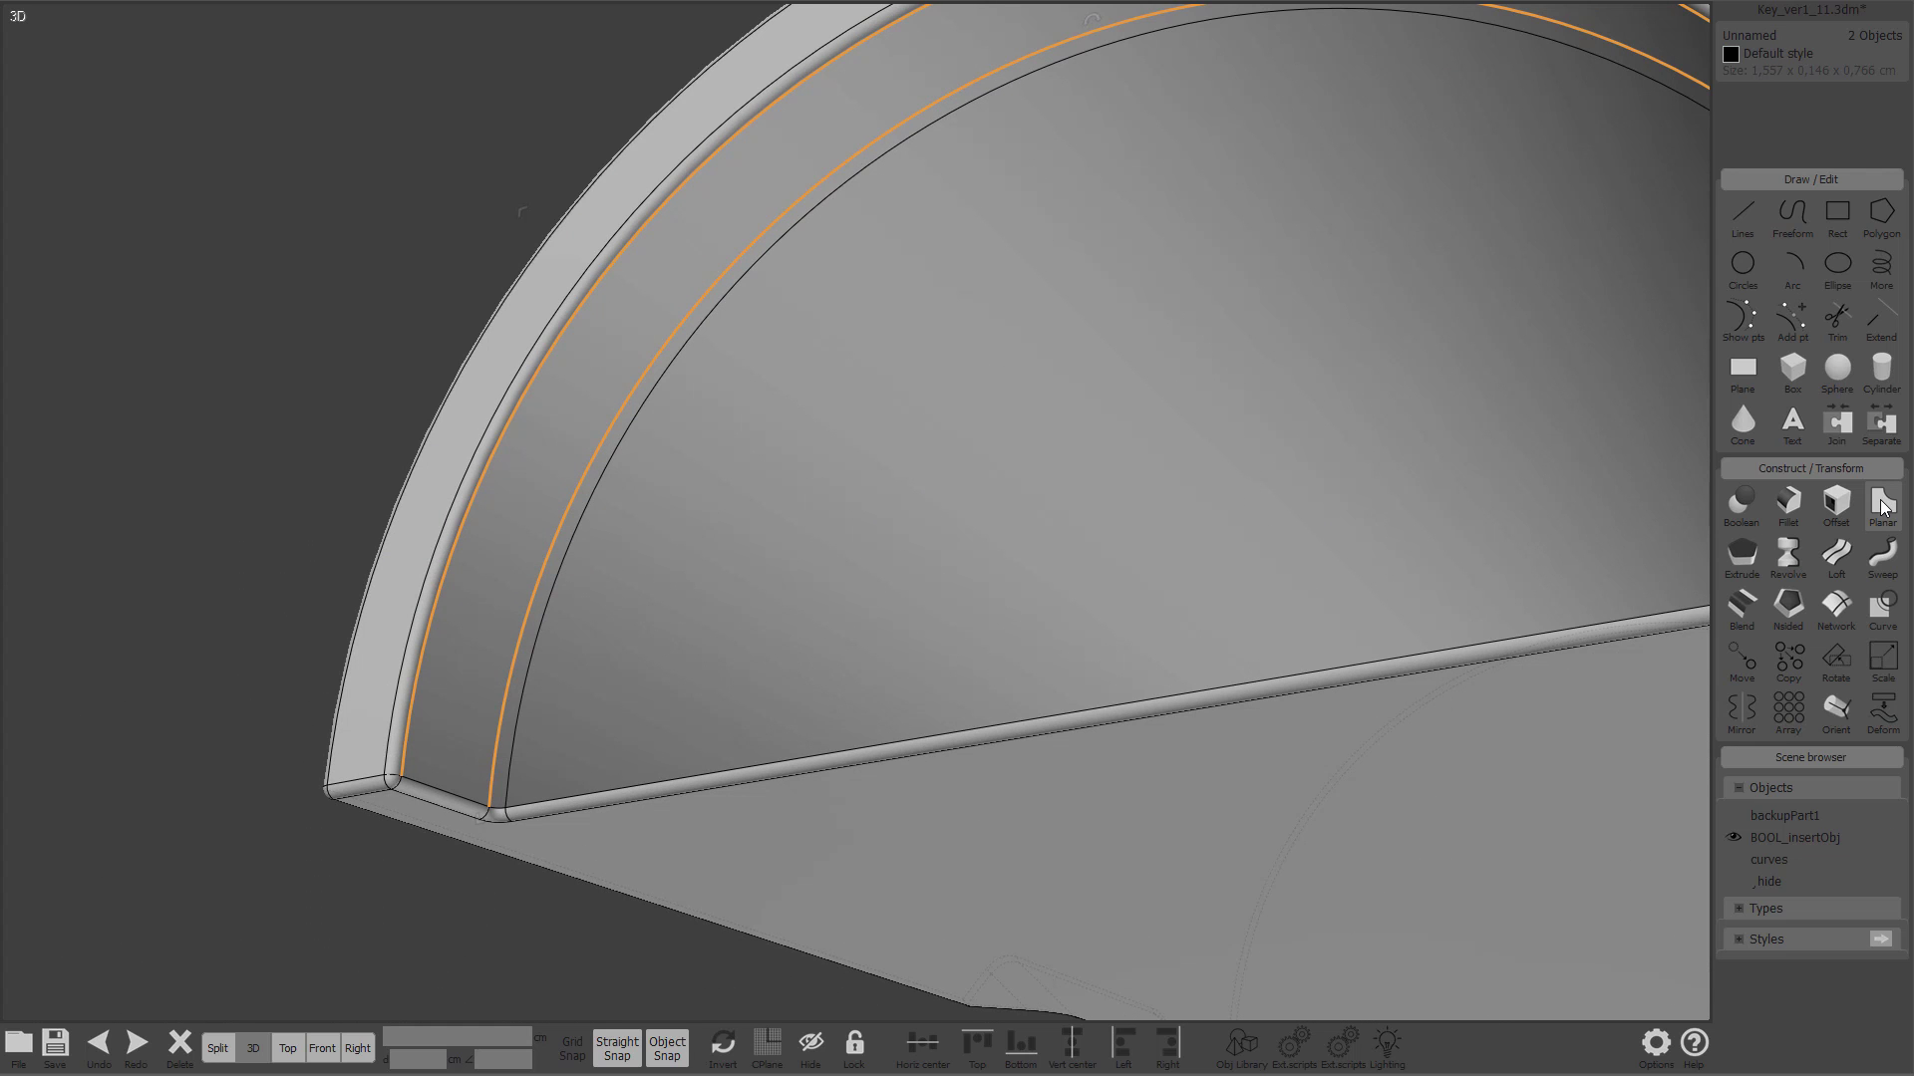
left_click(1836, 554)
scroll(799, 398, "down", 2)
right_click_drag(799, 399, 1359, 449)
scroll(1230, 558, "up", 3)
scroll(1230, 556, "down", 3)
scroll(1296, 513, "up", 2)
right_click_drag(1297, 516, 1342, 439)
scroll(1341, 440, "up", 5)
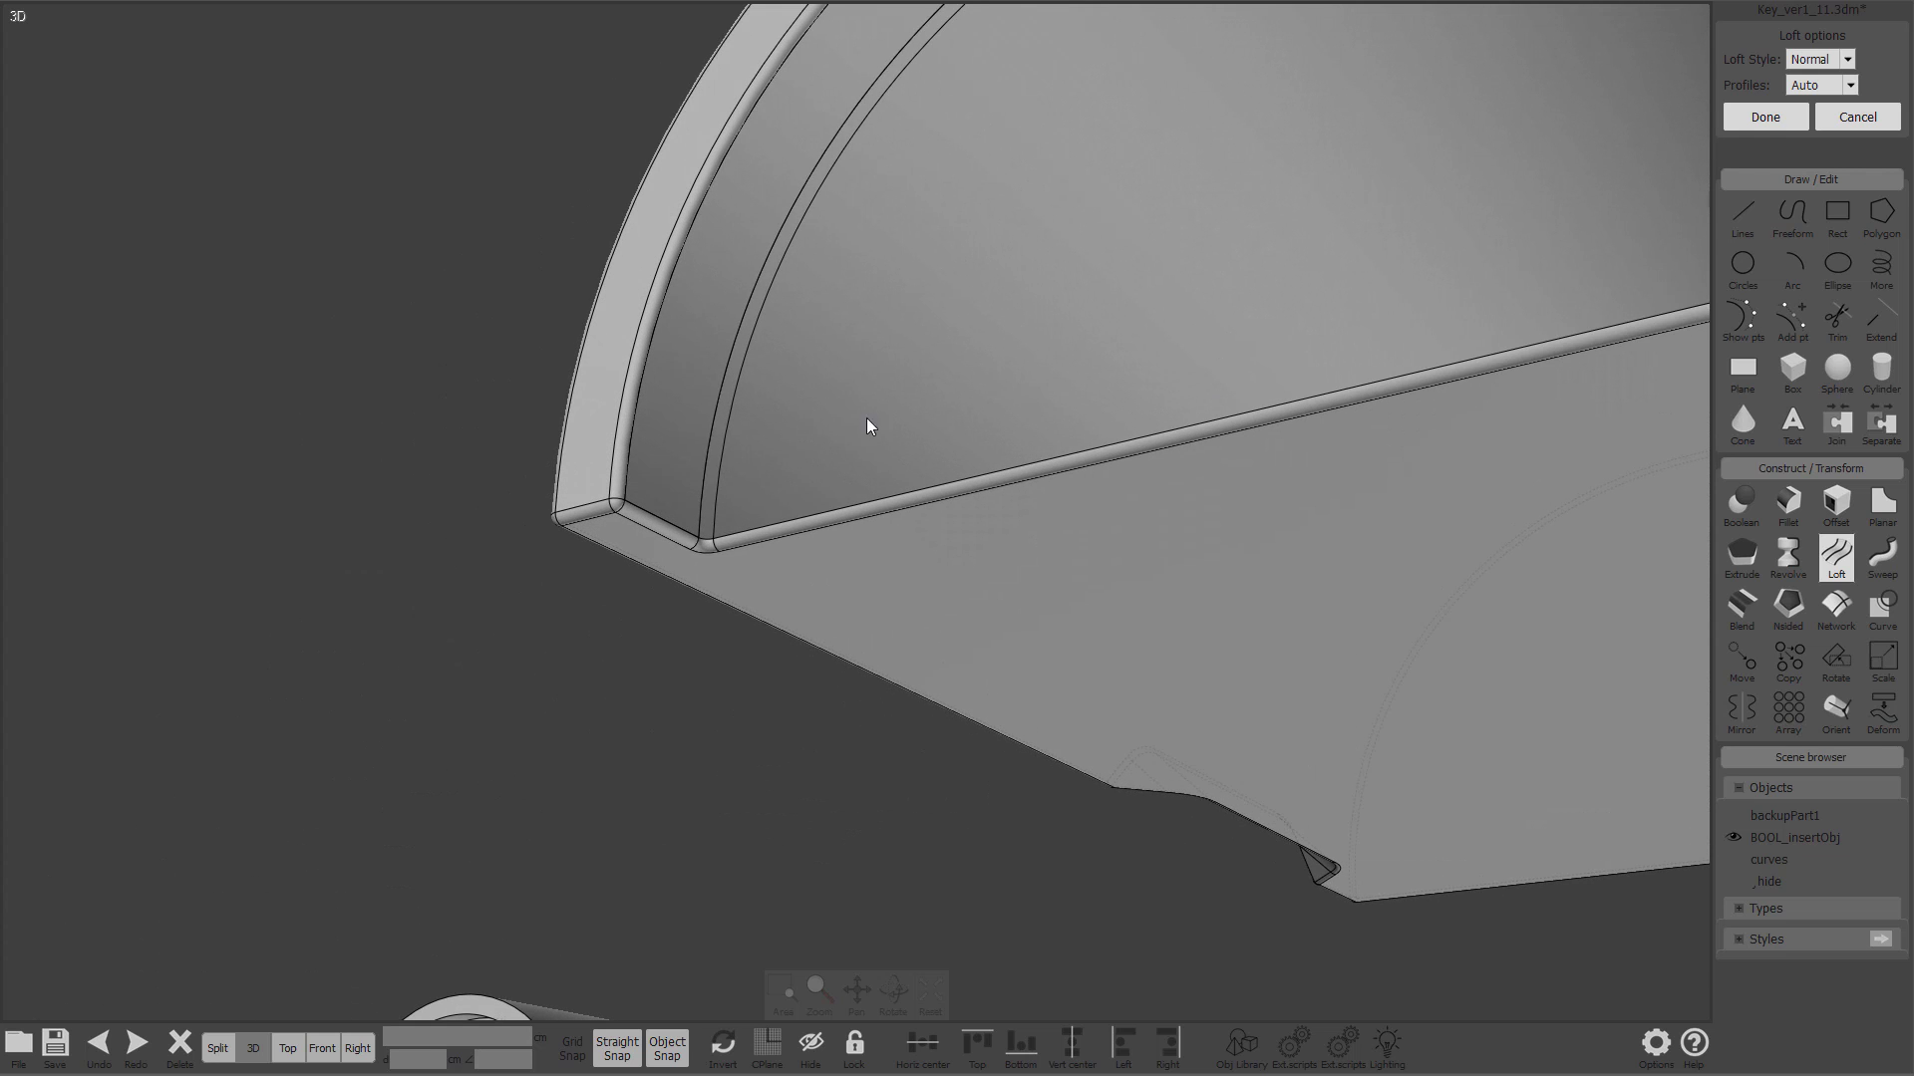
scroll(935, 394, "down", 4)
scroll(939, 449, "up", 4)
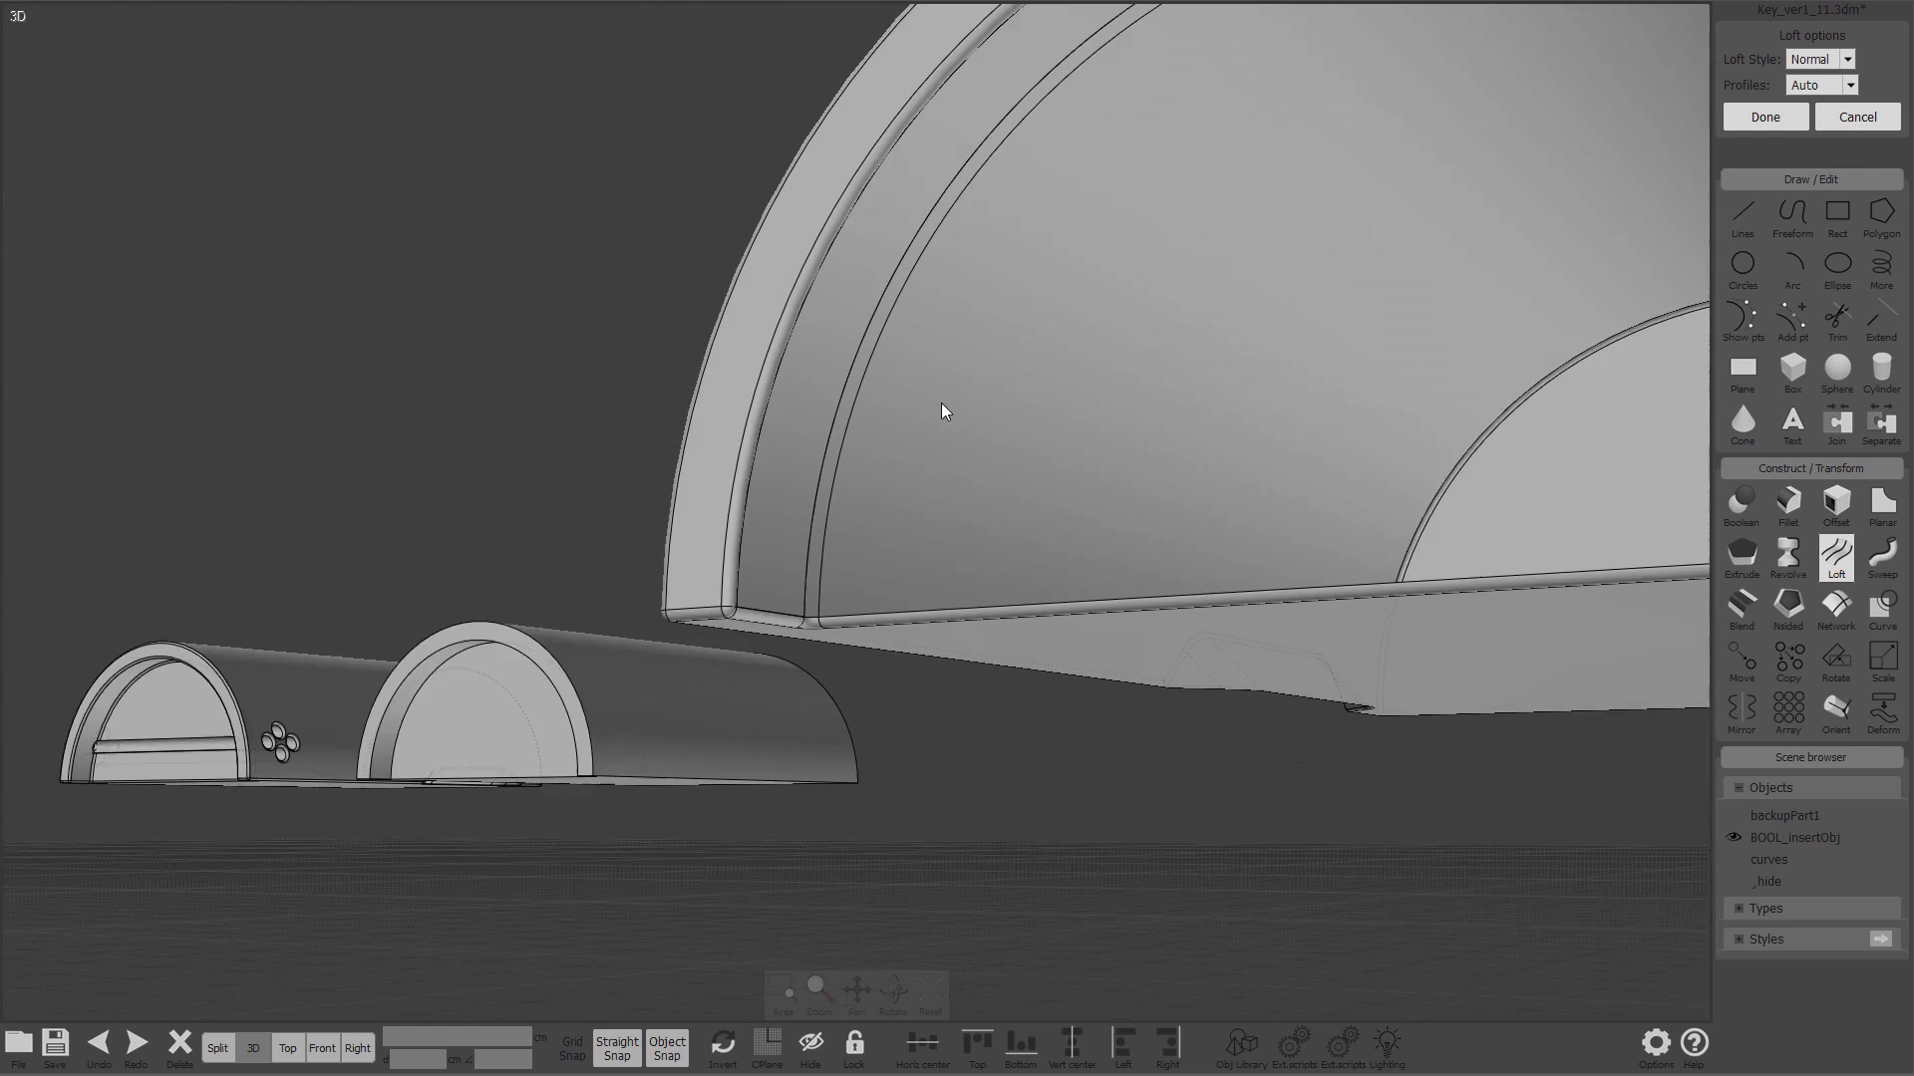
left_click(1860, 118)
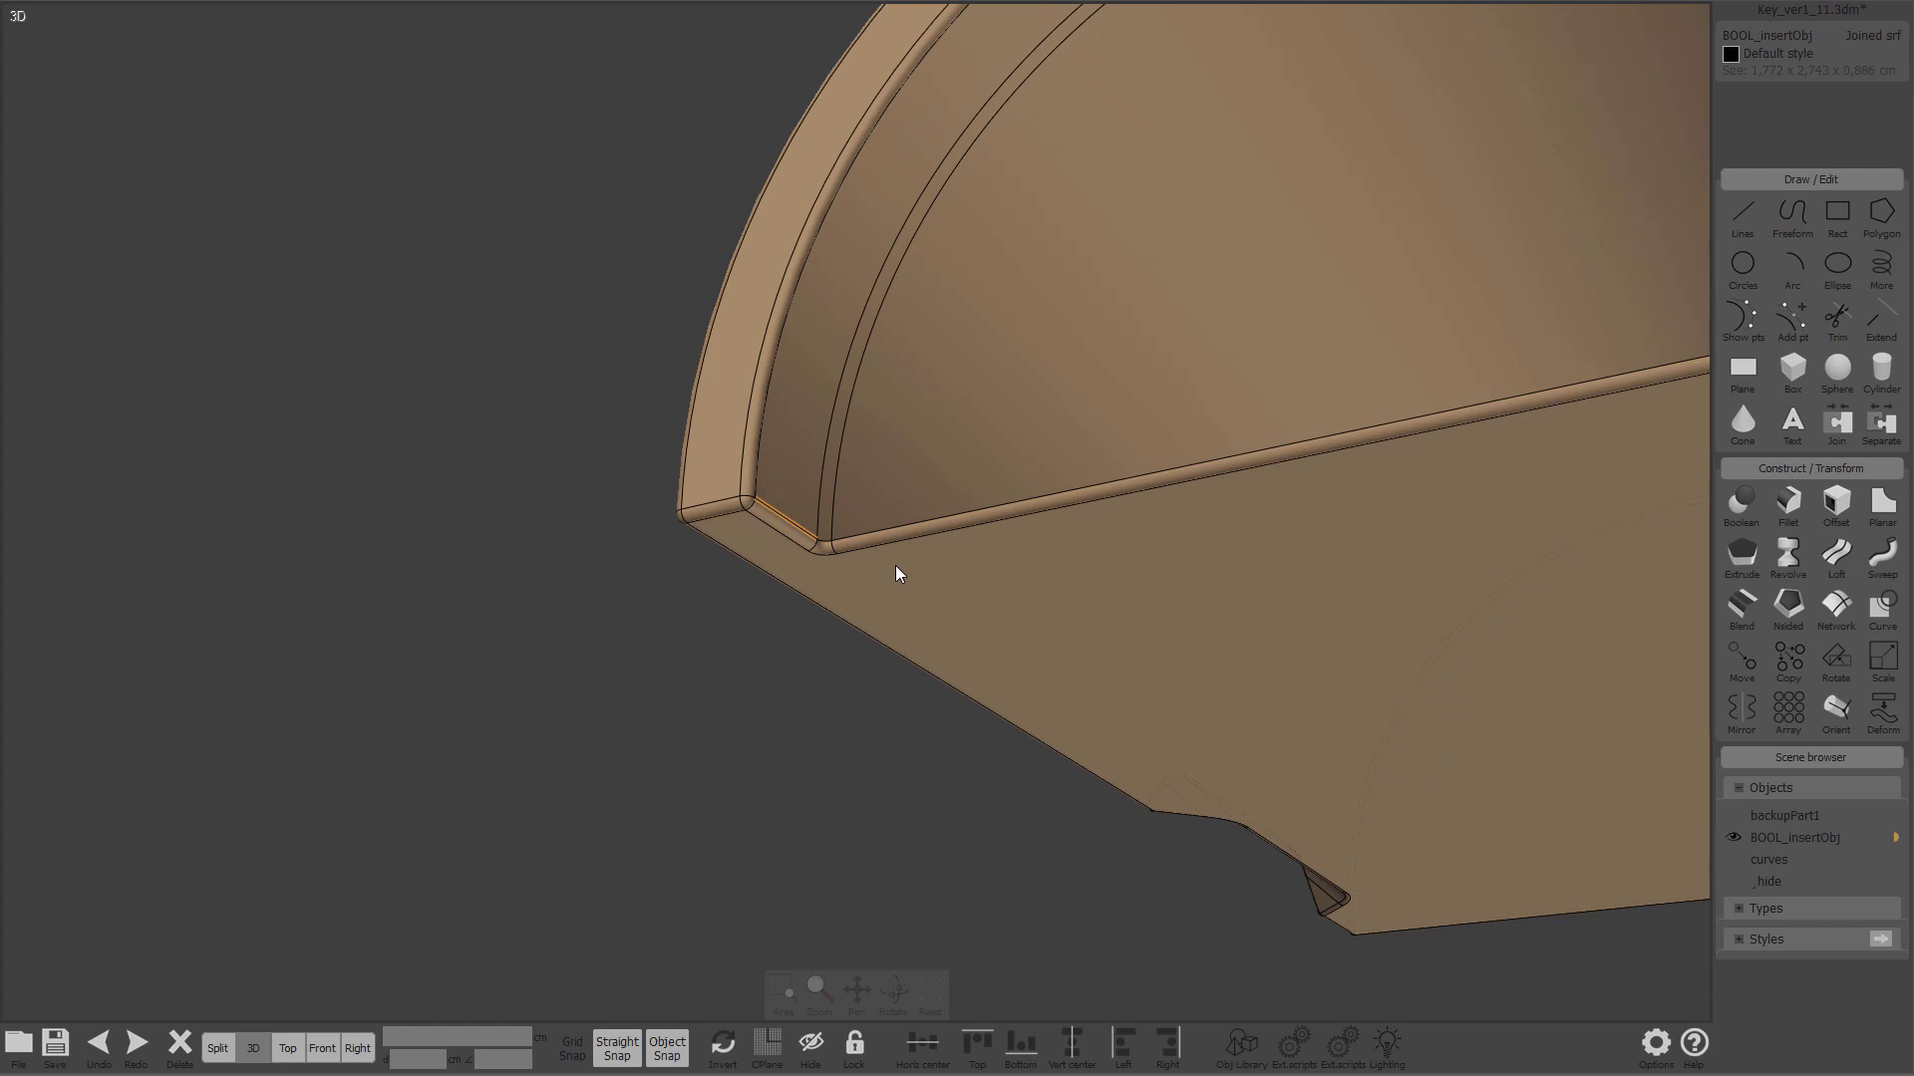
Step: Try to sweep the two short bottom edges of the wall band along the rim edge and the outer arch curve
left_click(809, 553)
right_click_drag(811, 558, 1493, 739)
left_click(1479, 715)
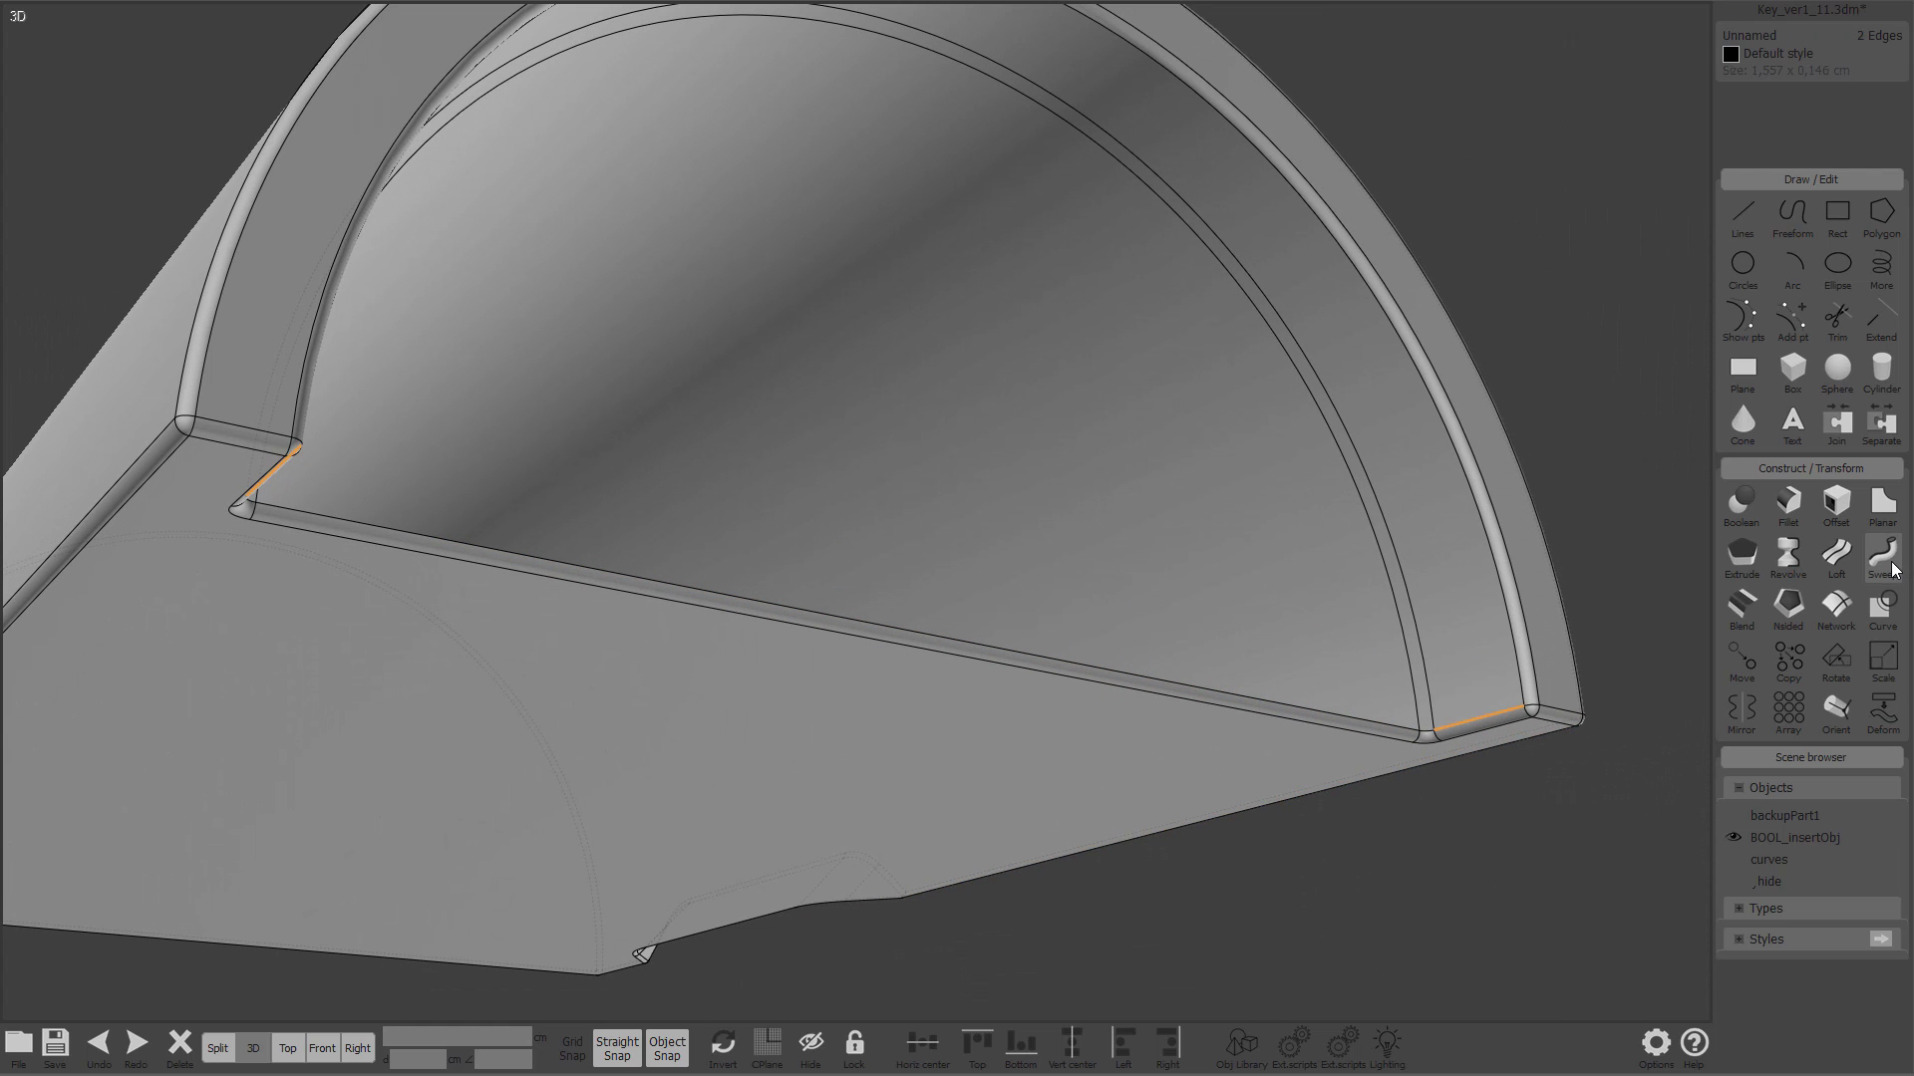
left_click(1882, 556)
left_click(1505, 594)
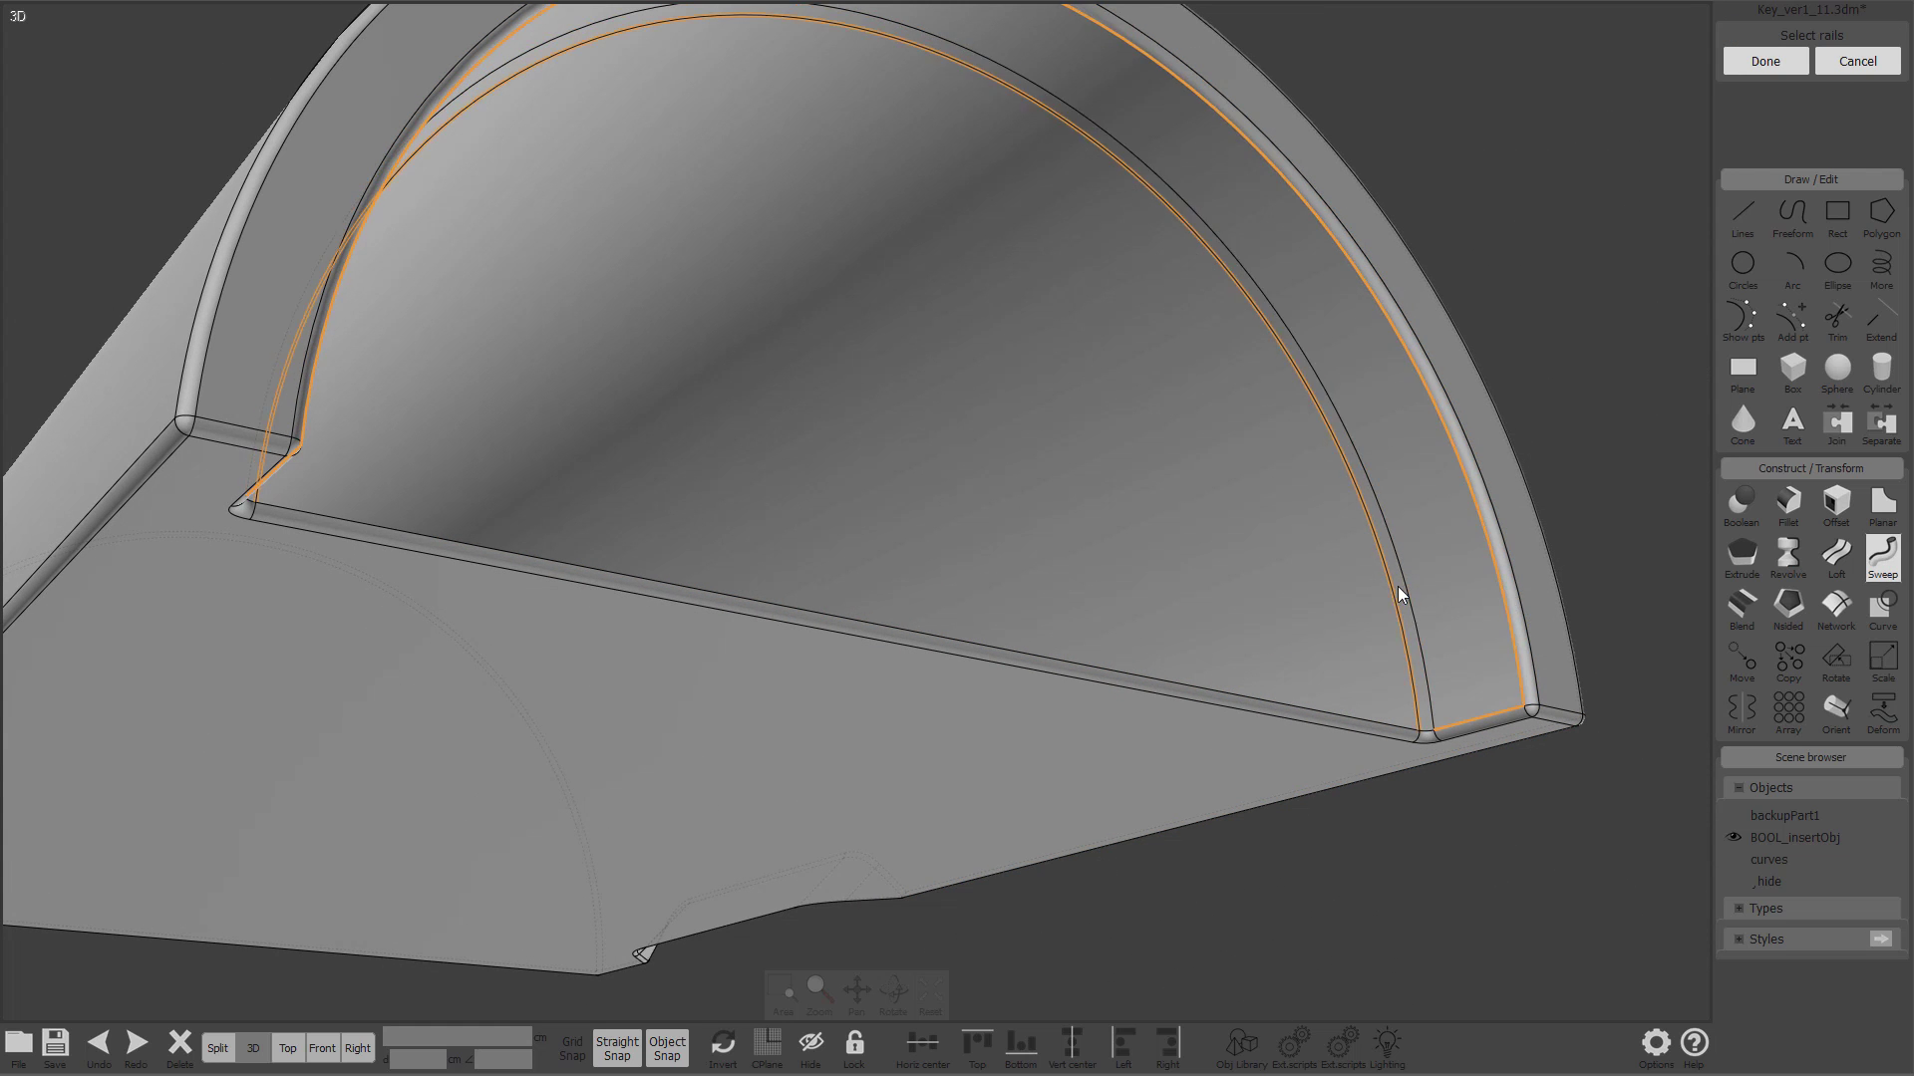
right_click(1630, 363)
right_click_drag(1631, 363, 679, 426)
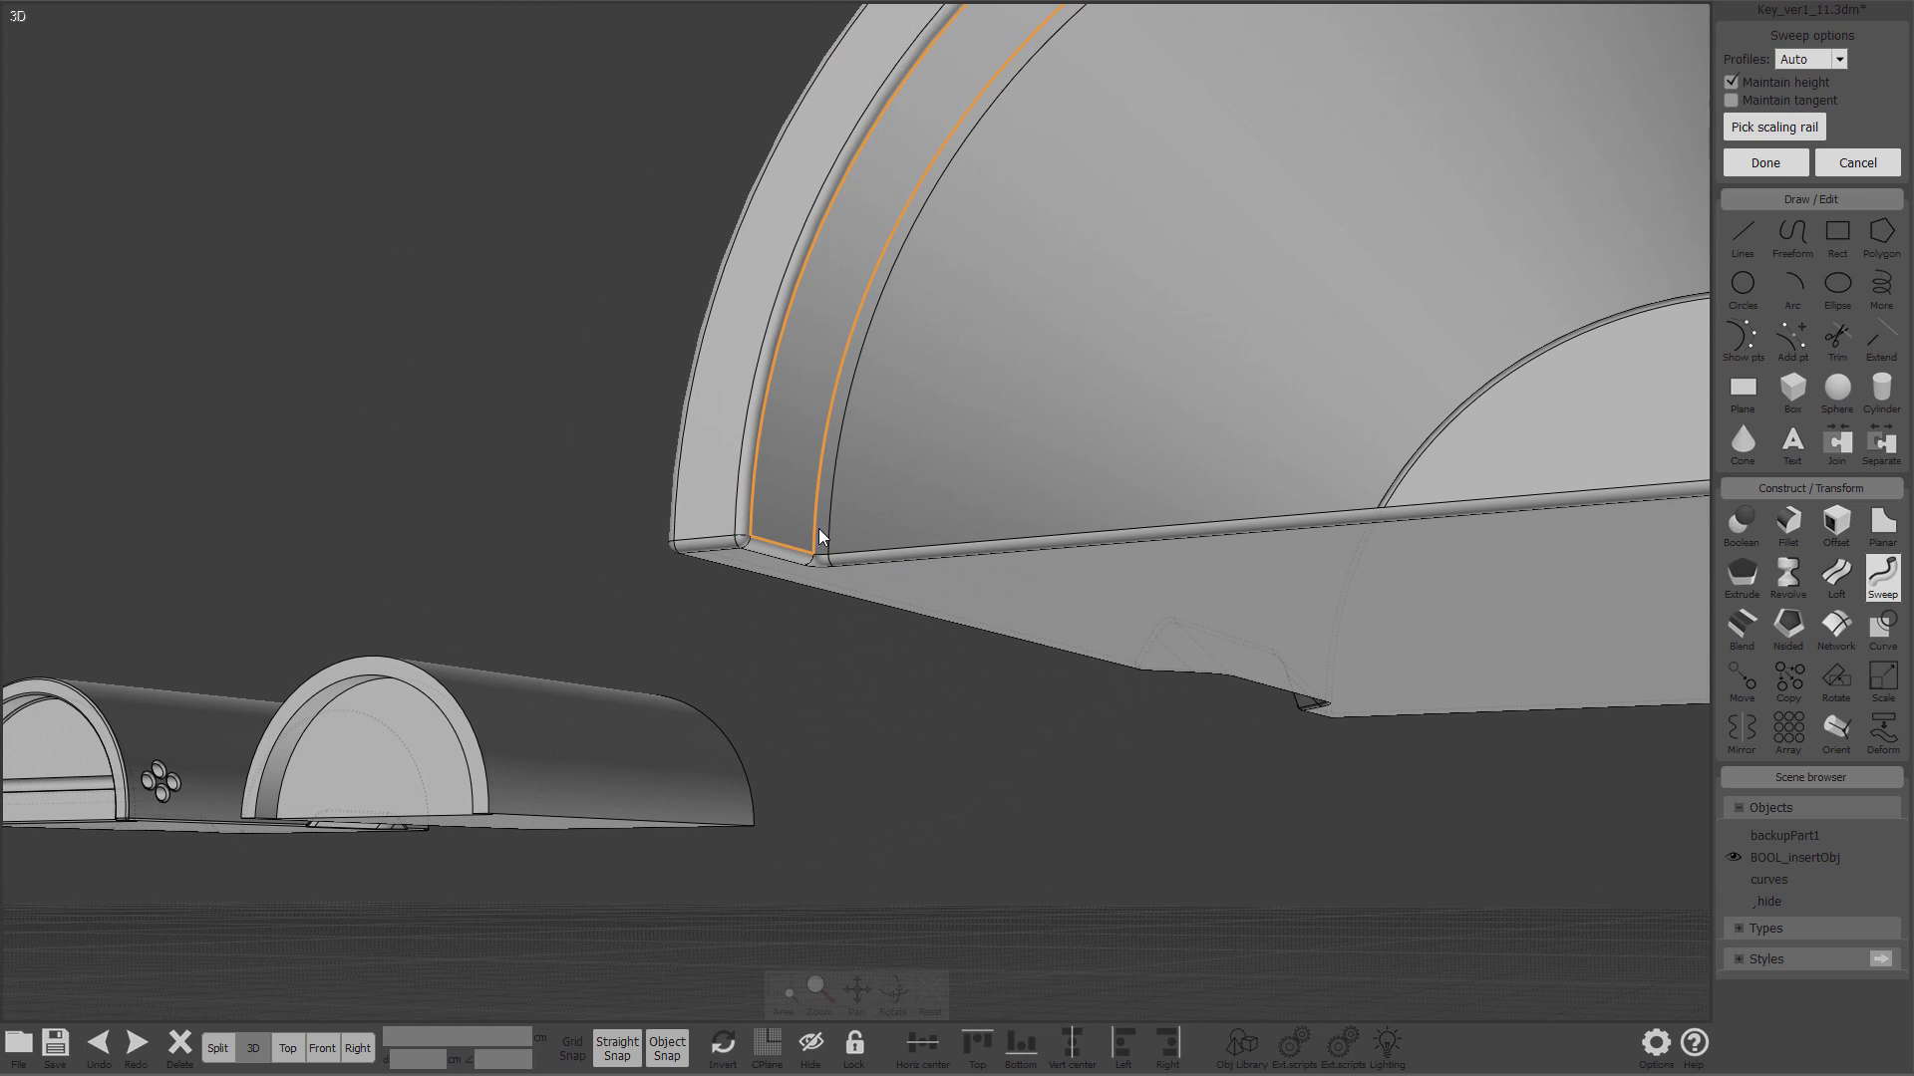
left_click(1856, 162)
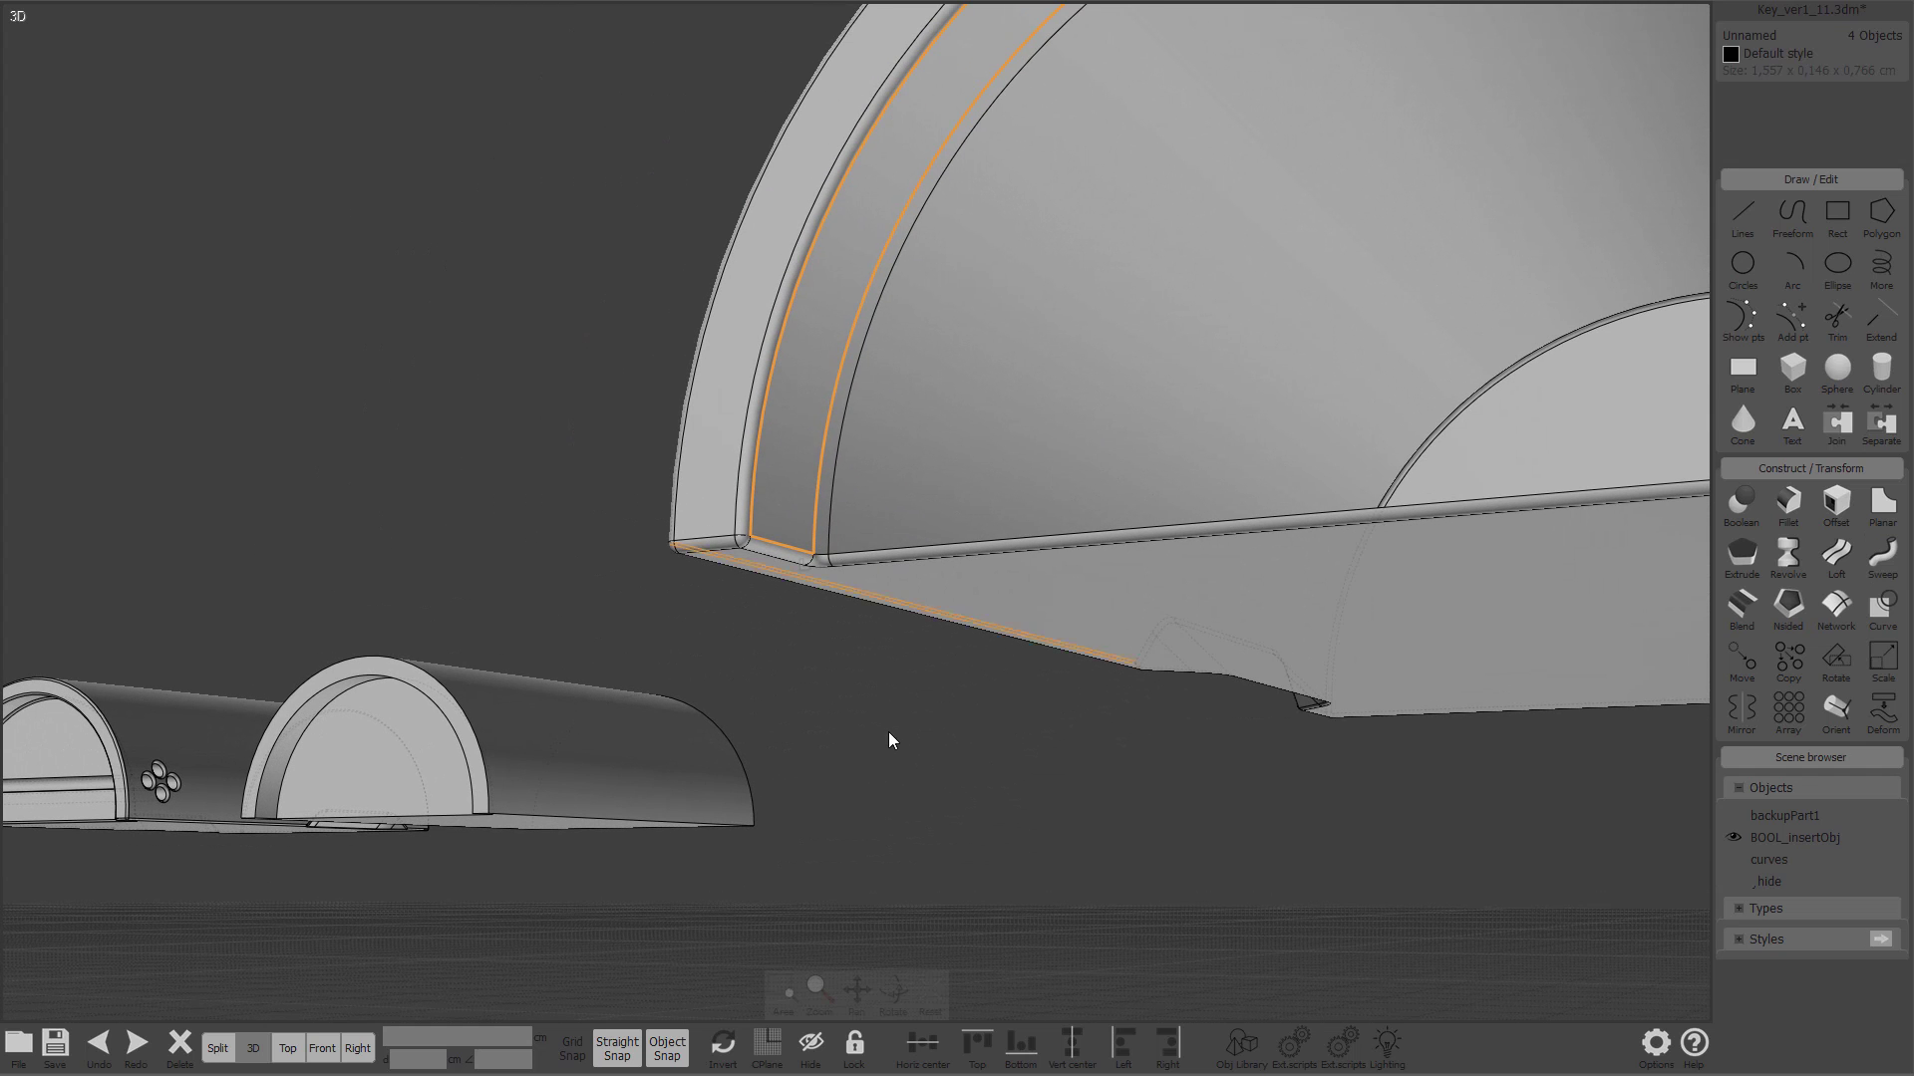
Step: Try to loft a strip between the two arch curves on the inner wall
scroll(797, 523, "up", 6)
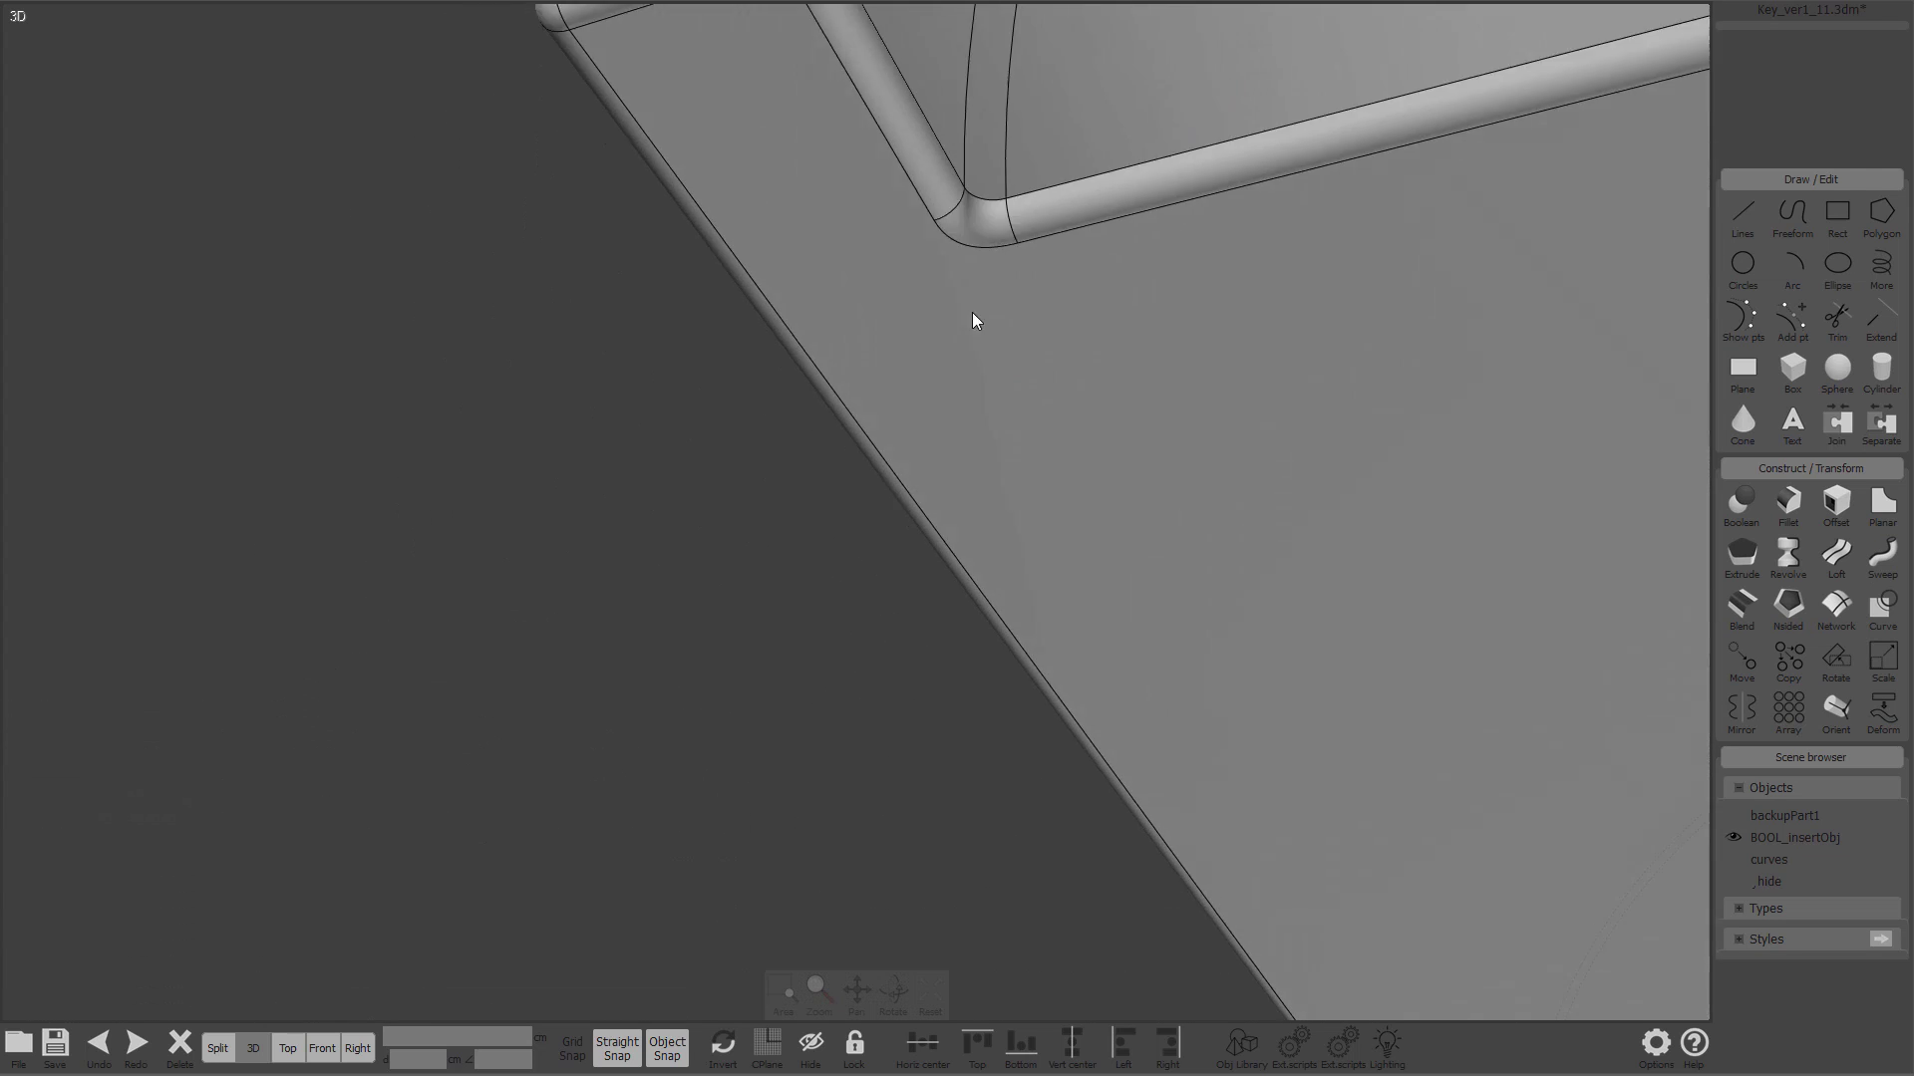
scroll(910, 405, "down", 3)
left_click(811, 319)
left_click(833, 317)
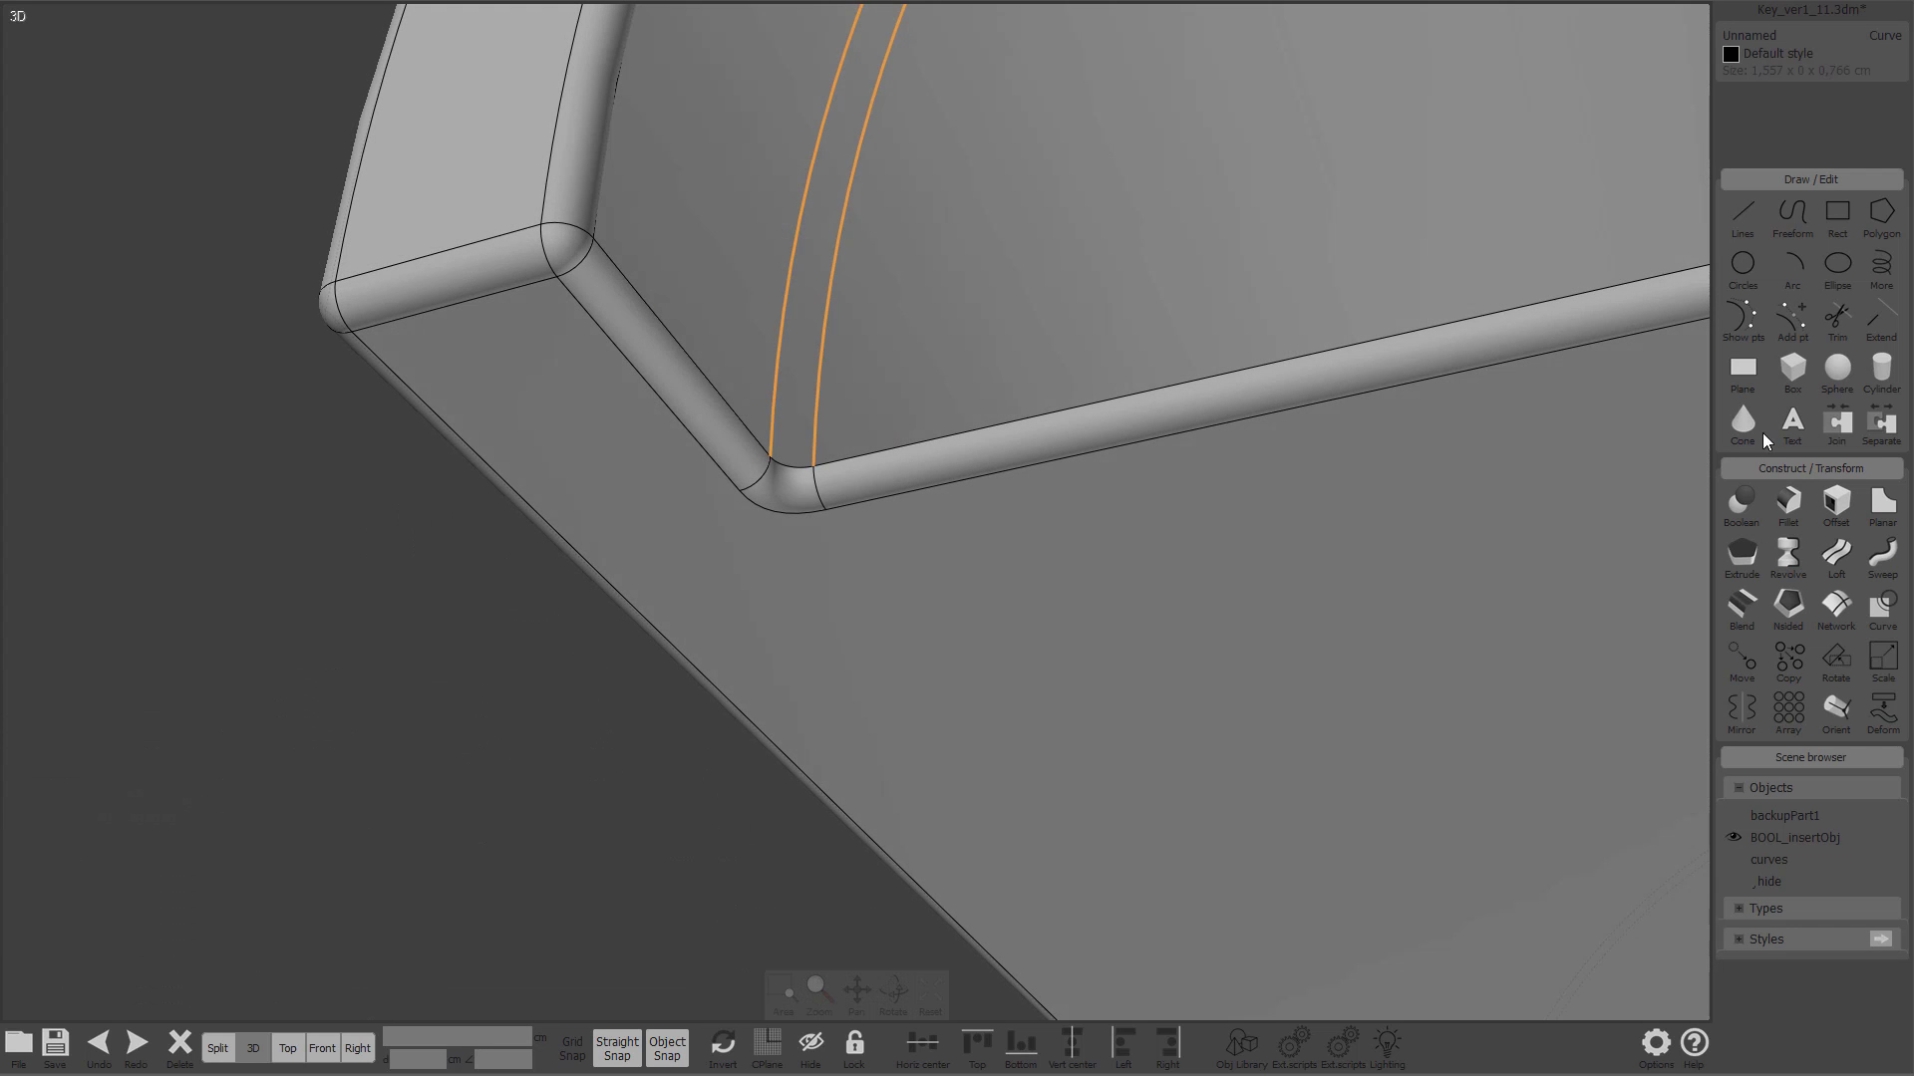
left_click(1836, 554)
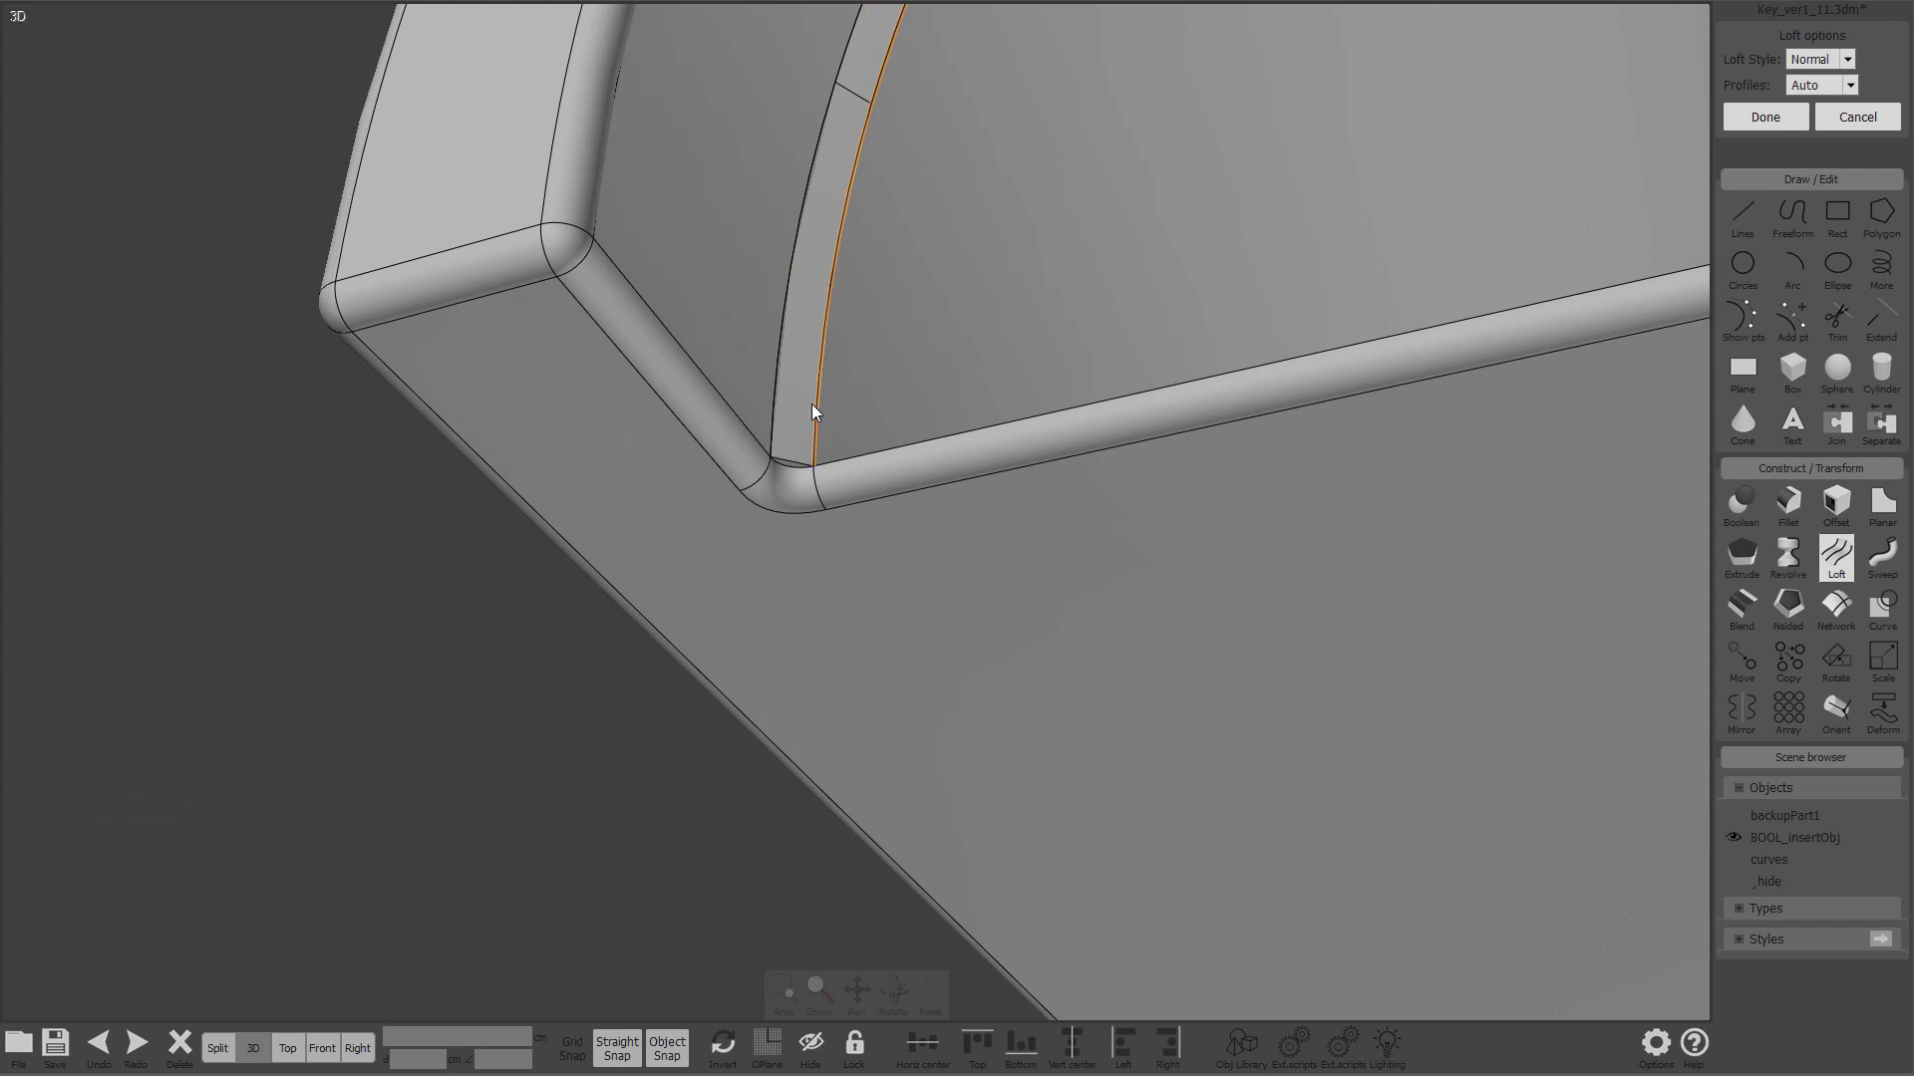
scroll(813, 403, "up", 2)
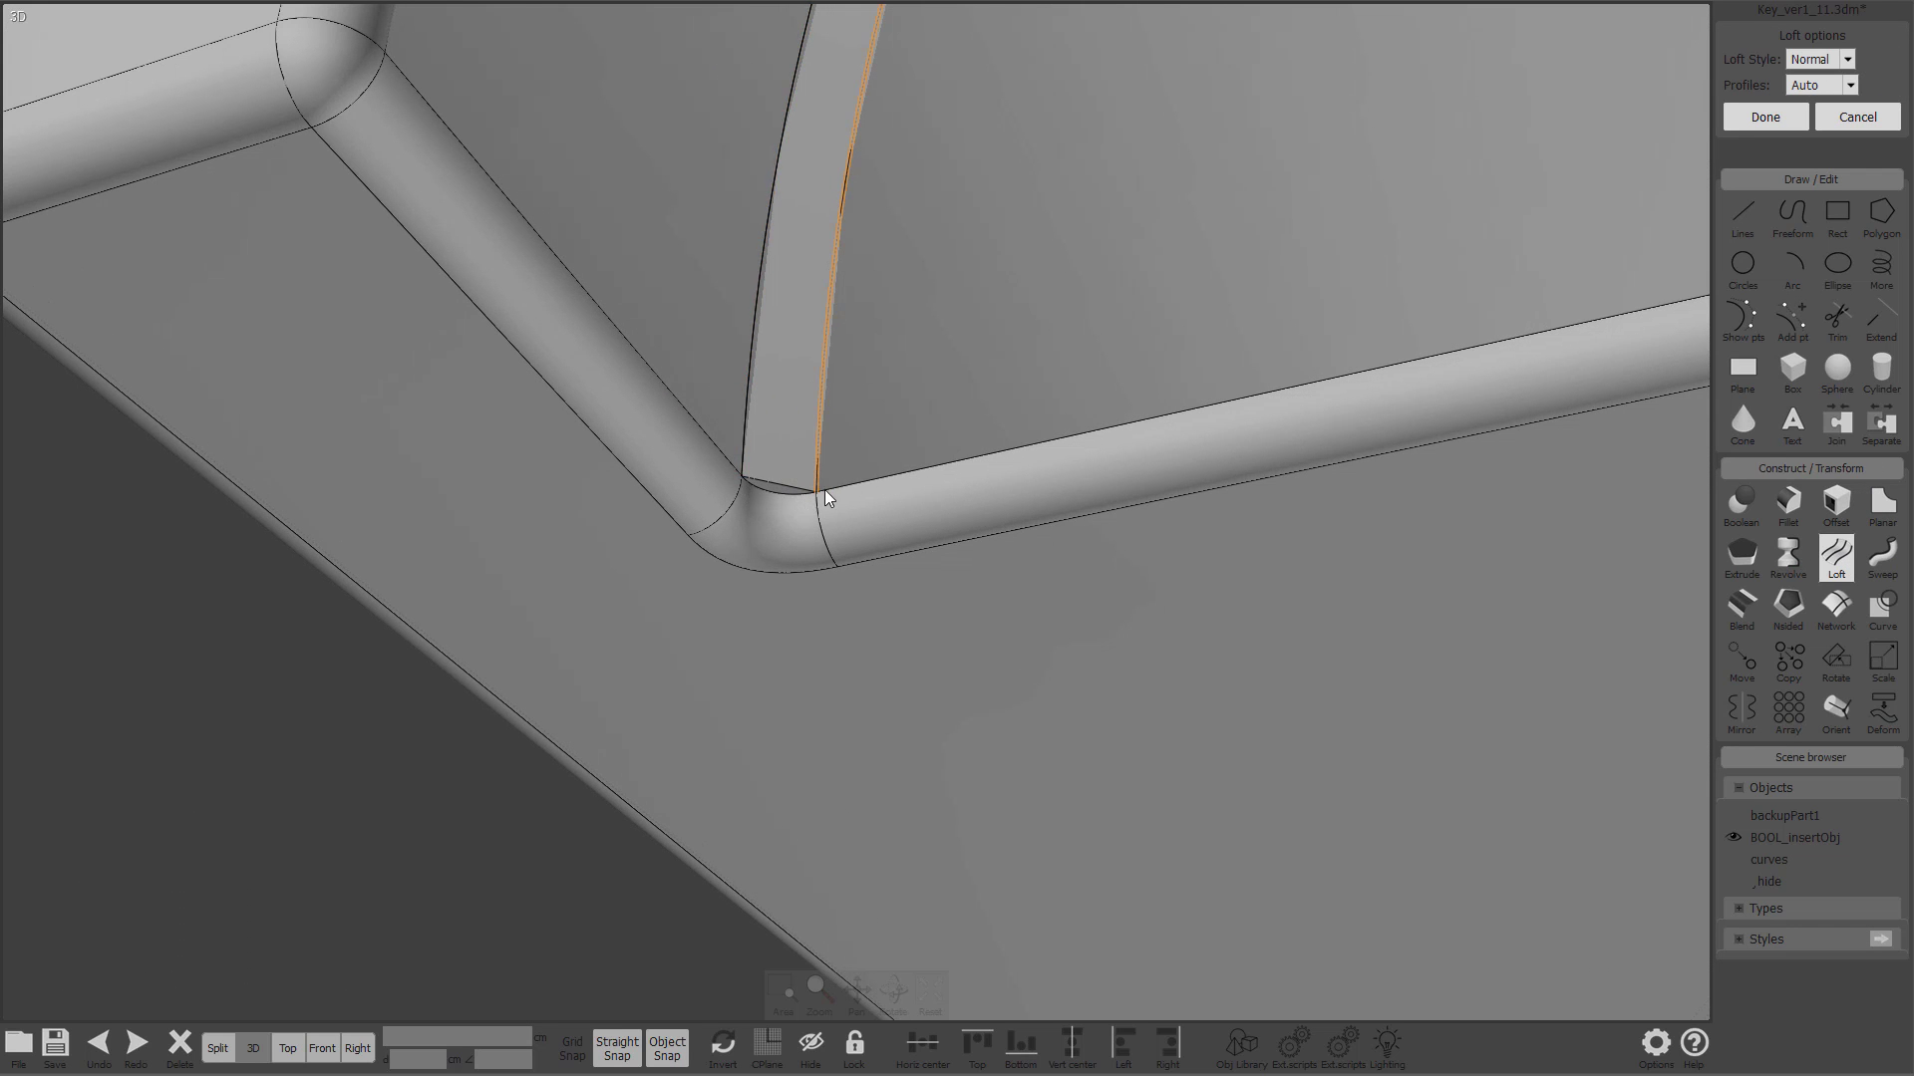
scroll(799, 493, "down", 5)
right_click_drag(1025, 282, 1246, 259)
left_click(1857, 117)
Step: Sweep the two short corner edges at the arch's ends along the two arch curves to form one continuous inner fillet strip
right_click_drag(698, 469, 511, 450)
scroll(691, 535, "up", 4)
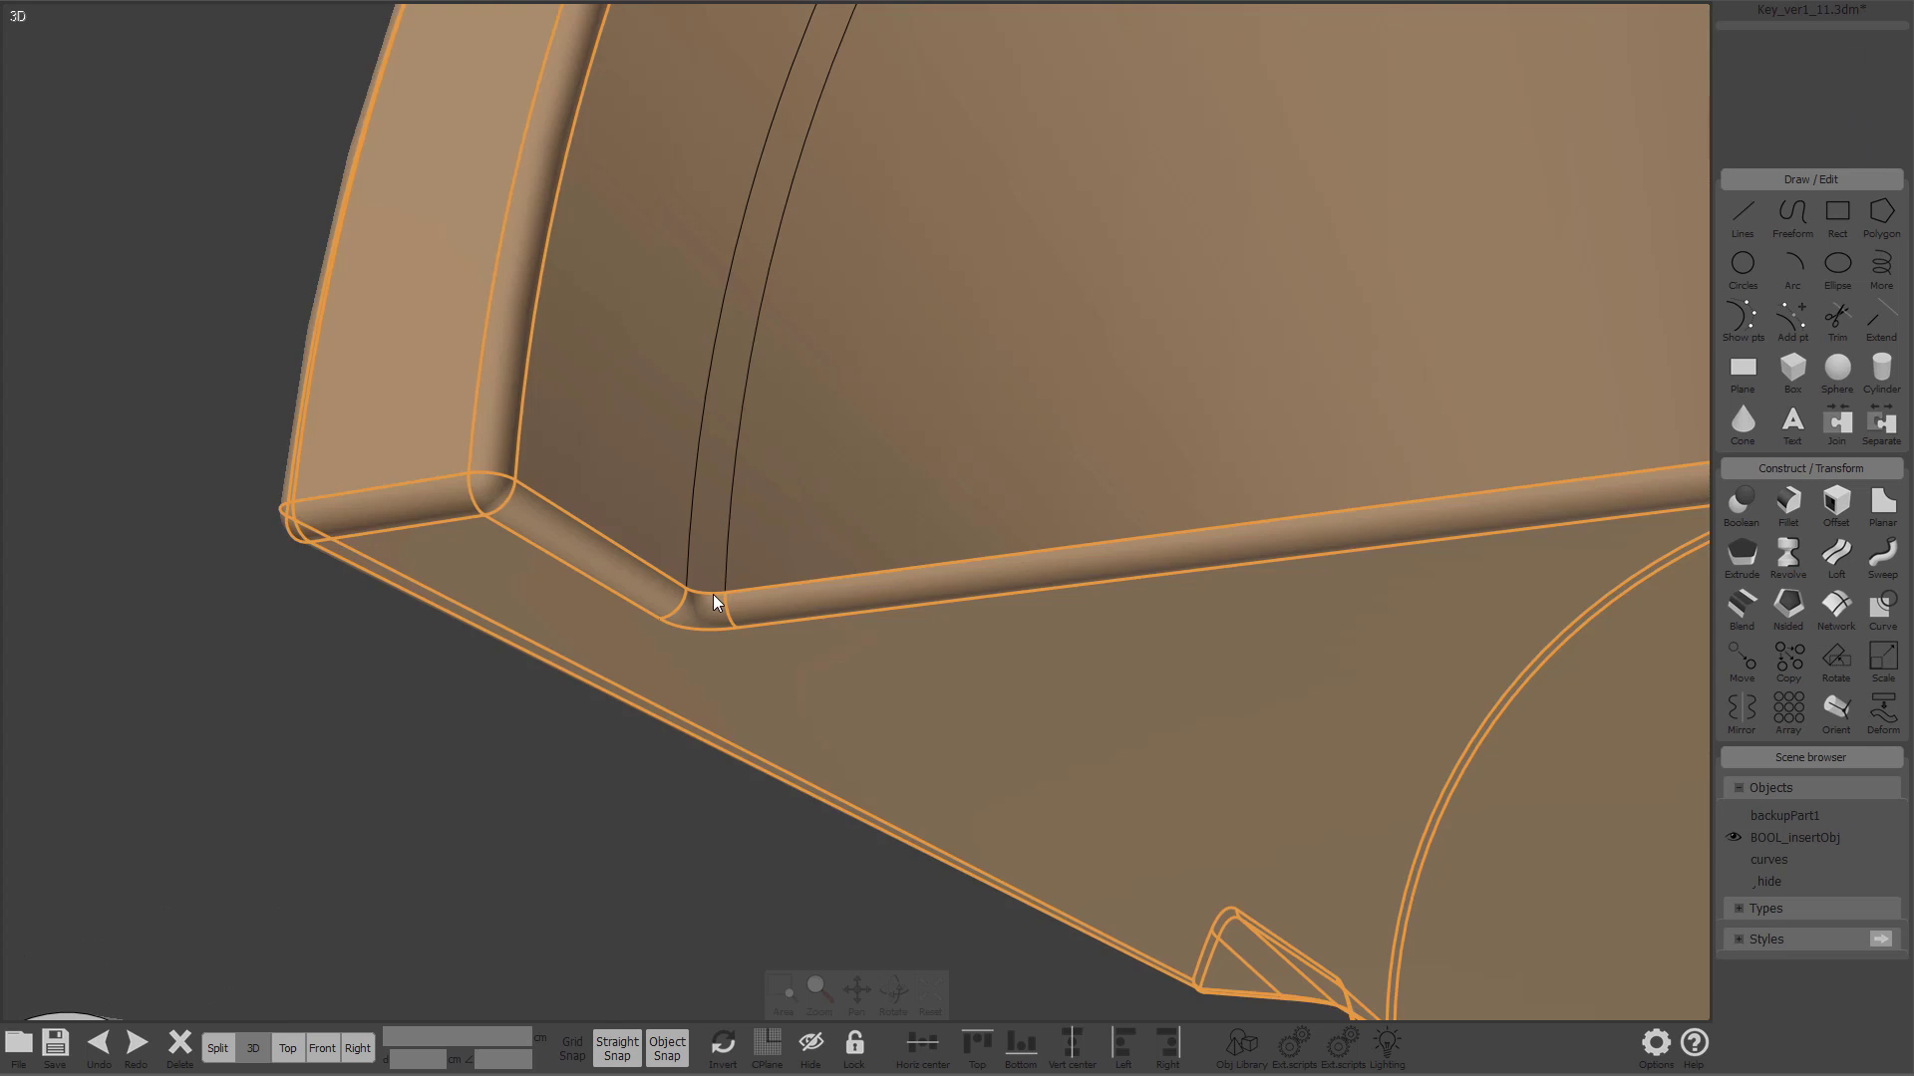
left_click(708, 594)
scroll(729, 595, "down", 4)
right_click_drag(730, 595, 1527, 462)
scroll(1427, 542, "up", 3)
scroll(1421, 543, "down", 4)
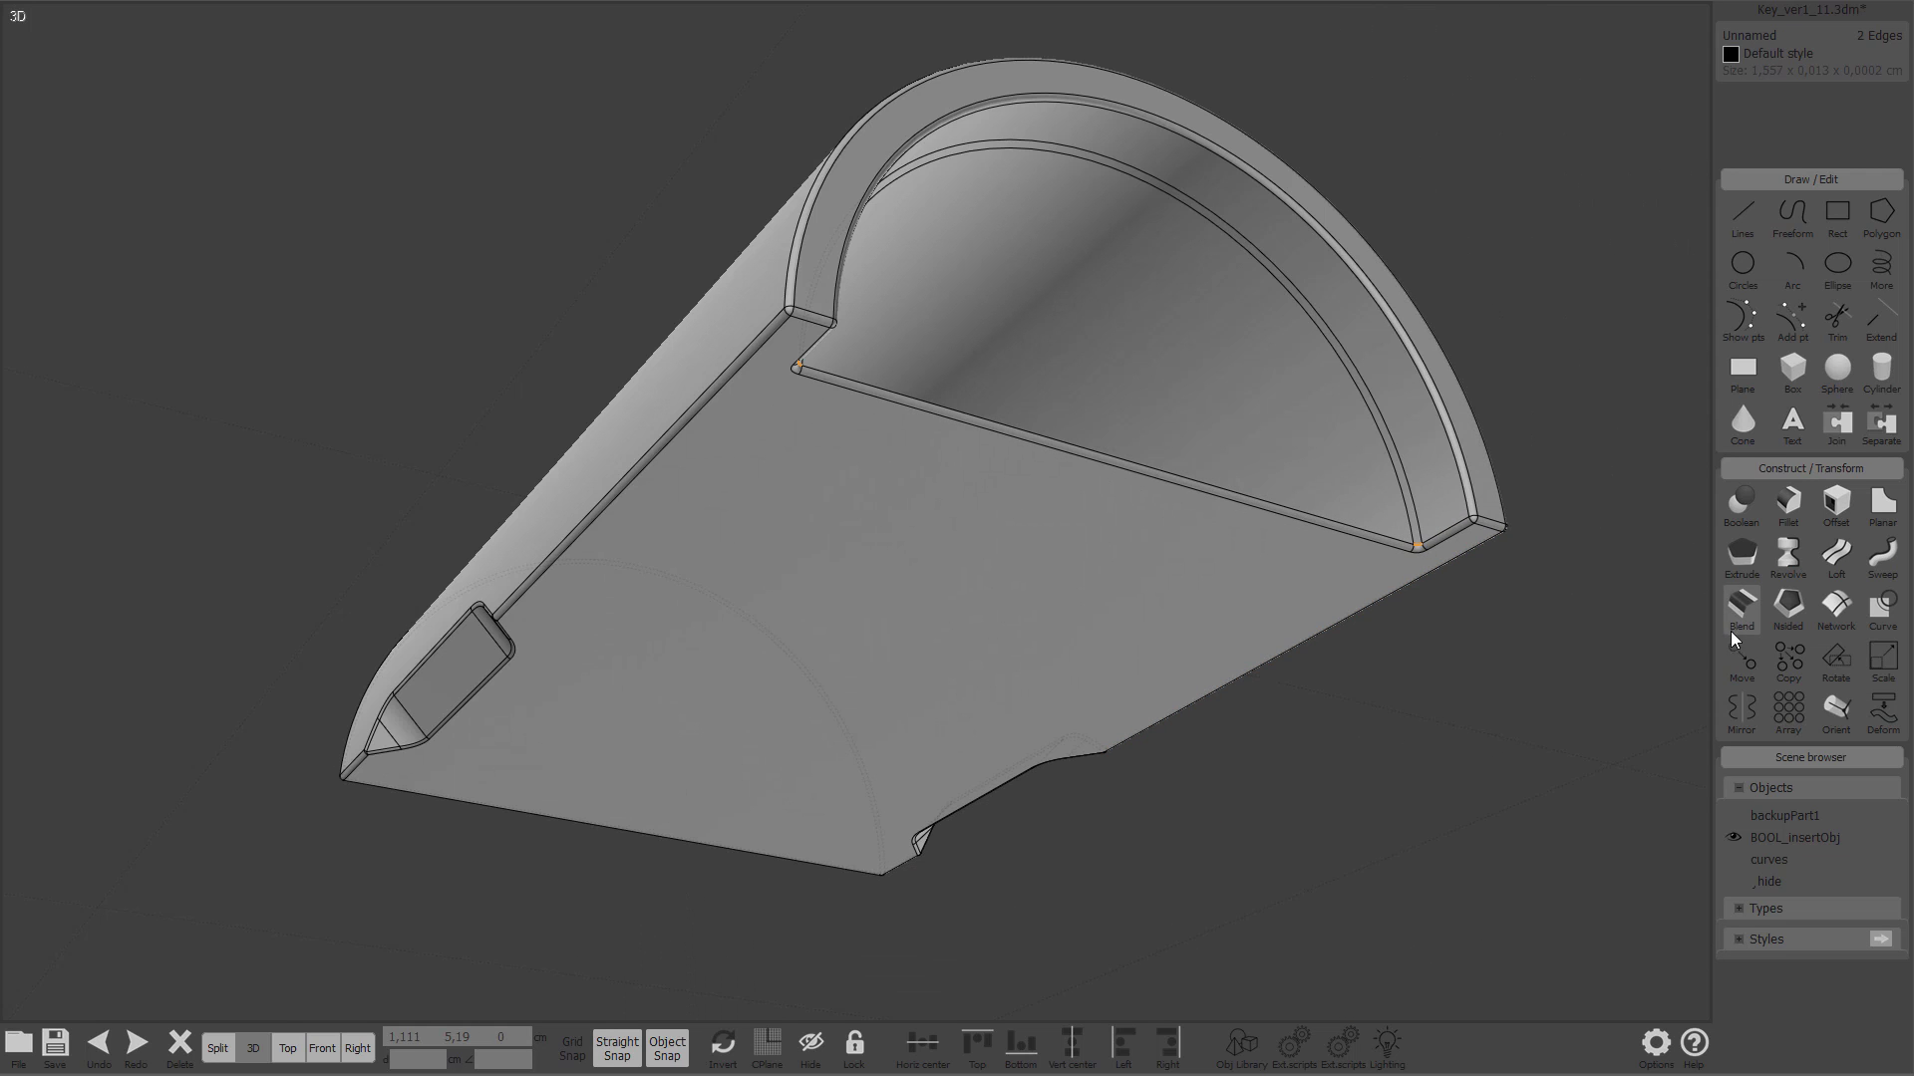
left_click(1881, 556)
scroll(1446, 499, "up", 4)
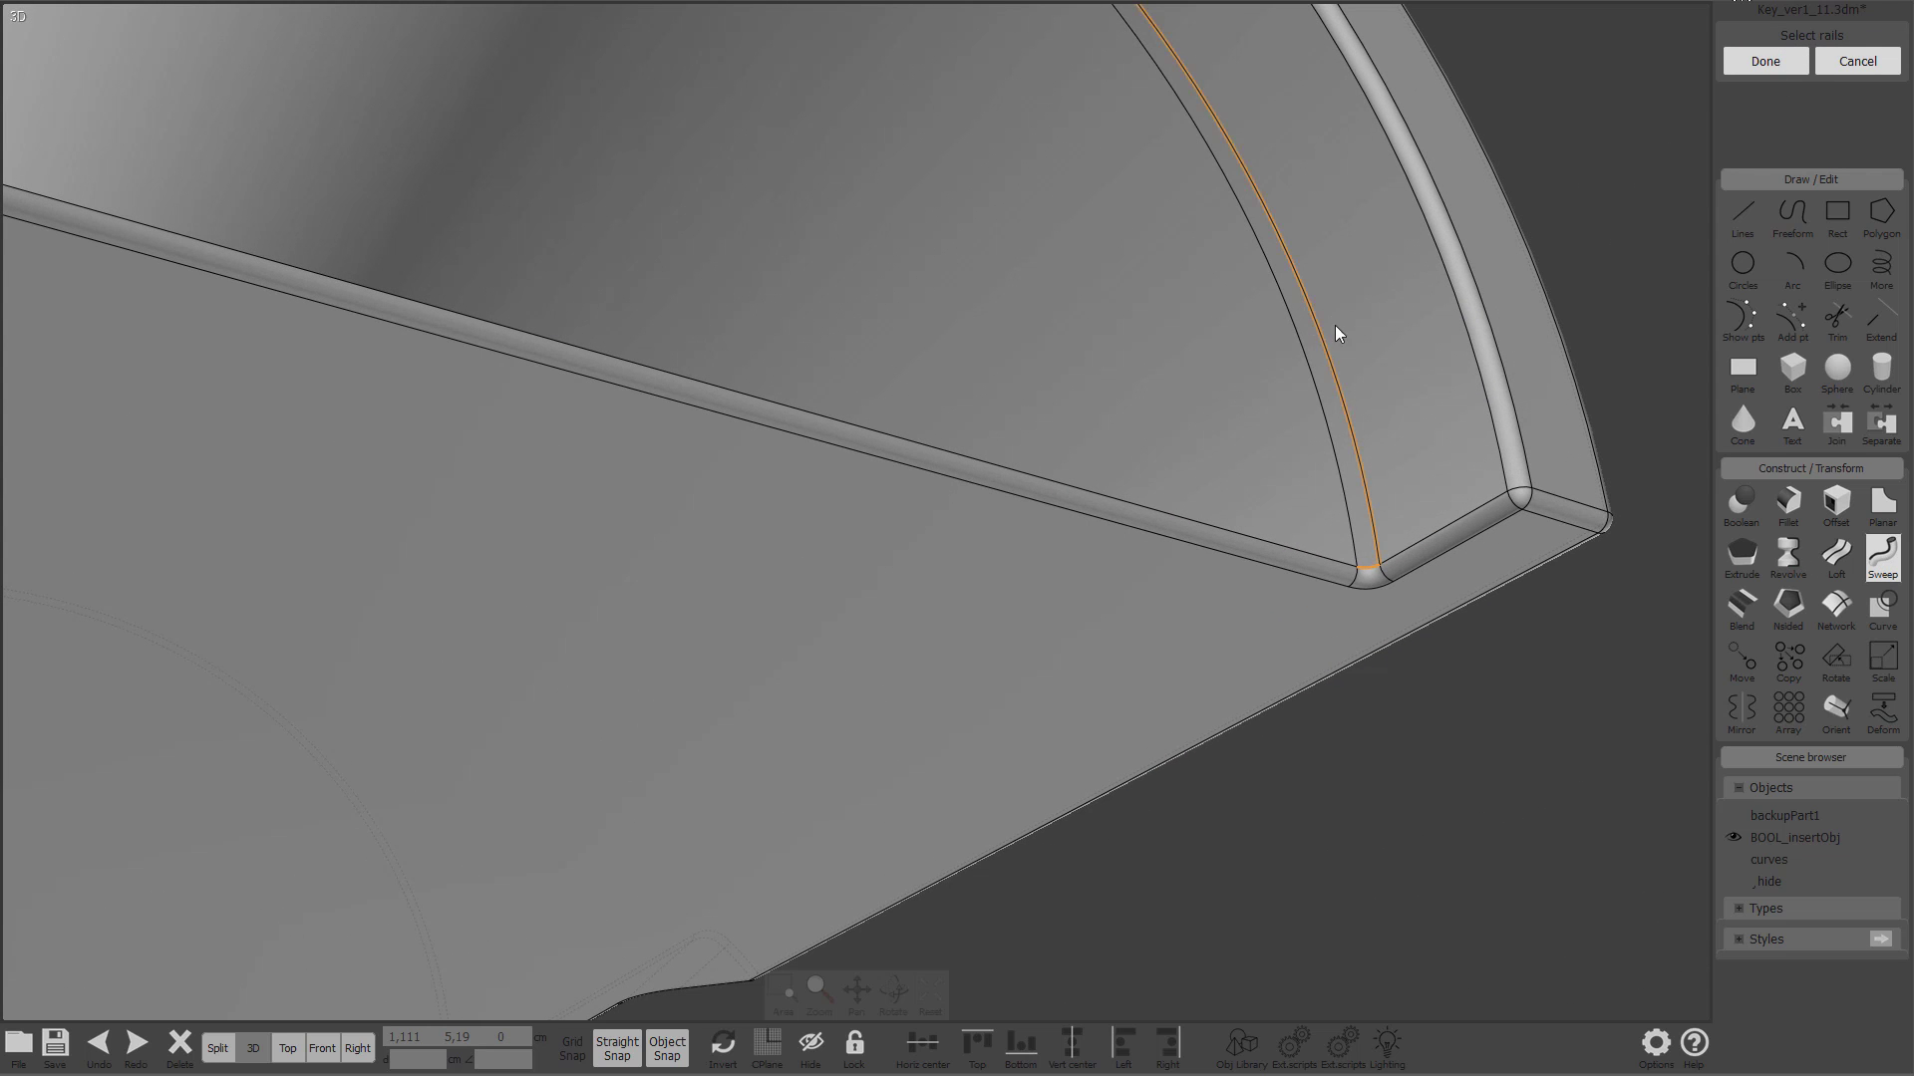
left_click(1298, 361)
left_click(1746, 70)
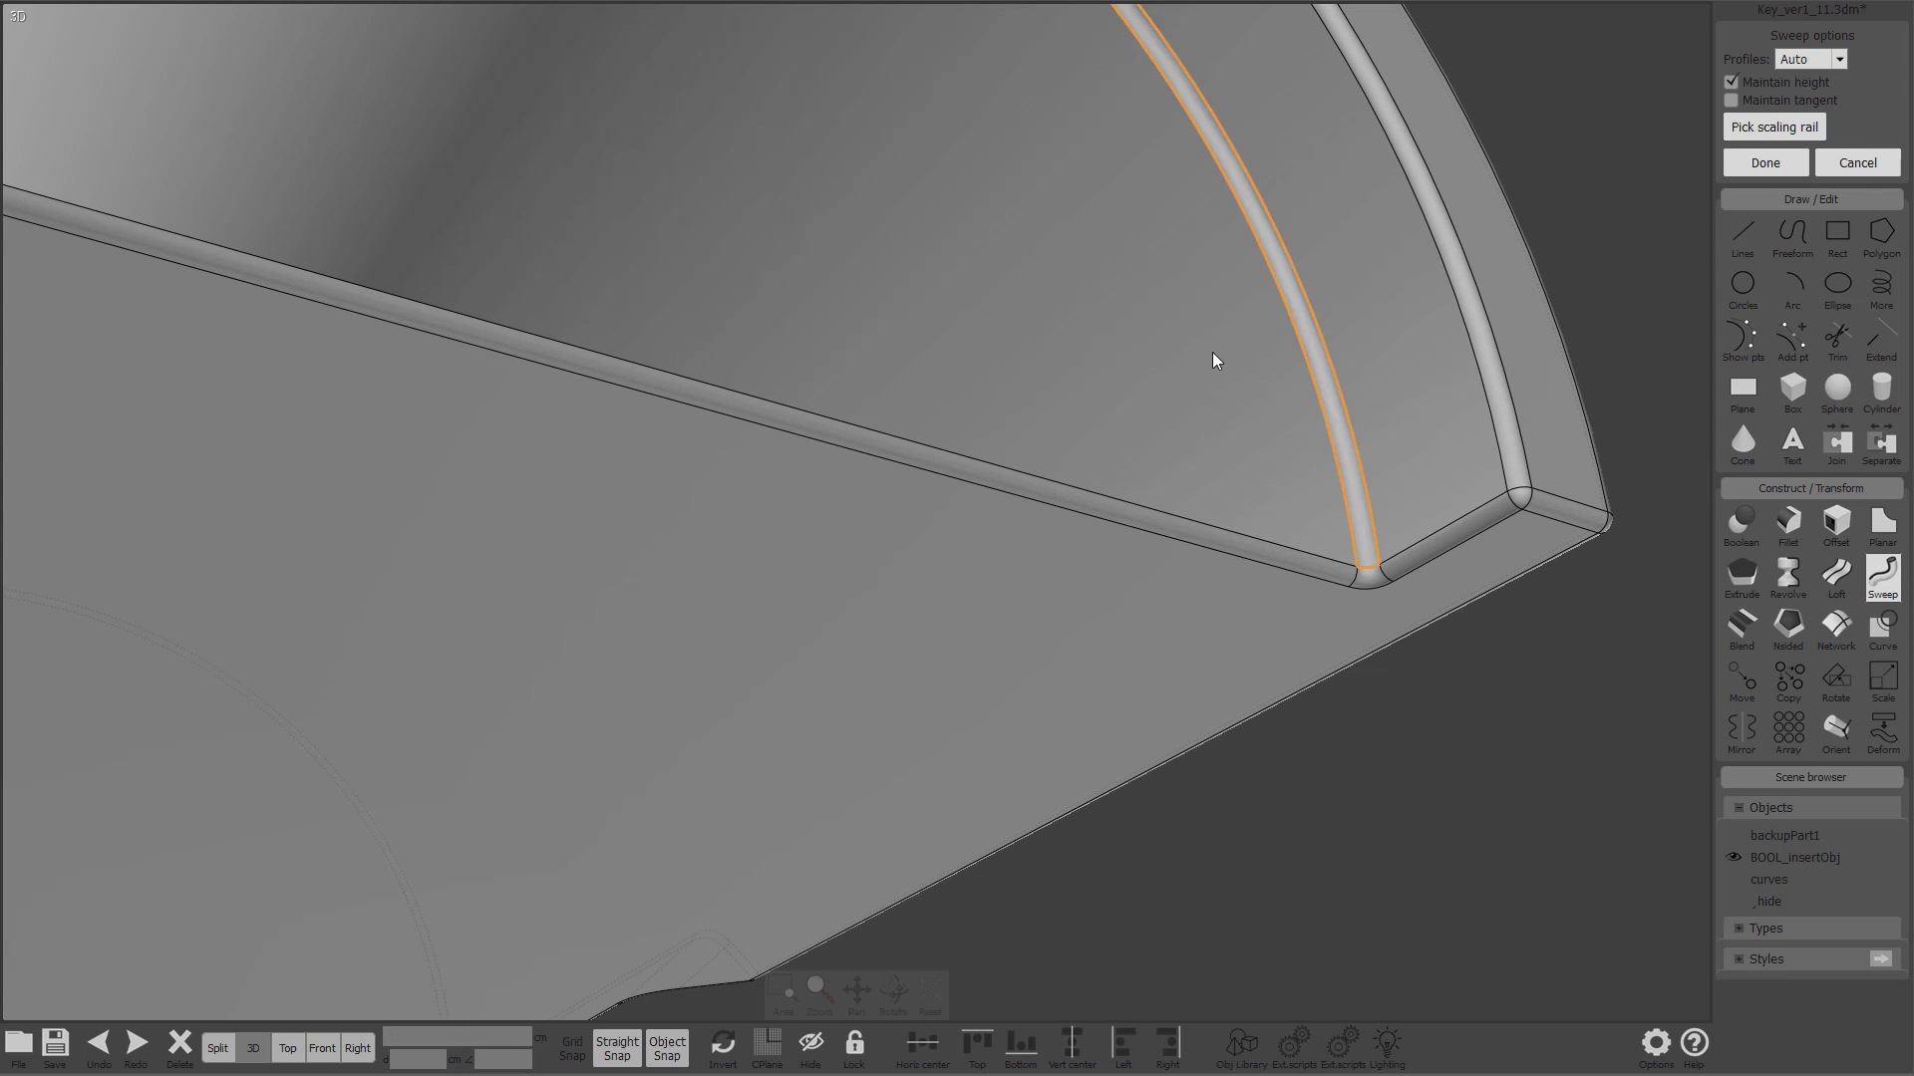
scroll(1212, 351, "down", 5)
right_click_drag(1194, 369, 1012, 438)
scroll(662, 256, "up", 5)
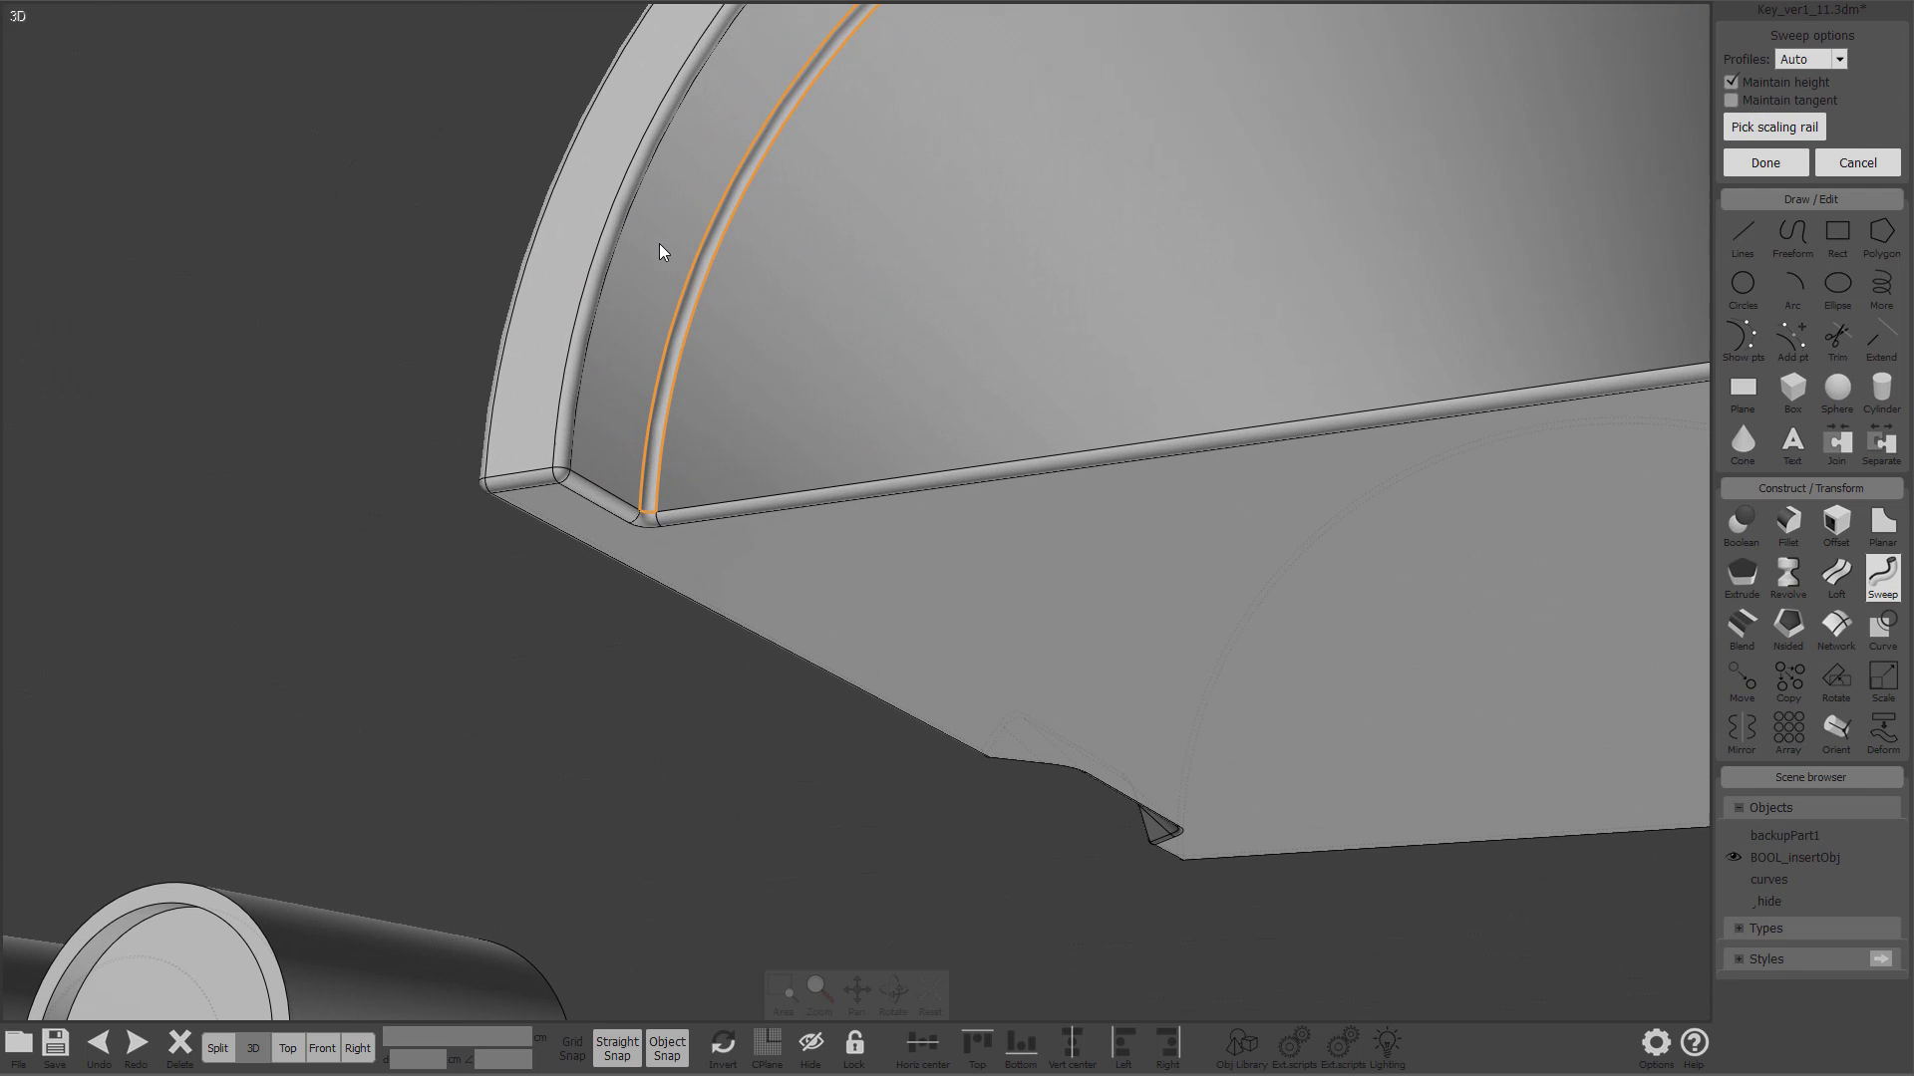
right_click(887, 342)
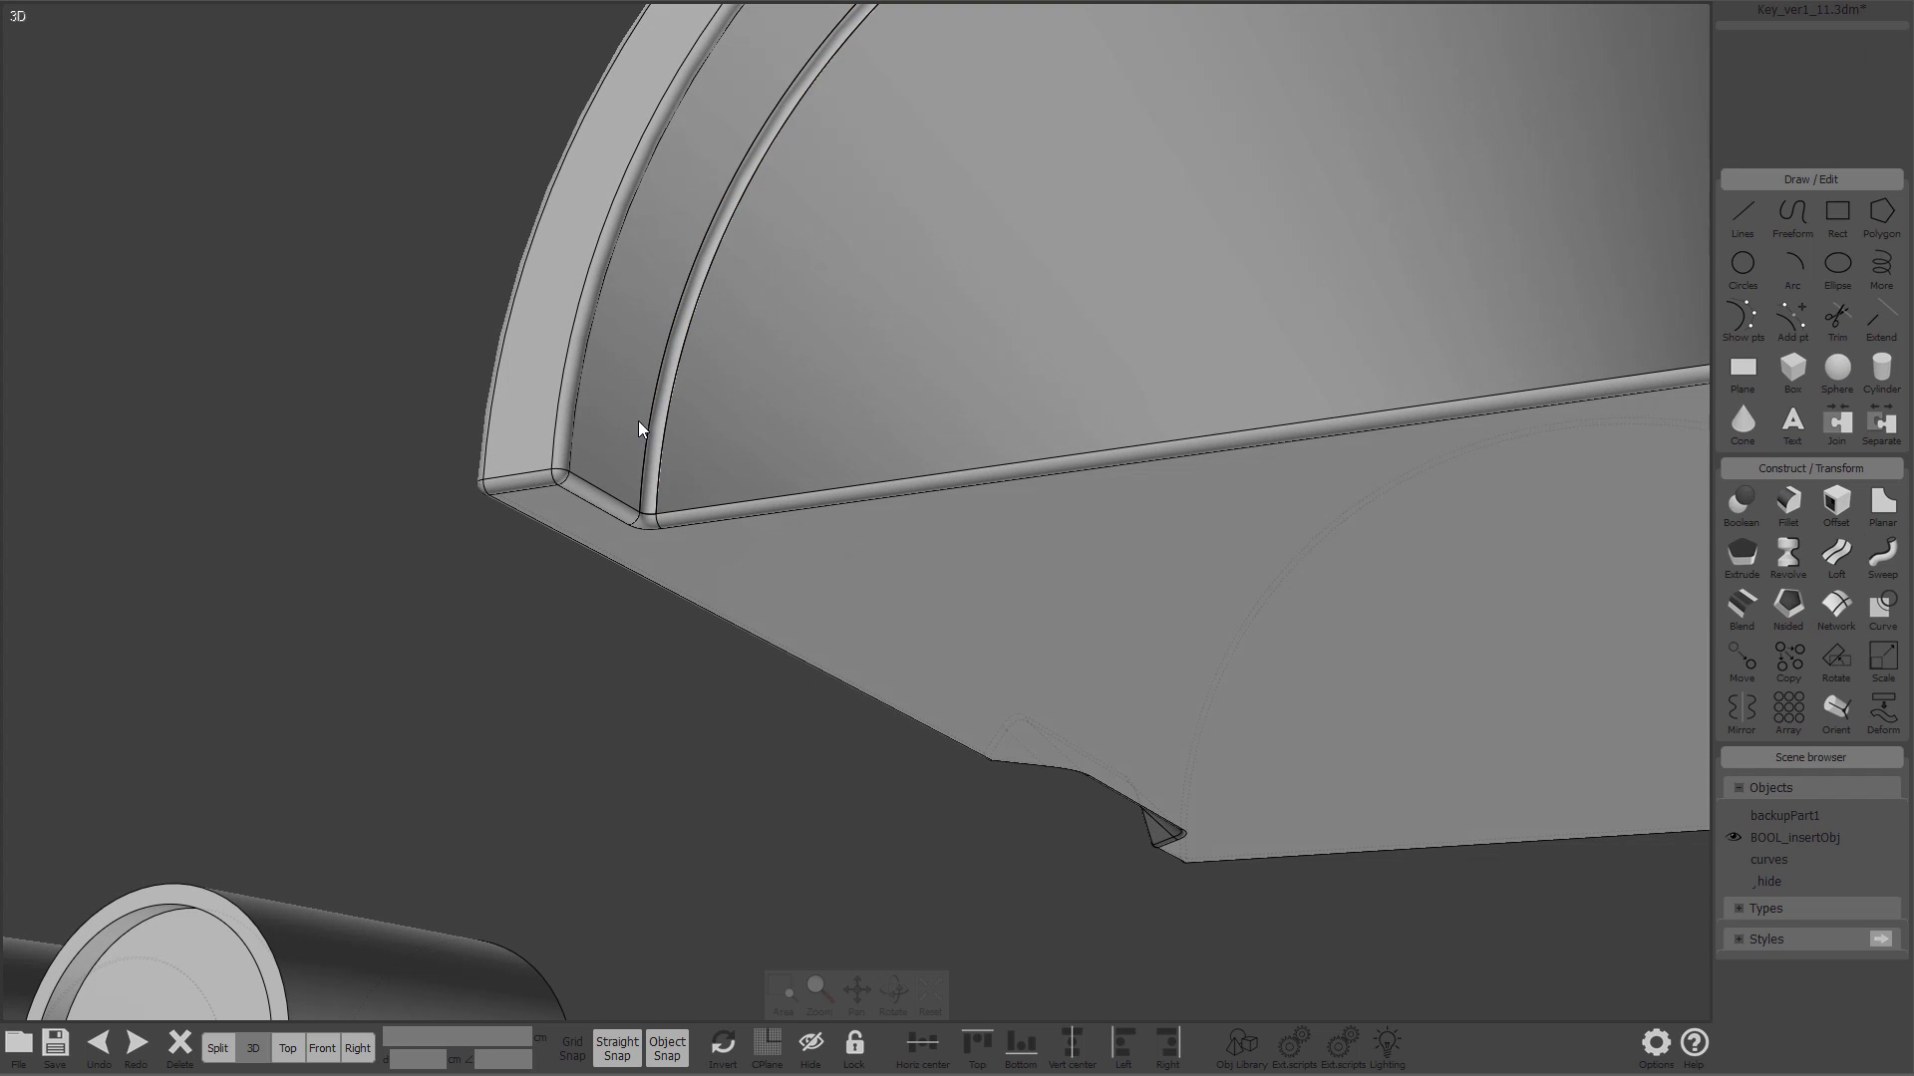
Step: Close the opening inside the new fillet strip with a planar surface bounded by the inner arch and the straight bottom edge
left_click(657, 424)
left_click(670, 435)
scroll(697, 436, "down", 4)
right_click_drag(698, 437, 496, 622)
left_click(499, 627)
scroll(644, 430, "up", 4)
left_click(643, 430)
left_click(642, 429)
left_click(630, 377)
scroll(630, 379, "down", 4)
right_click_drag(1003, 432, 1246, 339)
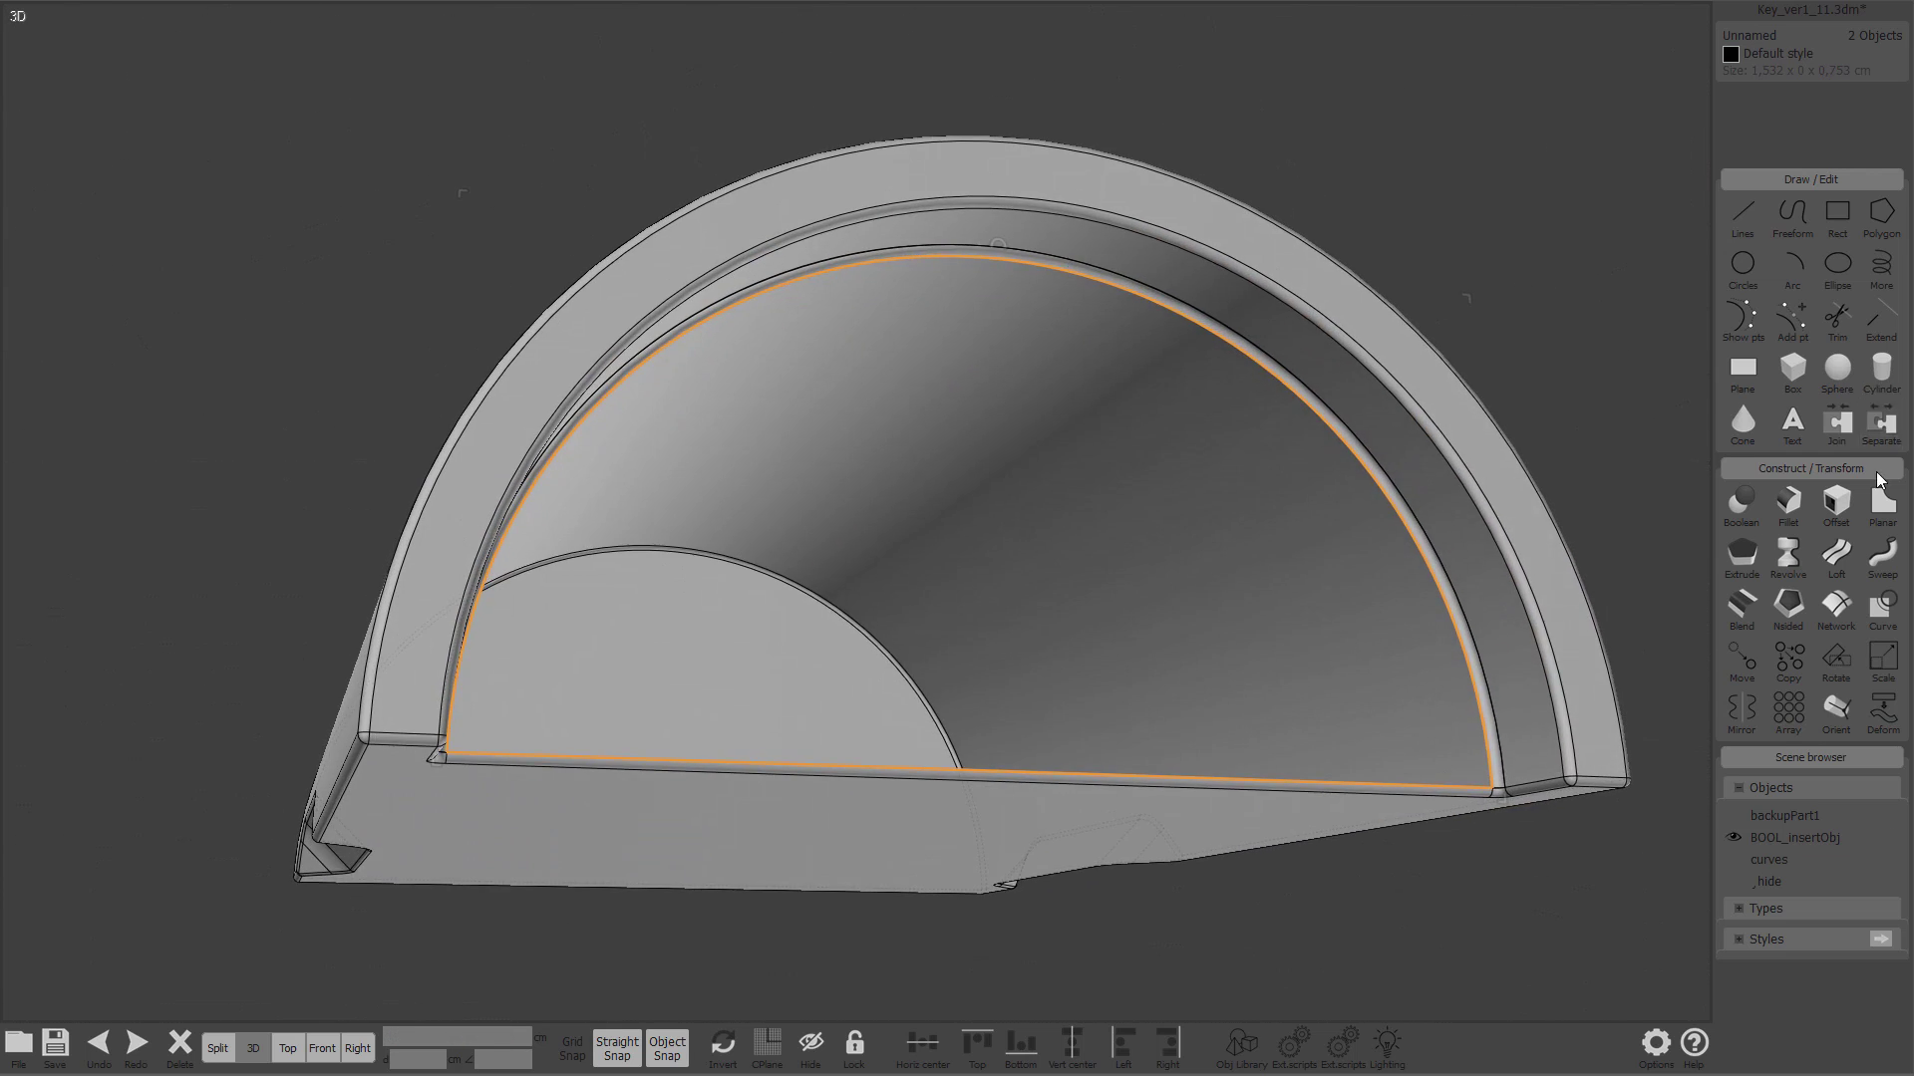
right_click_drag(1515, 438, 1311, 466)
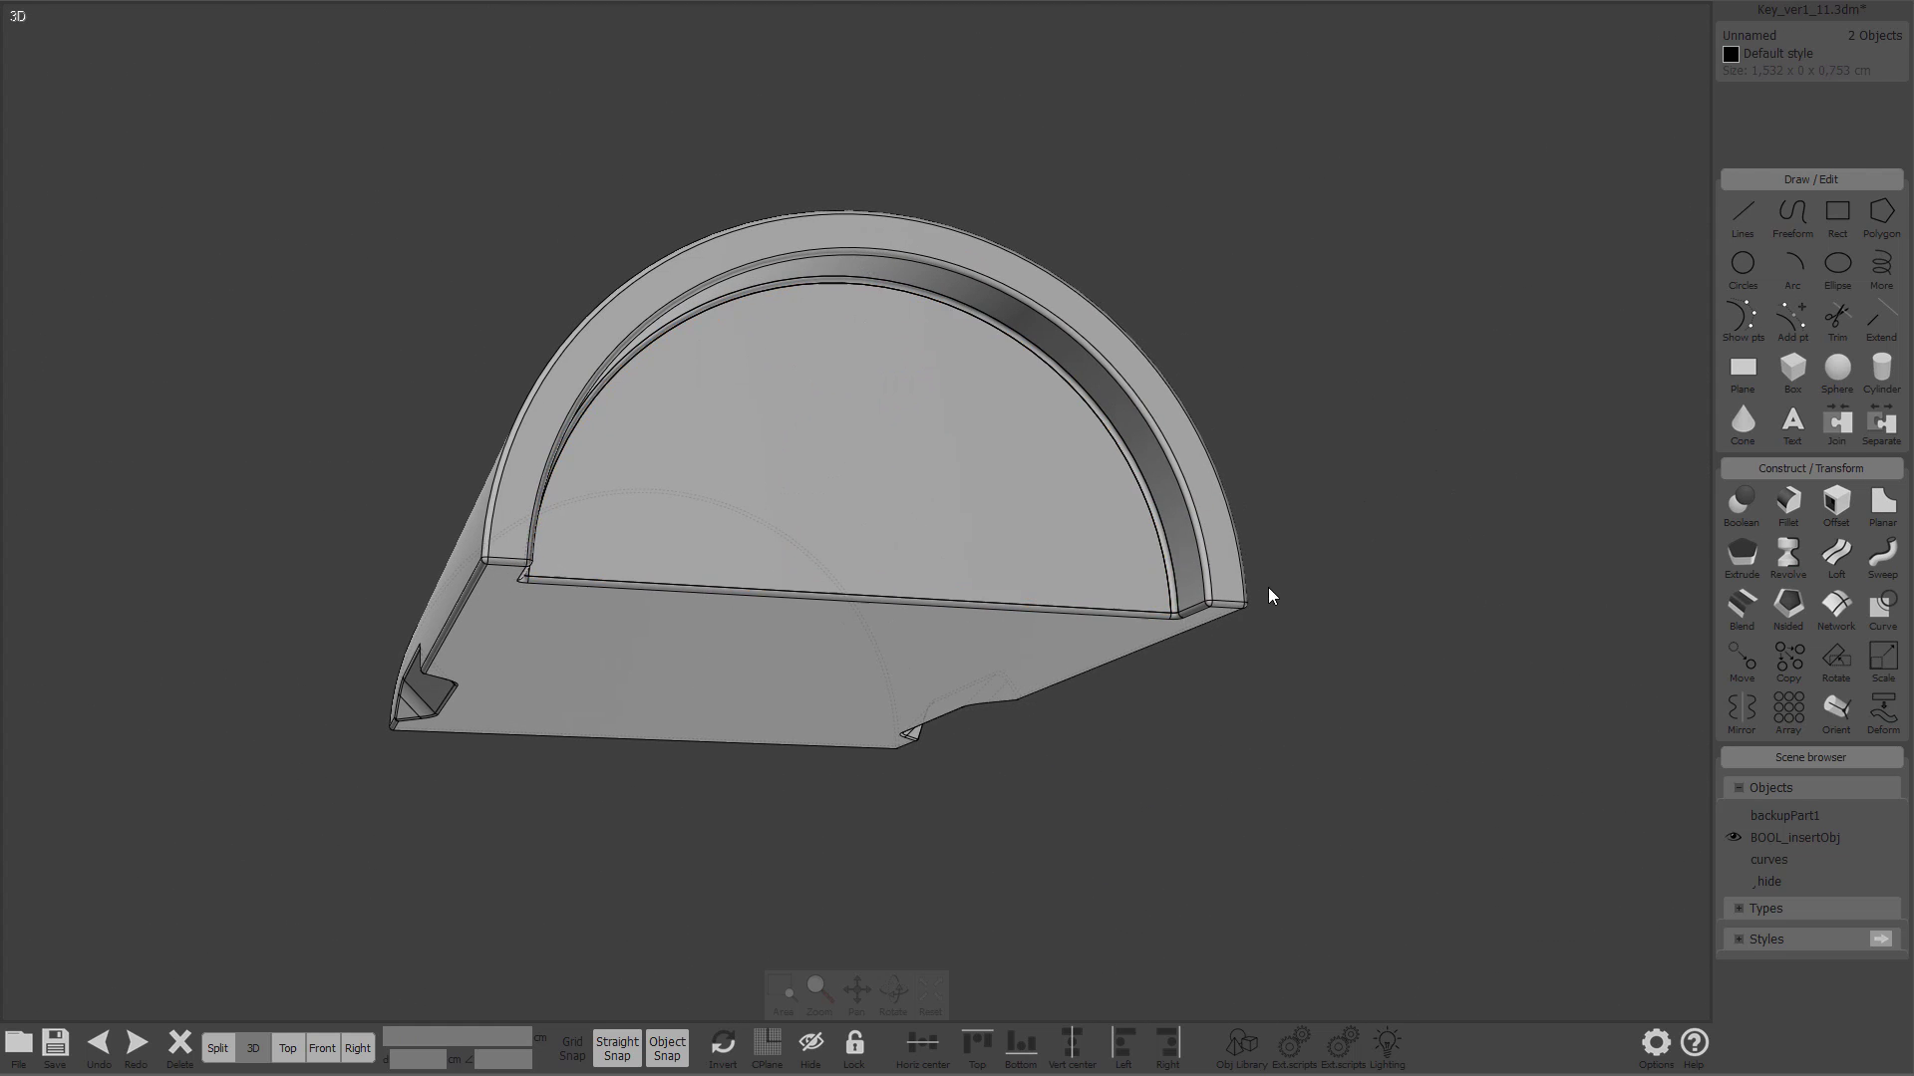
Step: Inspect the fillet strip, planar face and wall band at the rim corner, and check the insert shell's object type
scroll(1213, 422, "up", 6)
left_click(1096, 500)
left_click(1103, 494)
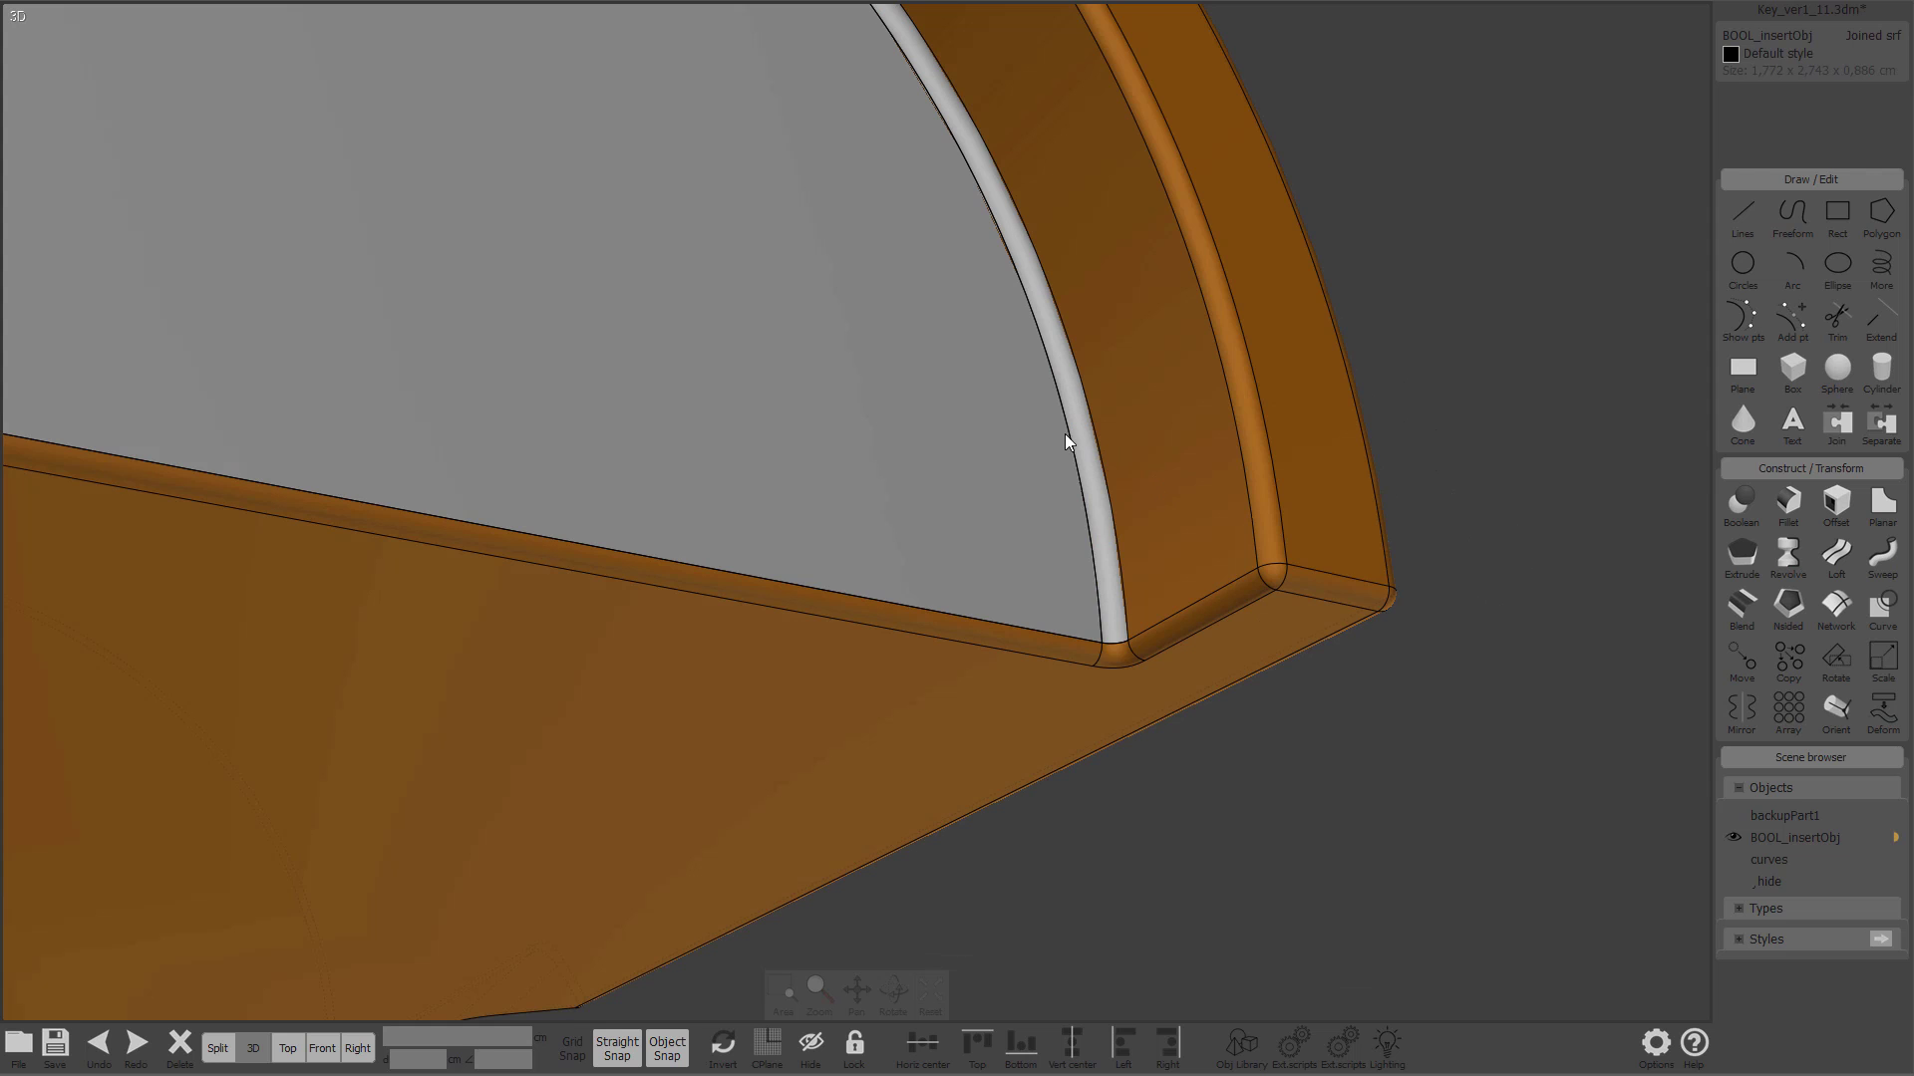
left_click(1483, 309)
scroll(1191, 368, "down", 5)
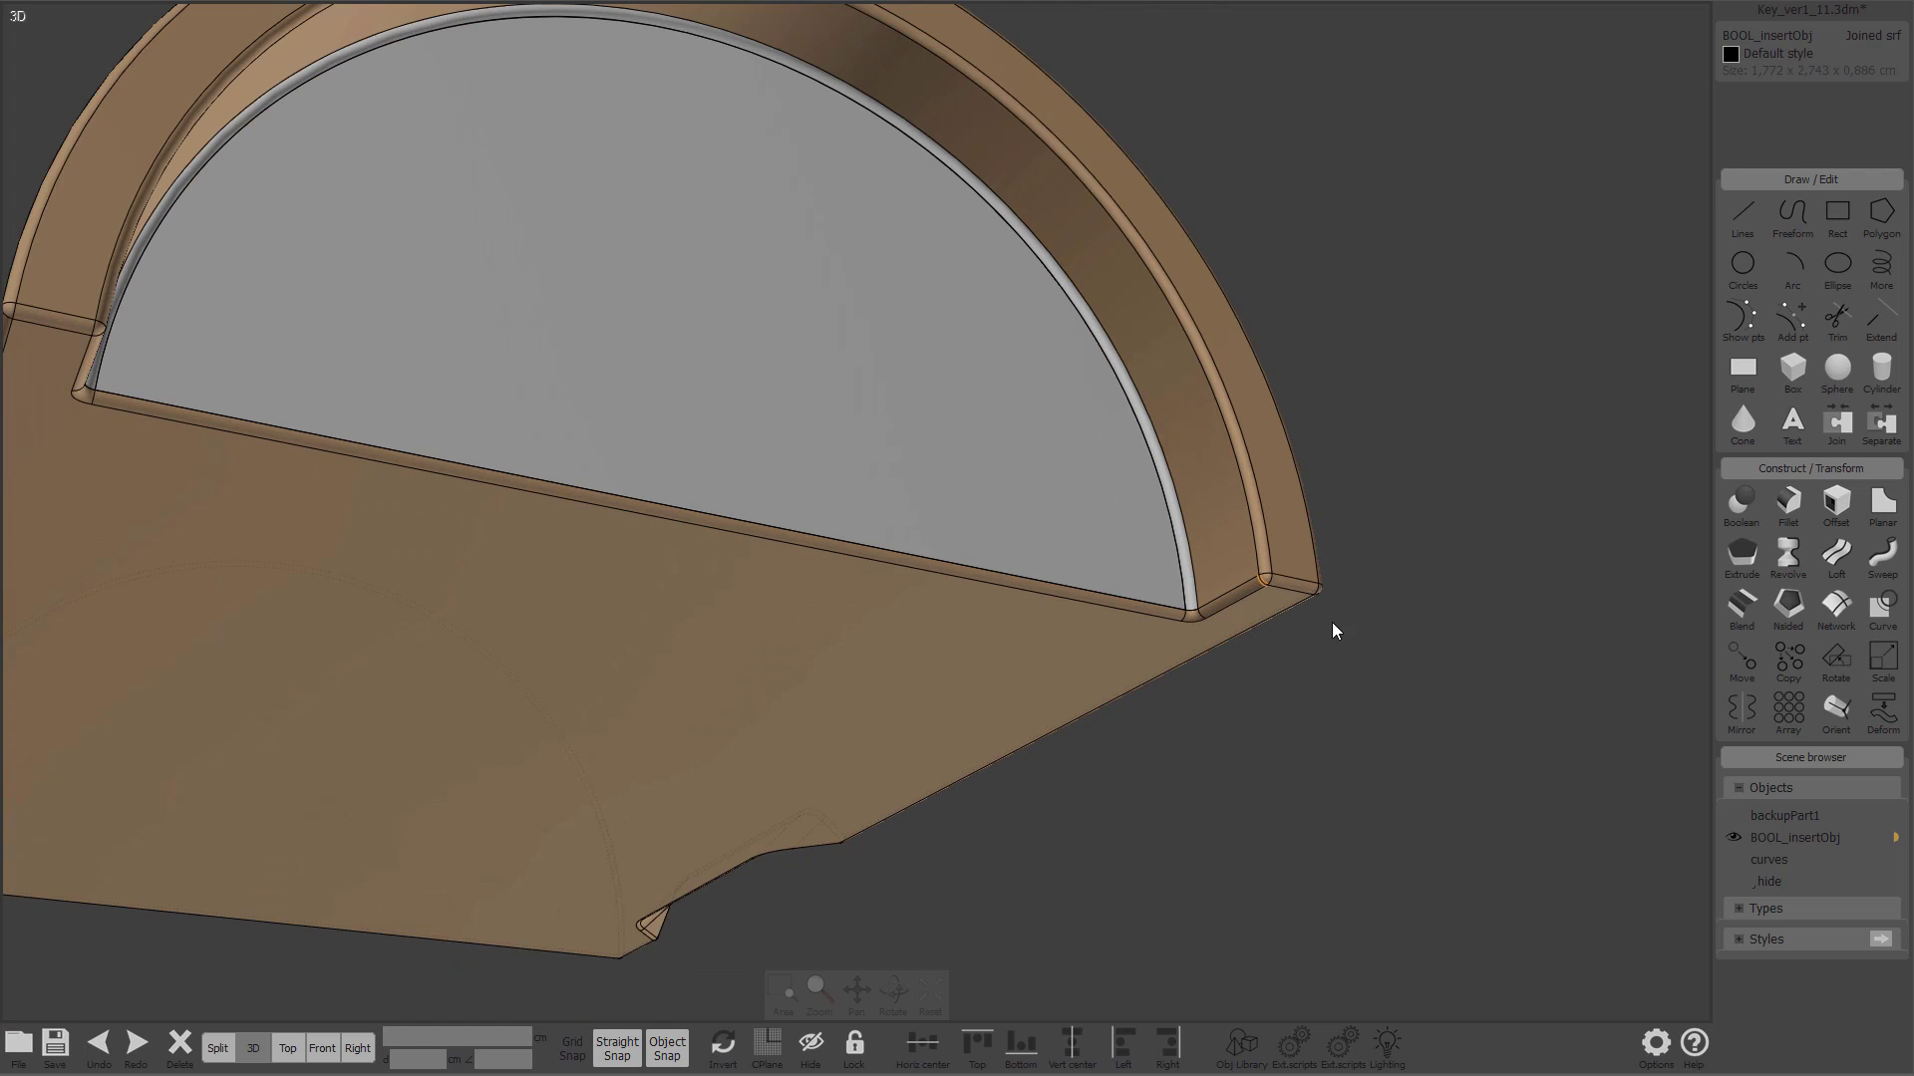
left_click(1260, 583)
right_click_drag(1389, 634, 1421, 576)
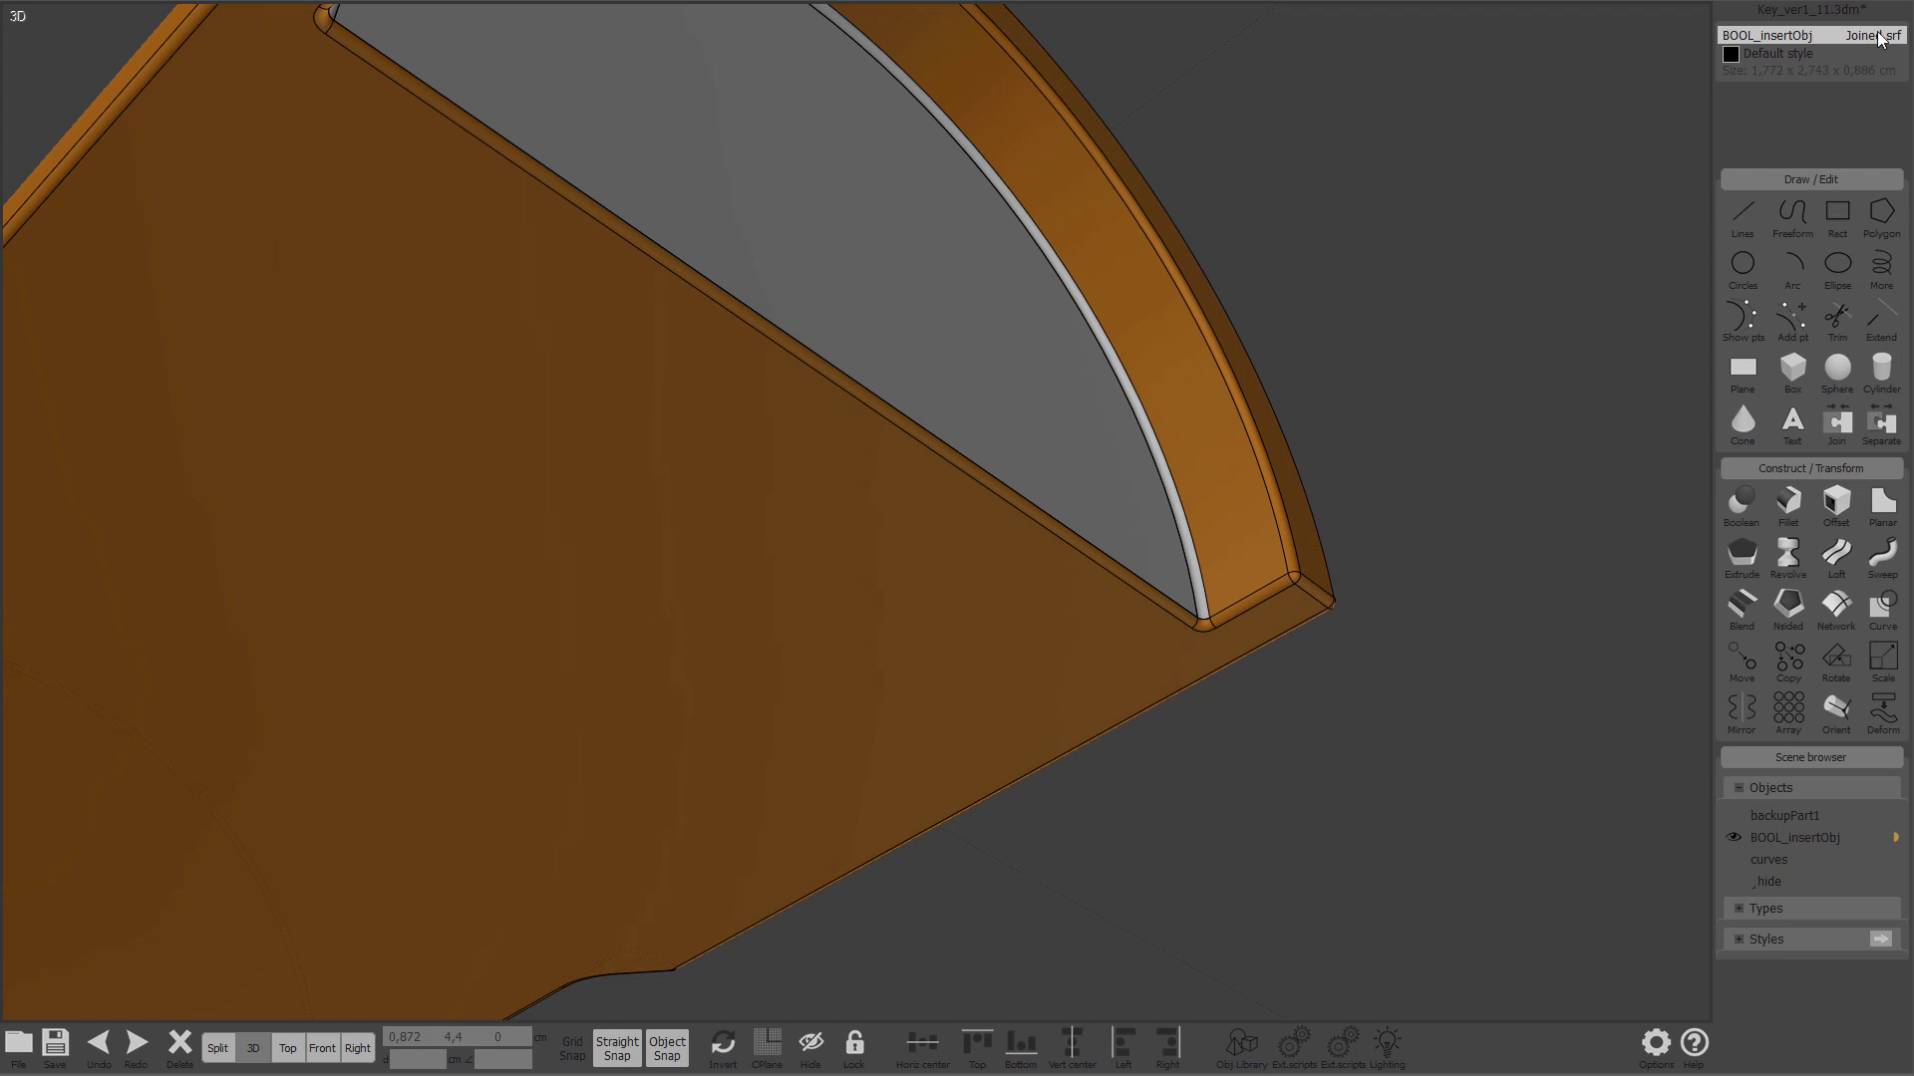
left_click(1391, 361)
scroll(1222, 402, "up", 5)
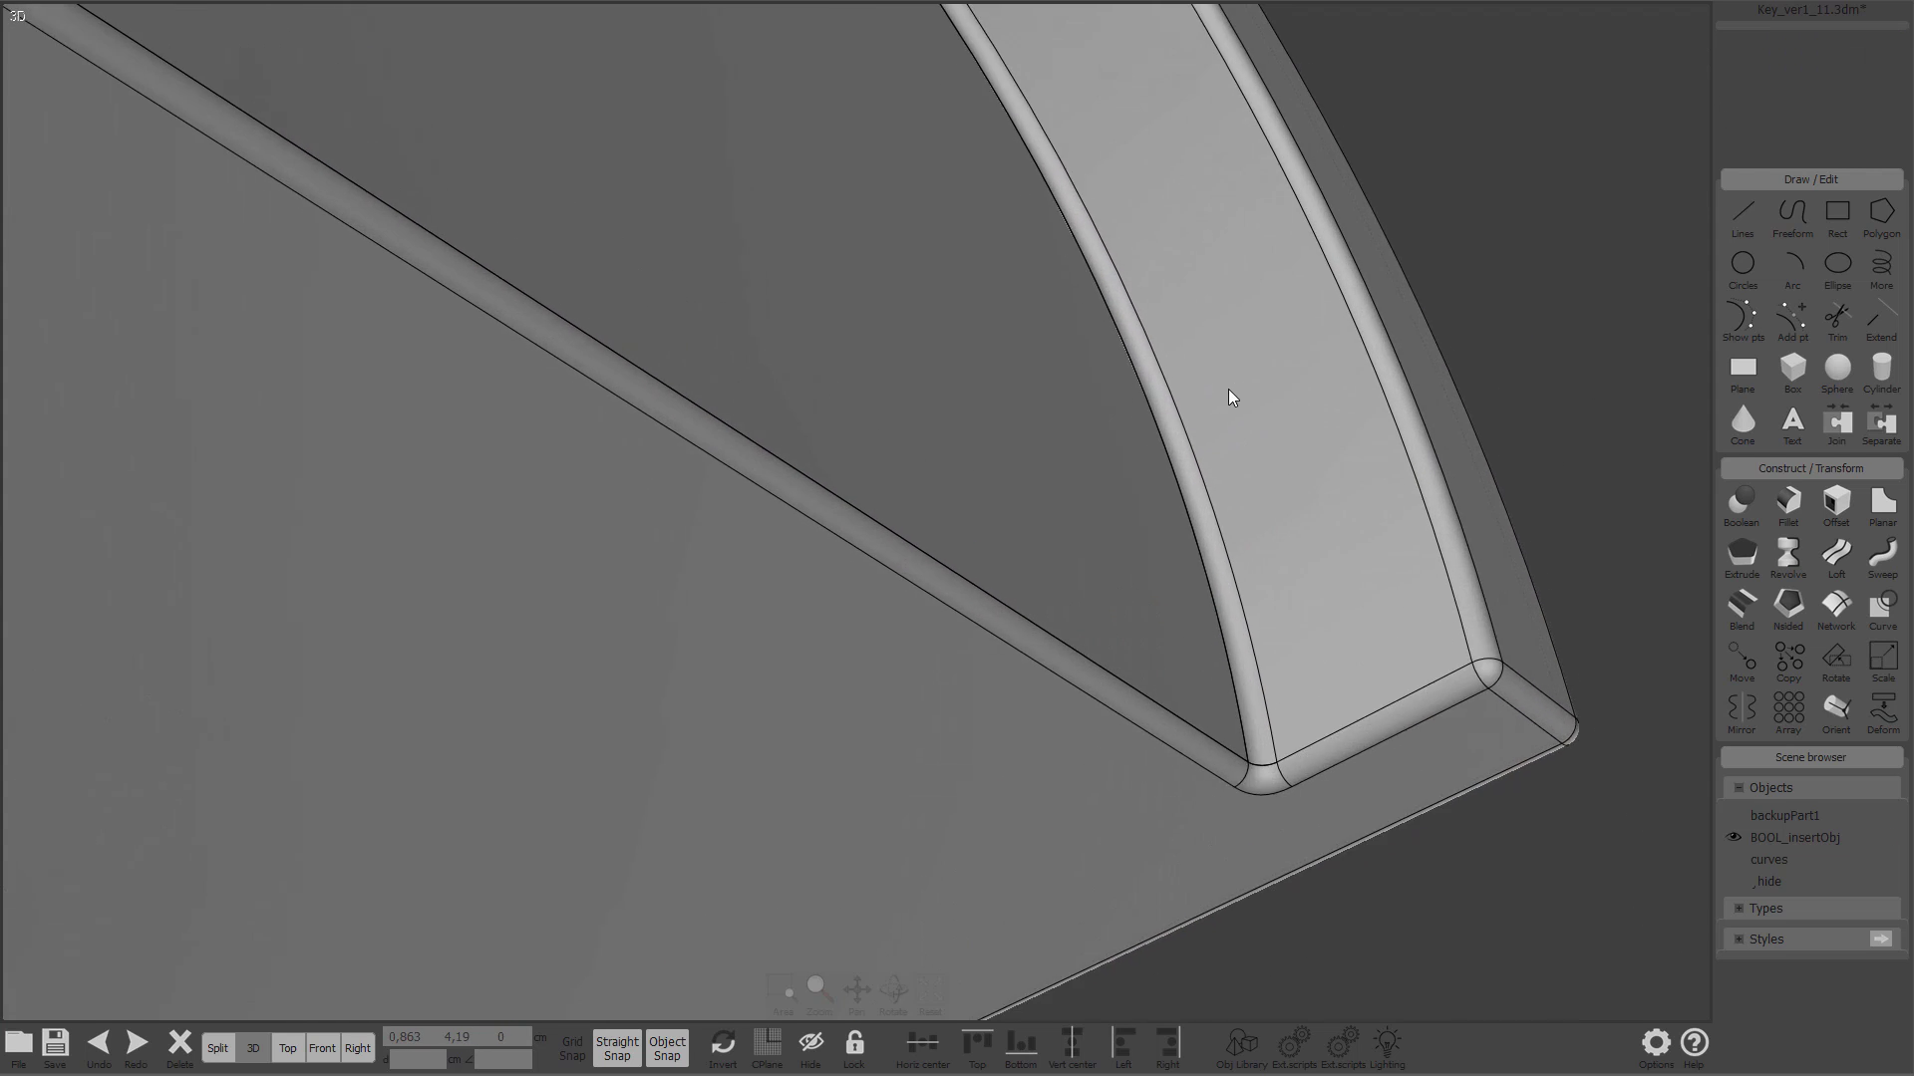
Step: Join the insert shell, the swept fillet strip and the planar face into one object, and check its type
left_click(1176, 560)
key("ctrl+a")
scroll(1456, 547, "down", 5)
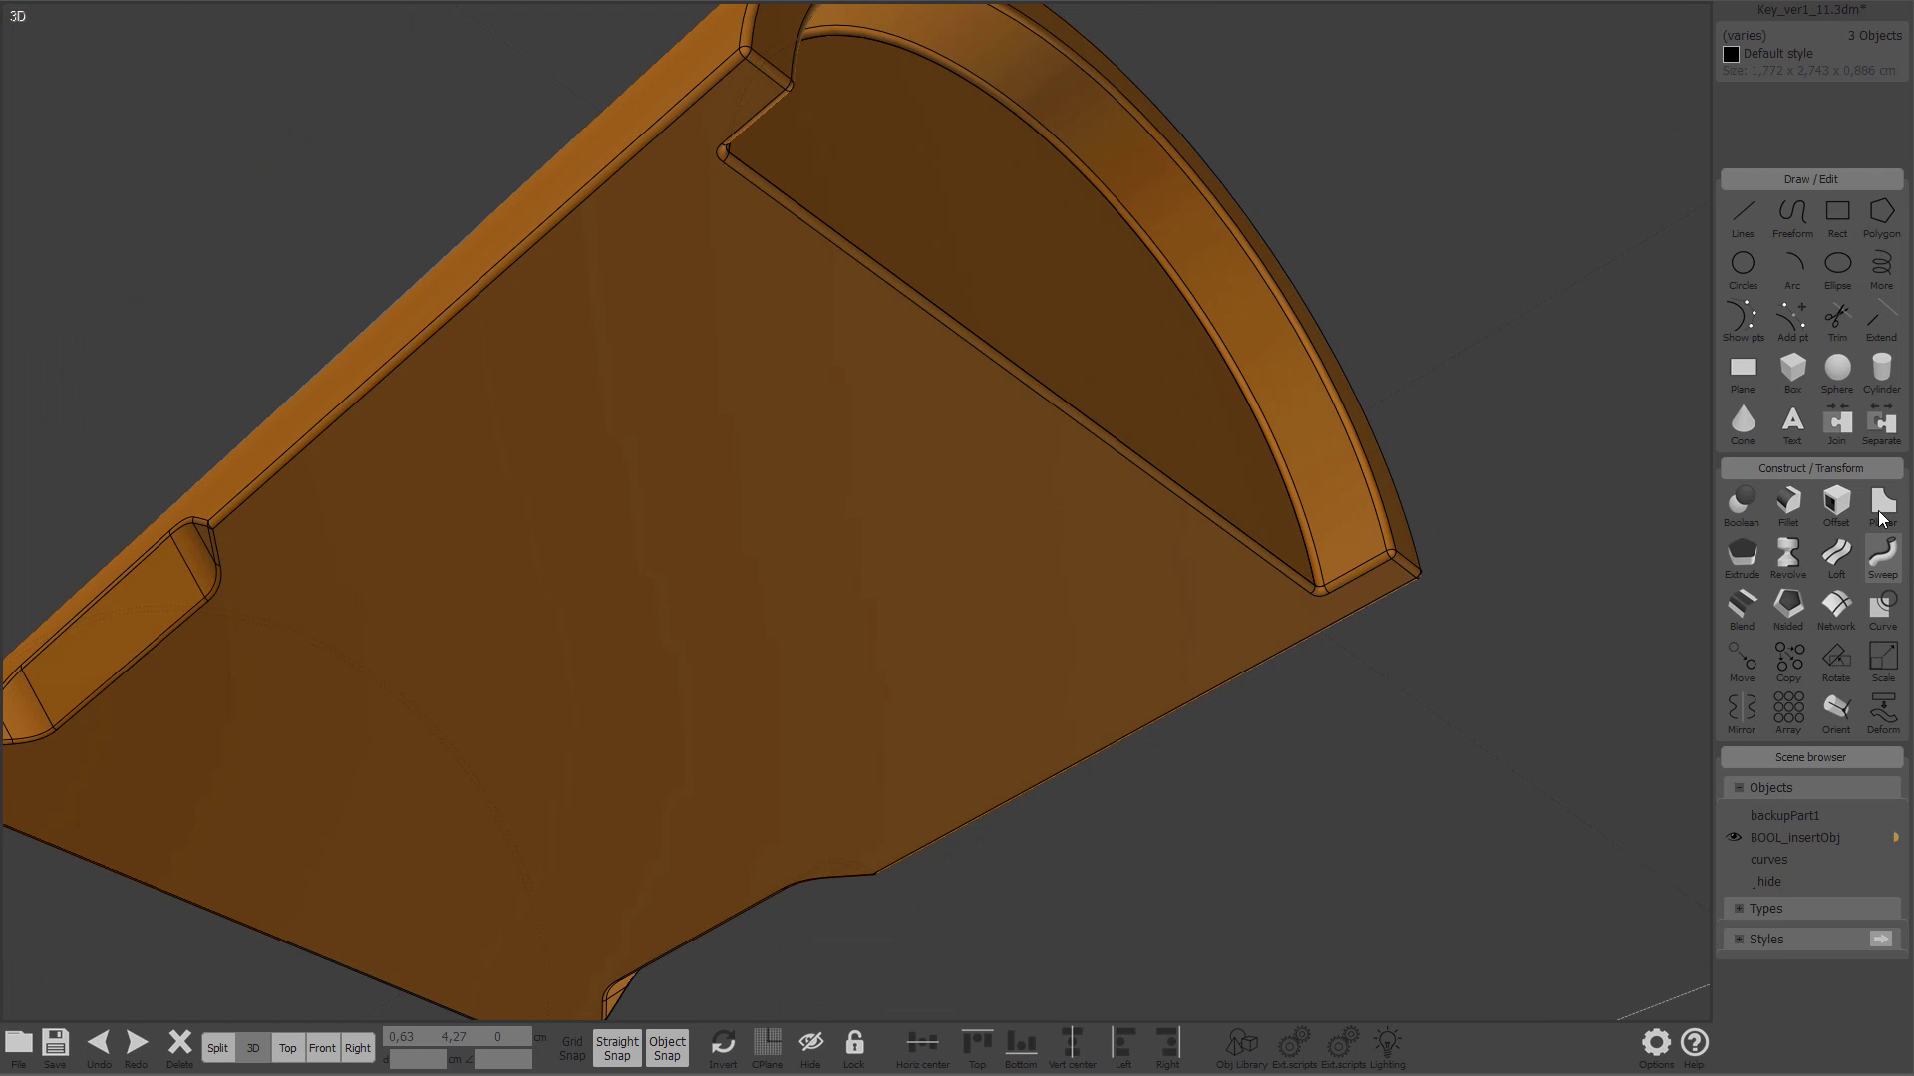
left_click(1837, 427)
left_click(1487, 319)
left_click(1293, 489)
right_click_drag(1467, 452, 1836, 112)
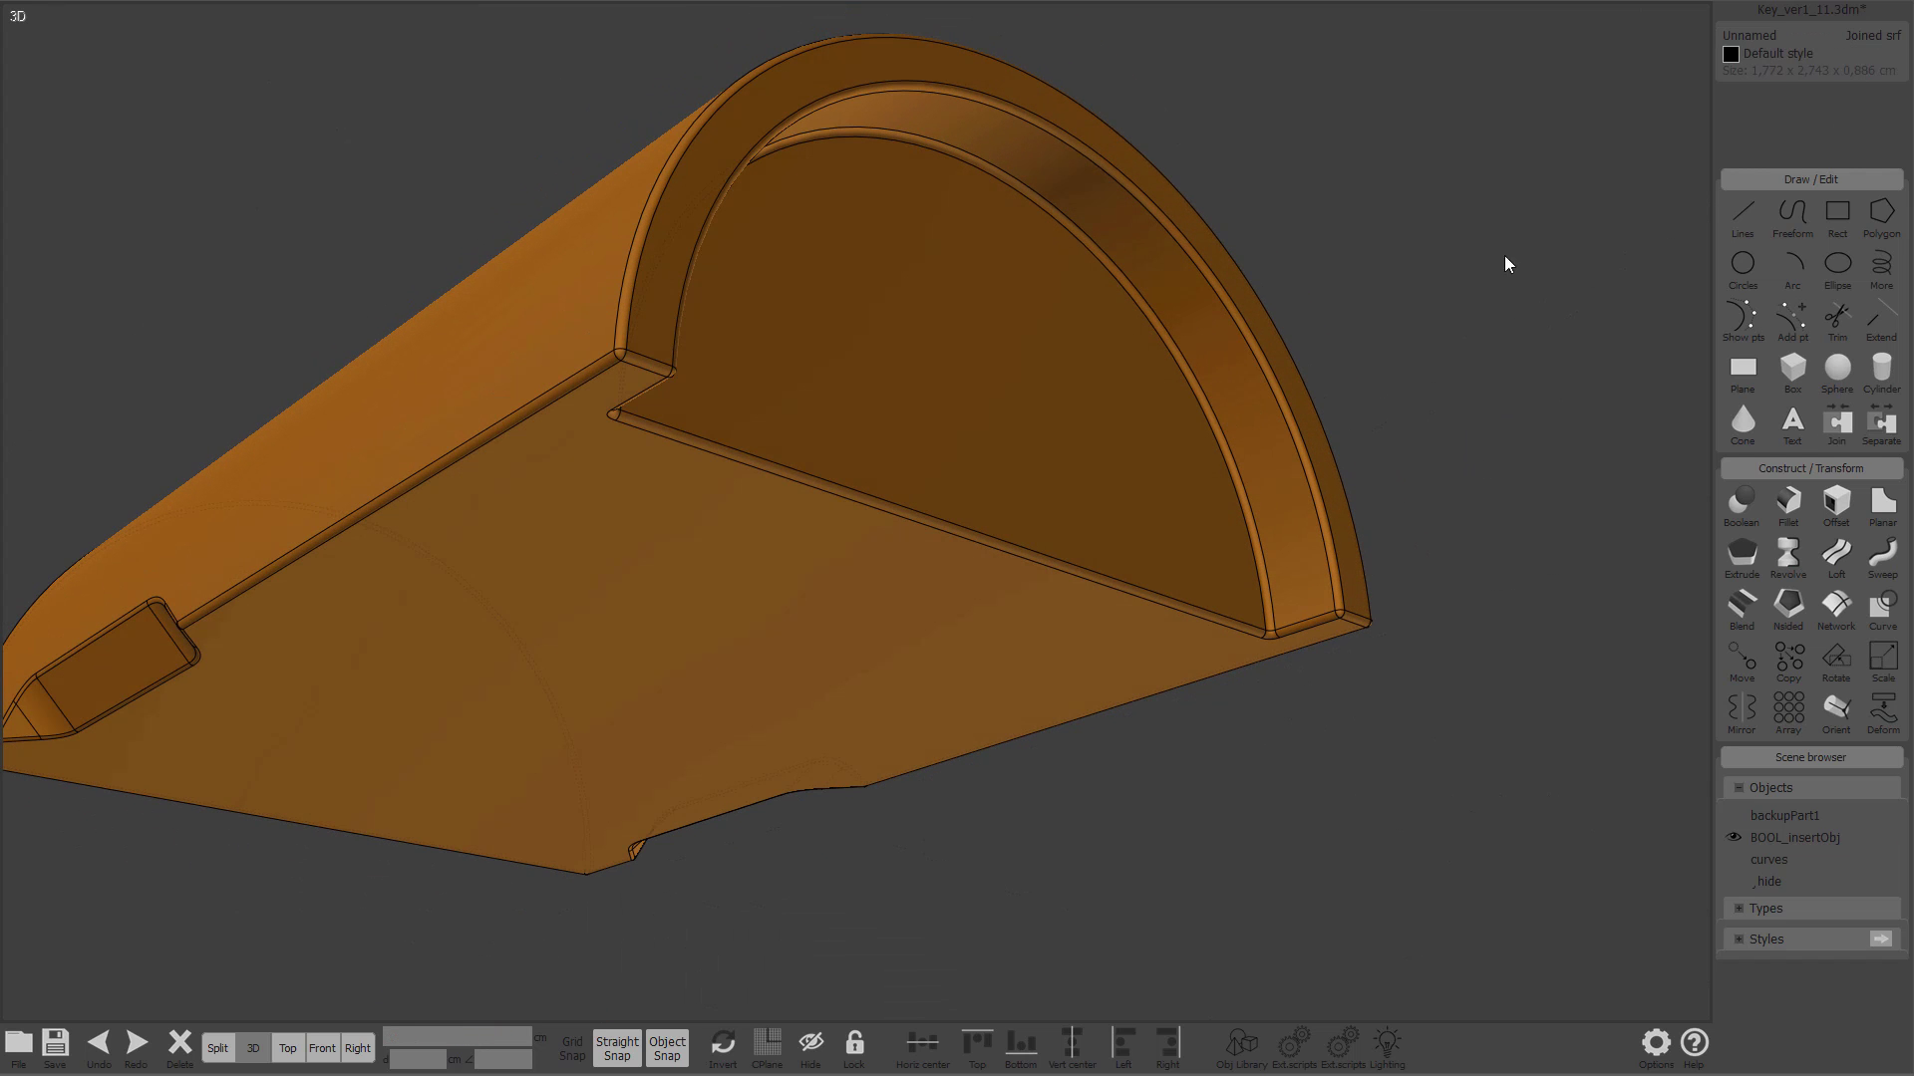
Step: Rebuild the inner wall band by sweeping its two short bottom edges along the two bordering arch edges
right_click_drag(1426, 308, 1154, 355)
scroll(1334, 666, "up", 10)
left_click(1333, 665)
right_click_drag(1334, 666, 1700, 423)
left_click(747, 554, "shift")
right_click_drag(1447, 355, 1534, 457)
left_click(1414, 559)
left_click(1319, 559)
right_click_drag(1431, 238, 1132, 362)
right_click(1131, 359)
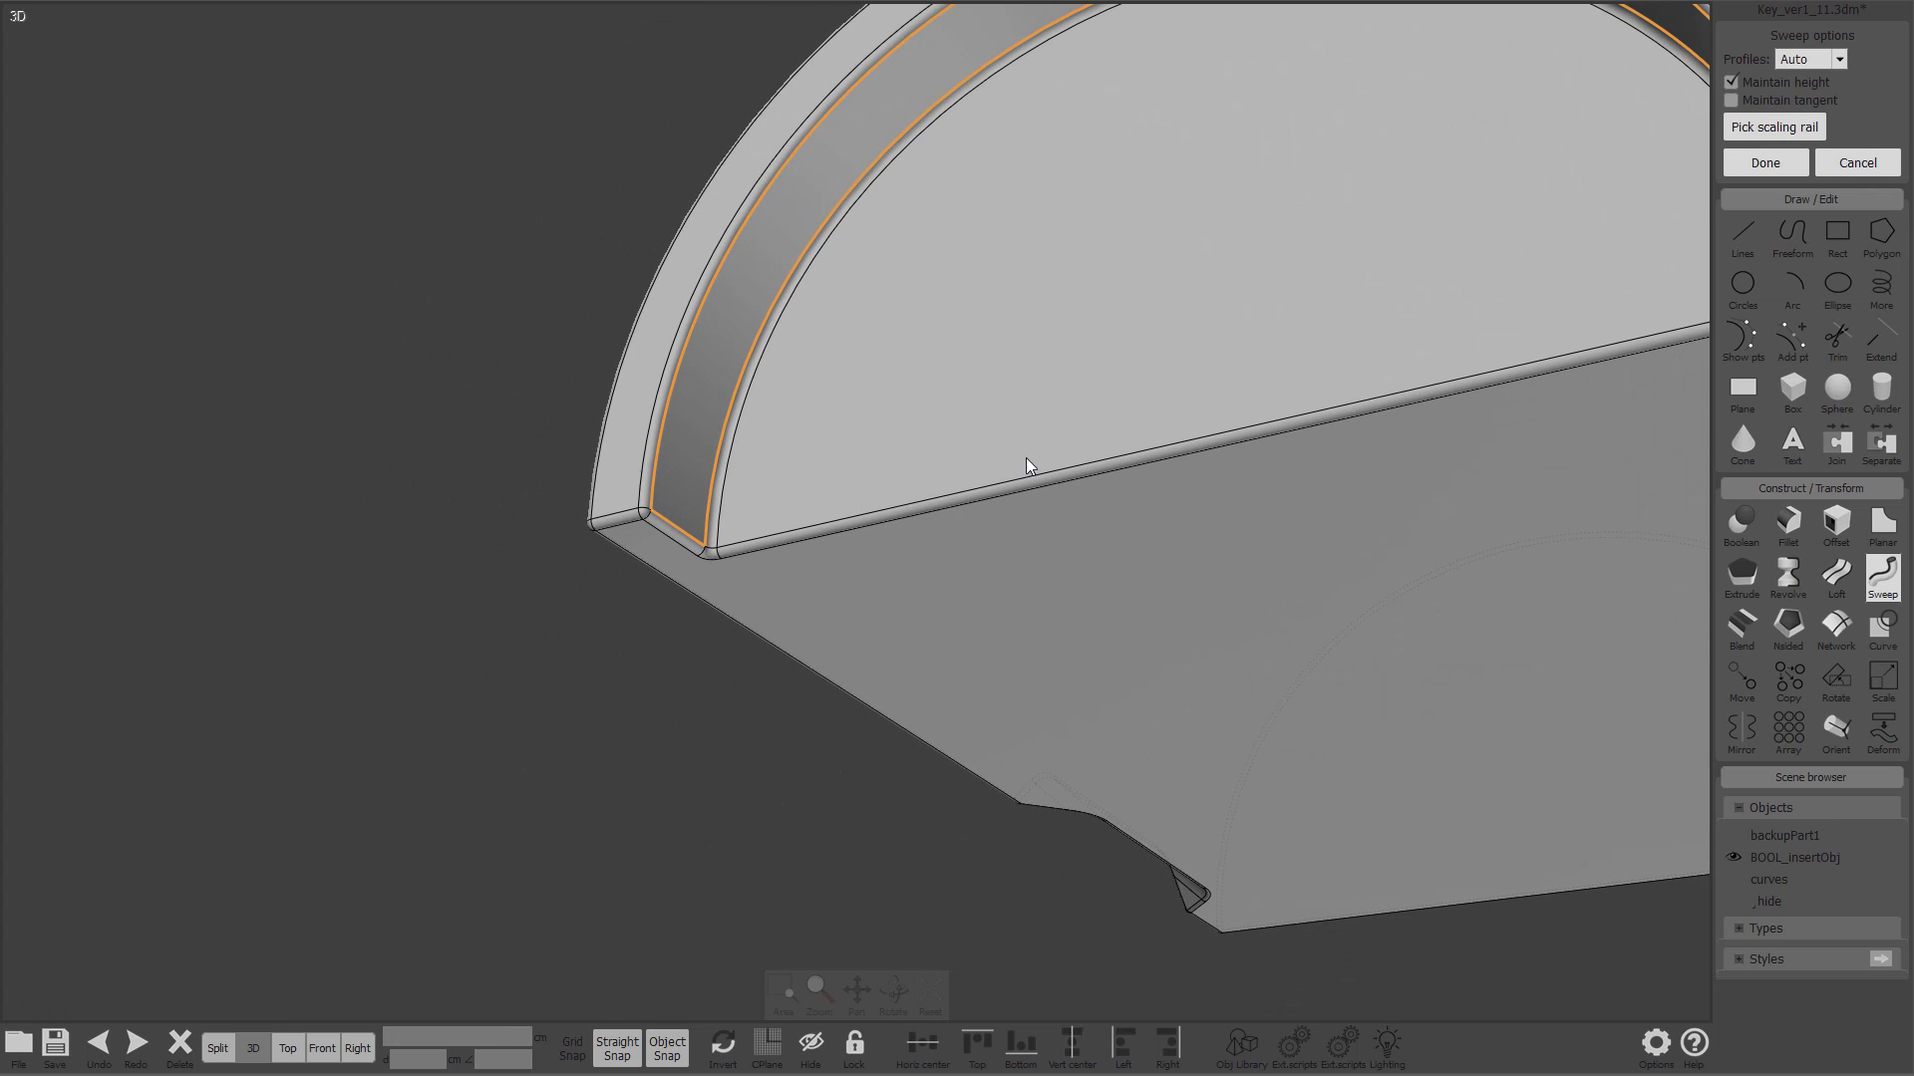
right_click(990, 539)
Step: Join the rebuilt wall band with the rest of the insert surfaces
right_click_drag(990, 538, 990, 427)
right_click_drag(619, 602, 684, 781)
left_click_drag(683, 780, 558, 418)
right_click_drag(559, 418, 738, 535)
key("Escape")
key("ctrl+j")
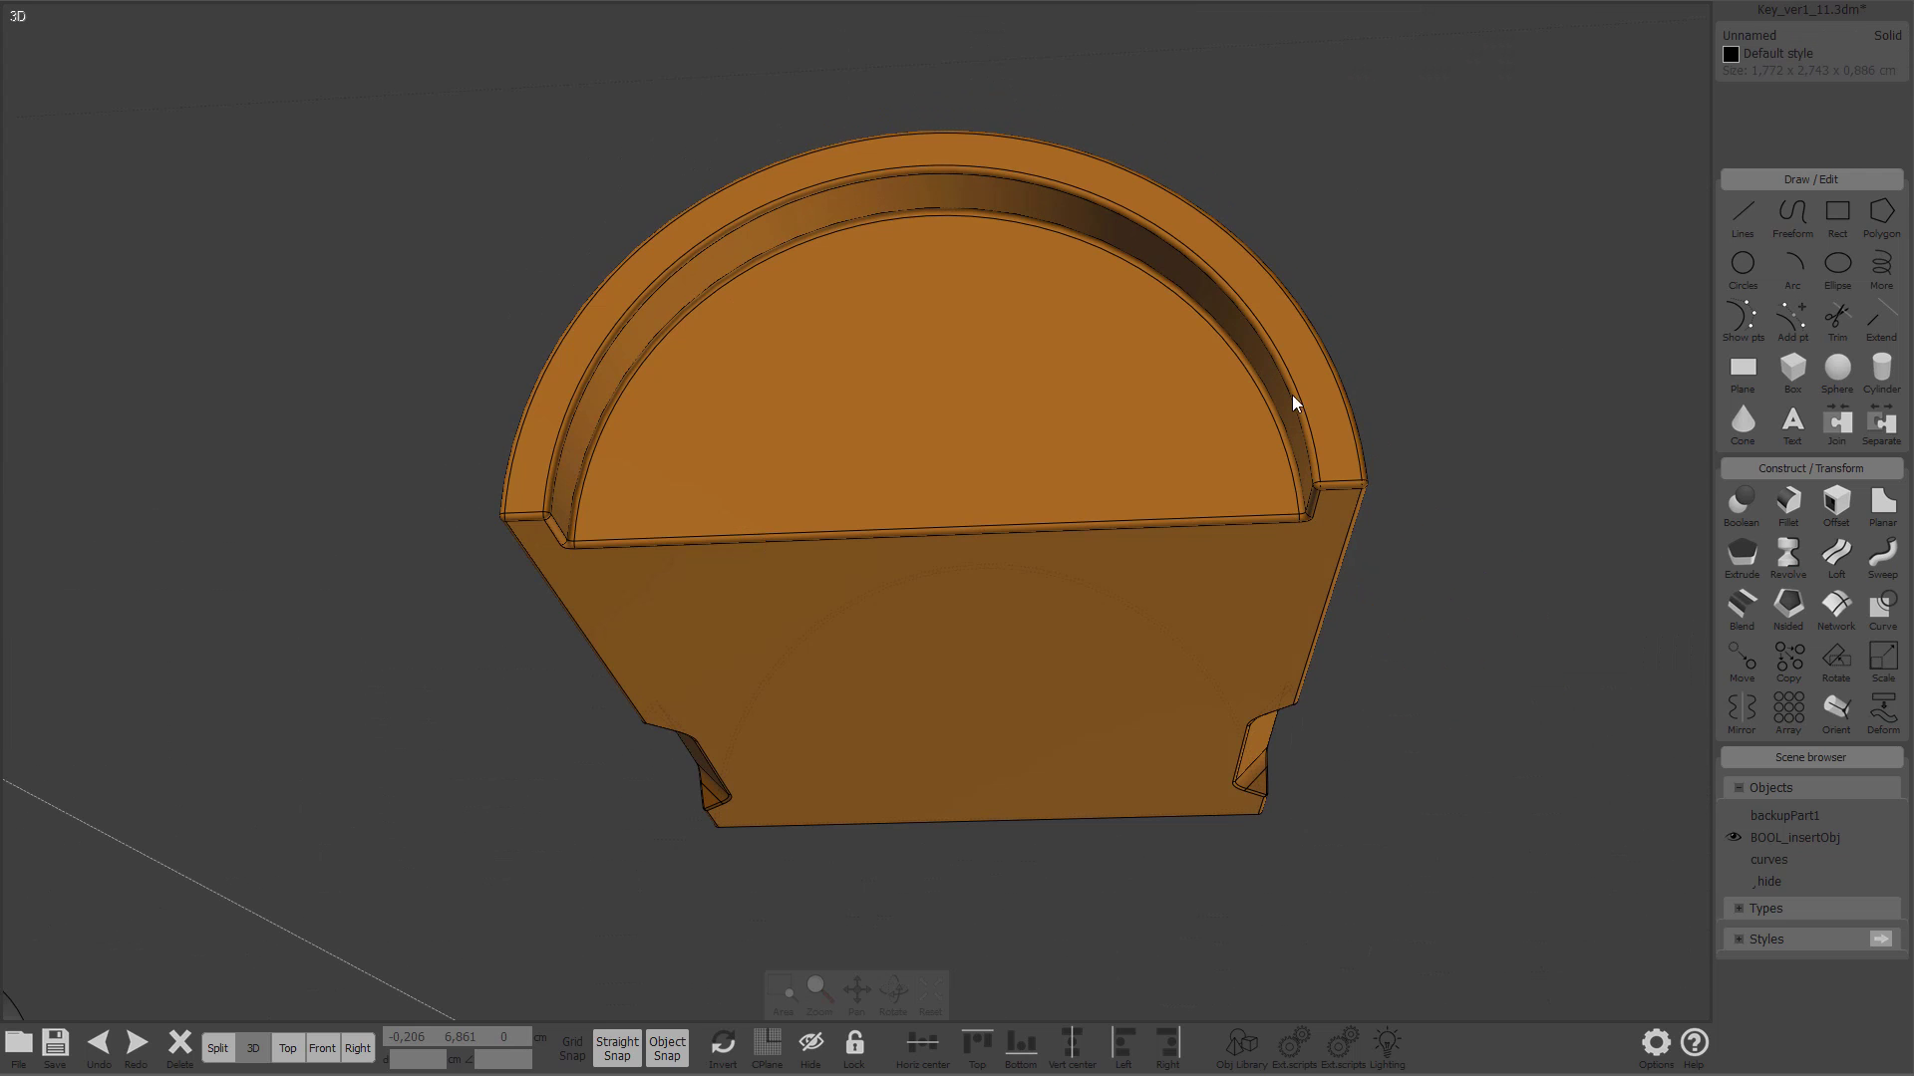
Step: Check the joined insert's object type and examine its rim corner up close
left_click(1489, 220)
right_click_drag(1489, 220, 1451, 308)
left_click(1247, 615)
scroll(1247, 615, "up", 3)
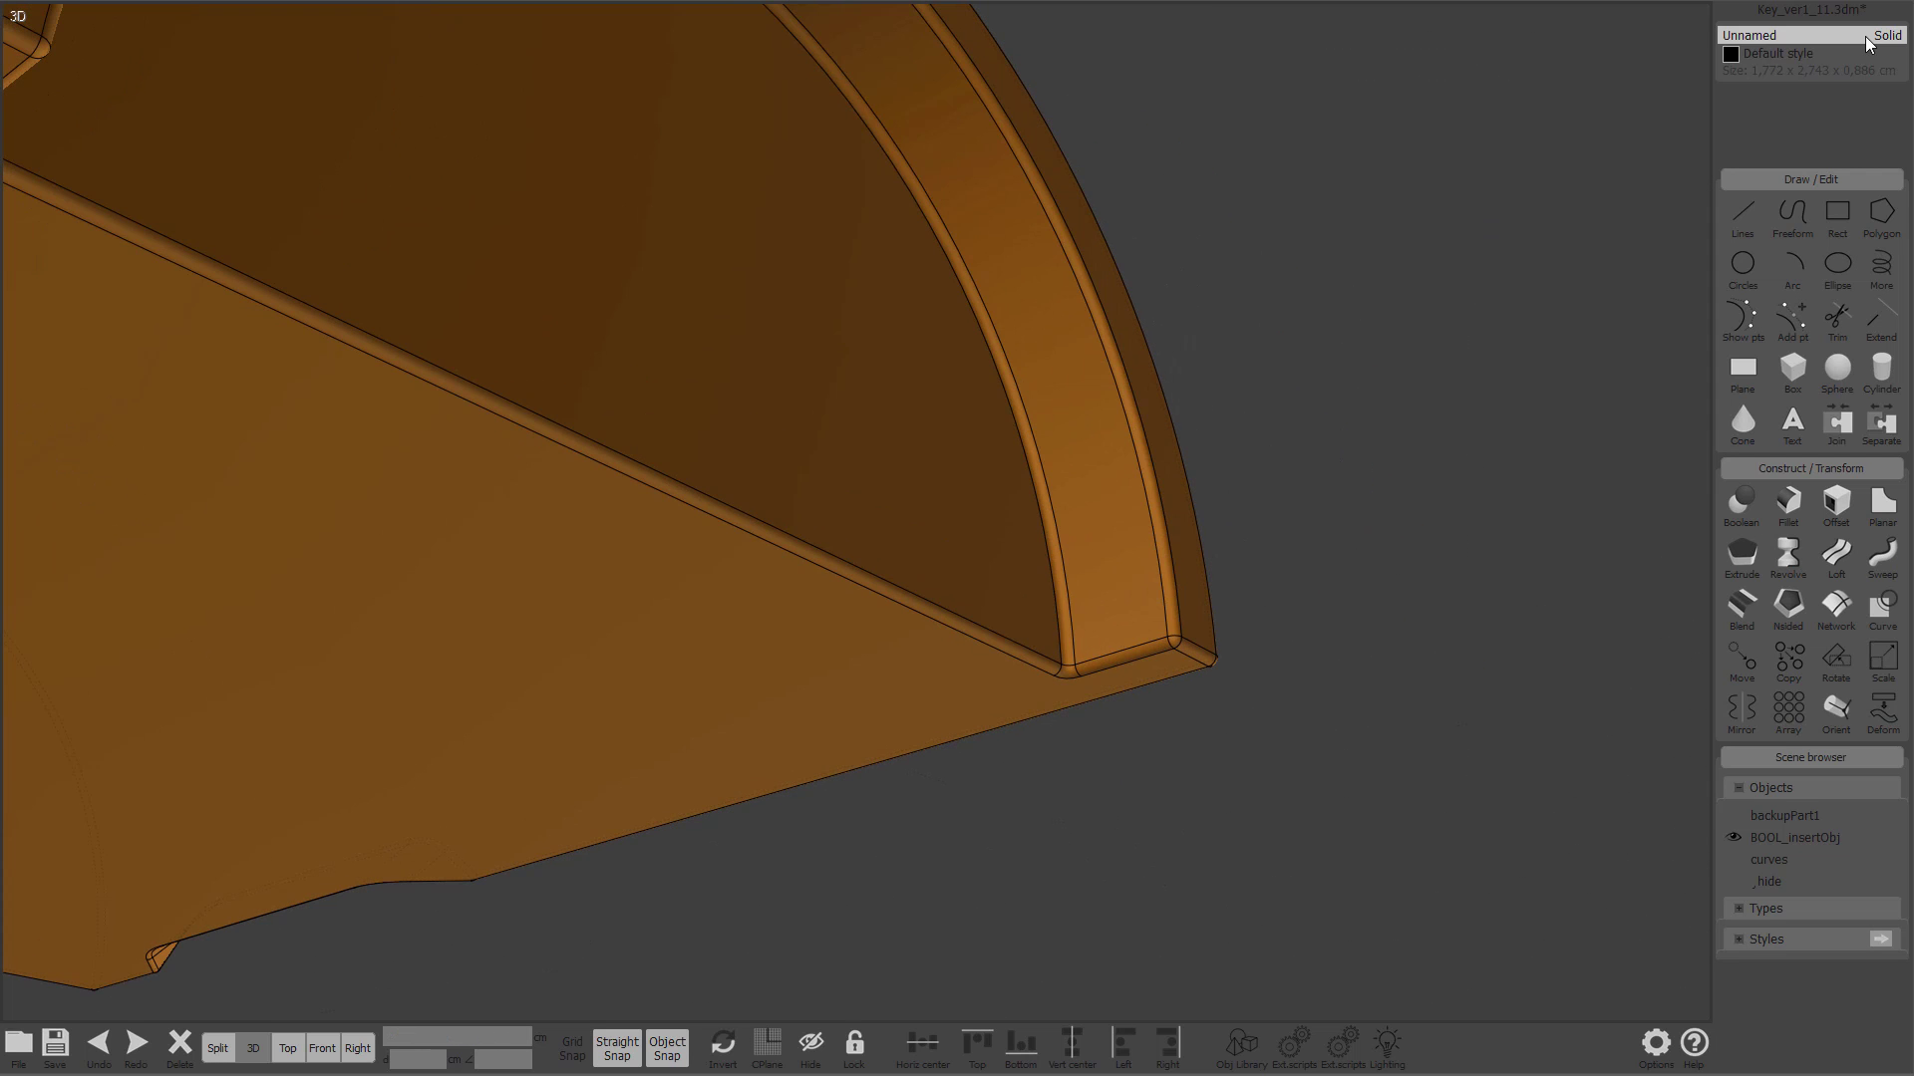
key("Escape")
scroll(1102, 471, "down", 5)
mouse_move(1102, 470)
right_mouse_down()
mouse_move(1258, 451)
mouse_move(1130, 451)
right_mouse_up()
left_click(1130, 450)
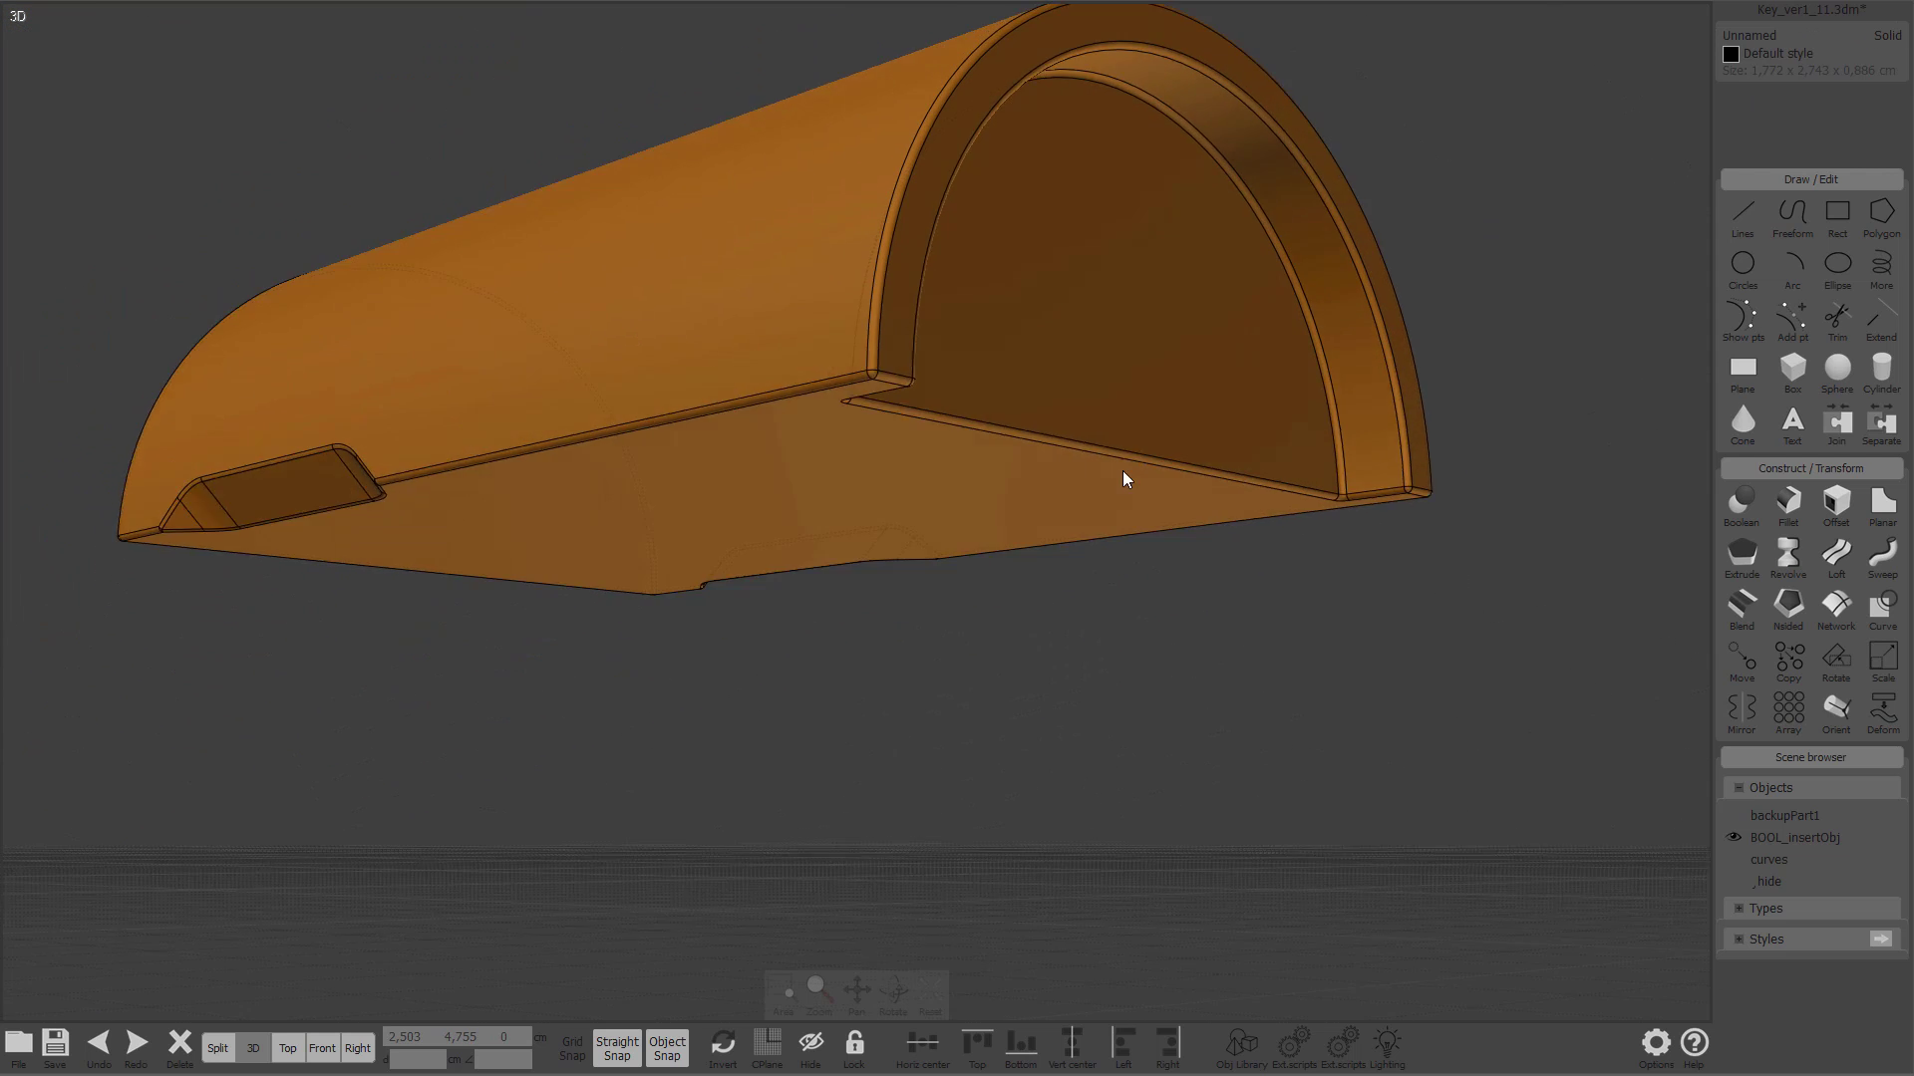
Step: Examine the insert's rim, recessed end face, outer shell and underside from several angles
scroll(1120, 522, "up", 3)
scroll(1117, 523, "down", 2)
right_click_drag(1115, 524, 1079, 471)
left_click(1164, 547)
scroll(1079, 471, "up", 2)
left_click(1229, 381)
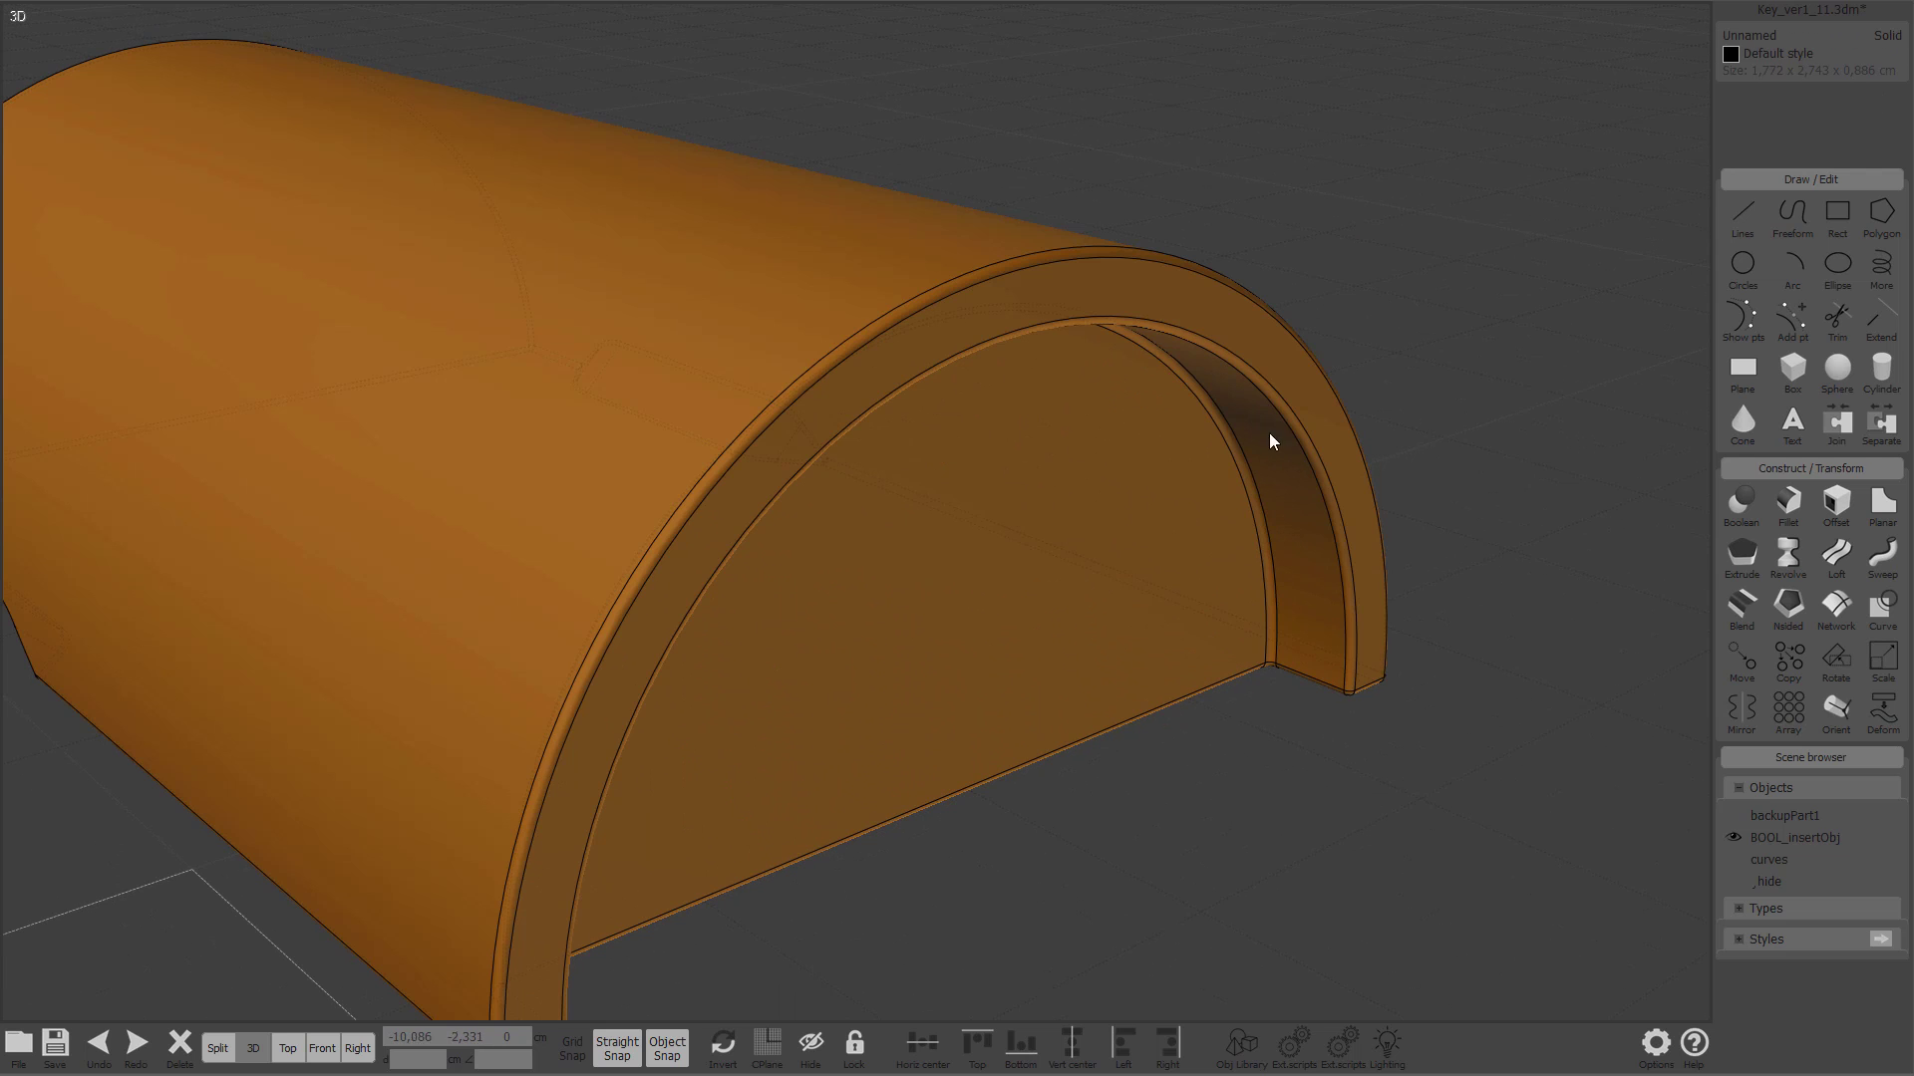
left_click(1212, 458)
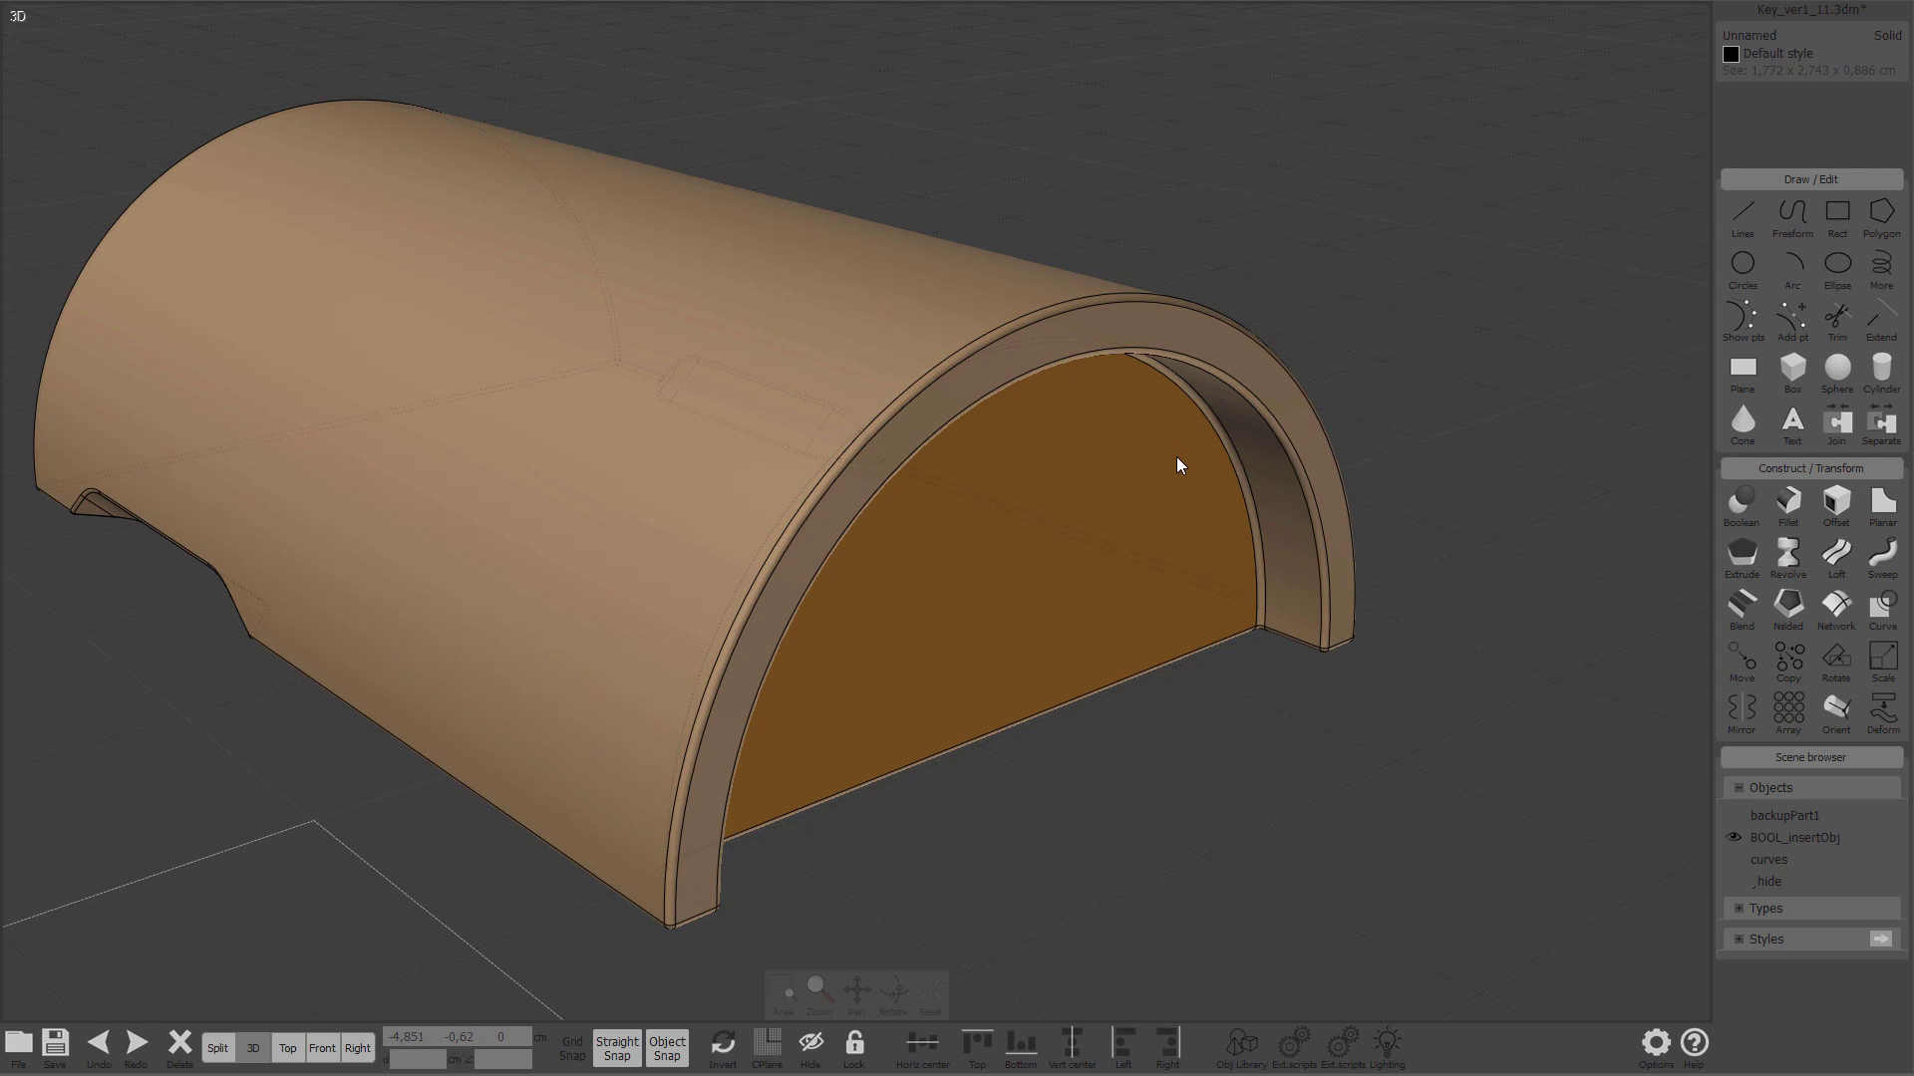
left_click(1176, 457)
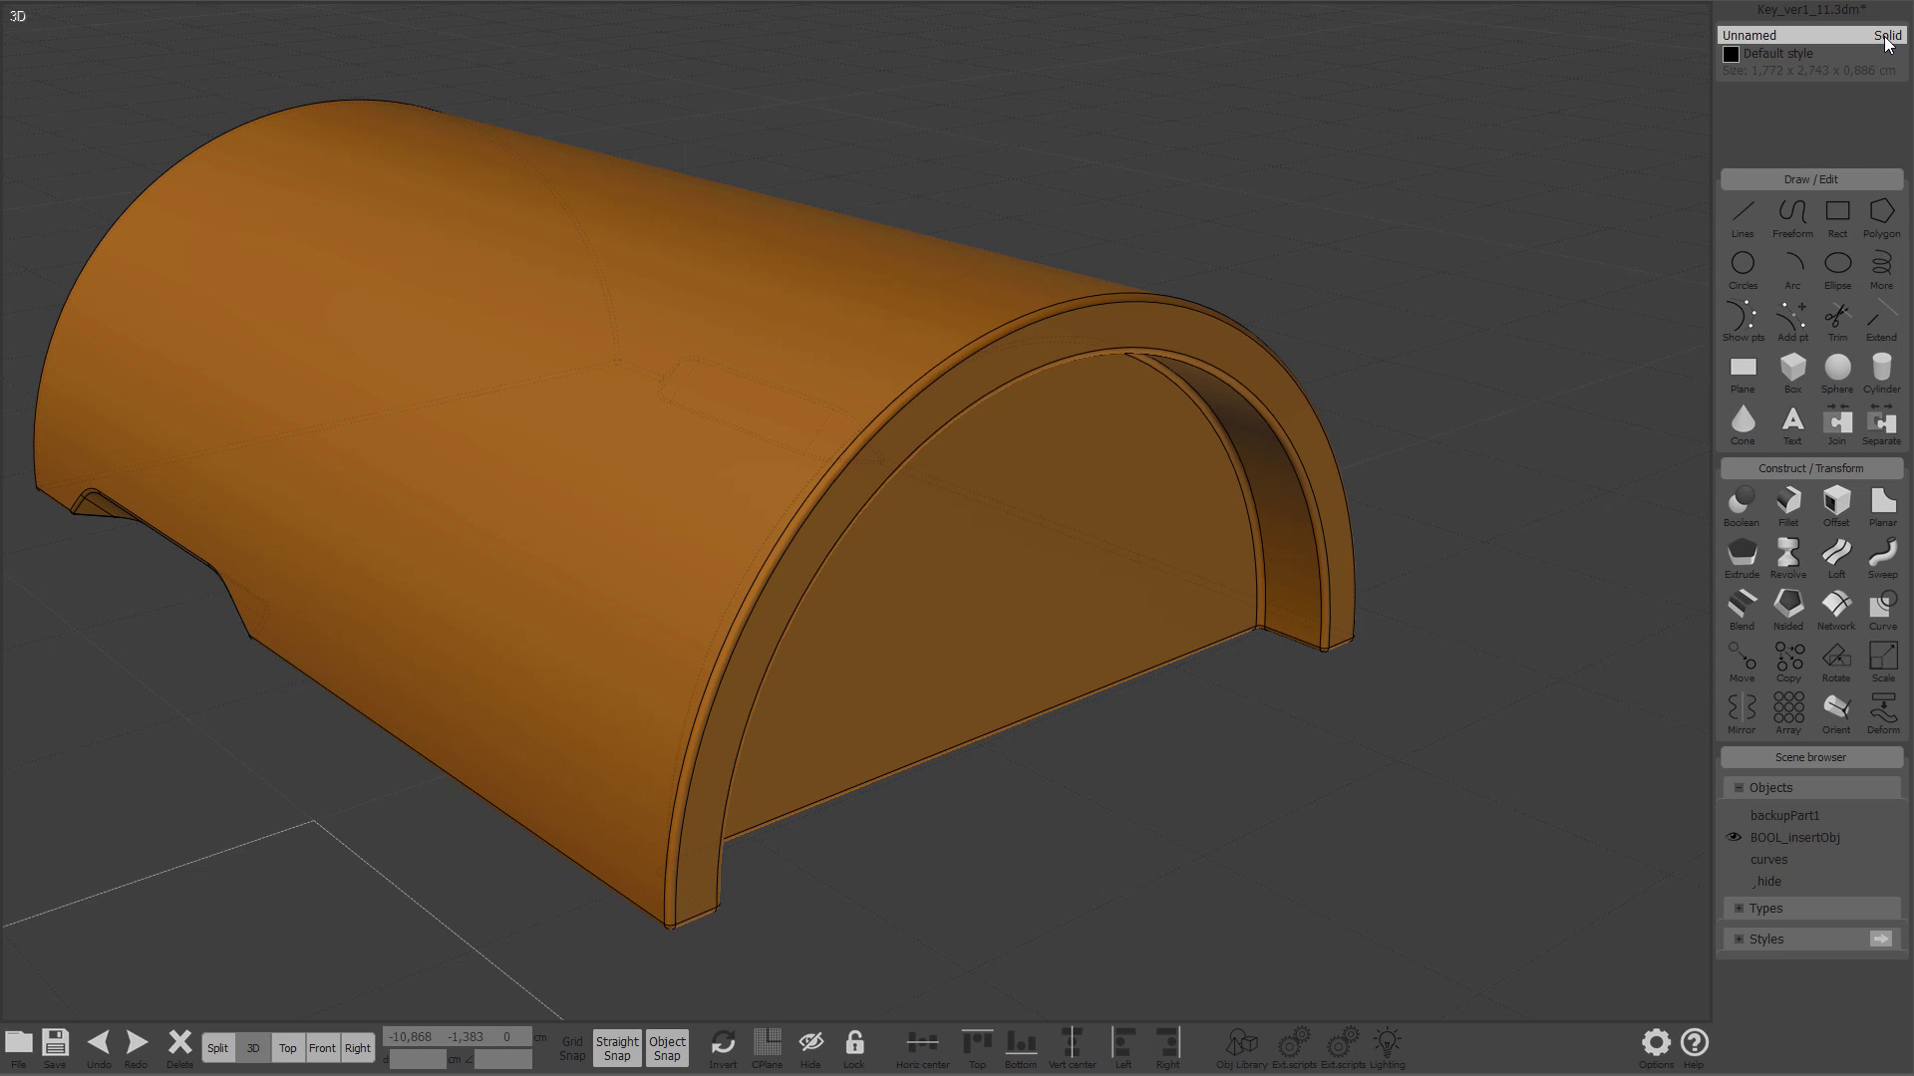
scroll(1366, 283, "down", 3)
right_click_drag(1115, 326, 1075, 221)
scroll(1222, 195, "down", 3)
scroll(1075, 222, "up", 3)
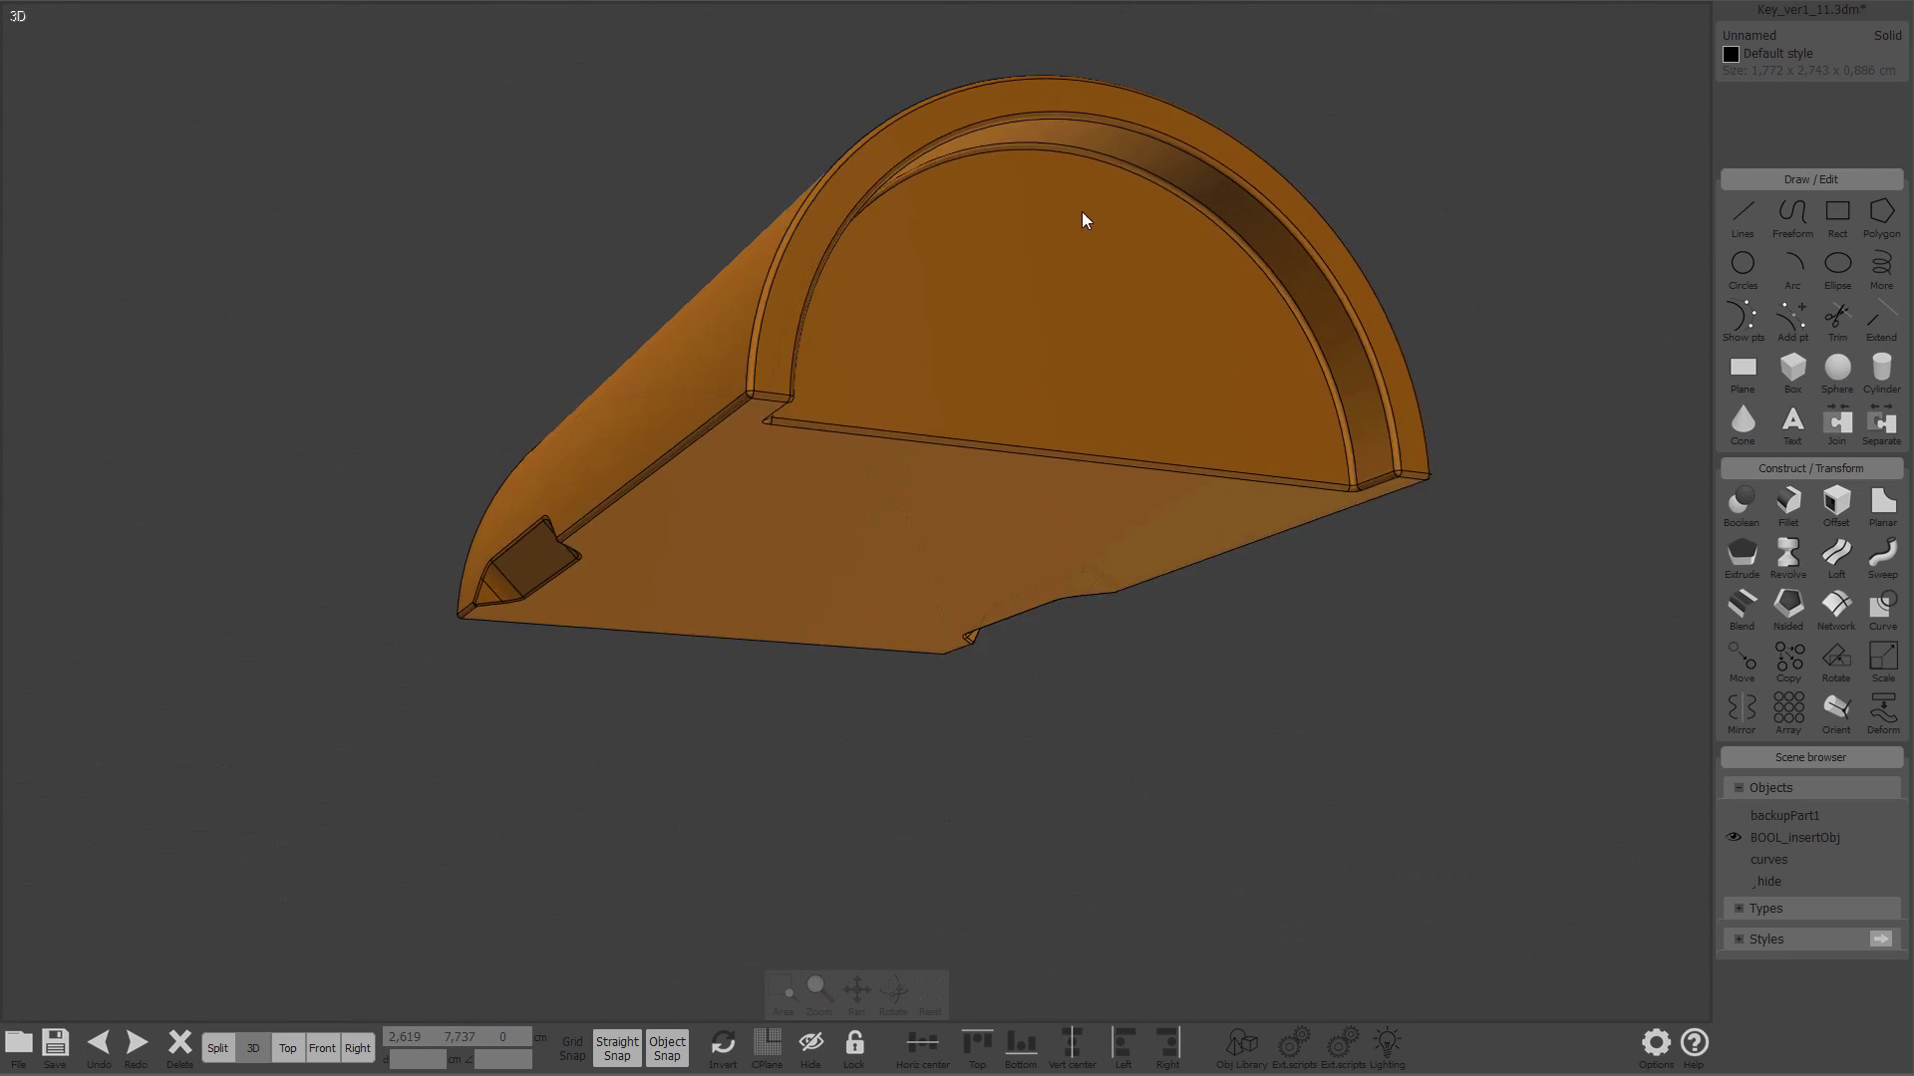
scroll(1074, 225, "up", 2)
right_click_drag(1379, 445, 1102, 387)
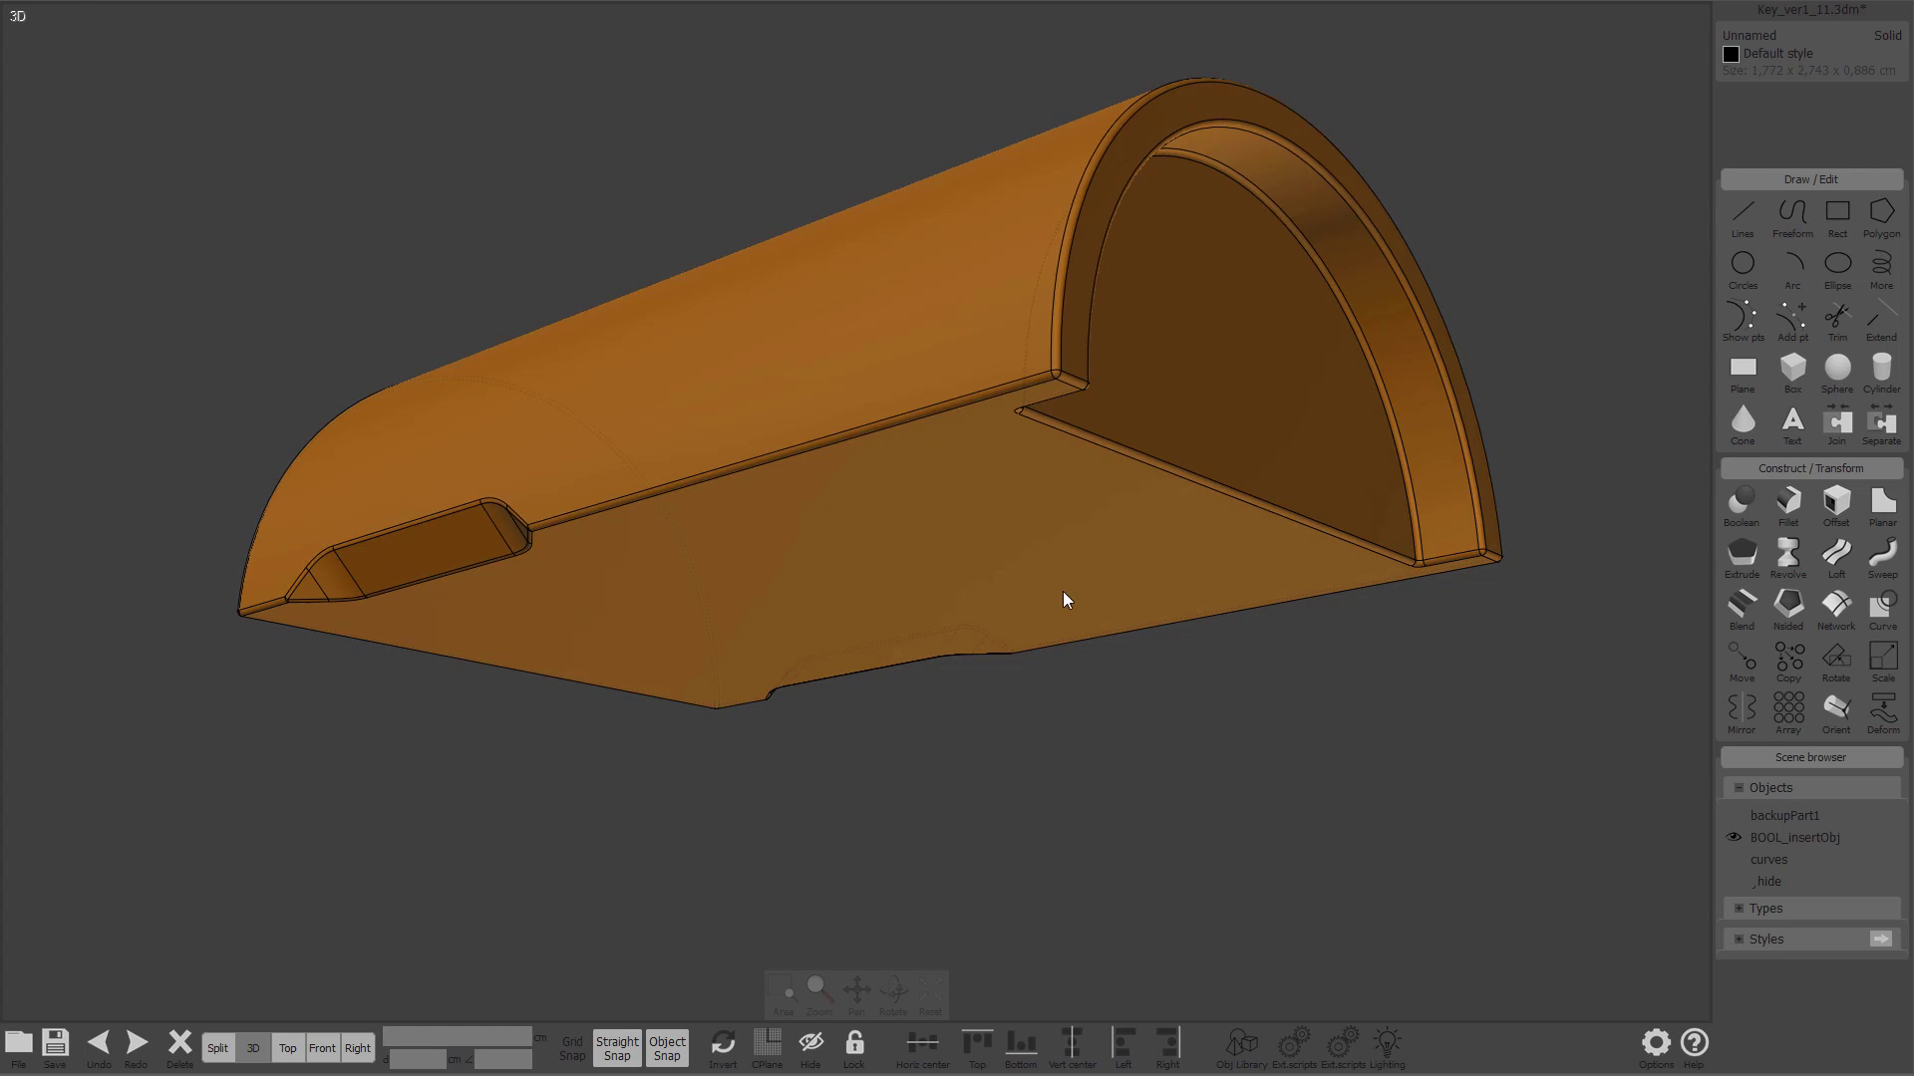
Step: Move the selected insert part away from its original spot toward the row of other parts
scroll(958, 339, "down", 3)
right_click_drag(835, 446, 860, 522)
scroll(1055, 725, "down", 3)
left_click(1054, 726)
right_click_drag(1054, 726, 1042, 518)
key("m")
left_click(1301, 573)
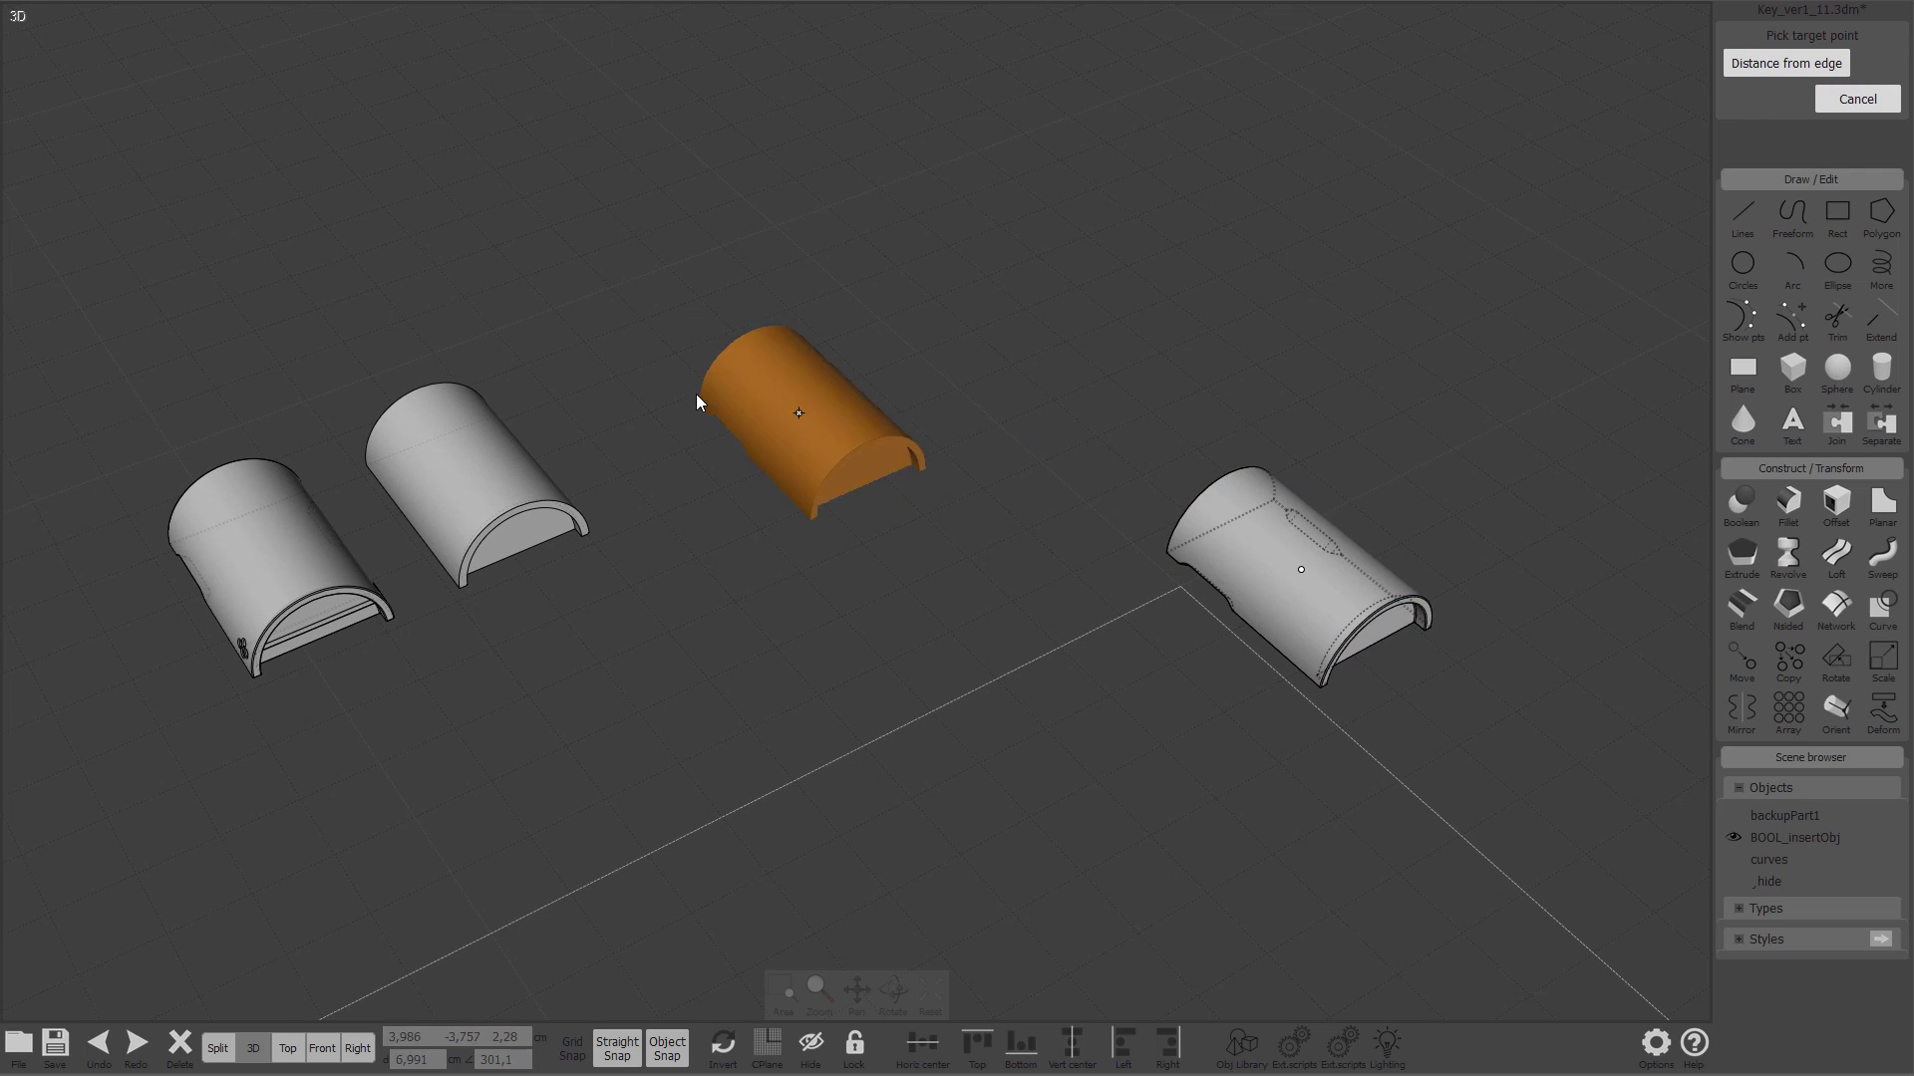
left_click(654, 407)
Step: Move the notched insert part straight up along the vertical axis, clear of its original position
right_click_drag(1261, 543, 854, 469, "shift")
left_click(854, 469)
right_click_drag(985, 407, 985, 473)
key("m")
left_click(1012, 756)
right_click_drag(944, 824, 820, 803)
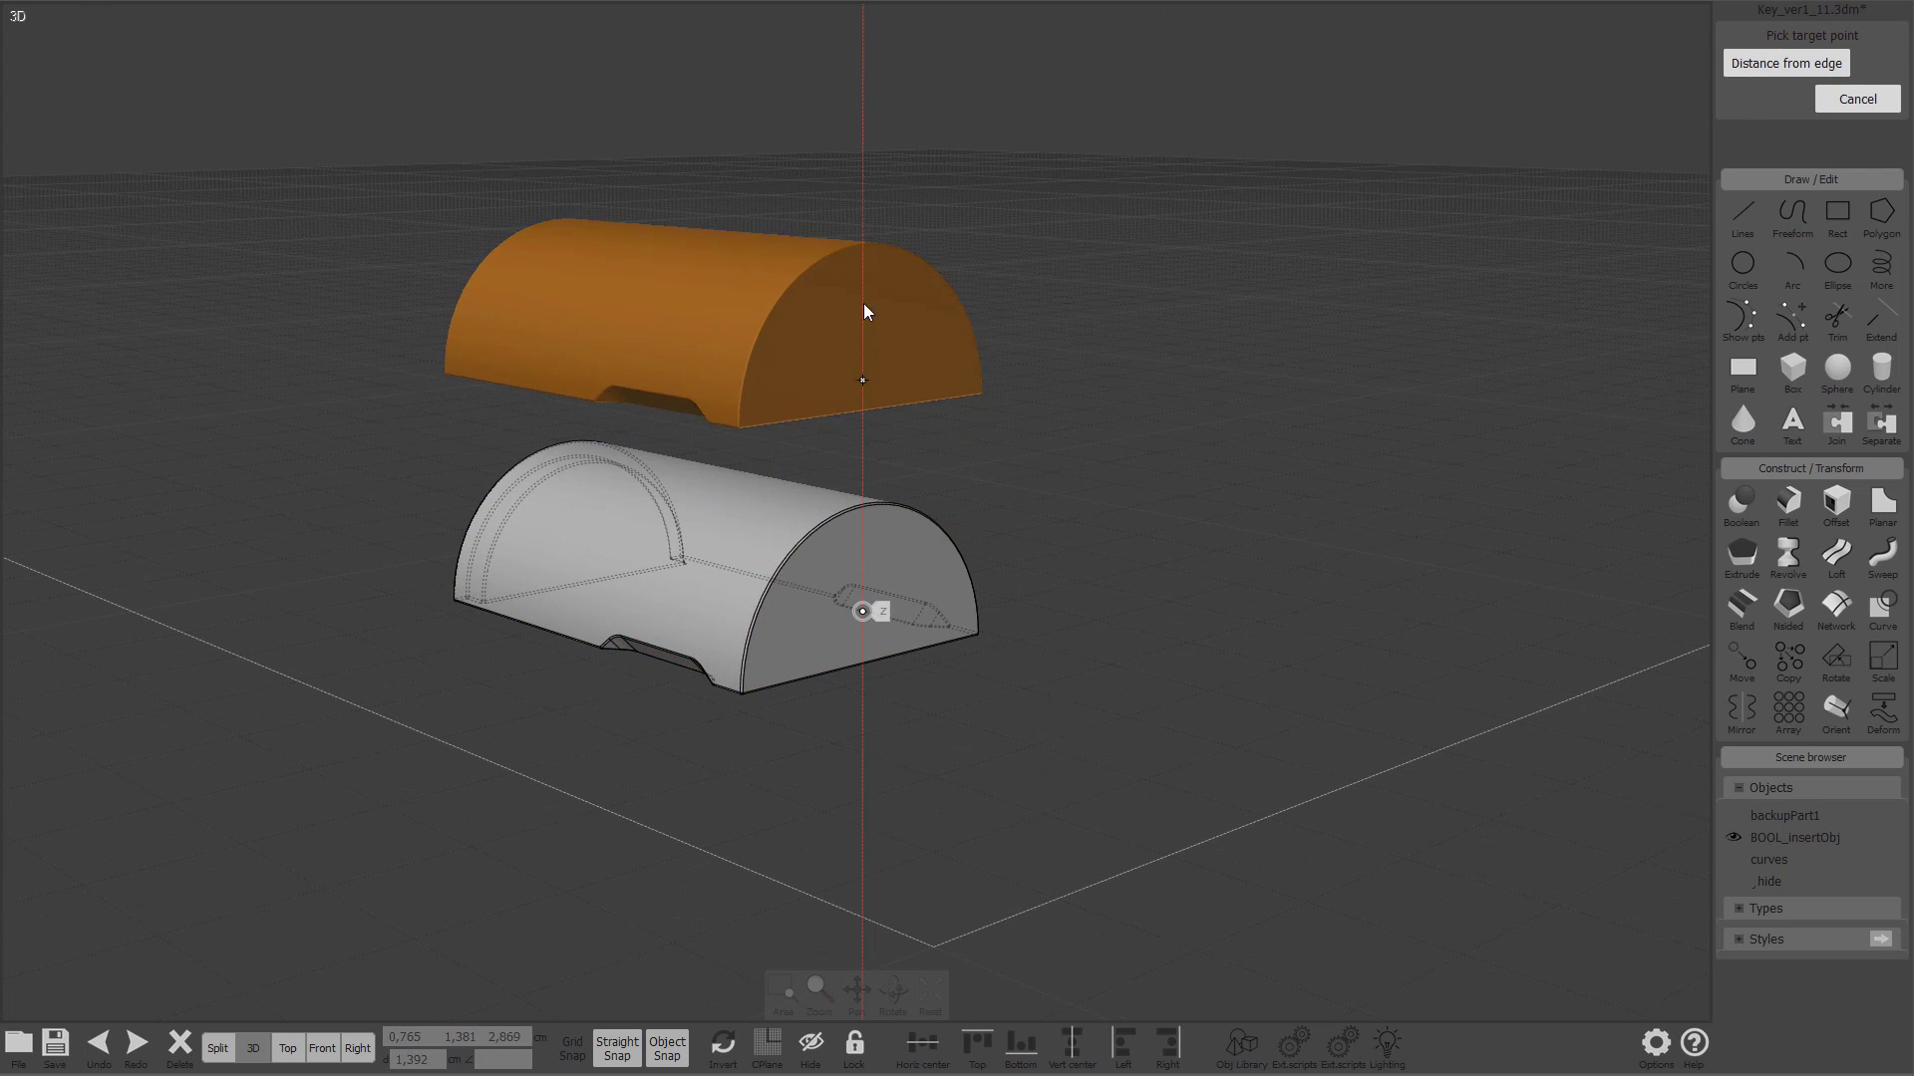
left_click(857, 223)
right_click_drag(959, 355, 989, 447)
scroll(923, 504, "up", 3)
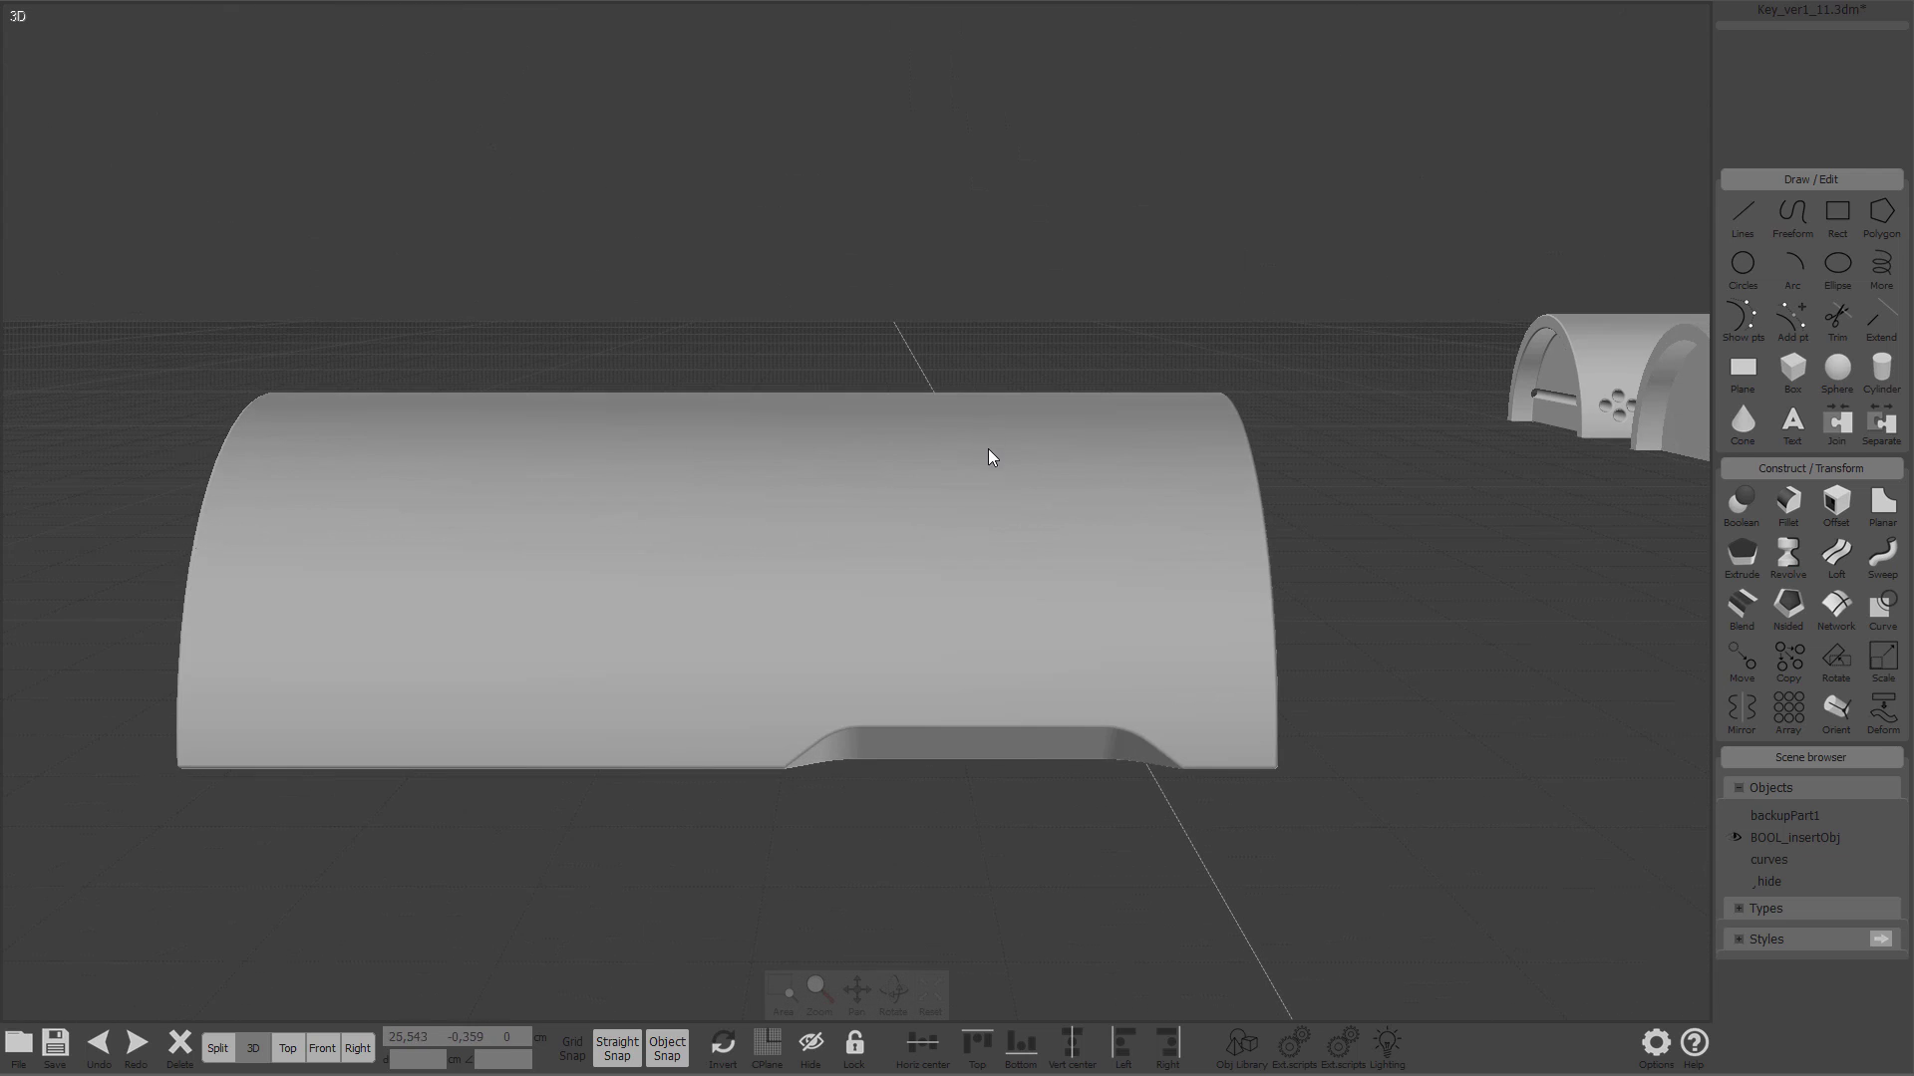
Step: Draw a centered rectangle around the insert's side notch in the Right view, extending above and below the part
key("Tab")
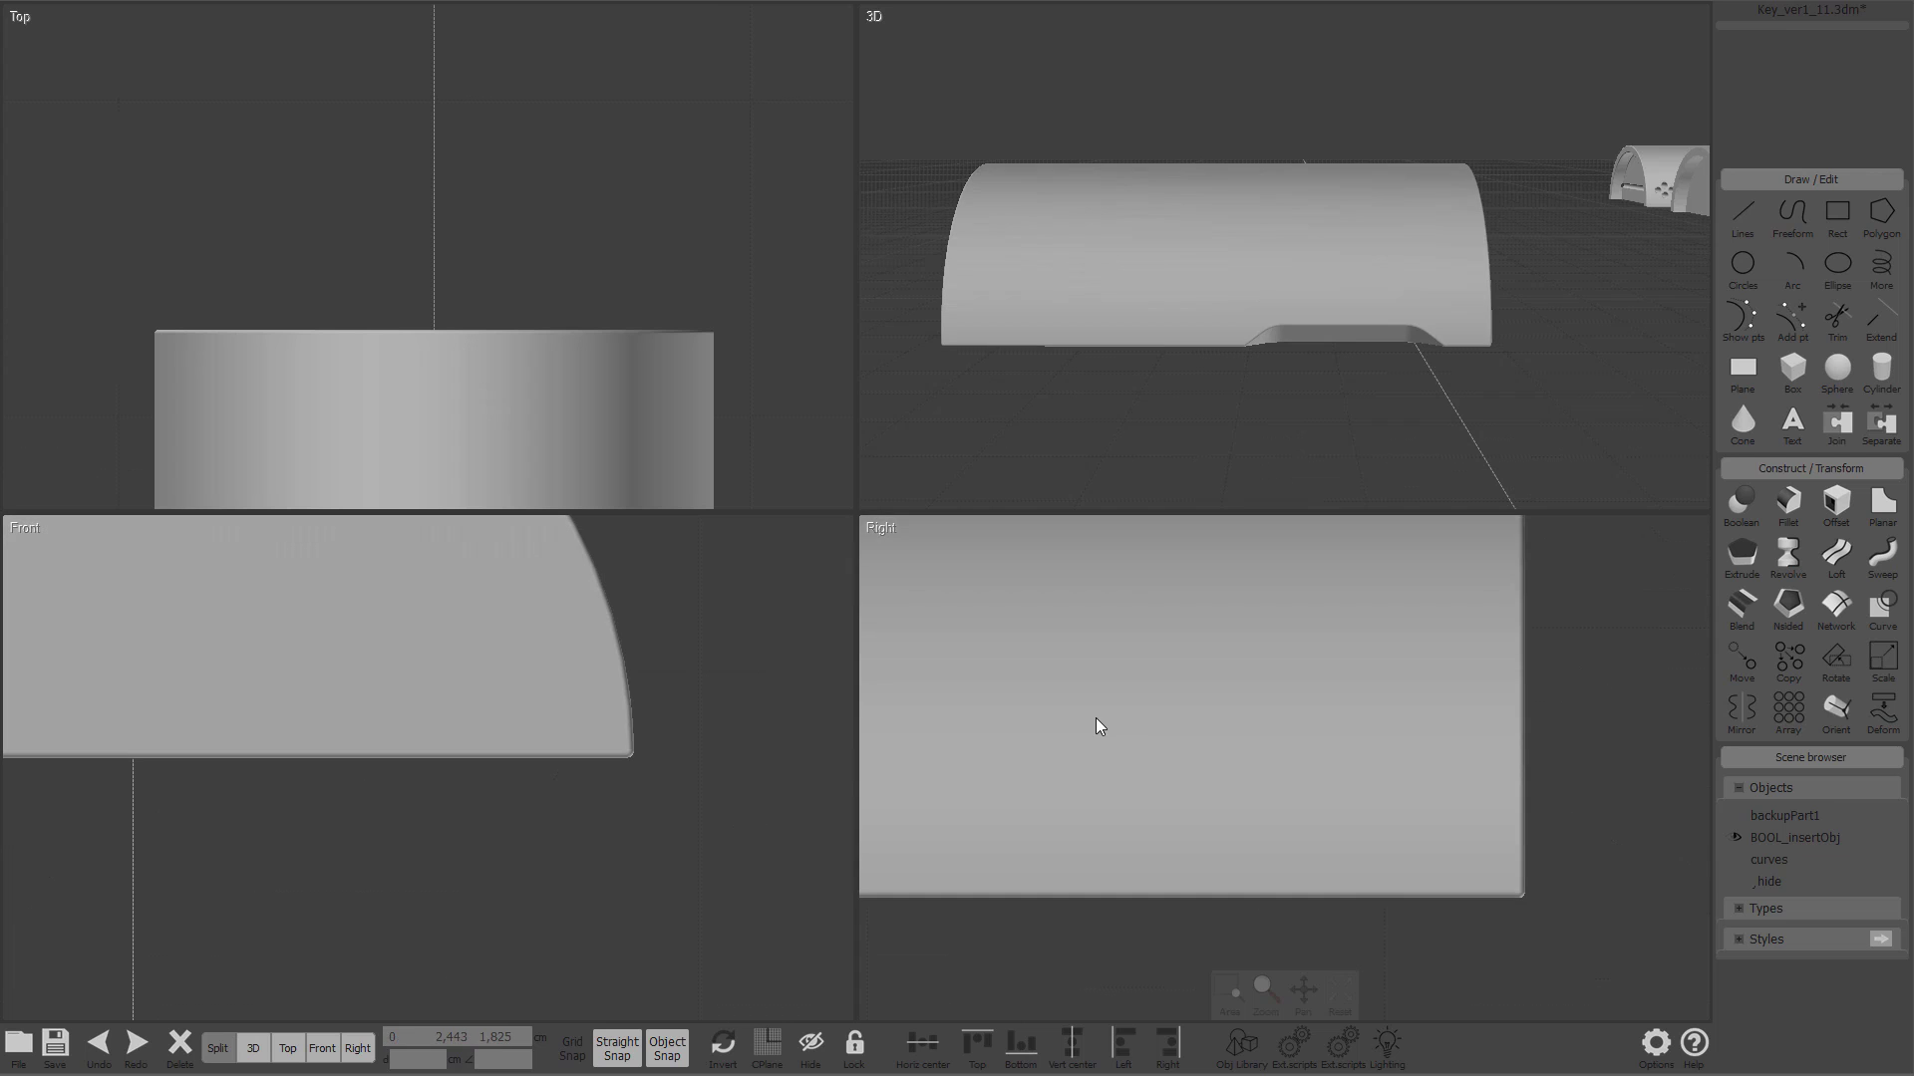
scroll(1096, 718, "down", 3)
key("Tab")
scroll(727, 535, "down", 3)
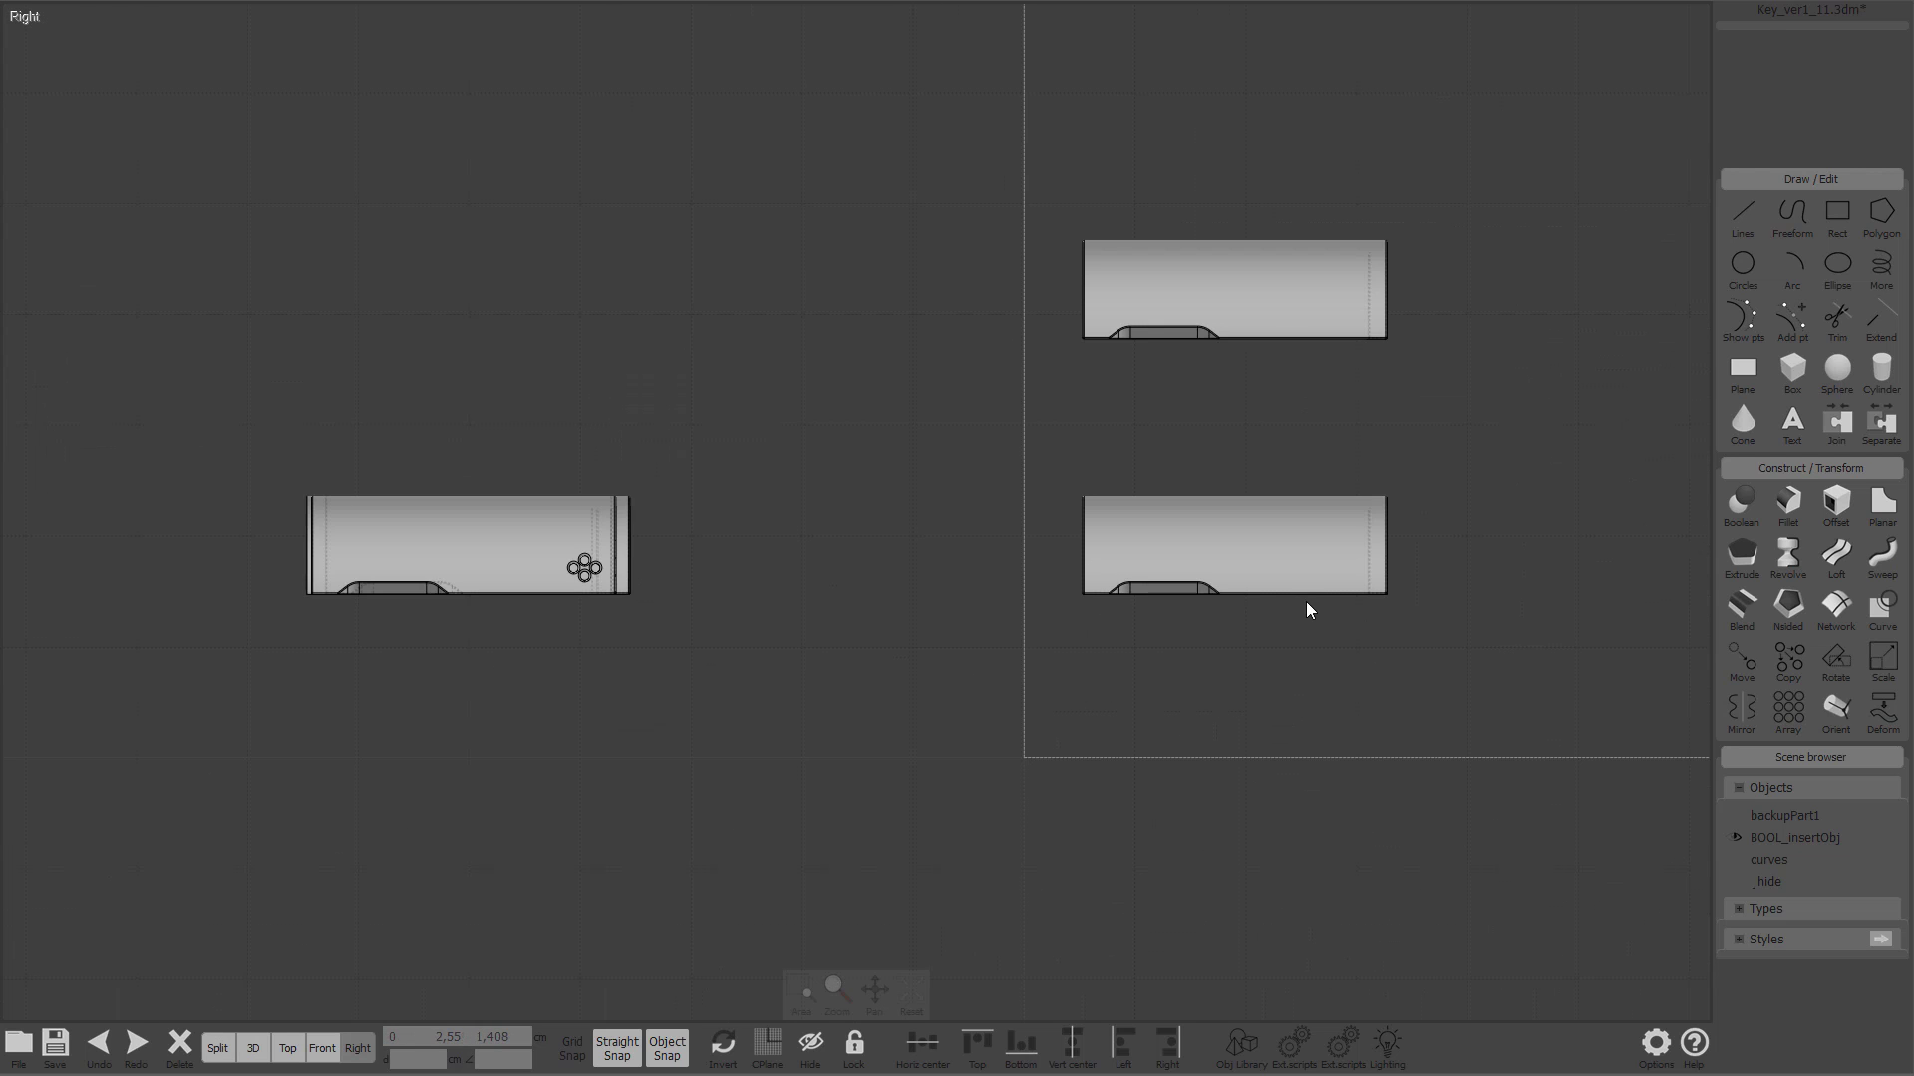
scroll(1265, 589, "up", 3)
scroll(997, 518, "up", 3)
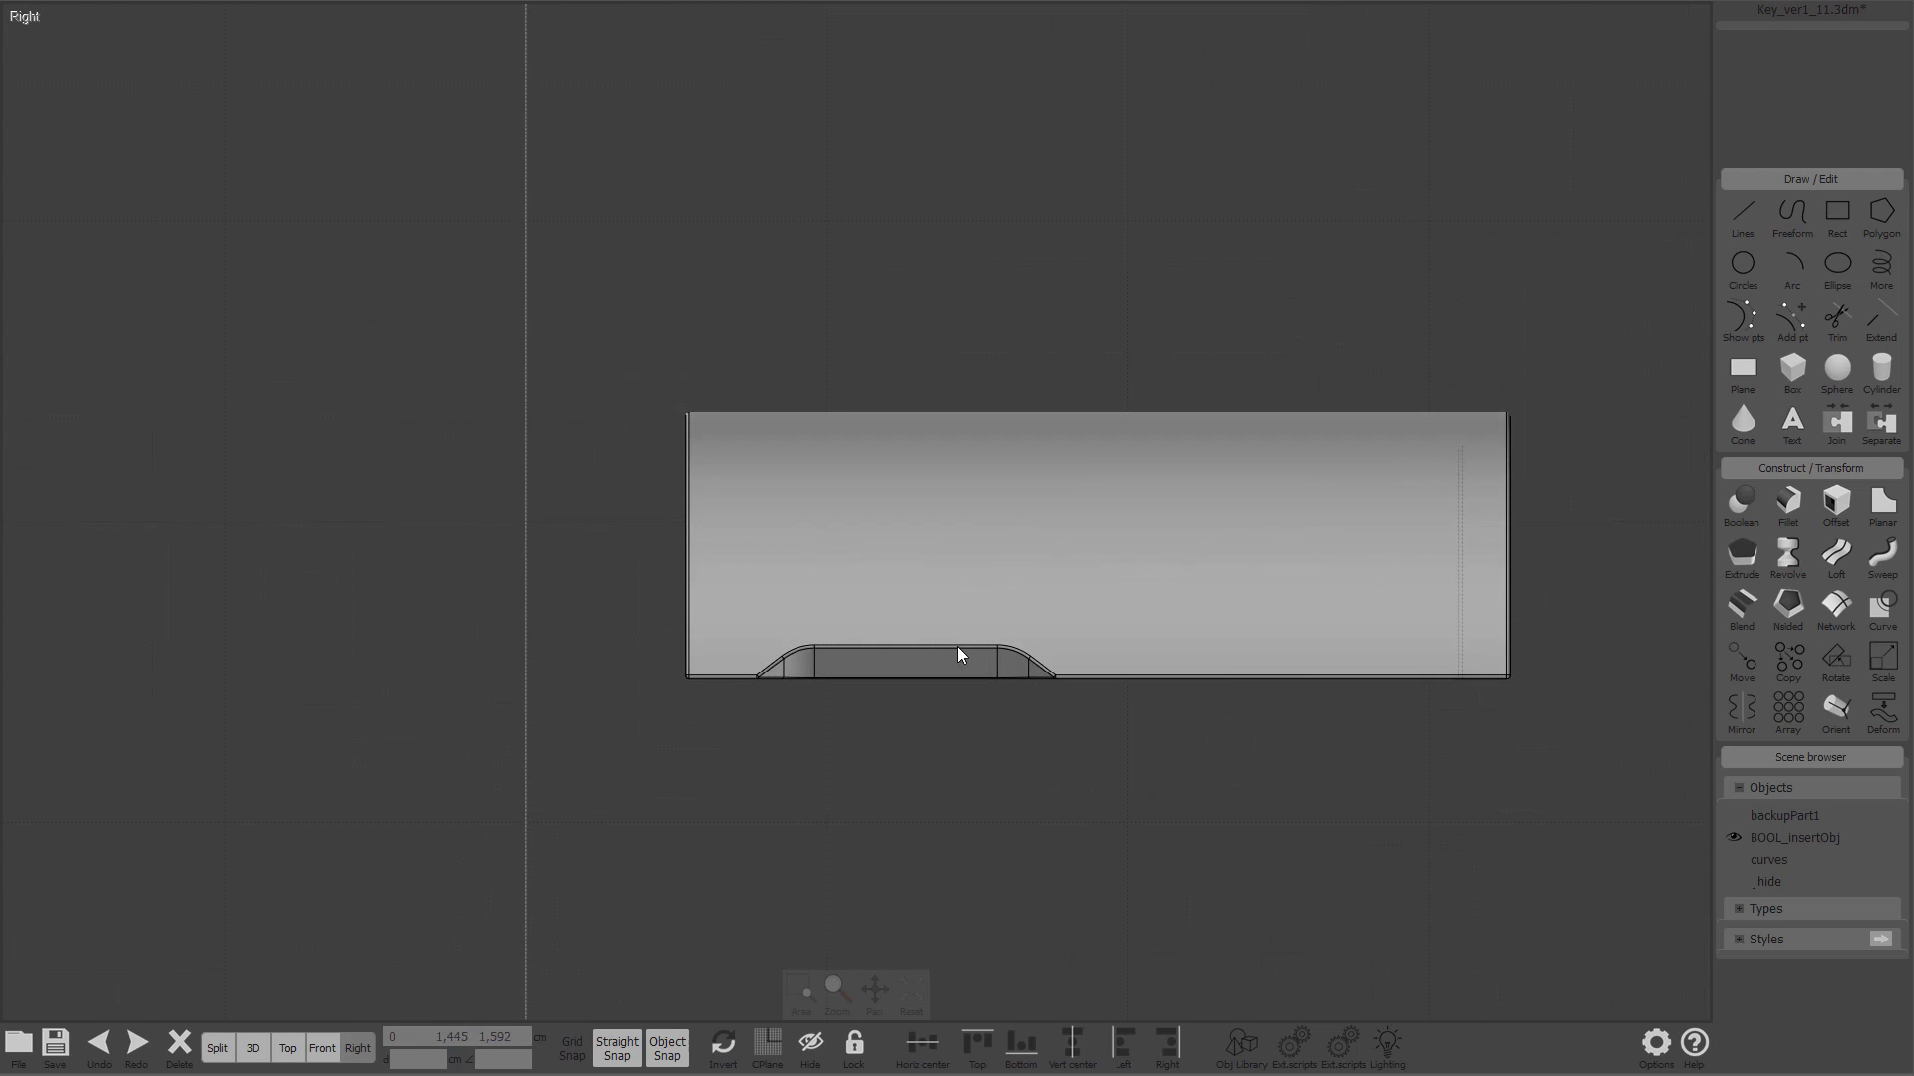
scroll(840, 594, "up", 2)
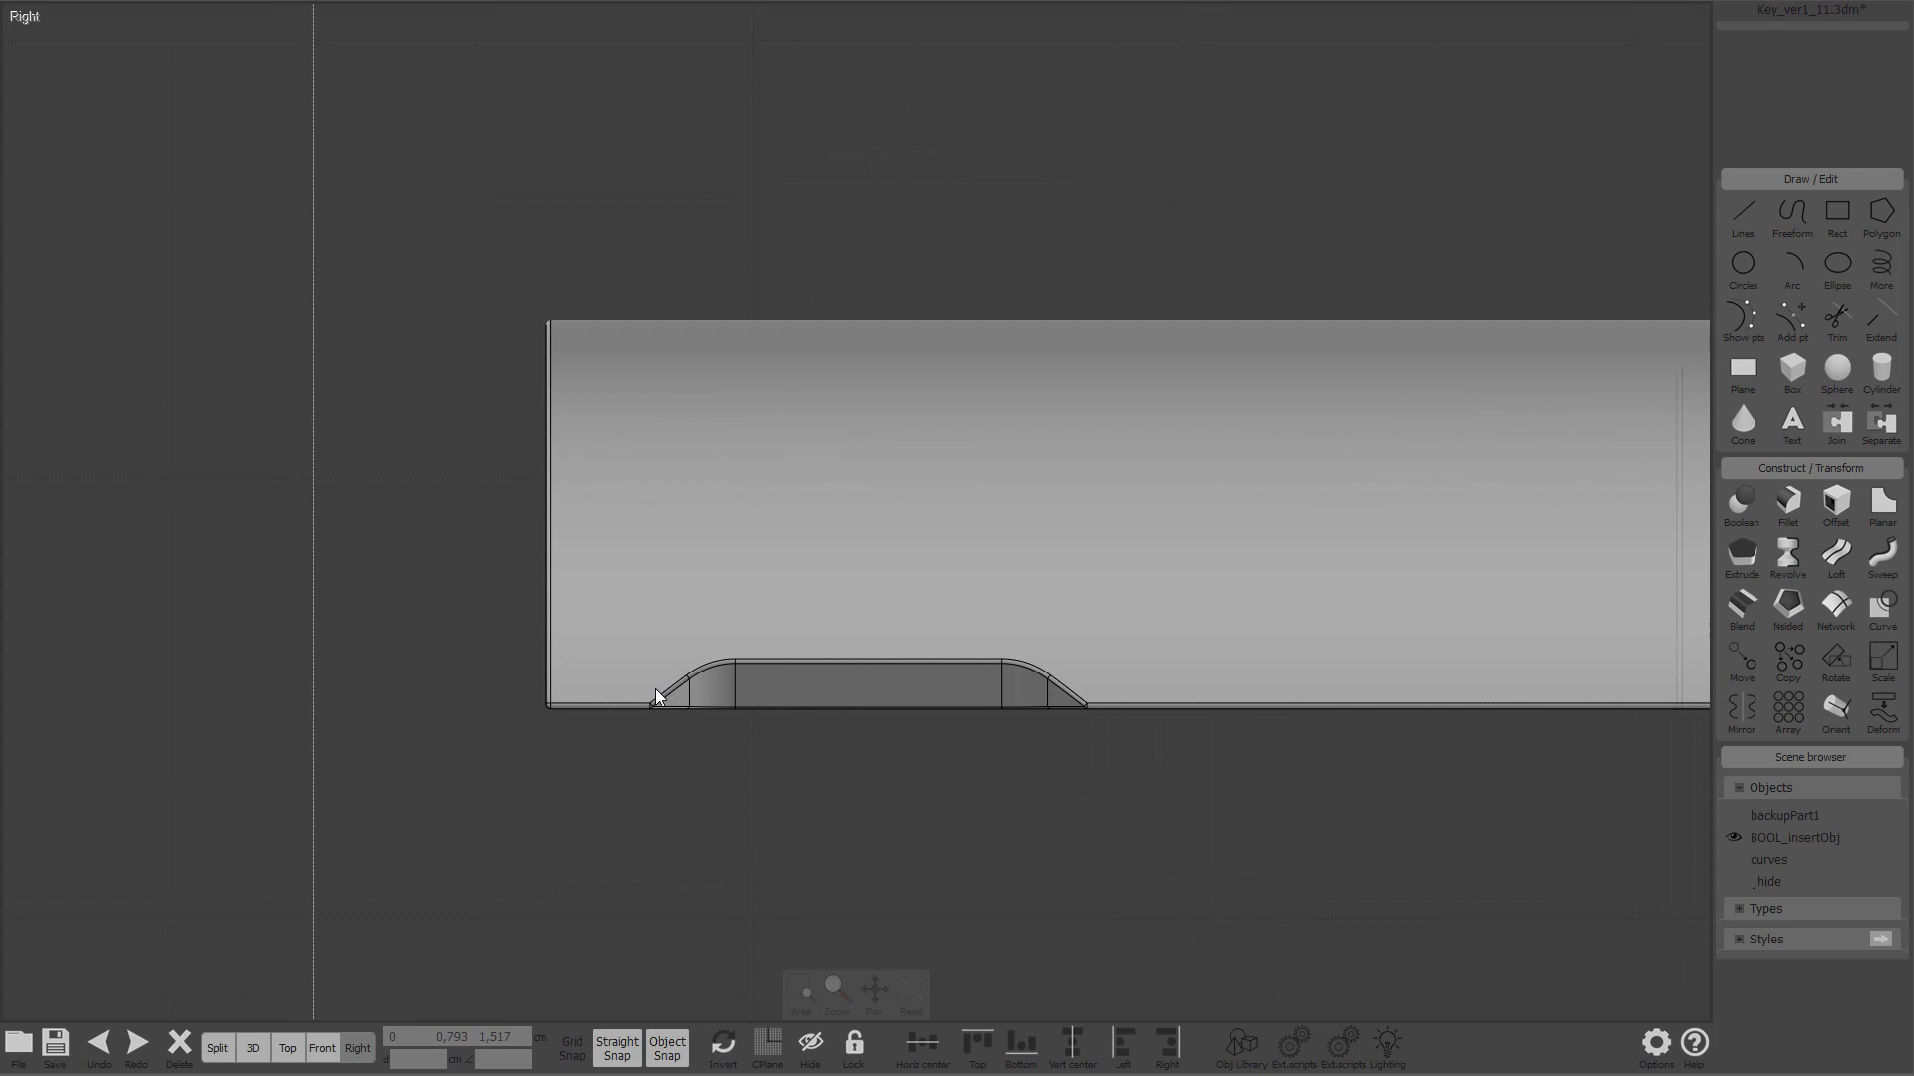
key("r")
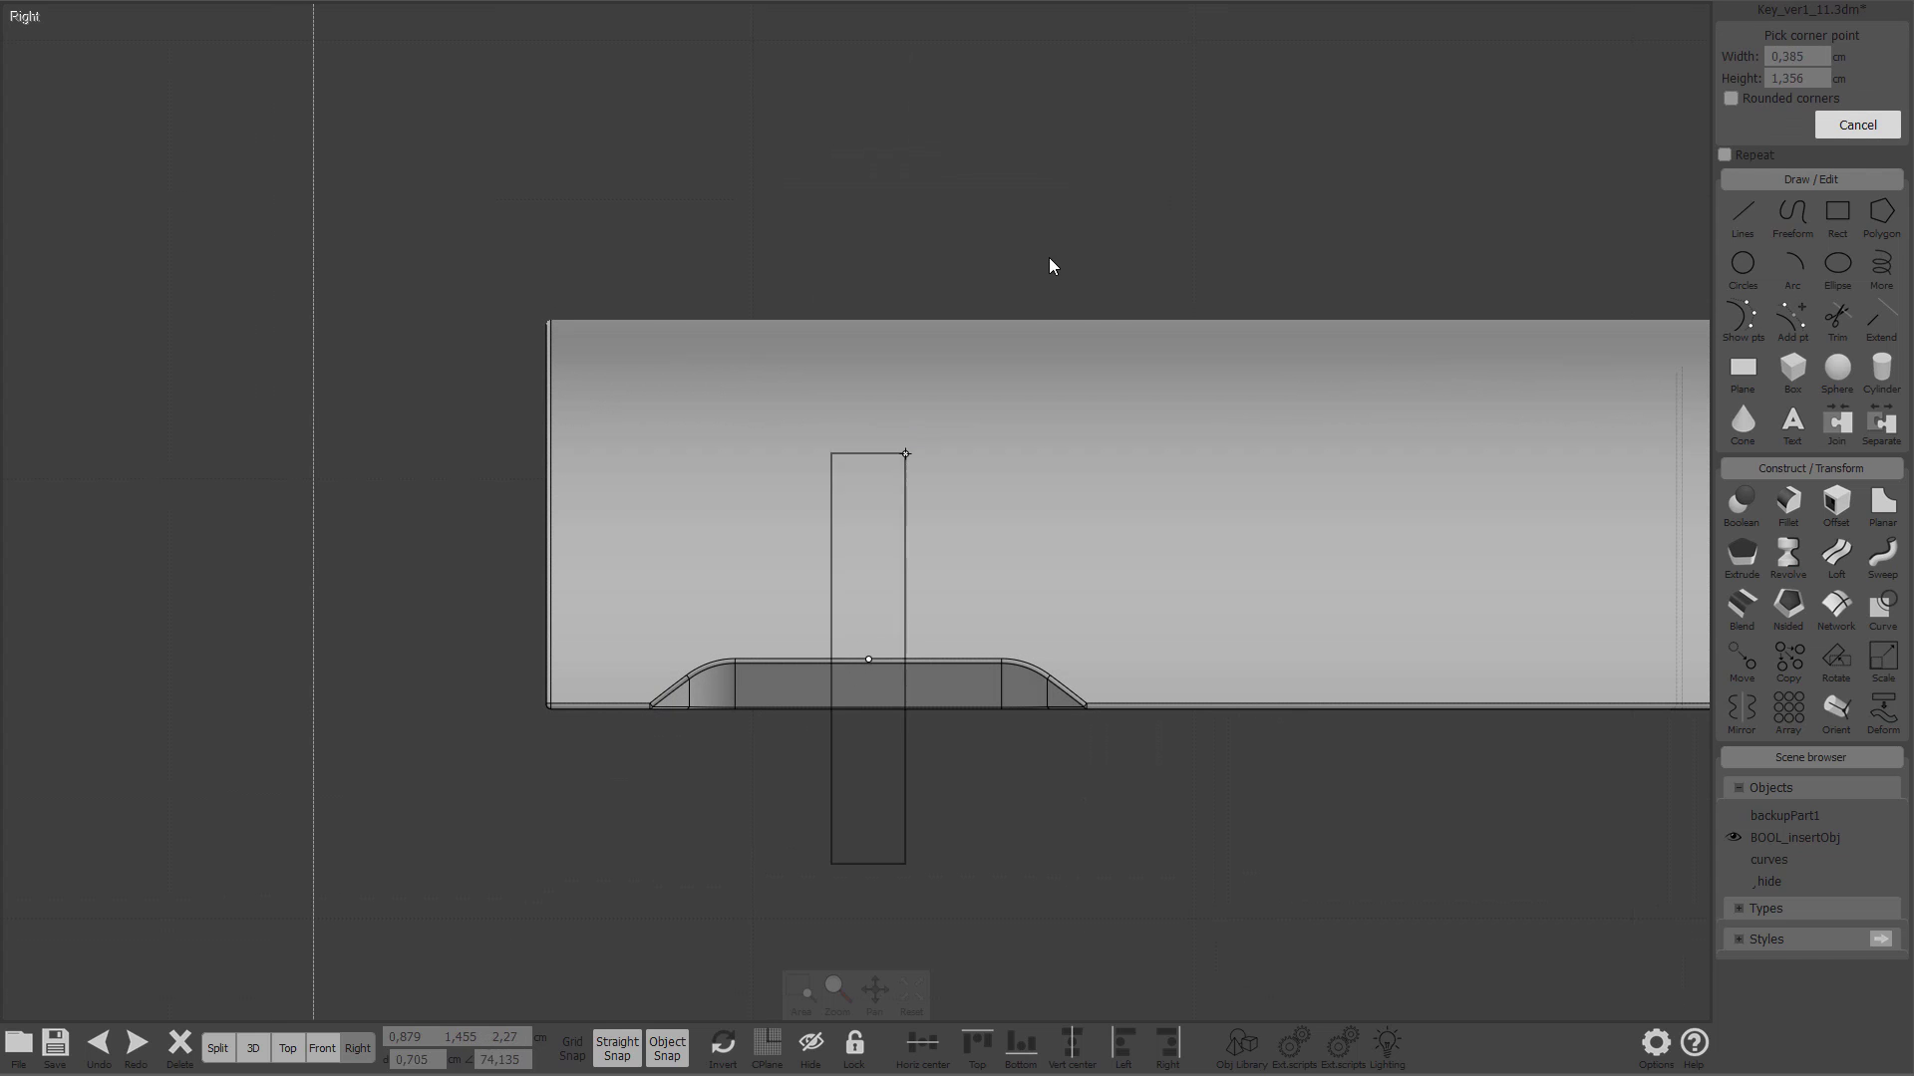
left_click(1114, 207)
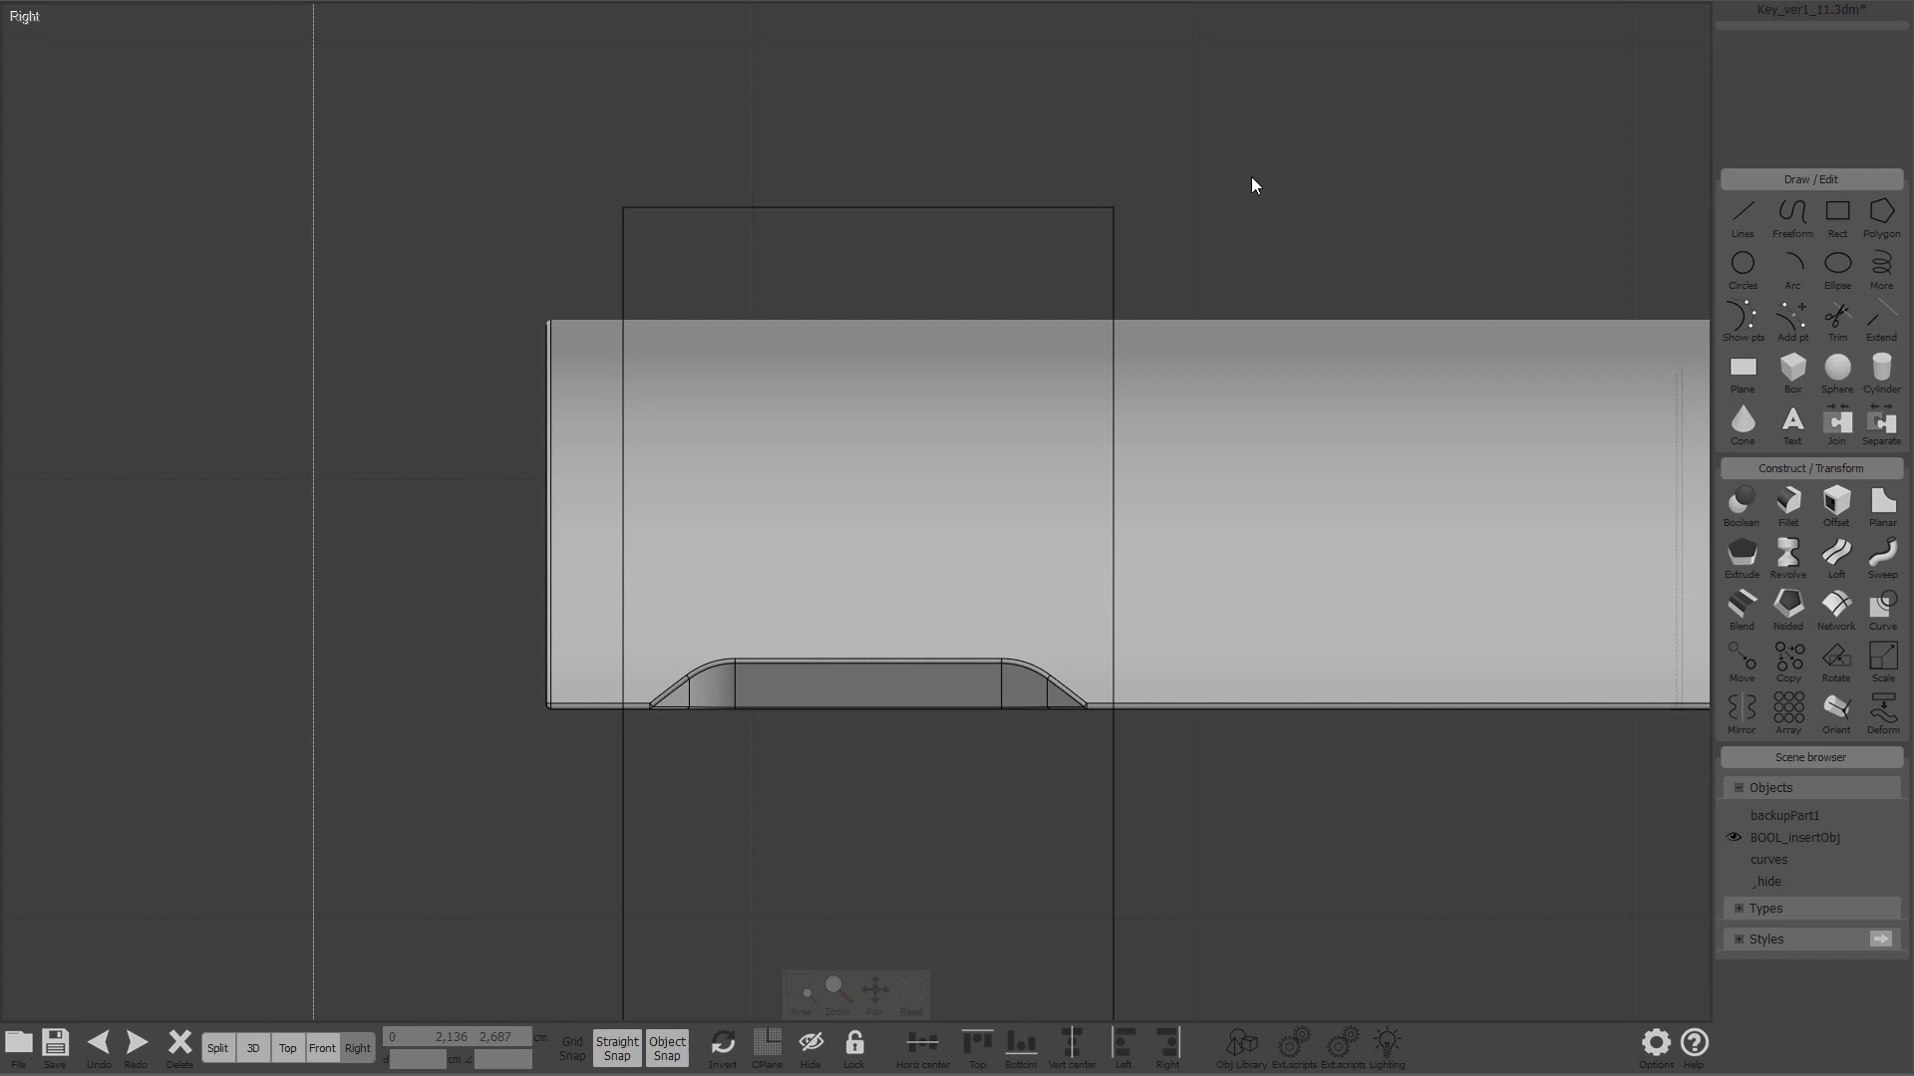
Step: Subtract the rectangle from the notched insert to cut out the section around the side notch
left_click(1224, 554)
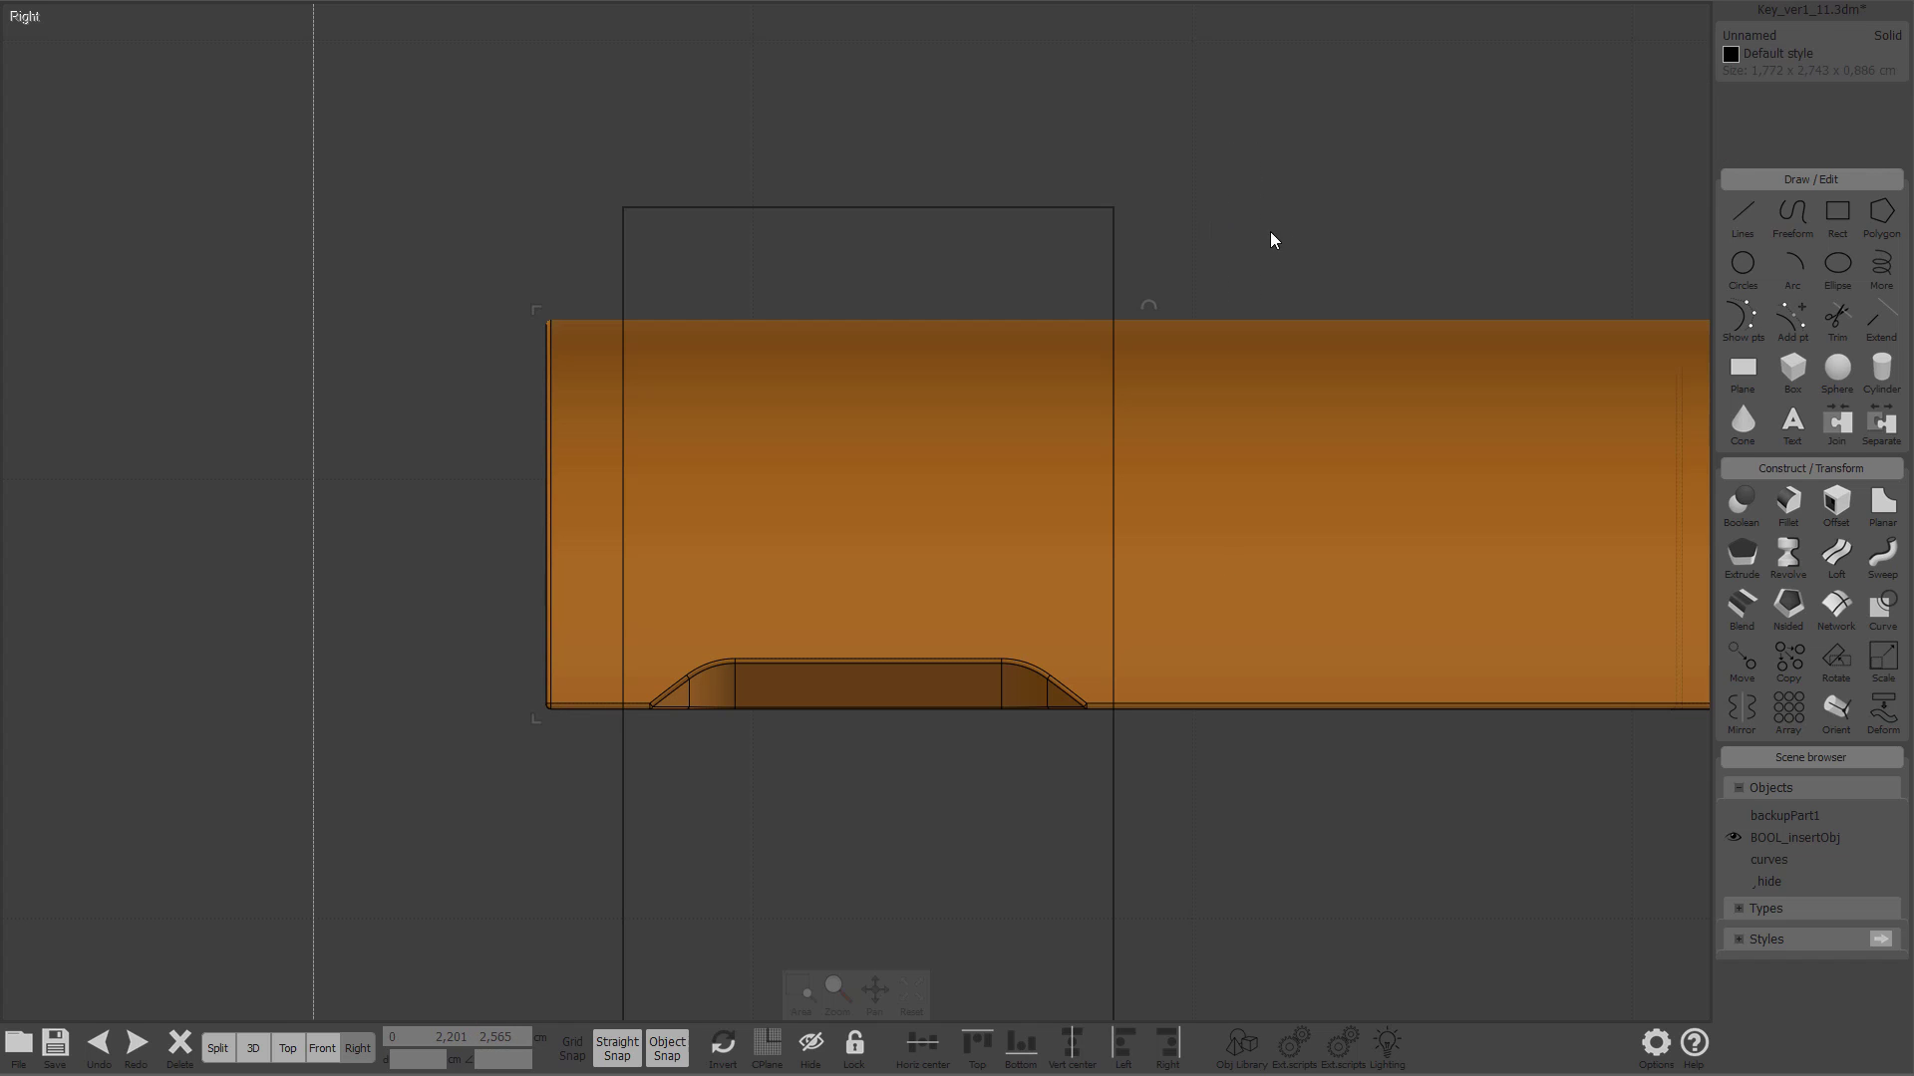
right_click_drag(1277, 232, 1245, 235)
key("b")
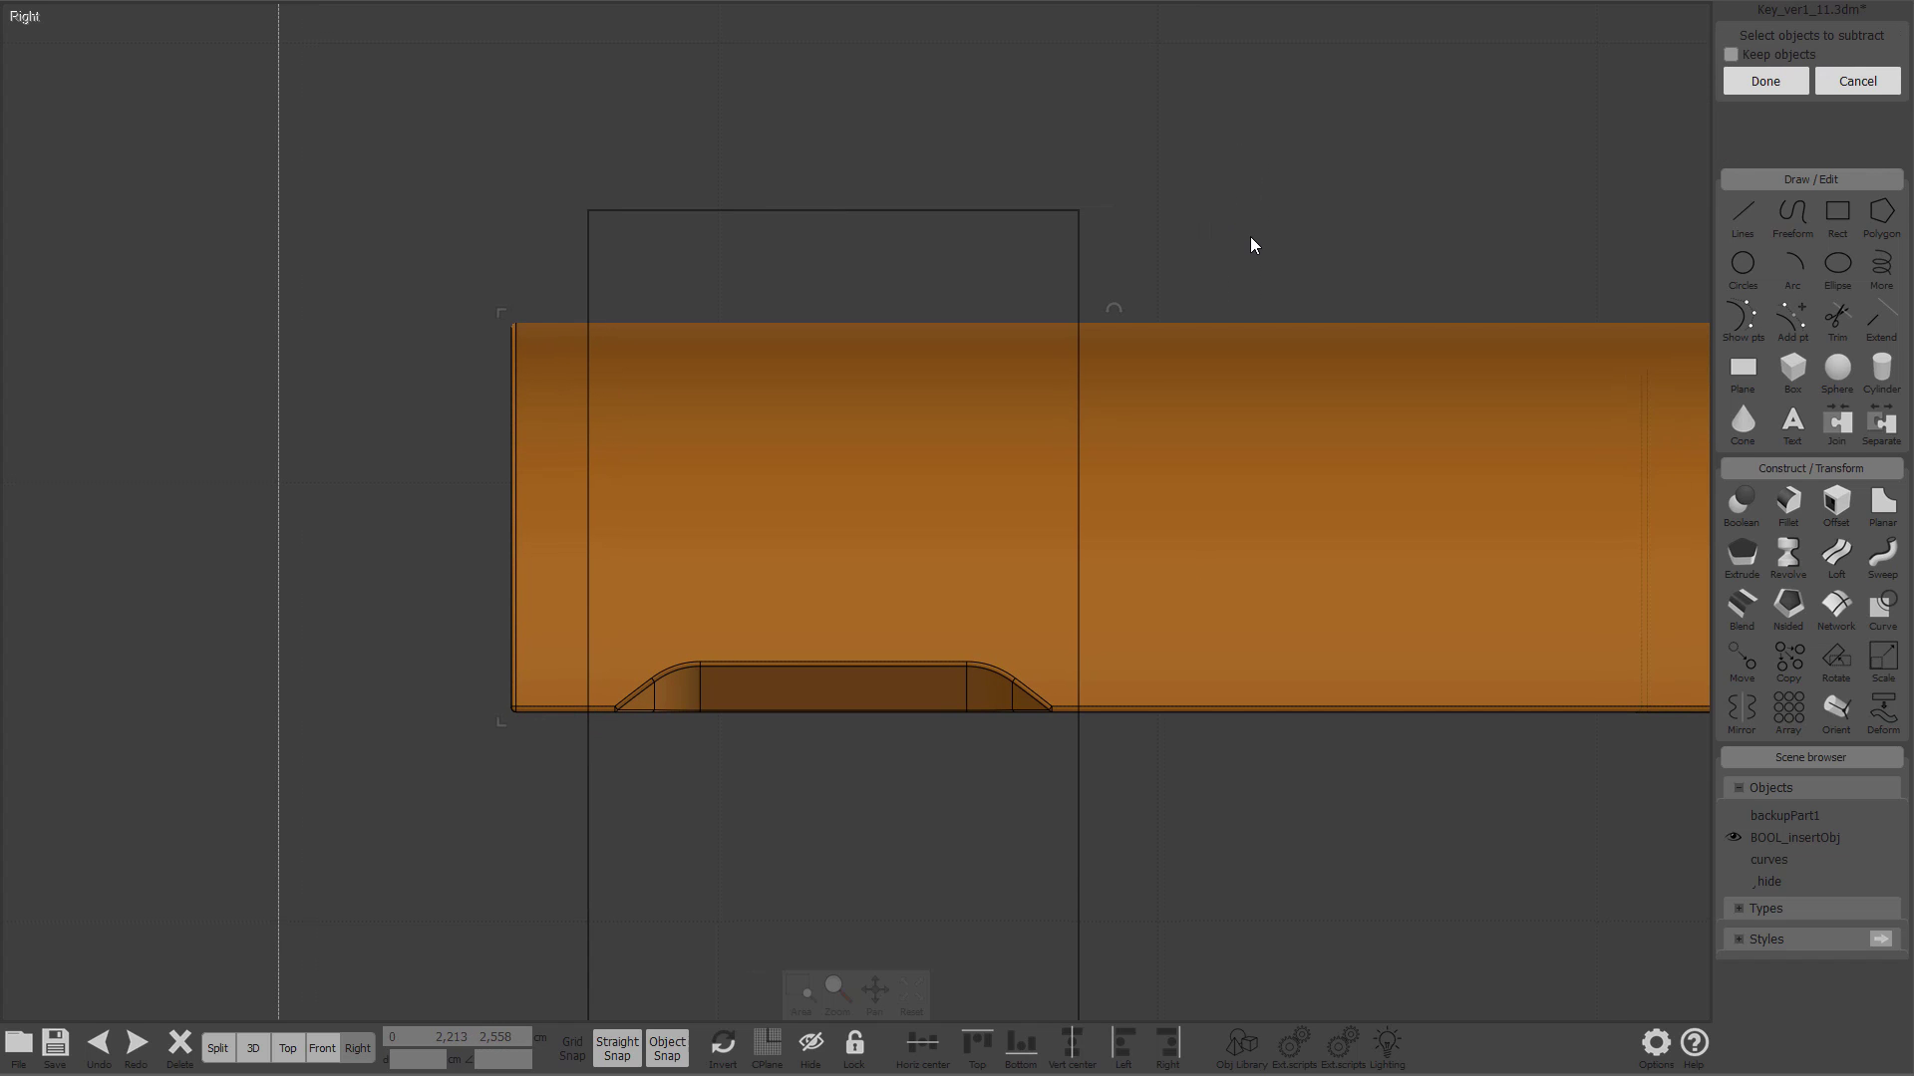
left_click(1084, 235)
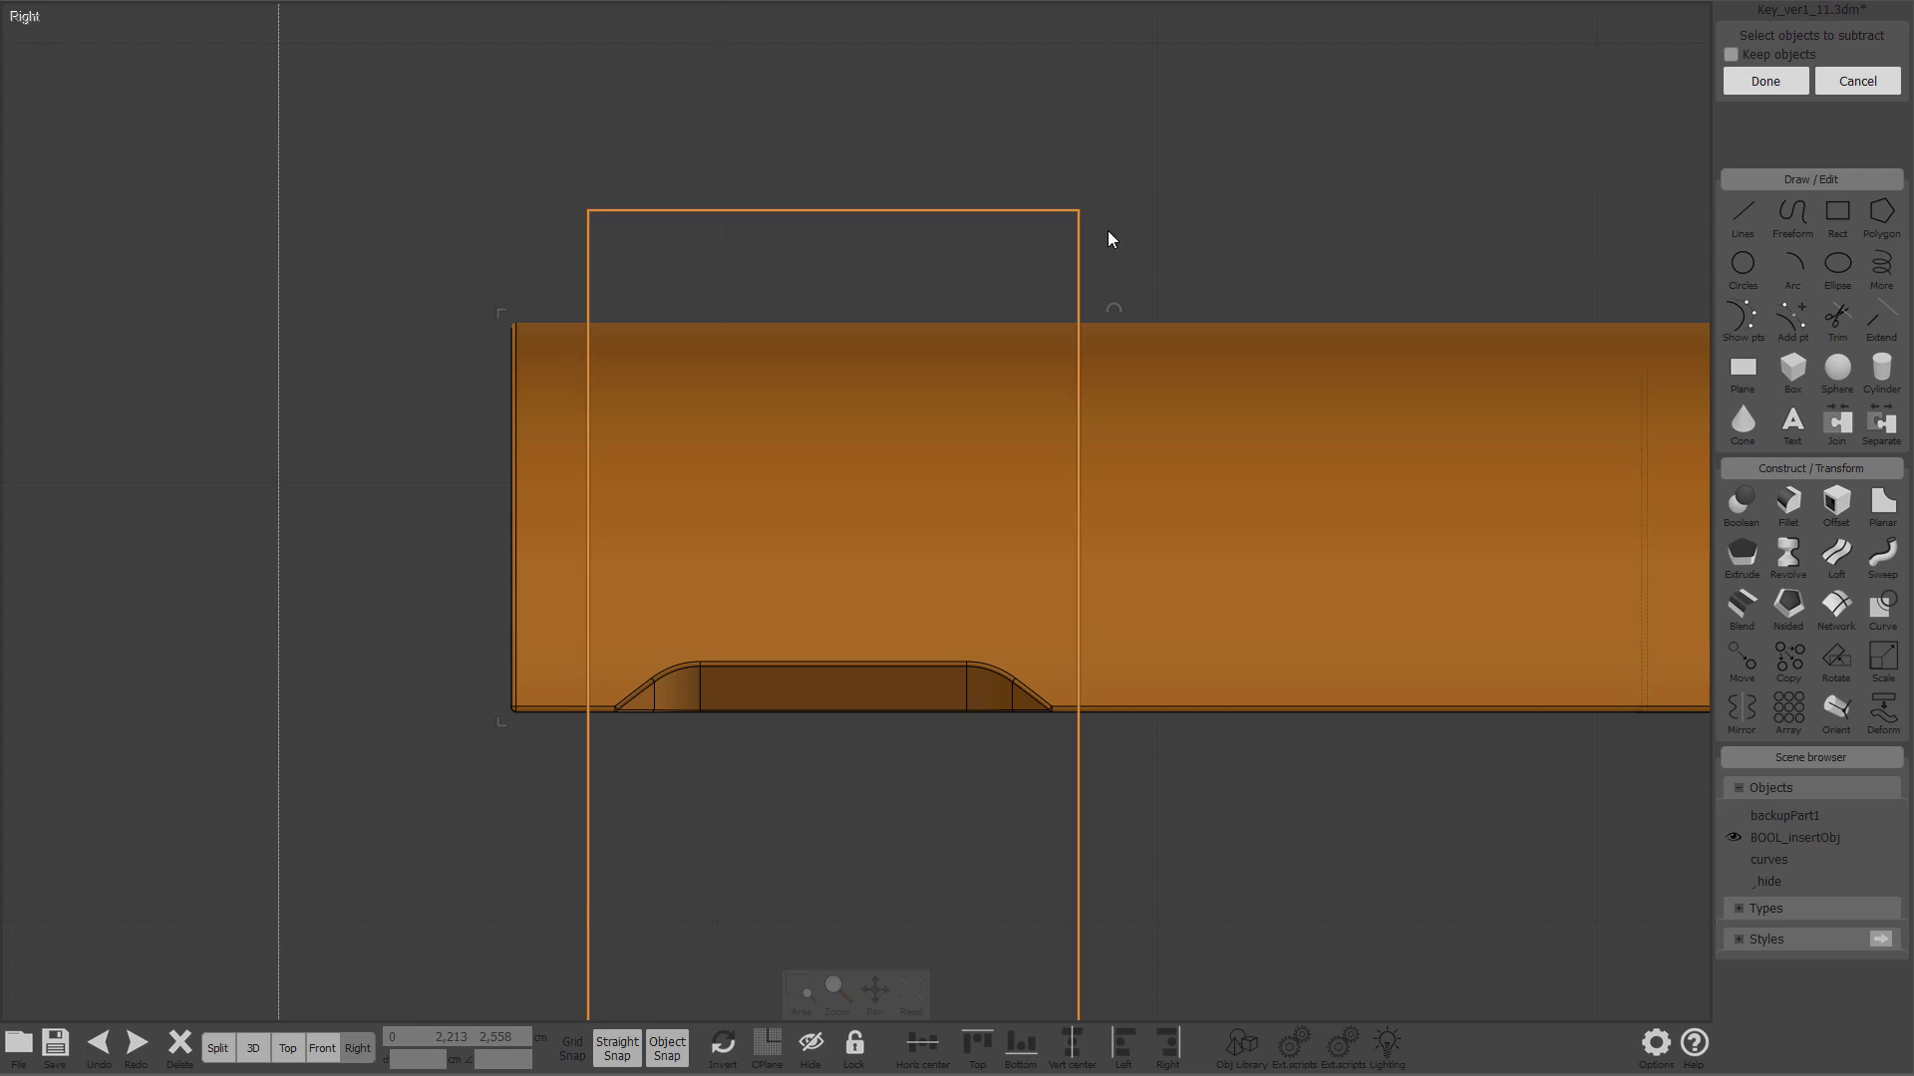
key("Return")
key("Tab")
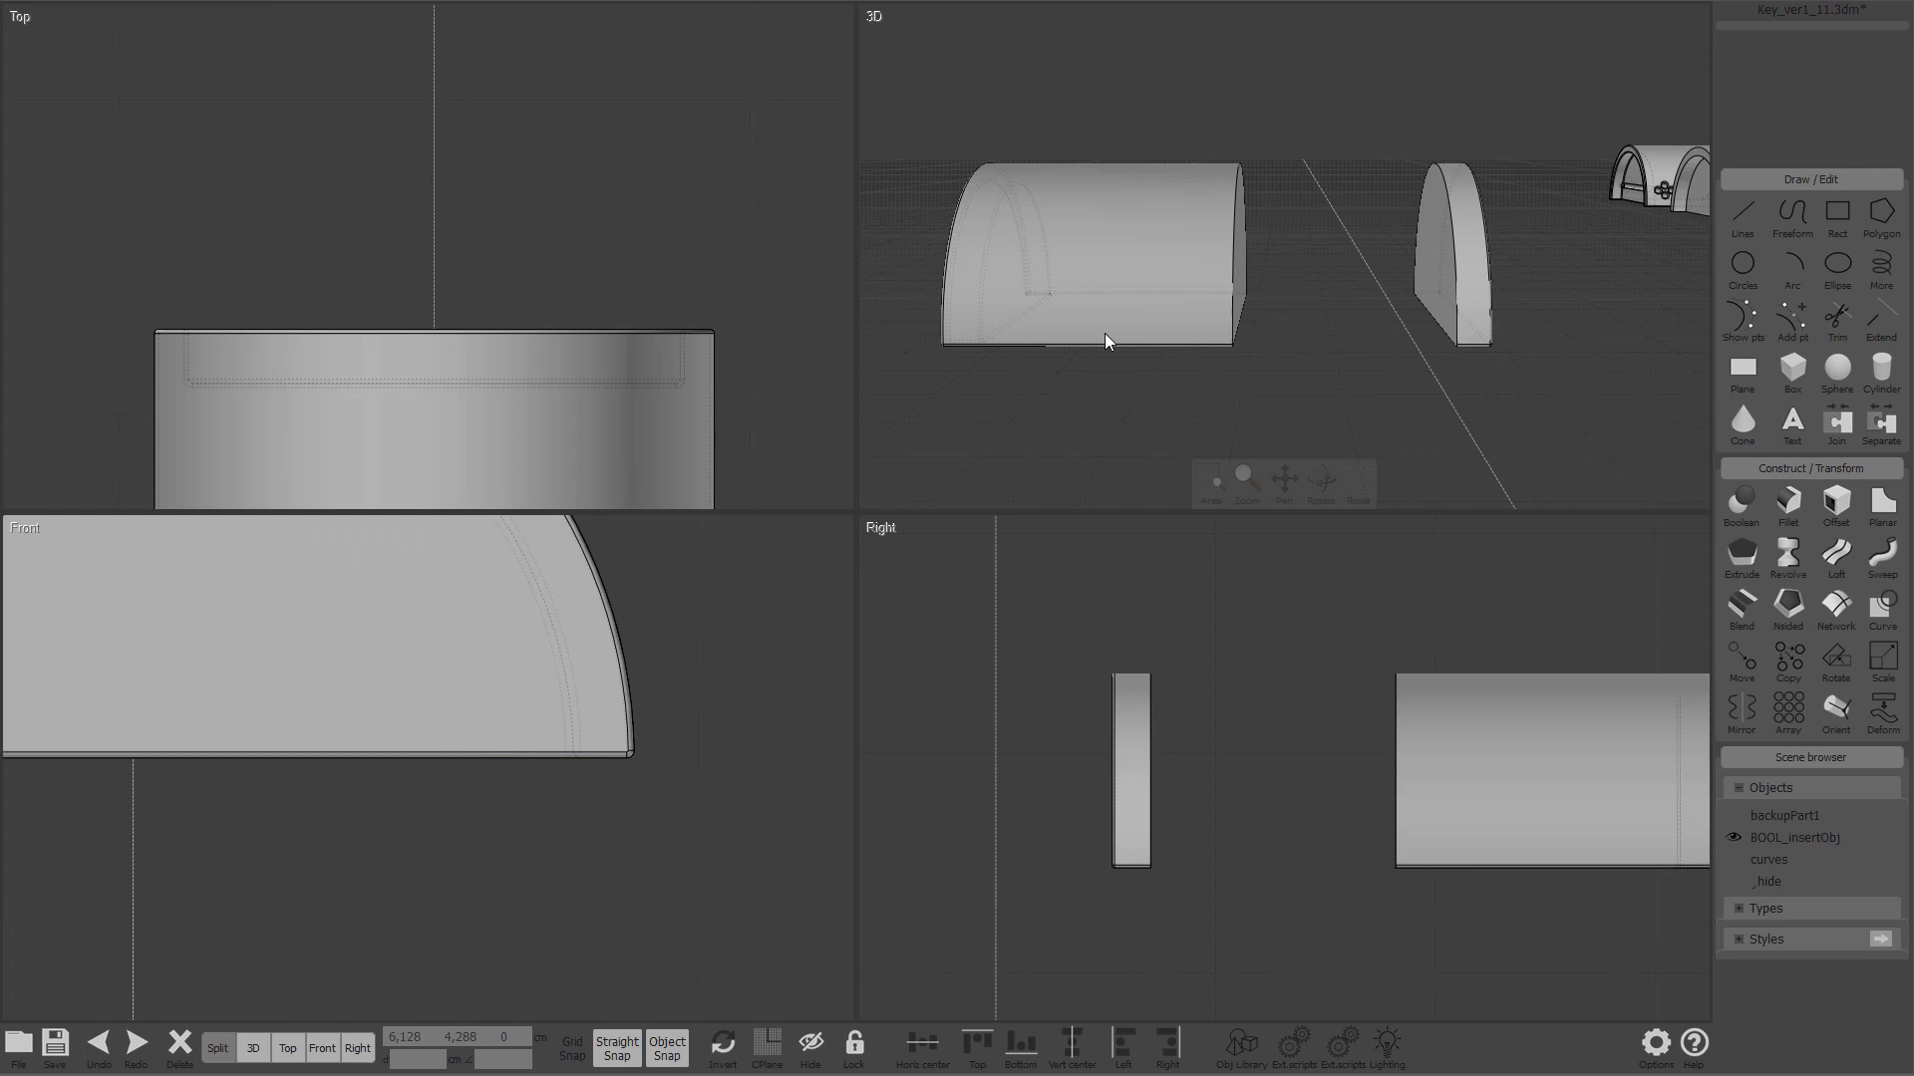
Step: Extrude the long piece's cut end face across the gap up to the corner of the separate end slice
right_click_drag(1162, 350, 882, 429)
left_click(738, 380)
key("e")
right_click_drag(1049, 628, 1043, 483)
scroll(1042, 483, "up", 5)
scroll(978, 257, "down", 3)
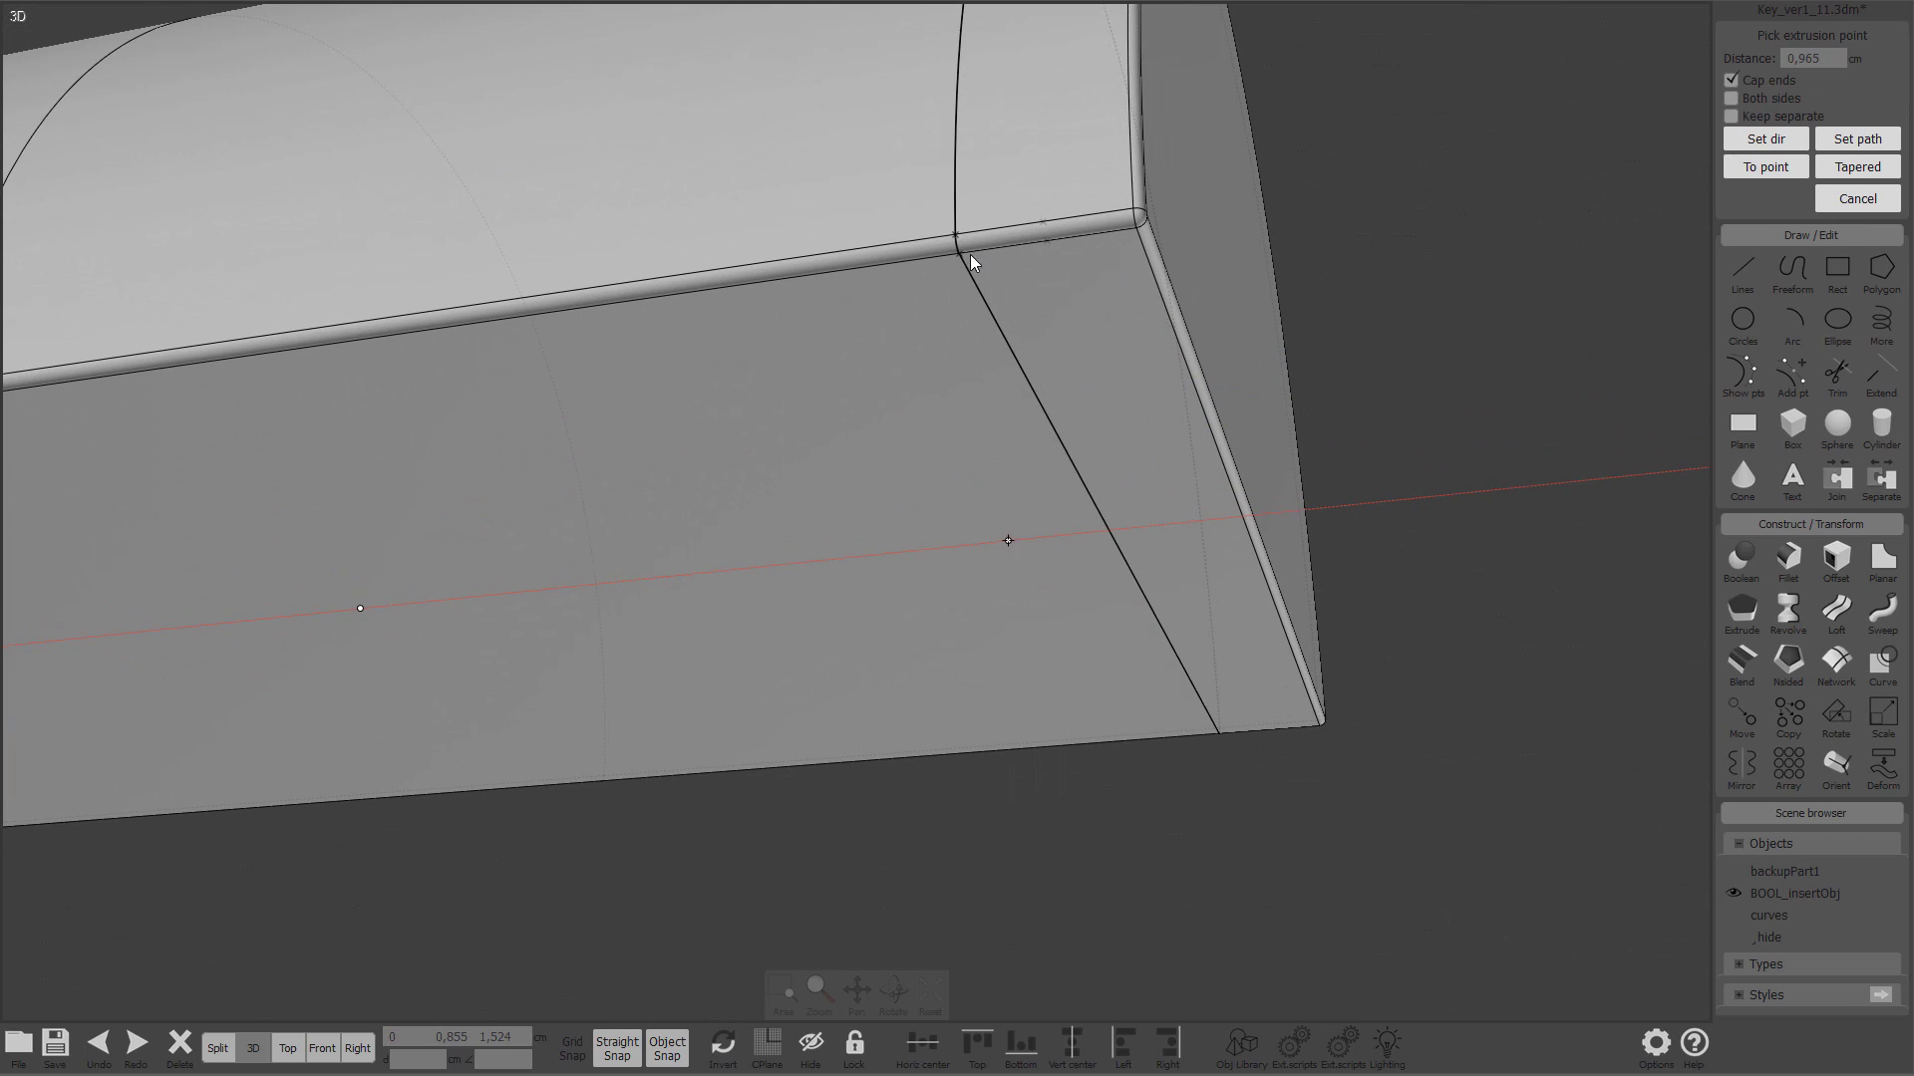
left_click(975, 257)
scroll(1443, 356, "down", 5)
scroll(1443, 357, "down", 2)
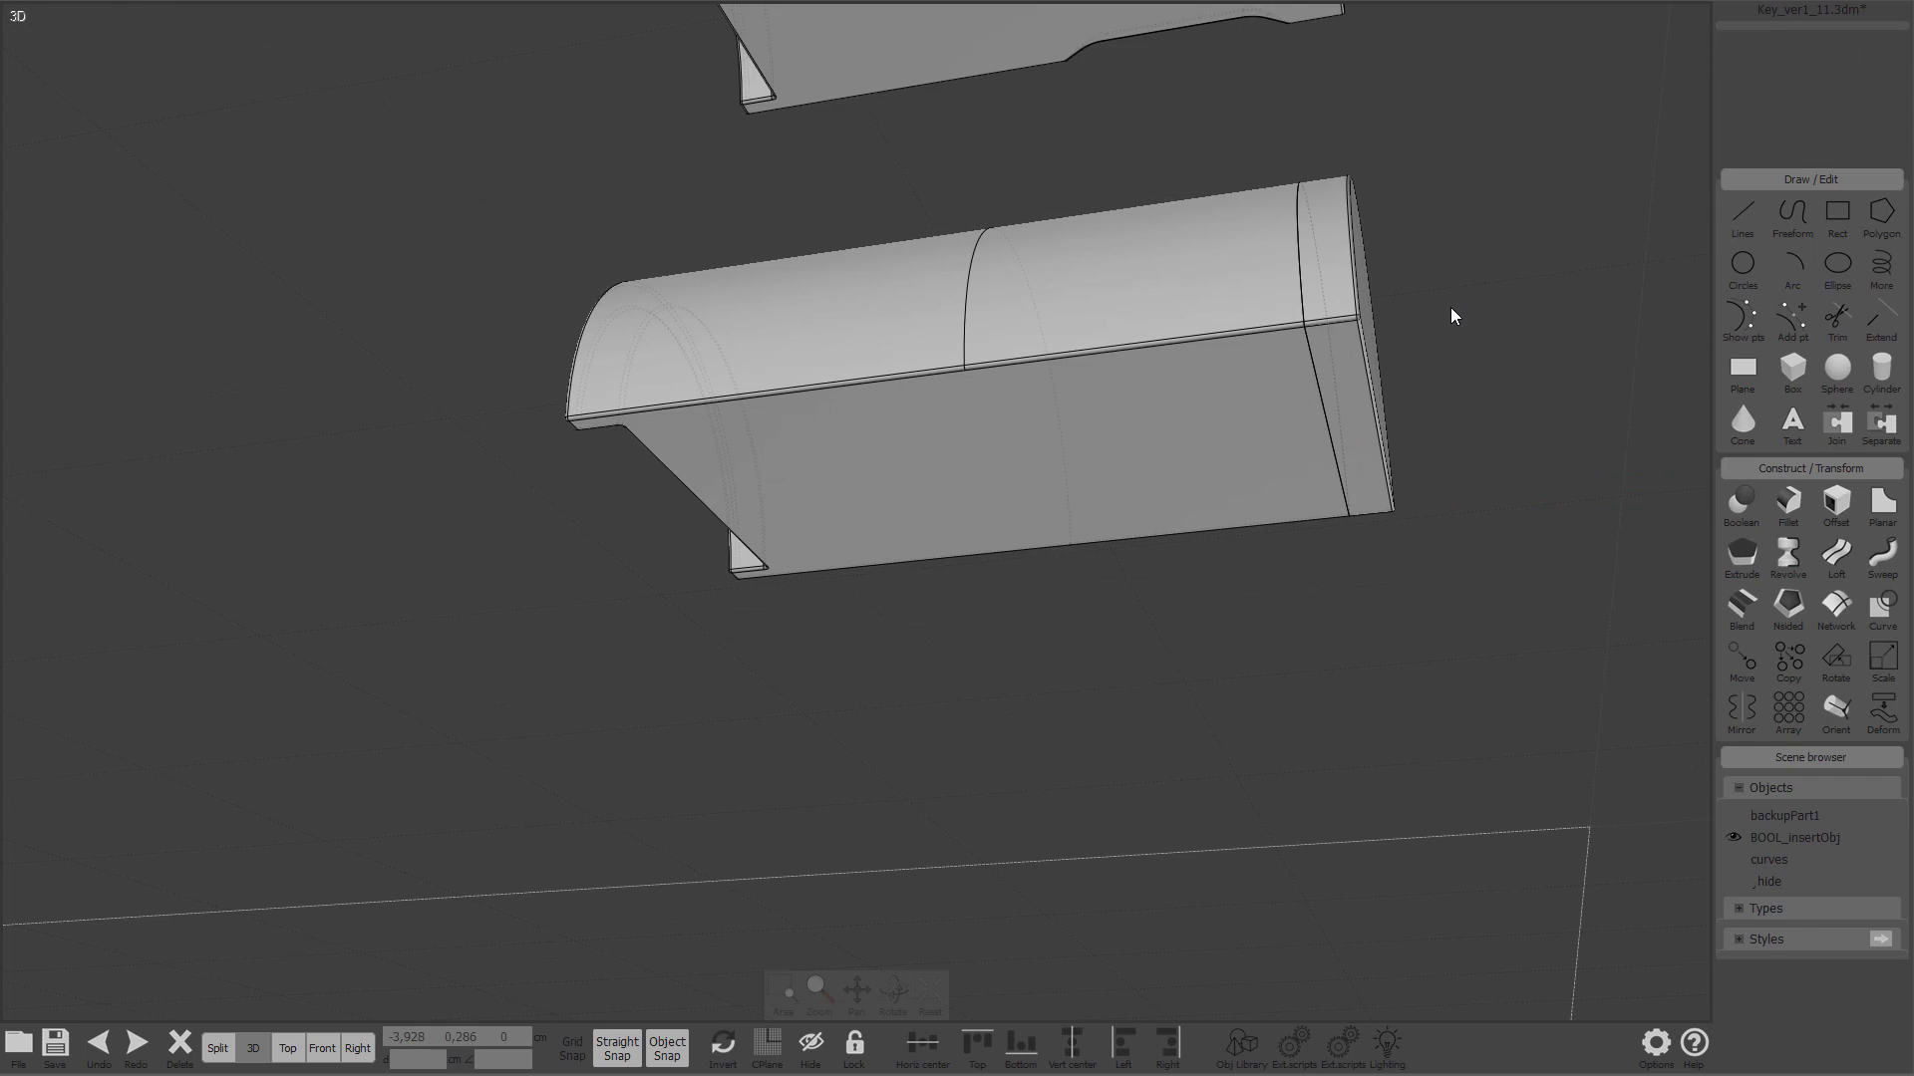
Step: Try moving the end slice straight out along the part's axis, away from the extended body
right_click_drag(1411, 339, 1376, 499)
left_click(1206, 286)
scroll(1172, 411, "up", 3)
scroll(1173, 404, "down", 2)
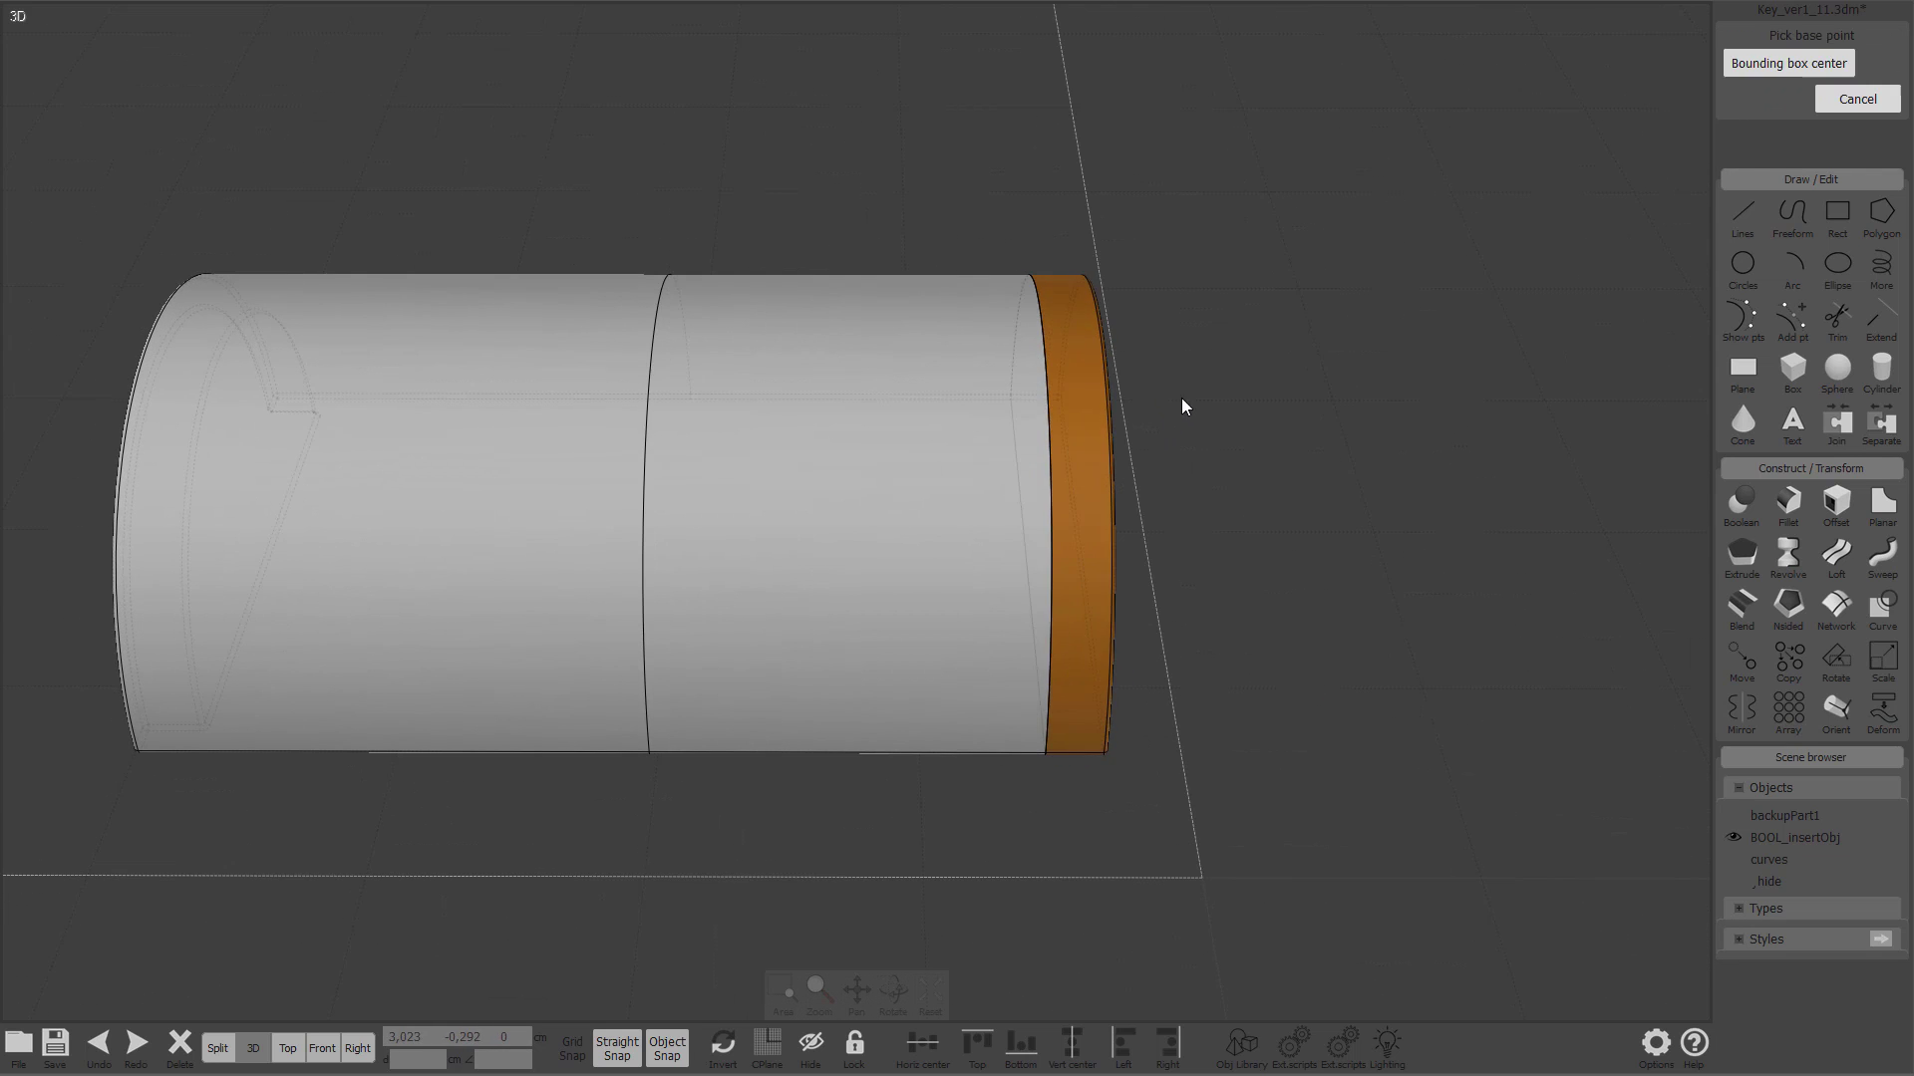
key("m")
left_click(1181, 397)
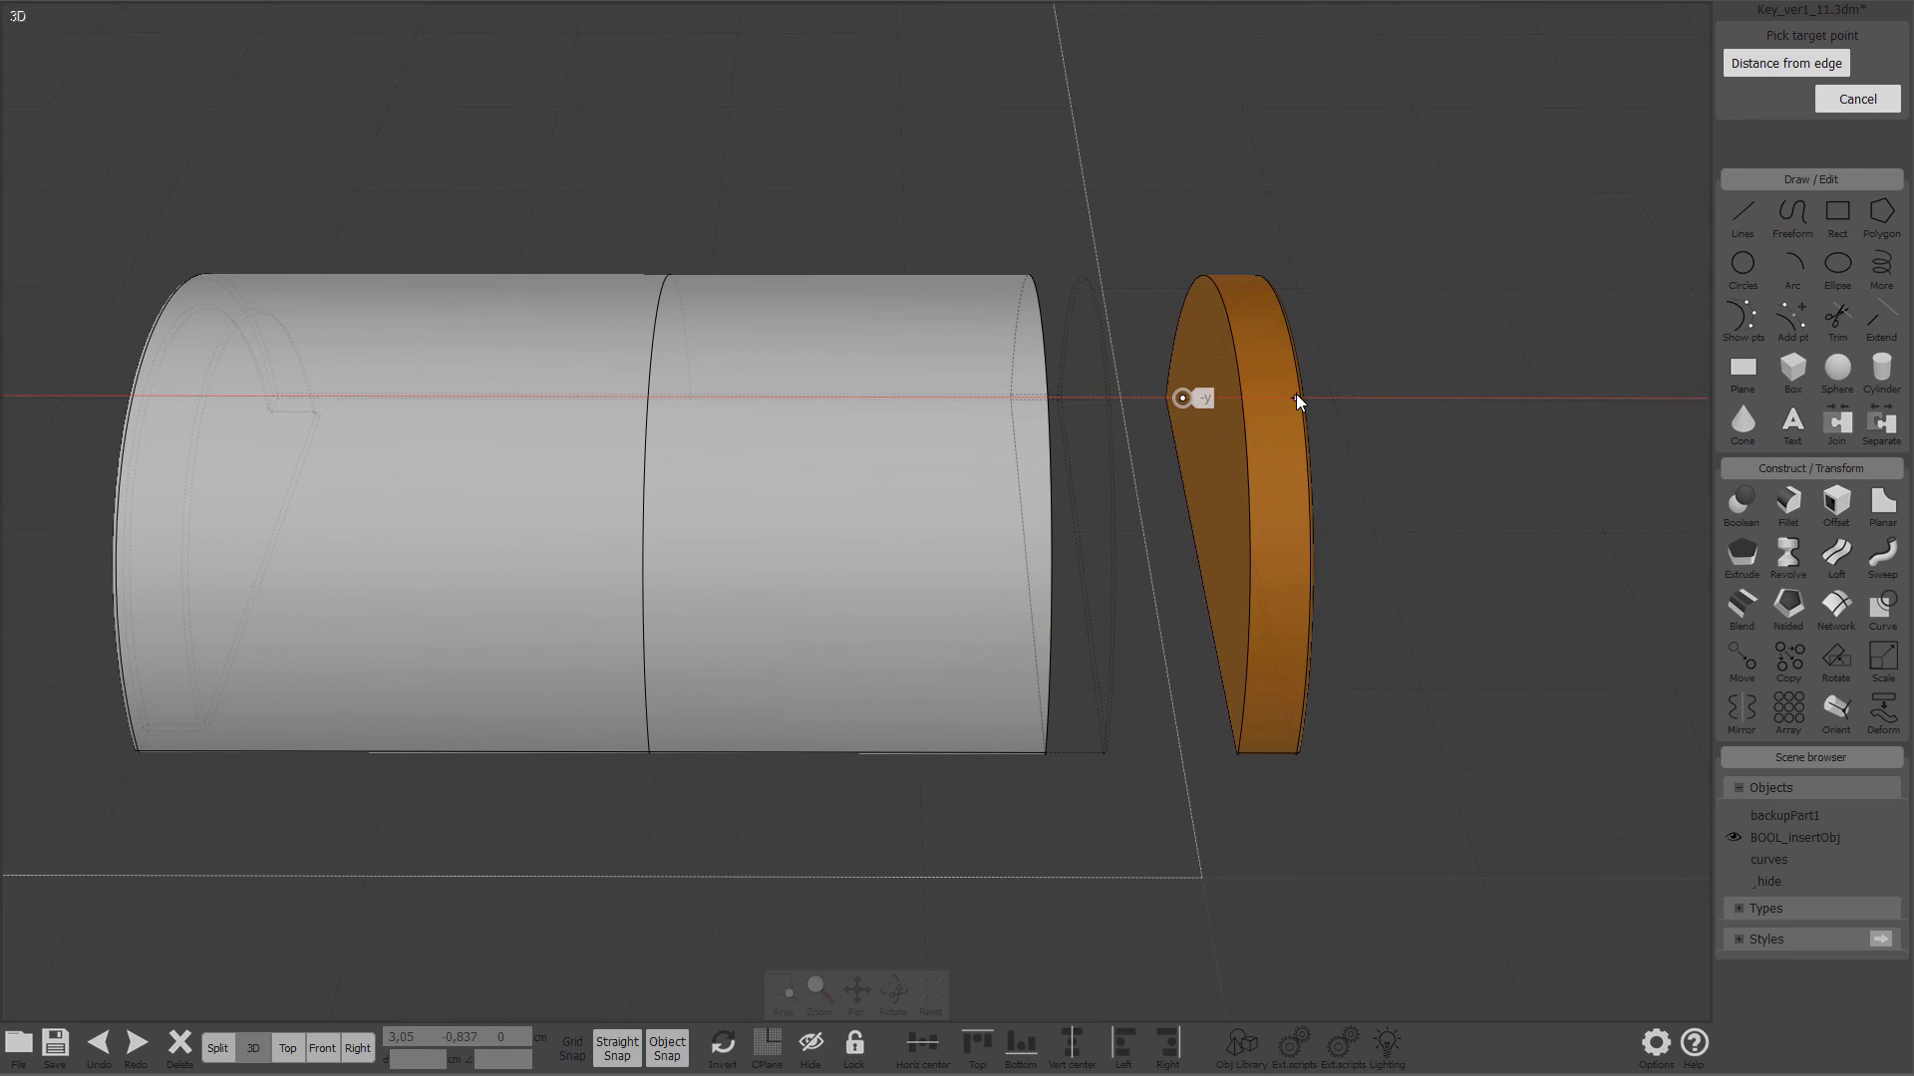
left_click(1281, 399)
right_click_drag(1268, 415, 1037, 339)
Step: Combine the extended body and the end slice into one solid
left_click(1037, 339)
right_click_drag(1252, 342, 1256, 339)
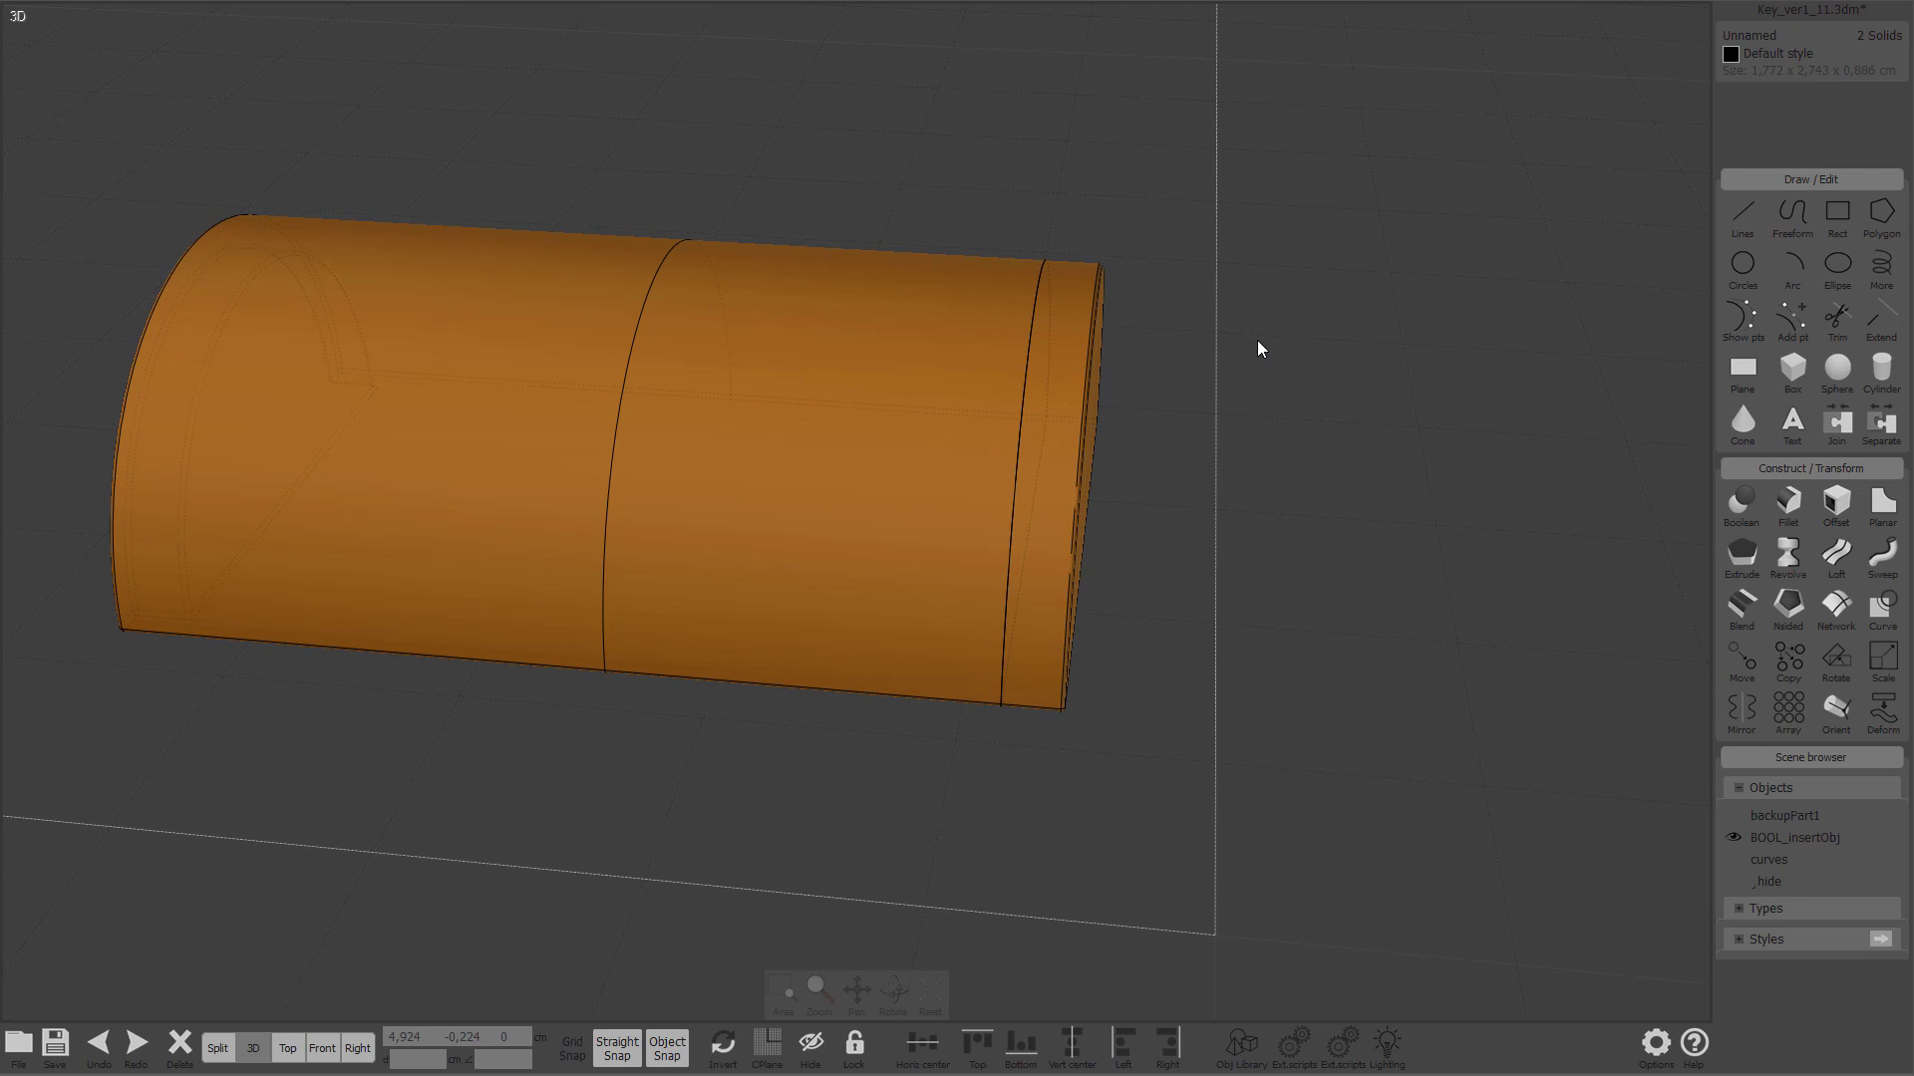
left_click(1258, 339)
left_click(958, 400)
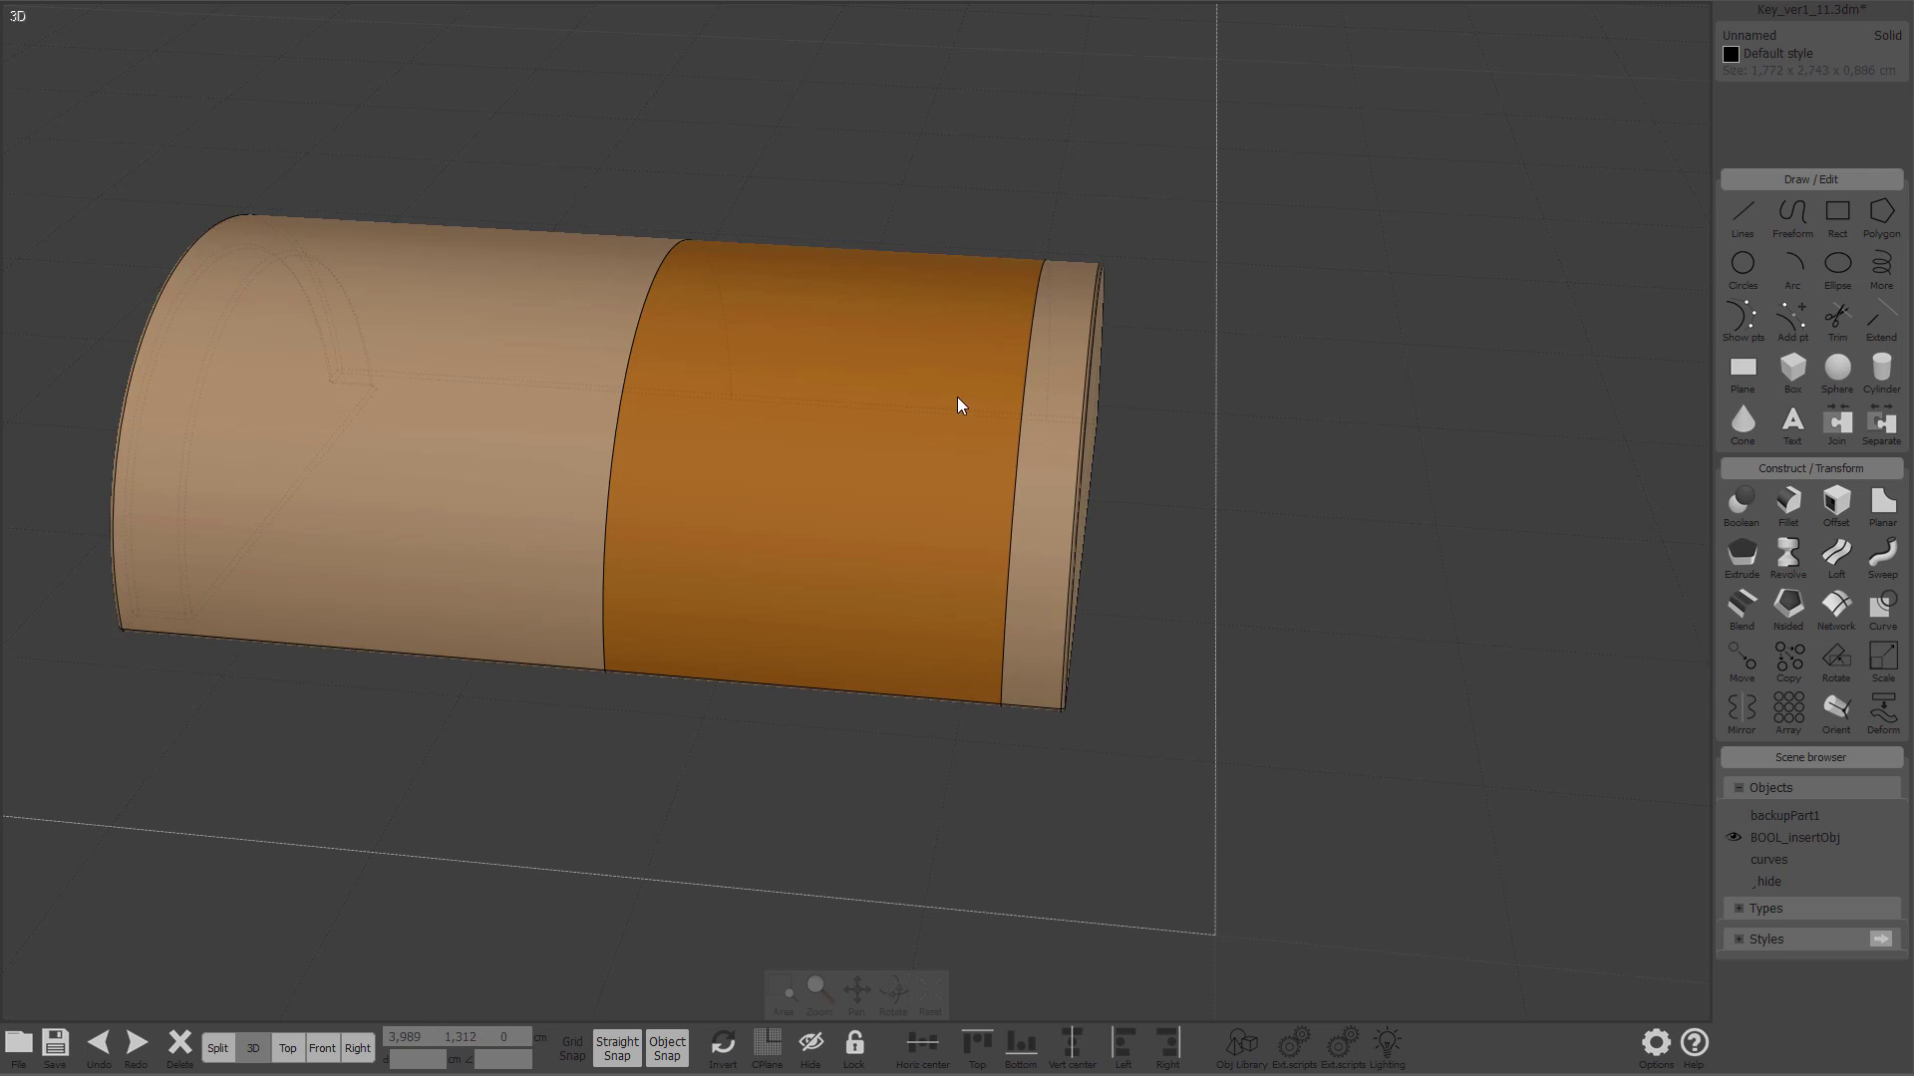
right_click_drag(1246, 478, 1306, 501)
right_click_drag(1422, 329, 1452, 192)
right_click_drag(1270, 317, 1243, 439)
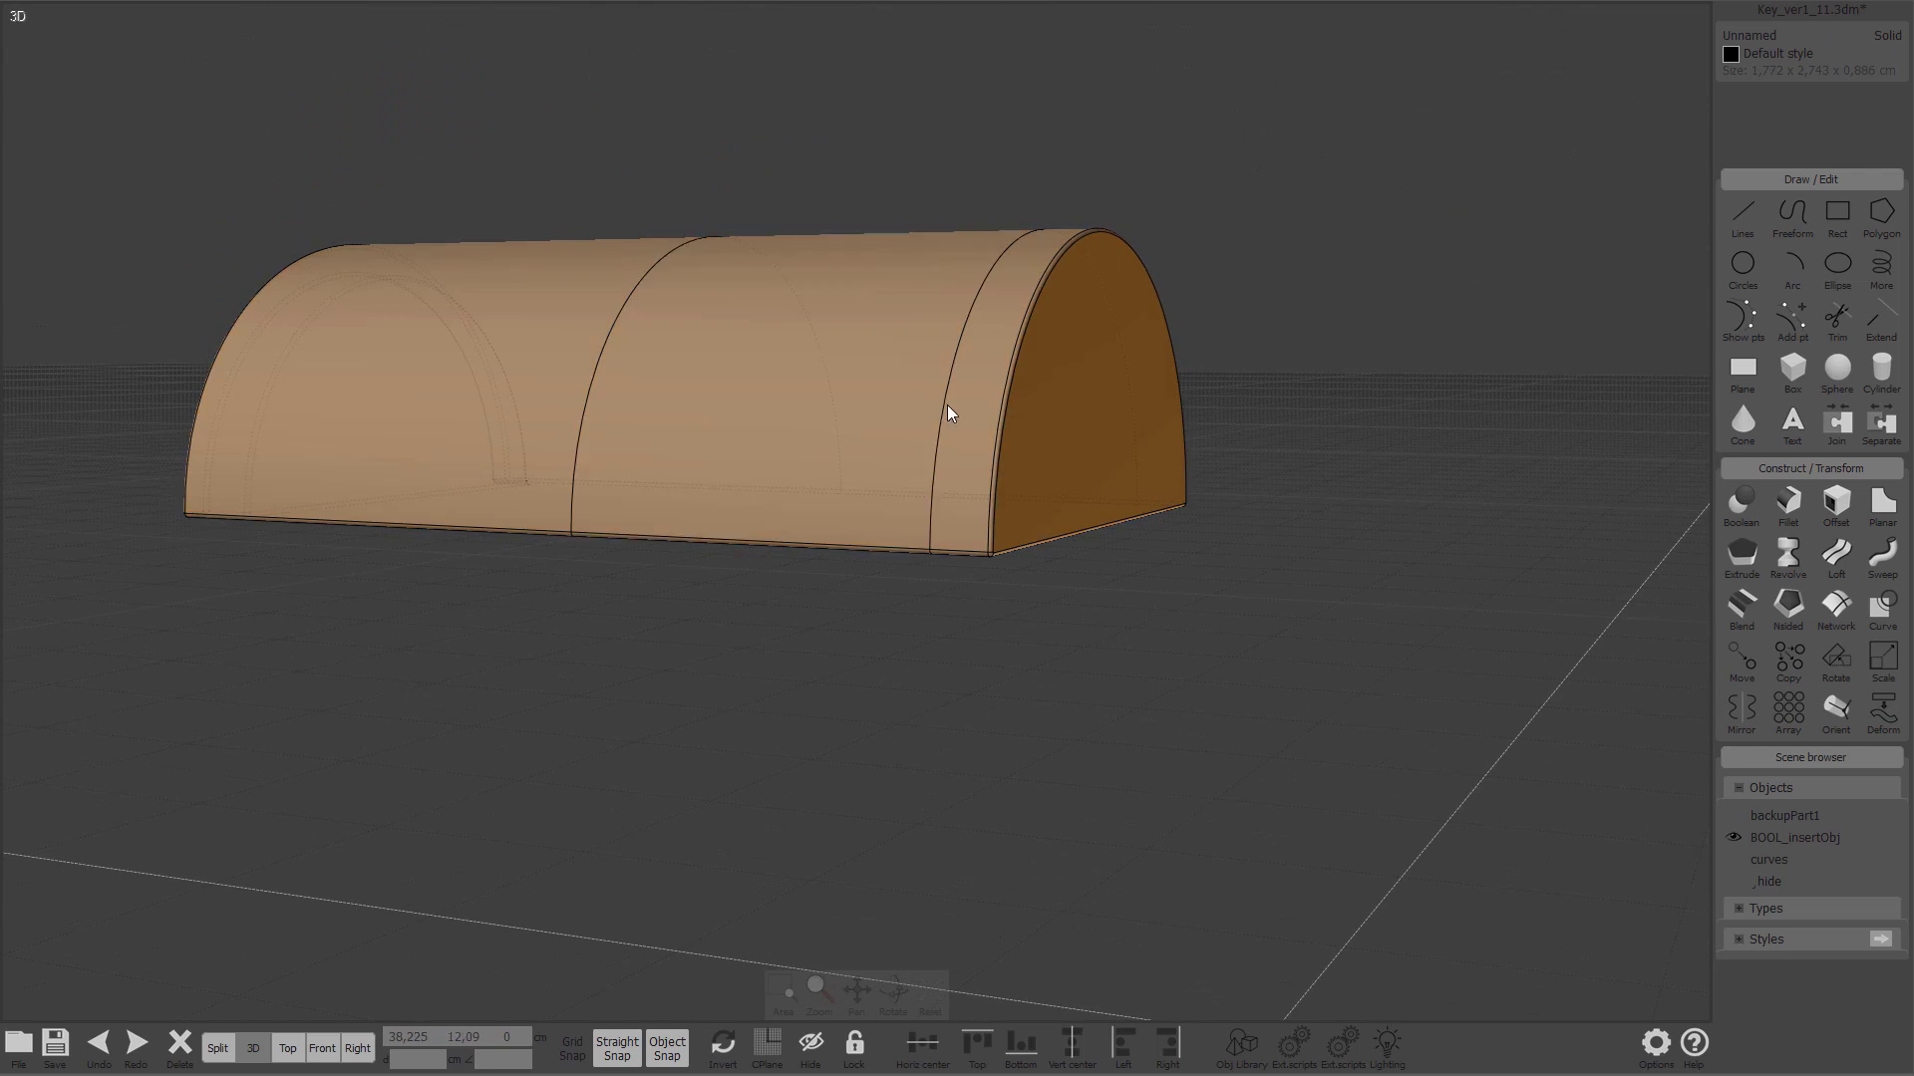
Step: Copy the notched insert straight up so the duplicate stands above the other two parts
scroll(897, 395, "down", 5)
scroll(1037, 524, "up", 3)
left_click(933, 384)
left_click(1166, 410)
scroll(1166, 411, "up", 1)
left_click(1056, 443)
left_click_drag(1062, 430, 1083, 67)
left_click(1082, 68)
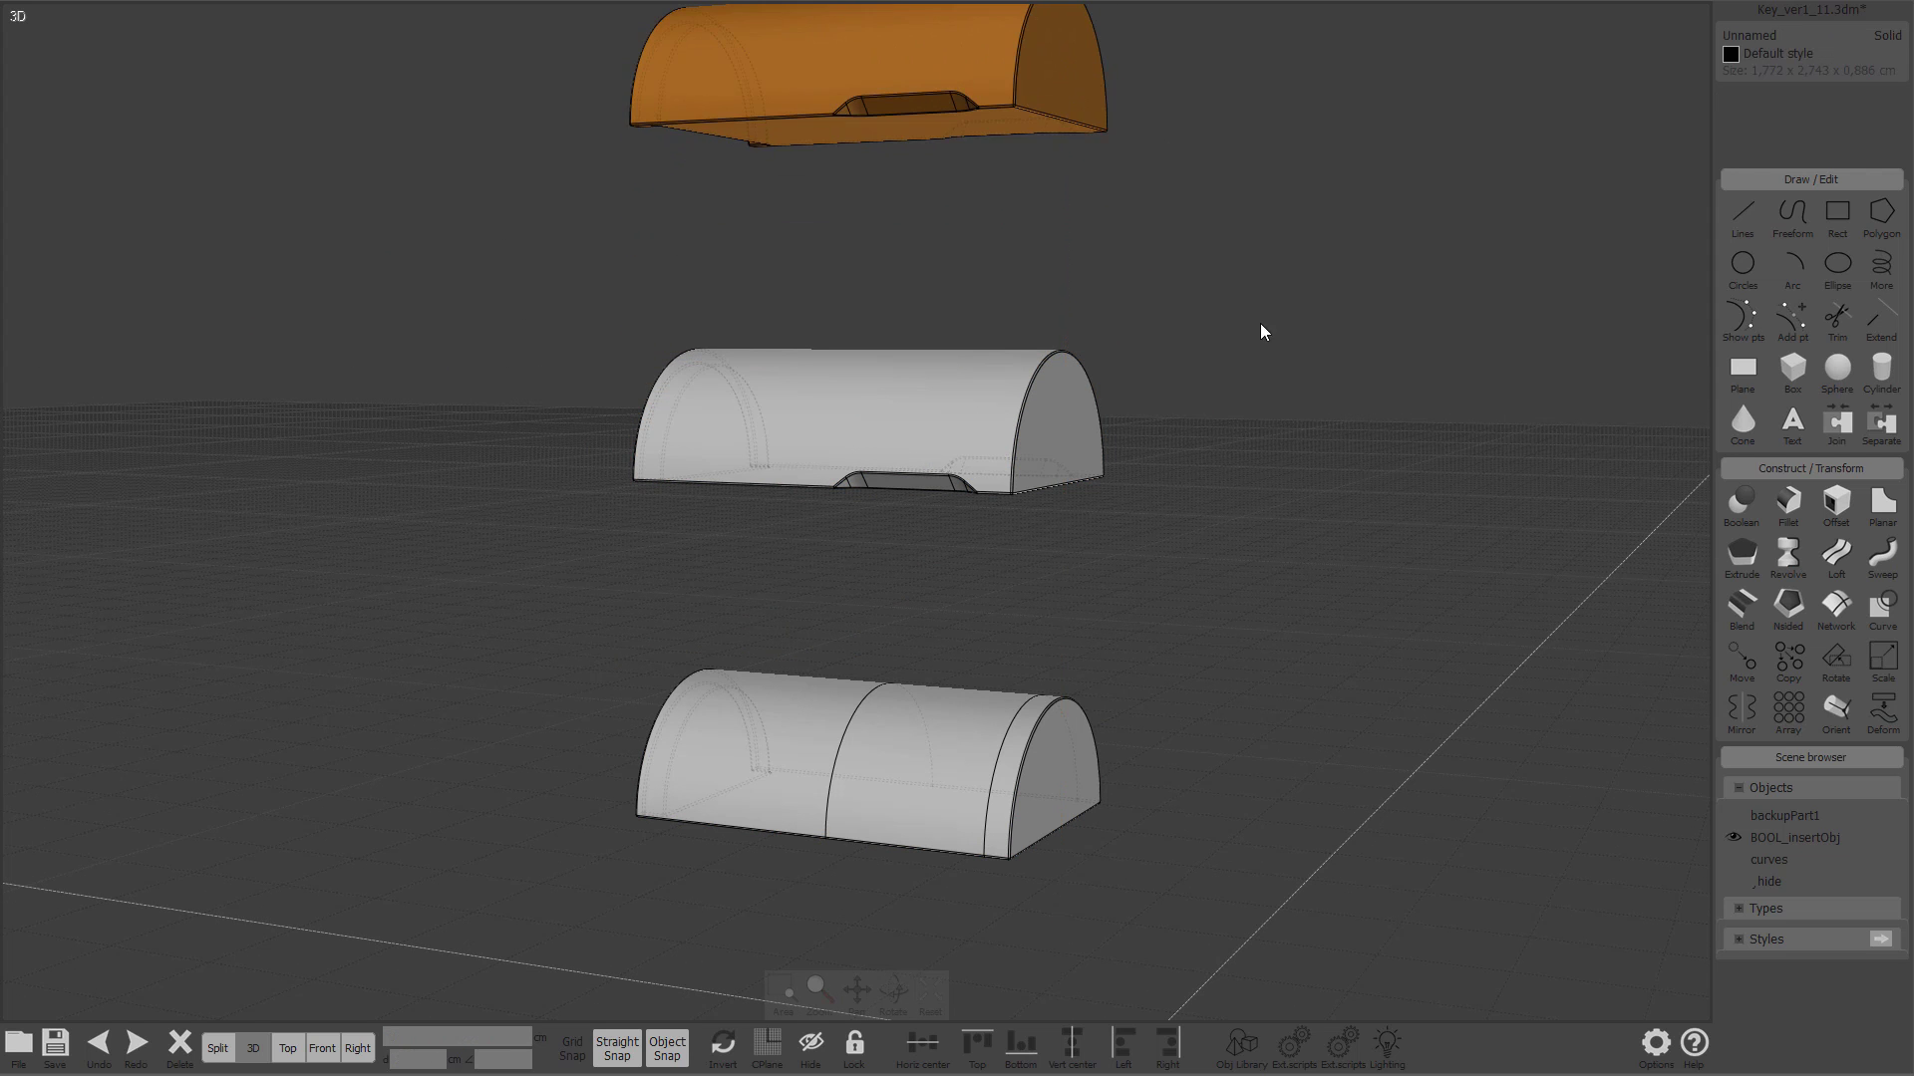
left_click(1260, 297)
scroll(1037, 398, "up", 6)
scroll(1084, 356, "down", 6)
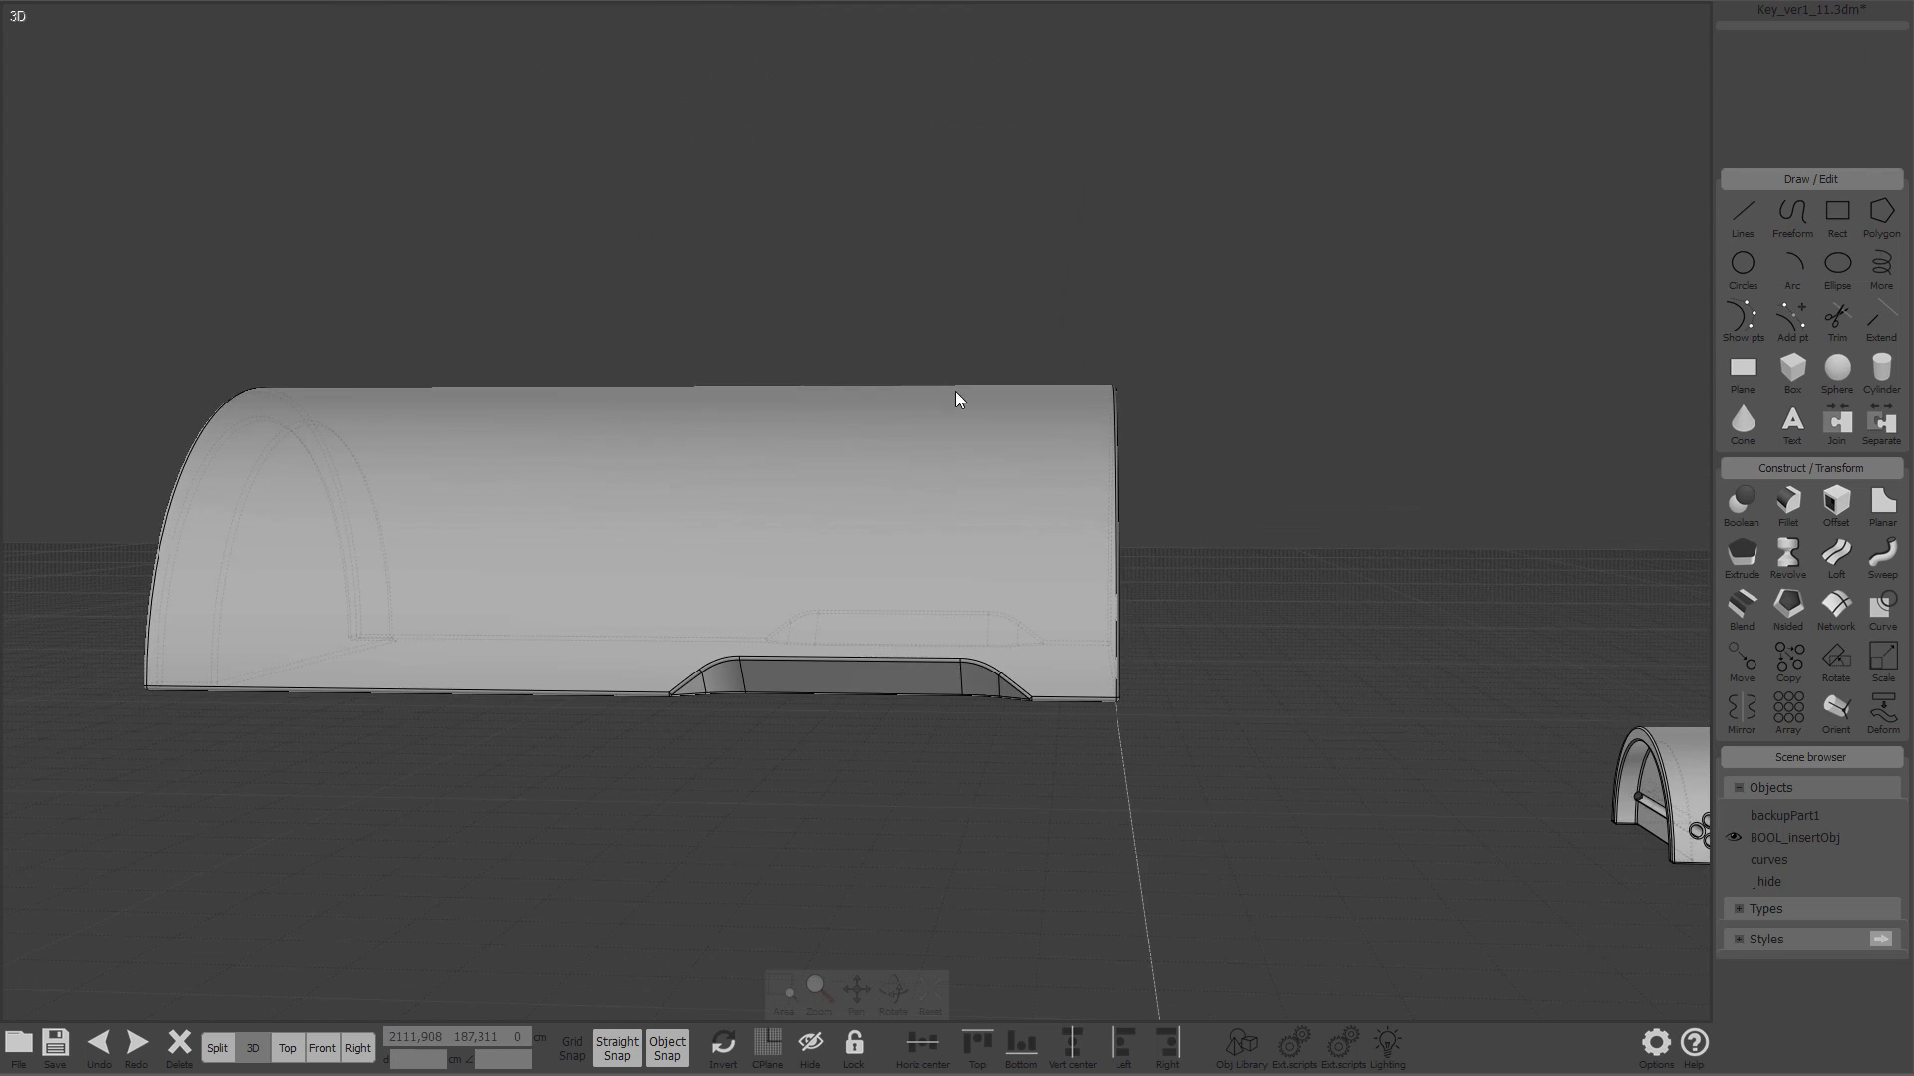
right_click_drag(924, 546, 1123, 538)
left_click(823, 331)
key("Delete")
right_click_drag(970, 436, 1282, 614)
left_click(1301, 570)
left_click_drag(1292, 565, 586, 529, "ctrl")
left_click(757, 580)
right_click_drag(586, 529, 939, 447)
scroll(943, 403, "up", 4)
left_click_drag(947, 431, 951, 179)
Step: Draw a circle of about 0.22 cm radius in the Right view, centered on the insert's top edge above the notch
key("Tab")
key("Tab")
key("Tab")
scroll(1097, 638, "down", 5)
key("Tab")
scroll(1071, 428, "up", 3)
scroll(984, 386, "up", 5)
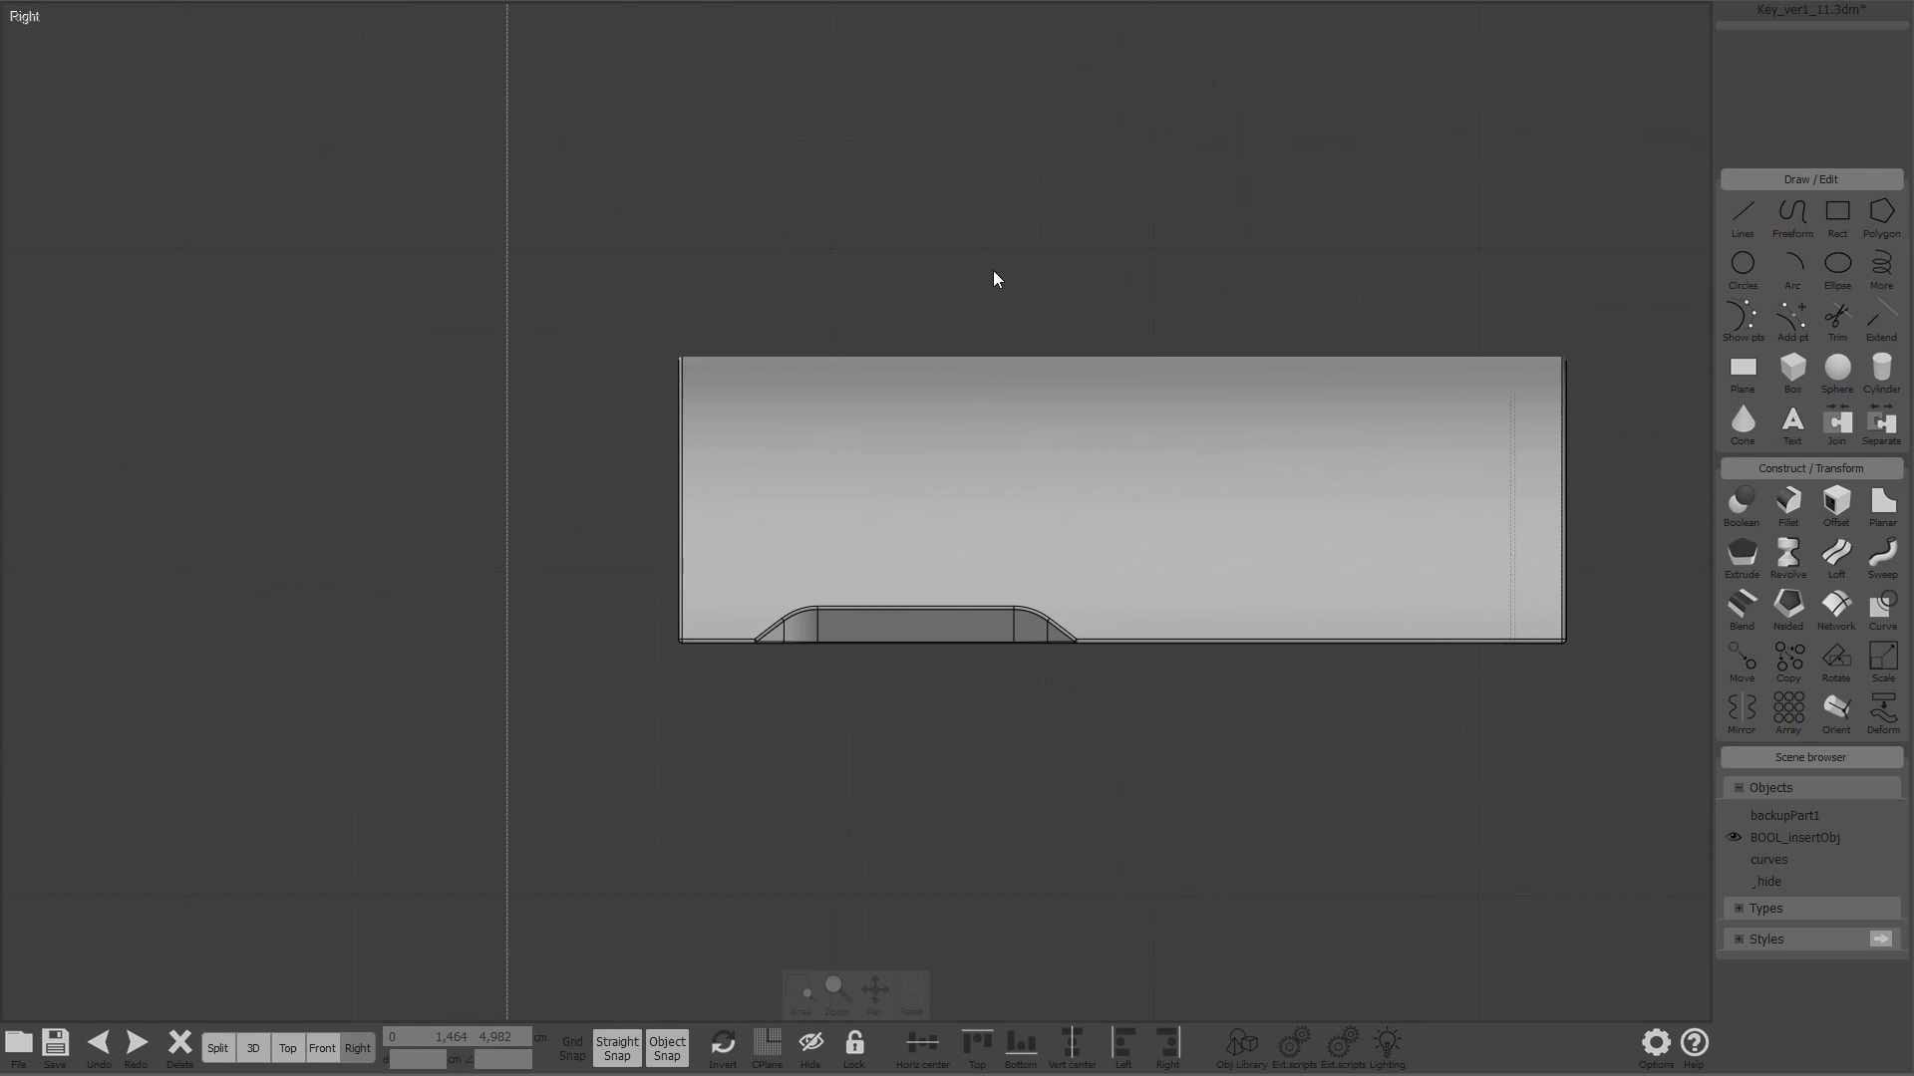
key("c")
left_click(895, 357)
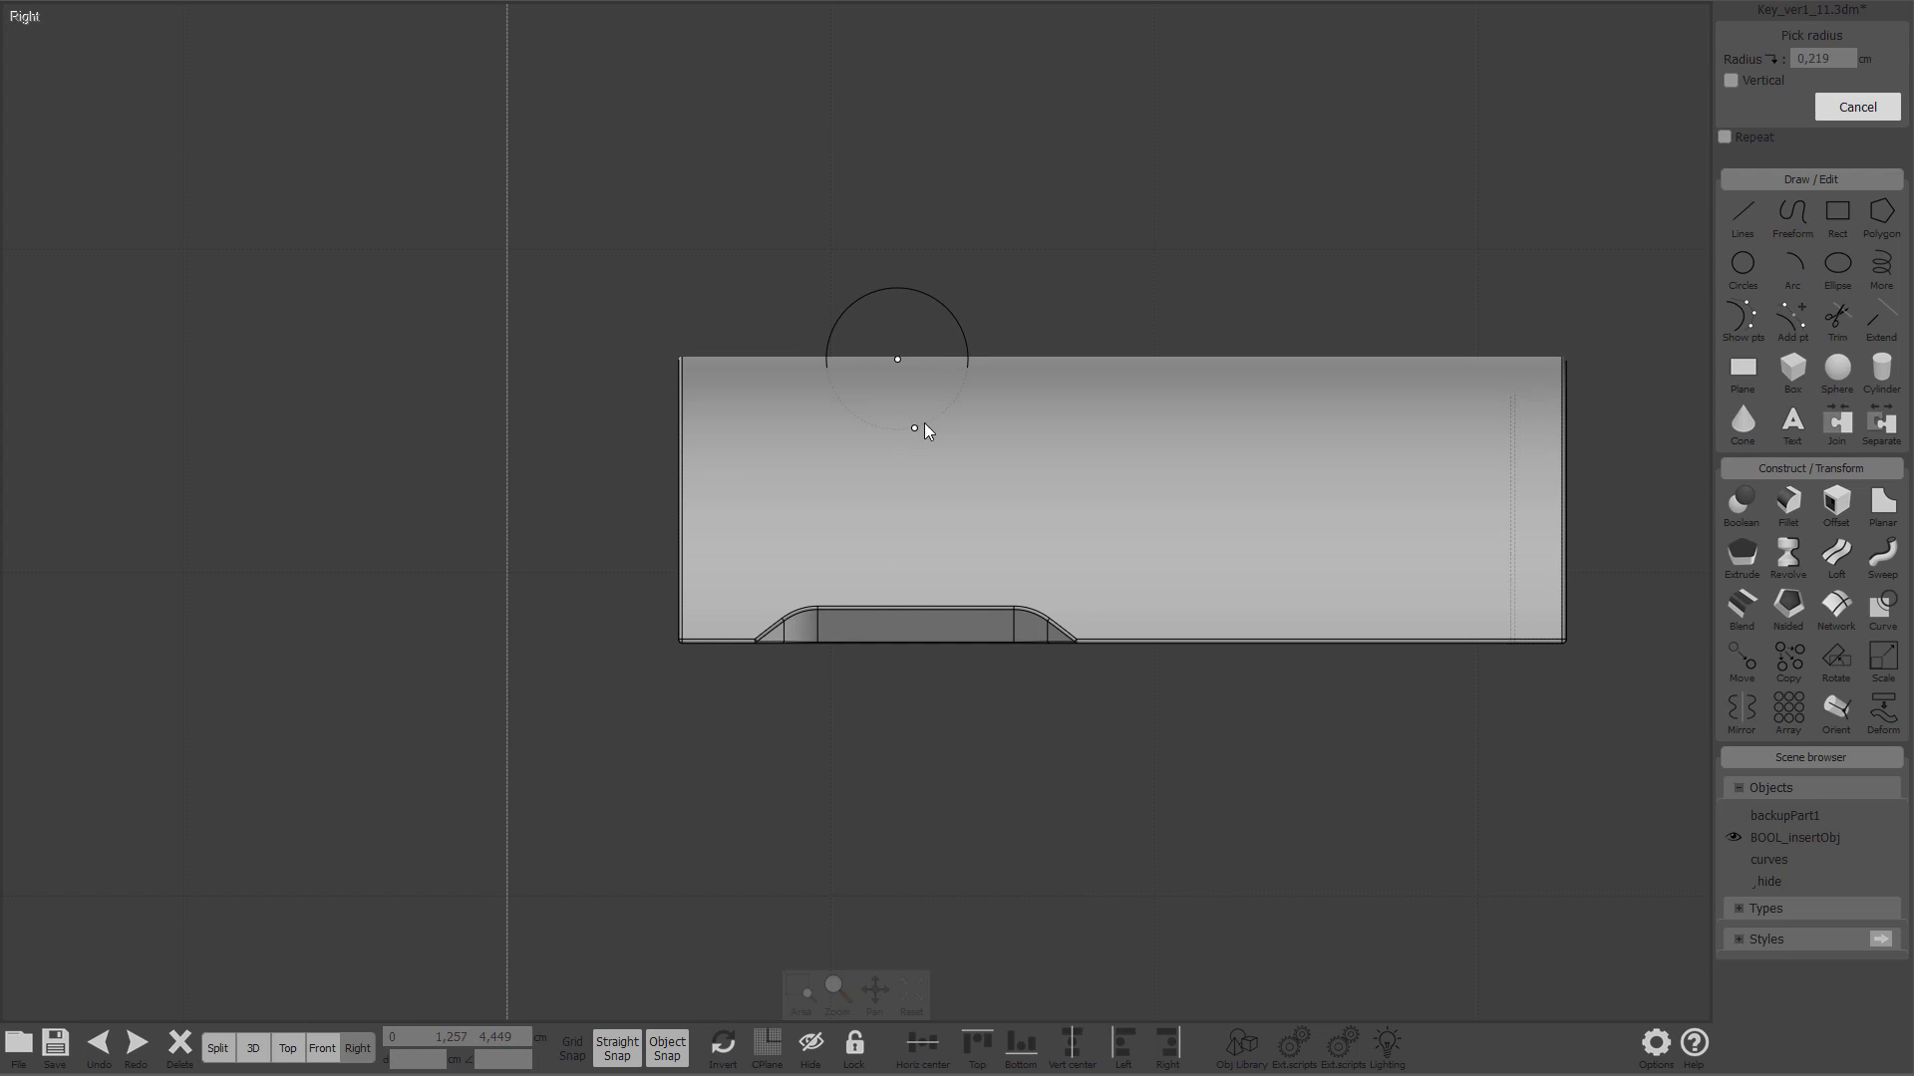
left_click(917, 426)
Step: Subtract the circle from the middle notched insert to cut a round channel across its top
left_click(1024, 392)
left_click(966, 329)
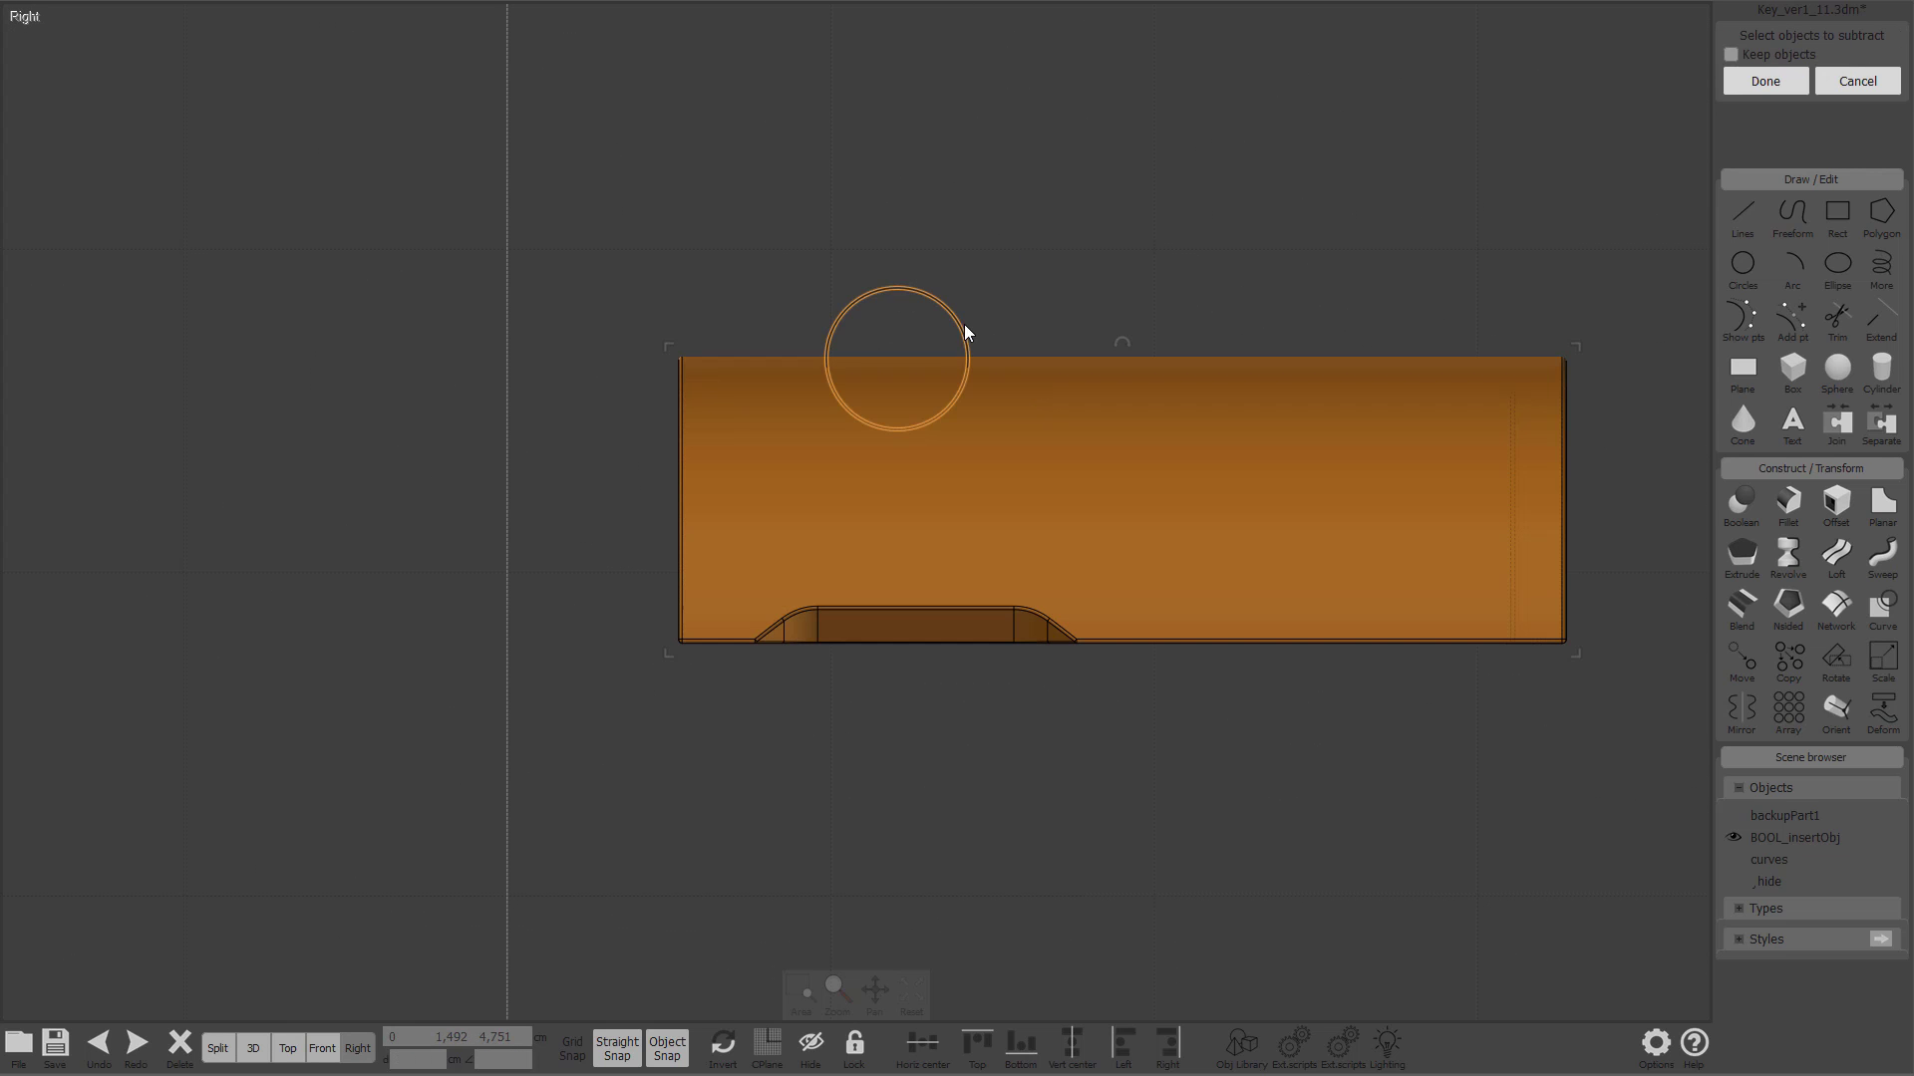
right_click(1059, 263)
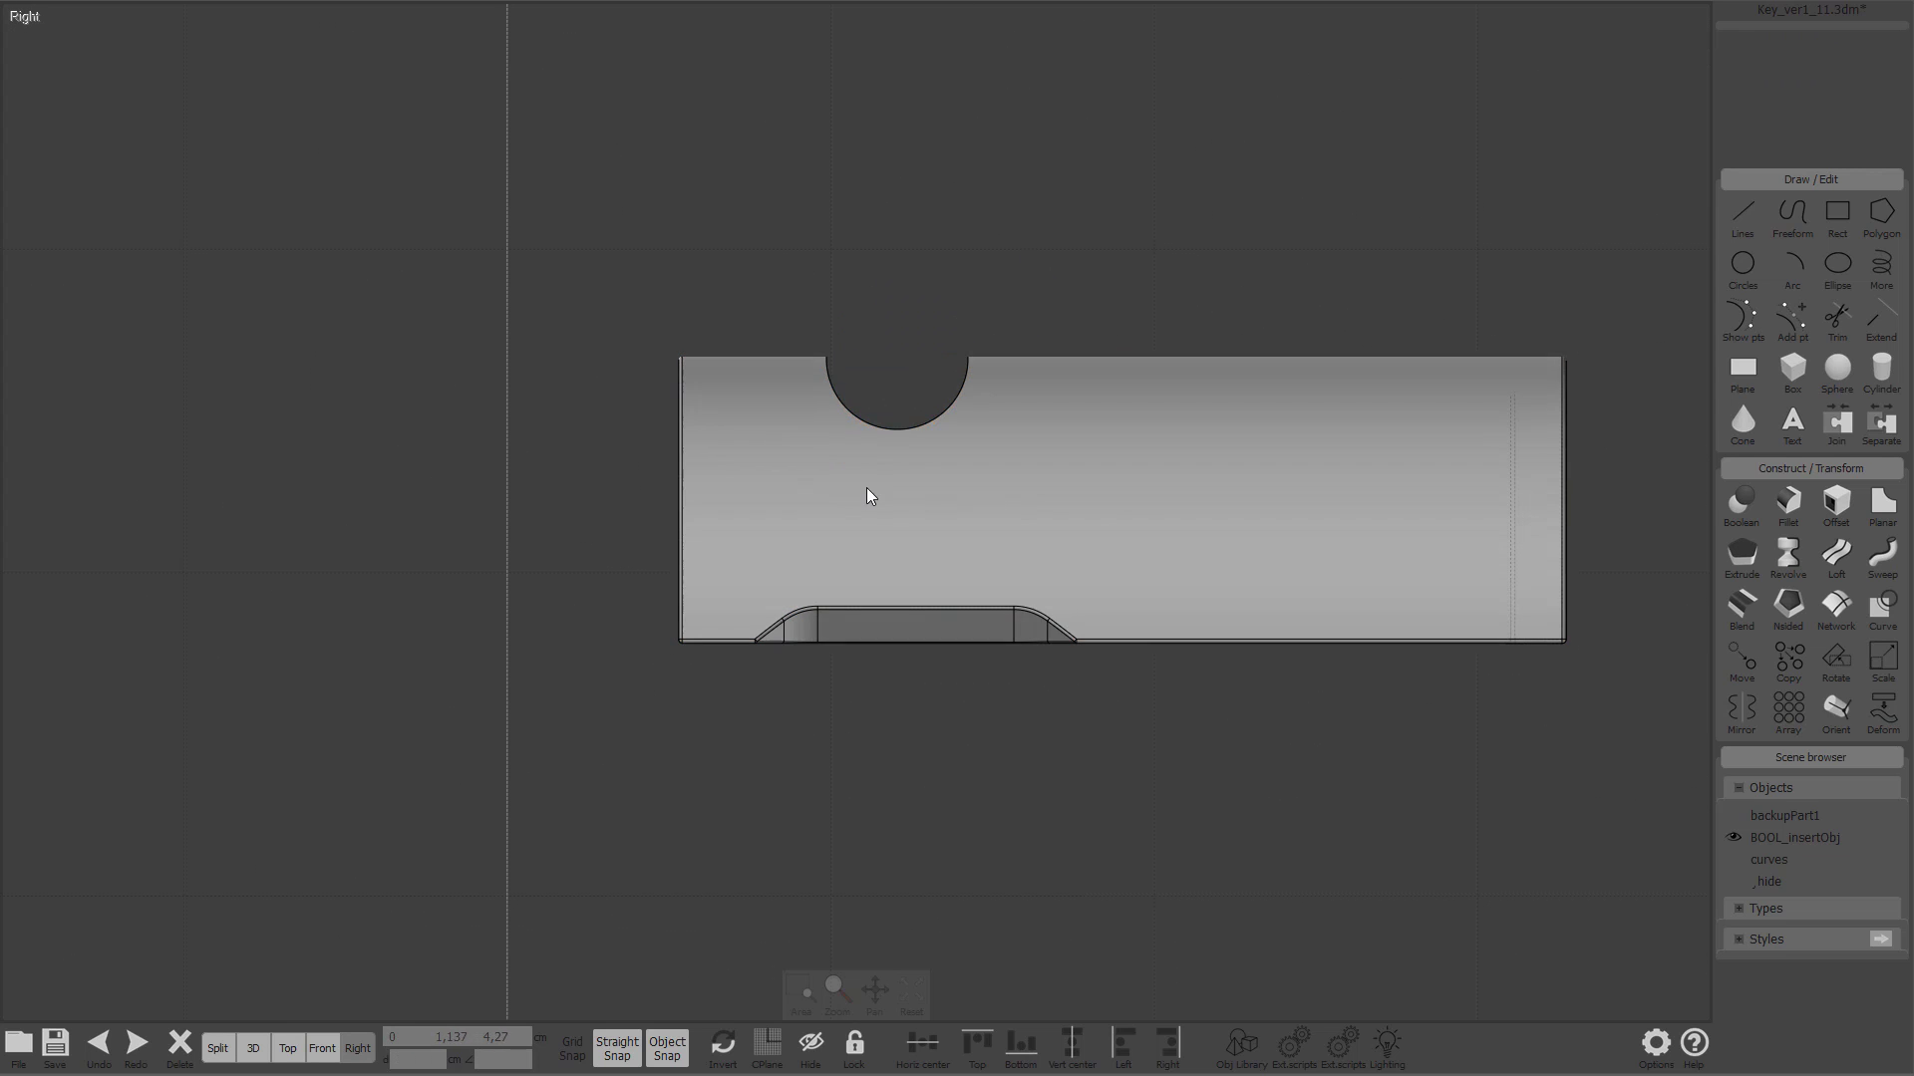
Step: Examine the round channel across the insert's top up close and from the side
scroll(870, 438, "up", 4)
key("3")
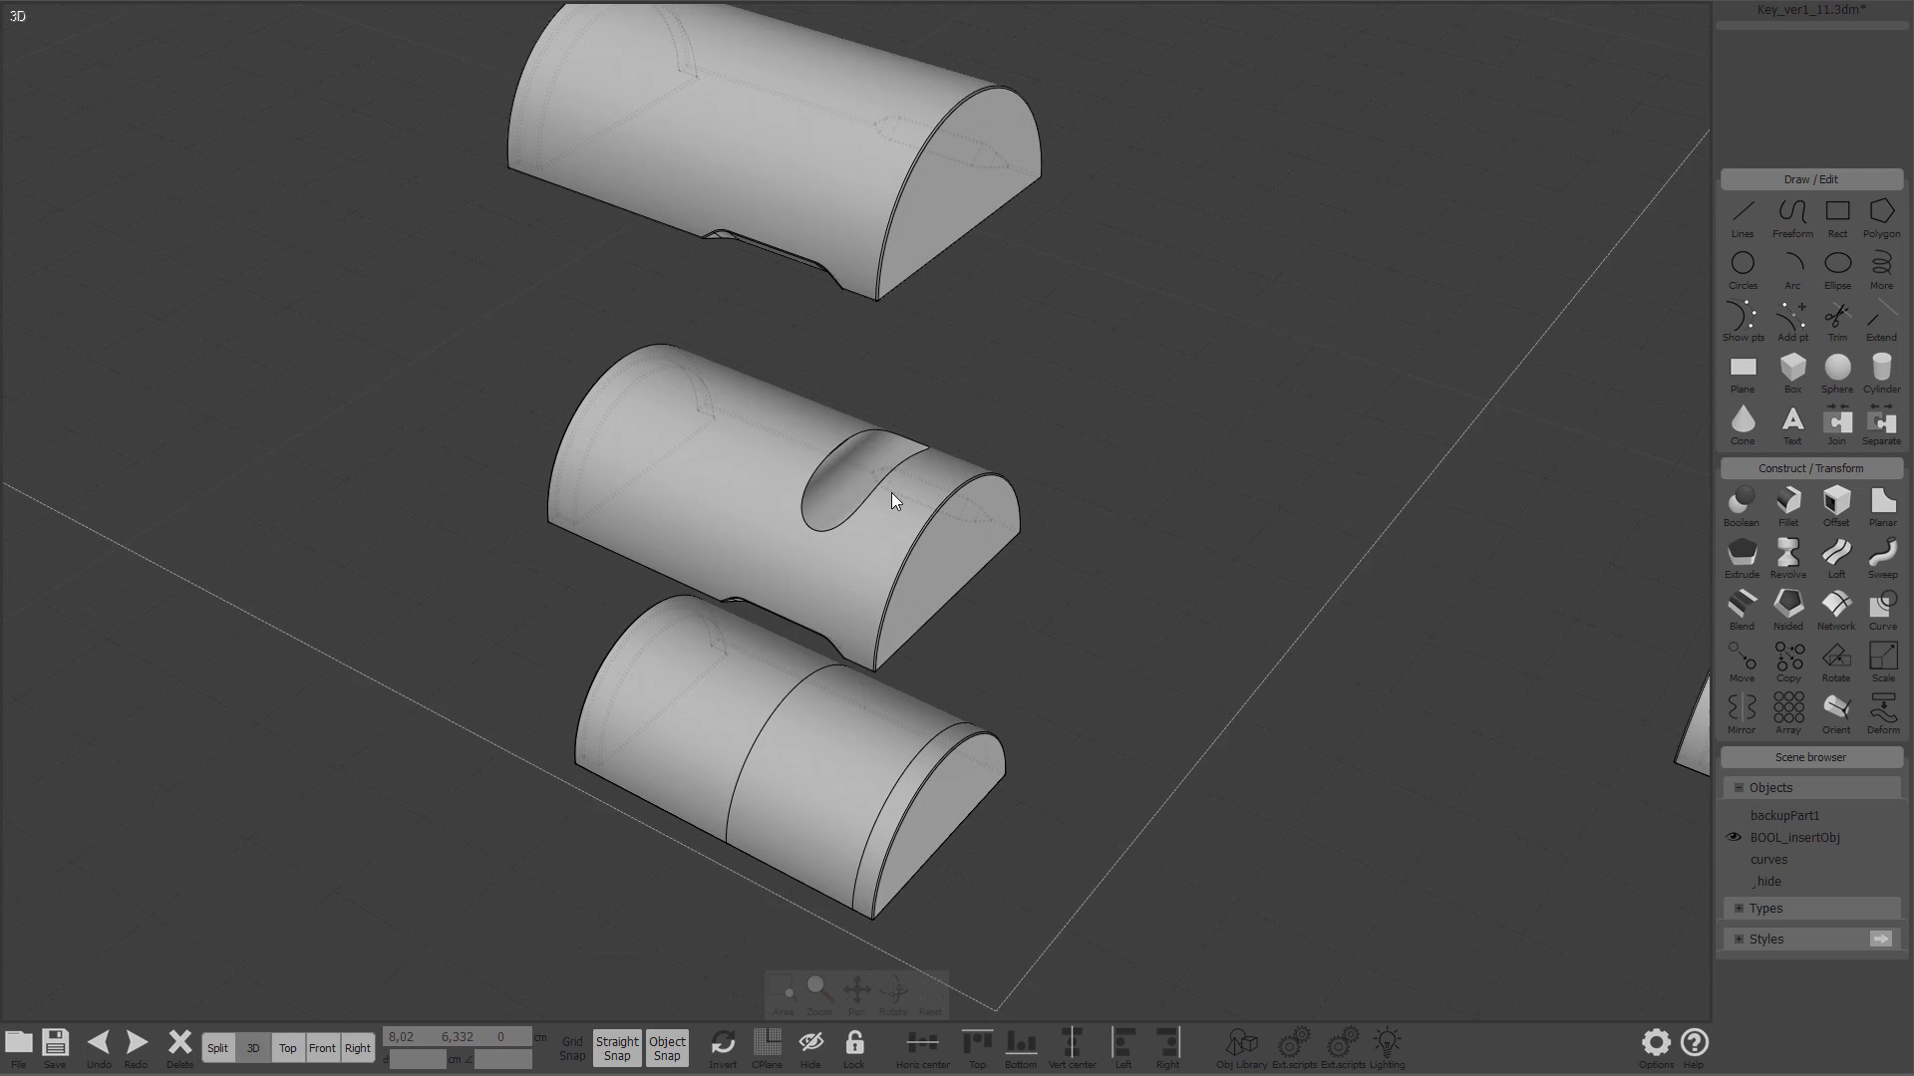
scroll(1020, 447, "up", 4)
scroll(870, 250, "up", 5)
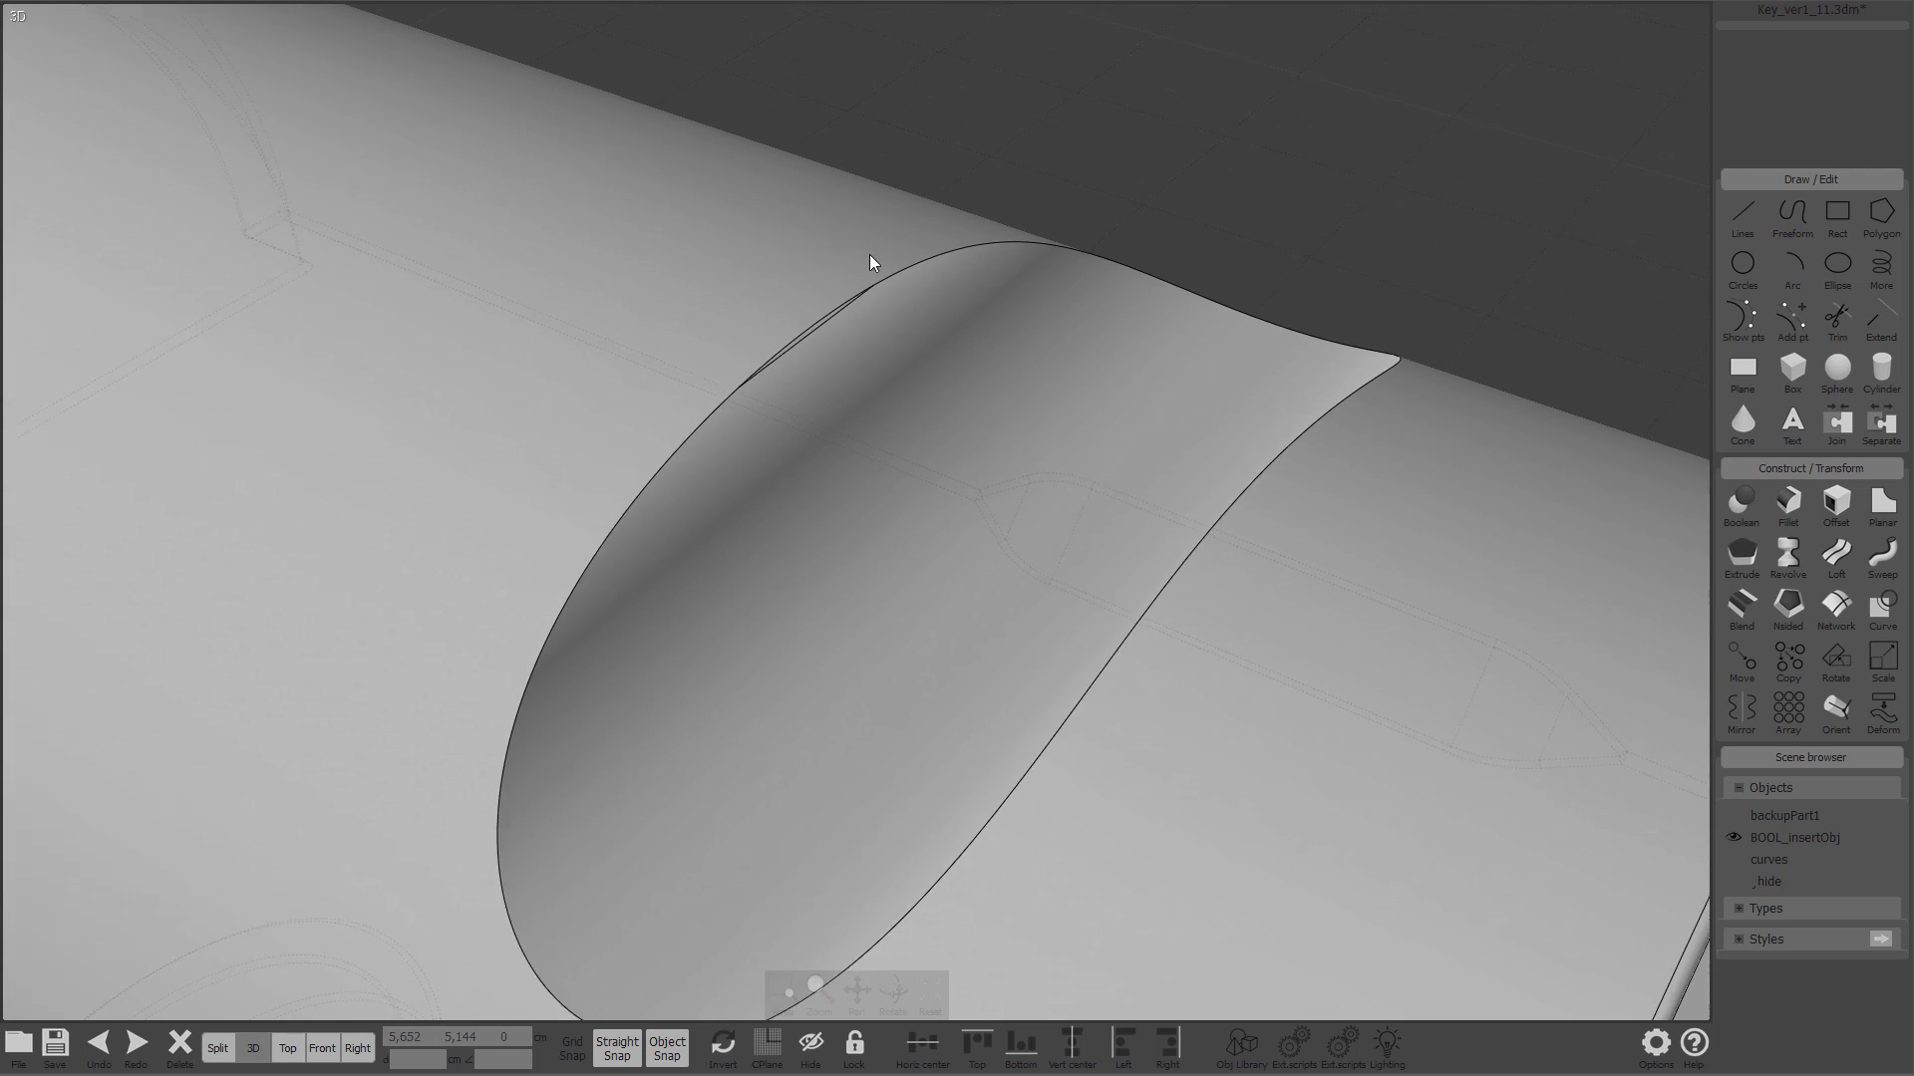
scroll(889, 416, "down", 4)
scroll(888, 417, "down", 5)
right_click_drag(963, 421, 1043, 391)
scroll(1078, 380, "down", 4)
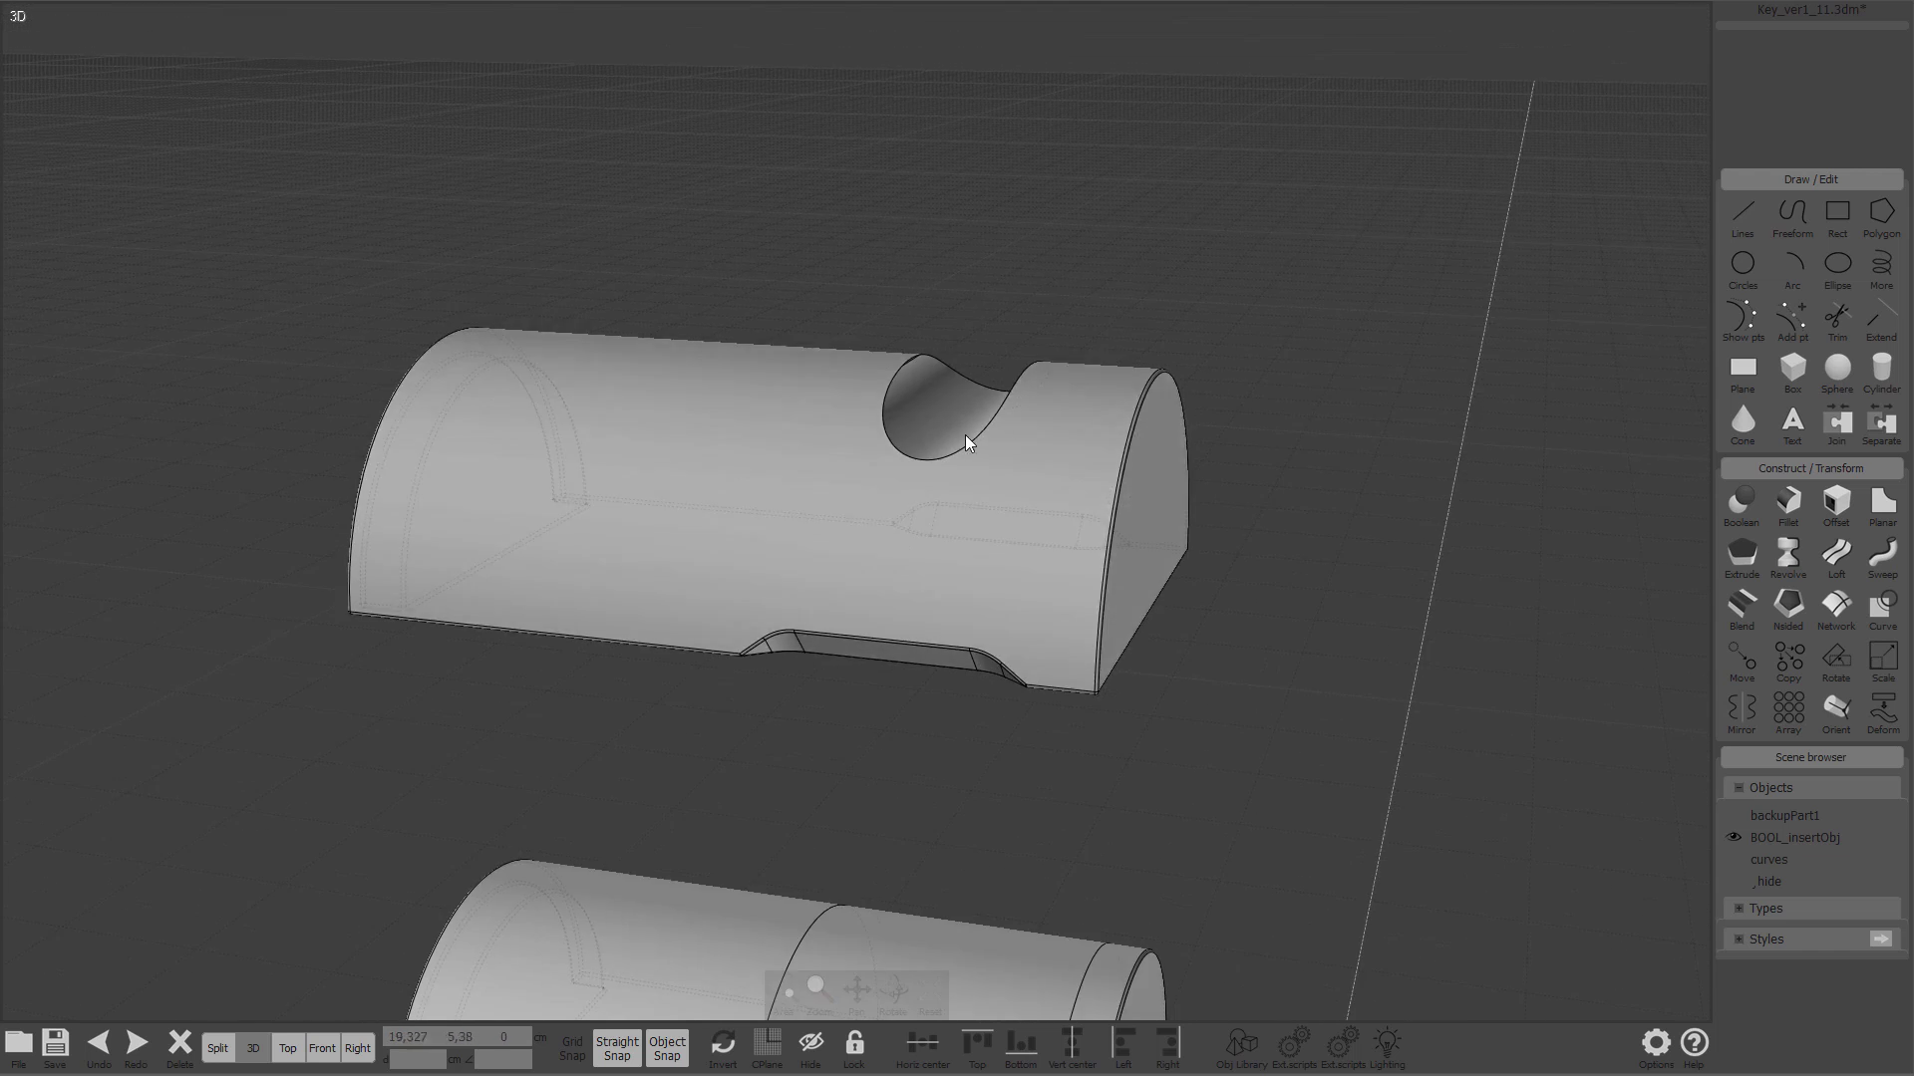
Step: Draw a centered rectangle about 1.05 cm wide around the side notch in the Right view, starting from the notch's upper edge midpoint
key("0")
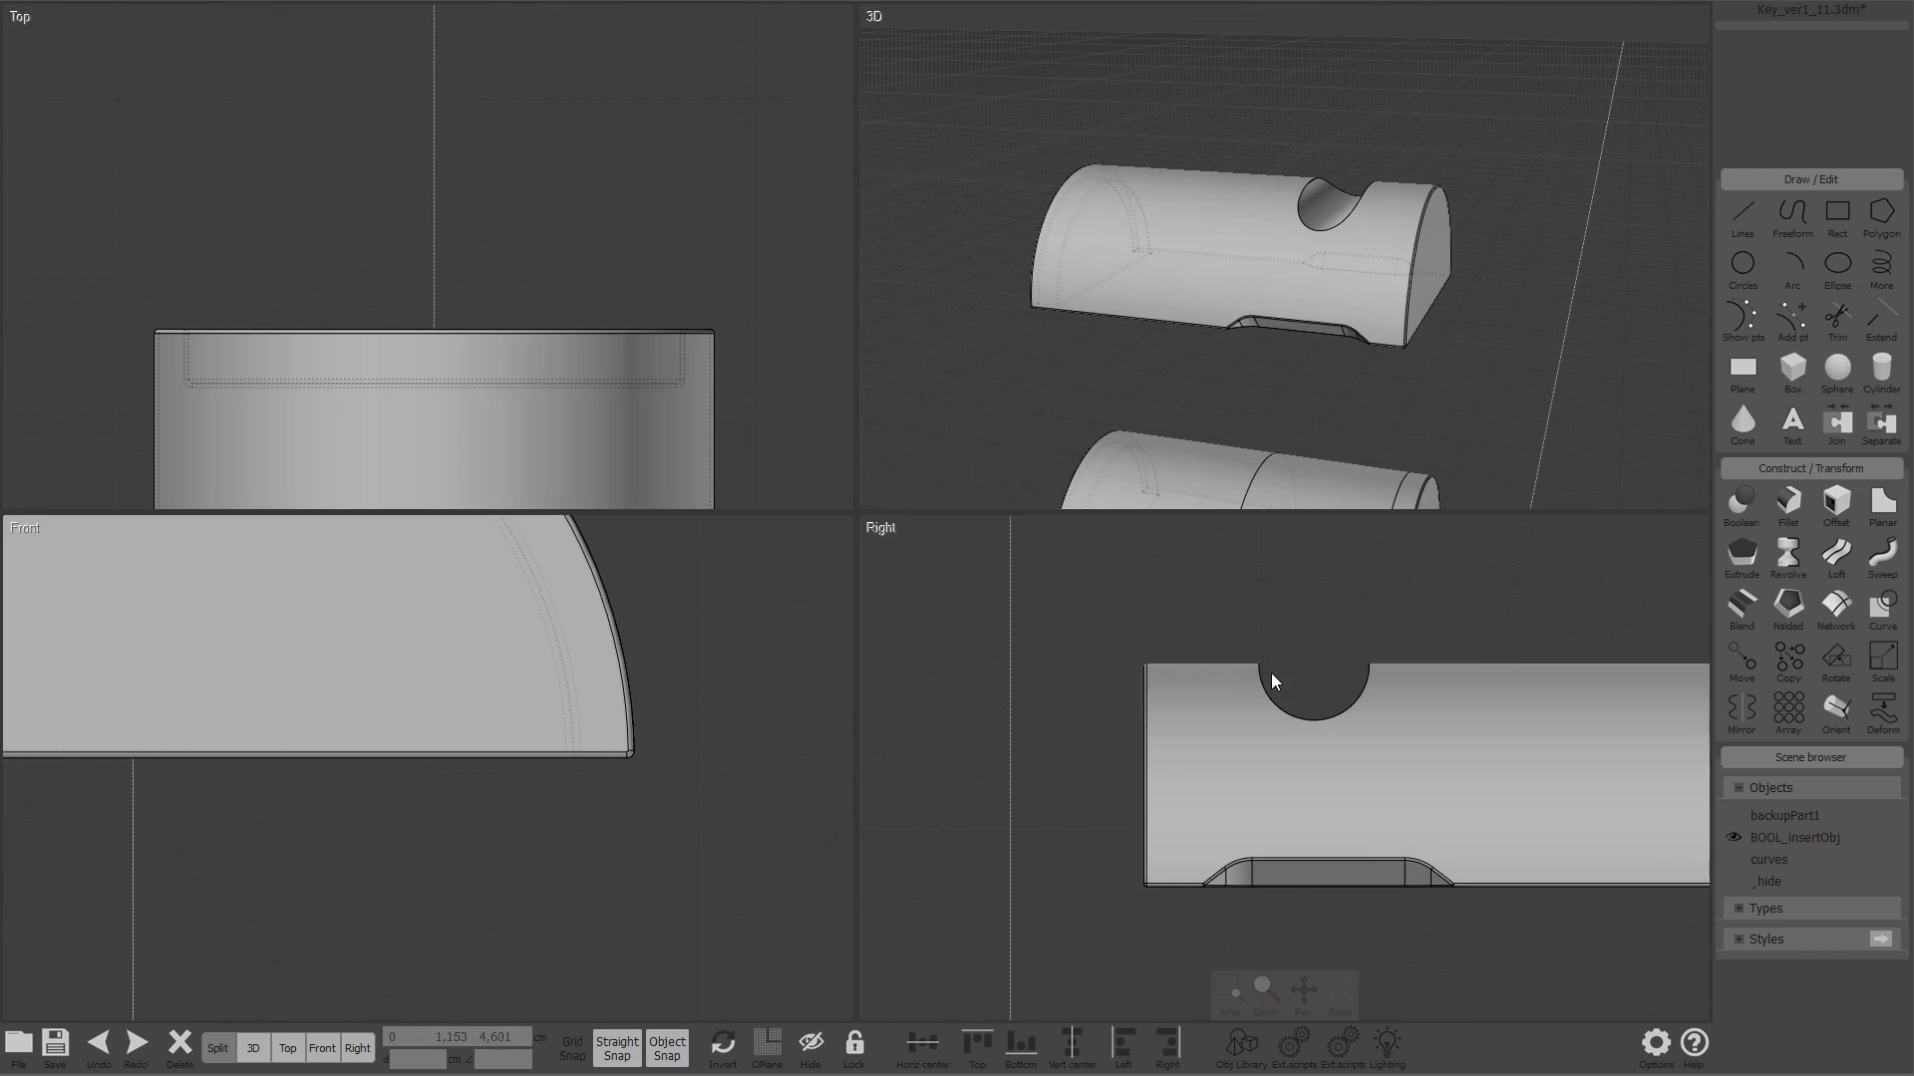
key("4")
key("r")
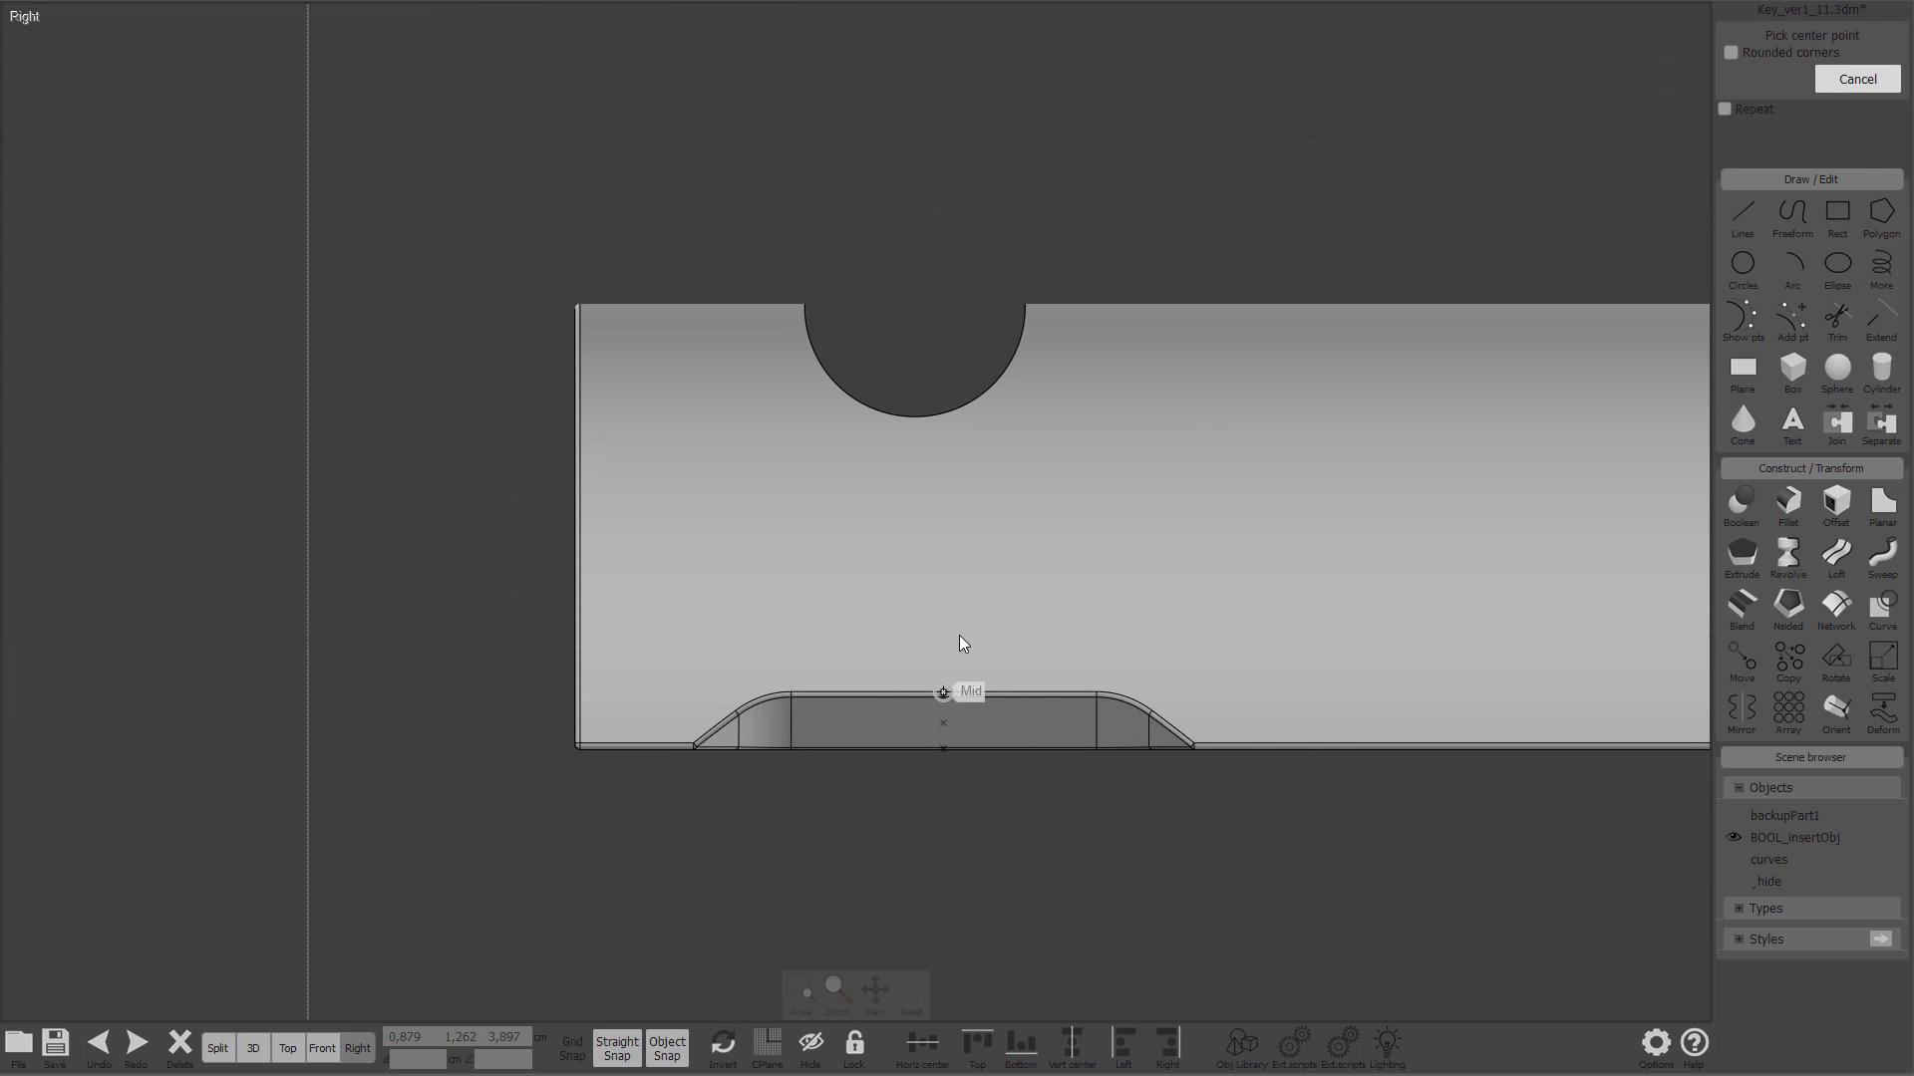
left_click(944, 686)
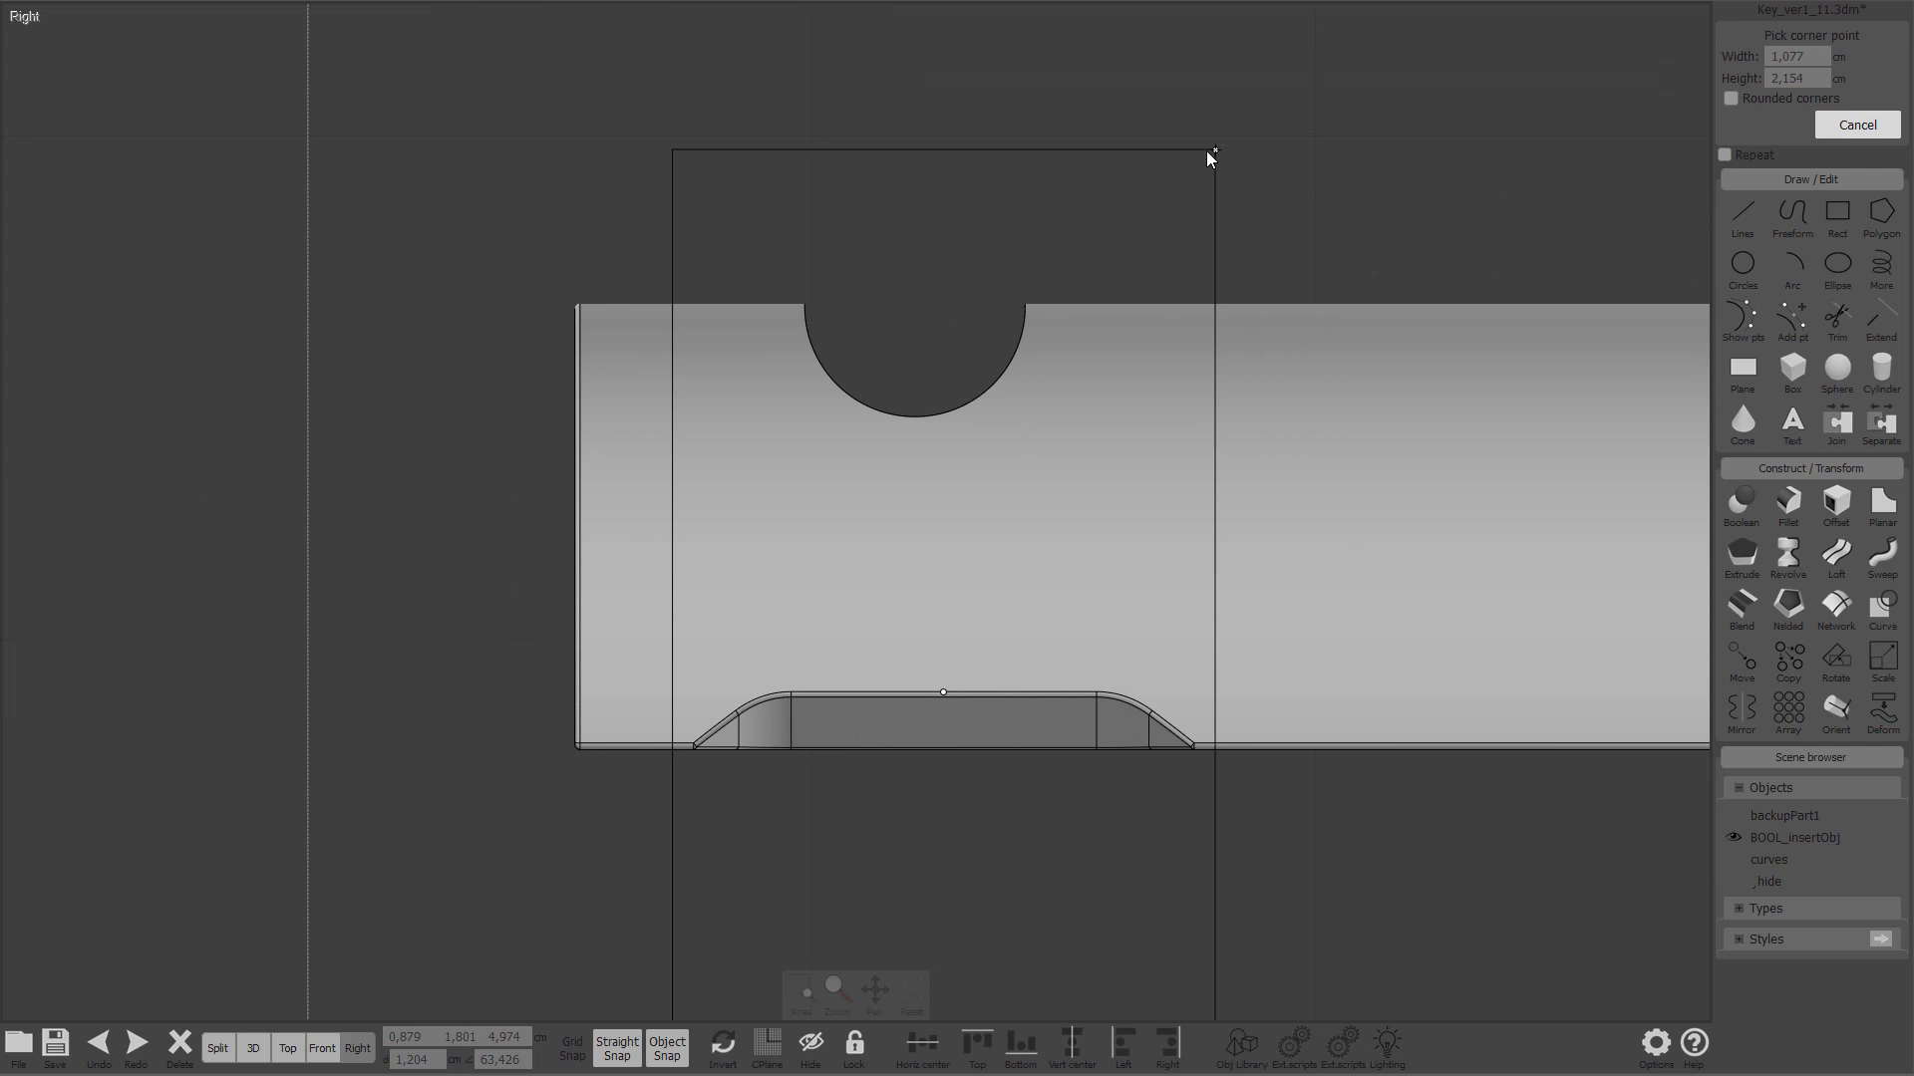
left_click(1208, 778)
left_click(1210, 779)
Step: Move the rectangle straight down so it still encloses the notch and extends further below the insert
key("m")
left_click(1254, 775)
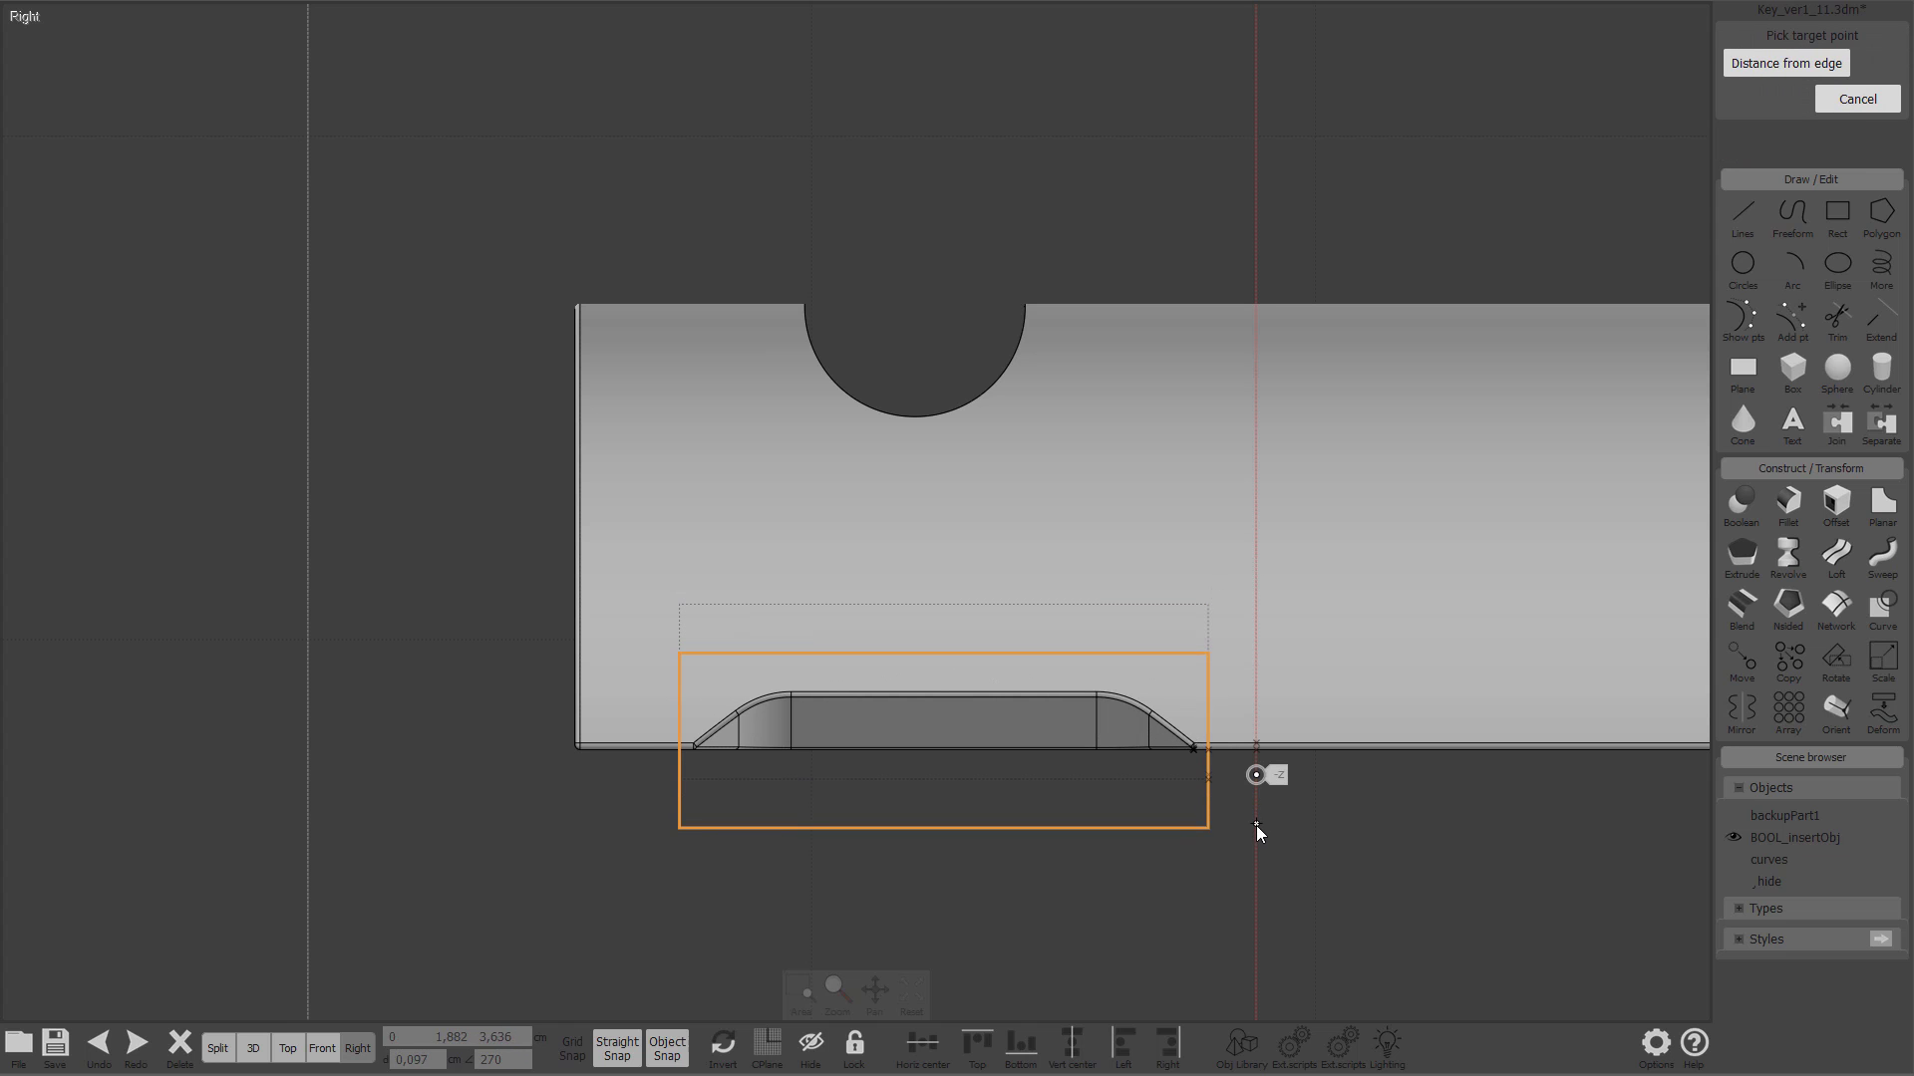
left_click(1256, 837)
right_click_drag(1282, 854, 1168, 724)
left_click(1169, 724)
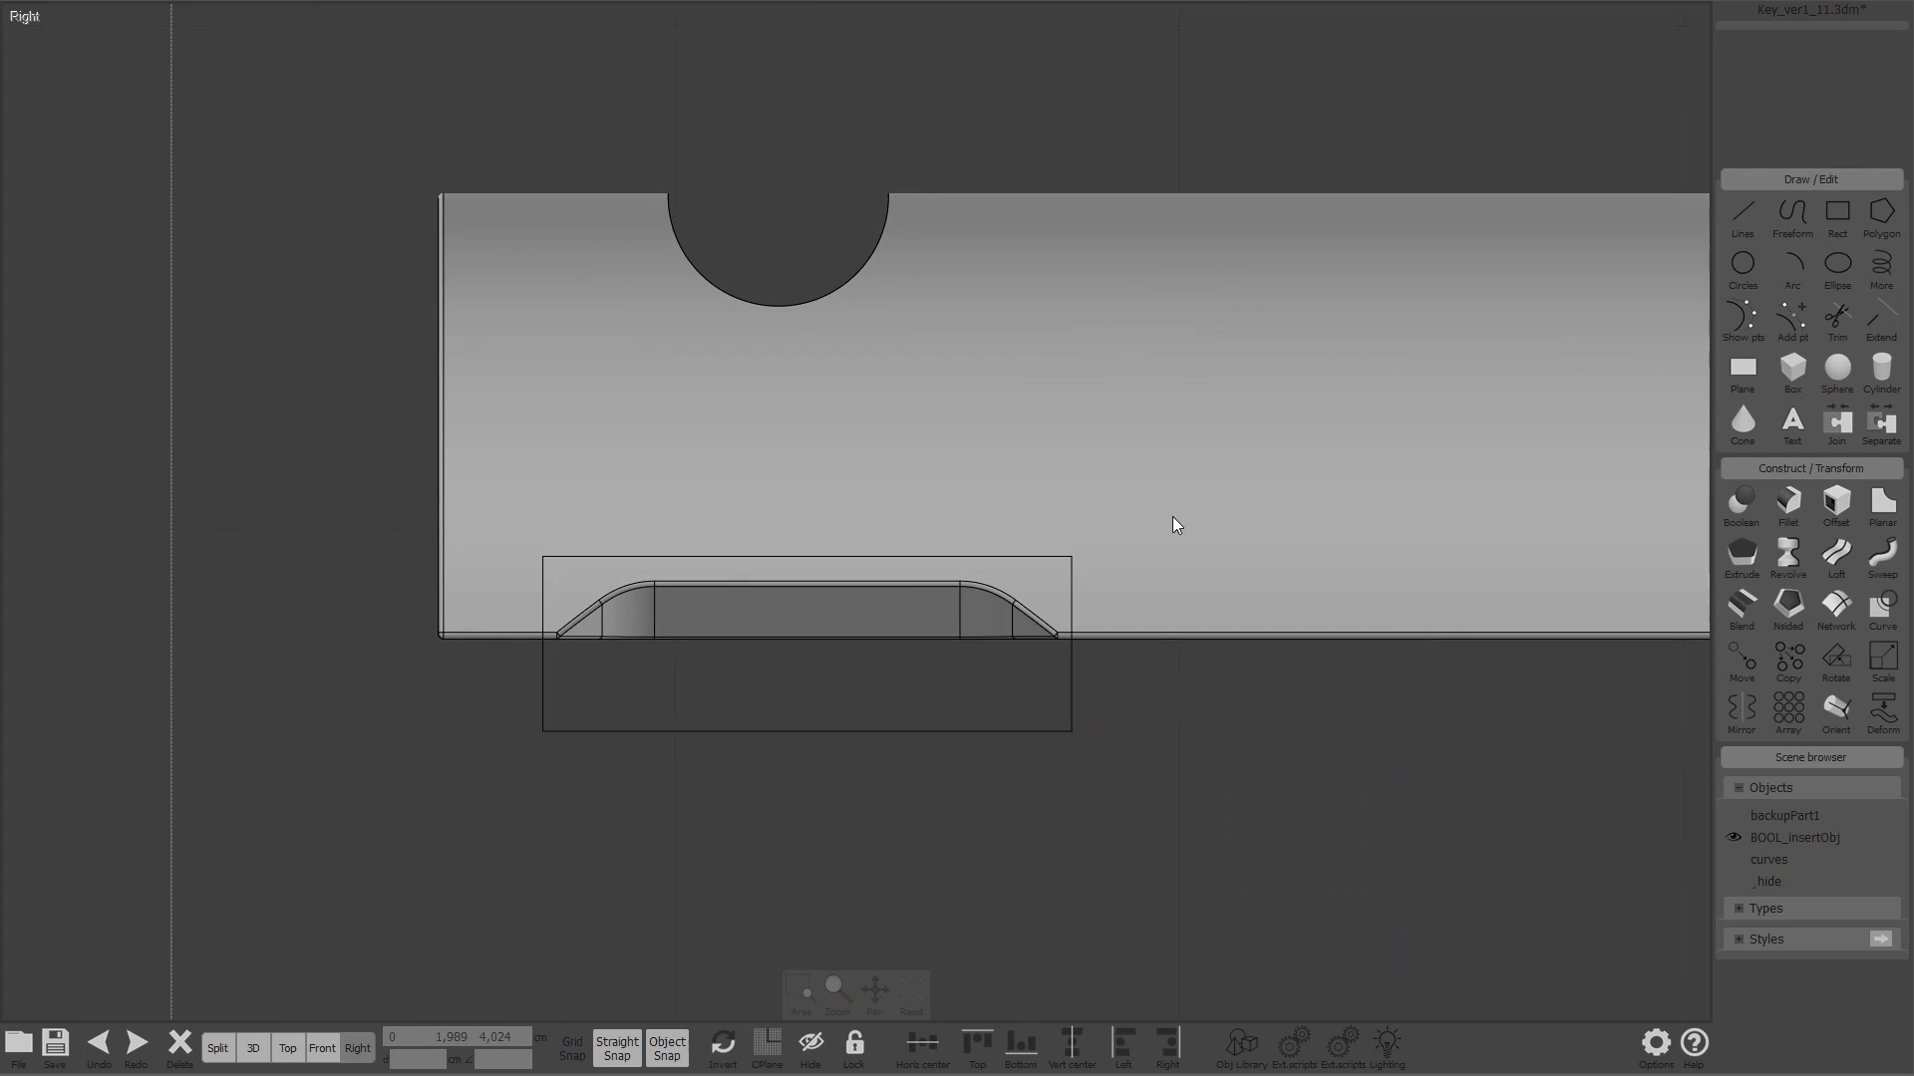
Step: Subtract the rectangle from the insert with the round channel, removing the notch area from its underside
left_click(1172, 516)
key("d")
left_click(1122, 643)
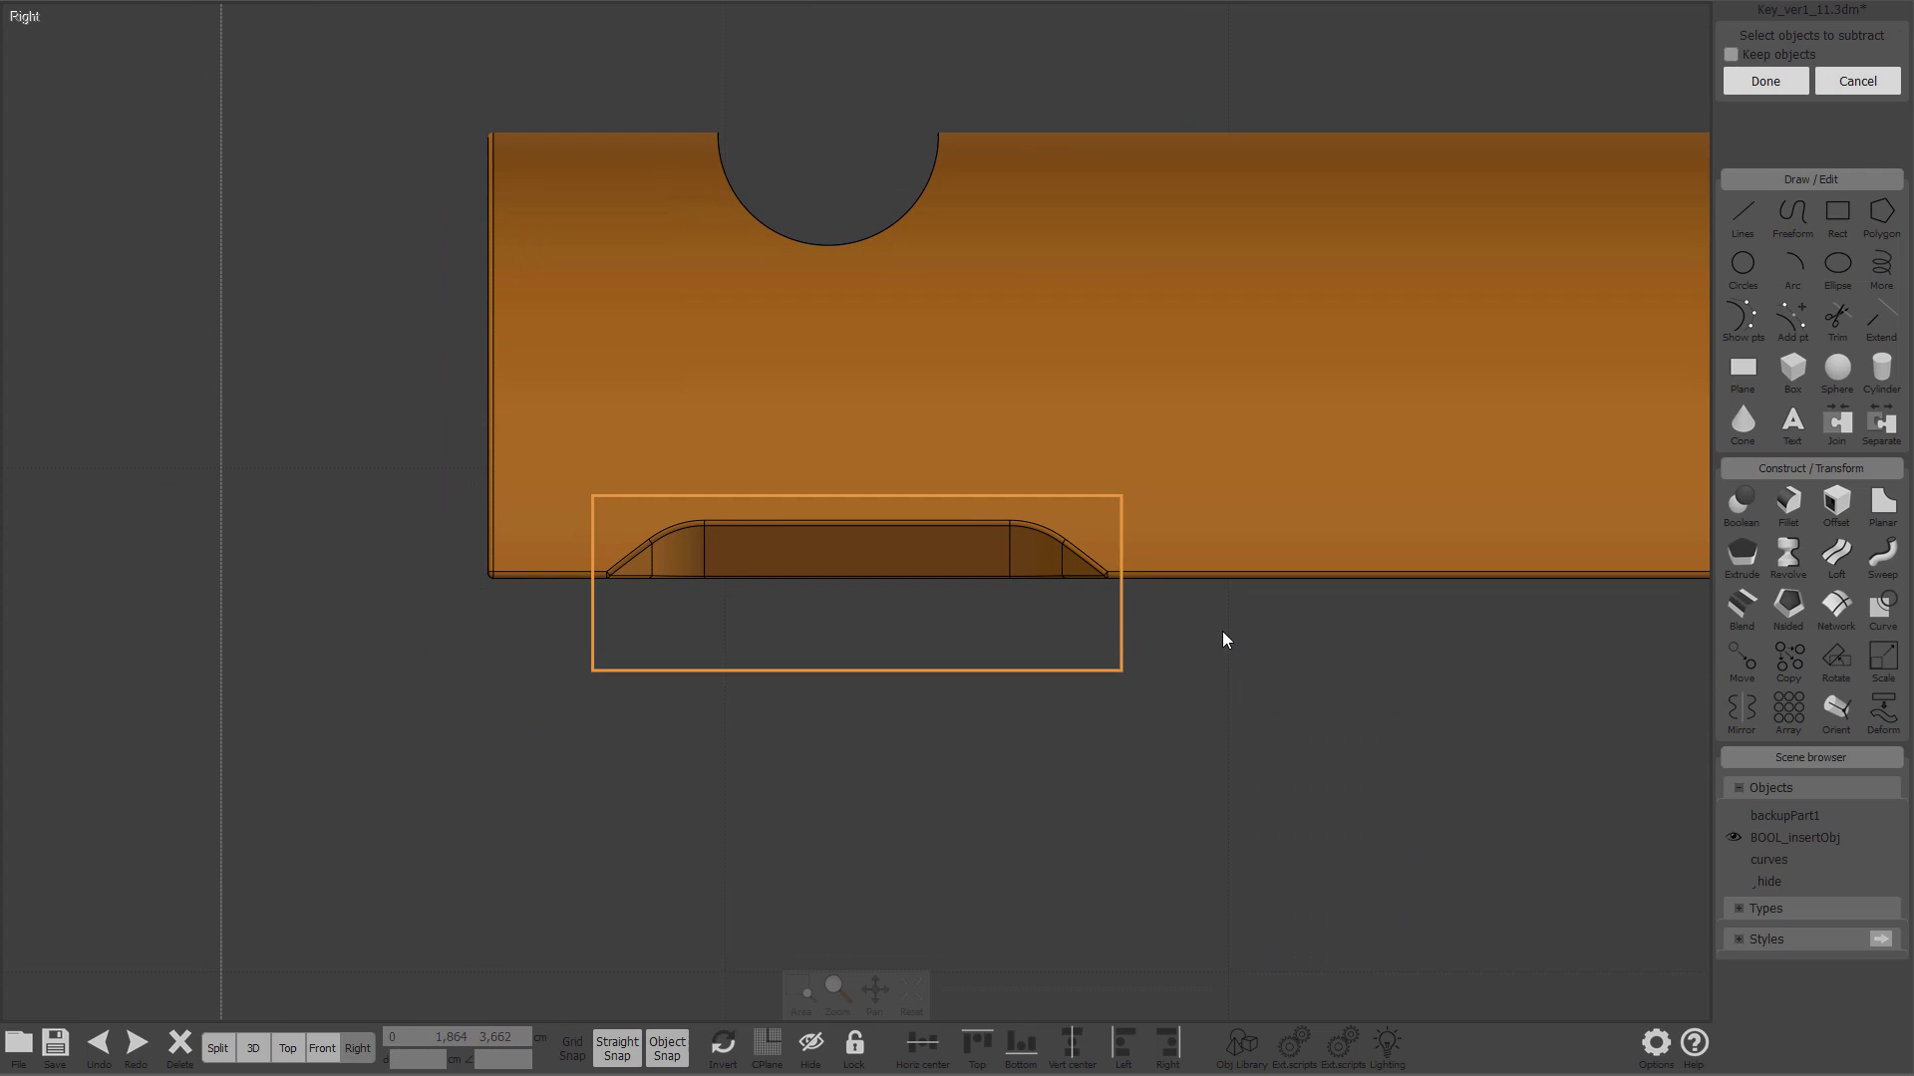
key("Return")
key("3")
right_click_drag(1234, 504, 1204, 470)
scroll(940, 491, "up", 3)
right_click_drag(939, 492, 1036, 437)
right_click_drag(663, 619, 794, 632)
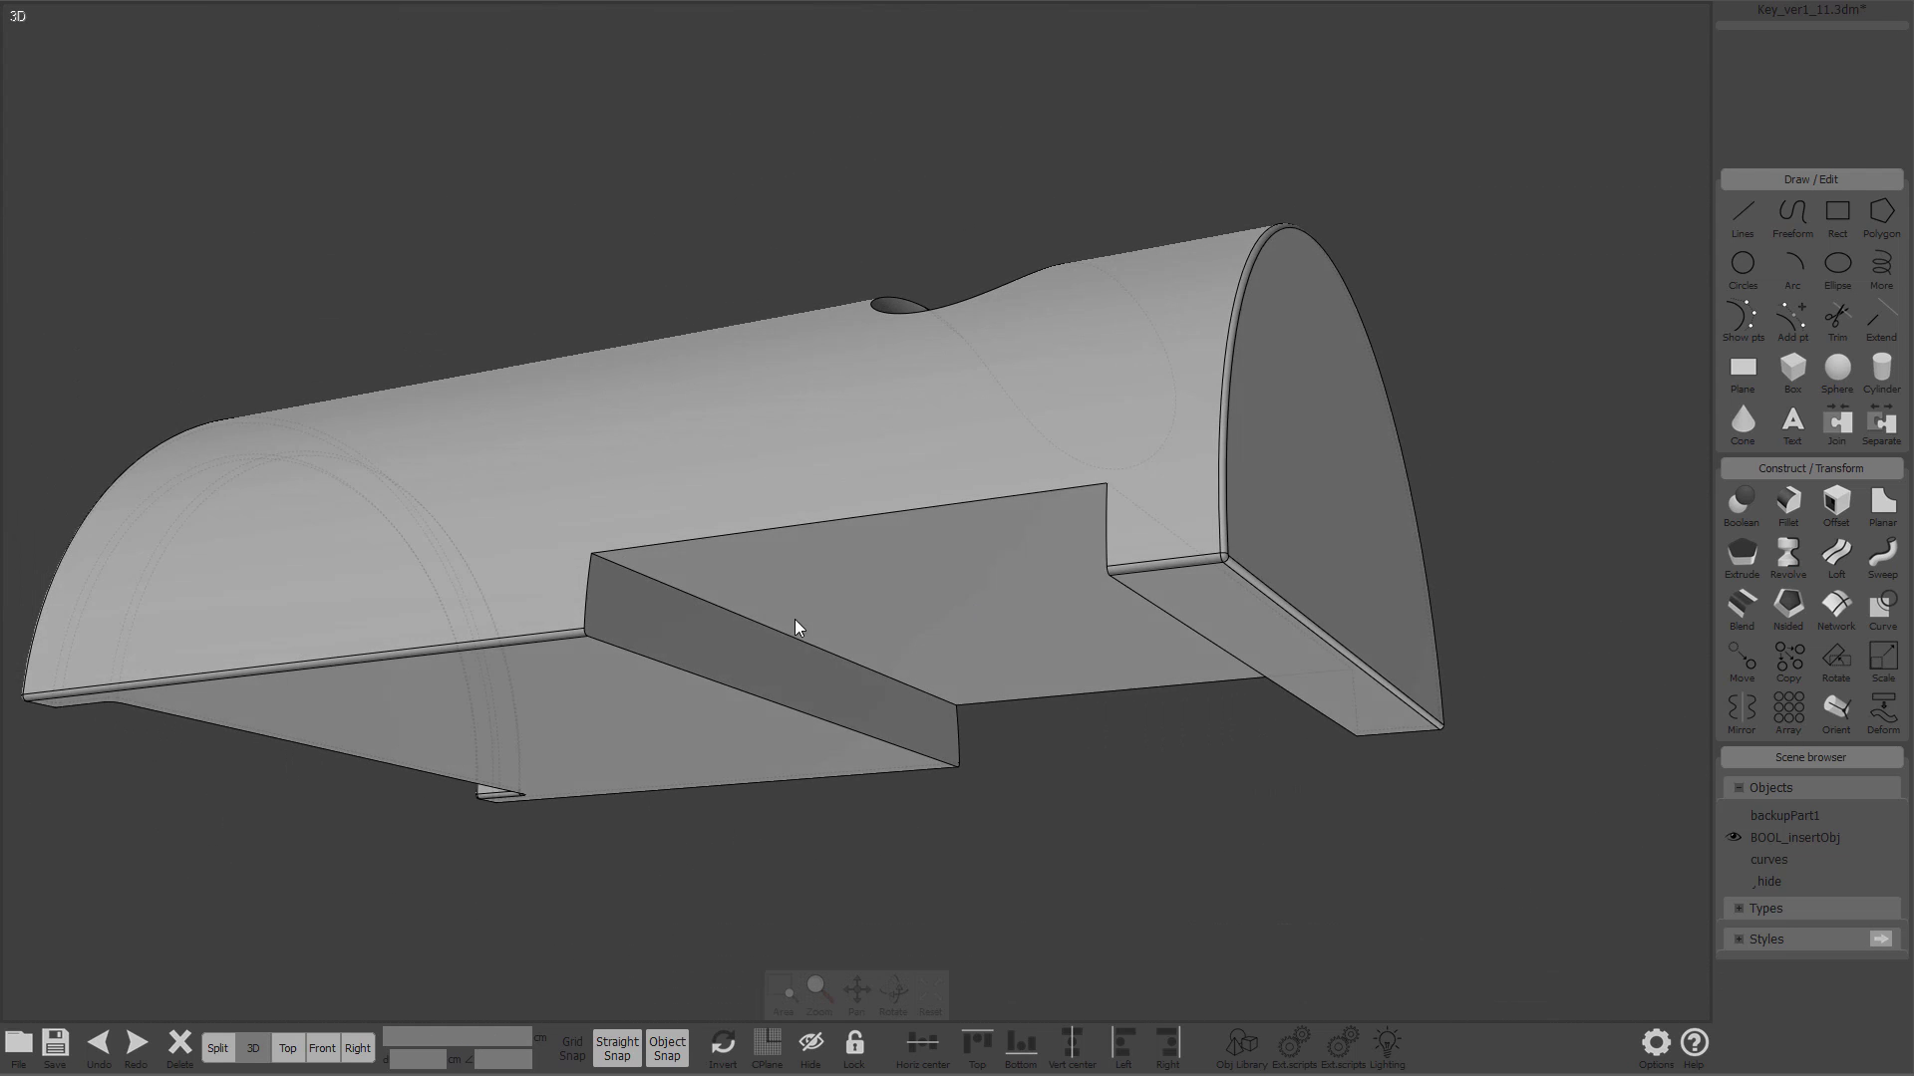
scroll(794, 632, "down", 5)
Step: Copy the cut insert about 1.23 cm straight up, between the original and the top notched part
right_click_drag(1193, 542, 1068, 571)
left_click(1070, 580)
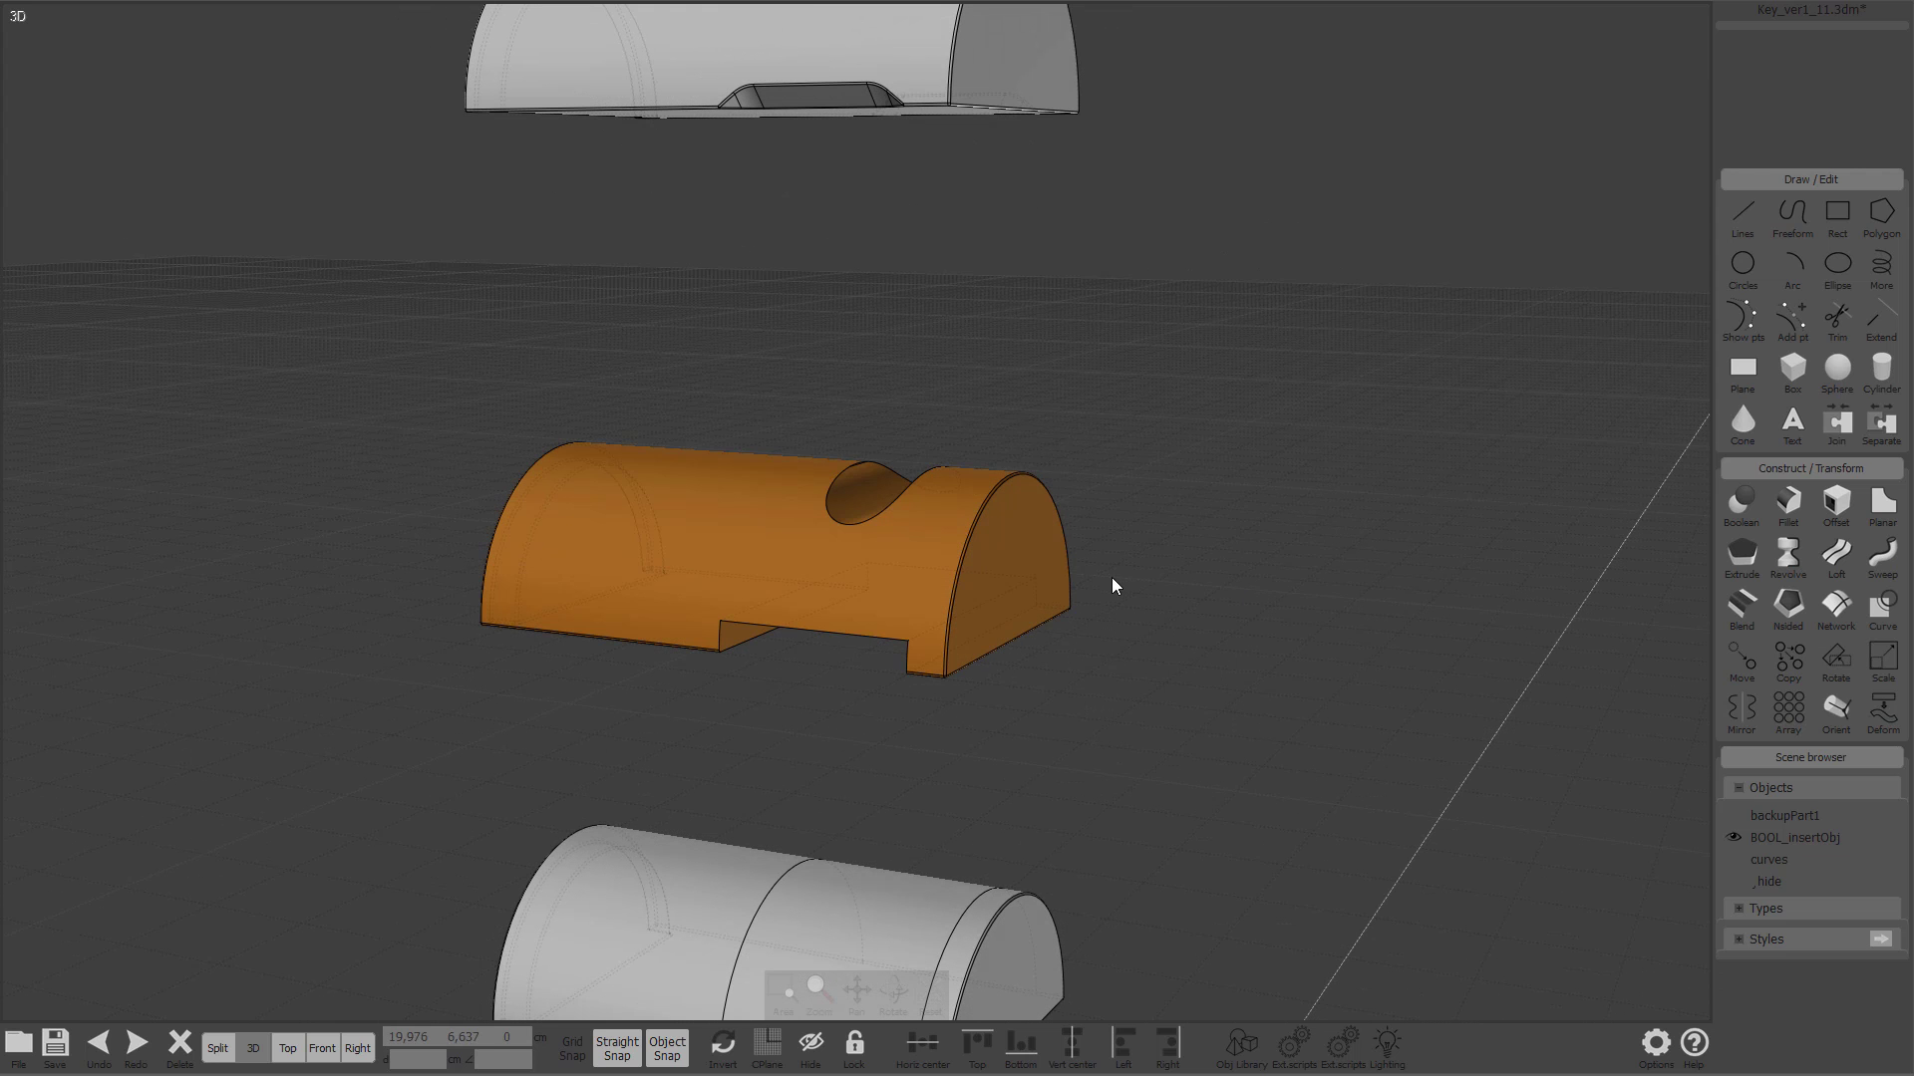
key("c")
left_click(1052, 567)
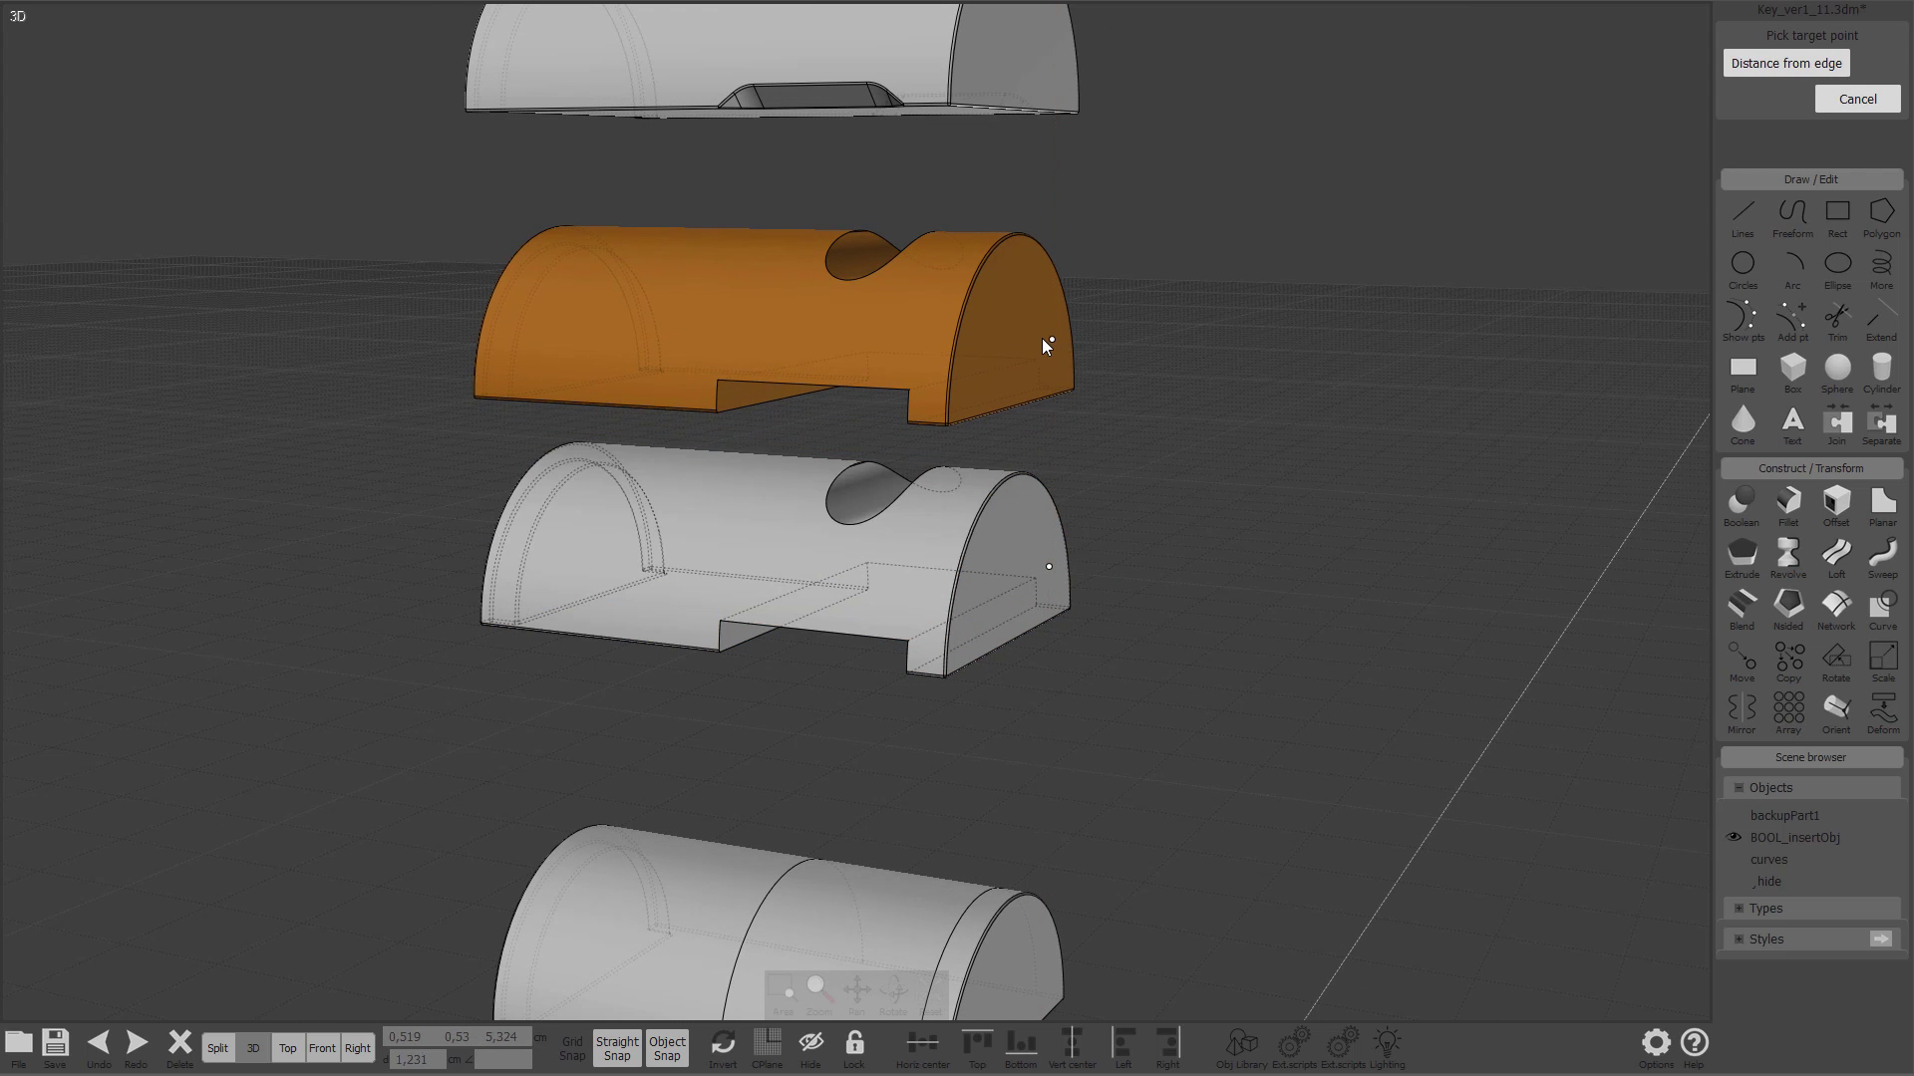
left_click(1043, 338)
left_click(1092, 590)
Step: Extrude the side wall of the lower insert's cutout 1.05 cm to the opposite corner, filling the cutout
right_click_drag(1091, 590, 801, 614)
scroll(801, 614, "up", 5)
middle_click_drag(837, 610, 850, 500)
right_click_drag(850, 500, 897, 571)
left_click(626, 486)
key("e")
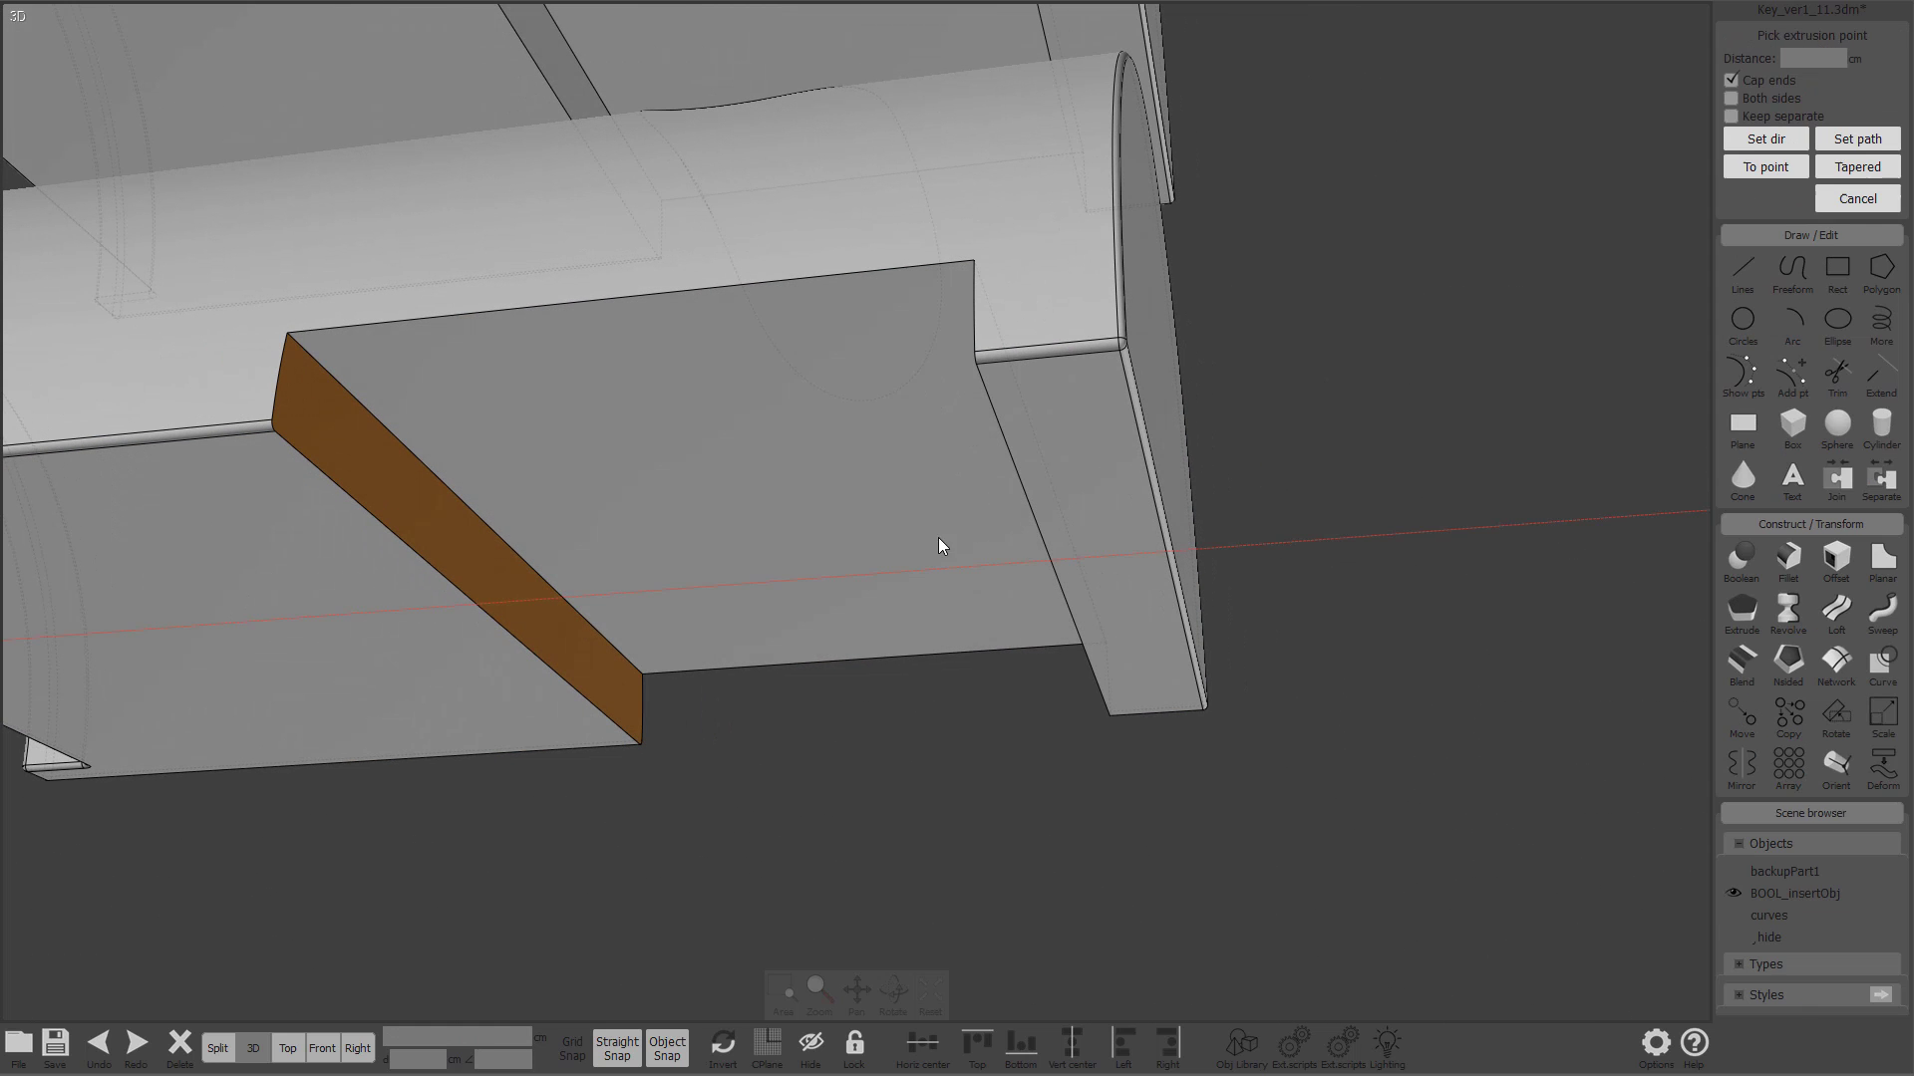
left_click(983, 362)
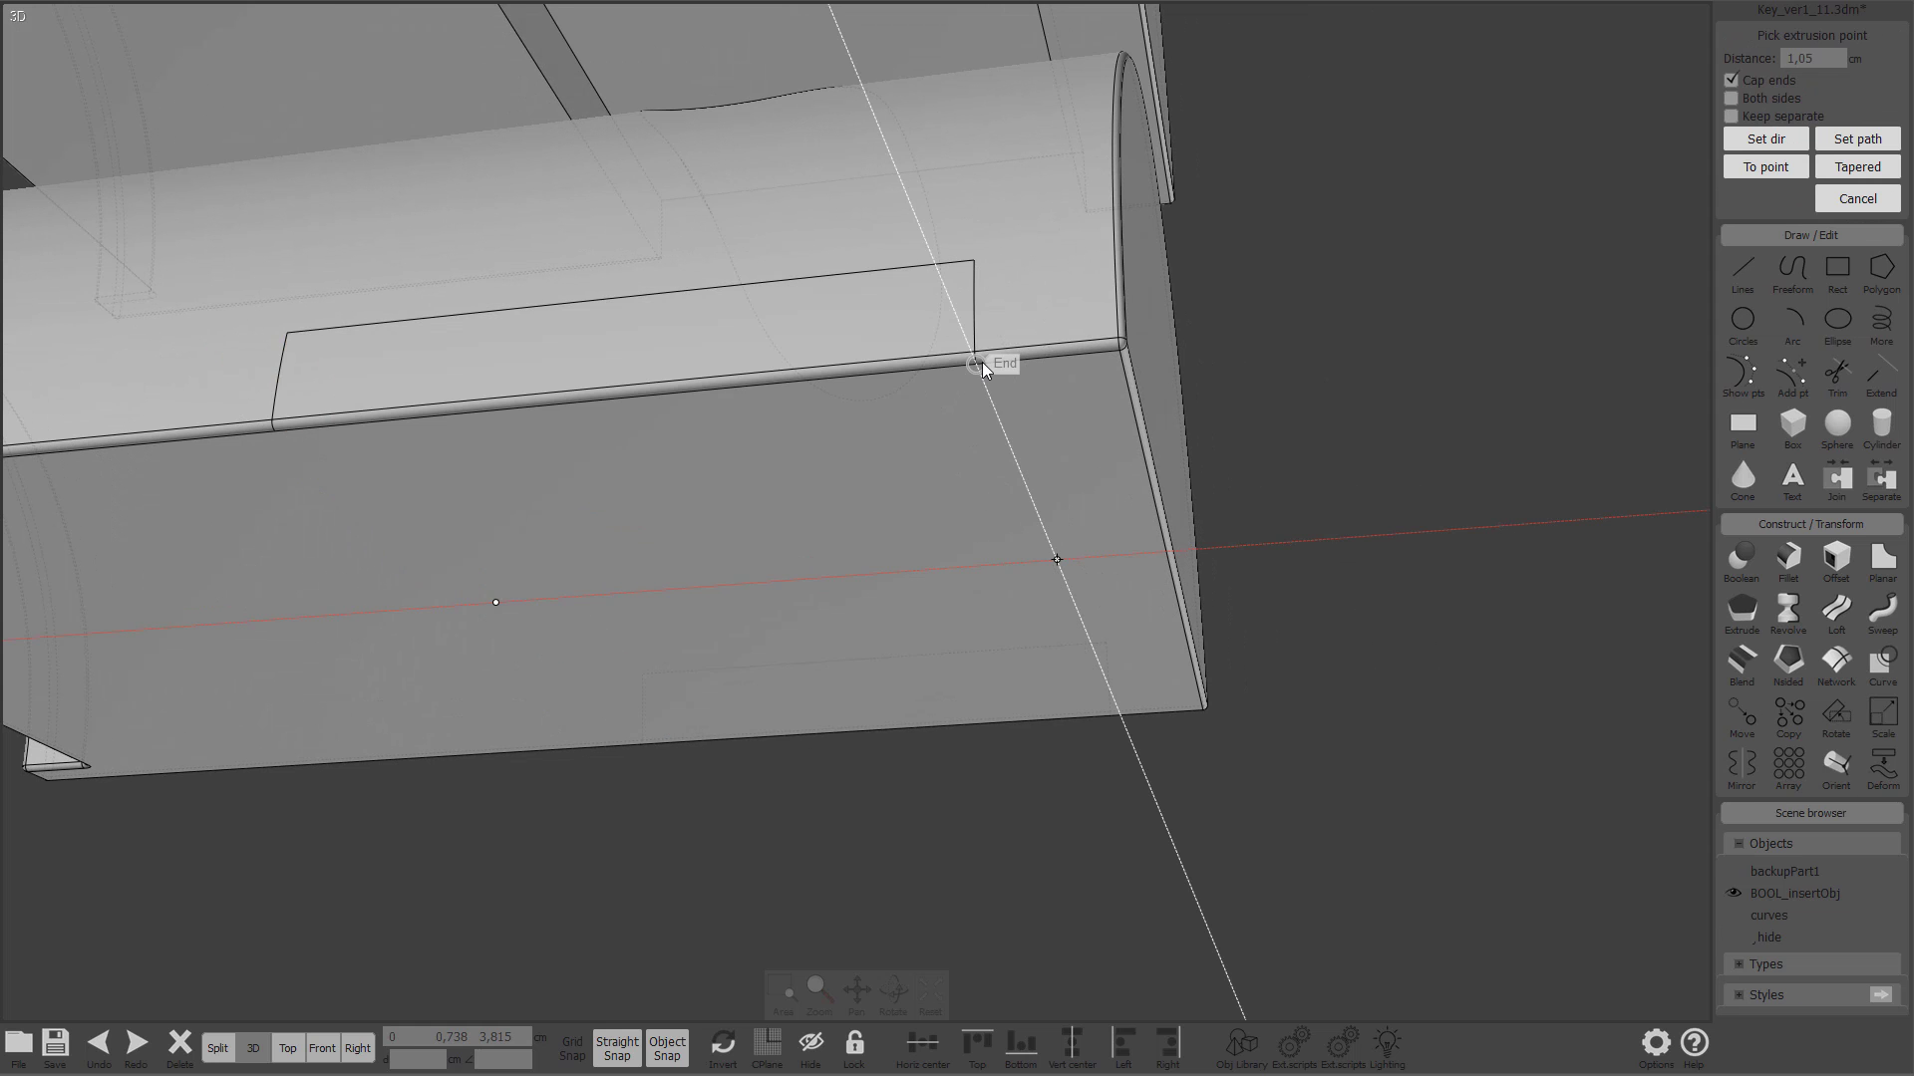
scroll(1308, 489, "down", 3)
scroll(1306, 488, "down", 3)
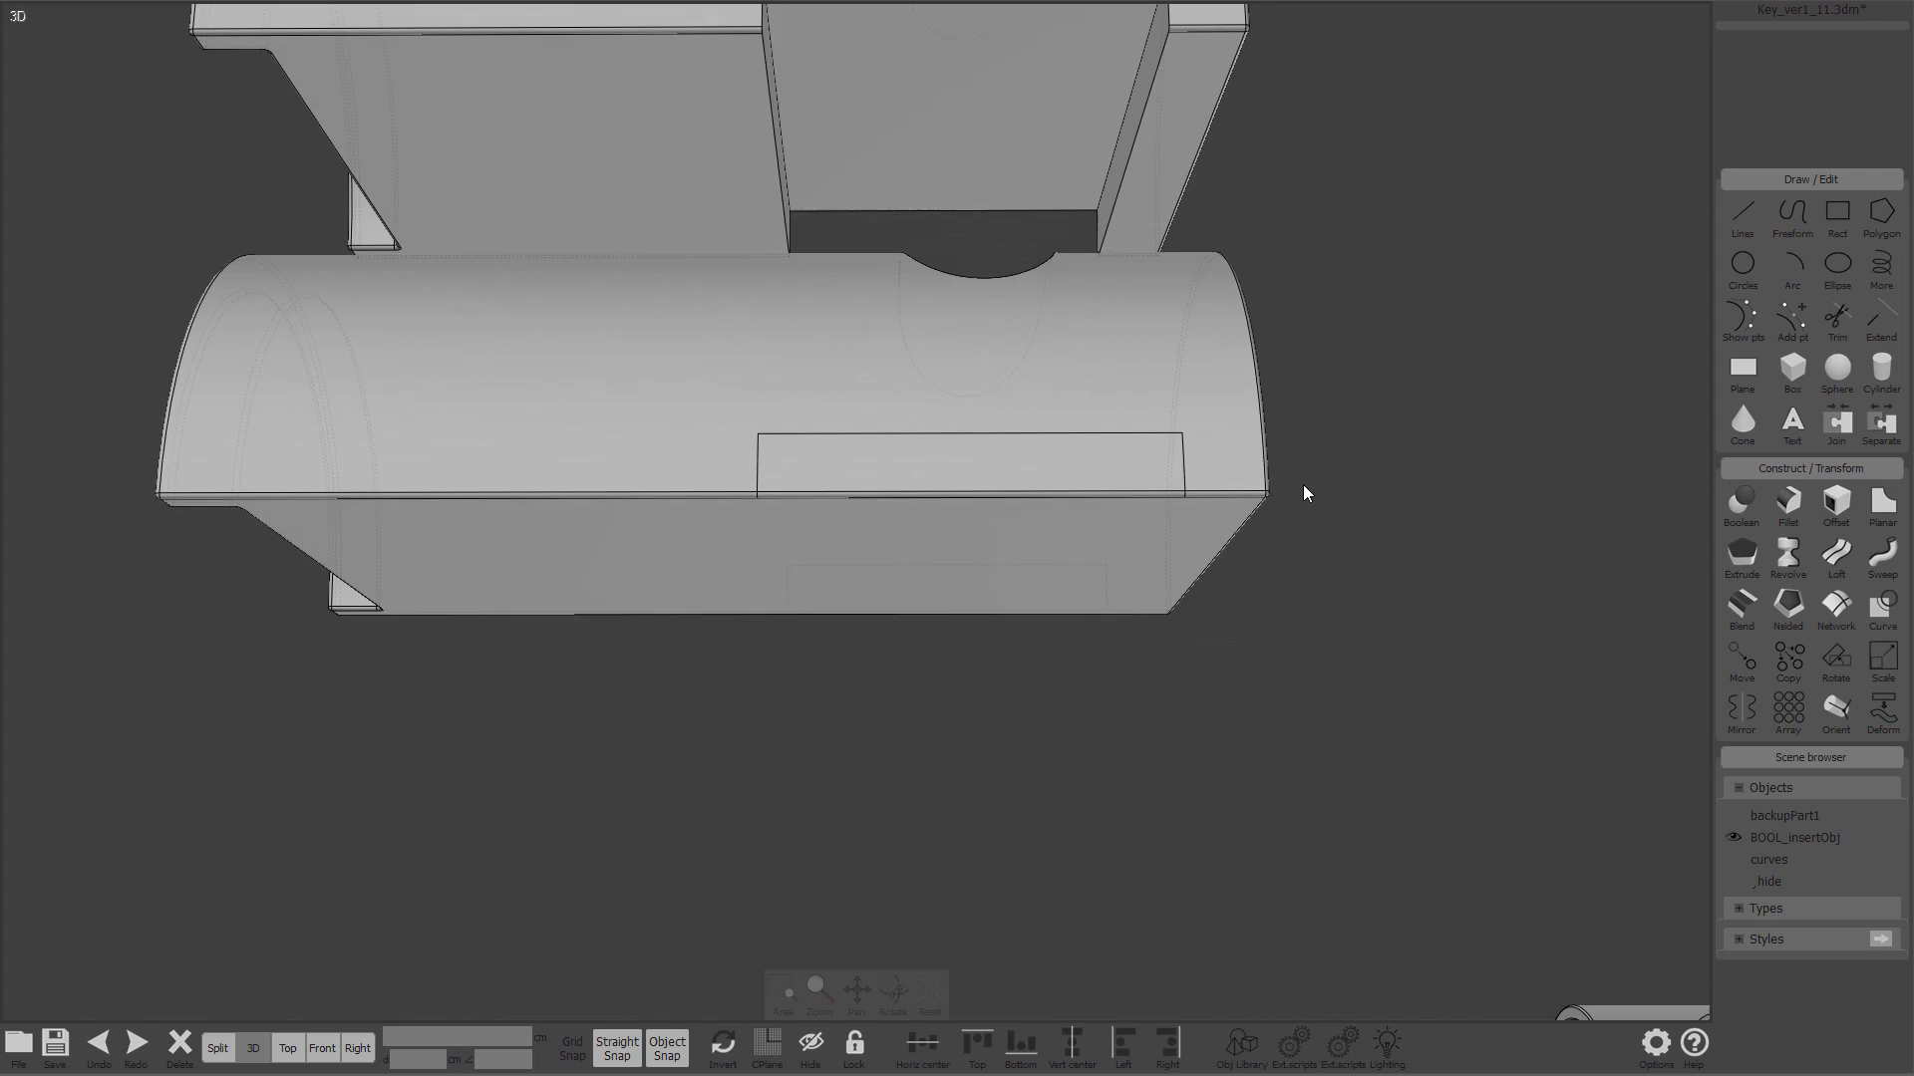
Step: Delete the flat ceiling face and both side walls of the cutout in the upper insert copy
right_click_drag(1306, 487, 859, 331)
scroll(864, 435, "up", 3)
left_click(883, 410)
left_click(883, 410)
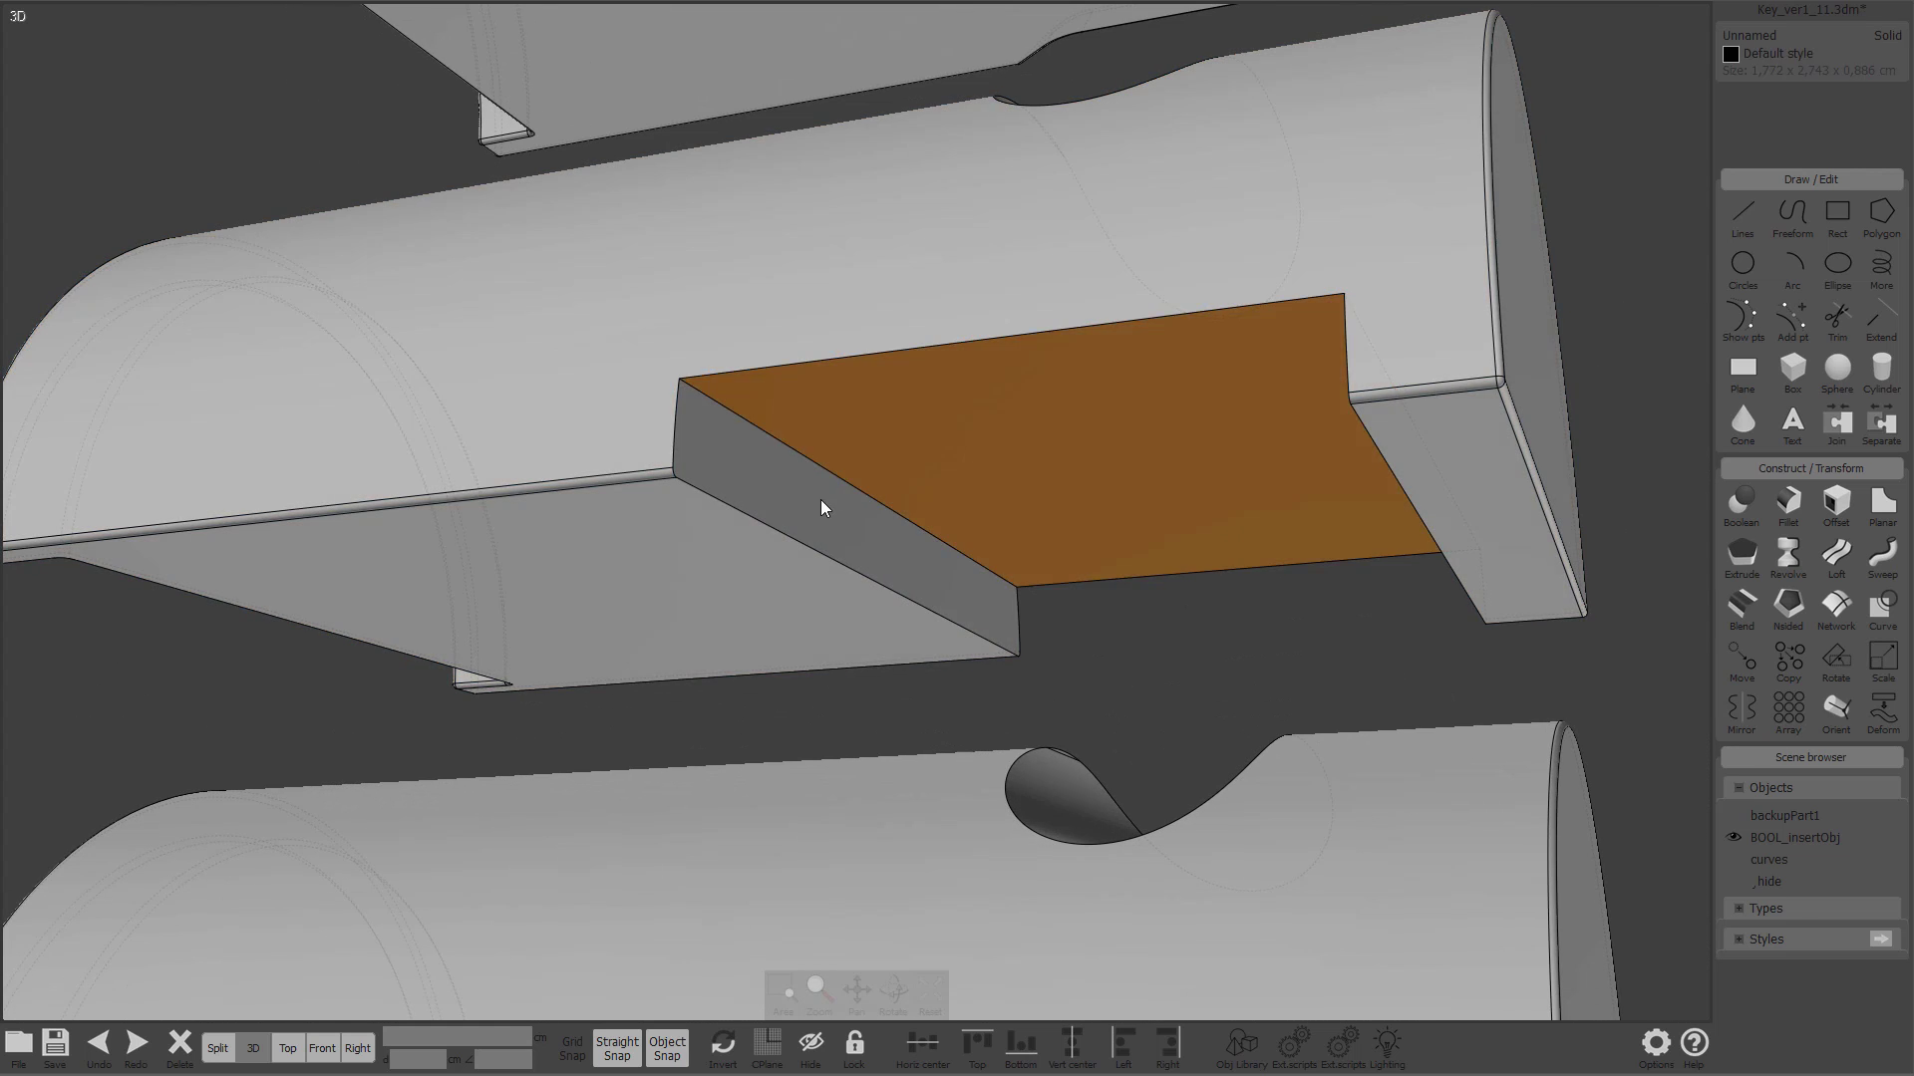
left_click(824, 505)
right_click_drag(1037, 561, 1337, 548)
left_click(1344, 546)
key("Delete")
Step: Select the open edges on both sides of the upper copy's cutout and join each side's edges into a curve
right_click_drag(1200, 544, 781, 554)
left_click(677, 450)
right_click_drag(679, 450, 689, 367)
right_click_drag(1025, 616, 843, 524)
left_click_drag(835, 405, 943, 588)
right_click_drag(869, 604, 1044, 534)
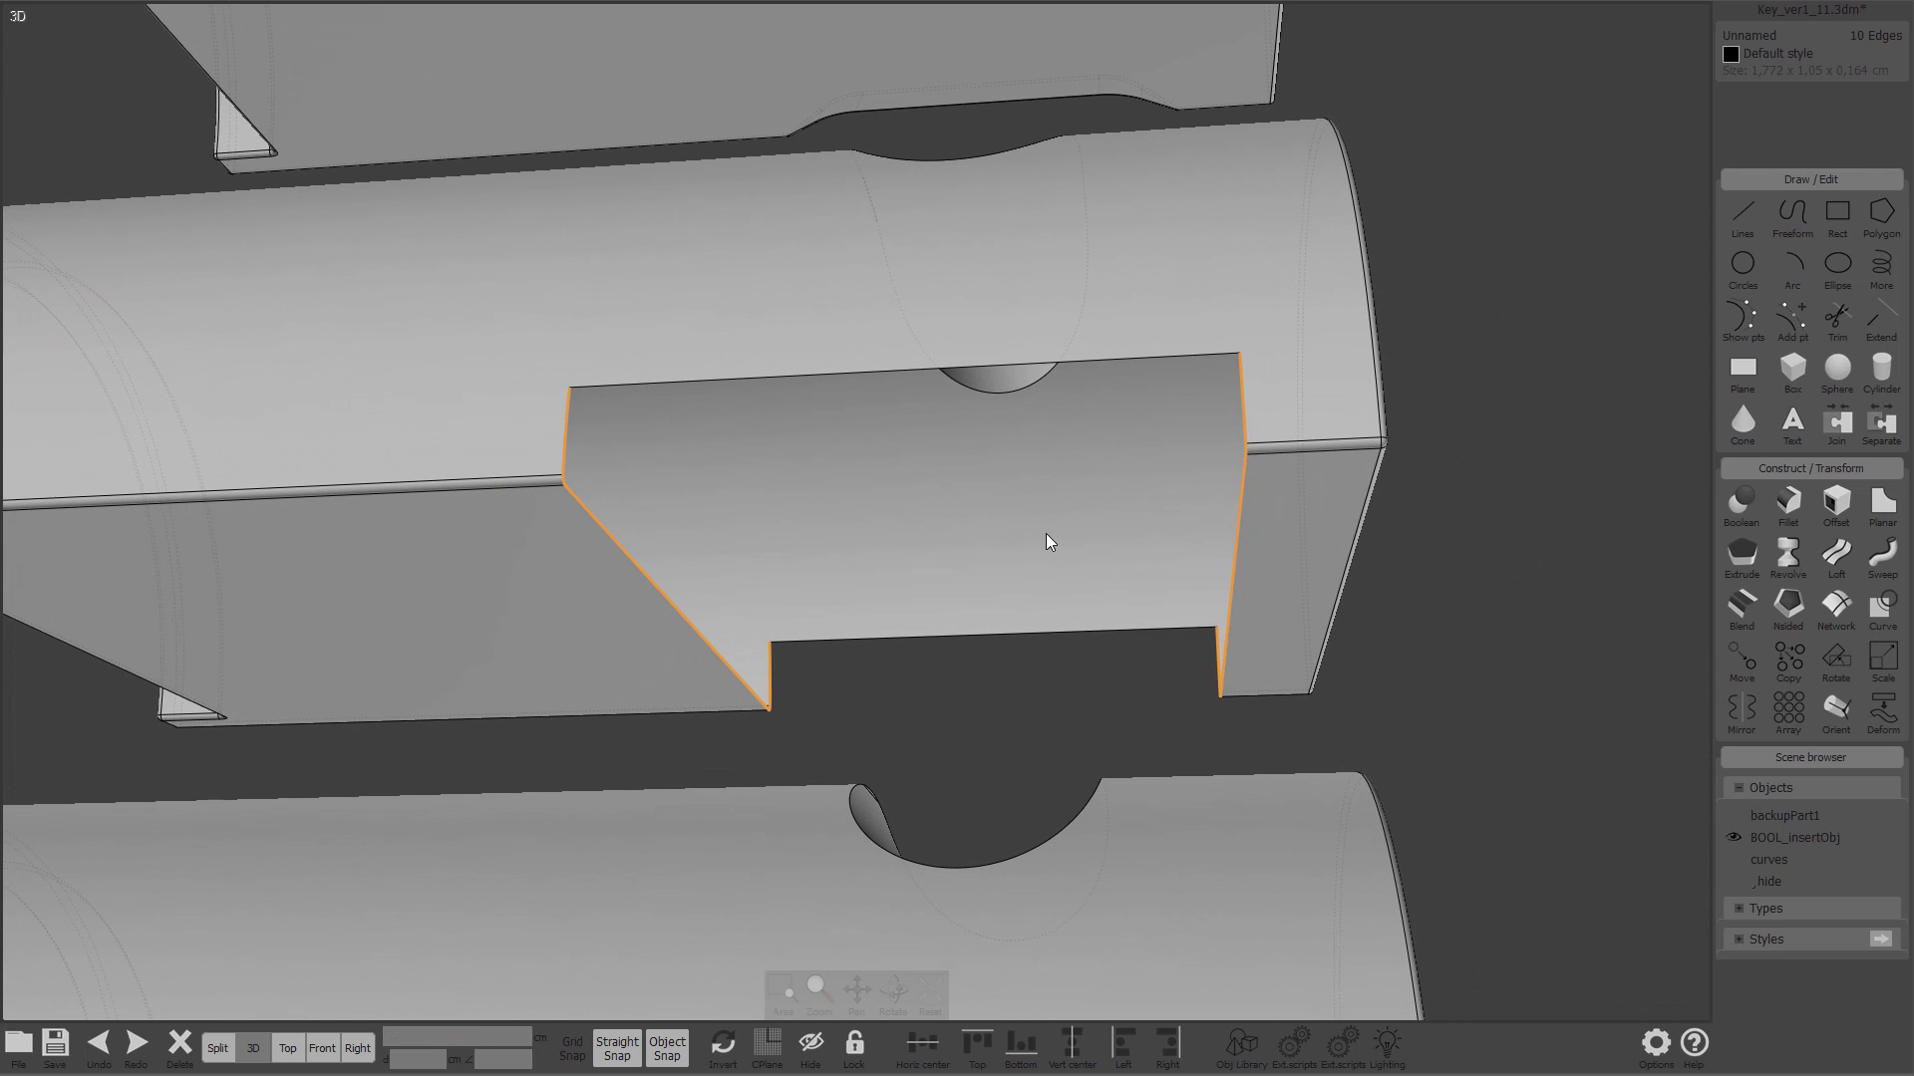
key("j")
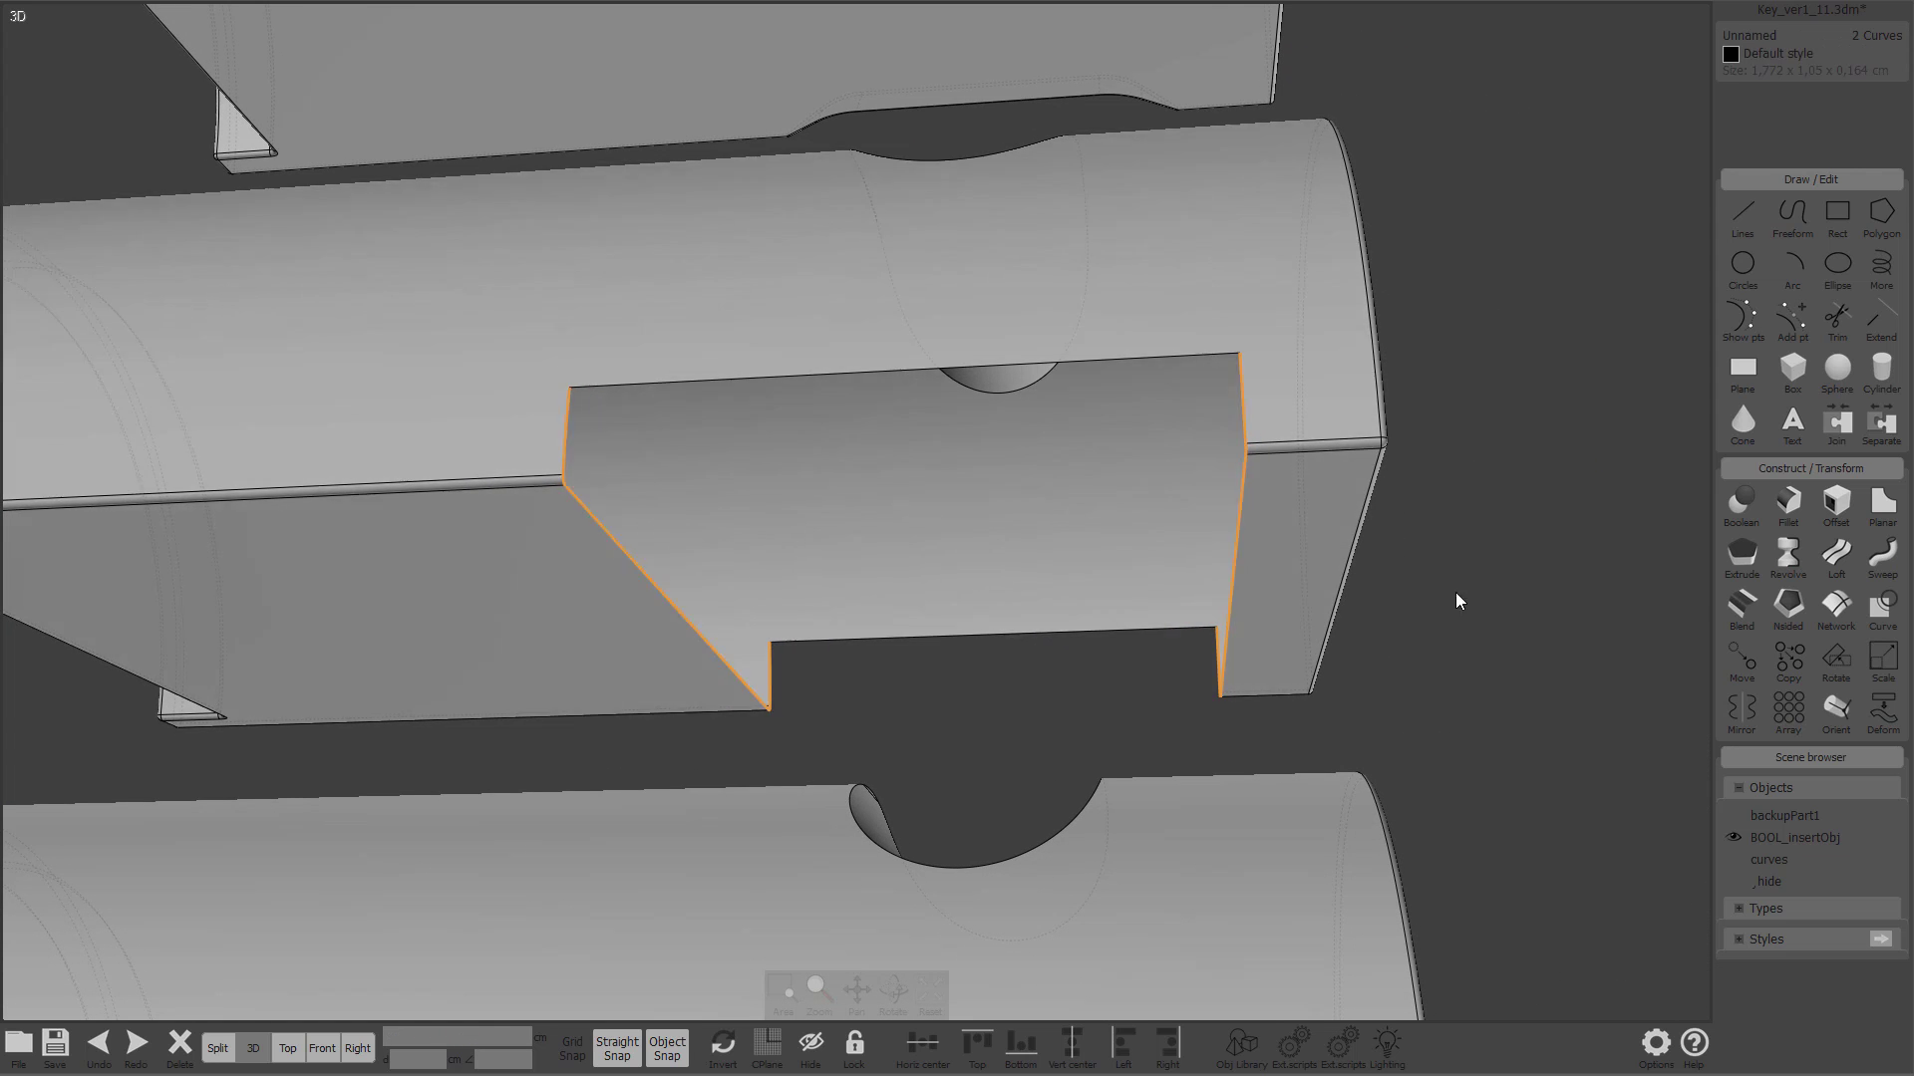
right_click_drag(1455, 592, 1511, 523)
left_click(1511, 522)
left_click(1278, 526)
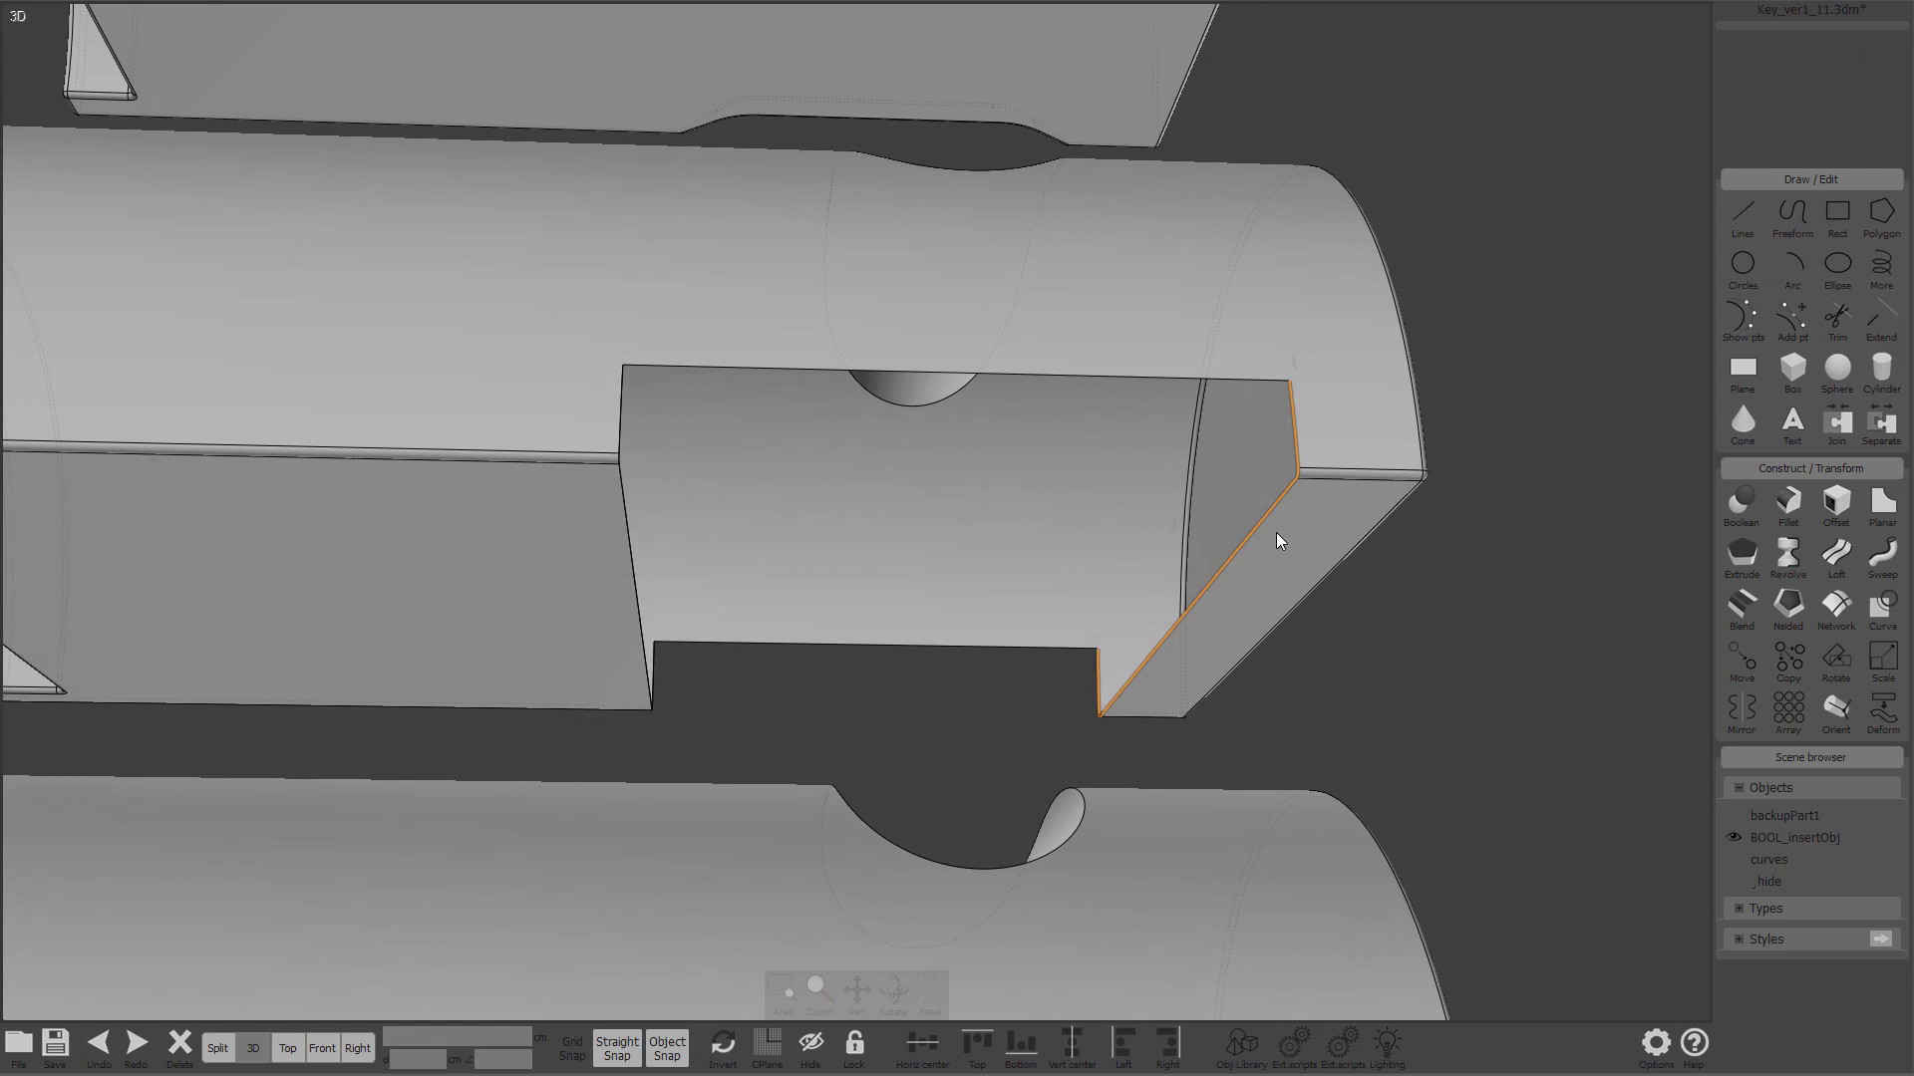
right_click_drag(988, 662, 702, 630)
left_click(733, 632)
key("m")
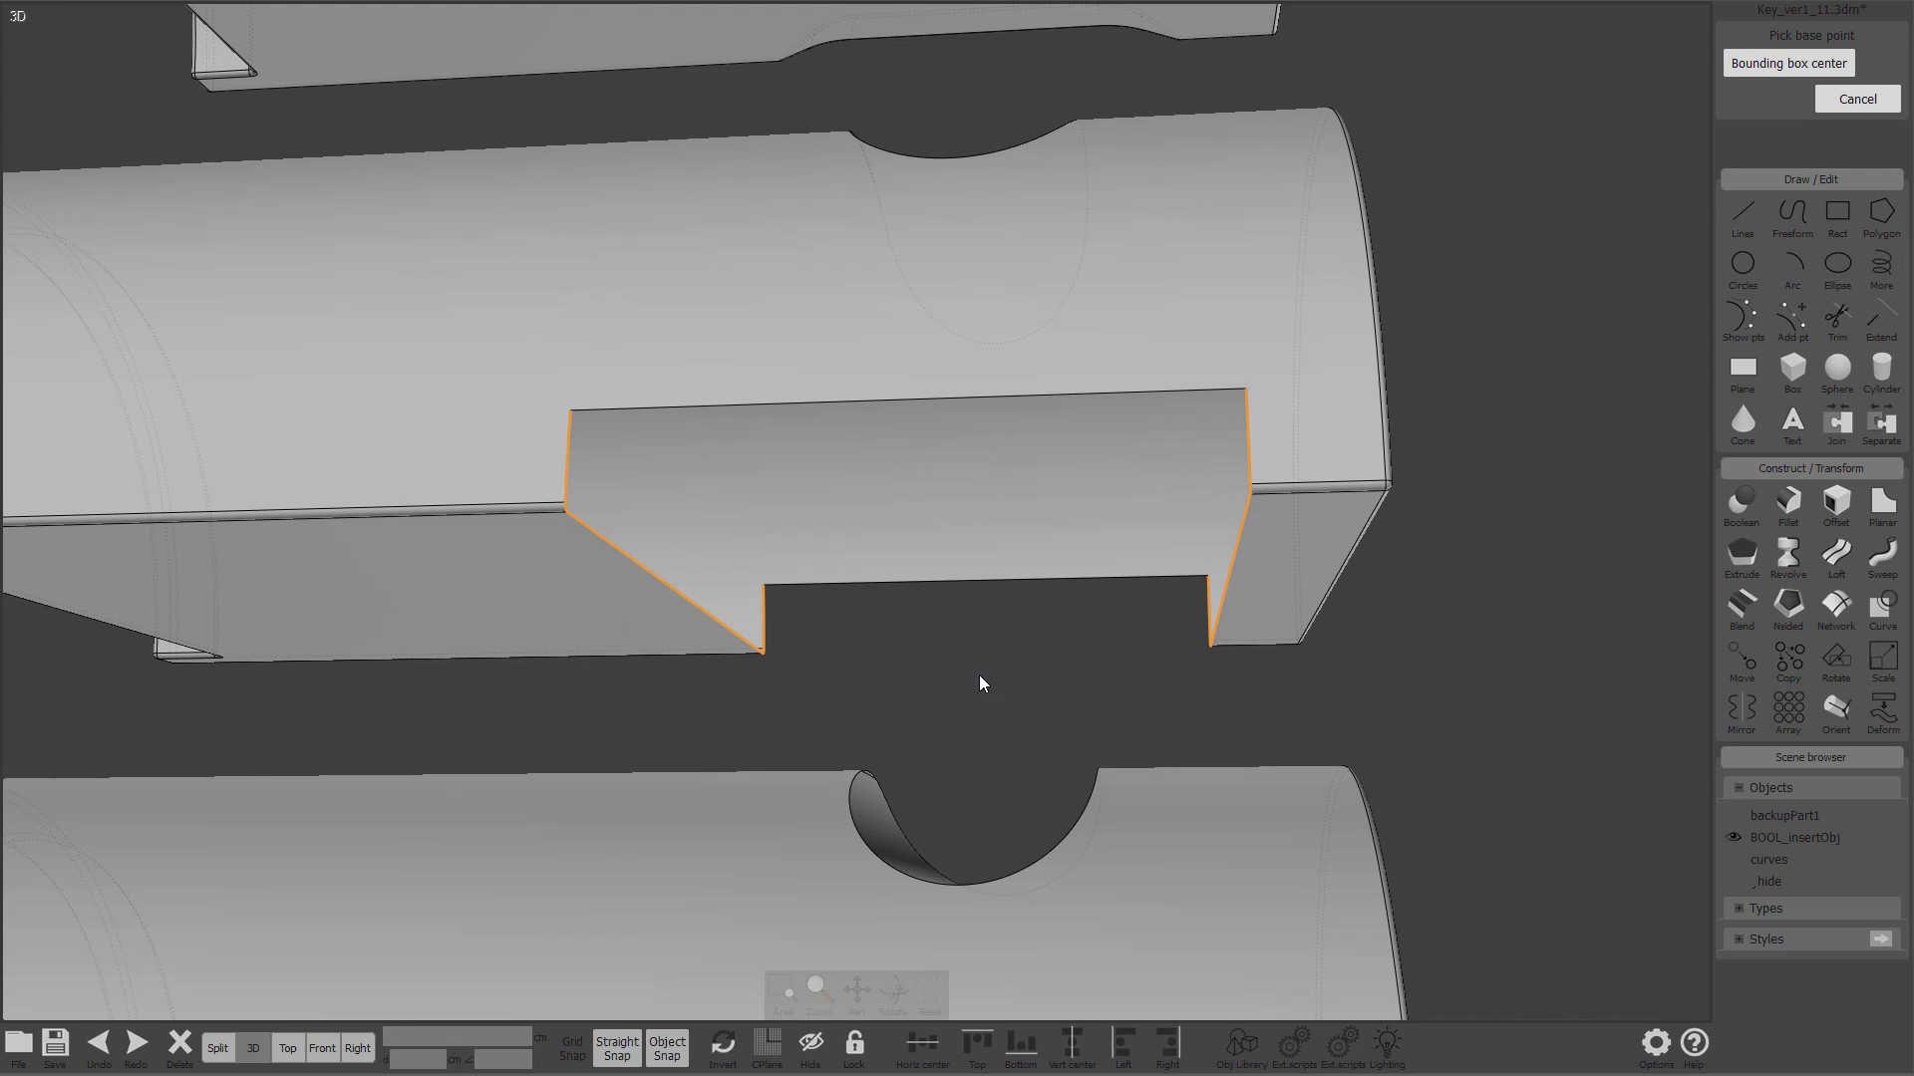
right_click_drag(947, 685, 1338, 547)
left_click(663, 521)
key("Escape")
key("m")
left_click(758, 631)
left_click(788, 652)
Step: Loft between the two joined edge curves of the upper copy's cutout to close the opening
right_click_drag(787, 652, 788, 458)
scroll(770, 439, "up", 3)
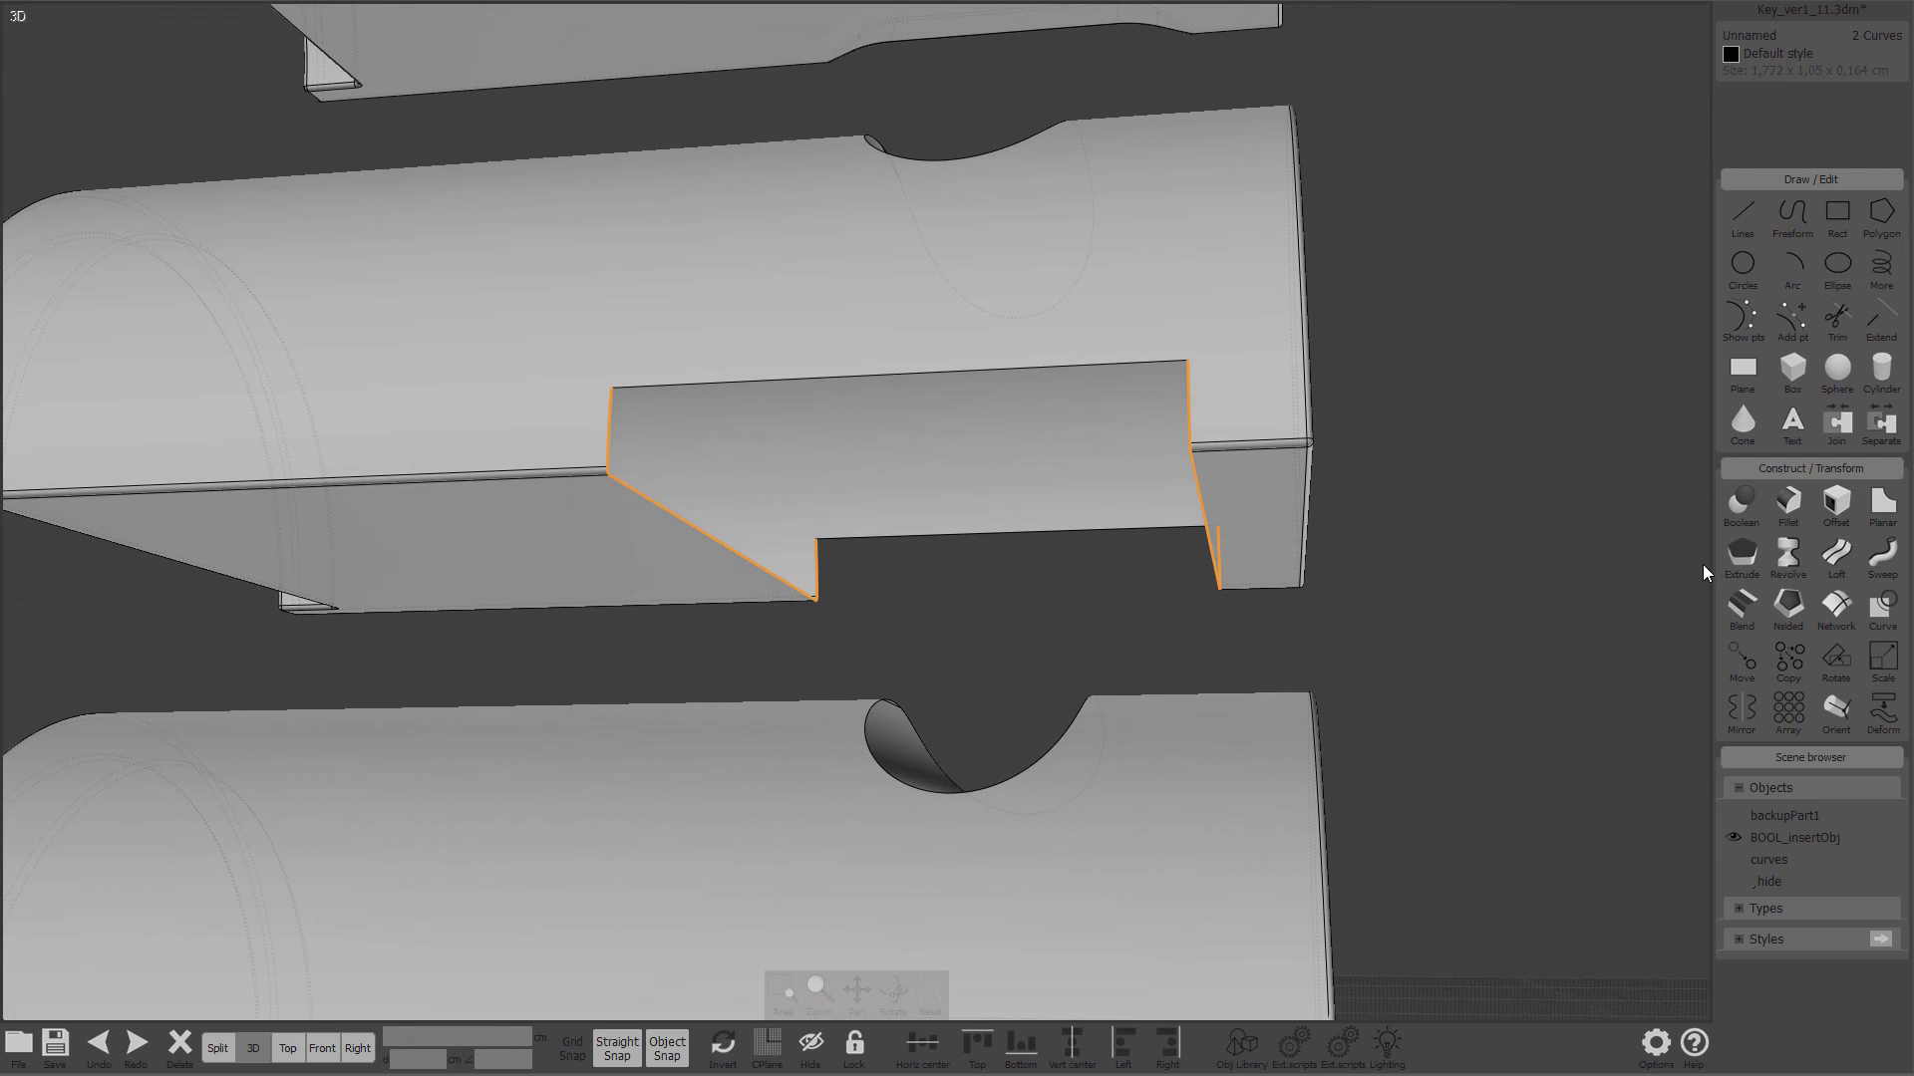
left_click(1533, 567)
key("ctrl+a")
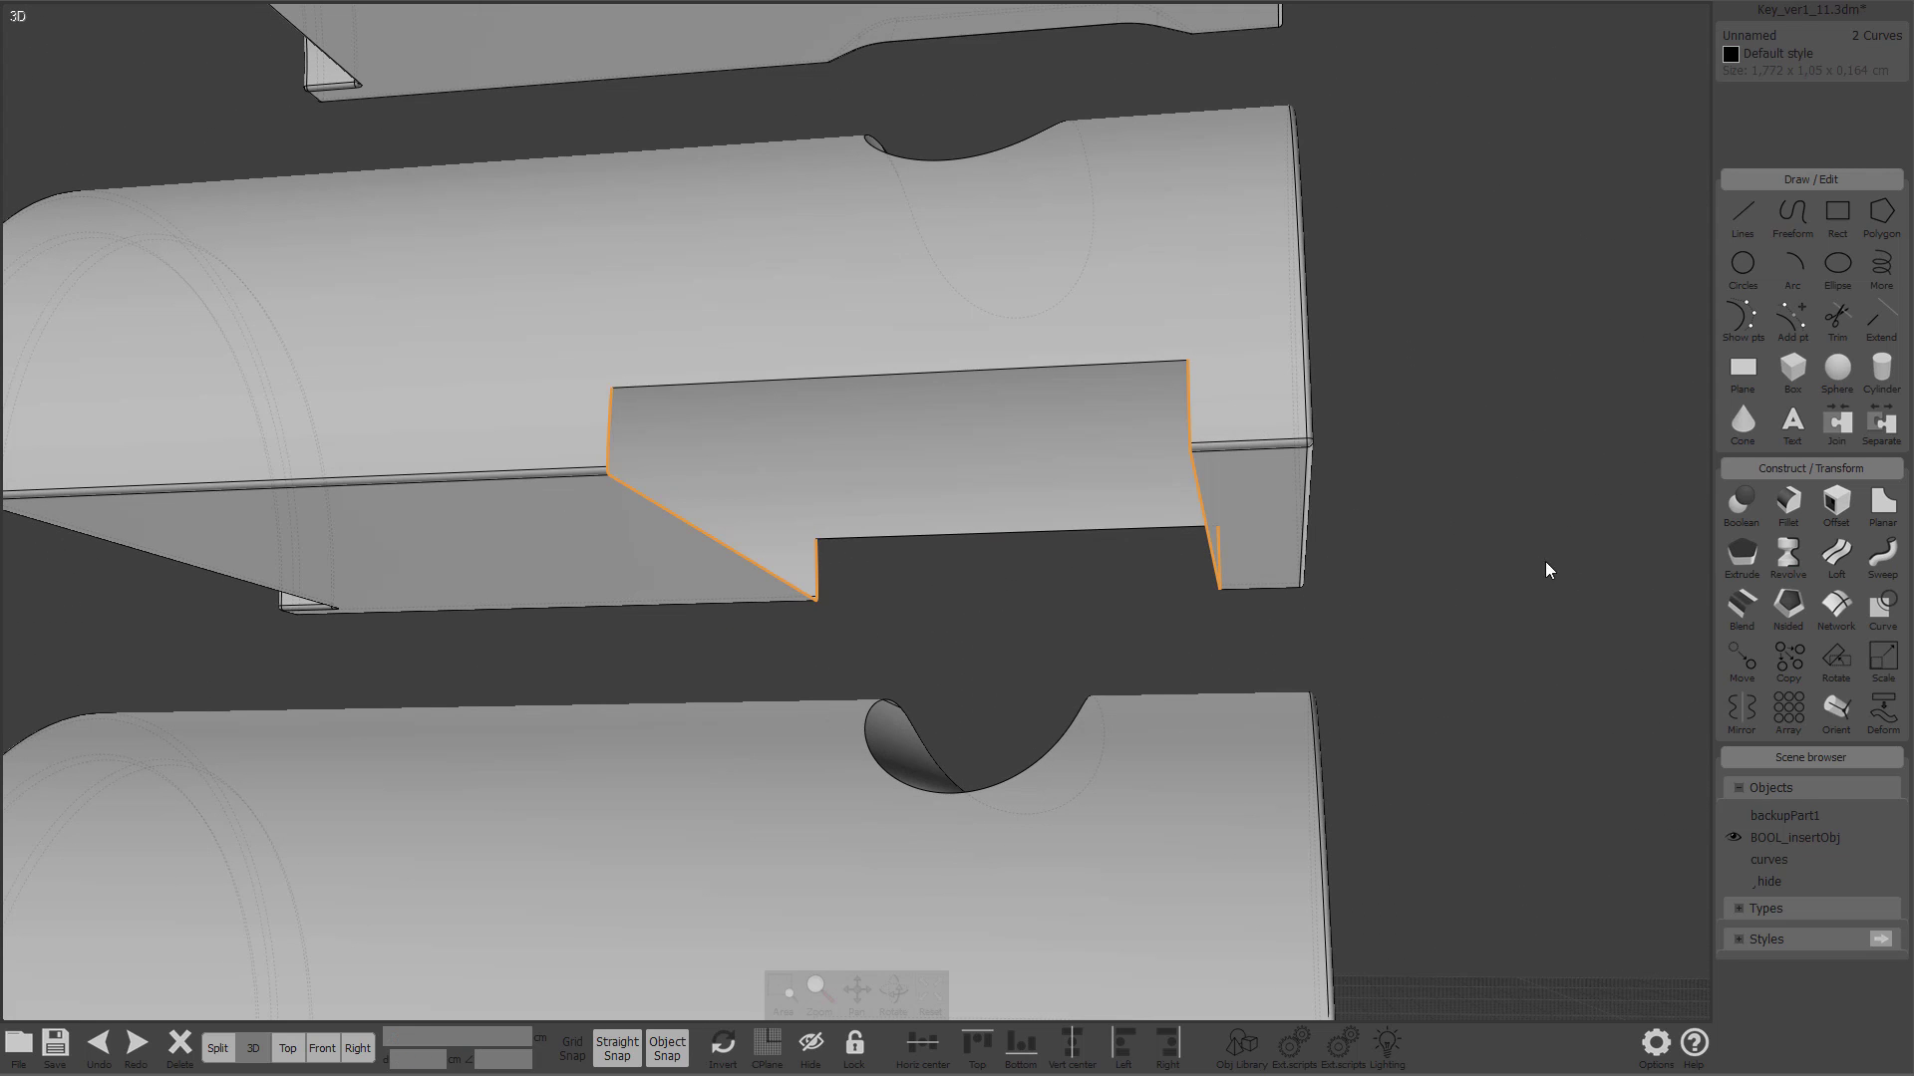
left_click(1836, 554)
right_click_drag(1555, 543, 1674, 192)
left_click(1857, 116)
Step: Join the lofted surfaces with the upper insert copy to form one closed solid
left_click(1309, 535)
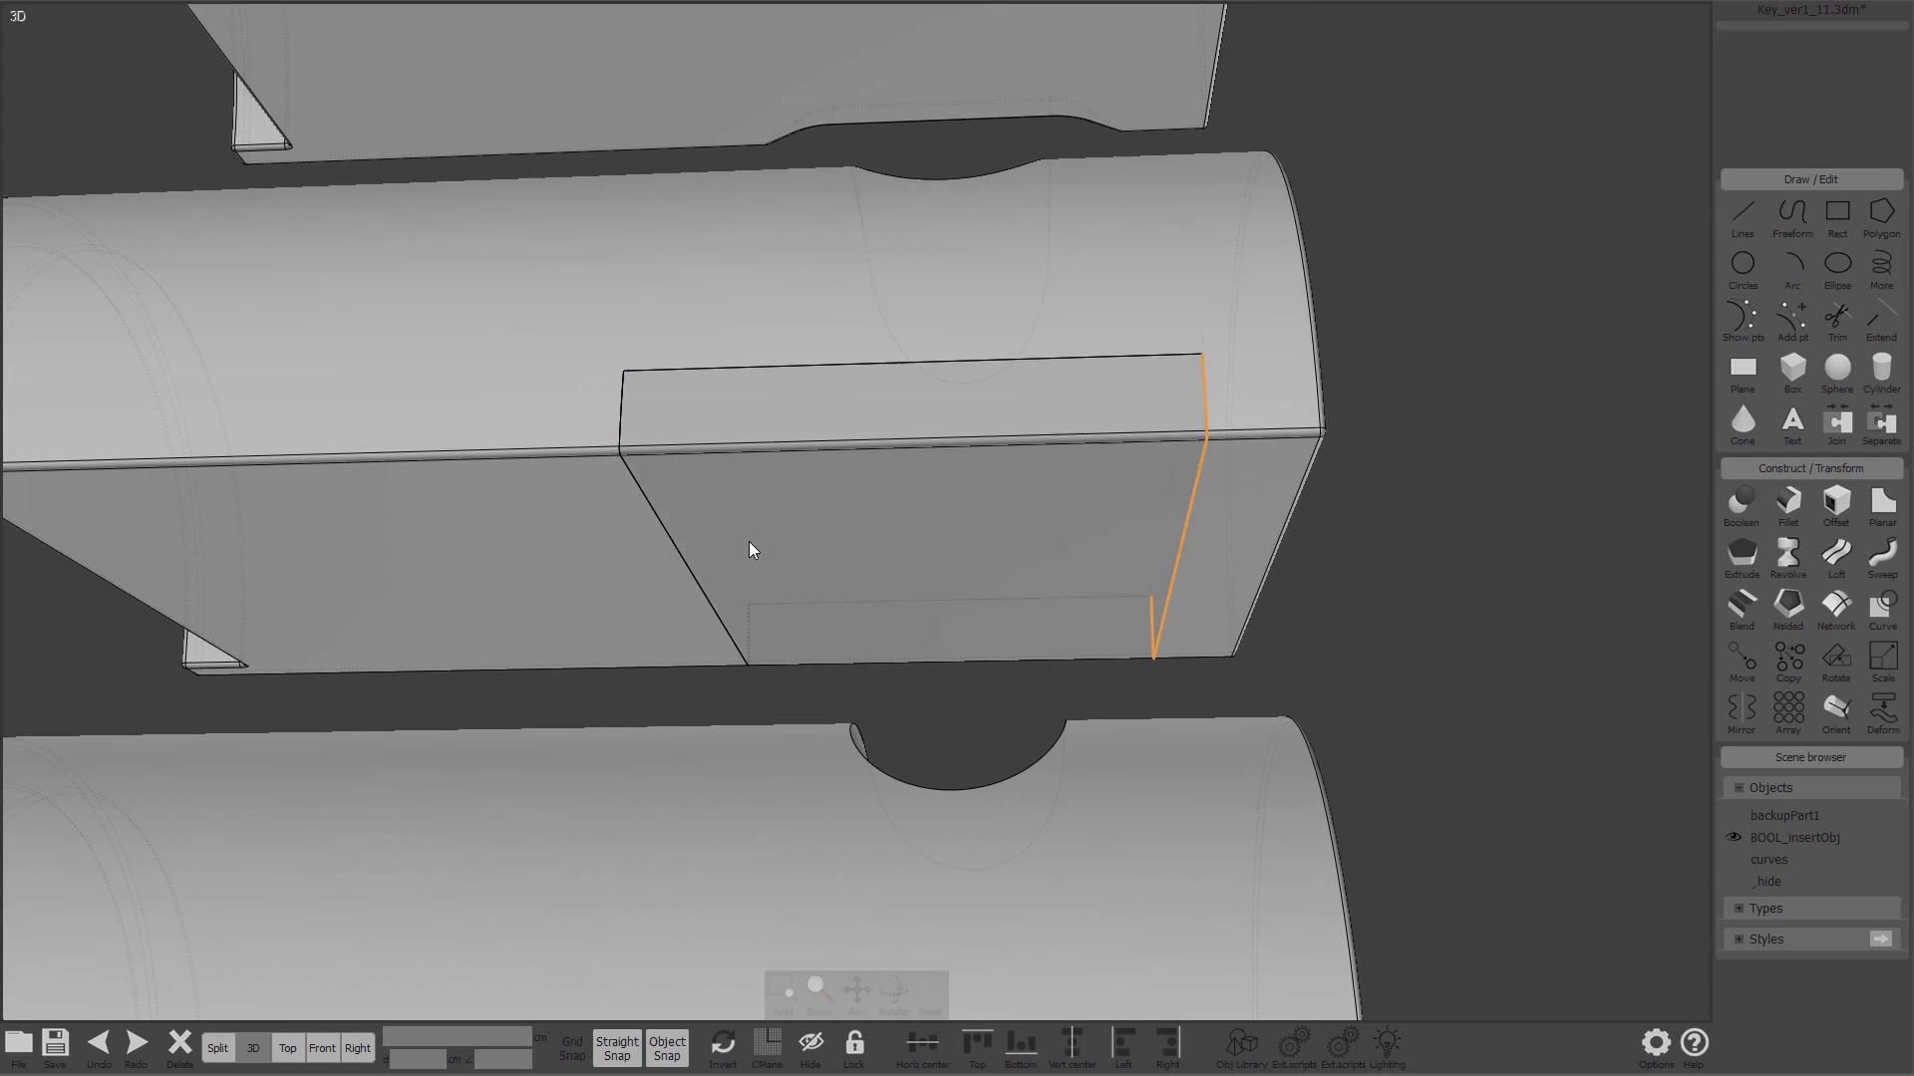
left_click(652, 503)
left_click(652, 500)
left_click(1200, 279)
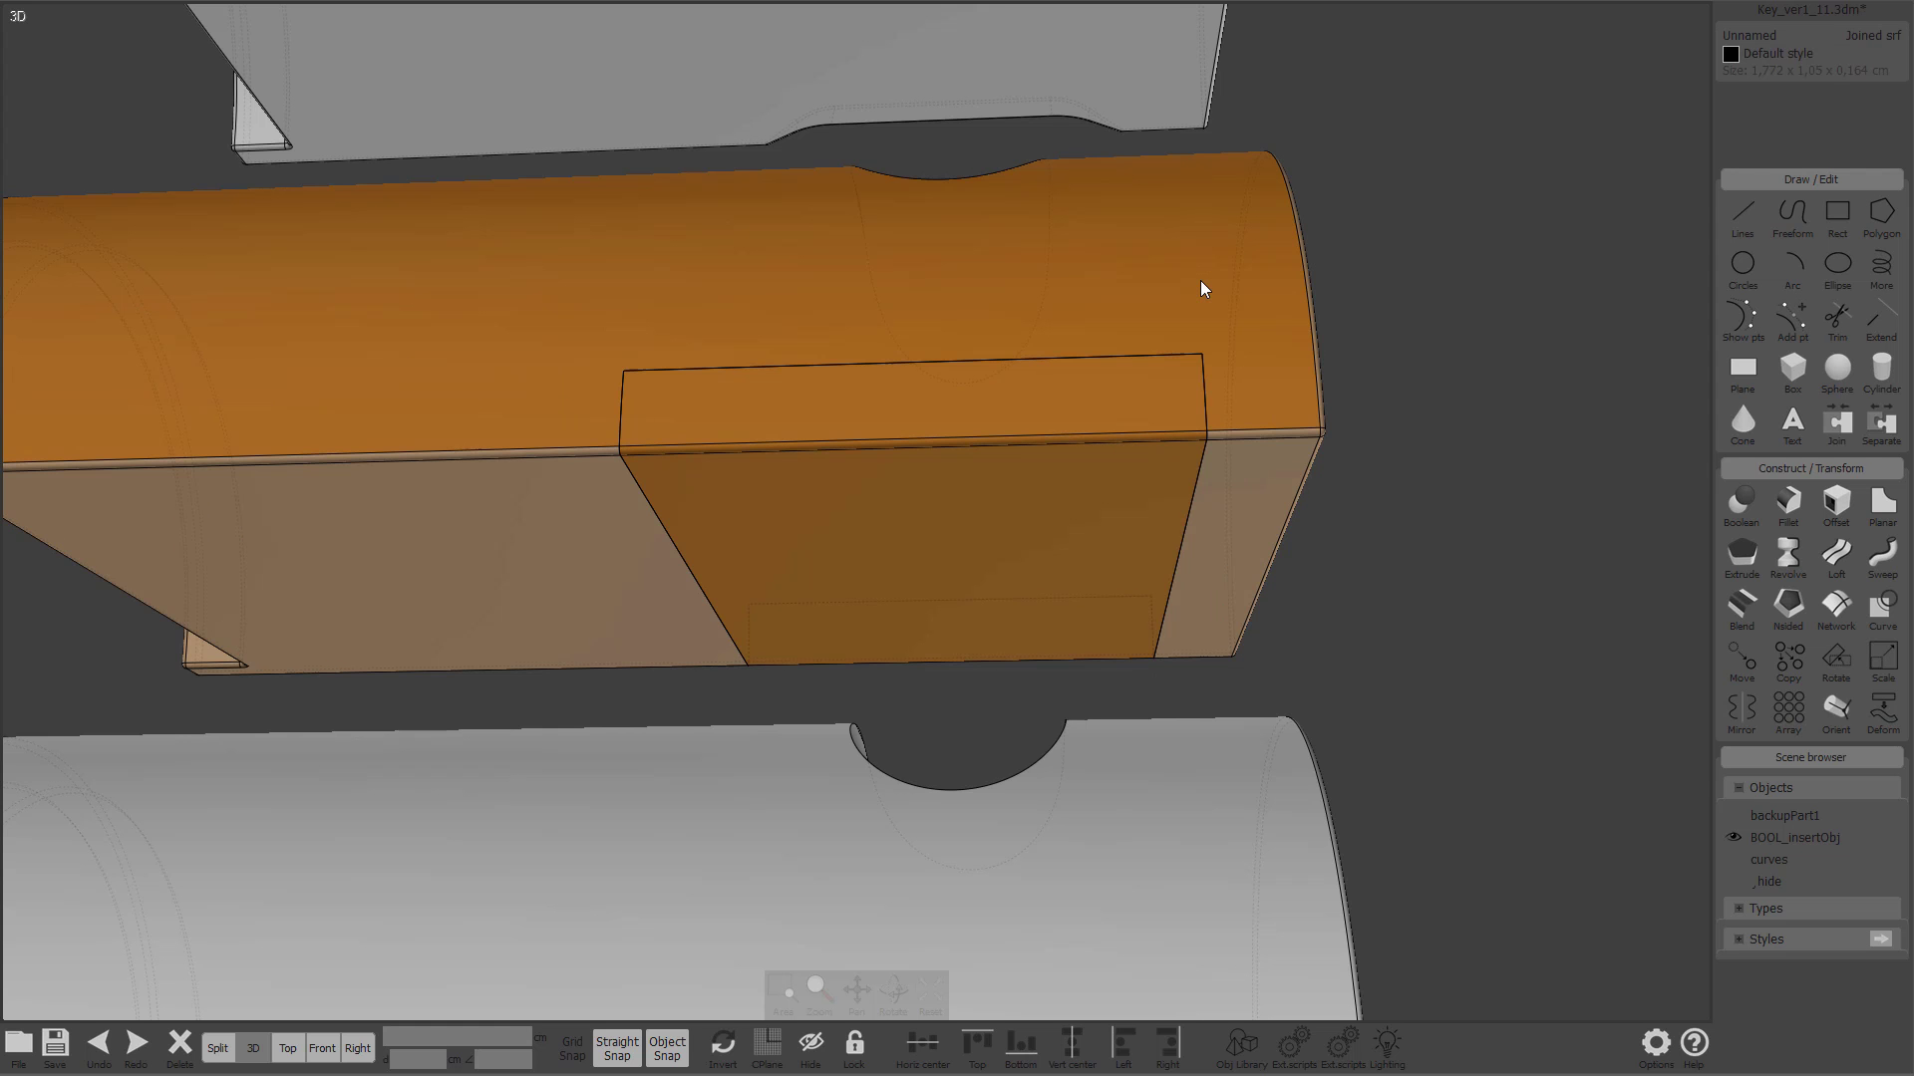
key("ctrl+j")
right_click(1474, 261)
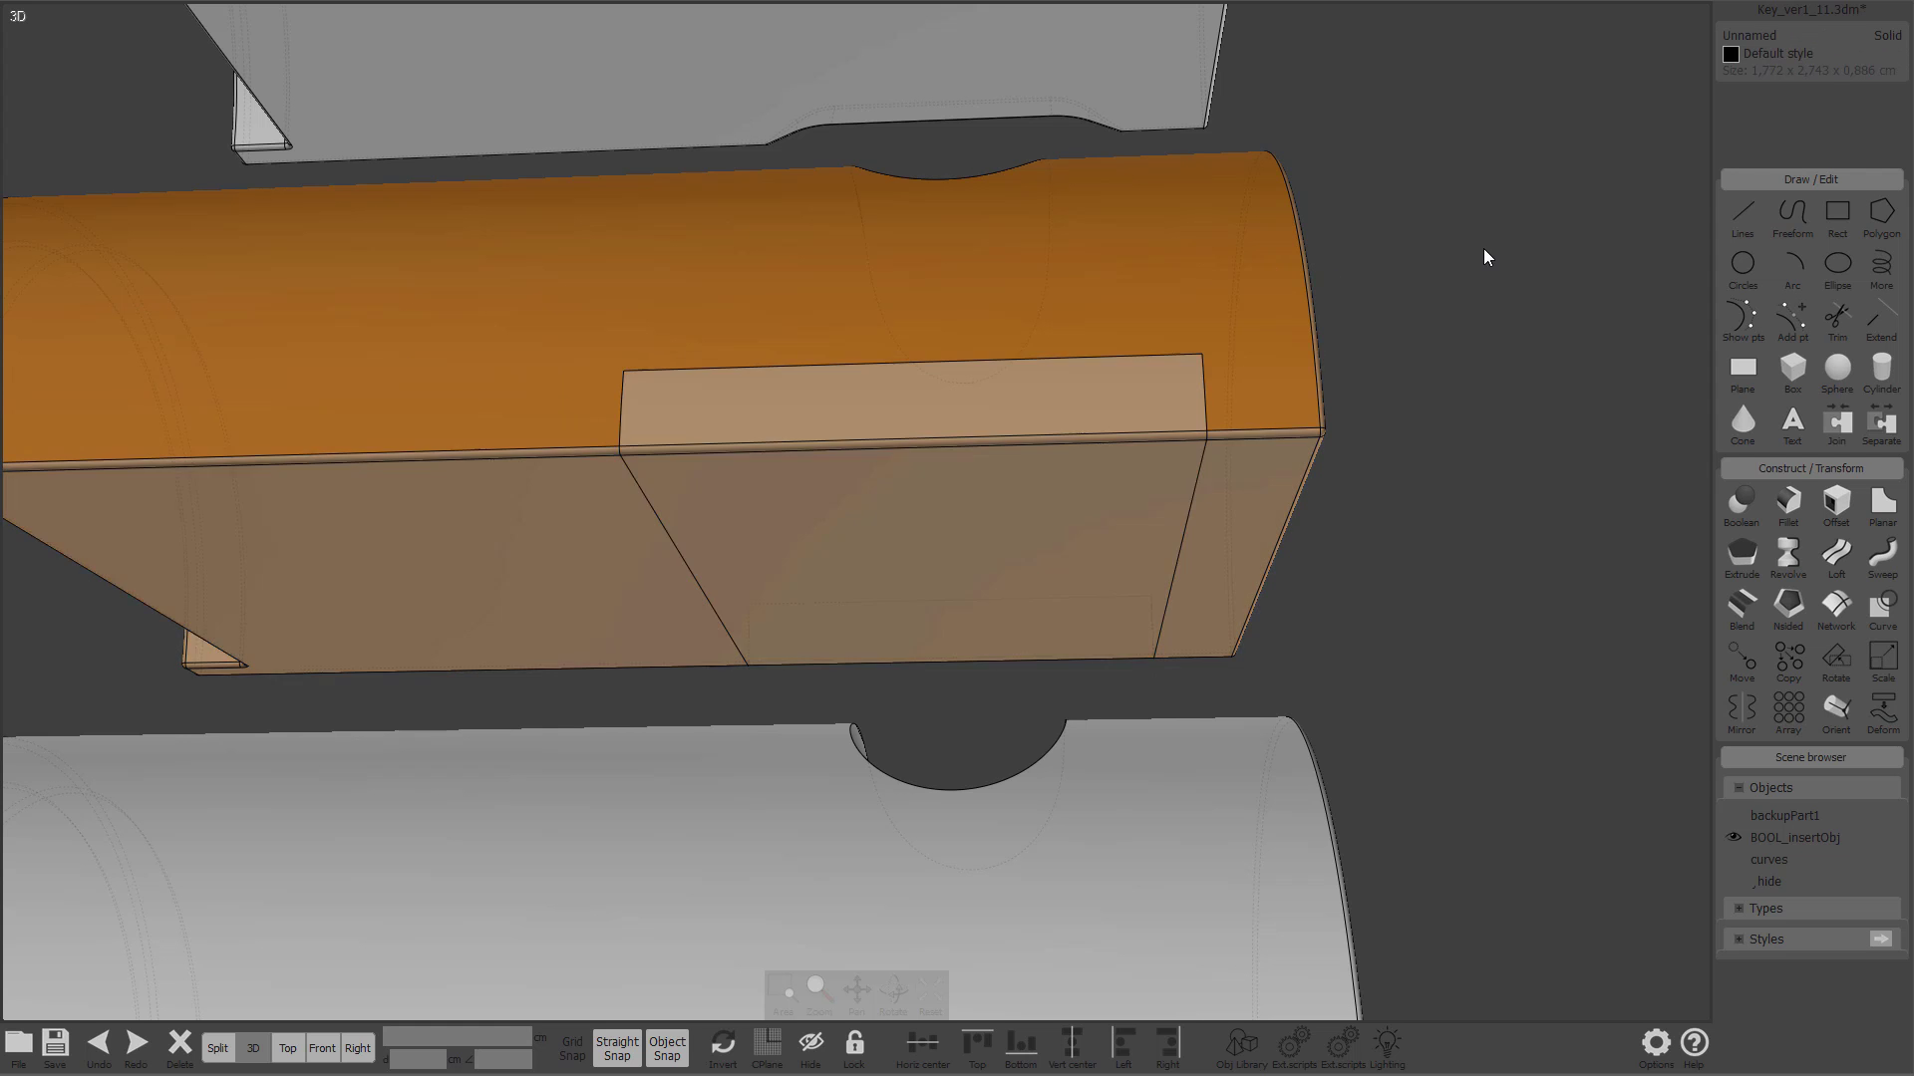
Step: Delete the upper insert copy, removing its curved outer face, the remaining body and the round notch surface
right_click_drag(1144, 282, 1160, 291)
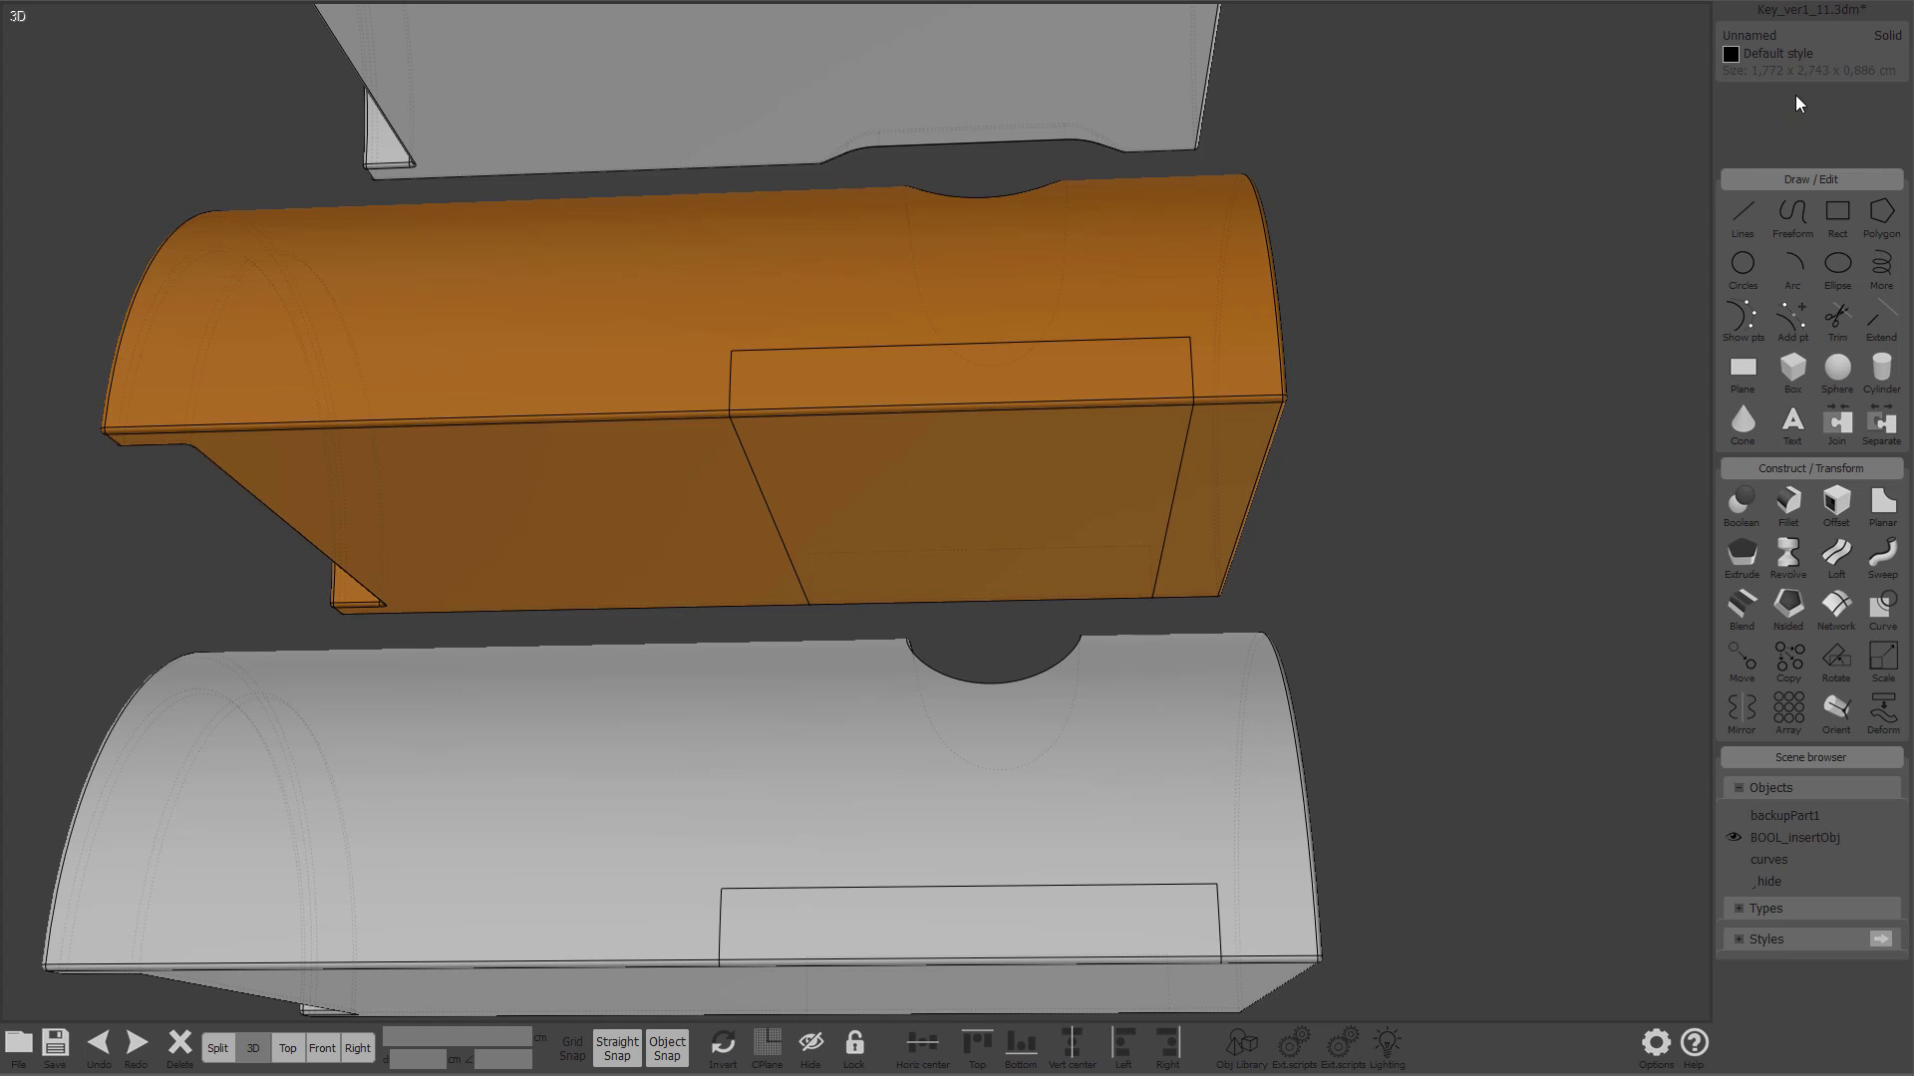
scroll(1385, 375, "down", 3)
right_click_drag(1385, 375, 1294, 321)
key("Delete")
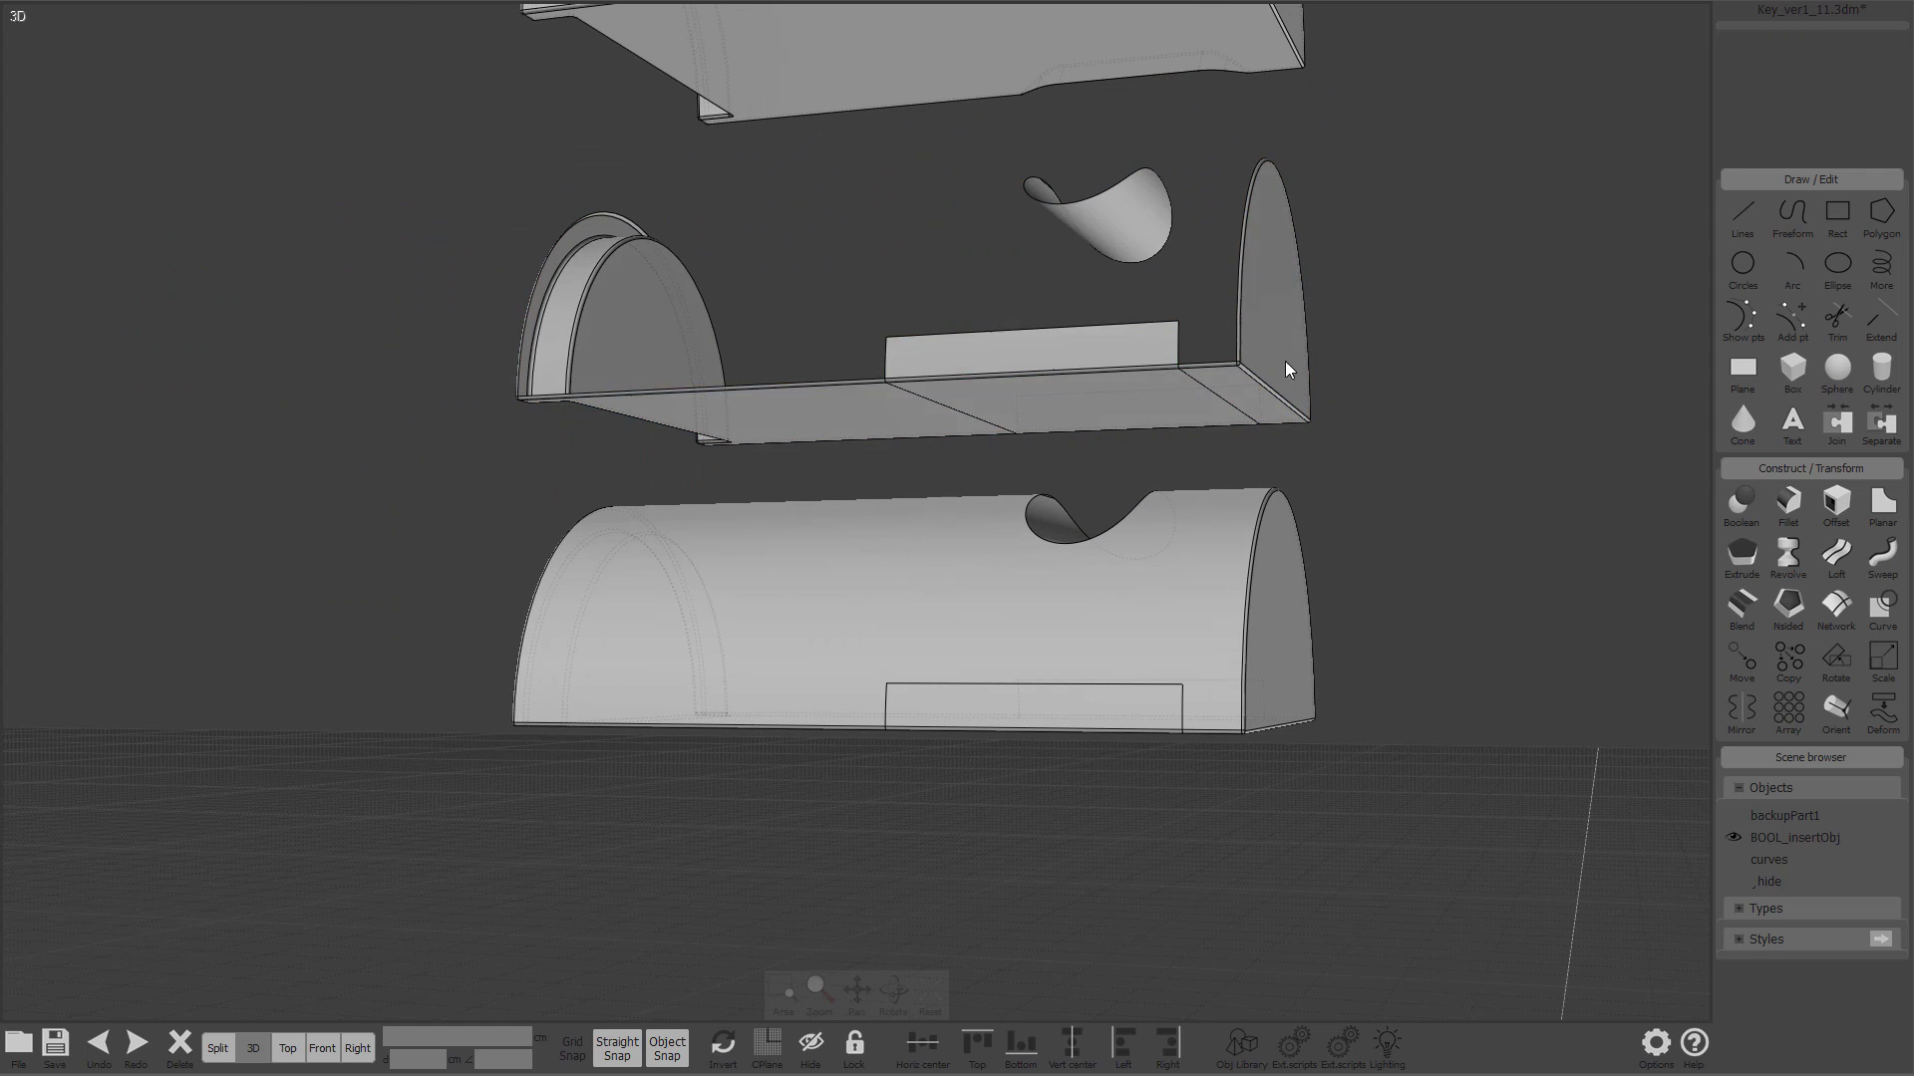
left_click(1276, 277)
key("Delete")
left_click(1132, 214)
key("Delete")
Step: Examine the rectangular patch outlines on the sides of the lower insert's curved face
right_click_drag(1152, 236, 1172, 468)
scroll(1046, 488, "up", 4)
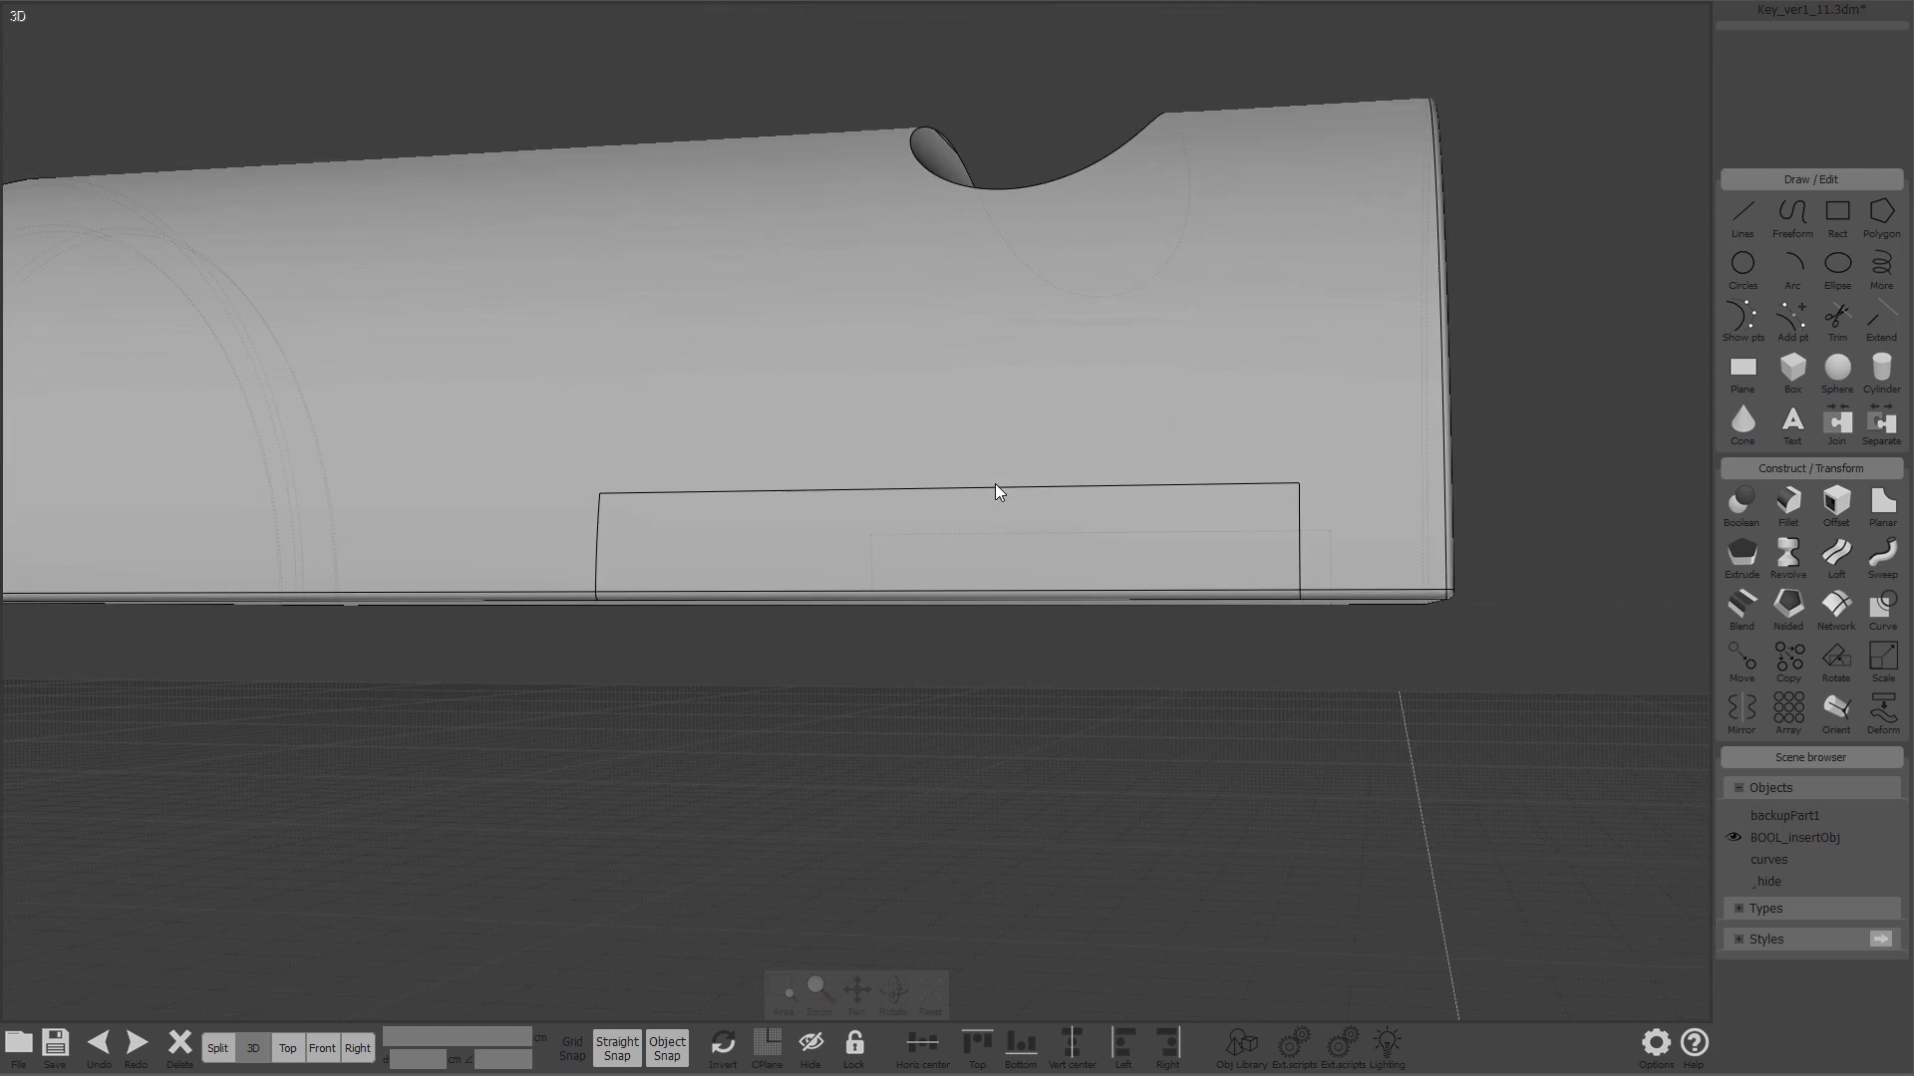
right_click_drag(999, 496, 923, 495)
mouse_move(1040, 528)
right_mouse_down()
mouse_move(1205, 496)
mouse_move(1050, 538)
right_mouse_up()
right_click_drag(727, 538, 625, 470)
scroll(854, 538, "up", 3)
left_click(625, 471)
right_click_drag(772, 518, 1048, 465)
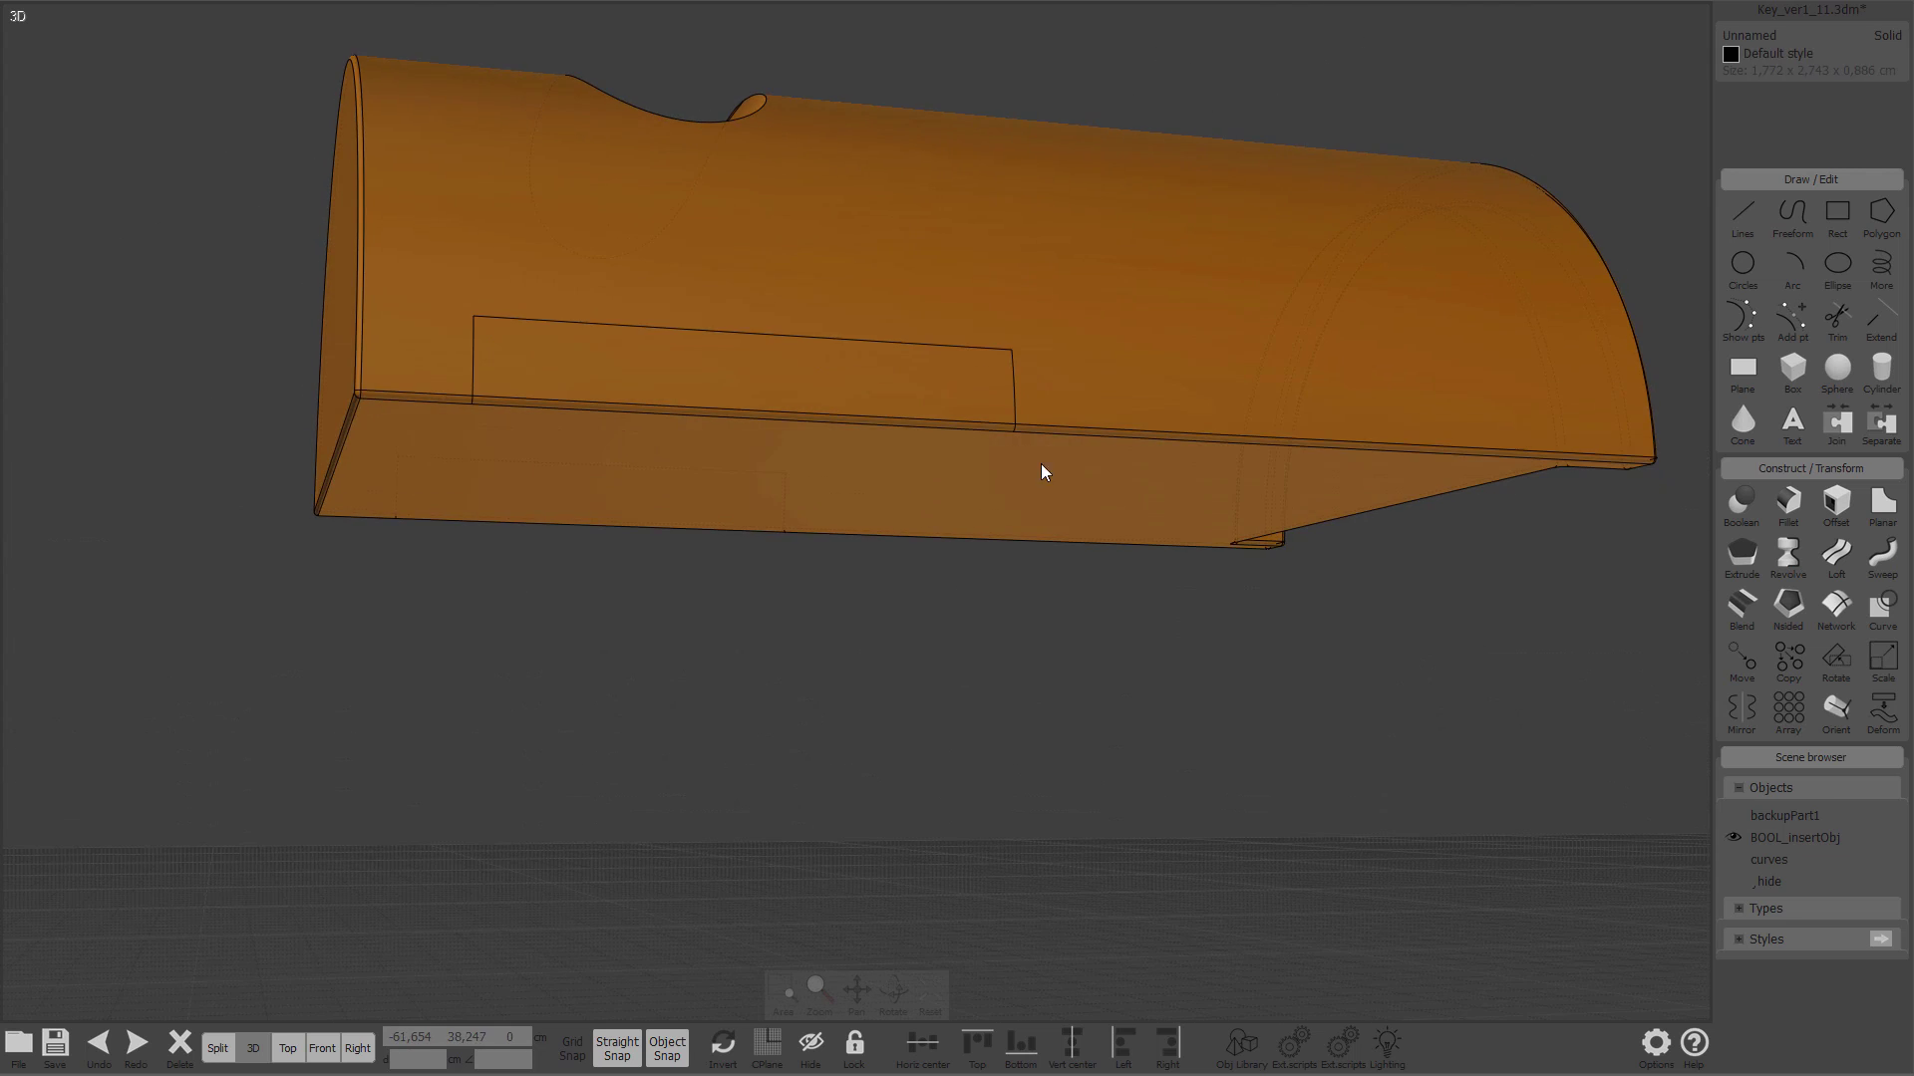
key("Escape")
Step: Delete the lower insert's curved outer face together with the rectangular patch faces on its sides
left_click(529, 335)
right_click_drag(813, 400, 1079, 367)
left_click(1080, 366)
right_click_drag(1331, 504, 1002, 218)
scroll(905, 256, "up", 5)
right_click_drag(905, 256, 870, 369)
scroll(1118, 346, "down", 5)
right_click_drag(1118, 346, 1391, 235)
key("Delete")
left_click(1391, 229)
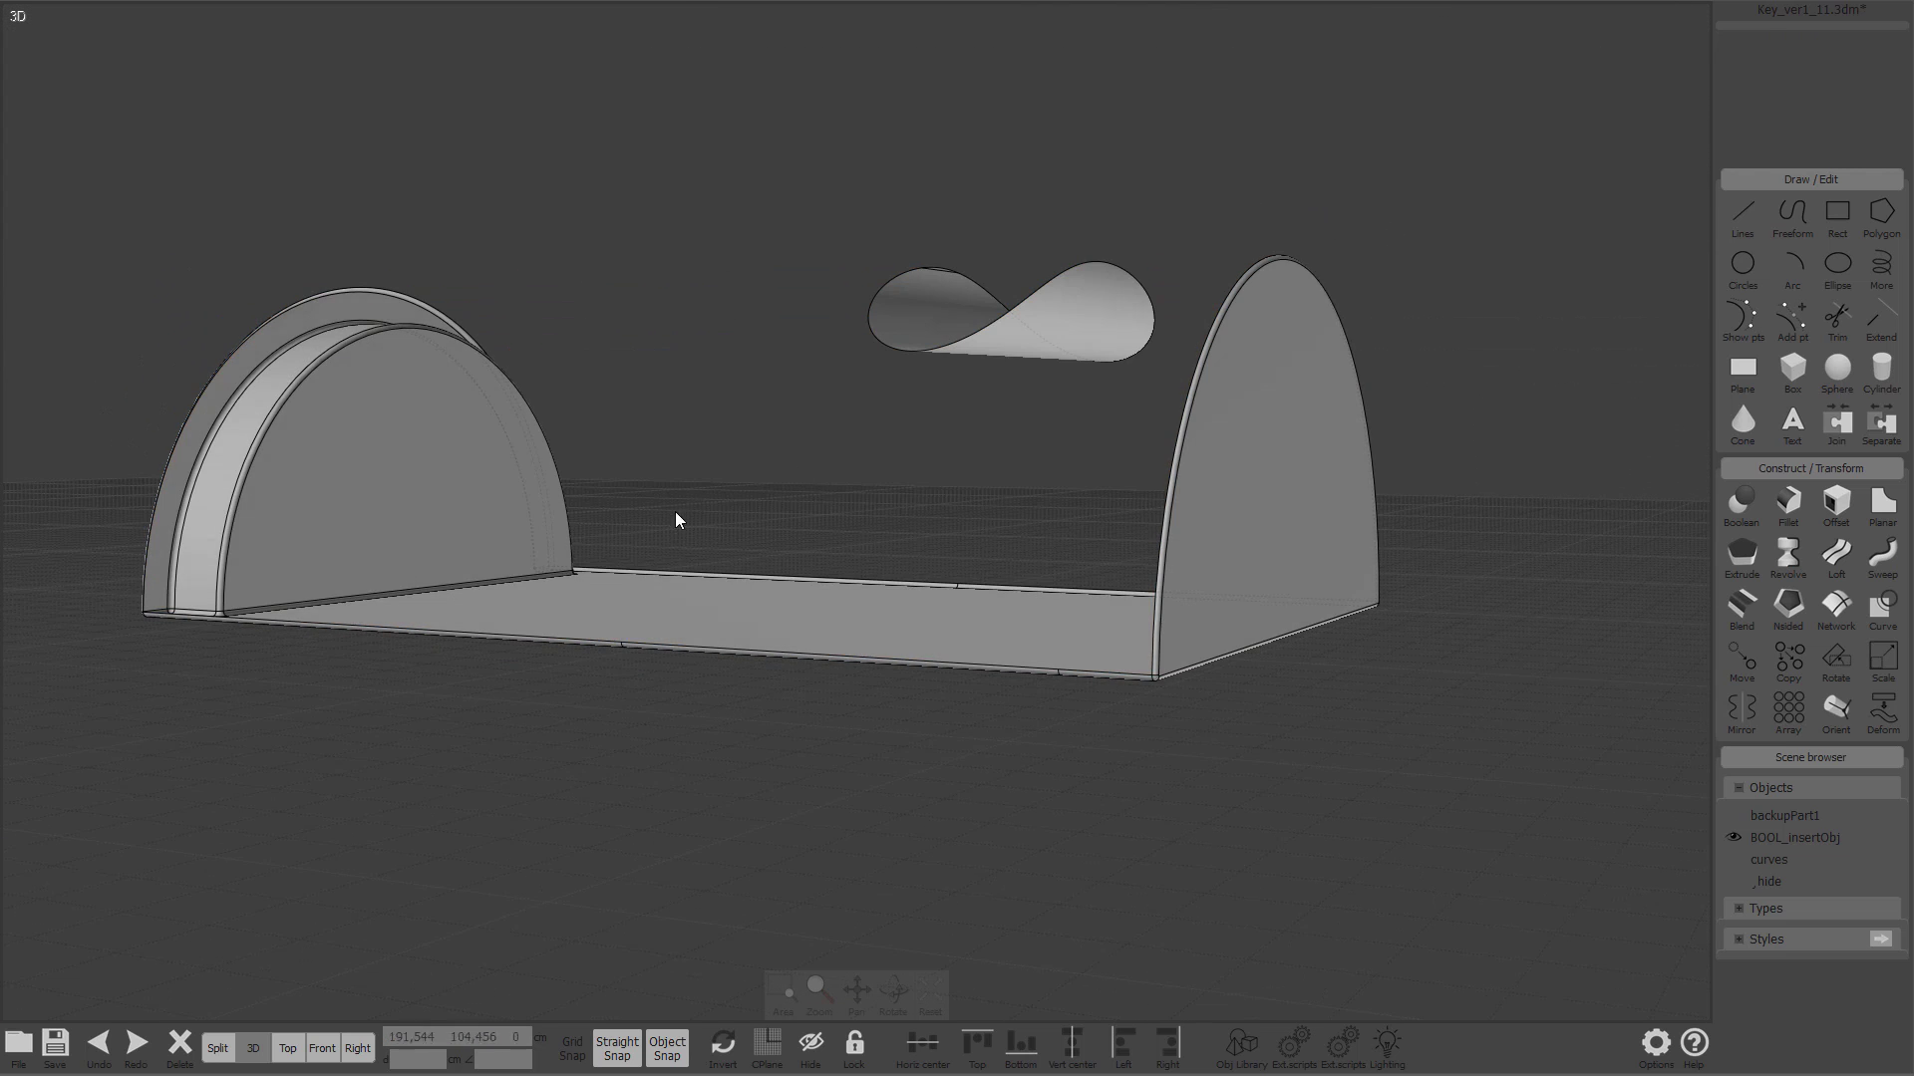
Step: Select the outer arch edges at both ends of the opened insert
right_click_drag(718, 444, 816, 500)
scroll(811, 492, "up", 6)
left_click(616, 631)
left_click(622, 627)
right_click_drag(631, 624, 1071, 462)
scroll(816, 529, "down", 8)
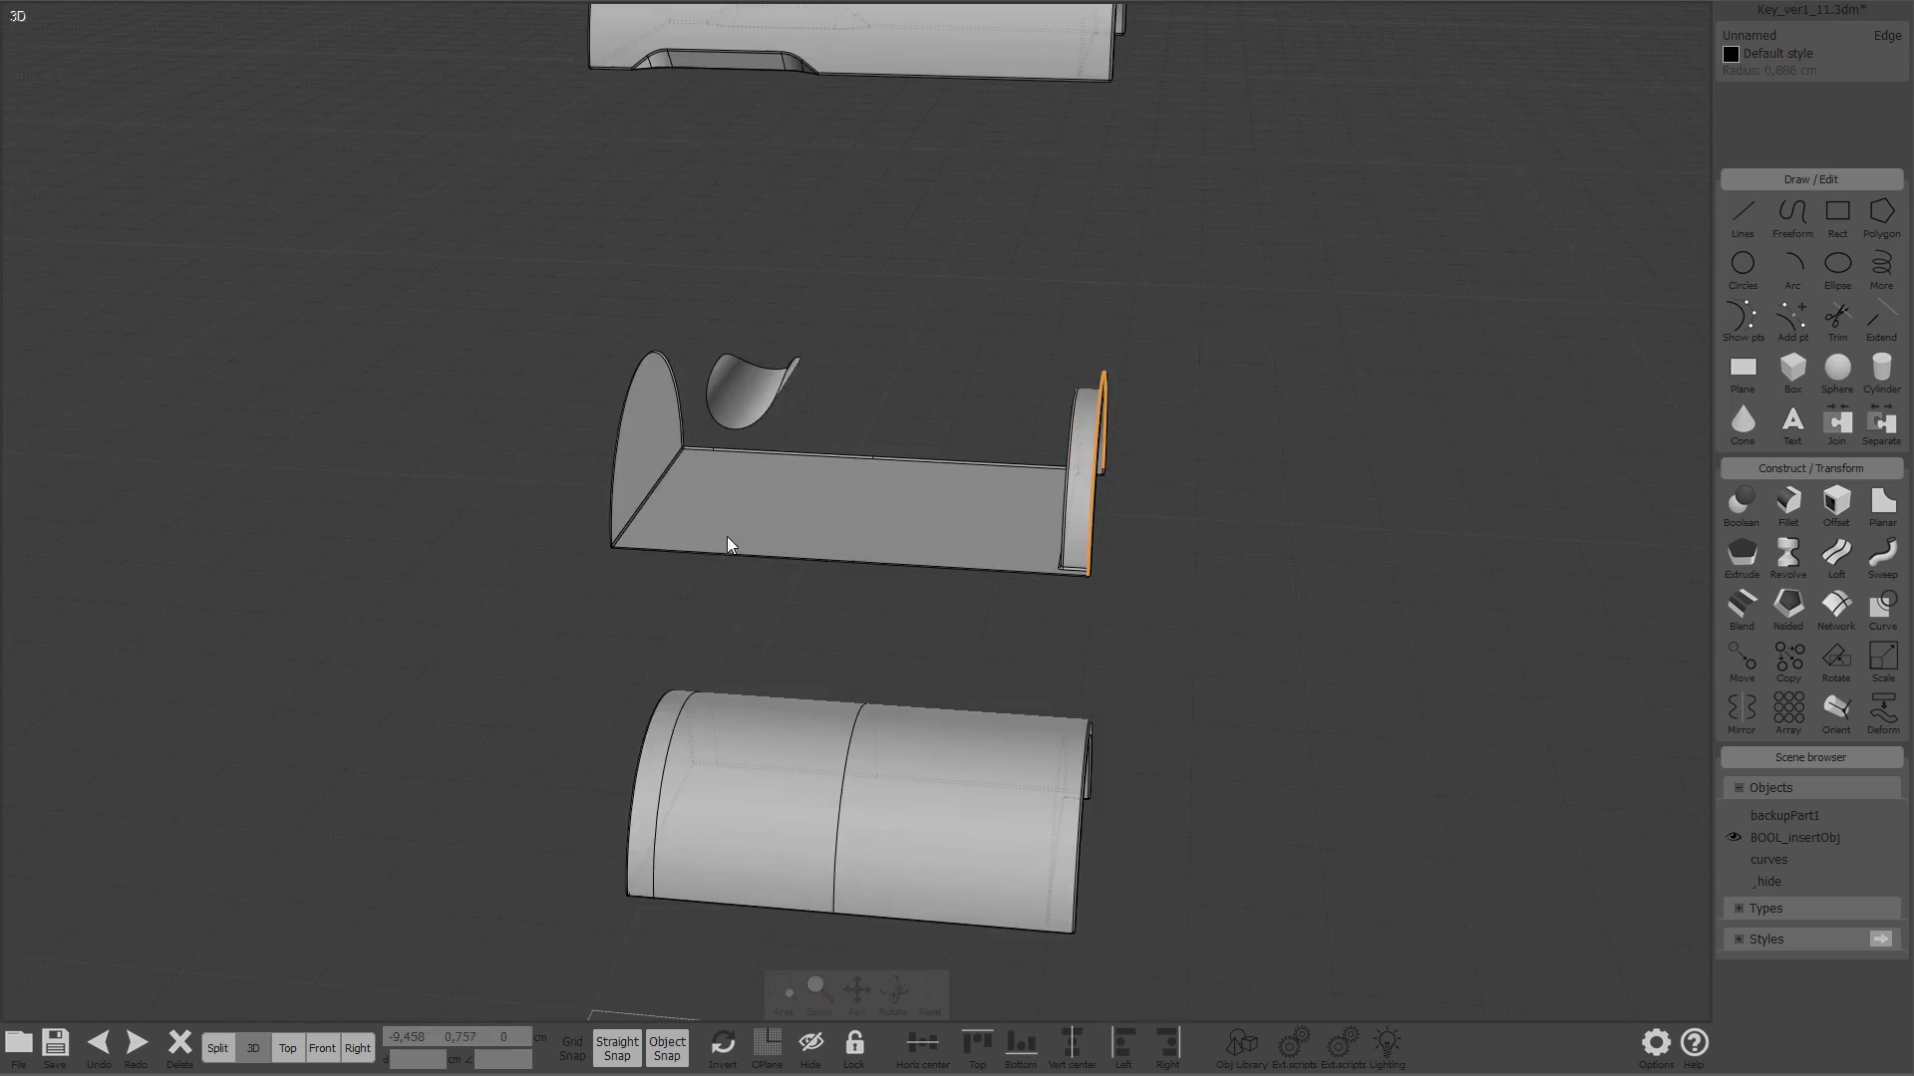
right_click_drag(817, 529, 795, 401)
scroll(795, 408, "up", 6)
right_click_drag(797, 195, 944, 379)
left_click(899, 189)
Step: Loft a new outer surface between the two arch edges using the Normal loft style
scroll(1193, 398, "down", 5)
key("l")
right_click(1551, 420)
right_click_drag(1551, 421, 1519, 362)
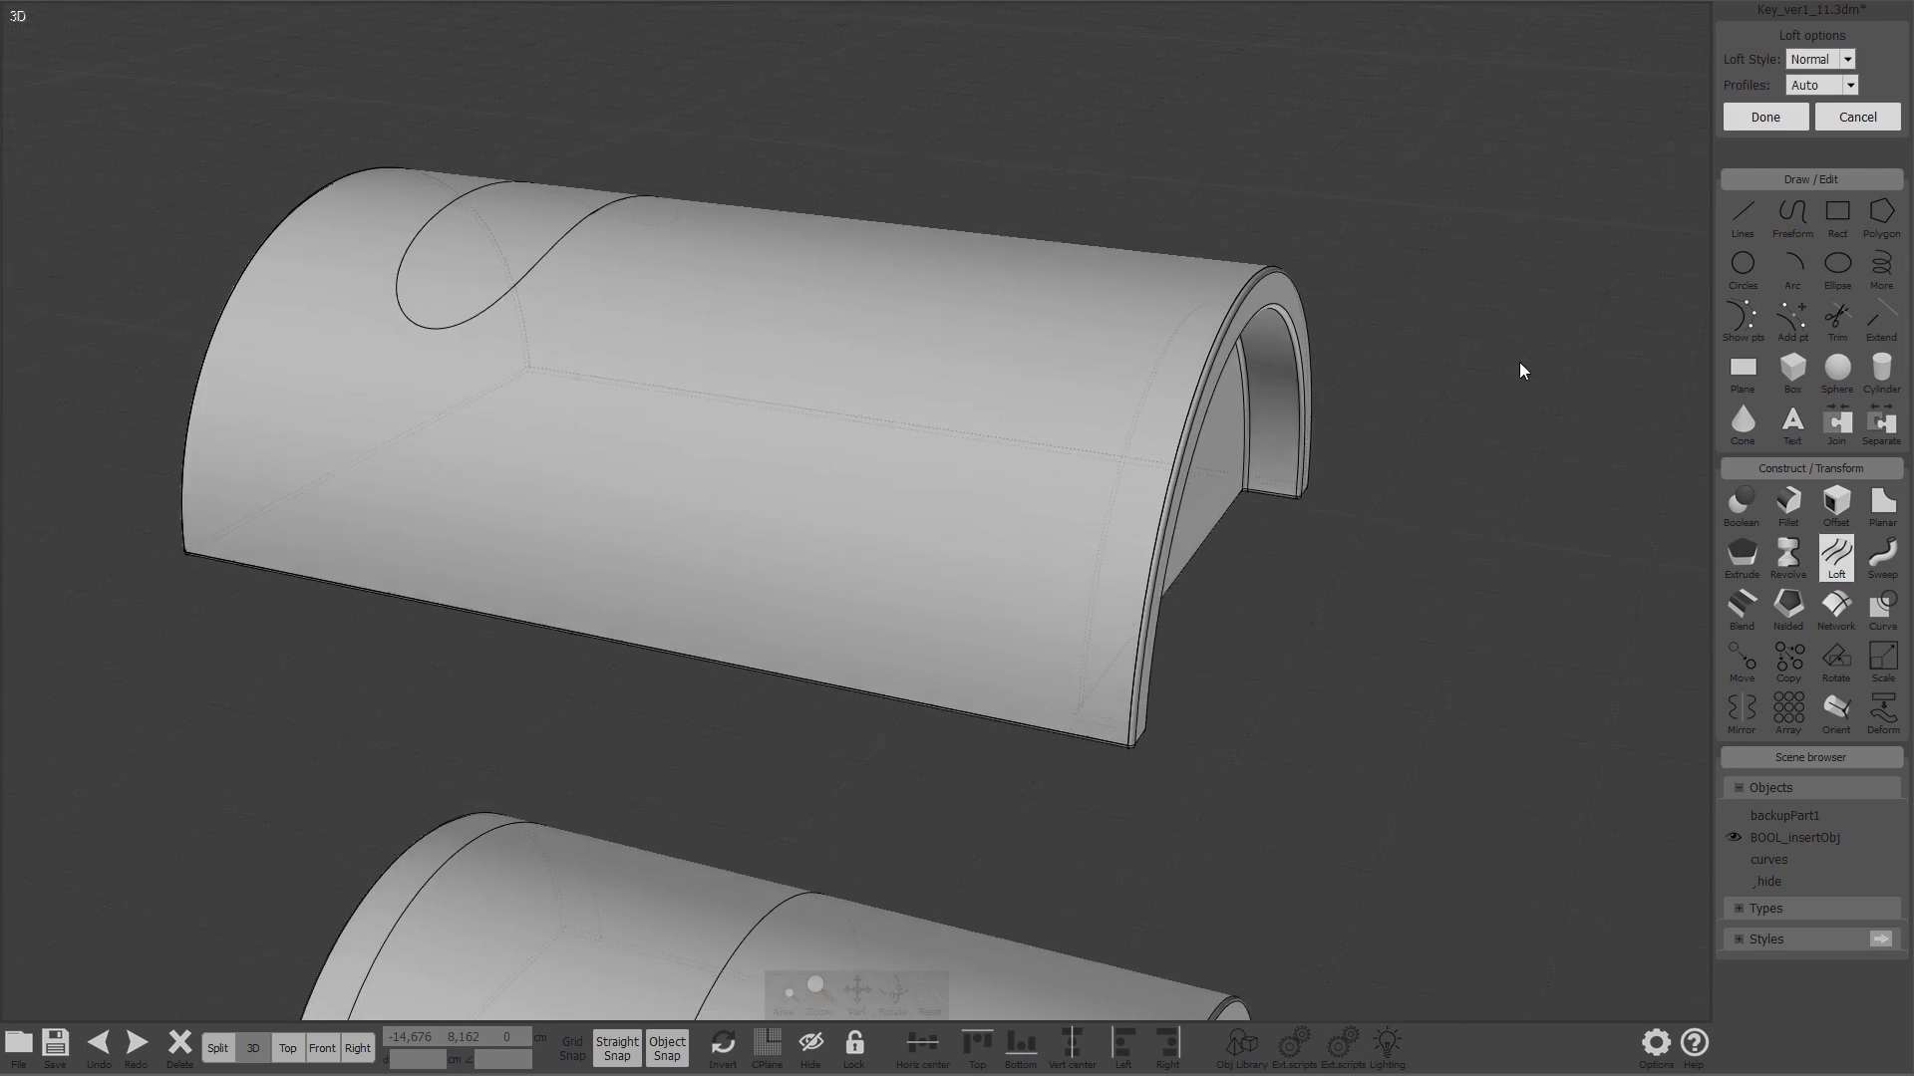
left_click(1734, 123)
Step: Trim the lofted outer surface along the round notch surface and remove the piece covering the notch
right_click_drag(1395, 124, 955, 375)
left_click(972, 380)
scroll(956, 369, "up", 5)
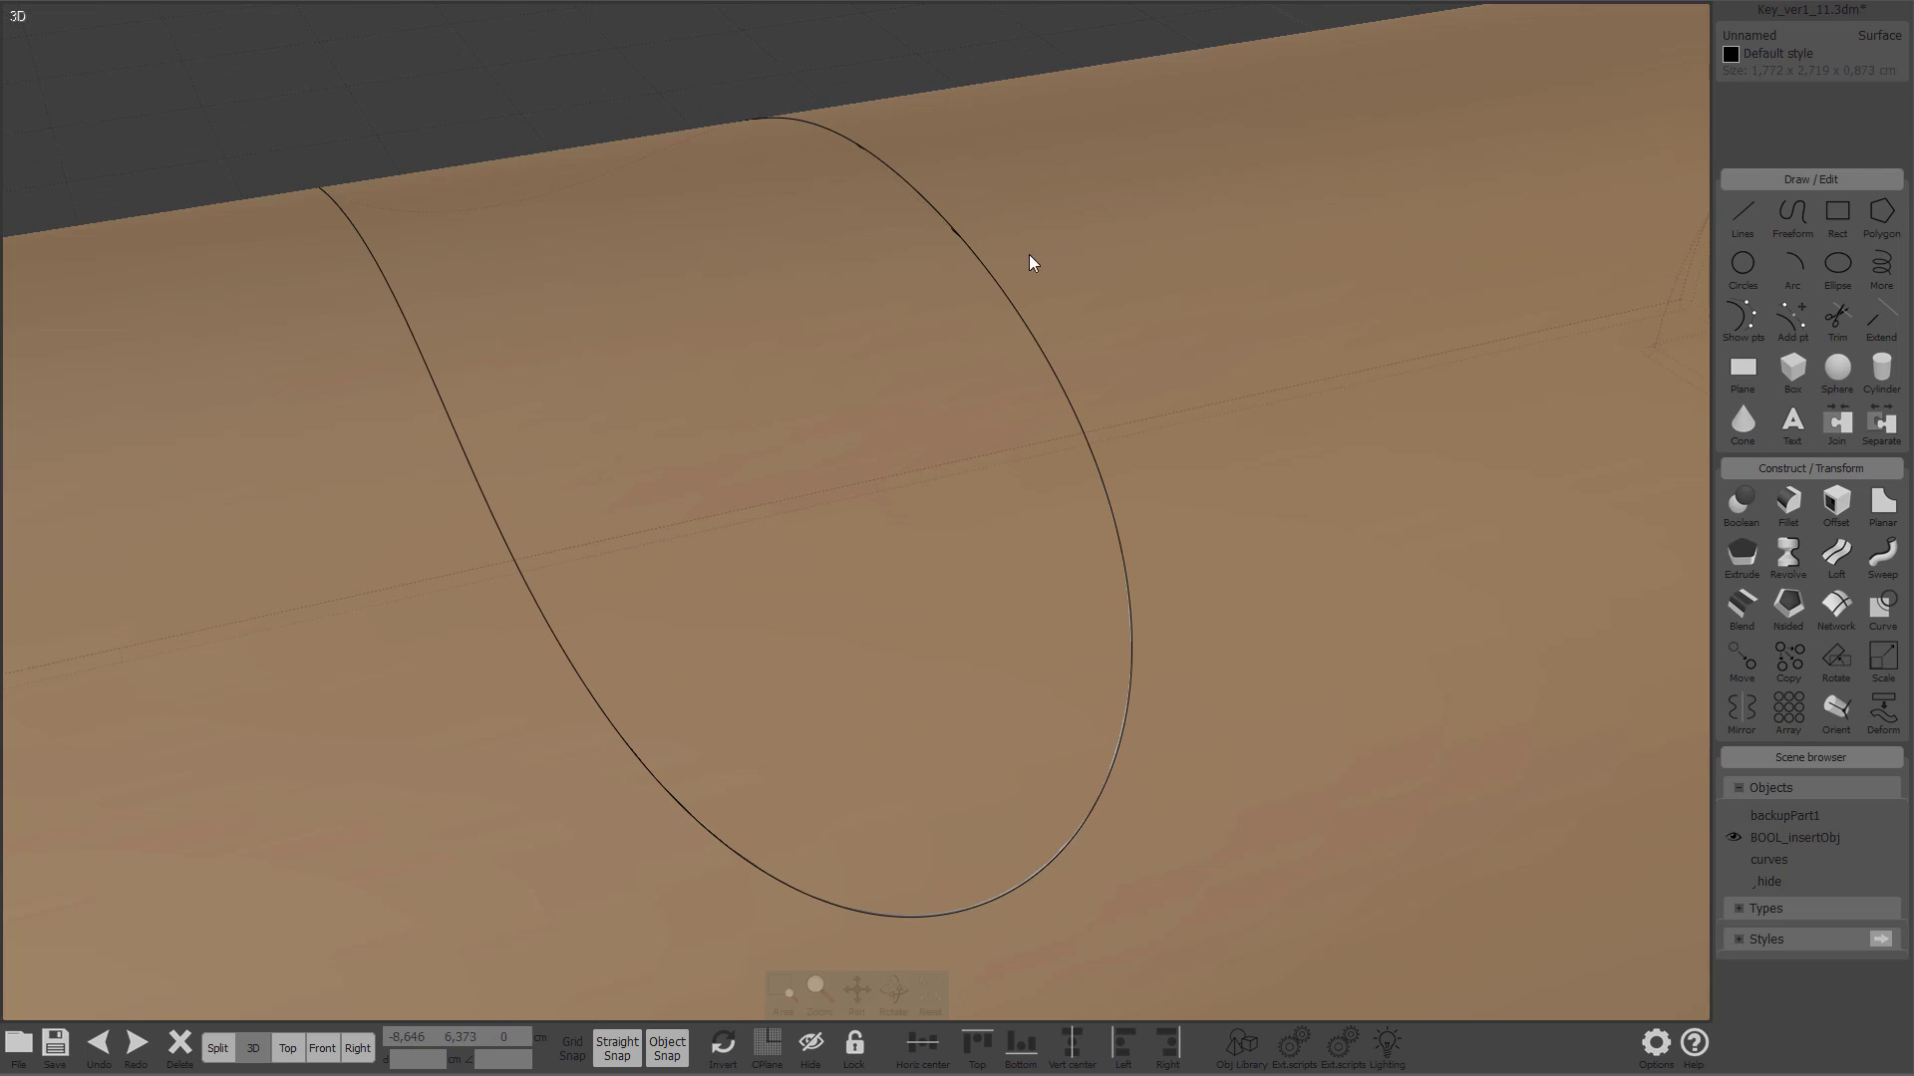
scroll(1137, 508, "up", 3)
left_click(1050, 546)
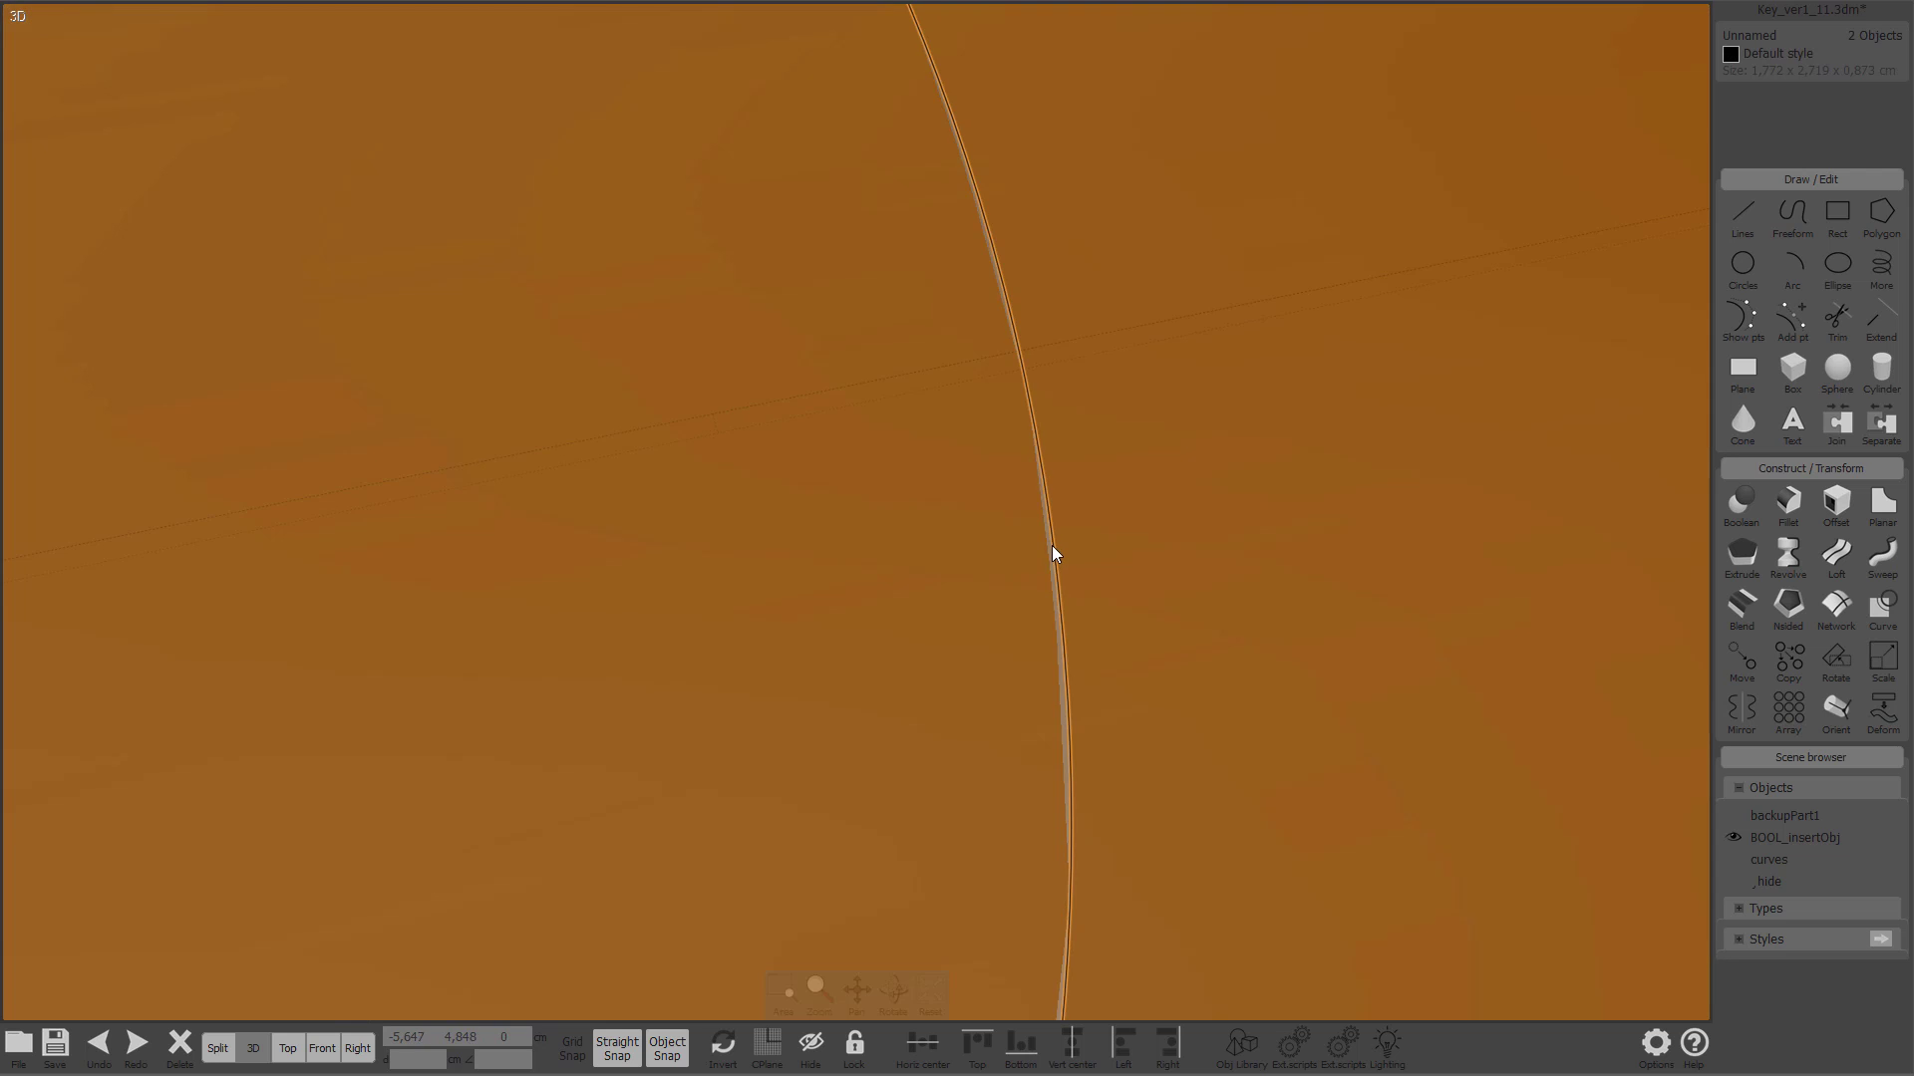
scroll(1067, 528, "down", 2)
scroll(1136, 498, "down", 3)
scroll(1156, 429, "up", 5)
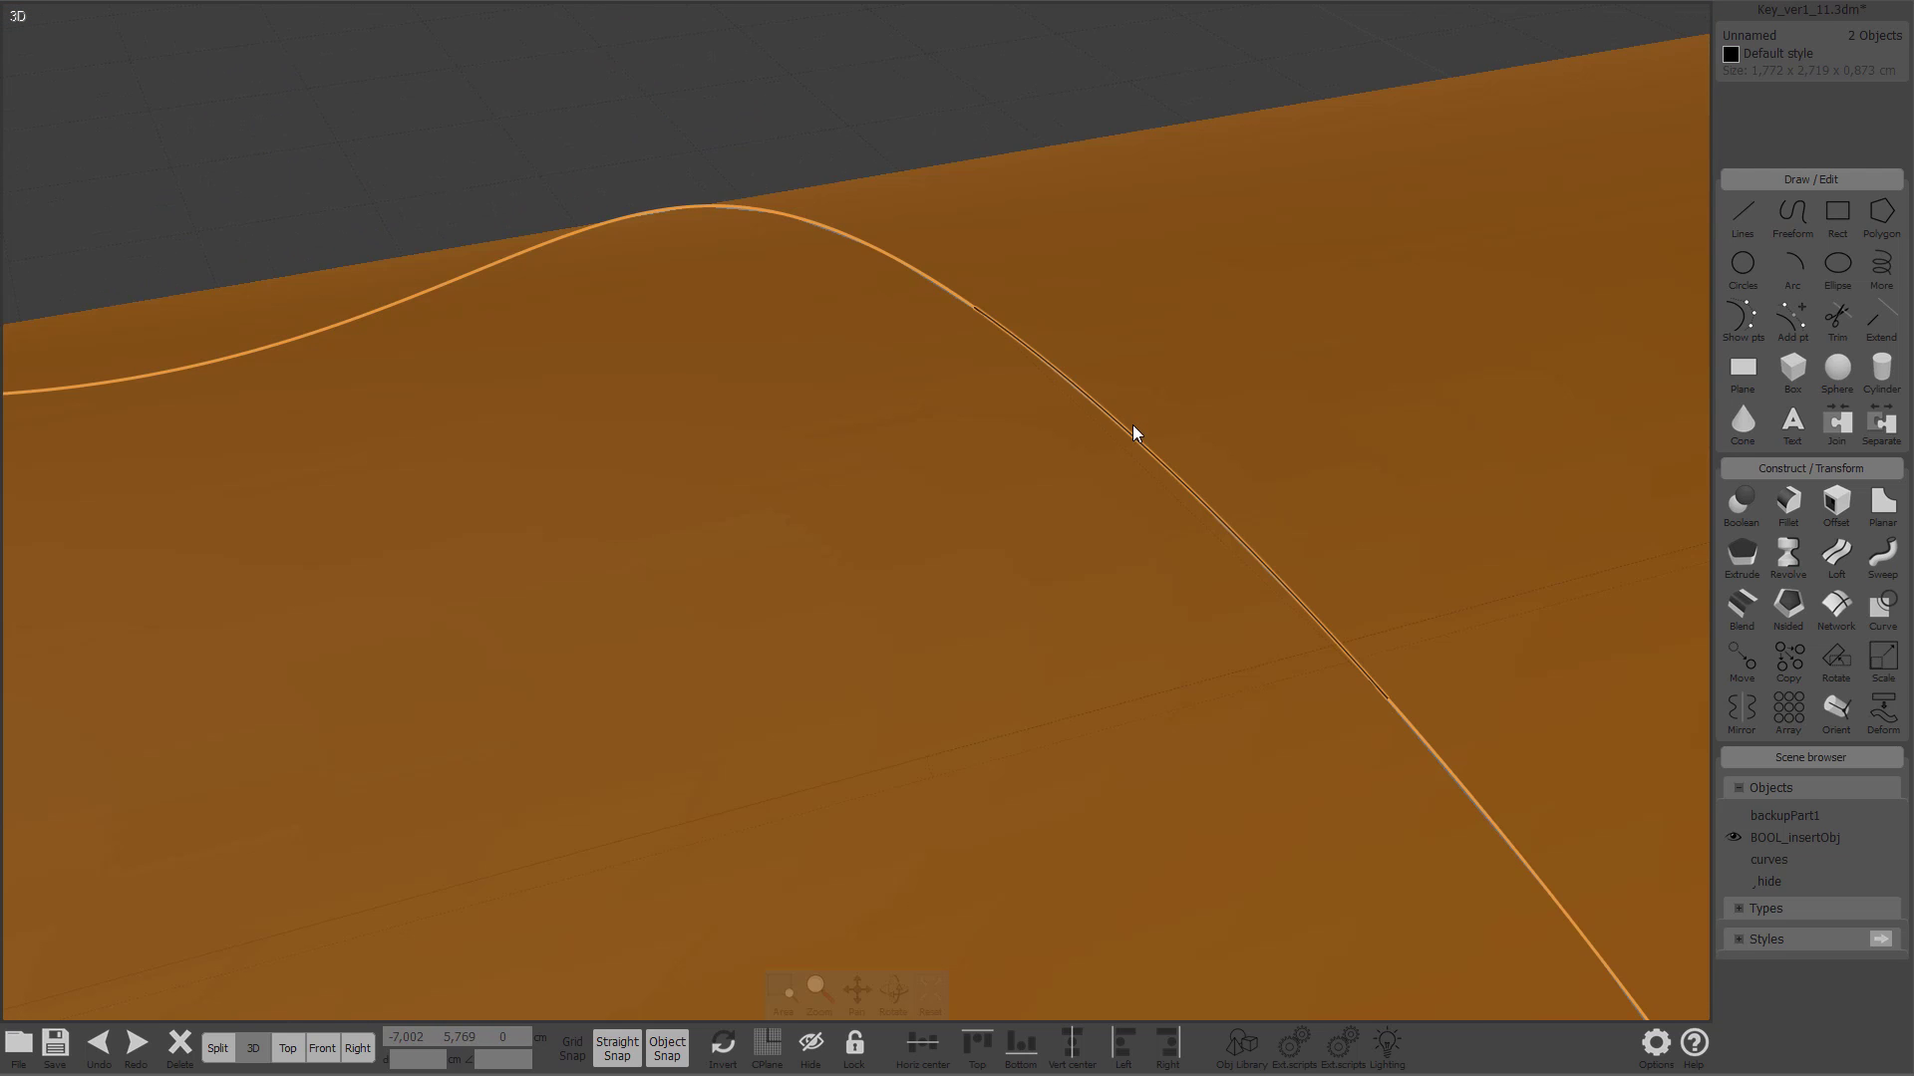
scroll(1132, 425, "down", 3)
right_click_drag(1252, 394, 1159, 317)
key("t")
key("Return")
left_click(794, 452)
scroll(792, 451, "down", 4)
right_click_drag(792, 450, 851, 157, "shift")
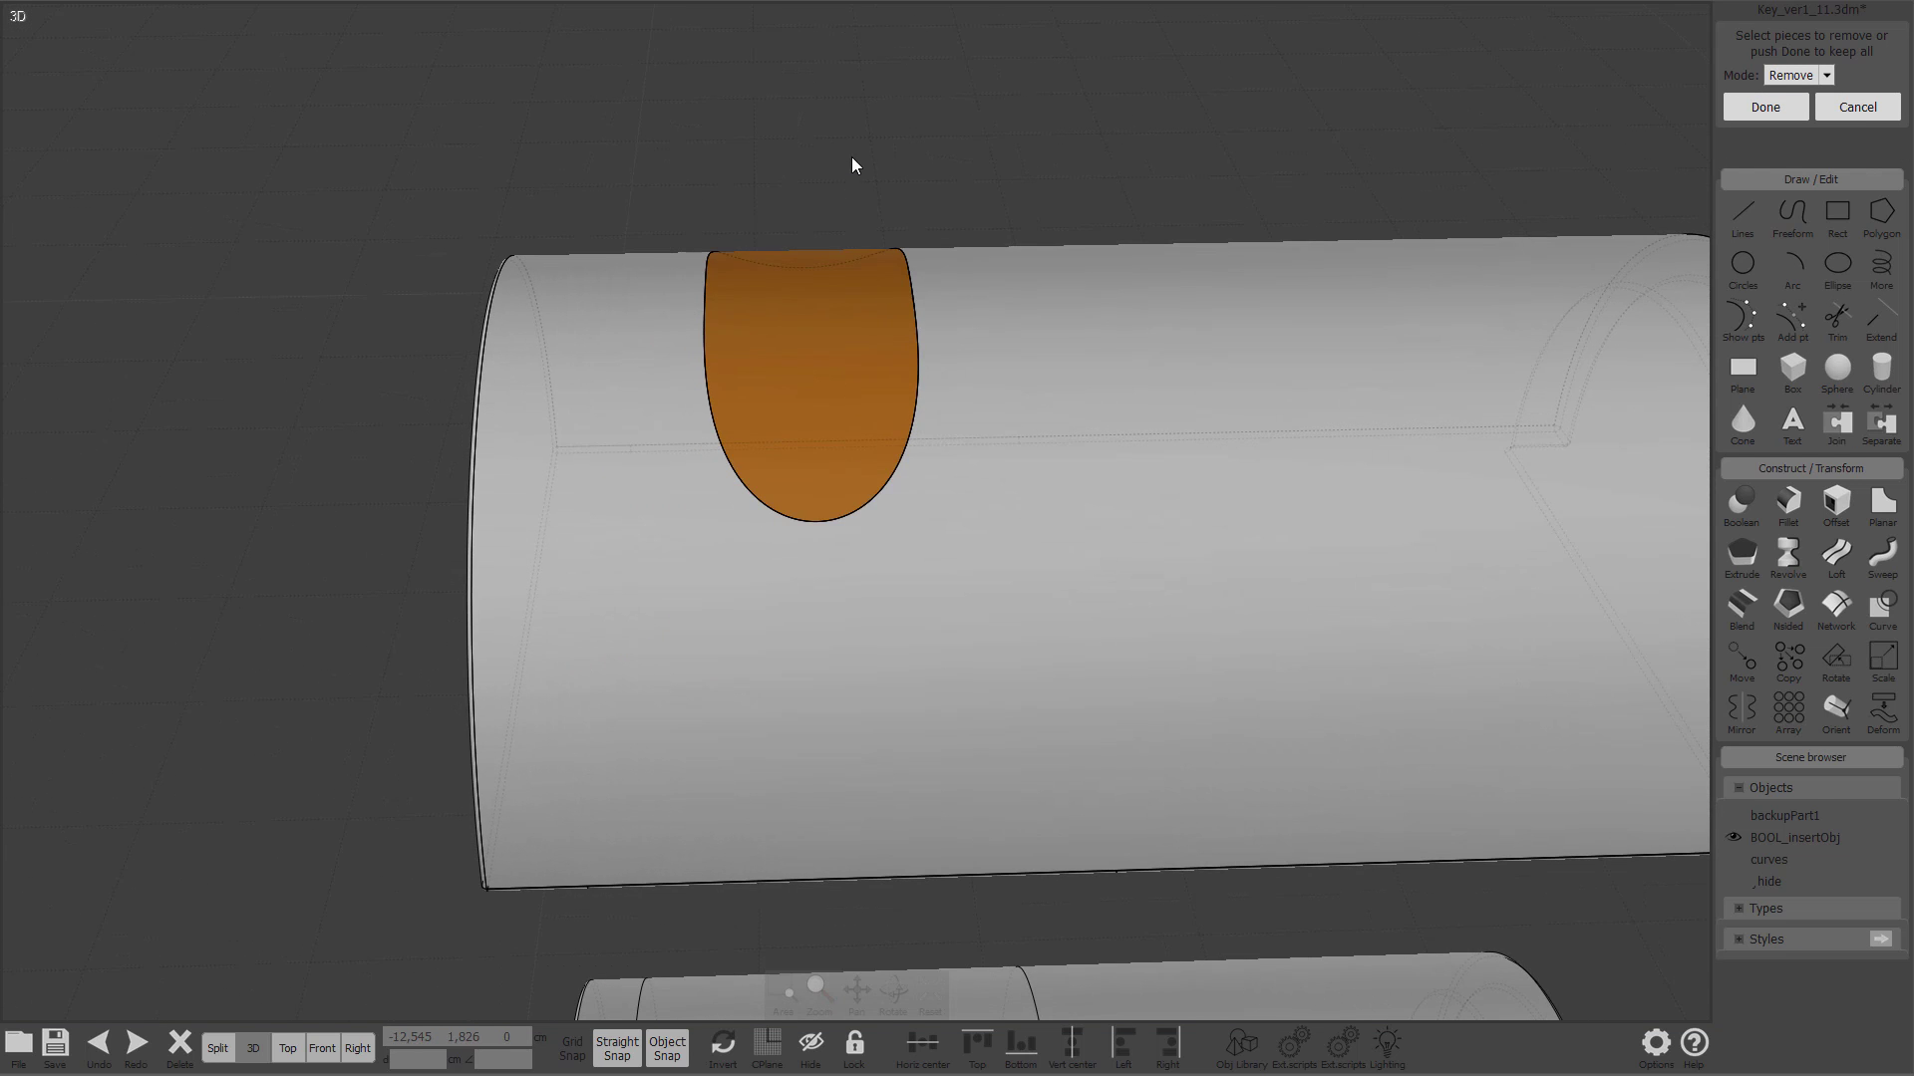
key("Return")
Step: Select all three pieces of the insert and join them into a closed solid
scroll(1035, 155, "down", 3)
left_click_drag(1119, 114, 458, 600)
key("Left")
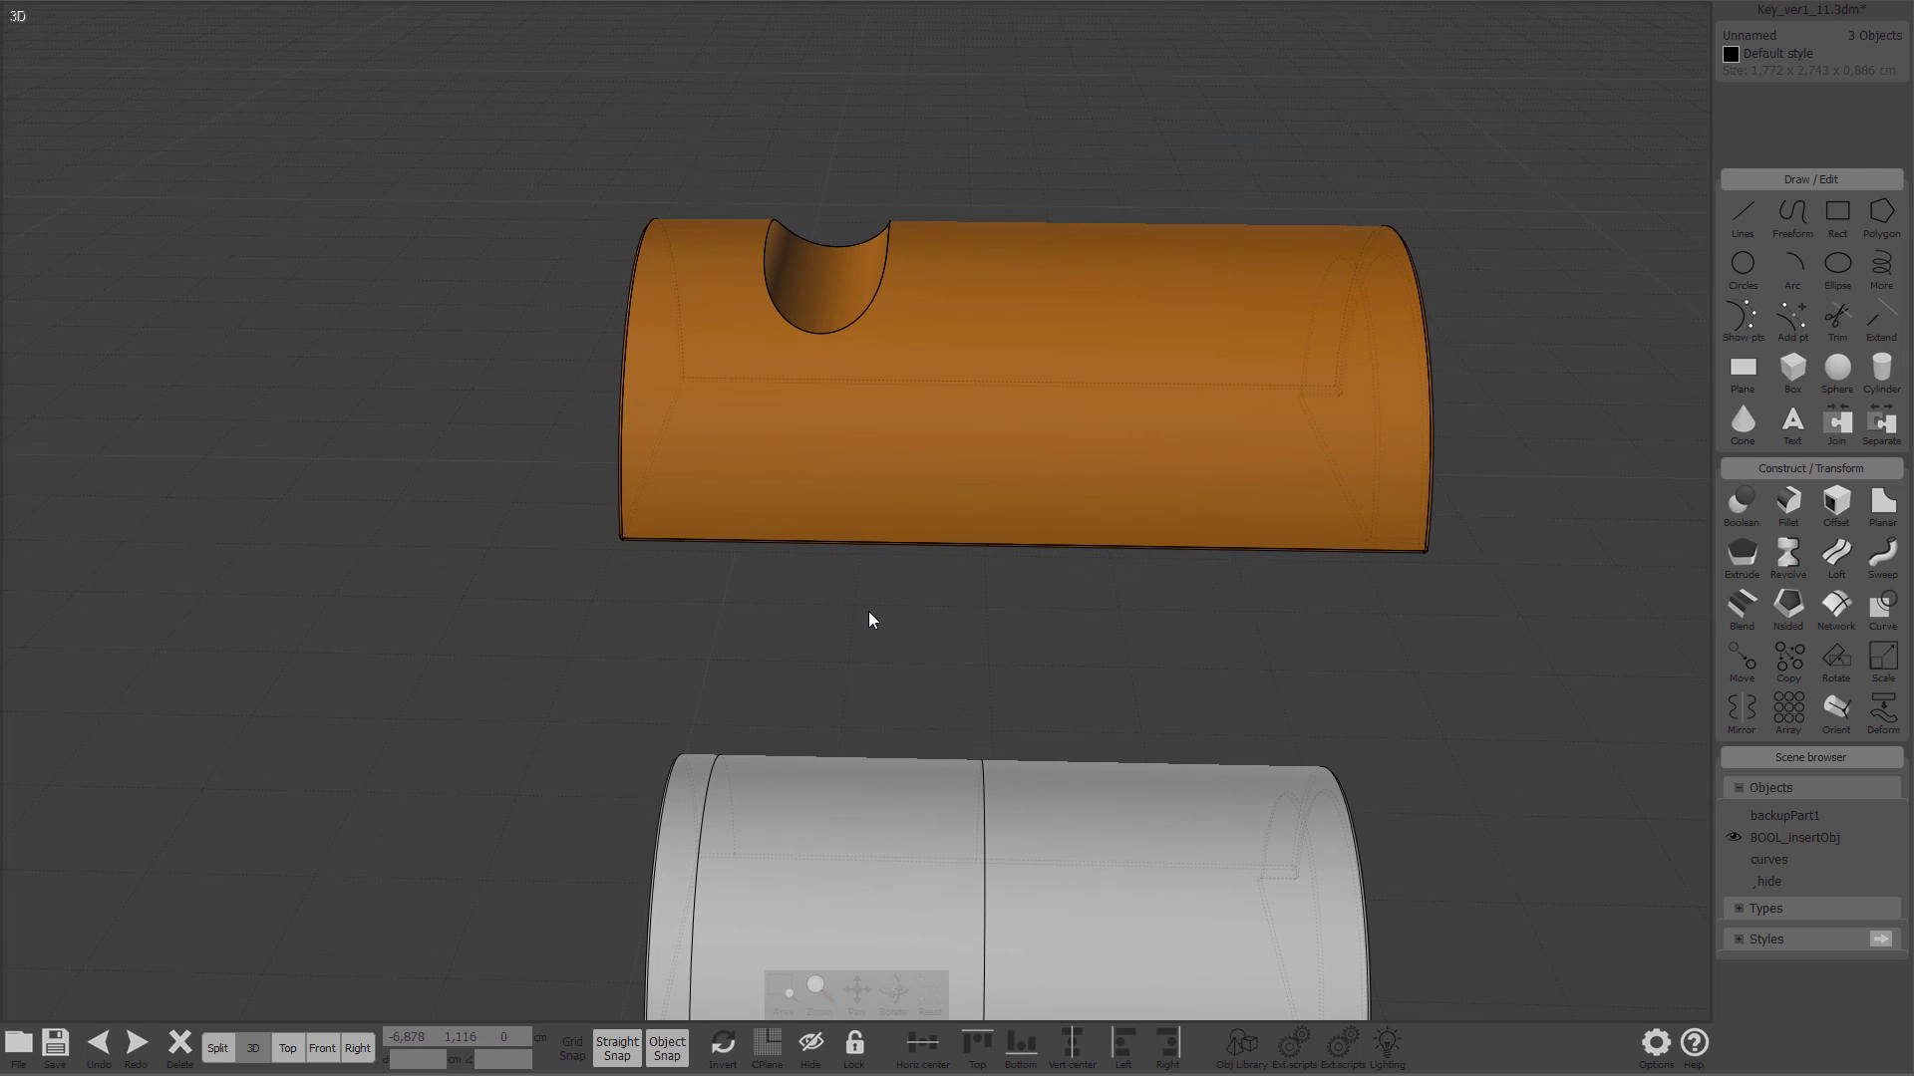
left_click(918, 355)
left_click(937, 418)
right_click_drag(987, 598, 982, 647)
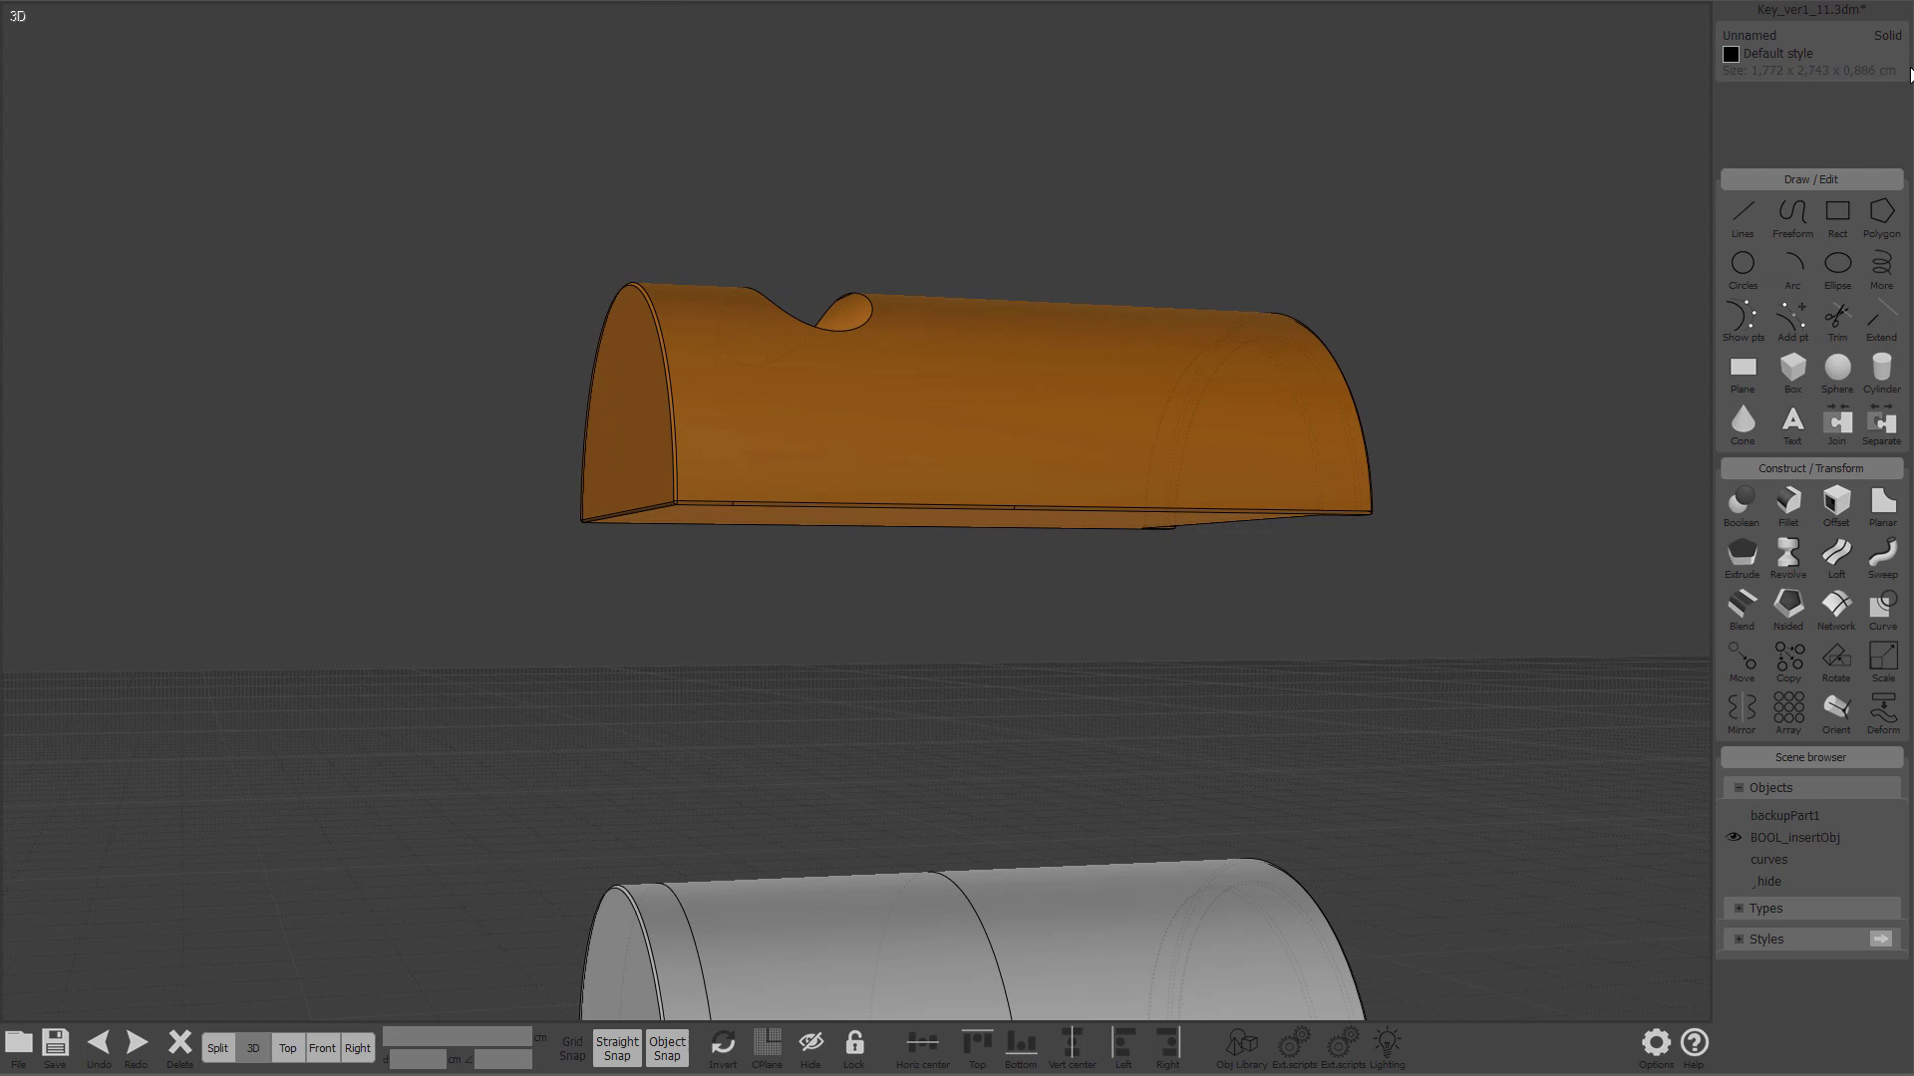
Step: Examine the edge segments and short seams along the rounded lower rim of the rebuilt insert
scroll(754, 455, "up", 2)
right_click_drag(753, 455, 1030, 377)
scroll(1086, 309, "up", 3)
left_click(1120, 321)
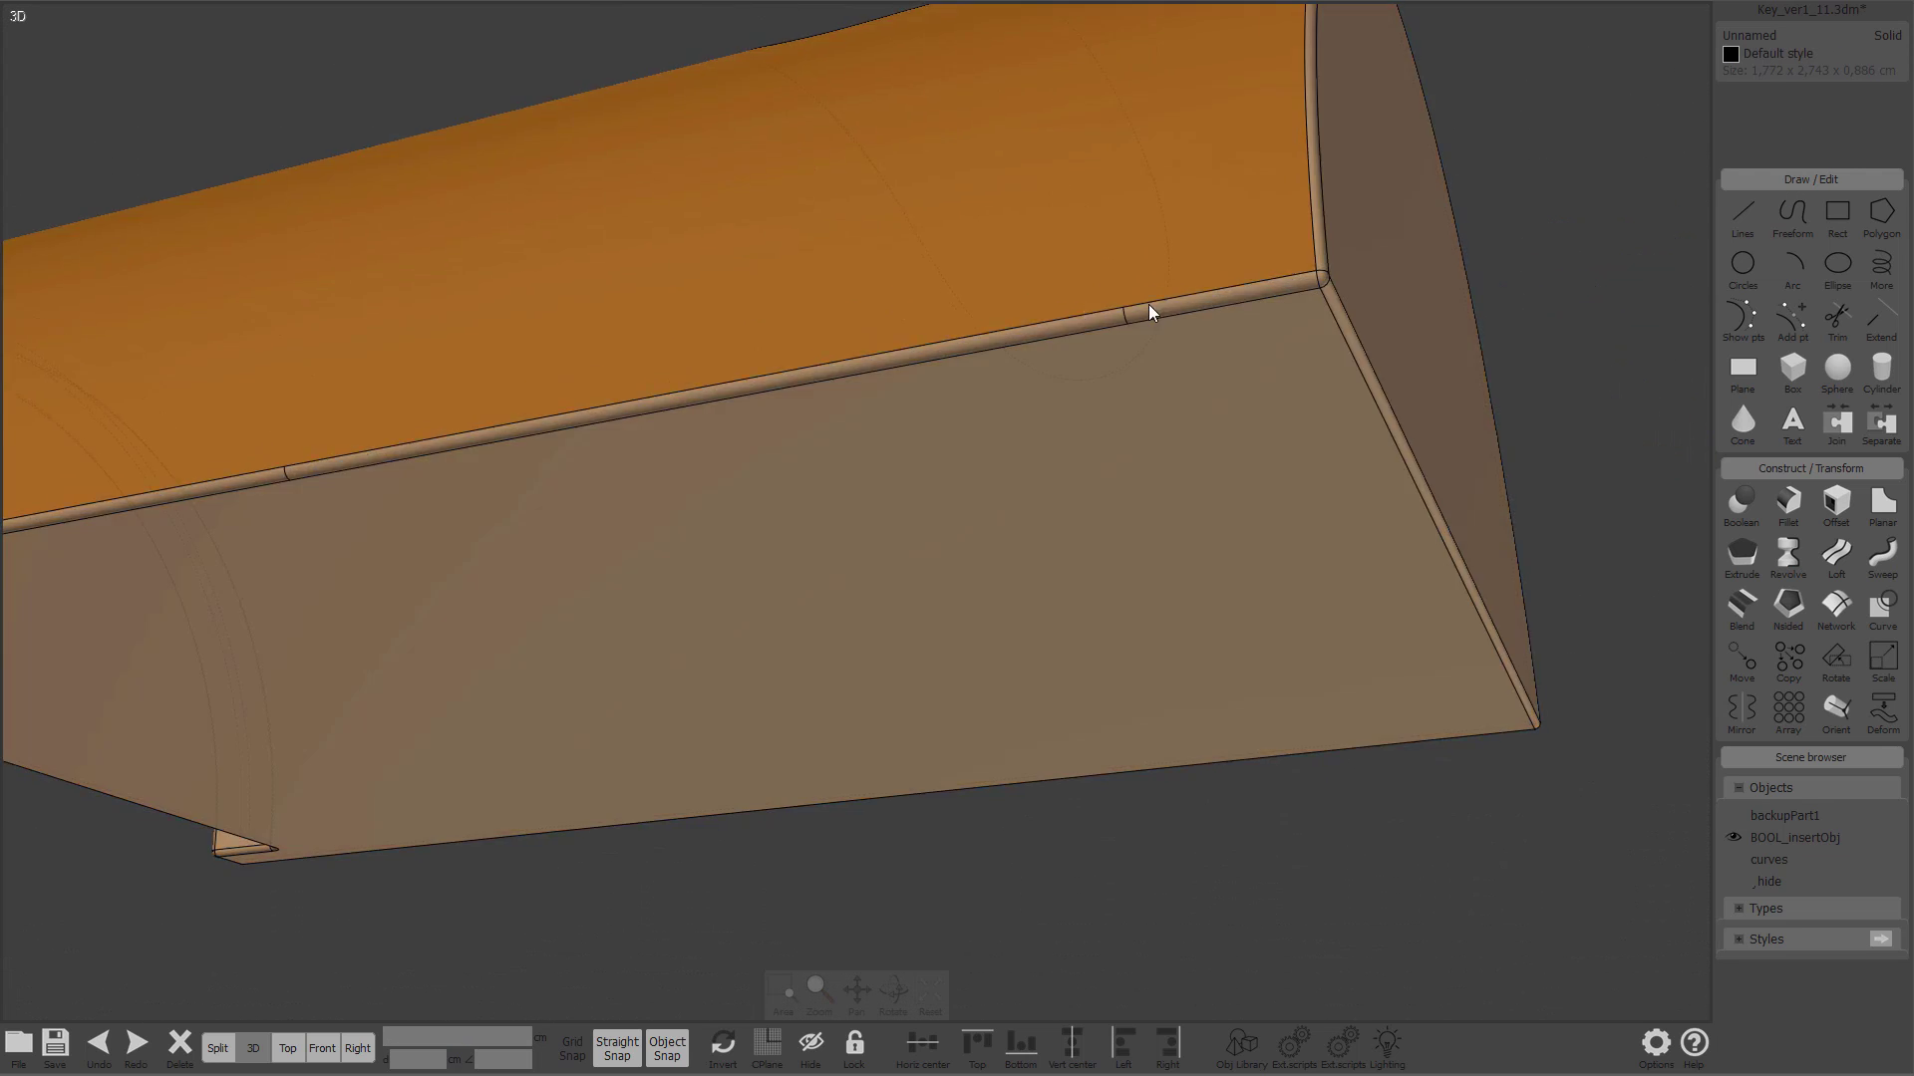
scroll(1146, 250, "up", 2)
left_click(1127, 314)
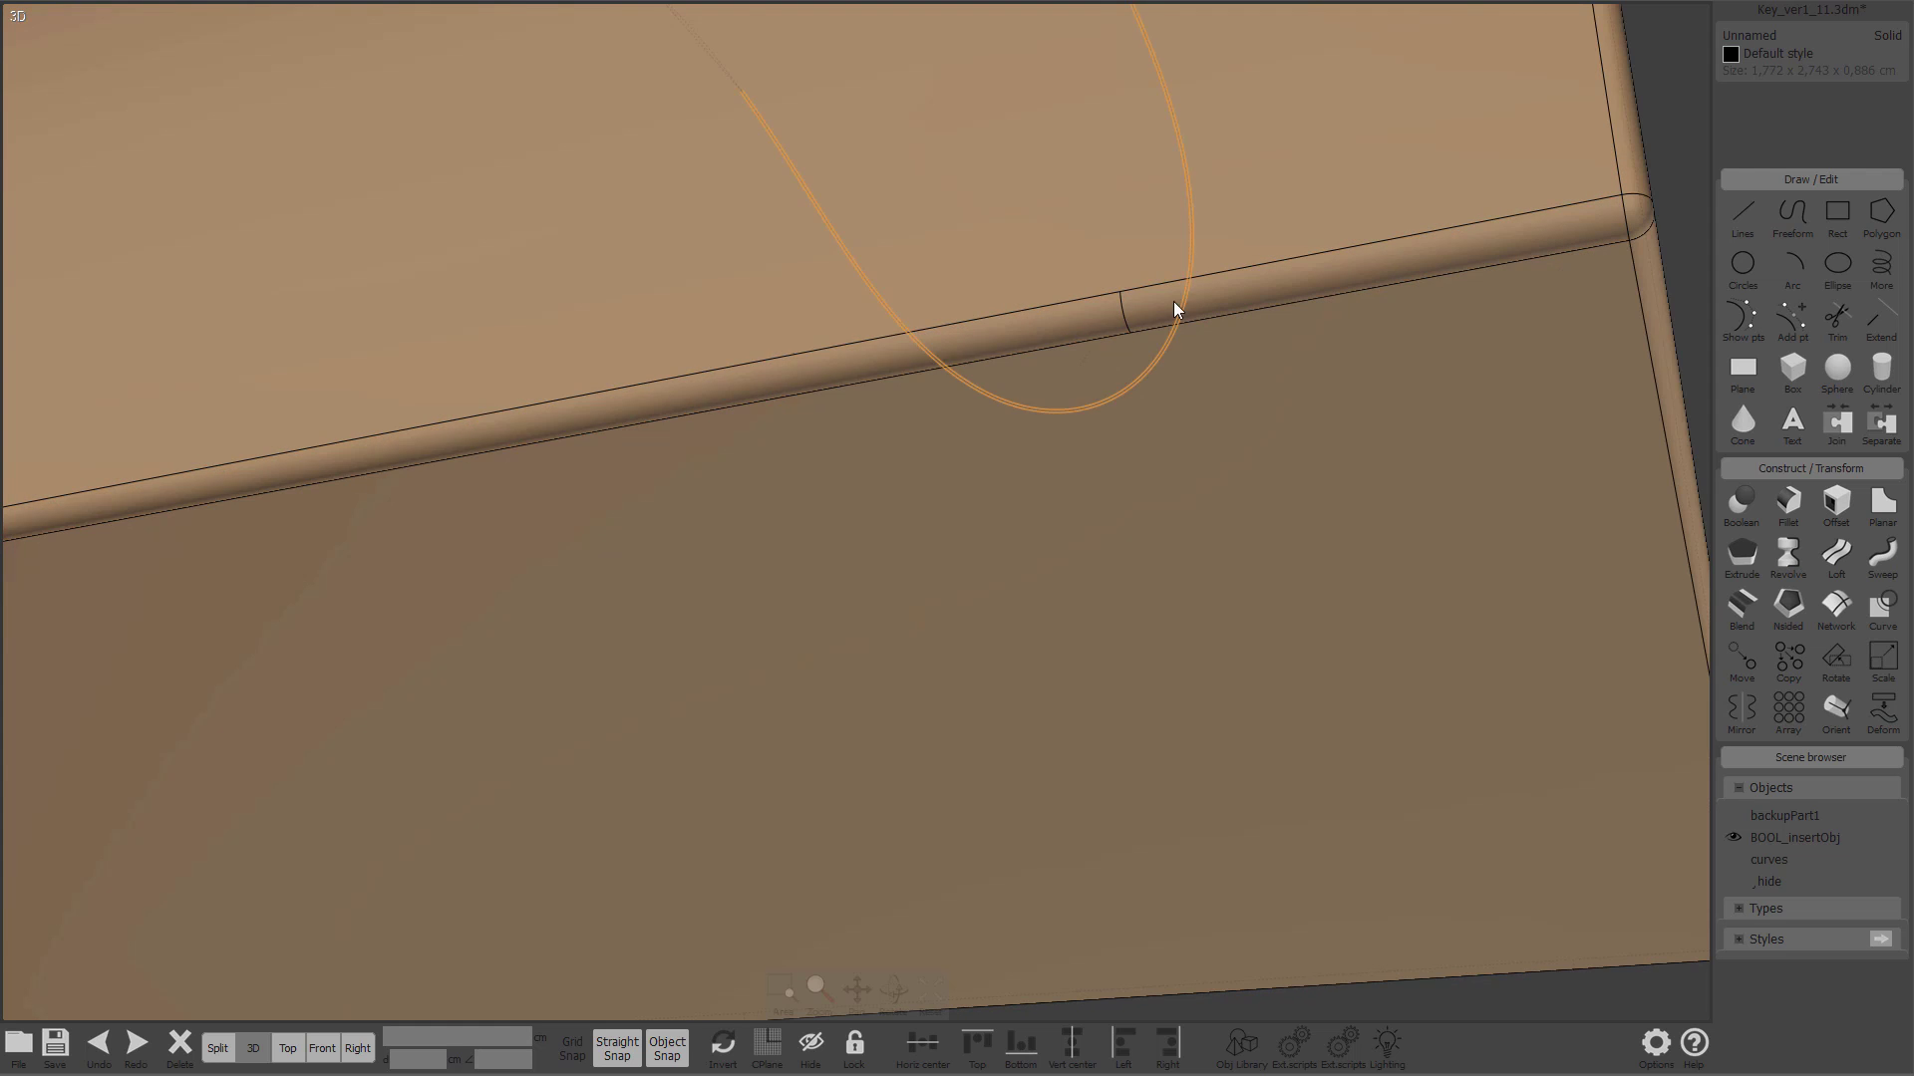
scroll(1114, 313, "down", 5)
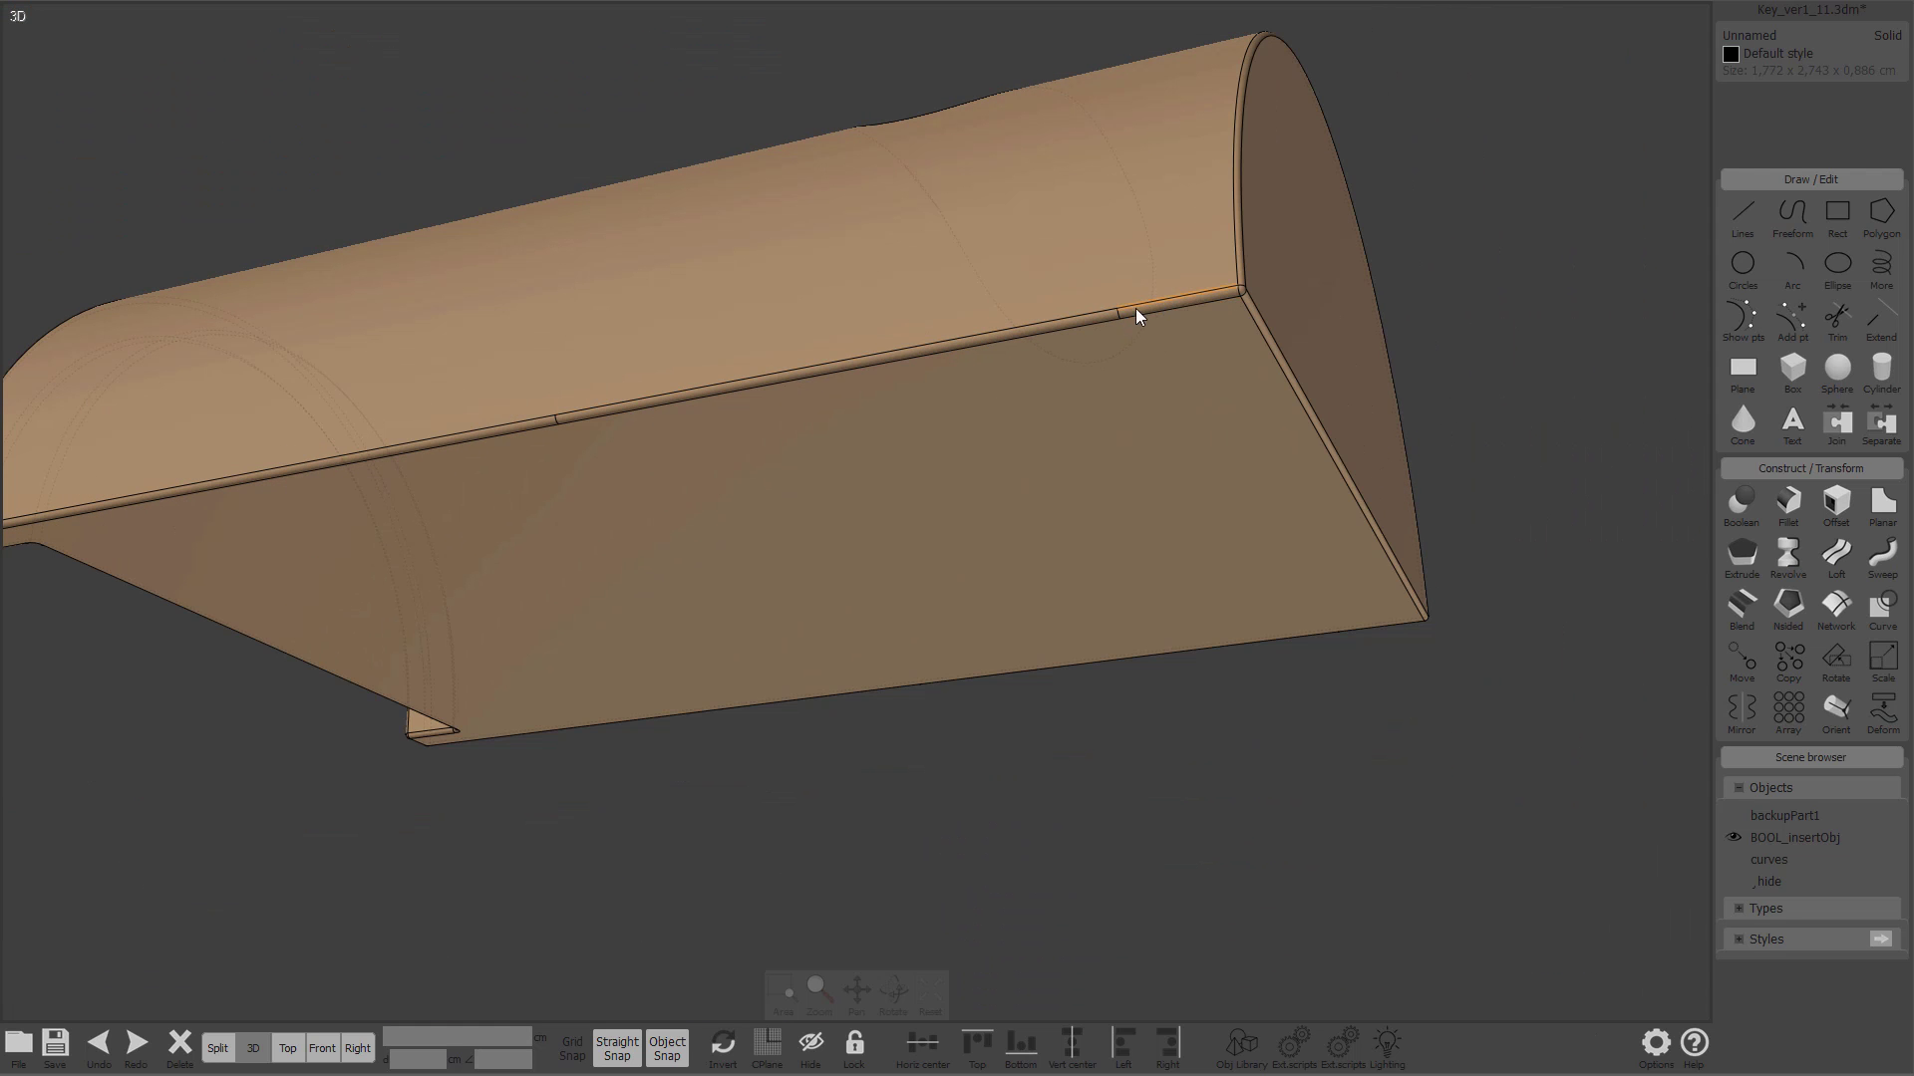
left_click(1134, 311)
scroll(1135, 311, "up", 3)
left_click(1062, 335)
scroll(1062, 335, "down", 5)
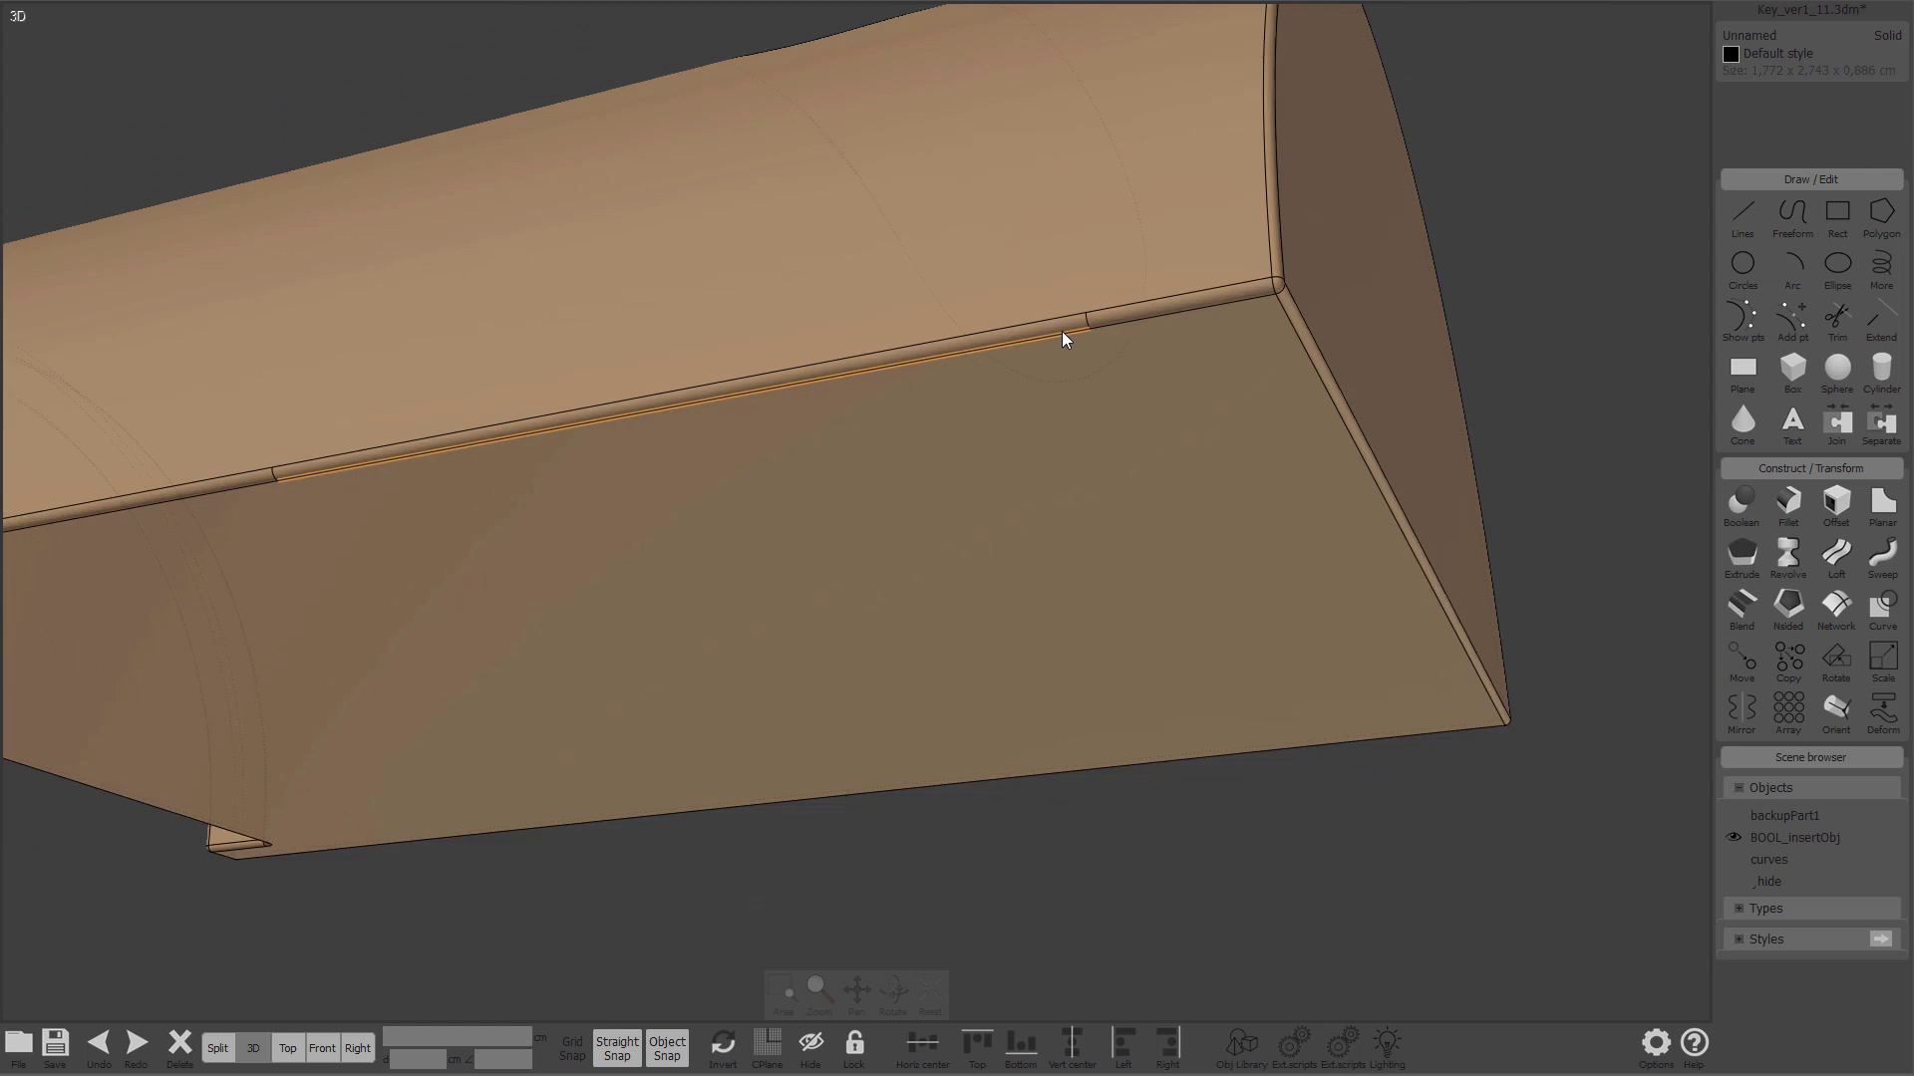
left_click(1151, 319)
scroll(1152, 319, "up", 4)
left_click(1062, 369)
scroll(1062, 369, "up", 2)
left_click(1061, 371)
scroll(1213, 424, "down", 3)
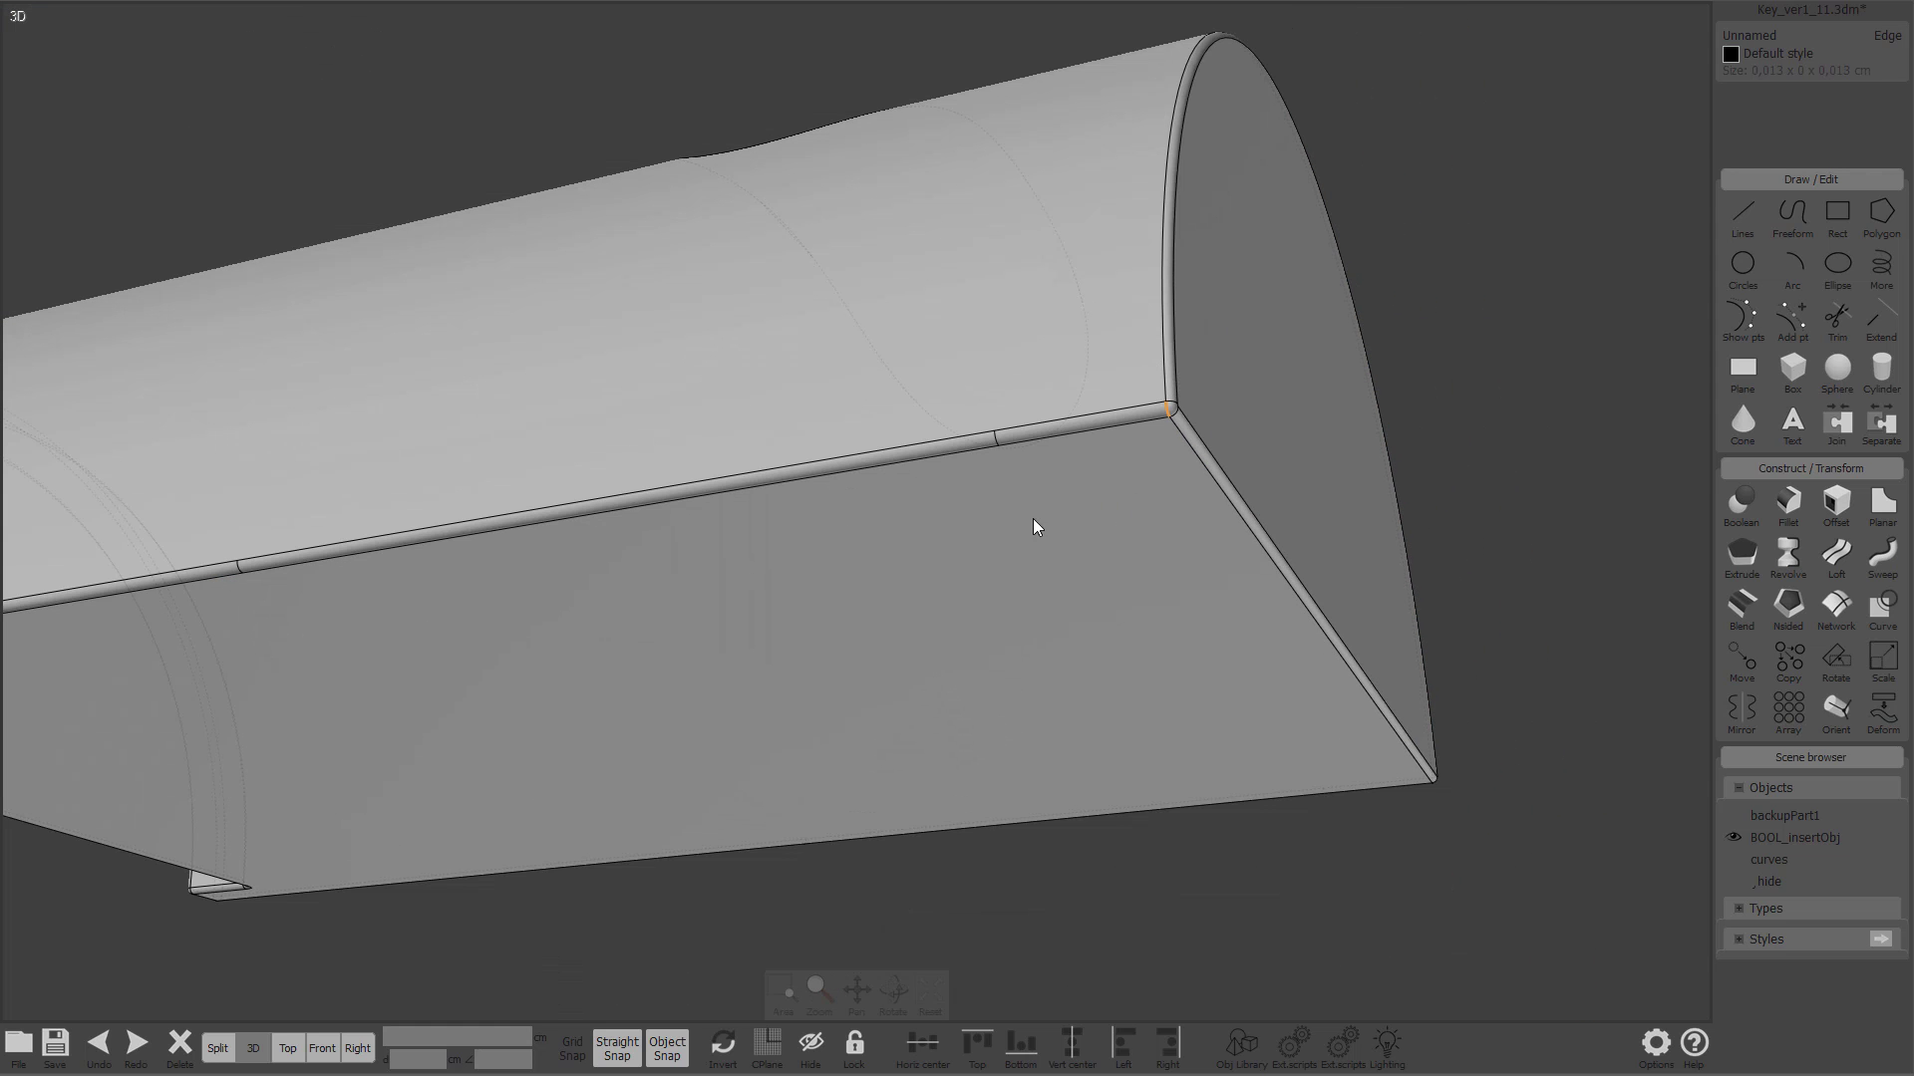
right_click_drag(1033, 525, 594, 589)
right_click_drag(735, 475, 877, 399)
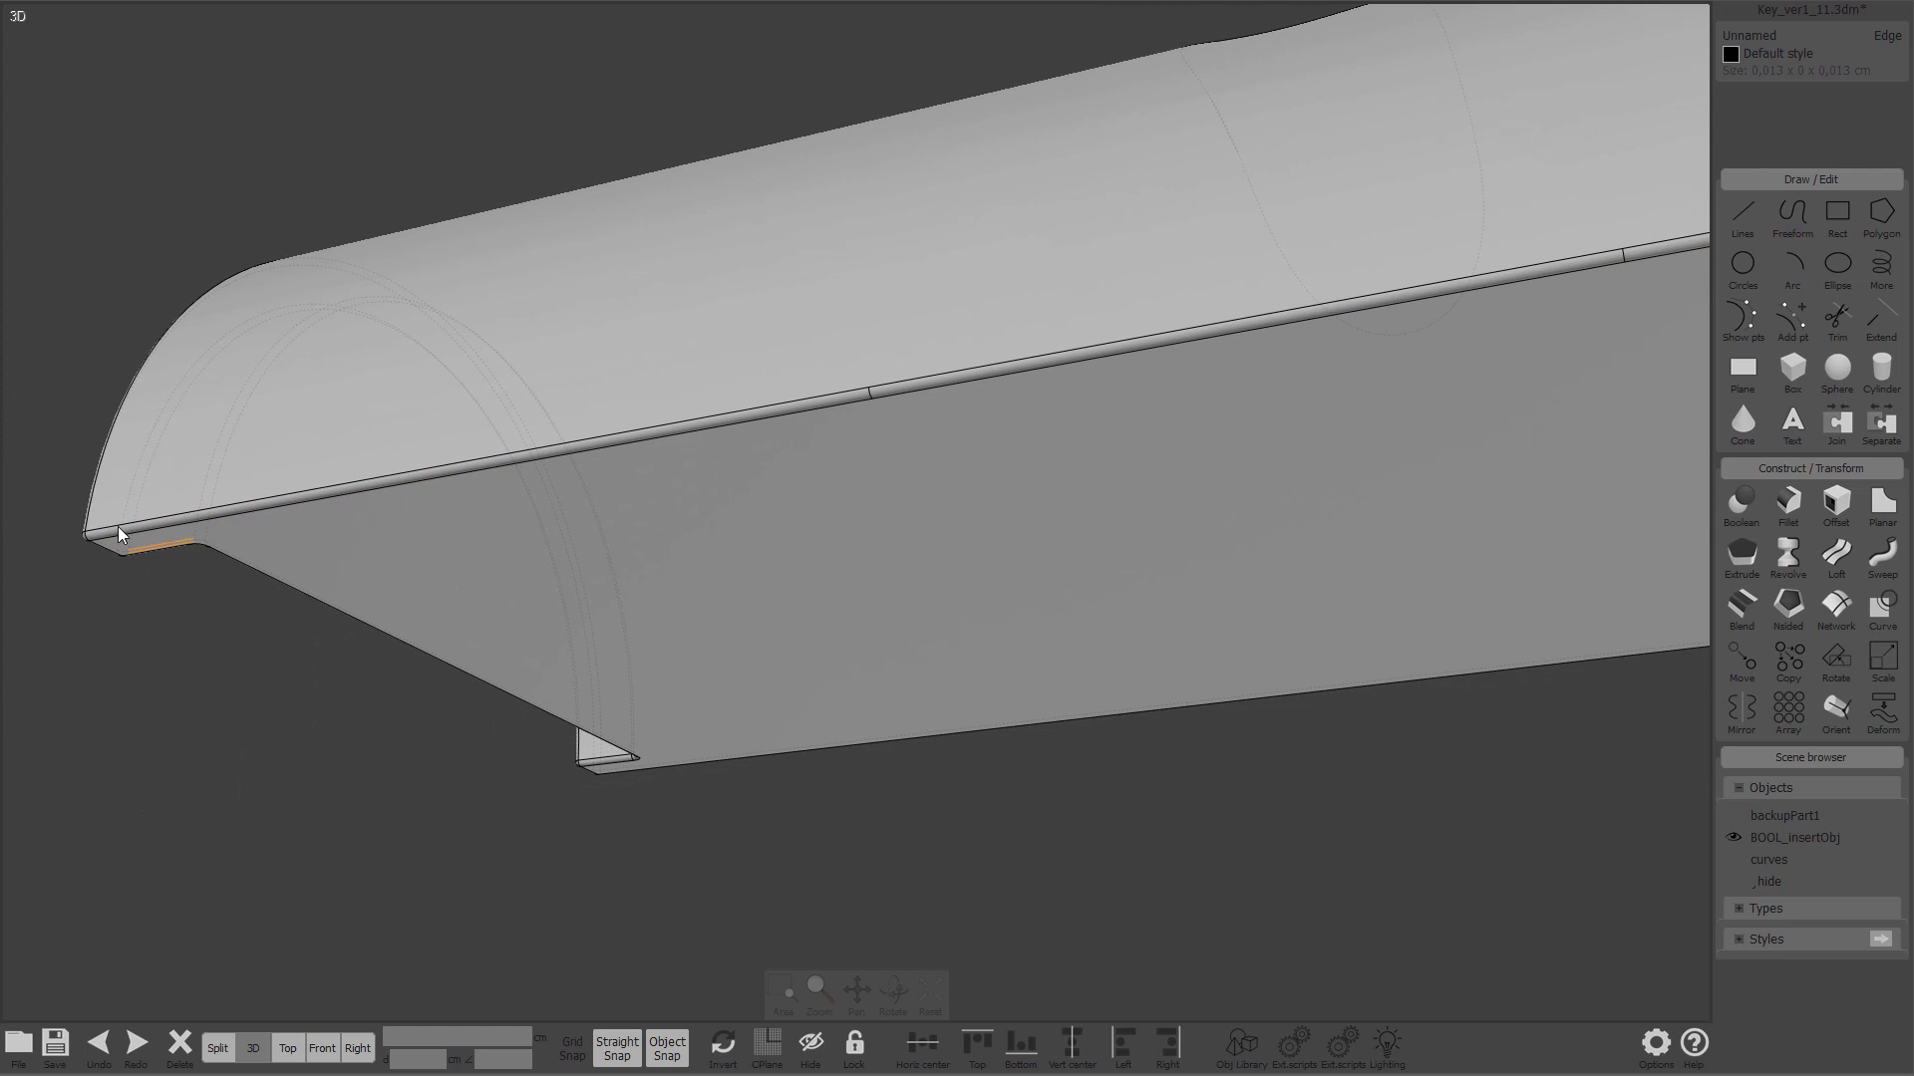
Step: Delete the round notch face from the top of the rebuilt insert
scroll(997, 399, "down", 5)
right_click_drag(1097, 405, 1119, 517)
scroll(1010, 150, "up", 5)
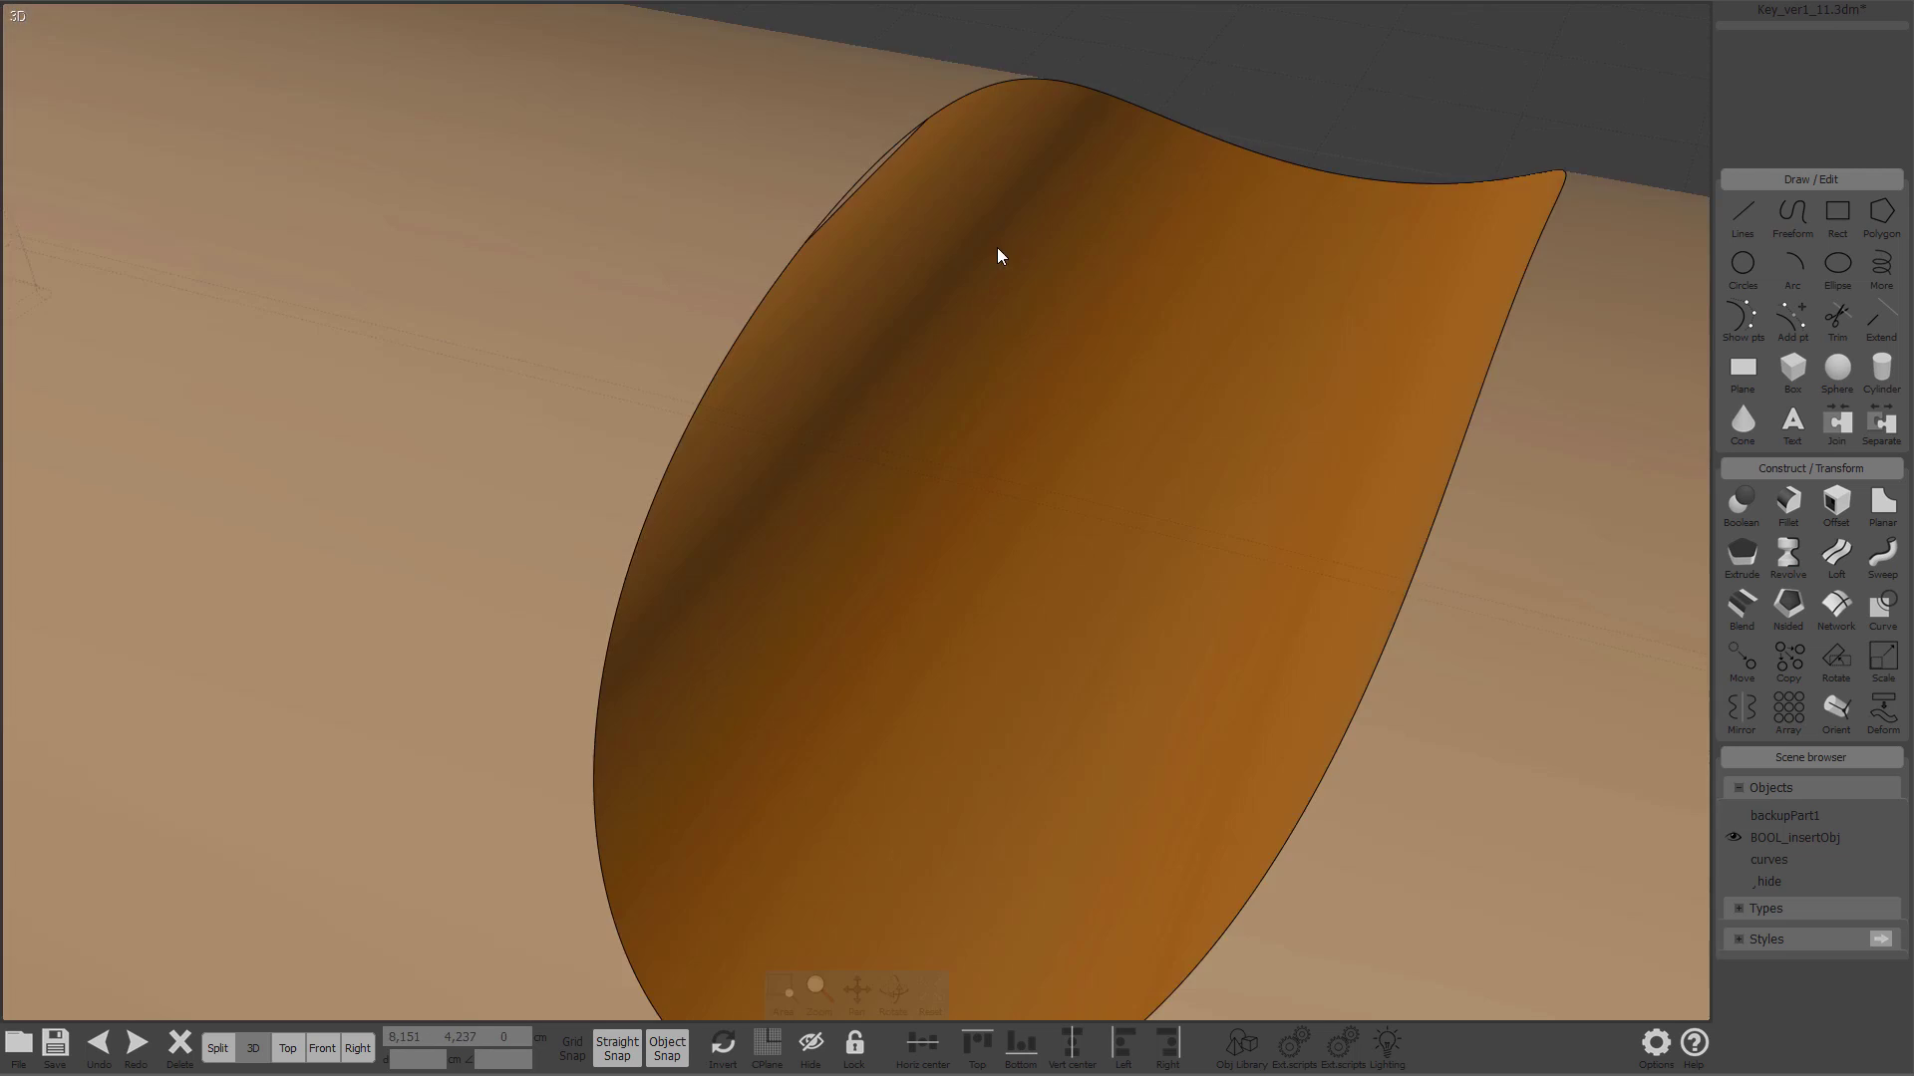
left_click(925, 230)
scroll(917, 149, "up", 3)
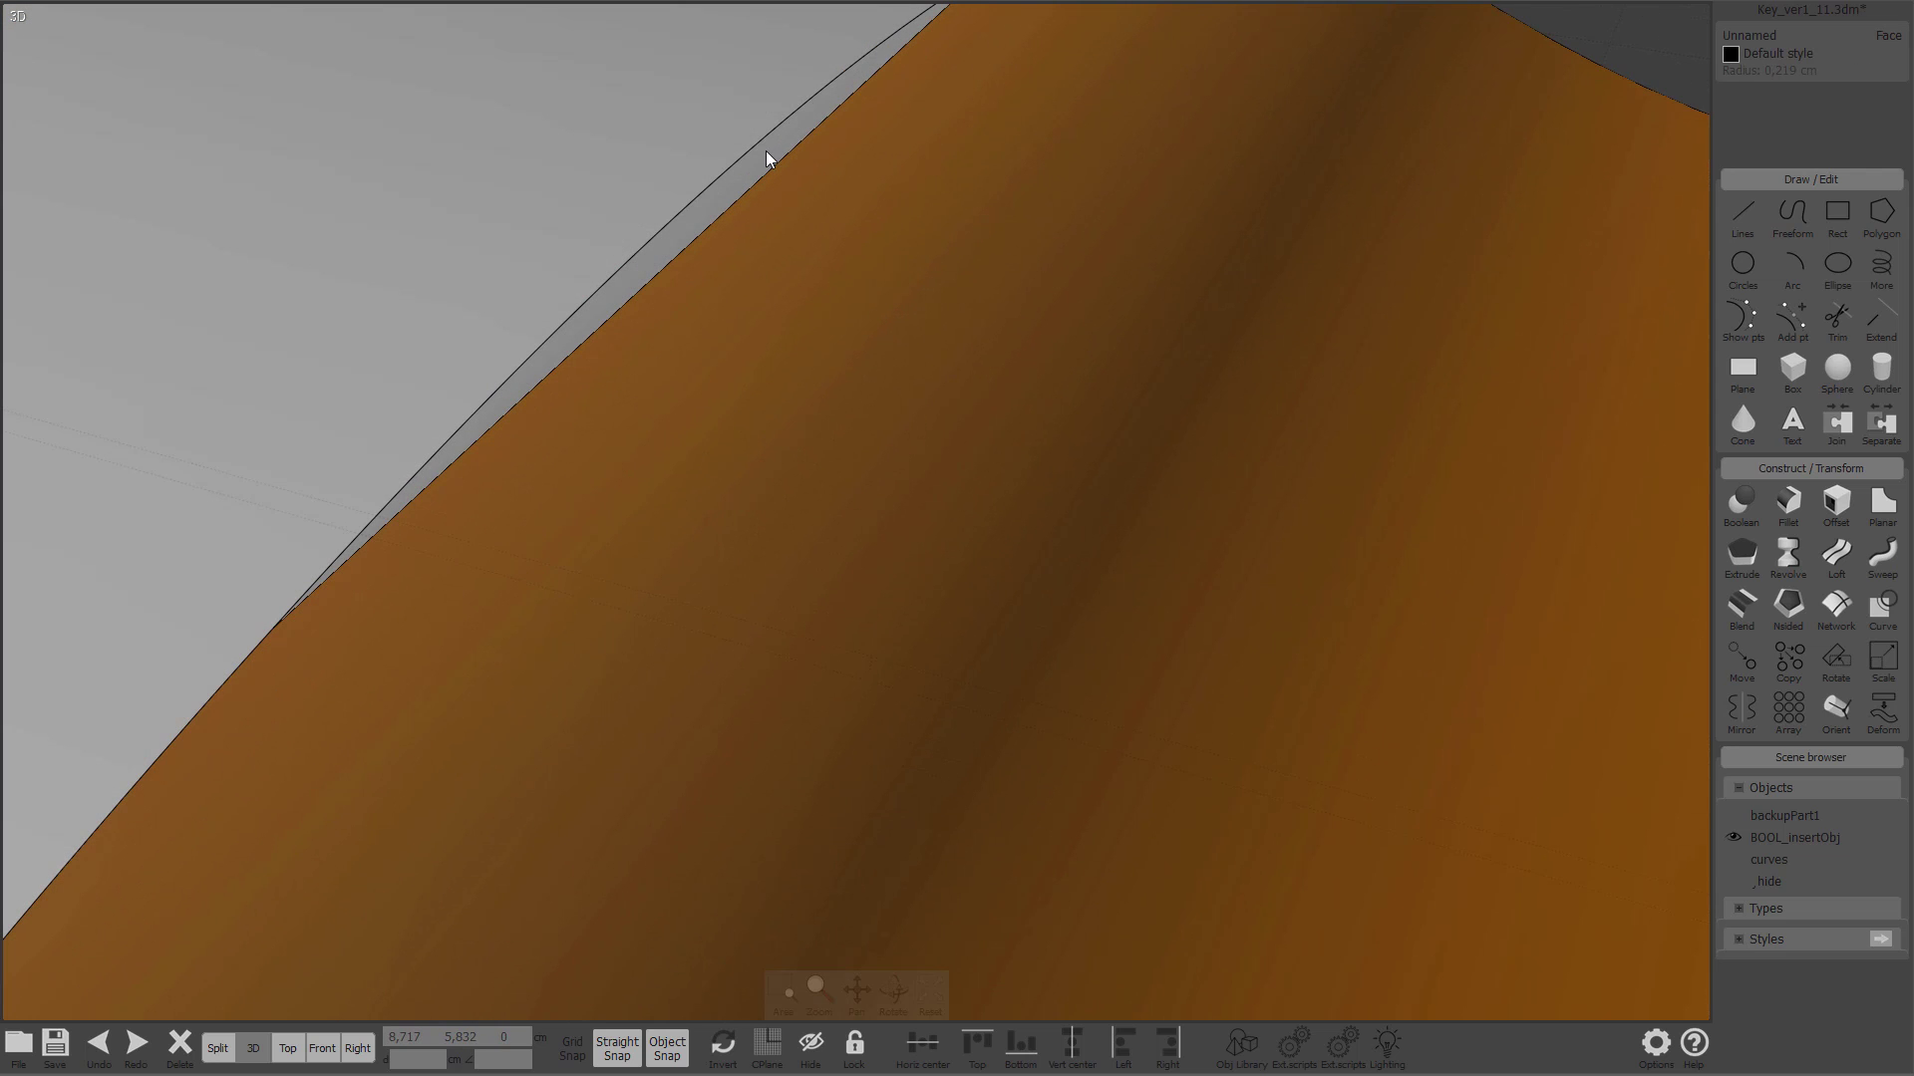
left_click(765, 151)
scroll(961, 345, "down", 5)
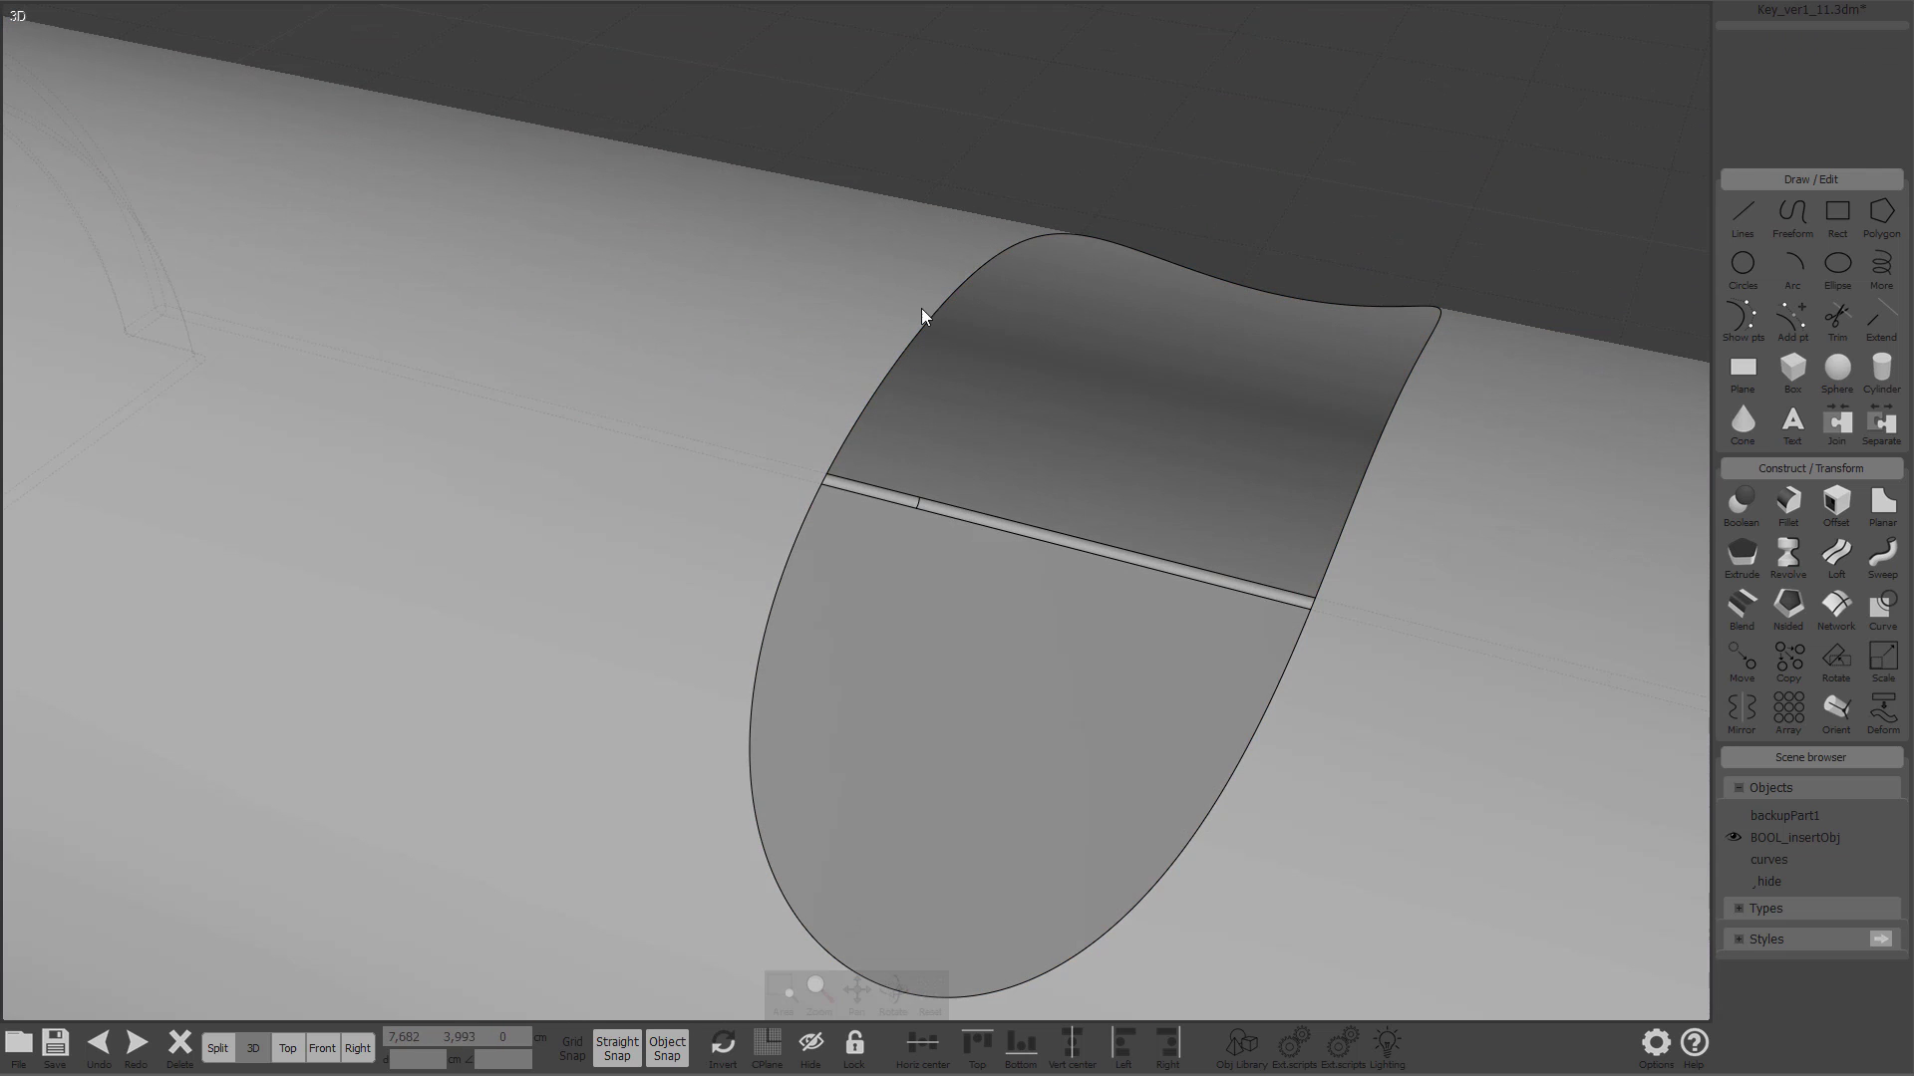
Step: Delete the edges around the notch opening to restore the full curved outer surface
left_click(925, 319)
left_click(877, 394)
scroll(927, 329, "down", 5)
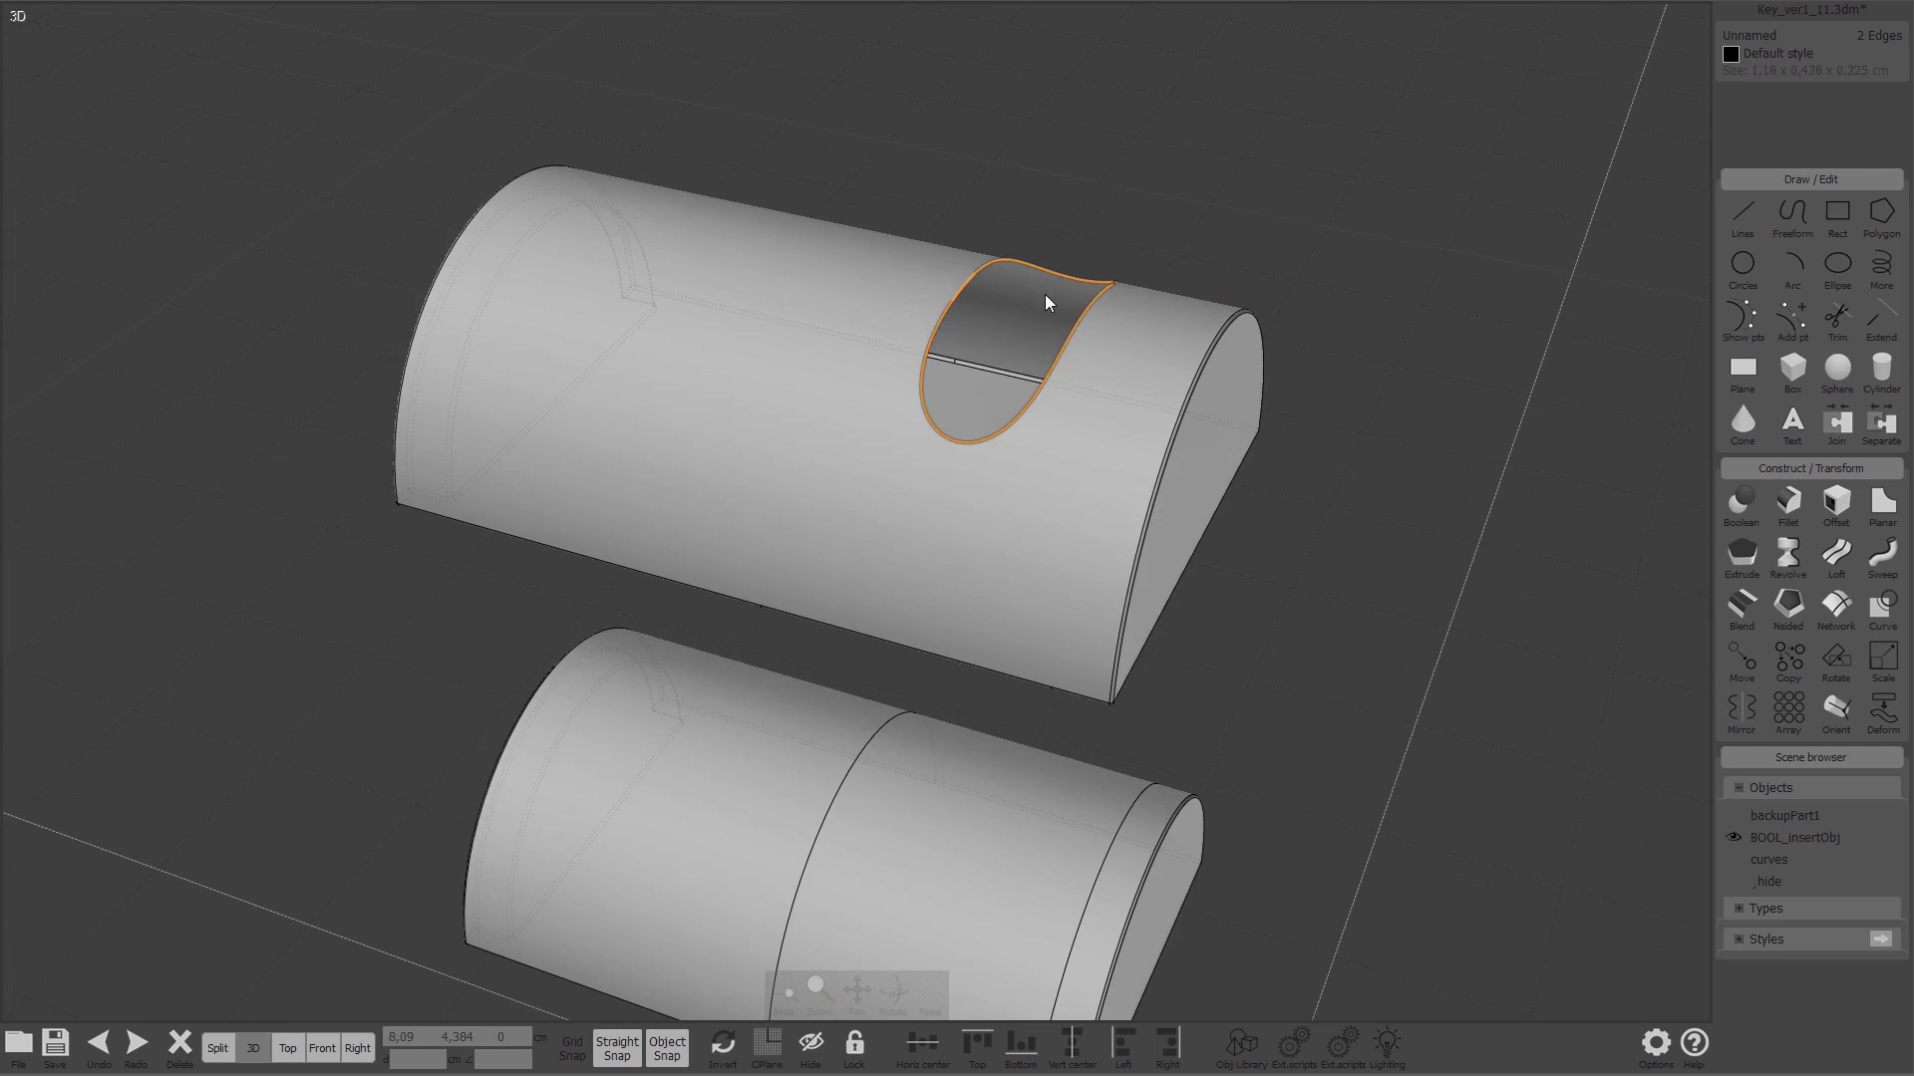
key("Delete")
Step: Inspect the notch-free insert from above, from the ends and from its underside to check that it is a solid
right_click_drag(1076, 312, 1278, 318)
right_click_drag(876, 553, 1268, 536)
left_click_drag(1318, 581, 847, 386)
right_click_drag(847, 386, 1217, 380)
scroll(869, 373, "up", 5)
scroll(768, 371, "down", 5)
right_click_drag(805, 383, 696, 514)
right_click_drag(899, 422, 995, 560)
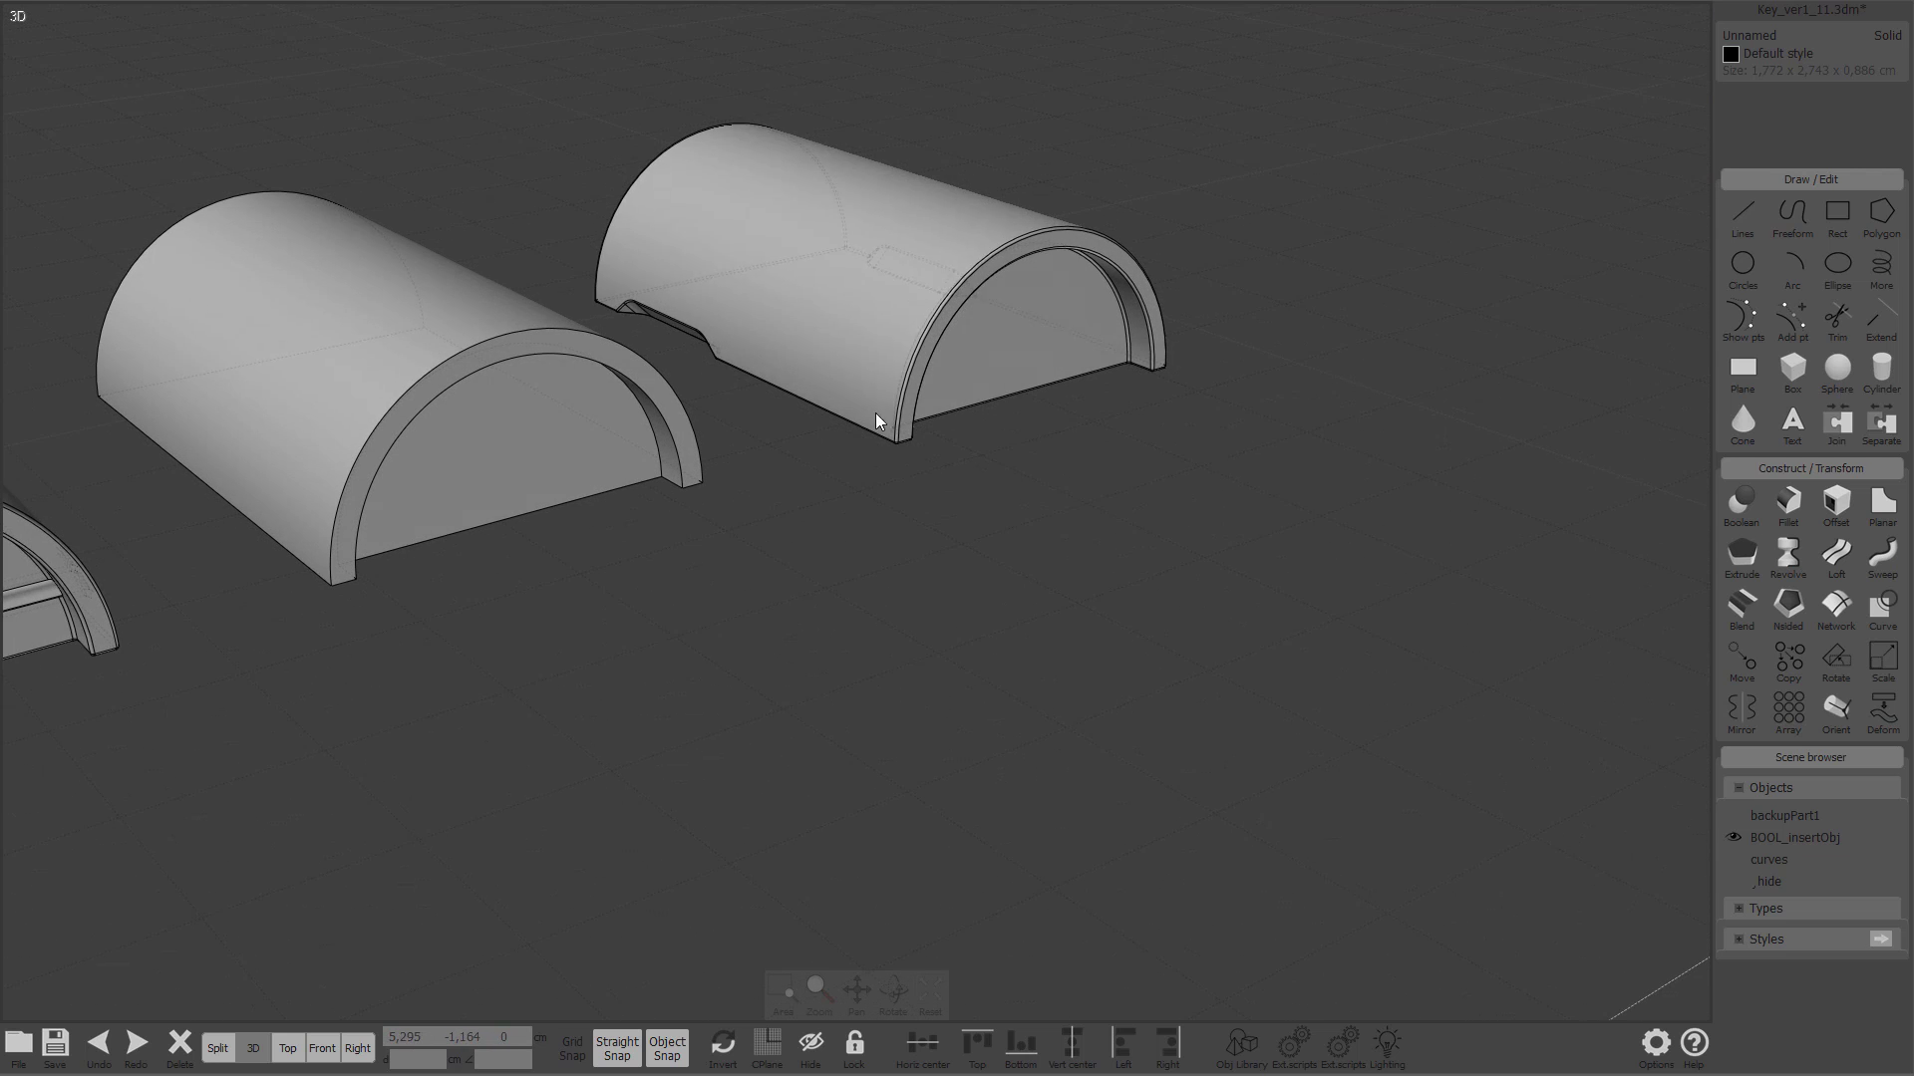
left_click(1105, 344)
scroll(1033, 628, "down", 5)
right_click_drag(1033, 628, 981, 423)
scroll(981, 423, "up", 5)
right_click_drag(1111, 277, 795, 495)
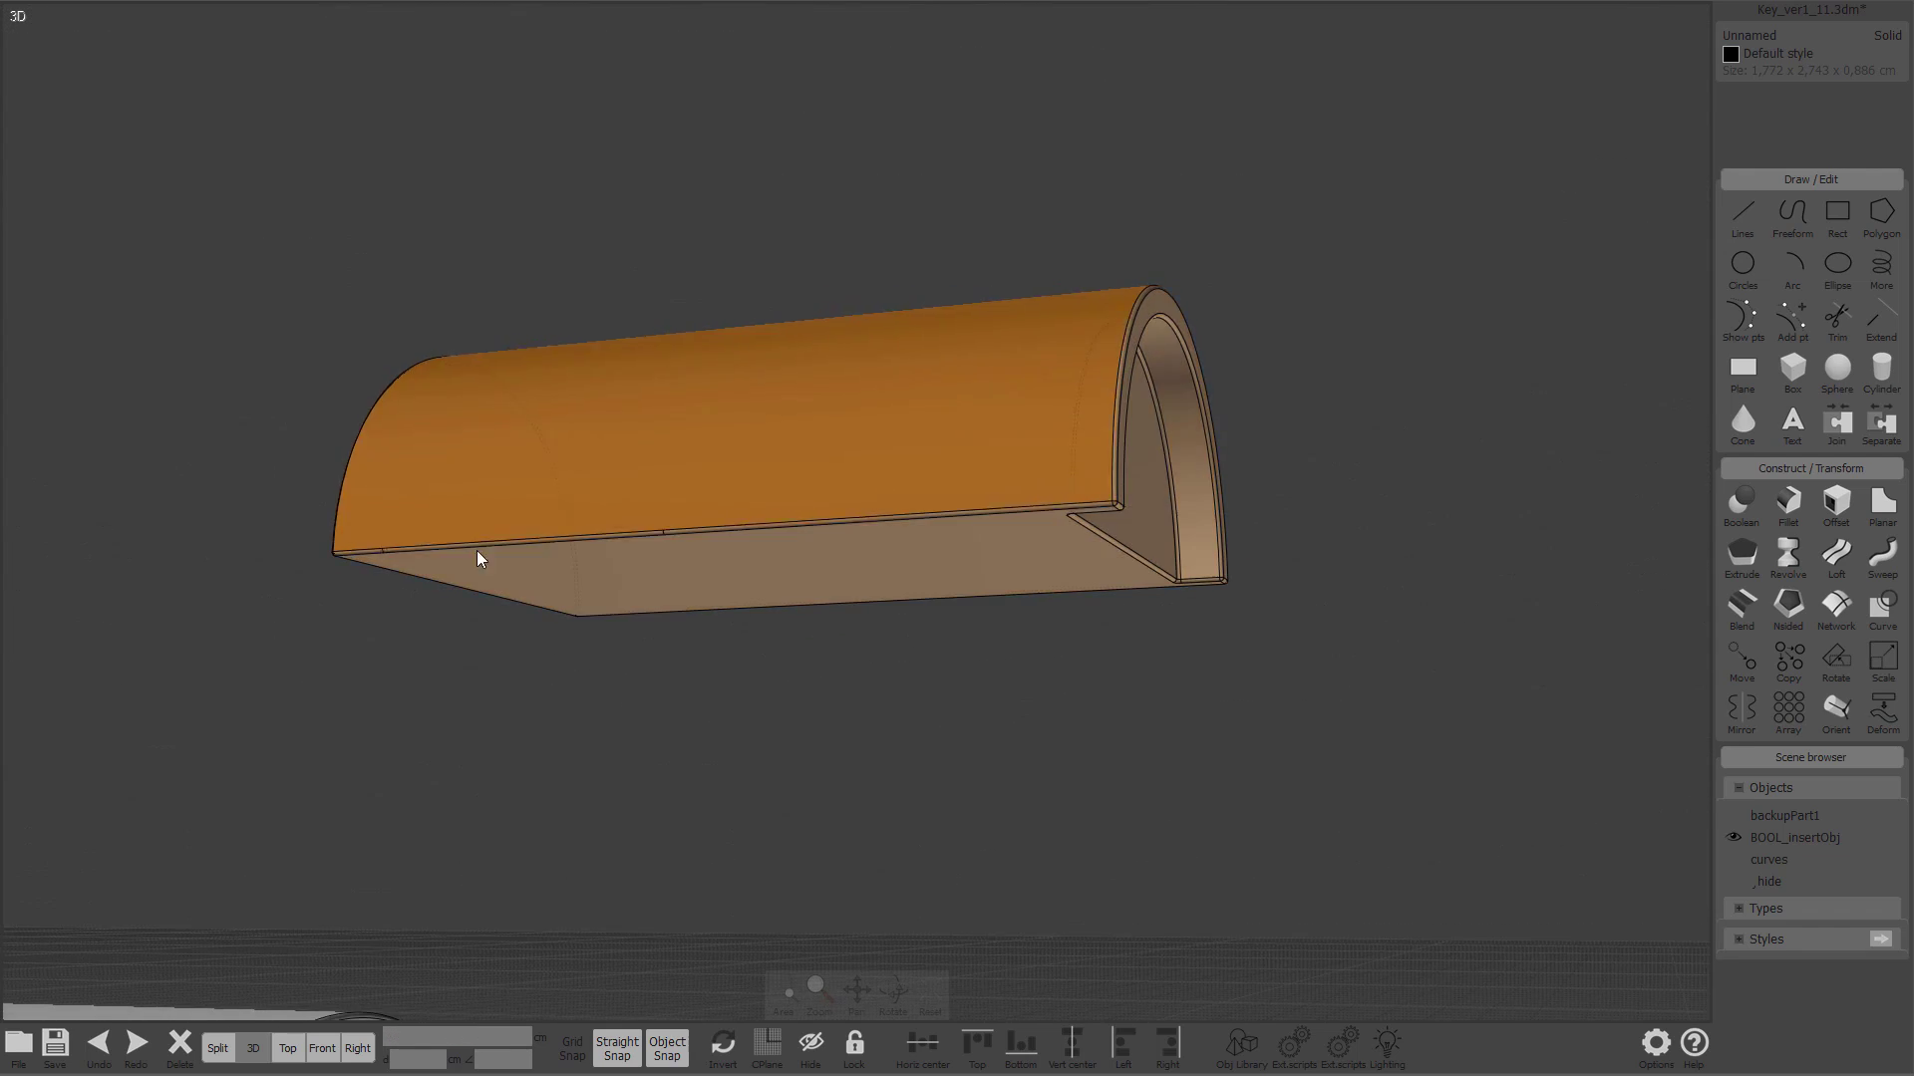
Step: Deselect the insert and review all the insert parts laid out in the scene
scroll(577, 560, "down", 5)
left_click(909, 728)
right_click_drag(909, 727, 927, 543)
scroll(899, 470, "down", 3)
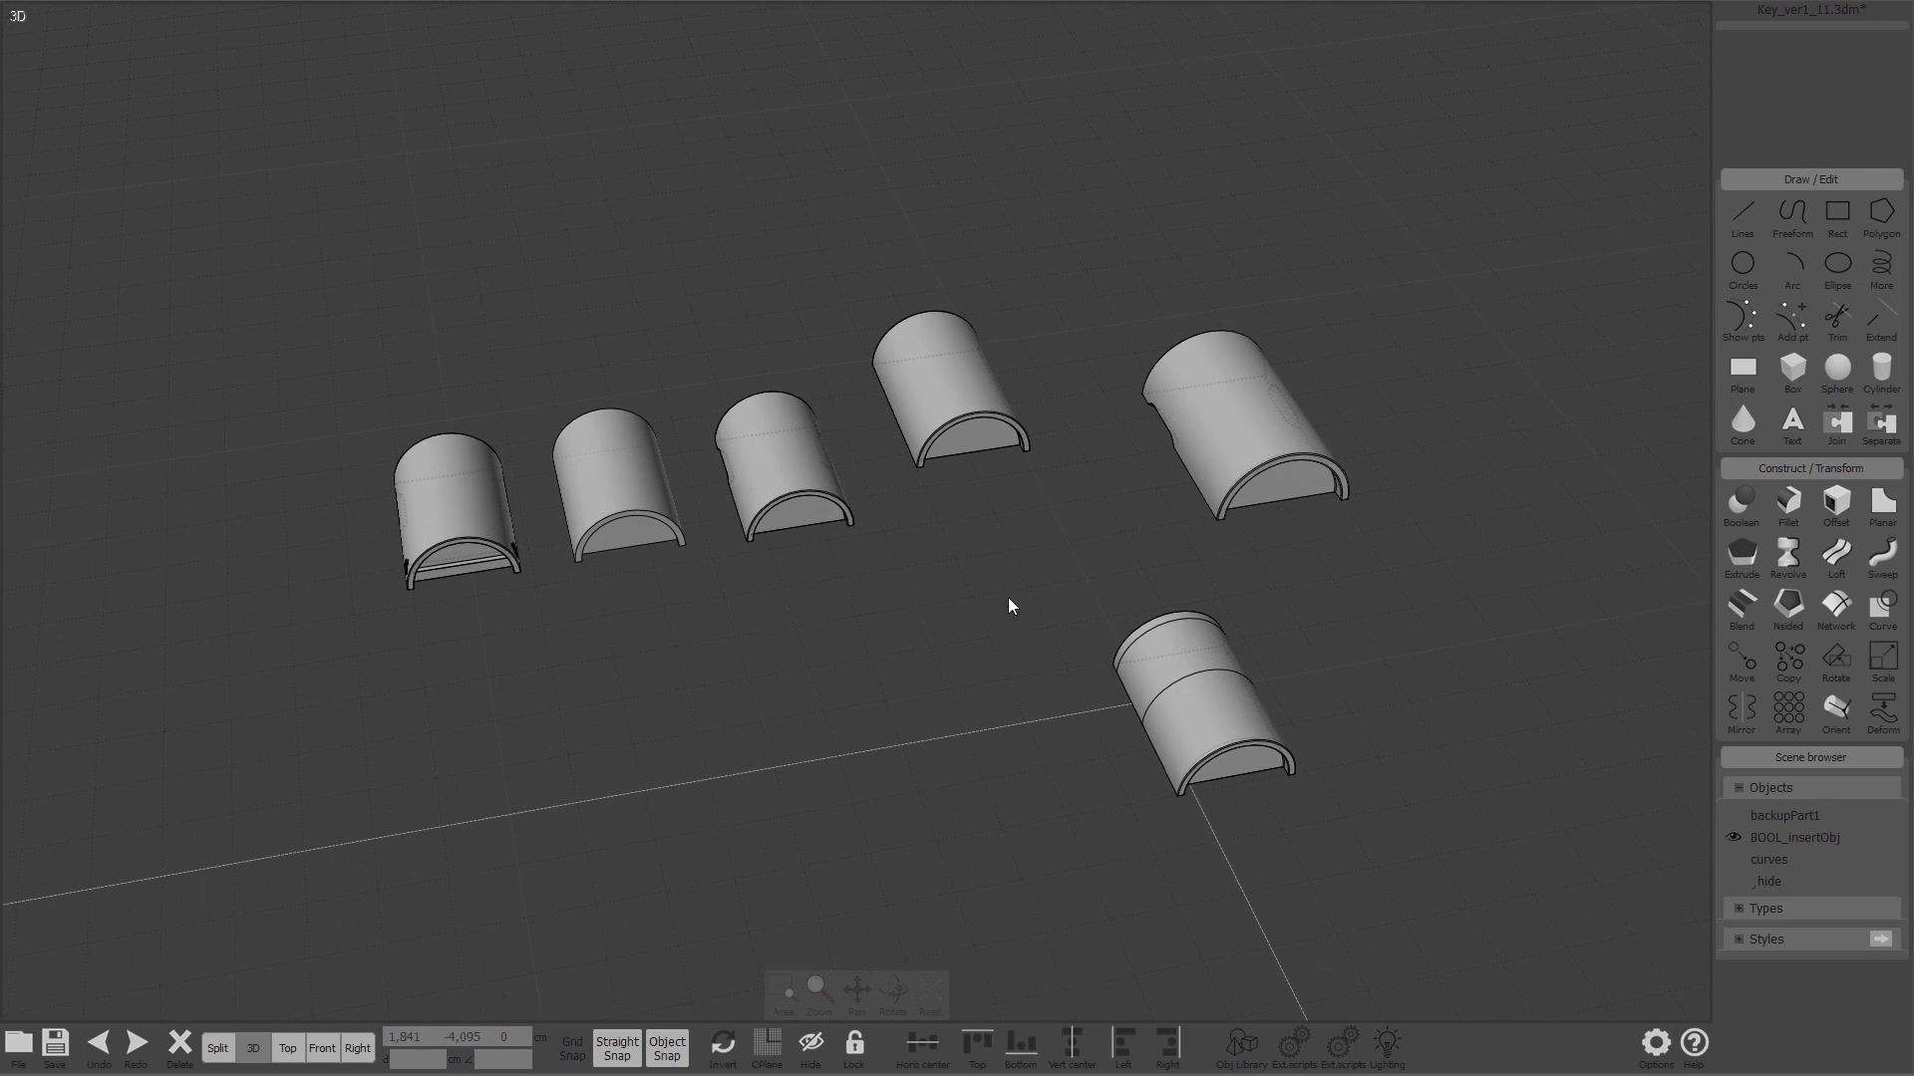
right_click_drag(1038, 556, 1154, 513)
right_click_drag(1019, 512, 1067, 498, "shift")
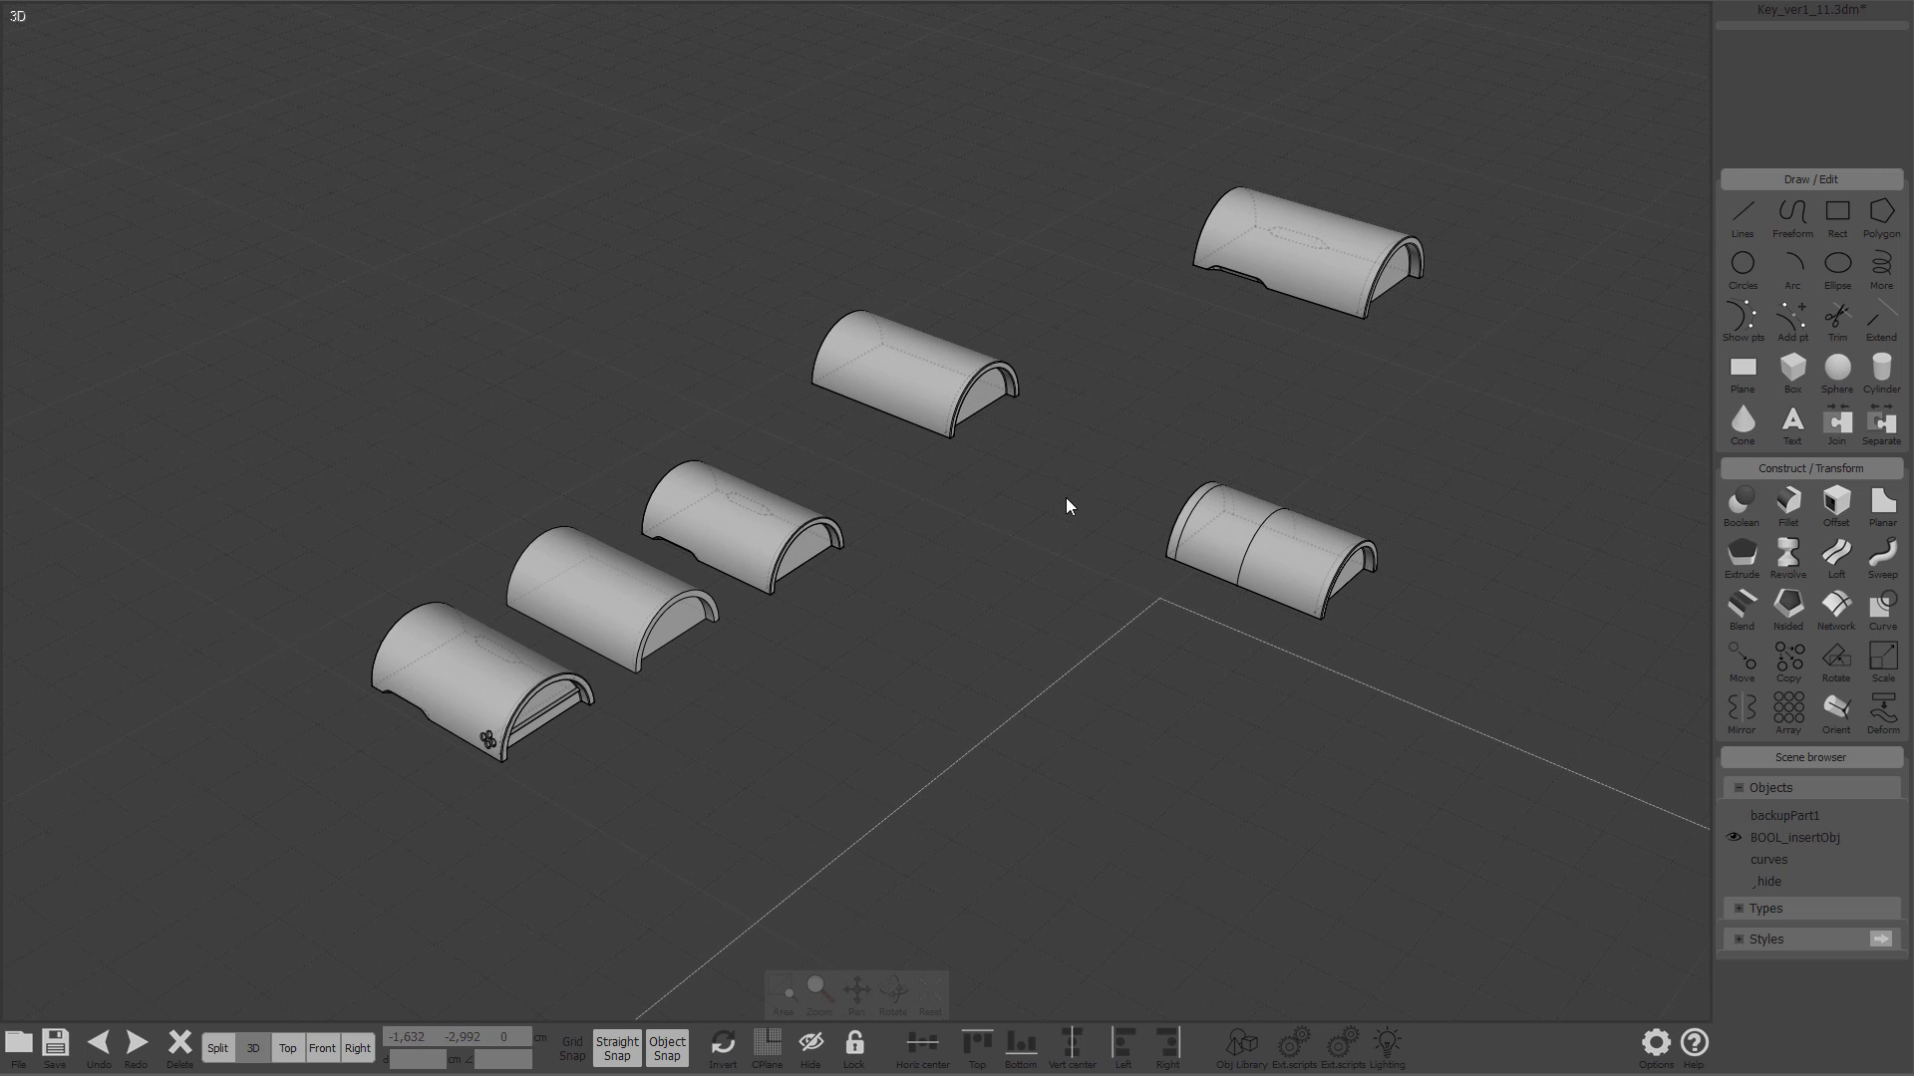